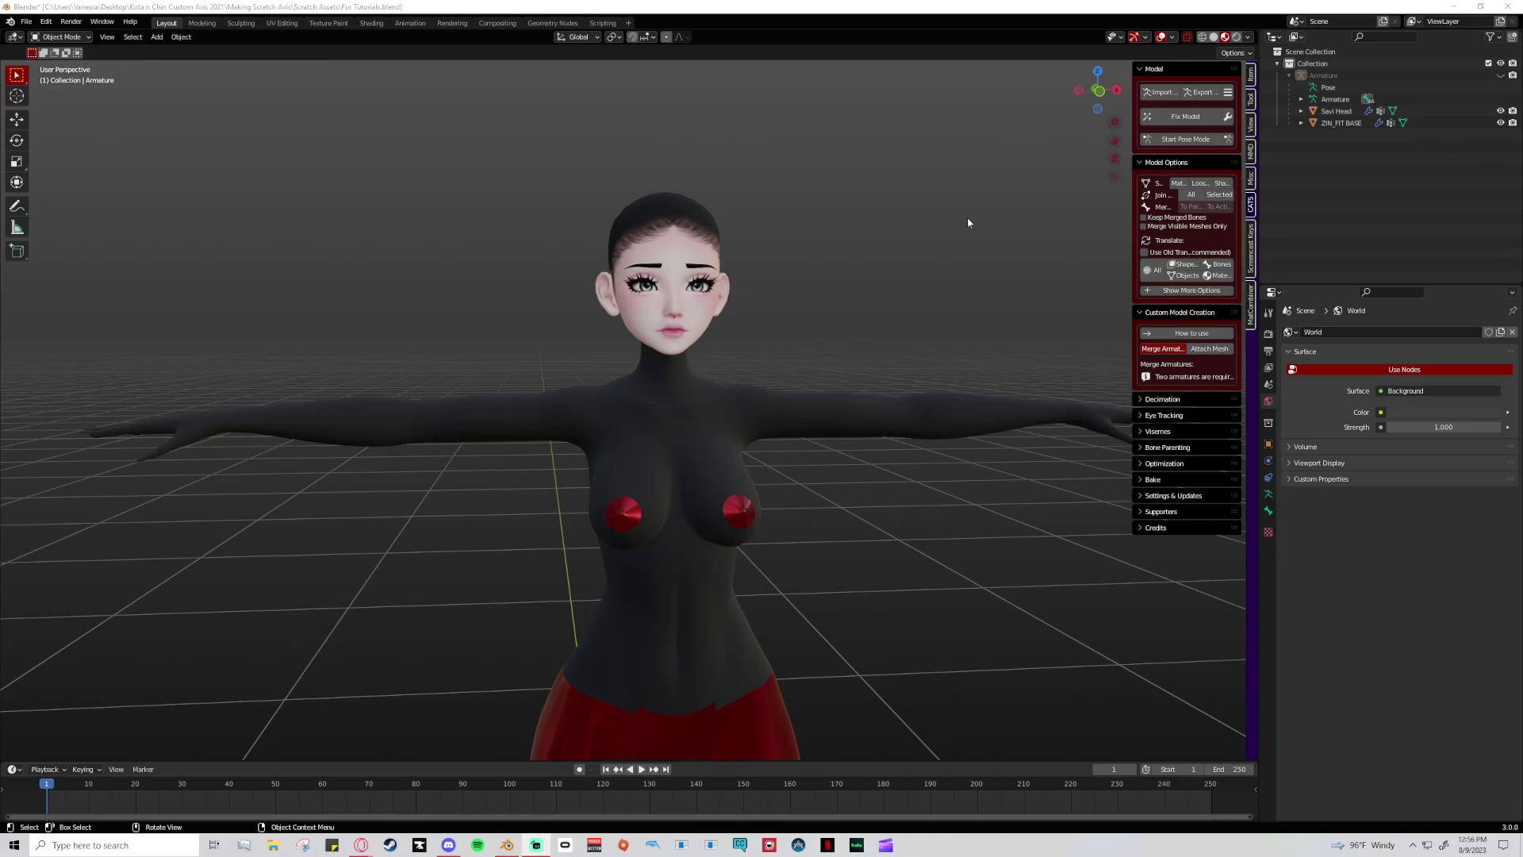
# - Unhide the armature and open it in Edit Mode, seen from the right side around the Head bone
pyautogui.moveTo(1114, 140); pyautogui.dragTo(1039, 125)
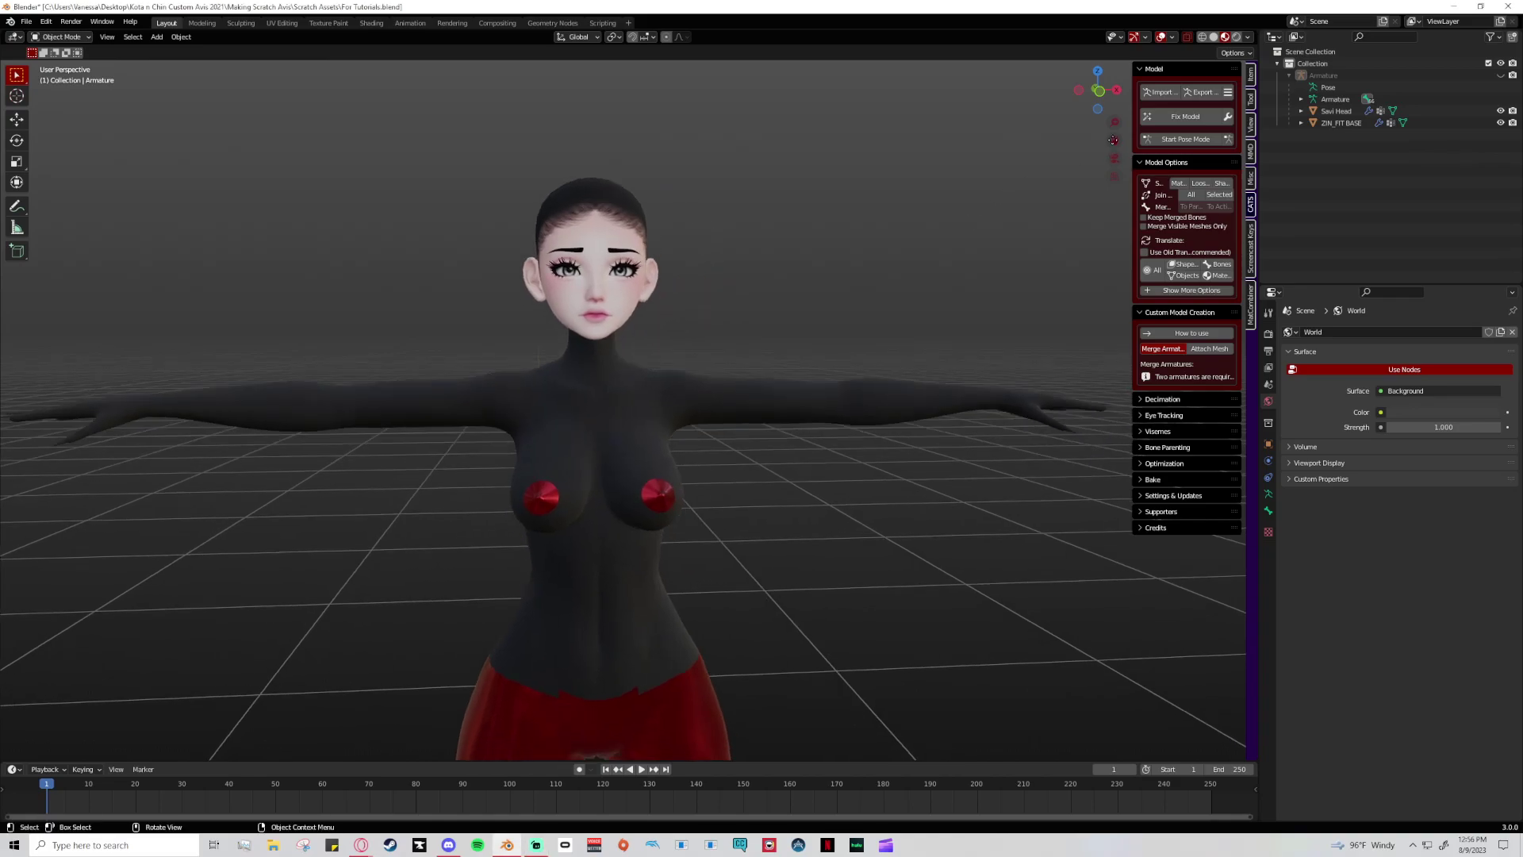
pyautogui.moveTo(796, 367)
pyautogui.mouseDown(button='middle')
pyautogui.moveTo(687, 364)
pyautogui.moveTo(788, 366)
pyautogui.mouseUp(button='middle')
pyautogui.moveTo(853, 299); pyautogui.dragTo(948, 461, button='middle')
pyautogui.scroll(5, 916, 414)
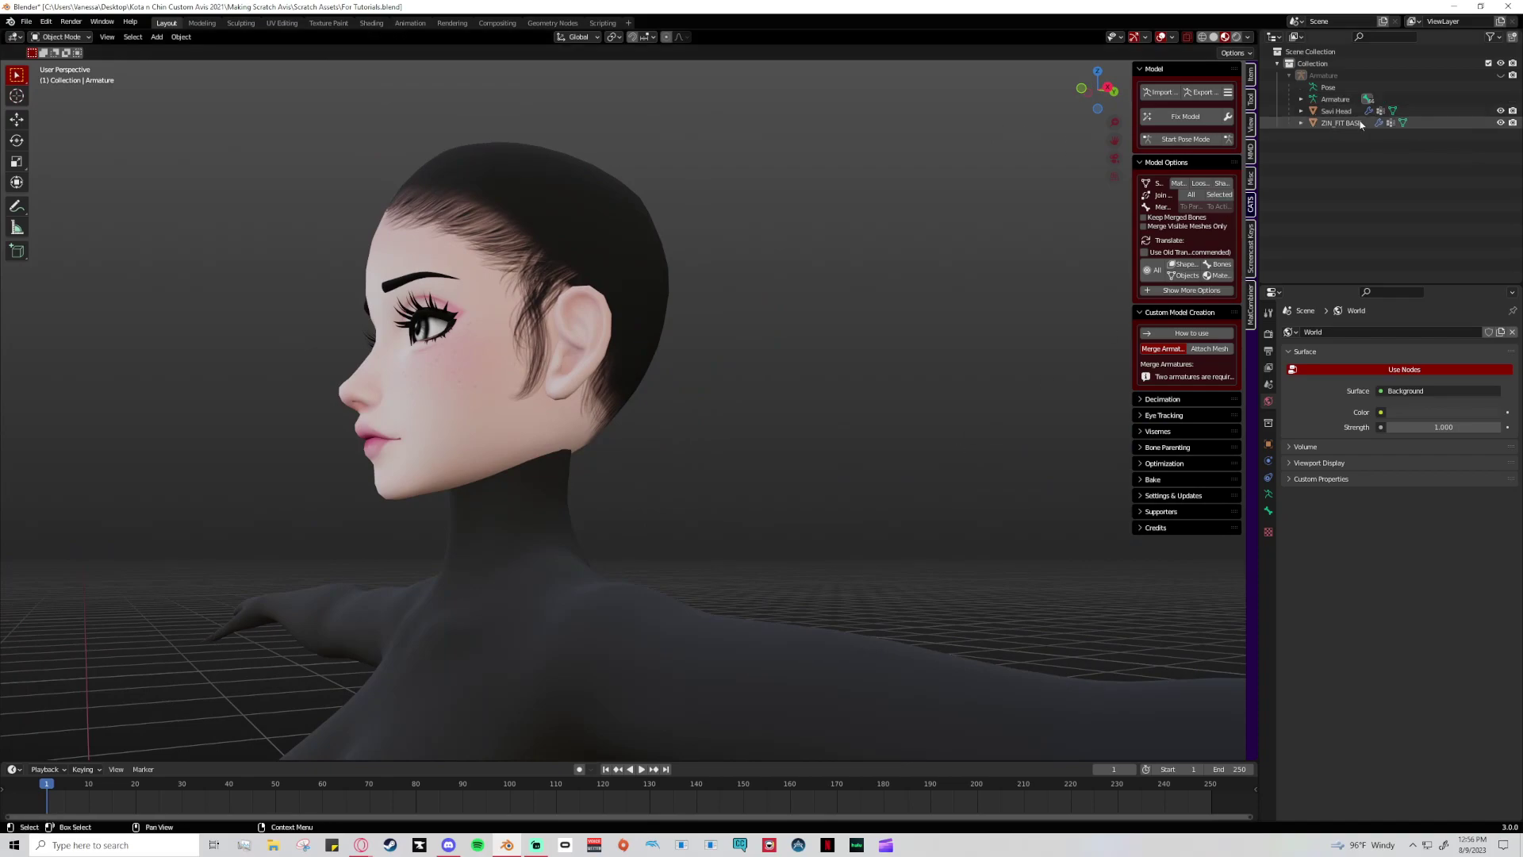
pyautogui.click(1500, 75)
pyautogui.click(560, 426)
pyautogui.press('Tab')
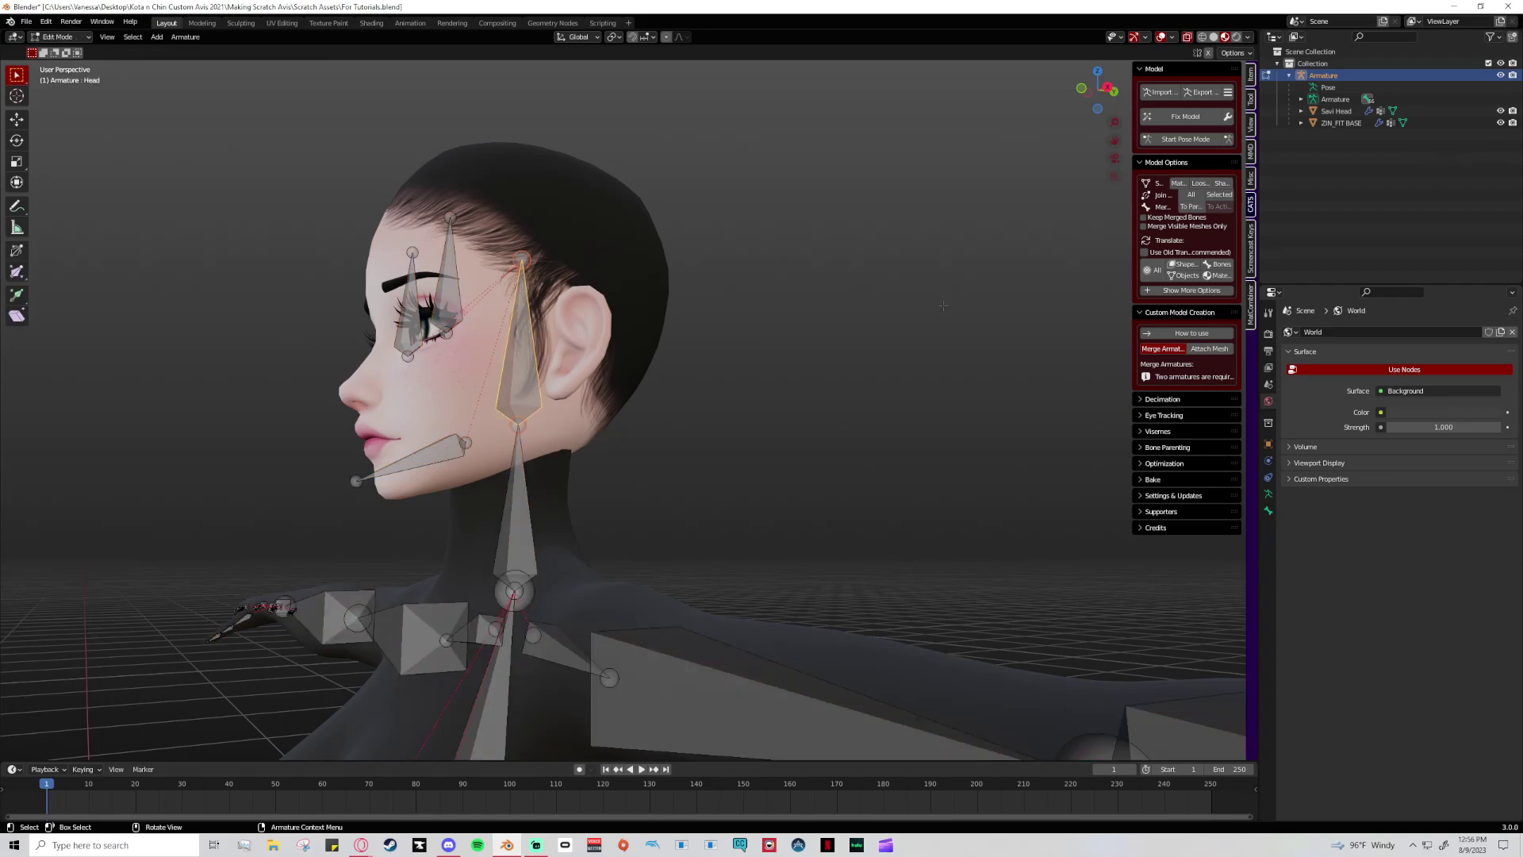
pyautogui.click(1106, 86)
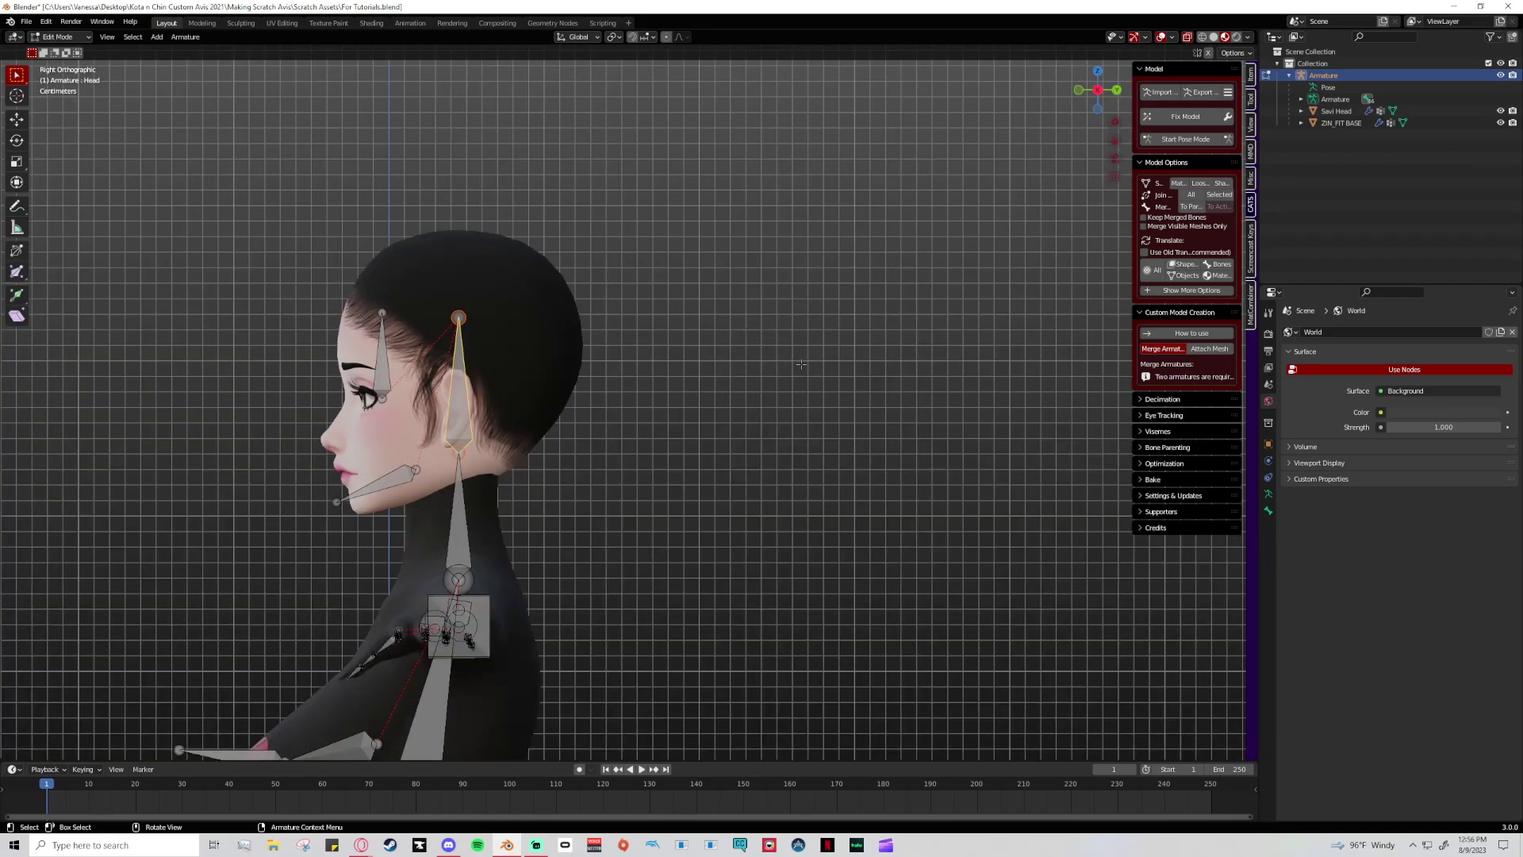
# - Start Pose Mode and rotate the Head bone forward and backward to test how the head mesh follows
pyautogui.click(1188, 140)
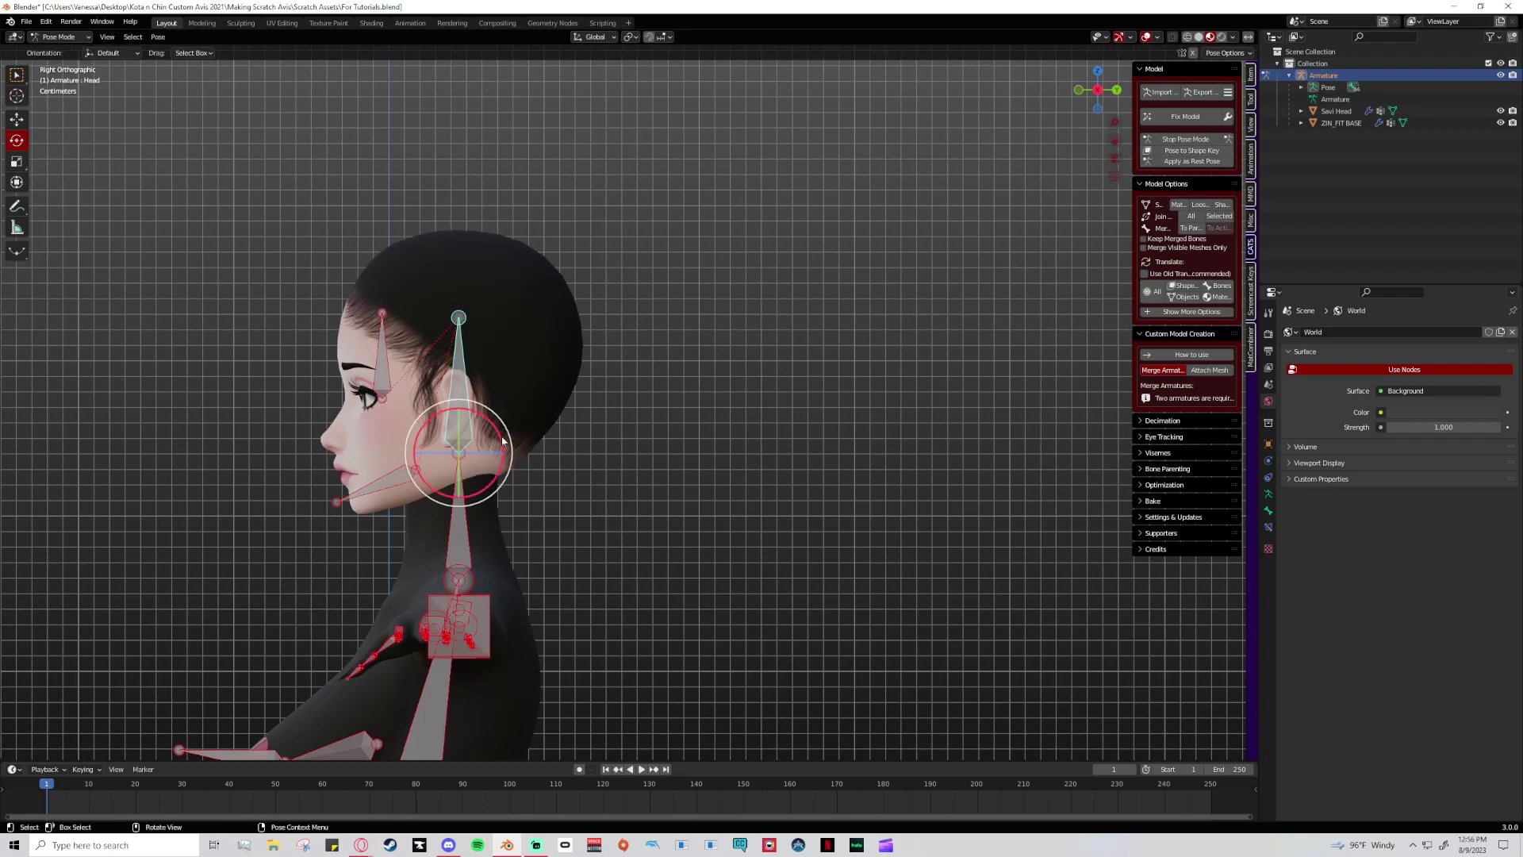
pyautogui.moveTo(502, 441); pyautogui.dragTo(466, 414)
pyautogui.scroll(3, 531, 500)
pyautogui.keyDown('shift'); pyautogui.moveTo(531, 500); pyautogui.dragTo(714, 408, button='middle'); pyautogui.keyUp('shift')
pyautogui.scroll(2, 641, 472)
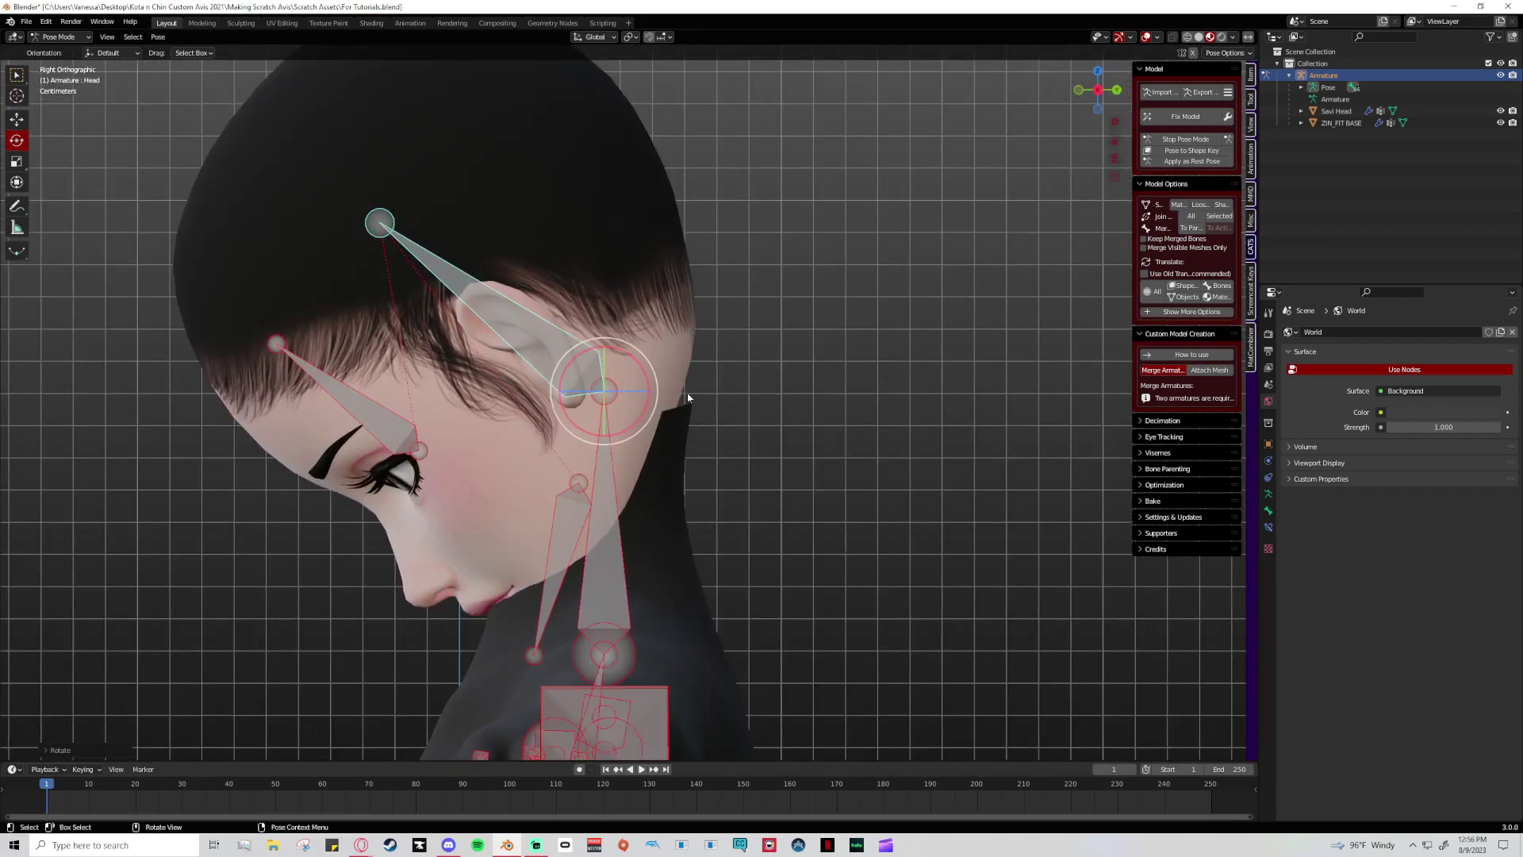
pyautogui.moveTo(667, 388); pyautogui.dragTo(366, 346)
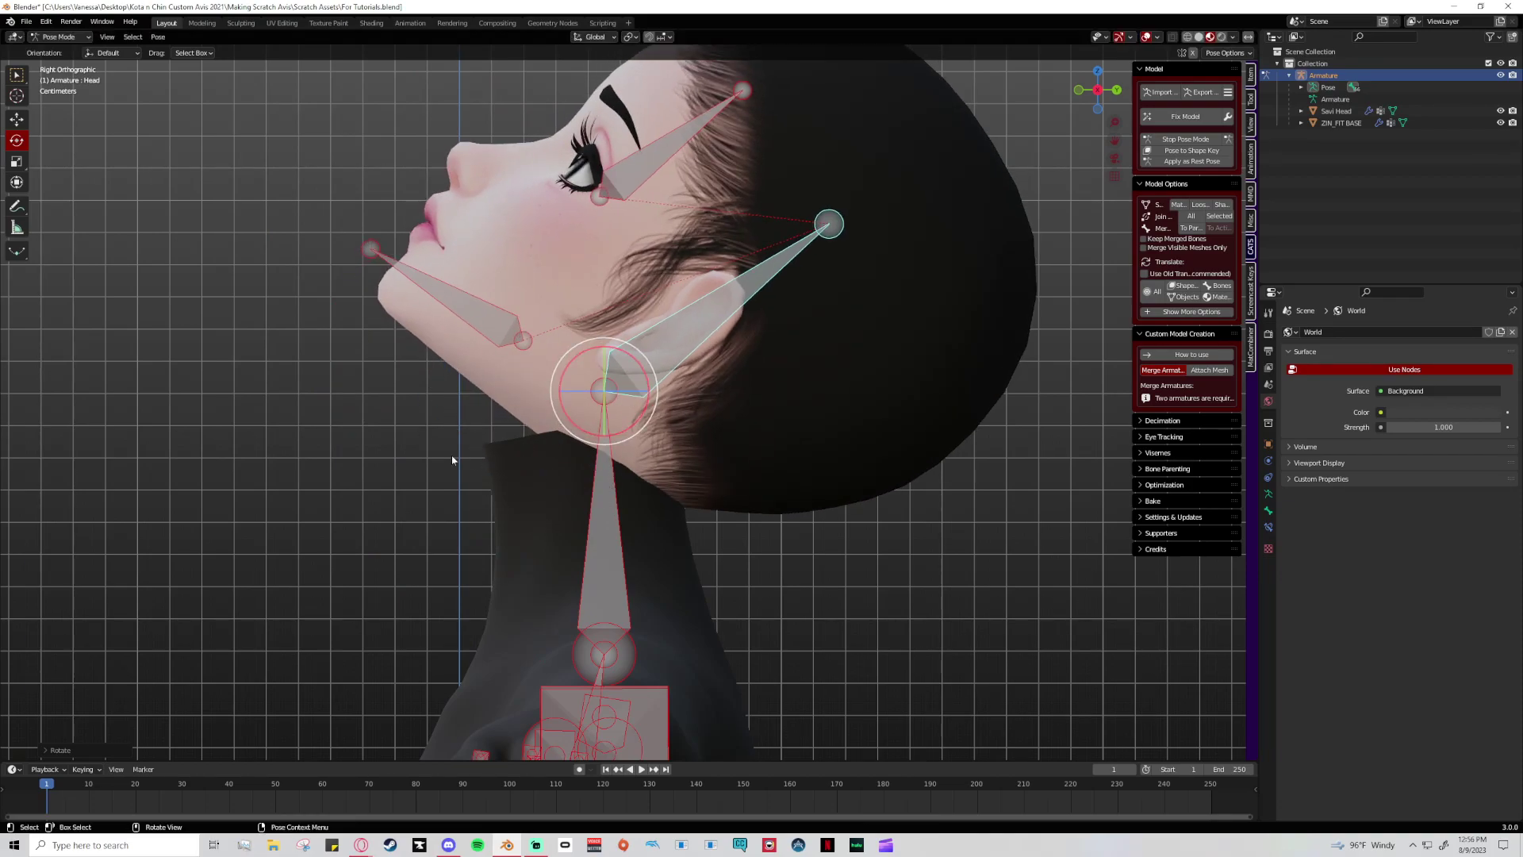
# - Undo the head rotations and try rotating the Neck bone
pyautogui.hotkey('ctrl', 'z')
pyautogui.hotkey('ctrl', 'z')
pyautogui.click(603, 517)
pyautogui.moveTo(632, 623); pyautogui.dragTo(663, 621)
pyautogui.press('Escape')
# - Try tilting the Head bone far backward, undo that rotation and stop posing
pyautogui.click(655, 388)
pyautogui.moveTo(655, 389)
pyautogui.mouseDown()
pyautogui.moveTo(651, 414)
pyautogui.moveTo(655, 390)
pyautogui.mouseUp()
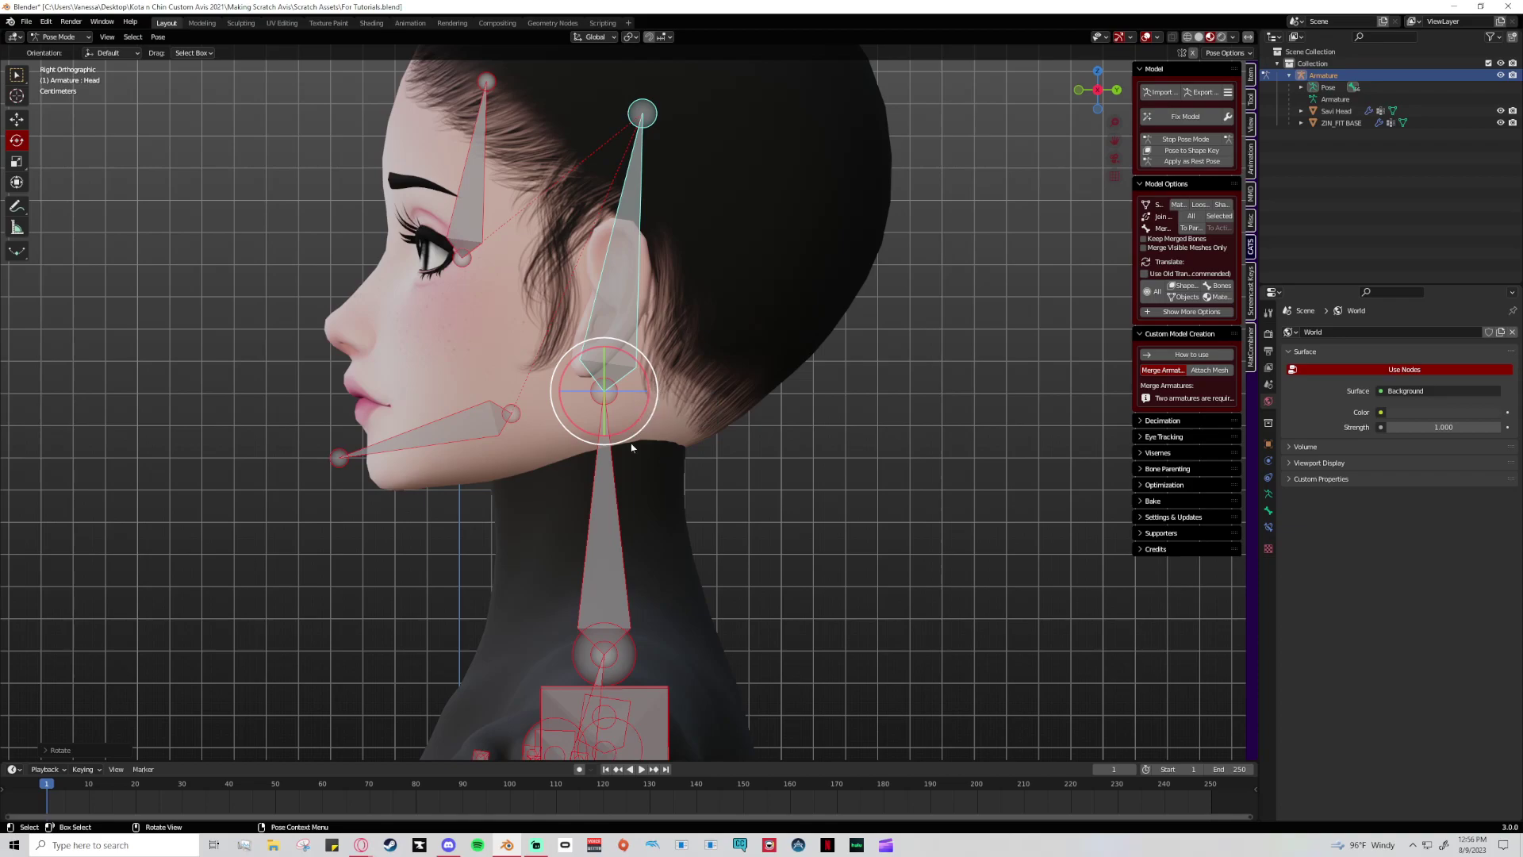
pyautogui.click(606, 533)
pyautogui.click(625, 354)
pyautogui.moveTo(643, 410); pyautogui.dragTo(588, 414)
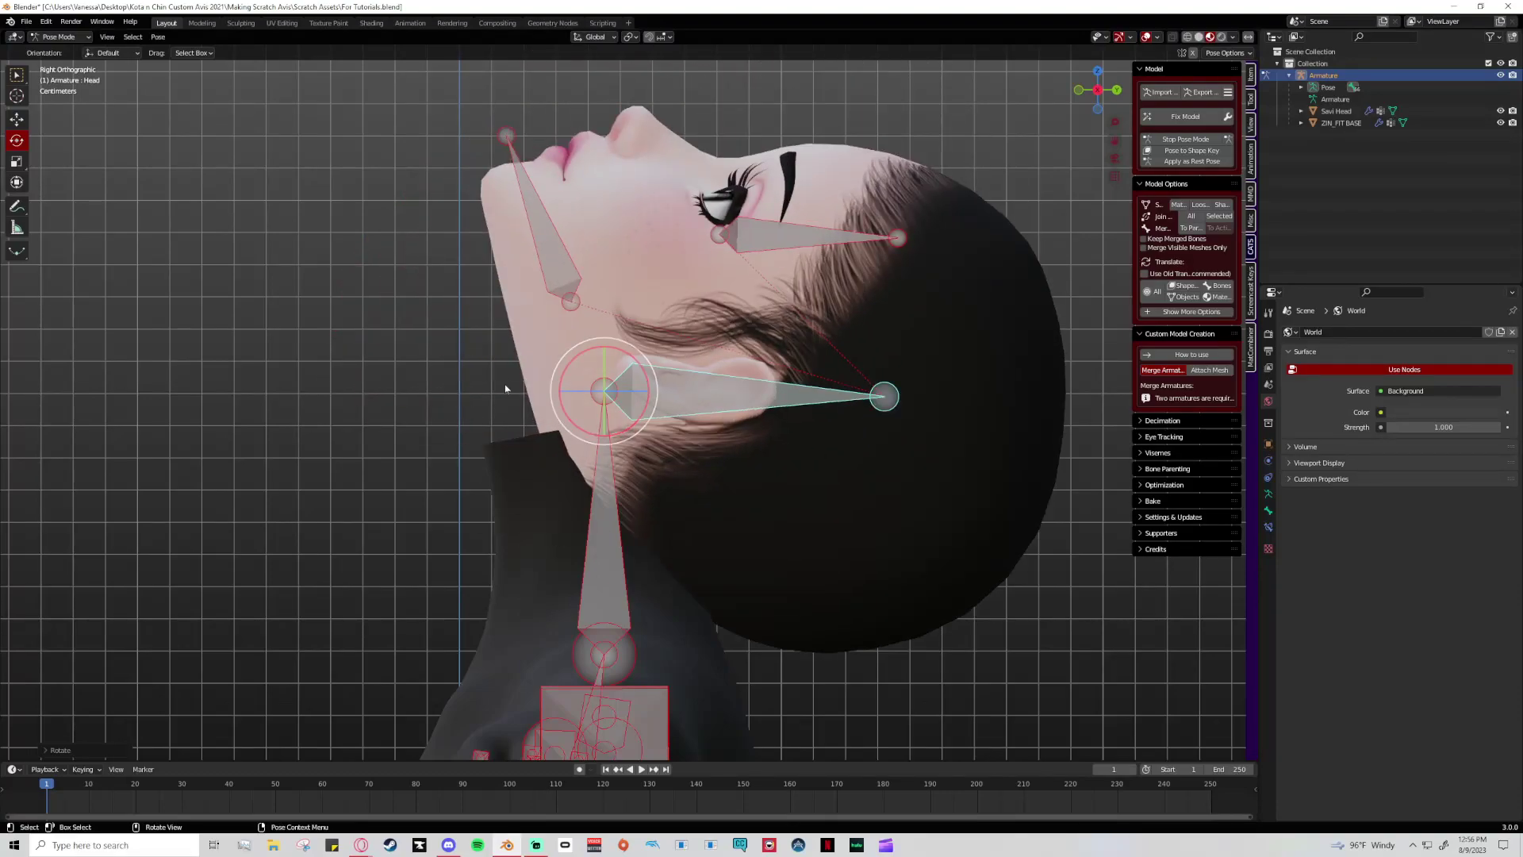
pyautogui.hotkey('ctrl', 'z')
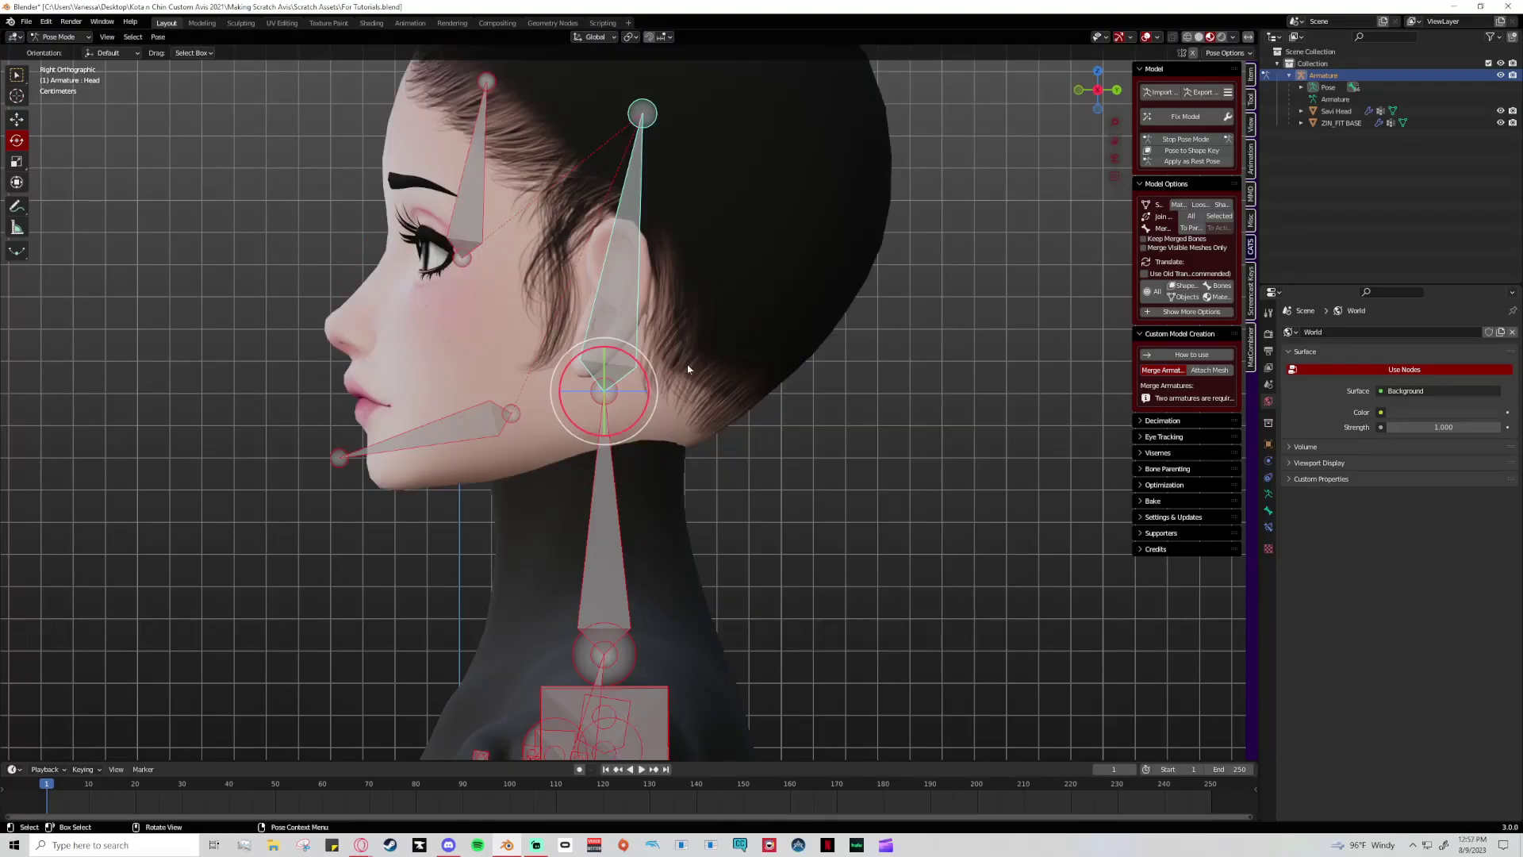
pyautogui.click(1186, 138)
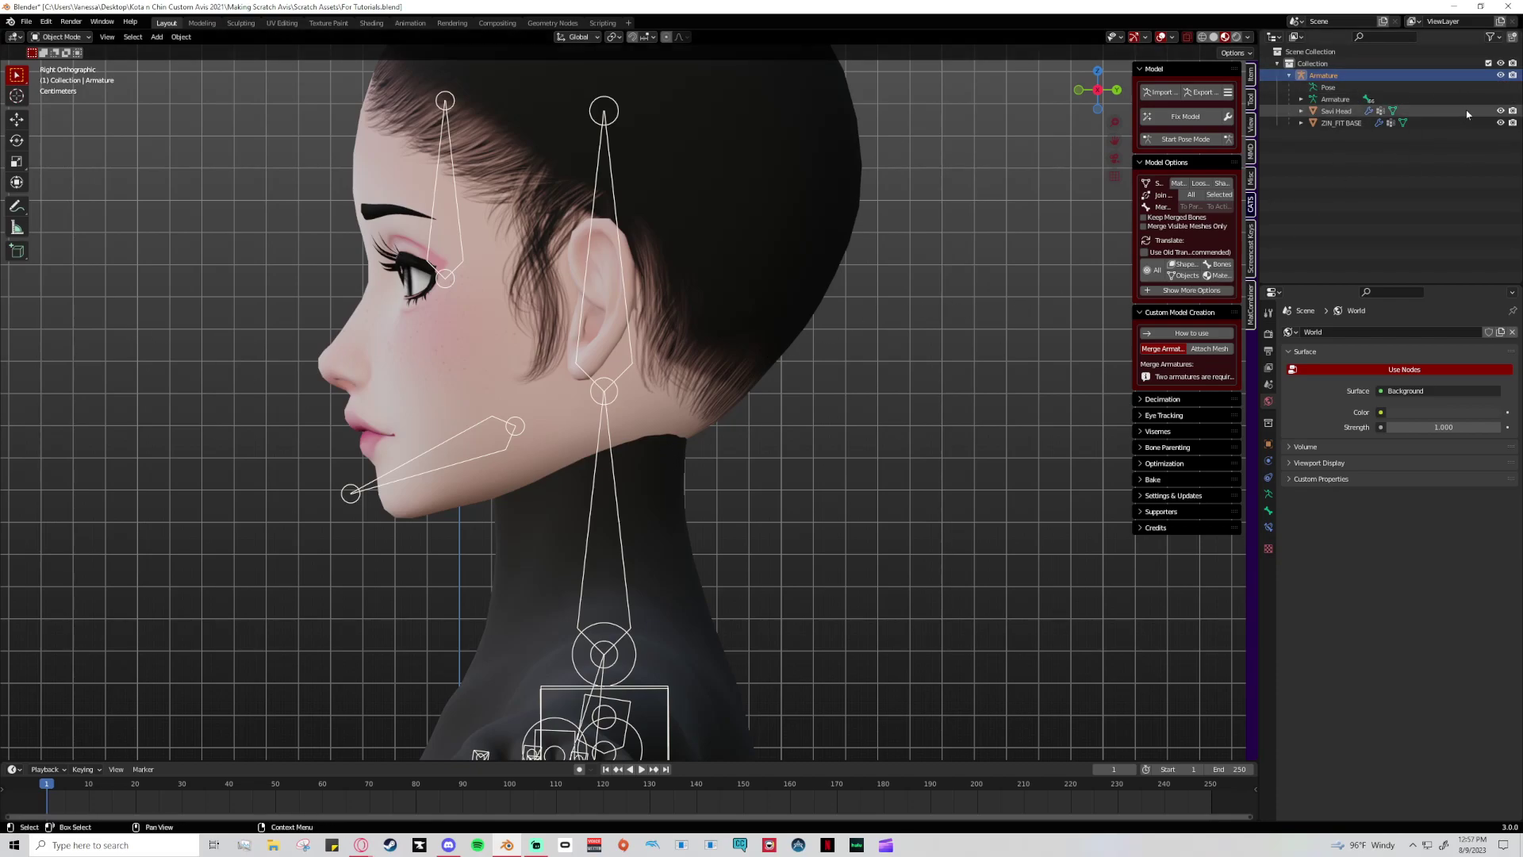
# - Hide the armature and open the head mesh in Weight Paint mode
pyautogui.click(1500, 76)
pyautogui.click(720, 351)
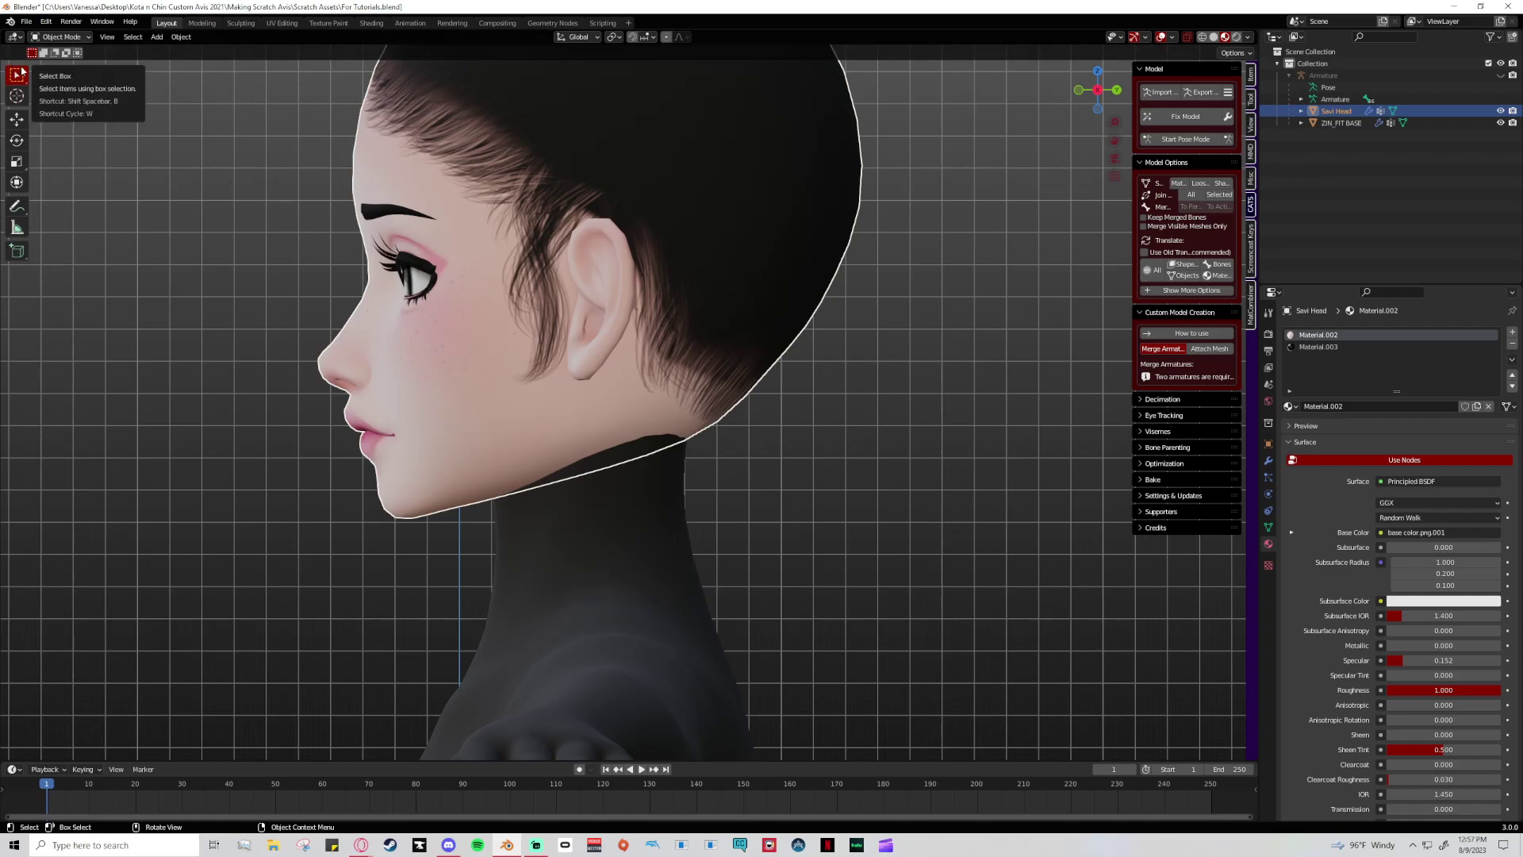
pyautogui.click(61, 36)
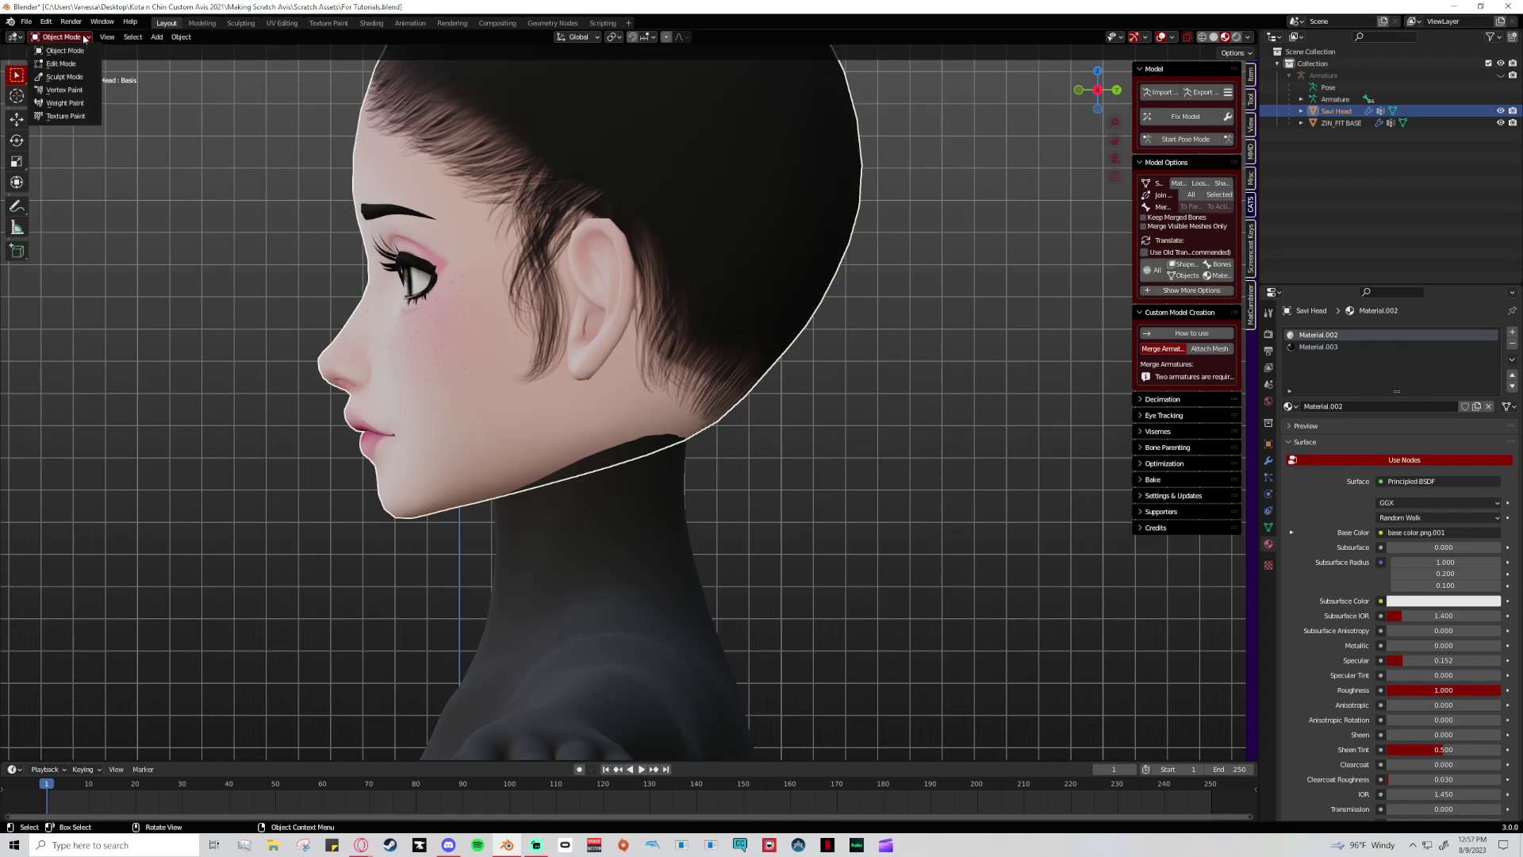
pyautogui.click(64, 104)
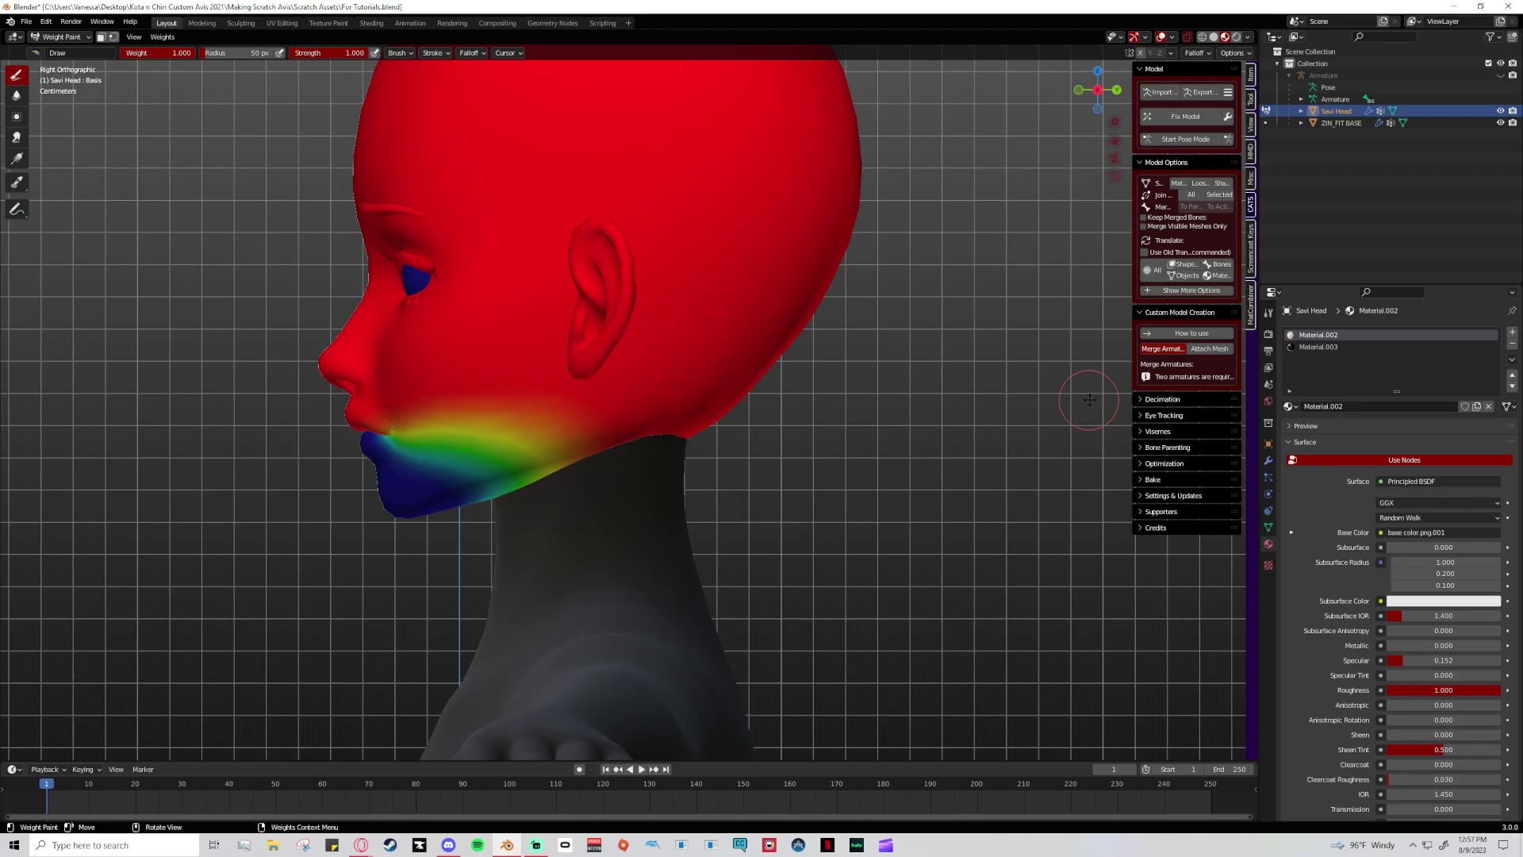
# - Show the head mesh's object data properties and enlarge the vertex group and shape key lists
pyautogui.click(1268, 528)
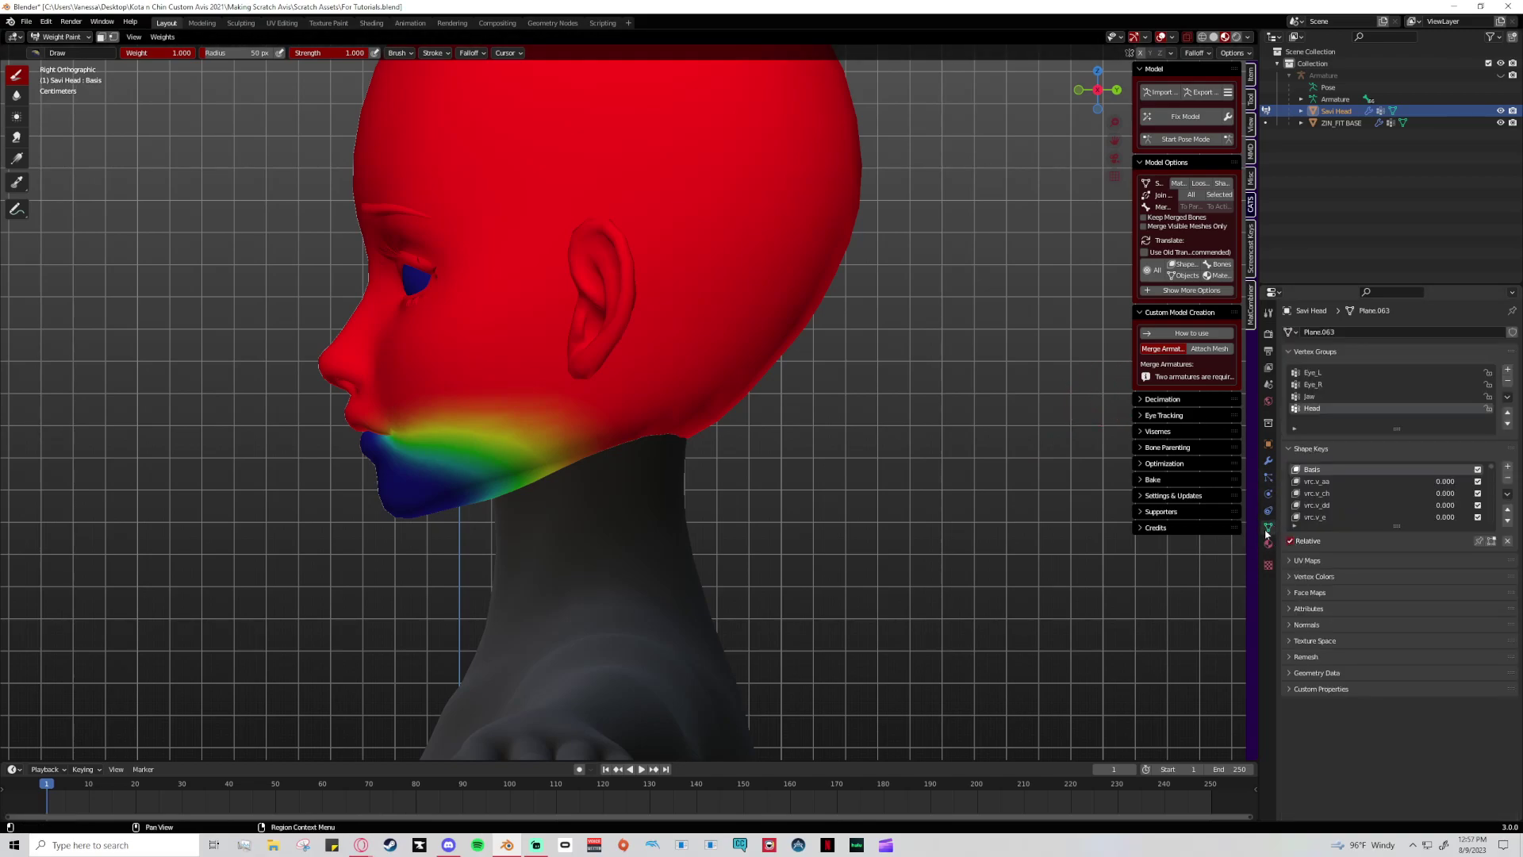
pyautogui.moveTo(1396, 524); pyautogui.dragTo(1397, 632)
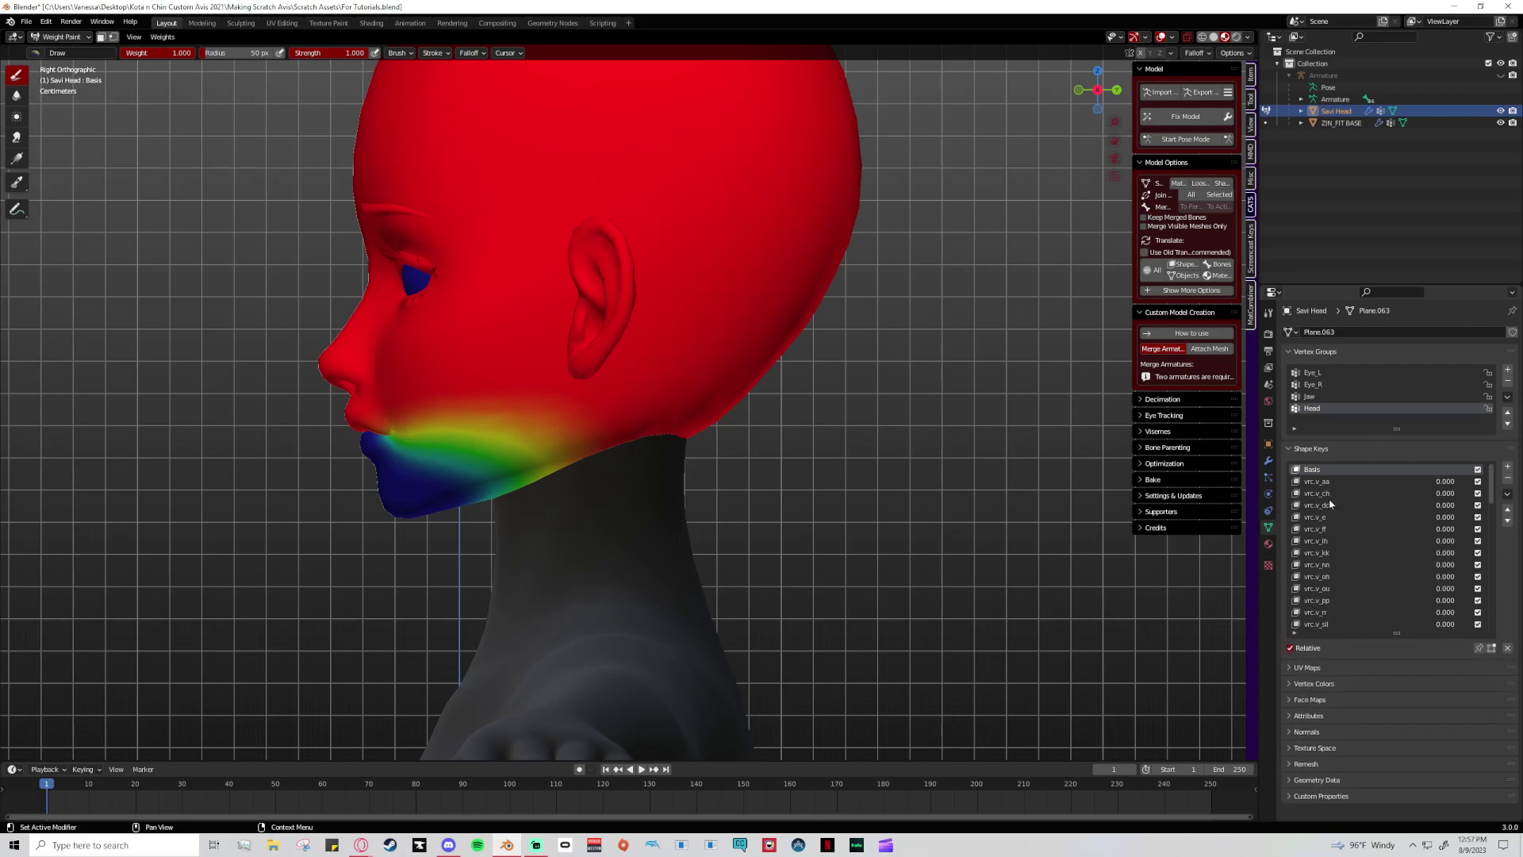
pyautogui.moveTo(1397, 429); pyautogui.dragTo(1397, 547)
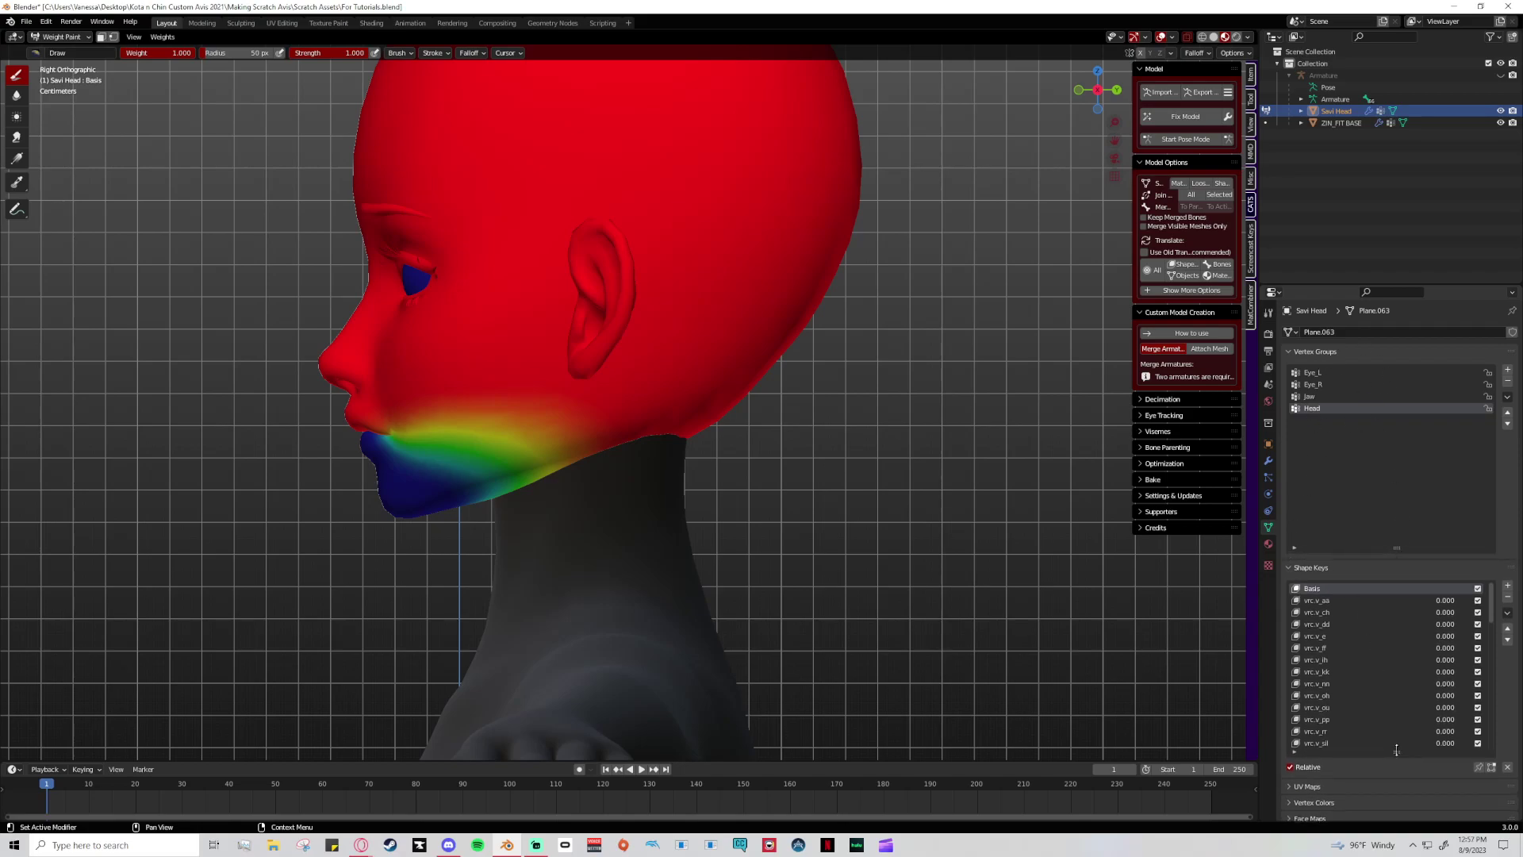
pyautogui.moveTo(1397, 750); pyautogui.dragTo(1392, 667)
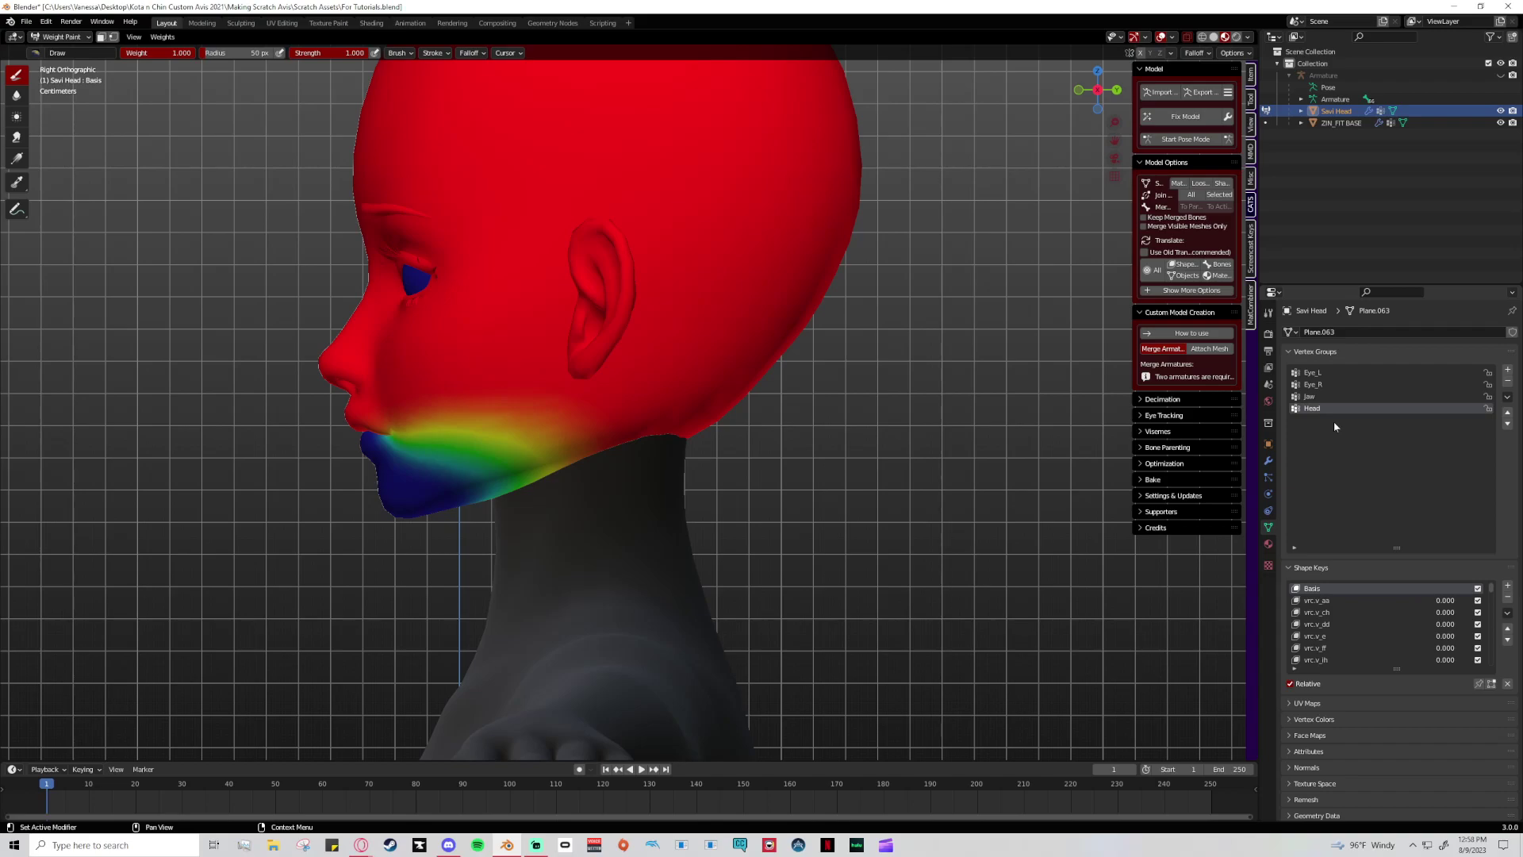
# - Examine the Jaw, Eye_R, Eye_L and Head vertex group weights on the face from the front
pyautogui.click(1079, 90)
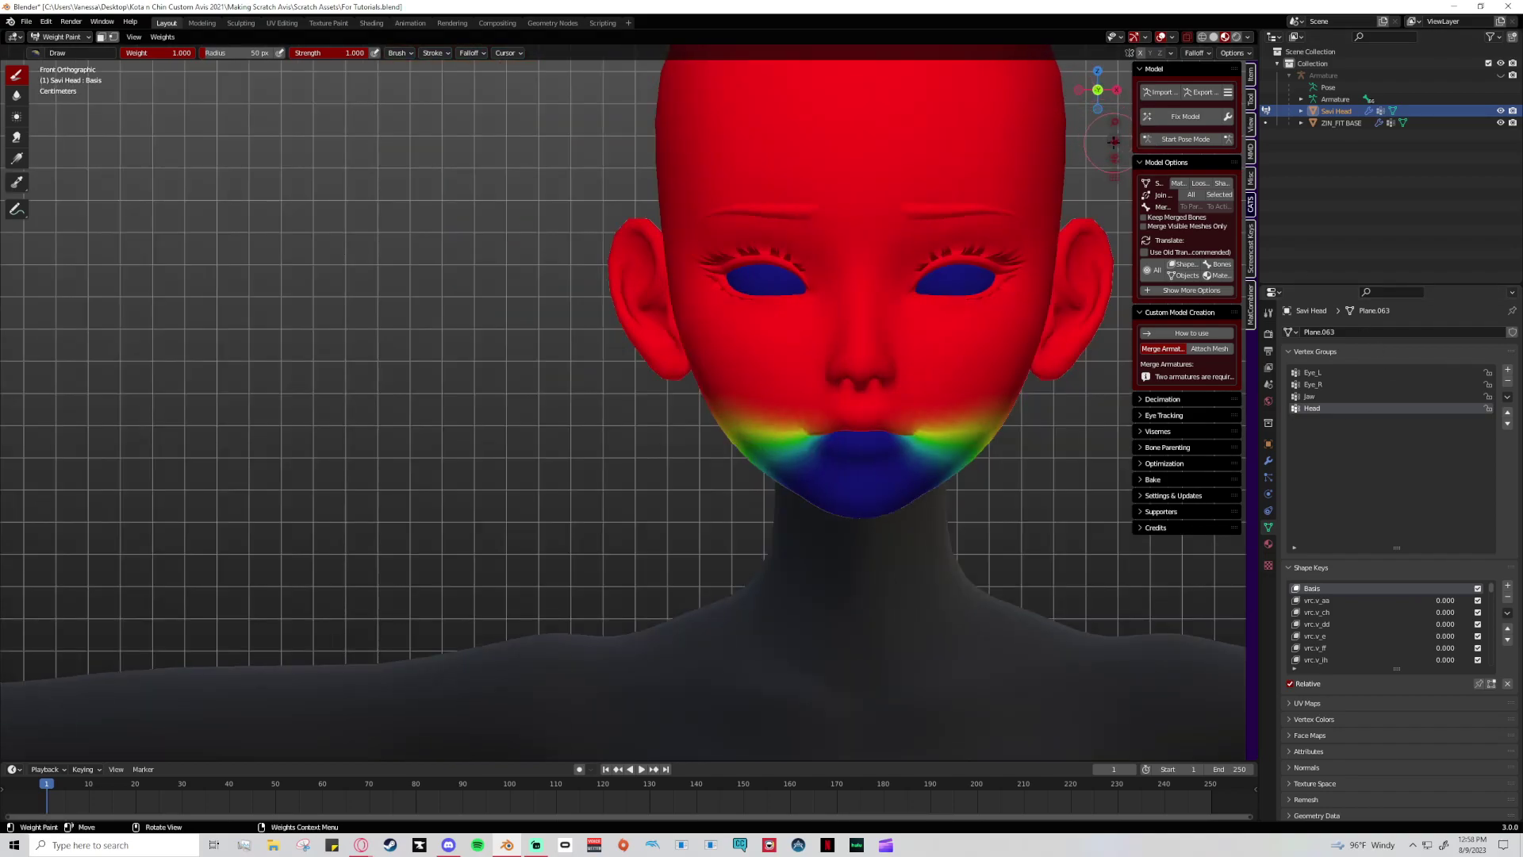
pyautogui.press('KP_Decimal')
pyautogui.click(1327, 397)
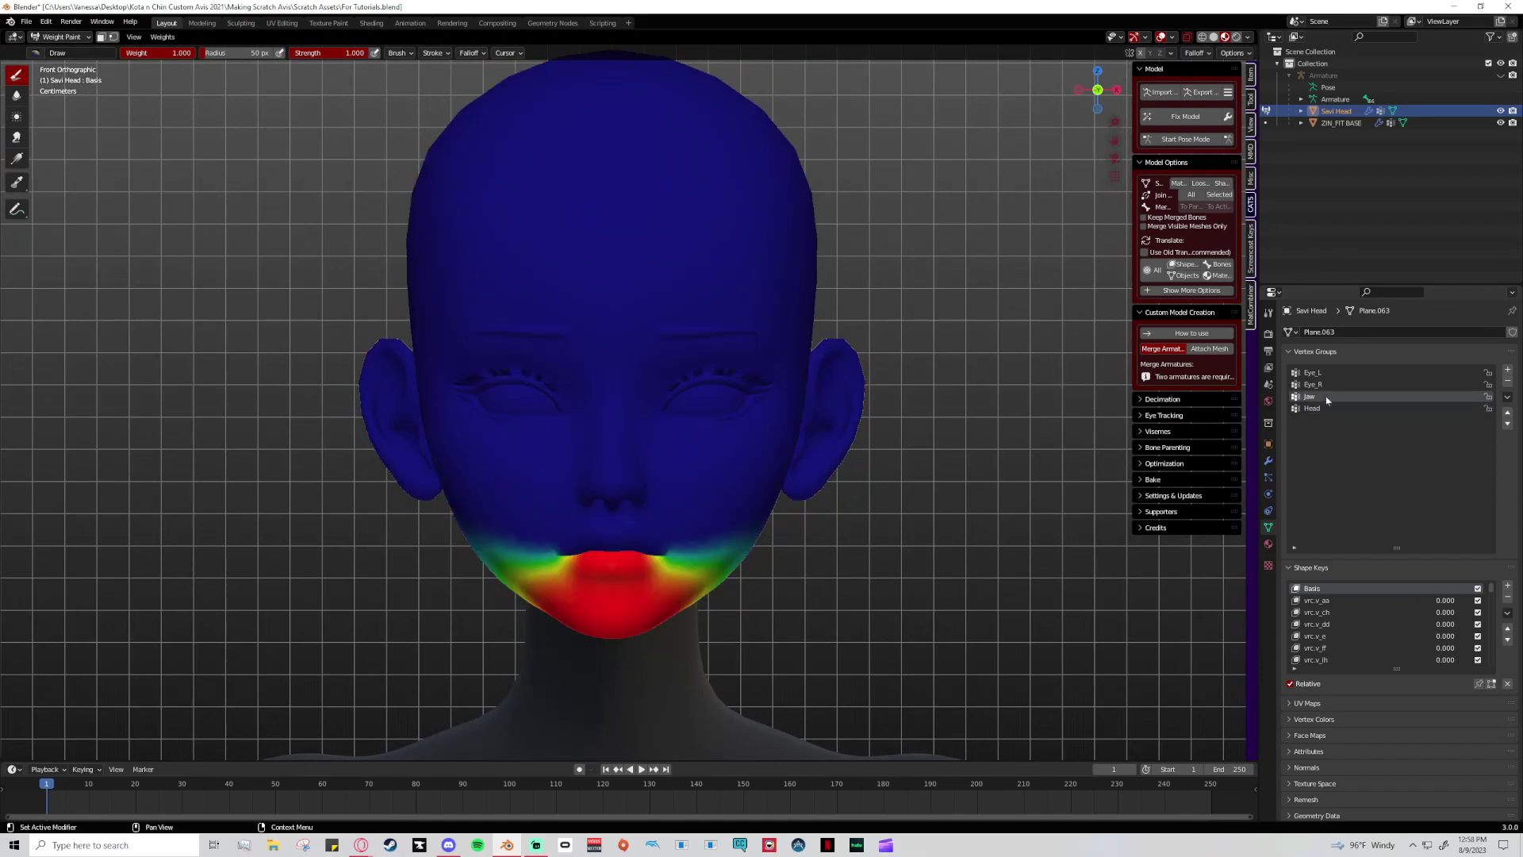
pyautogui.click(1323, 384)
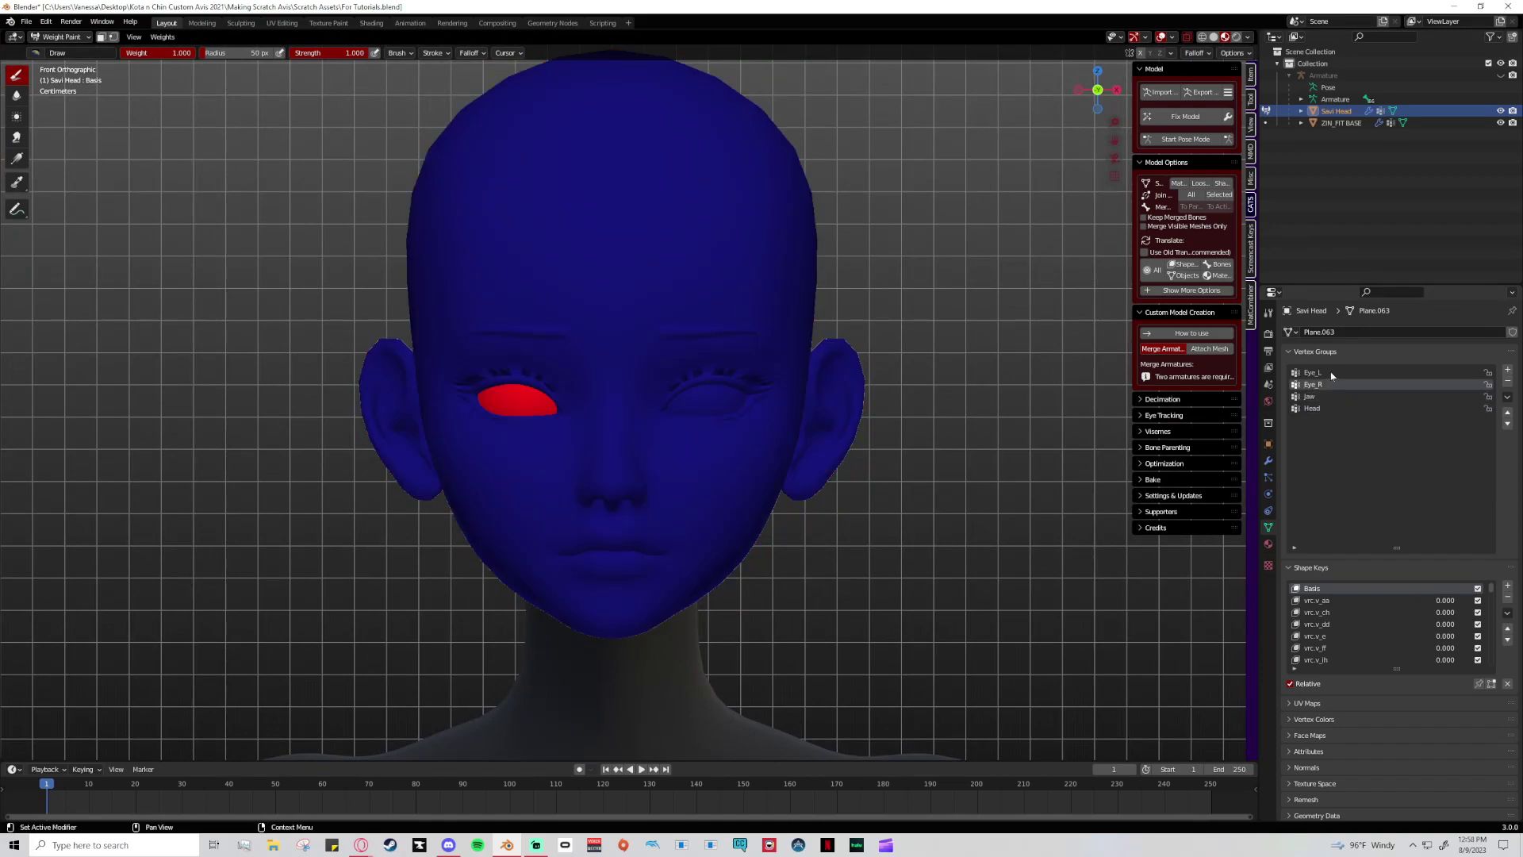
pyautogui.click(1332, 375)
pyautogui.click(1314, 409)
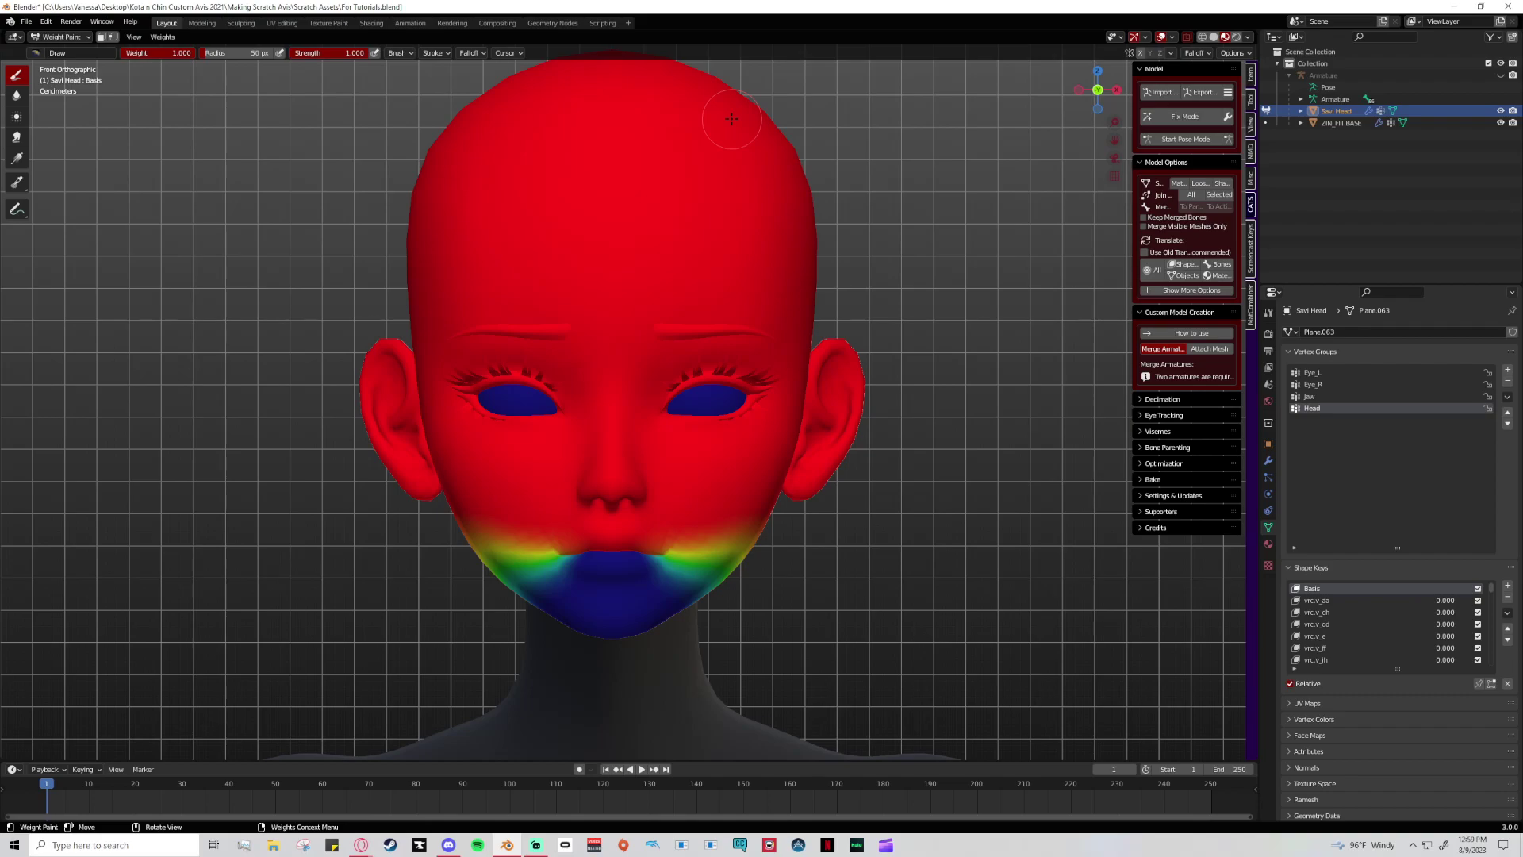
# - Go through the eye, jaw and head vertex groups again to compare their painted areas, ending on Jaw
pyautogui.click(1311, 396)
pyautogui.click(1313, 384)
pyautogui.click(1314, 372)
pyautogui.click(1321, 410)
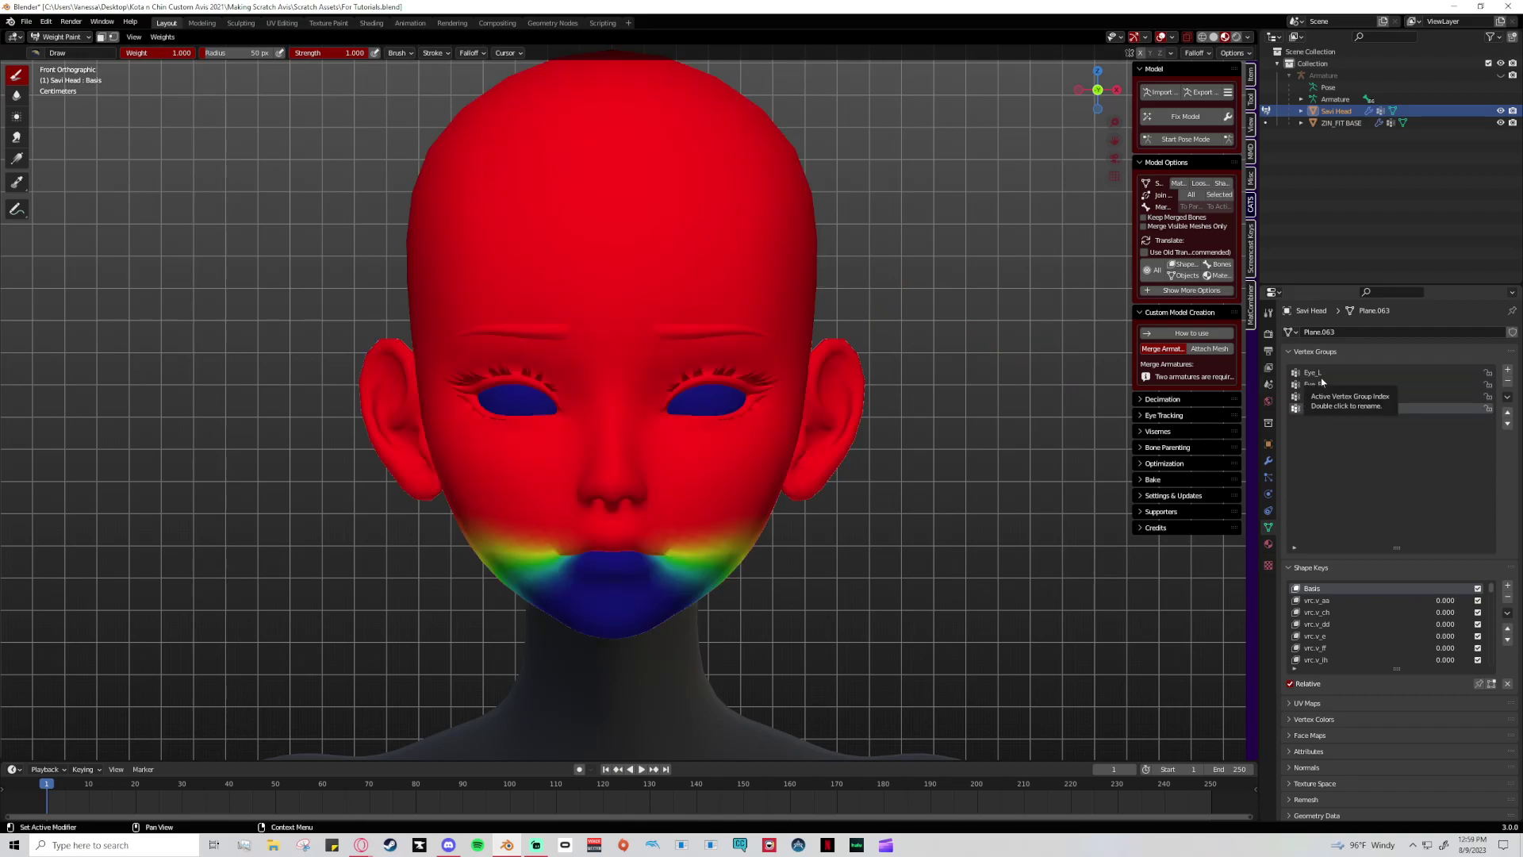
pyautogui.click(1314, 373)
pyautogui.hotkey('ctrl', 'z')
pyautogui.click(1316, 373)
pyautogui.click(1320, 384)
pyautogui.click(1377, 397)
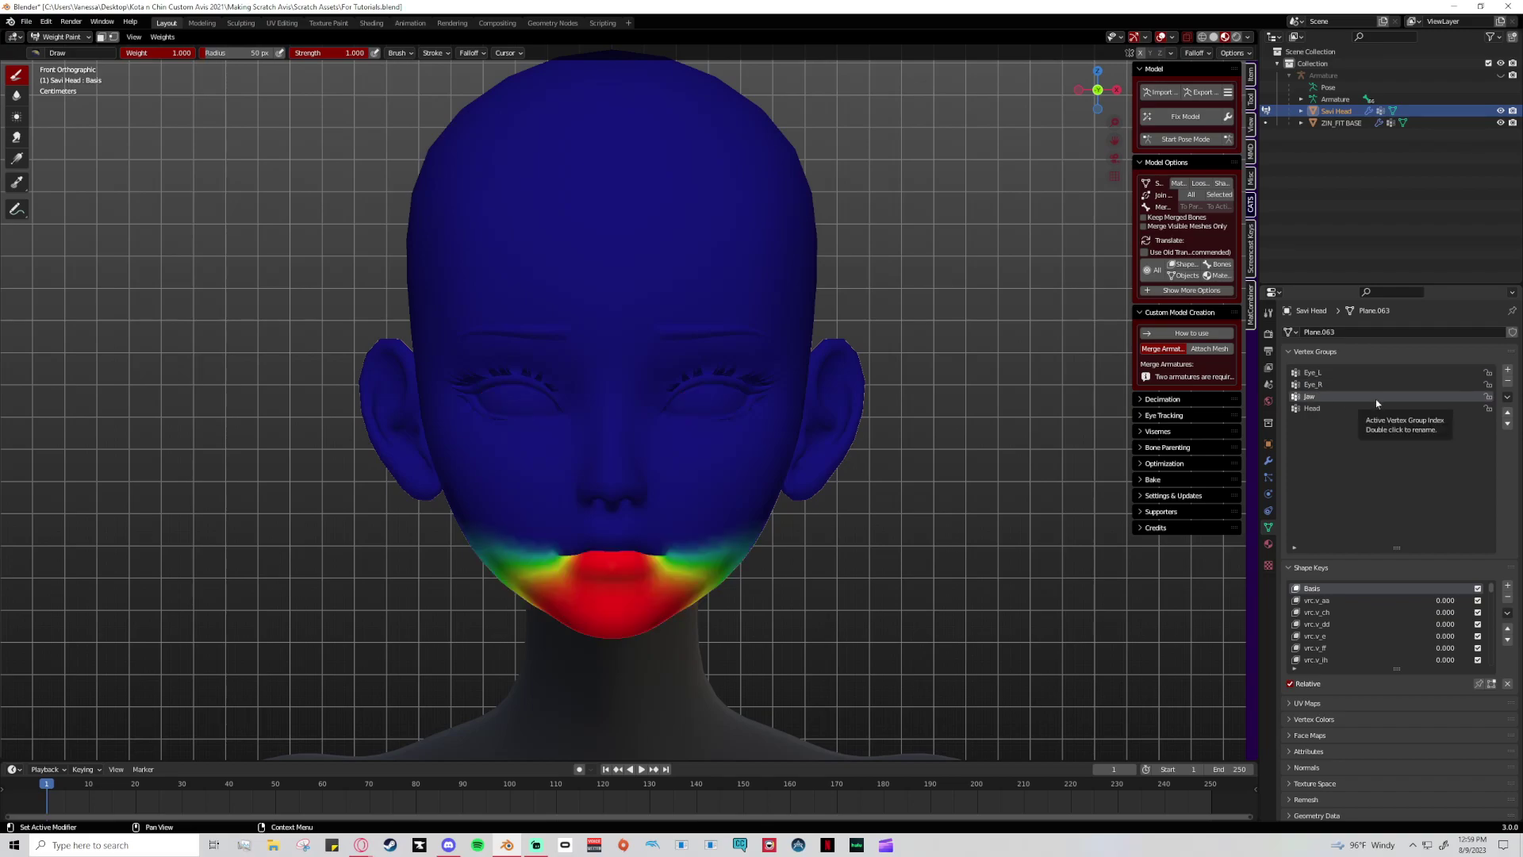
# - Return to Object Mode, unhide the armature and select its Head bone in Edit Mode from the right side
pyautogui.click(61, 37)
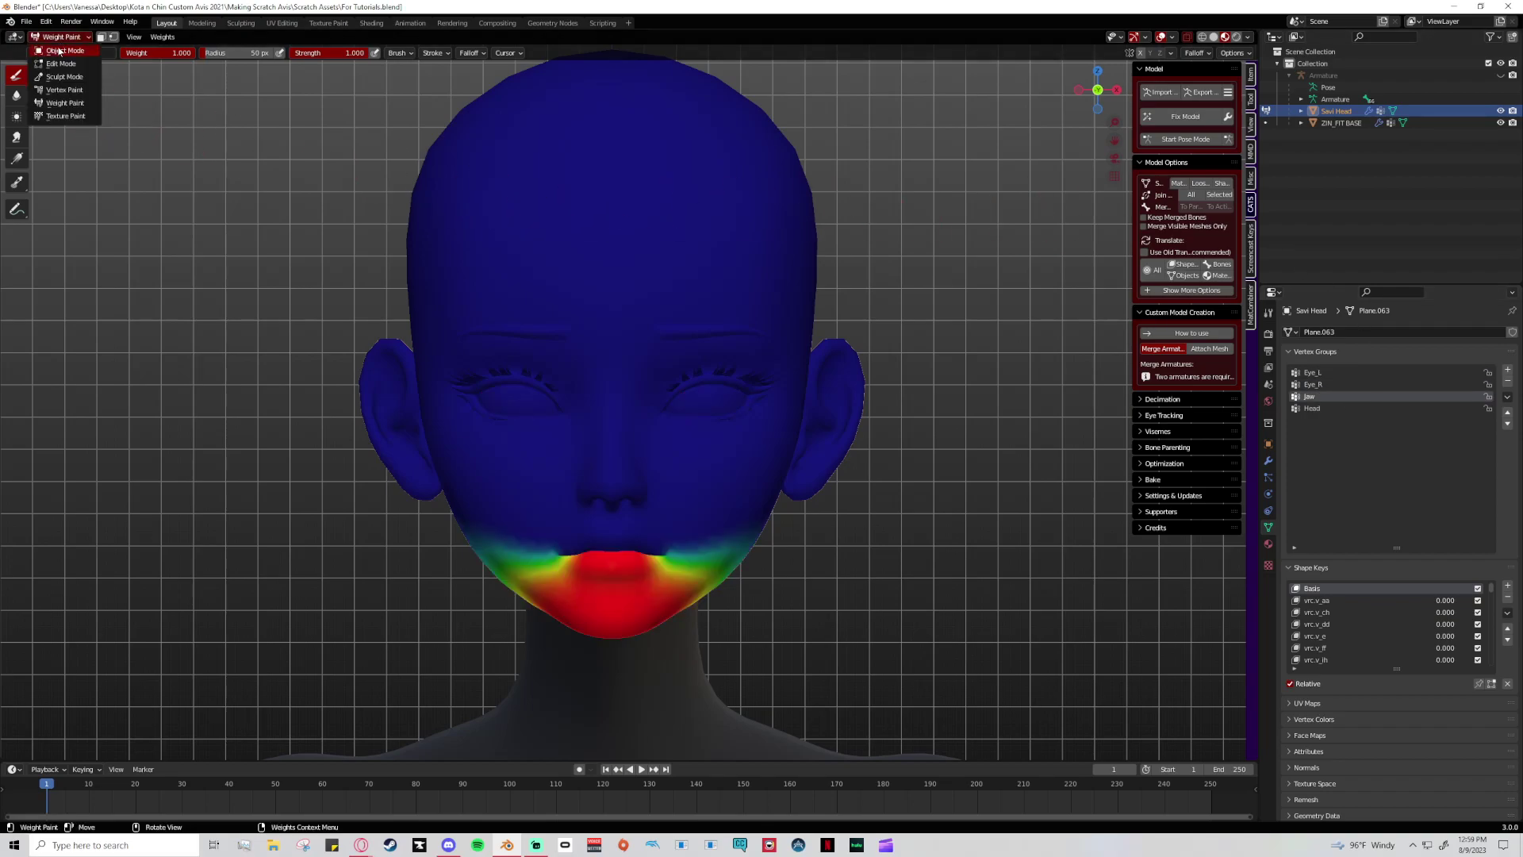
pyautogui.click(60, 49)
pyautogui.moveTo(1133, 131); pyautogui.dragTo(882, 221, button='middle')
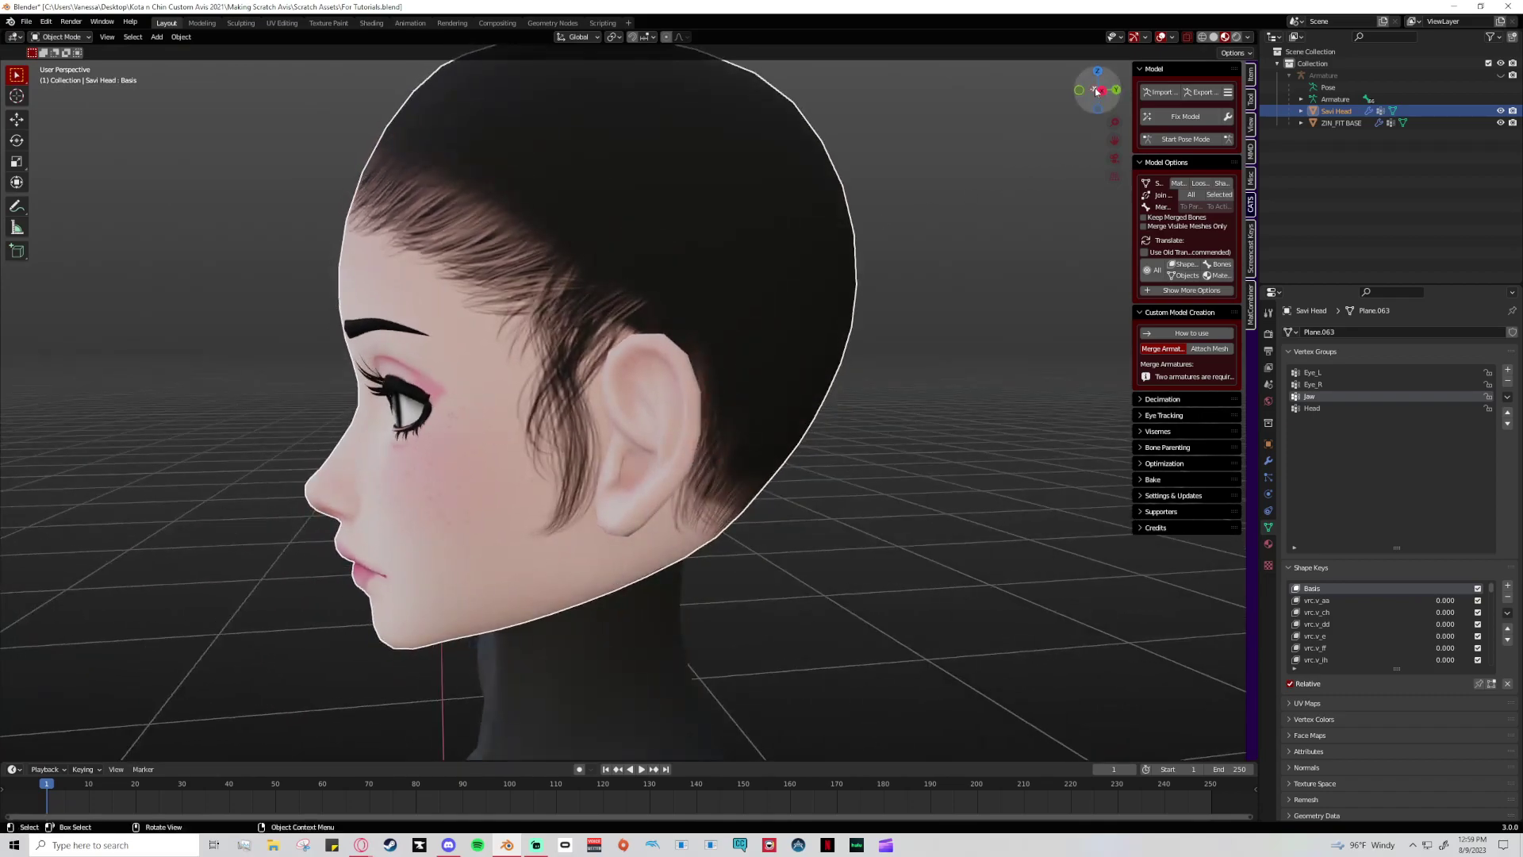
pyautogui.click(1096, 89)
pyautogui.click(1500, 75)
pyautogui.click(612, 274)
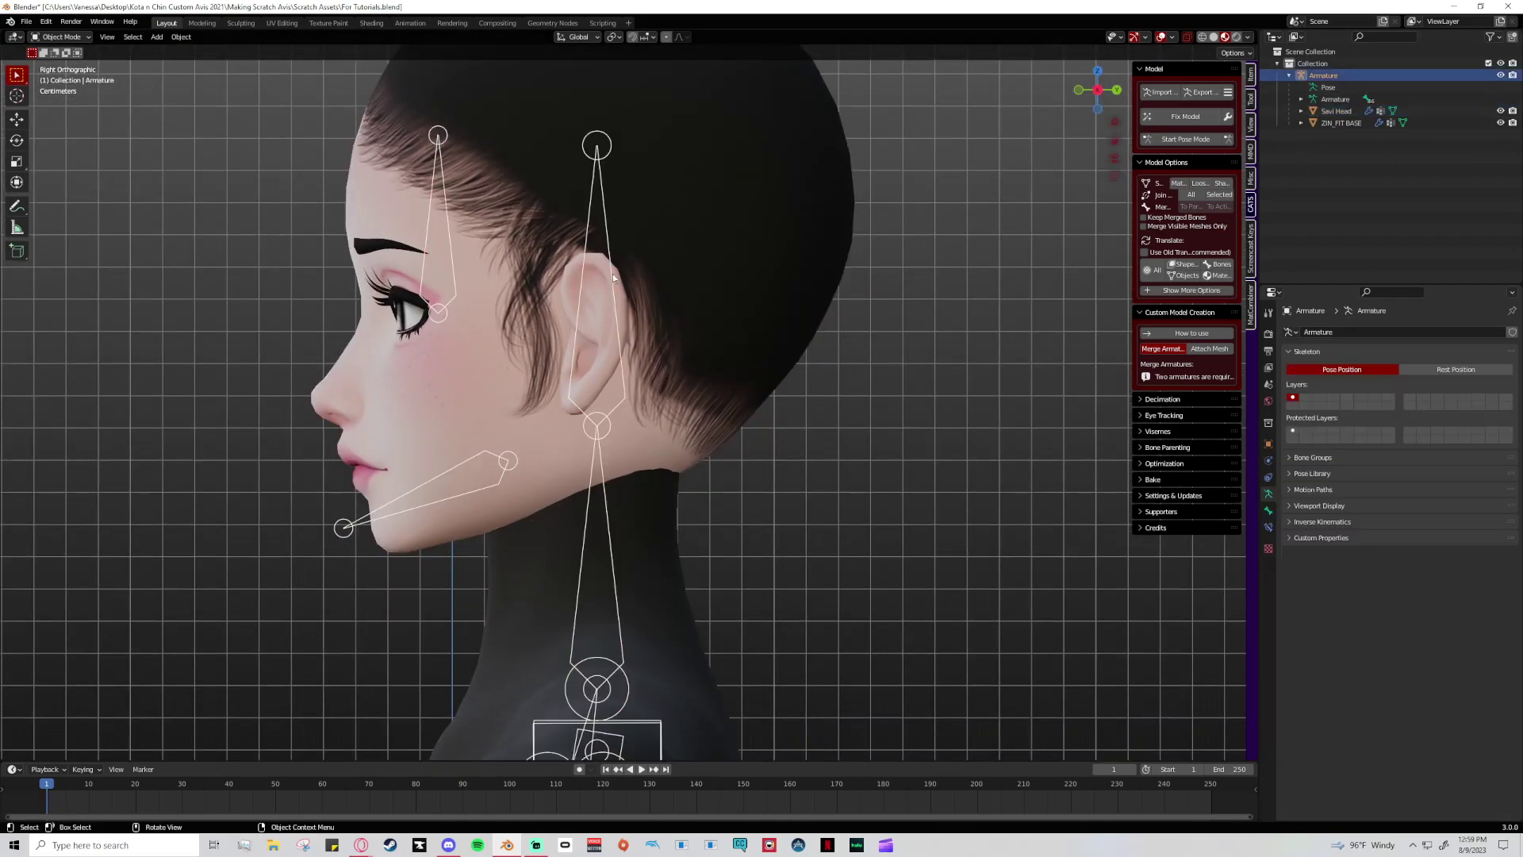
pyautogui.press('Tab')
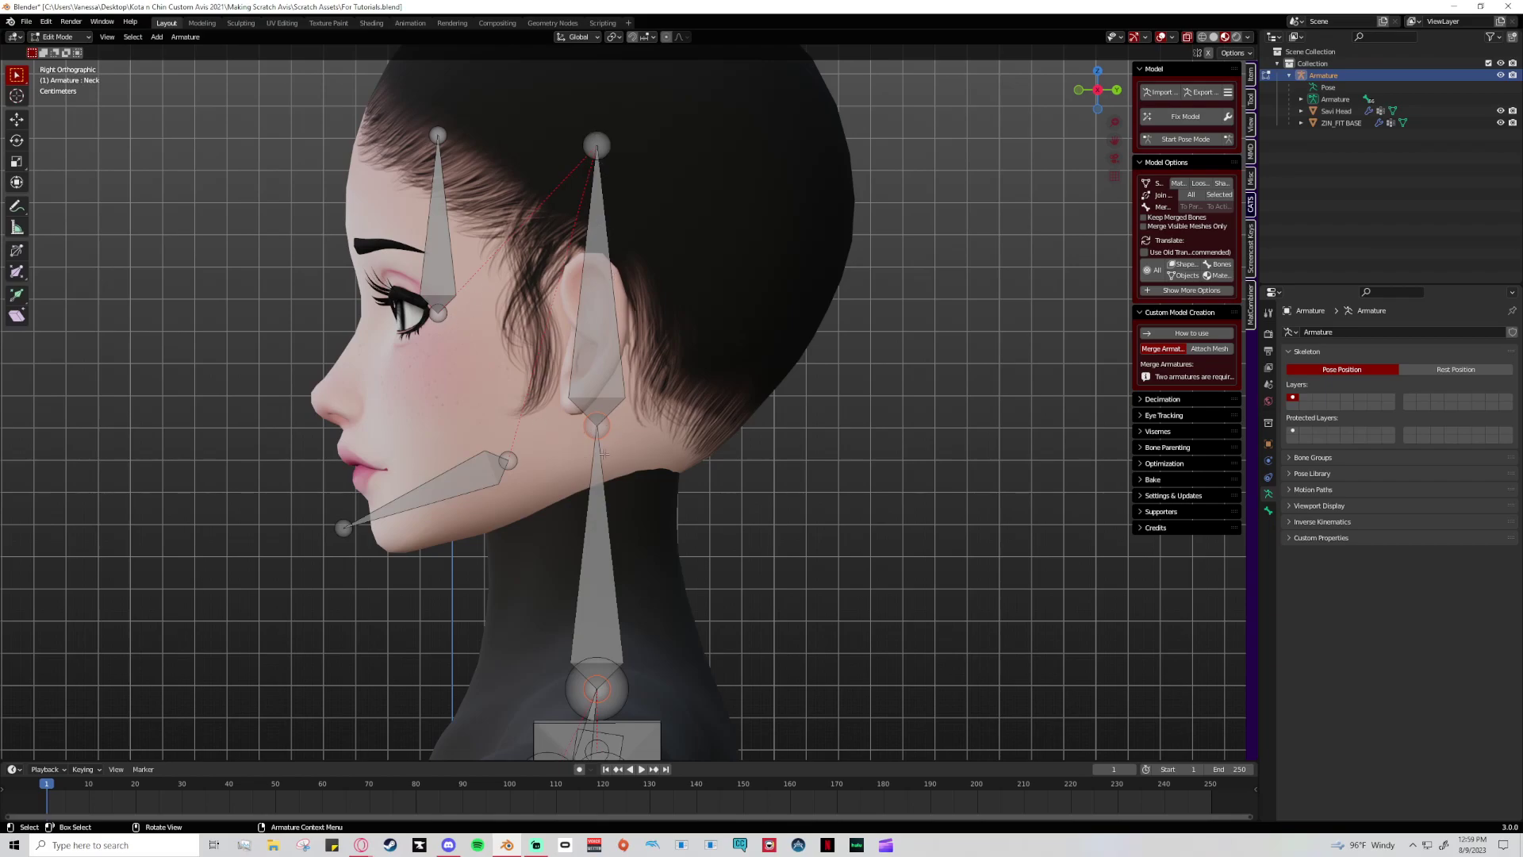
pyautogui.click(606, 365)
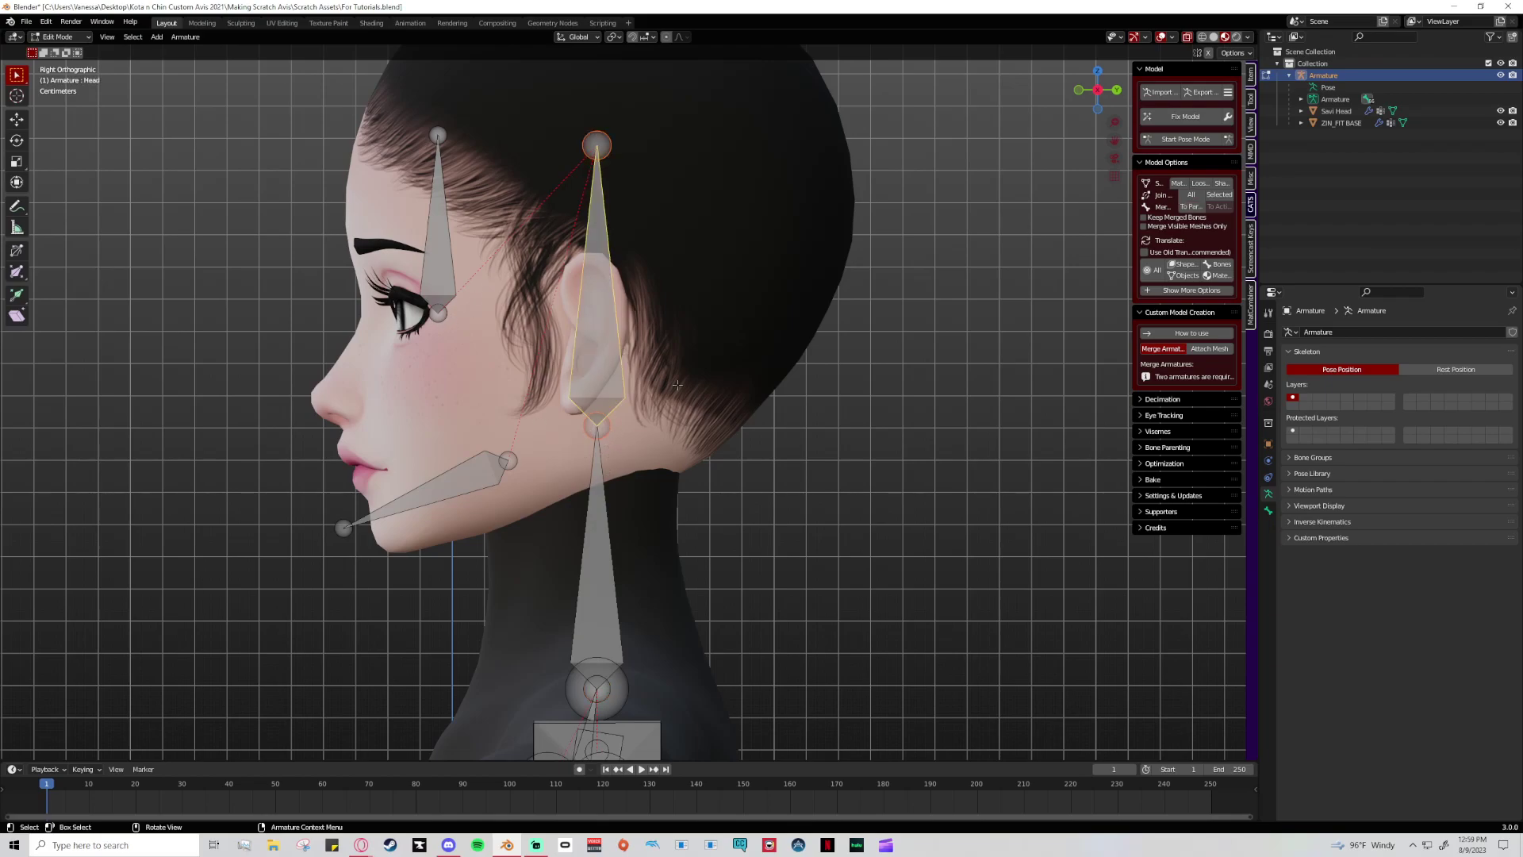
# - Check the parents of the Head, Eye_L, Jaw and Neck bones in the bone Relations settings
pyautogui.click(1269, 512)
pyautogui.click(1290, 514)
pyautogui.click(1325, 497)
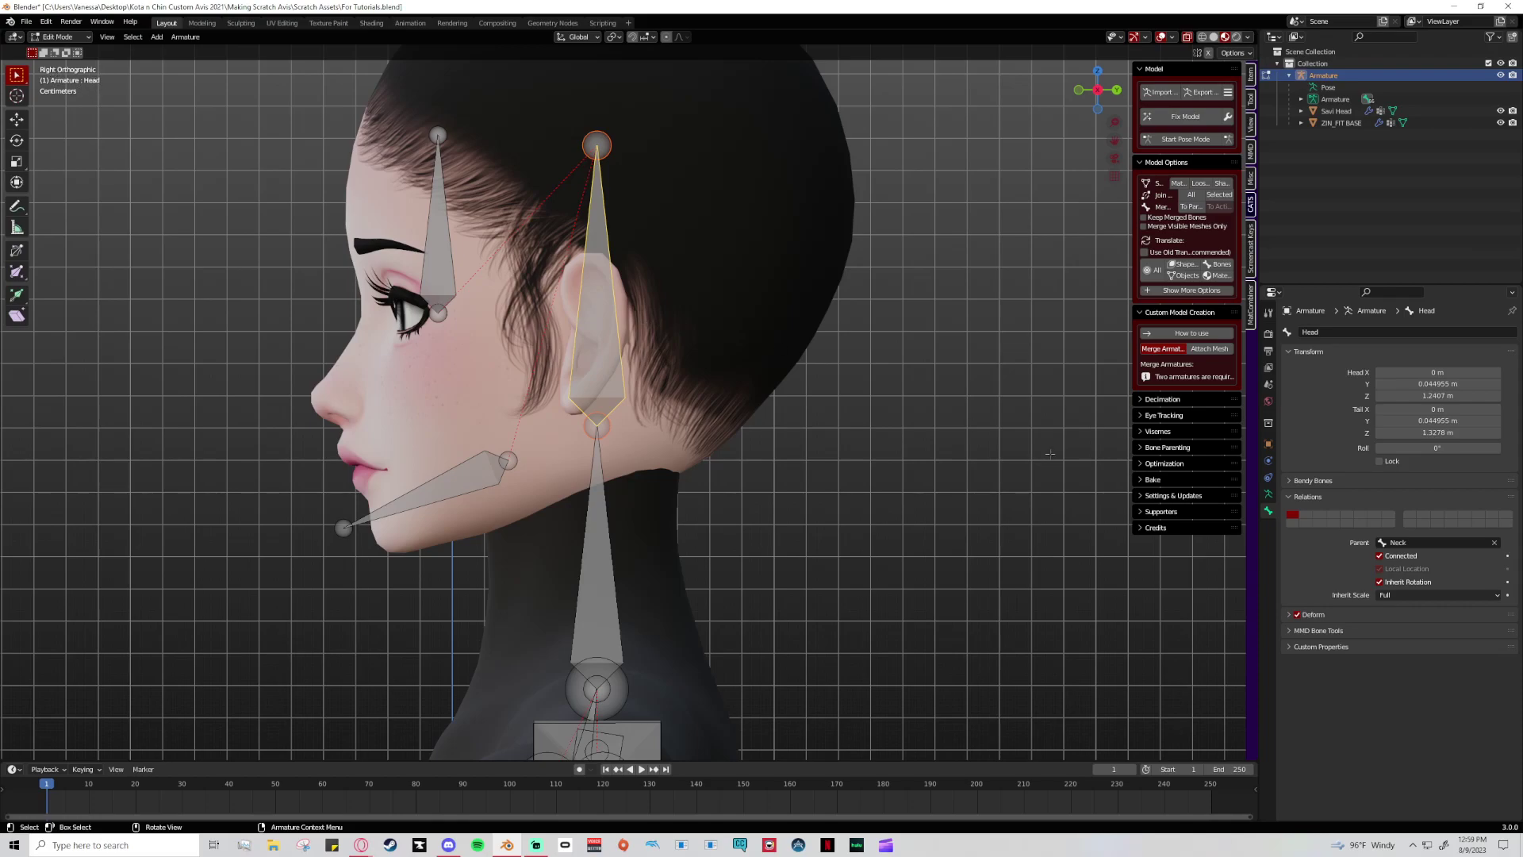
pyautogui.click(460, 285)
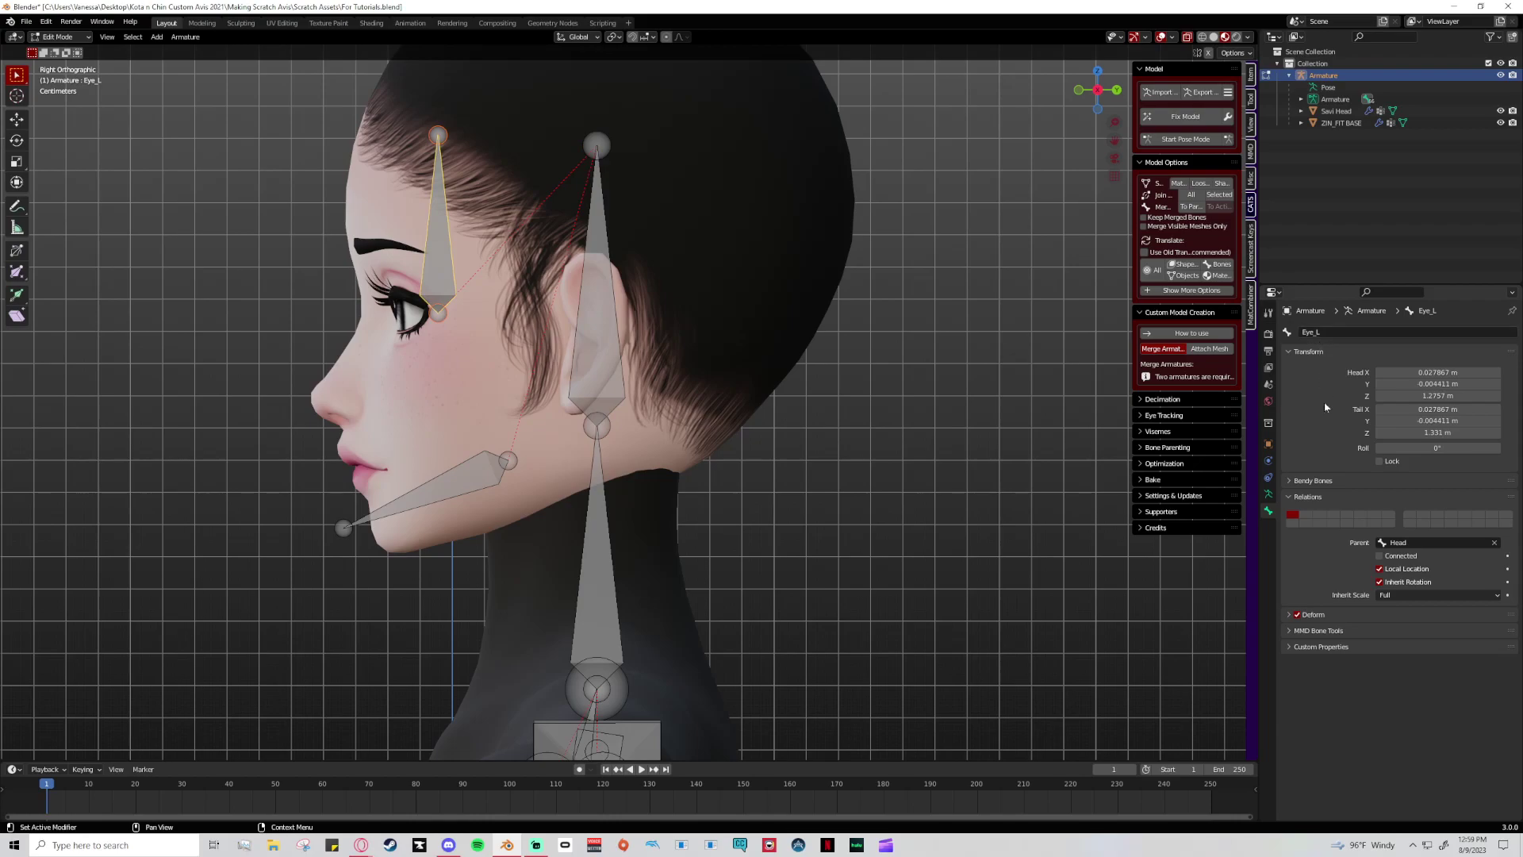
pyautogui.click(456, 486)
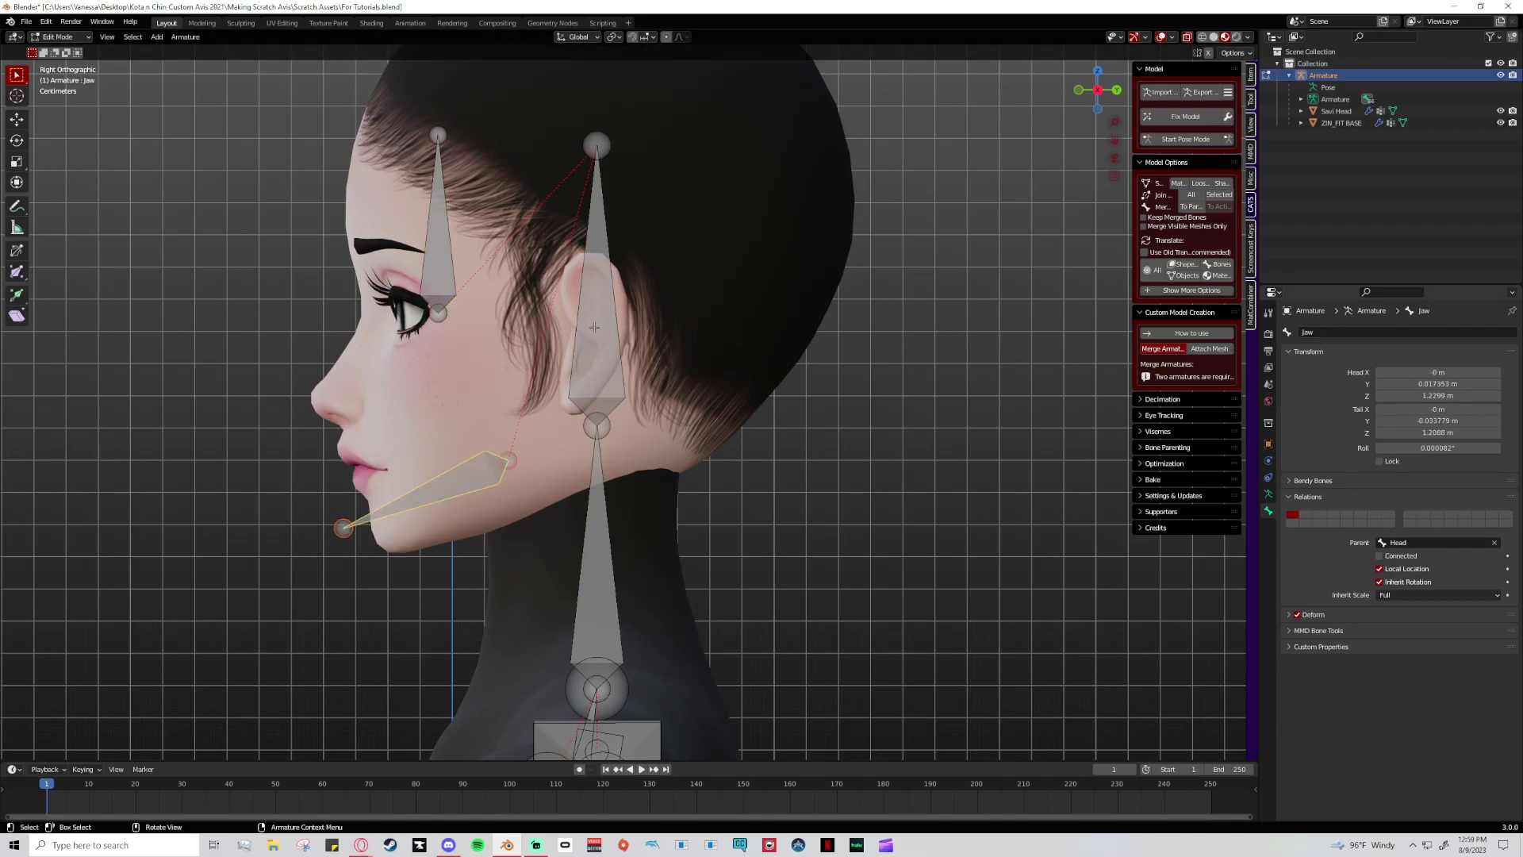
pyautogui.click(590, 576)
pyautogui.click(604, 338)
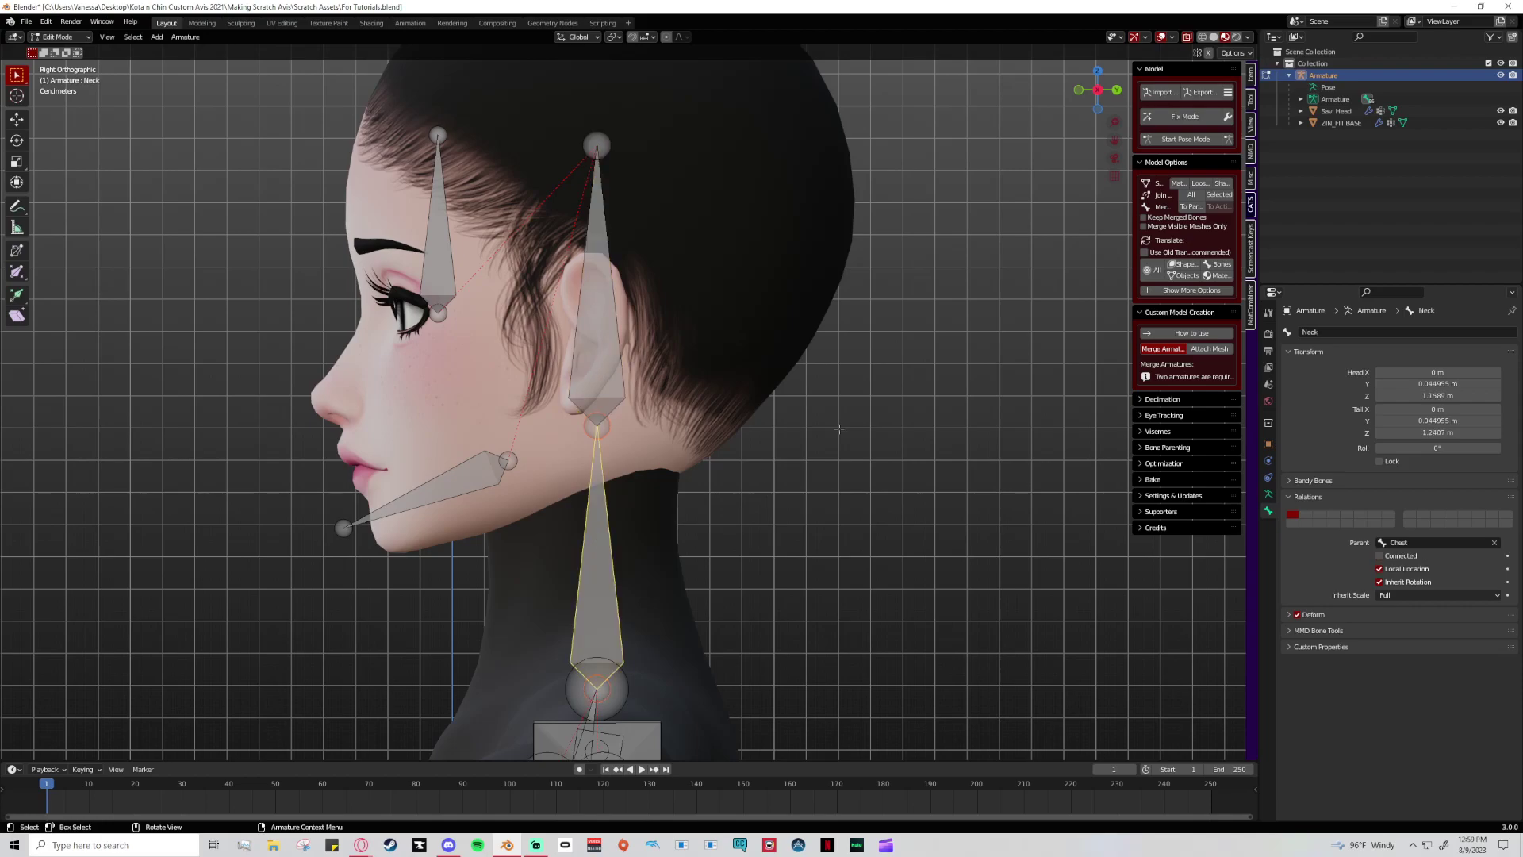
# - Test-rotate the Neck bone in Pose Mode, clear its rotation and return to Object Mode
pyautogui.click(1186, 139)
pyautogui.moveTo(611, 652)
pyautogui.mouseDown()
pyautogui.moveTo(635, 646)
pyautogui.moveTo(611, 658)
pyautogui.mouseUp()
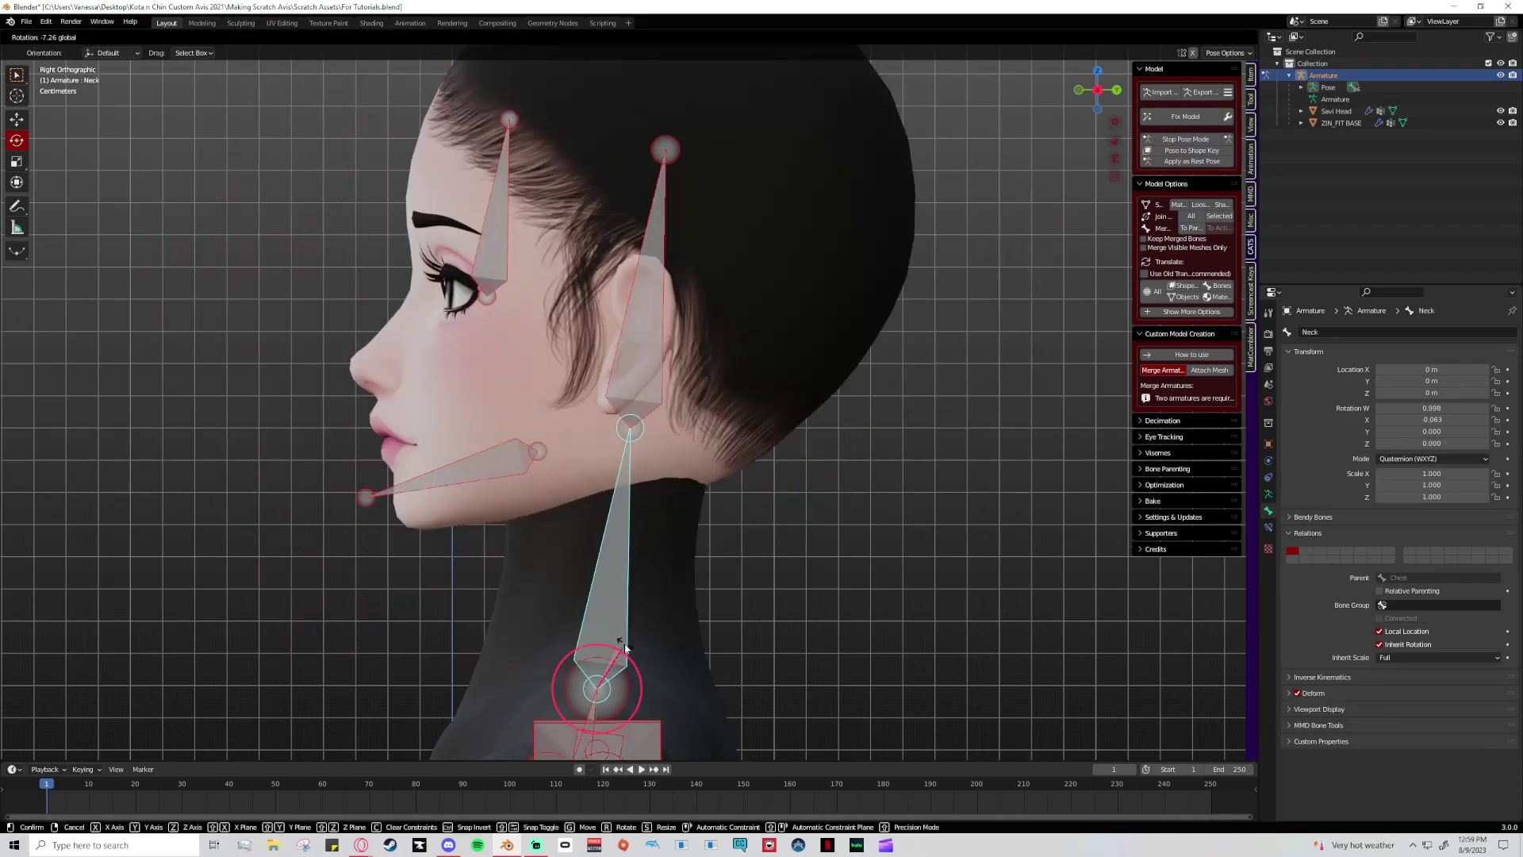
pyautogui.hotkey('alt', 'r')
pyautogui.click(58, 36)
pyautogui.click(49, 50)
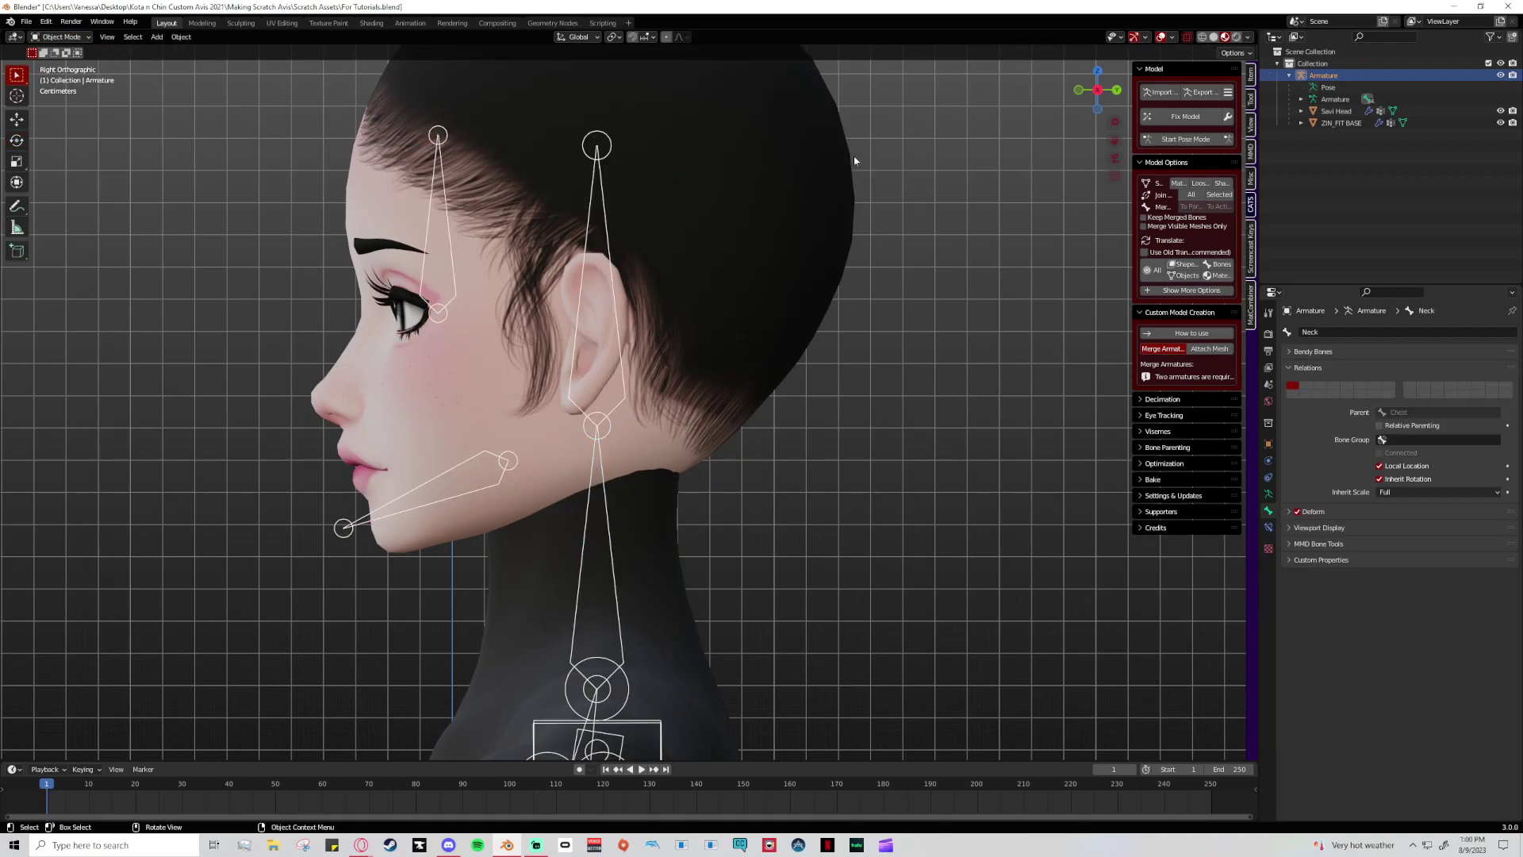
# - Hide the armature and inspect the Savi Head mesh's Head vertex group in Weight Paint mode from the front
pyautogui.click(509, 156)
pyautogui.click(1500, 74)
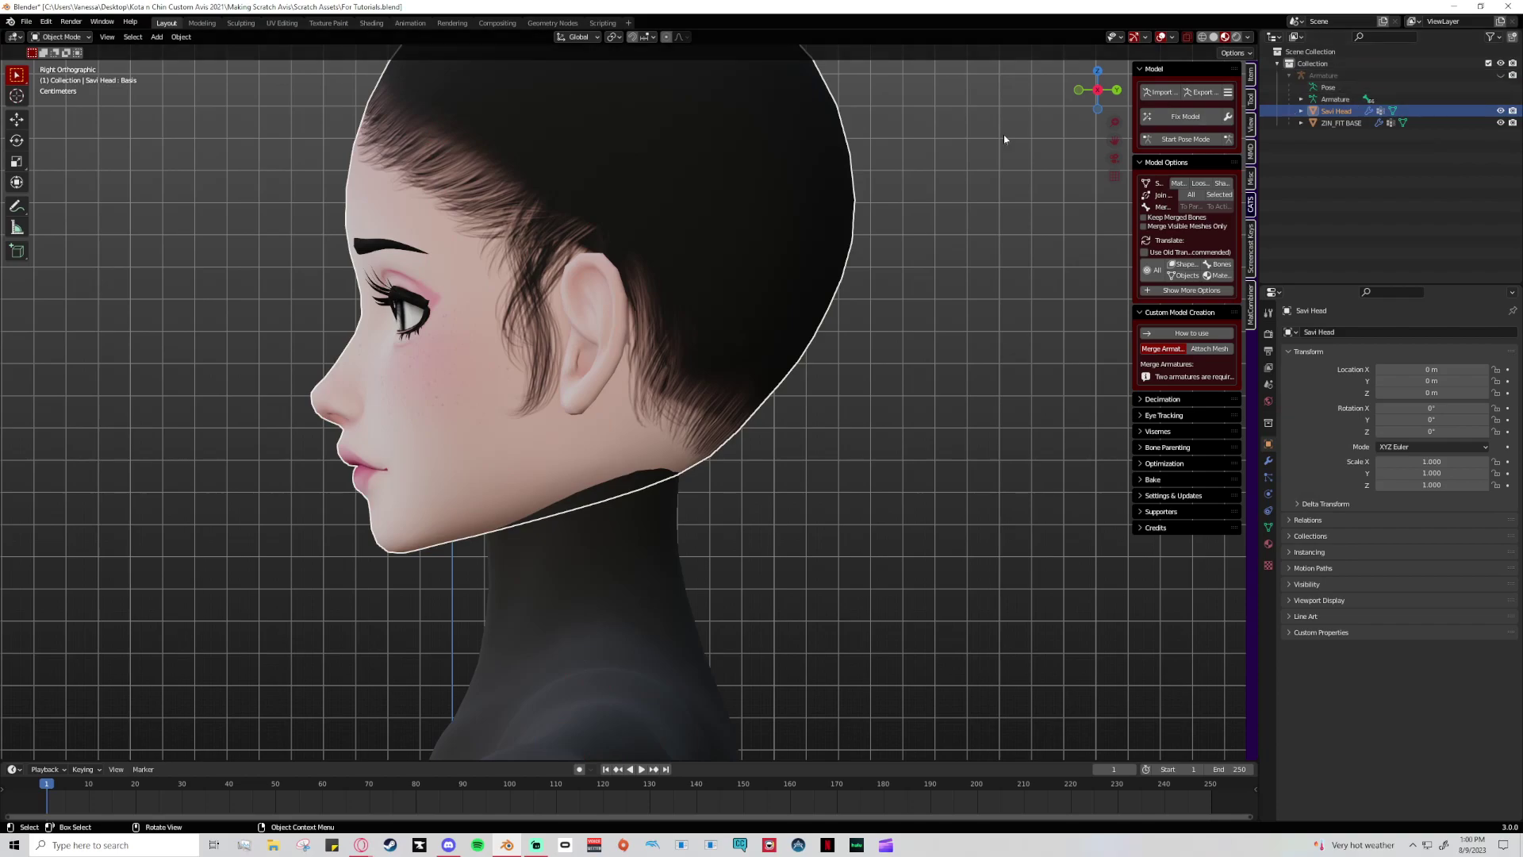
pyautogui.click(58, 37)
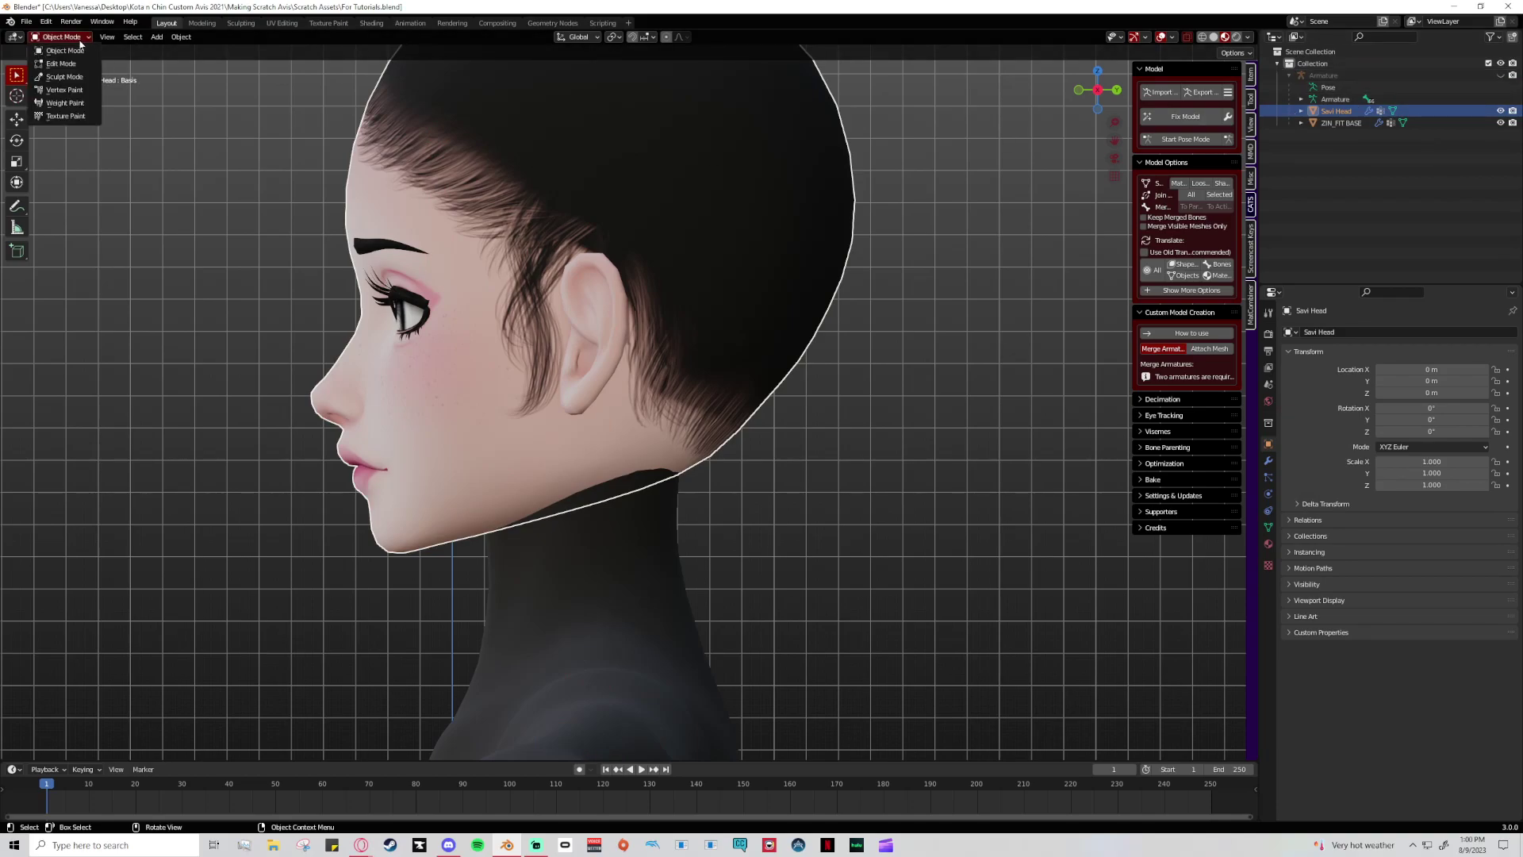
pyautogui.click(65, 104)
pyautogui.click(1078, 90)
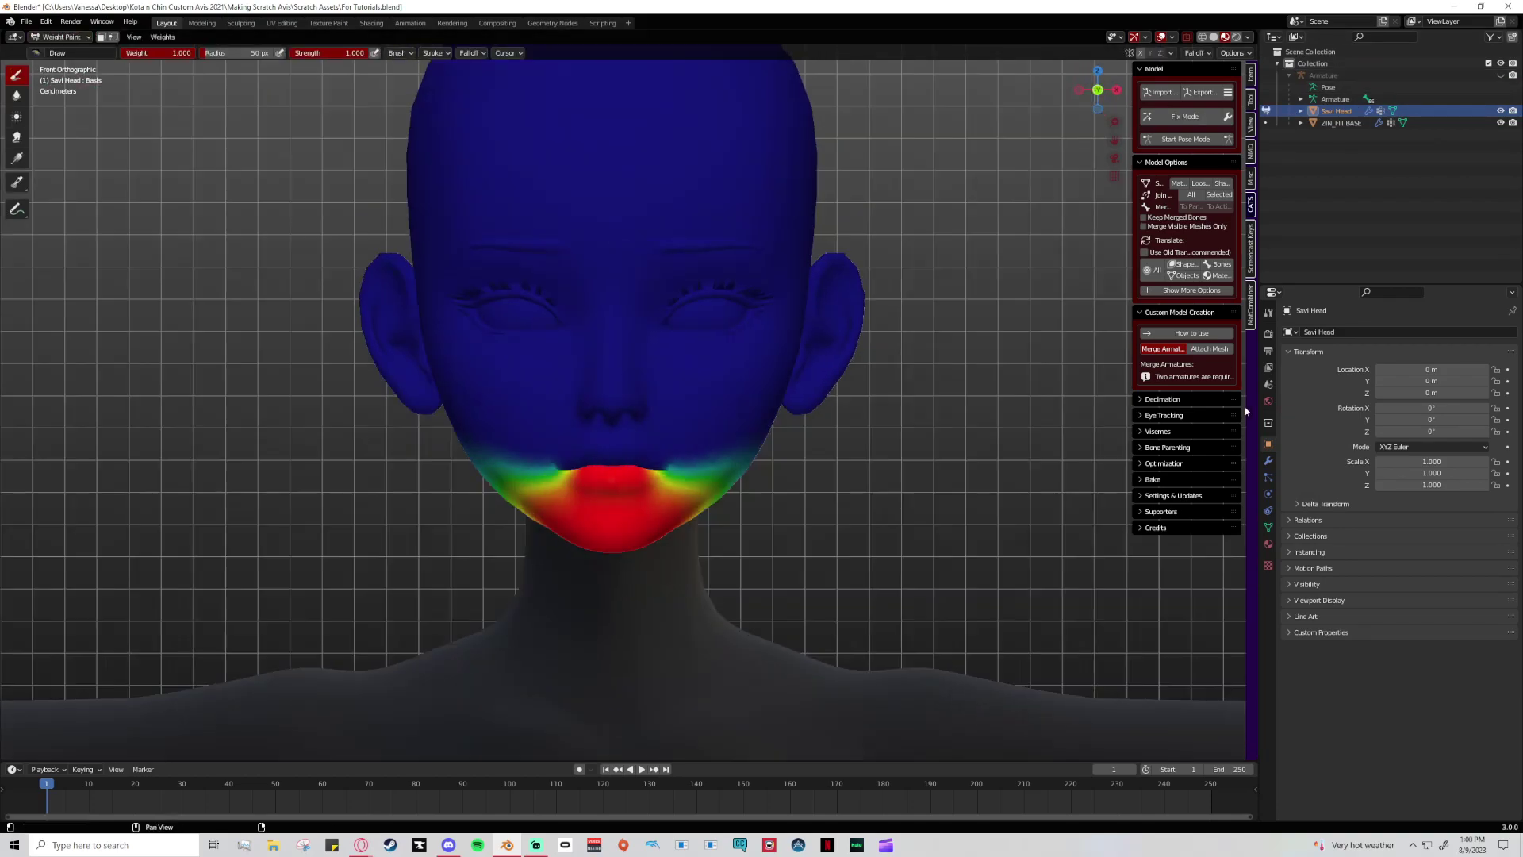
pyautogui.click(1267, 526)
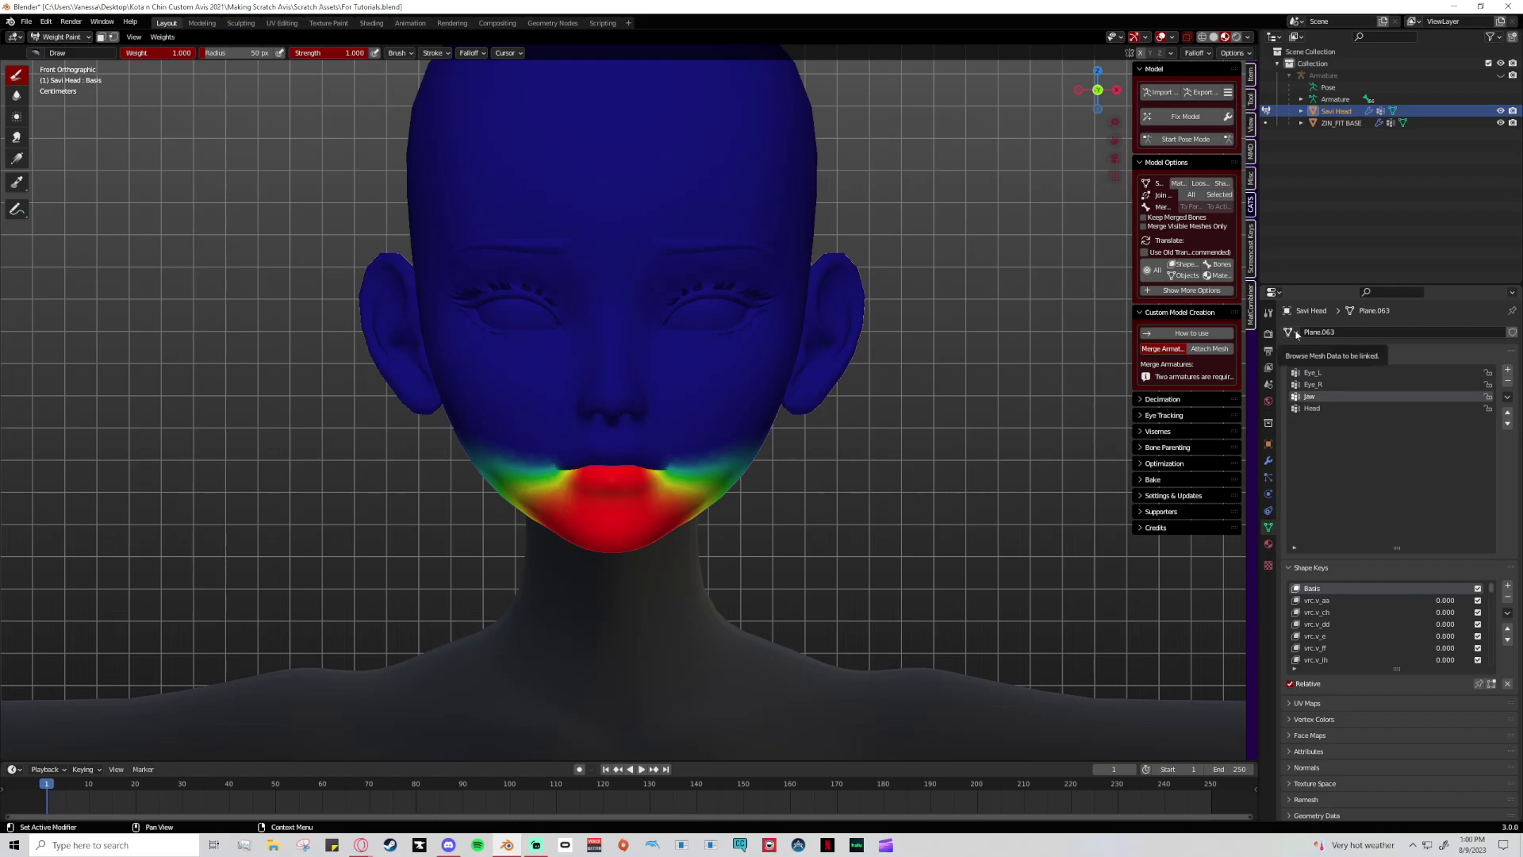
pyautogui.click(1317, 409)
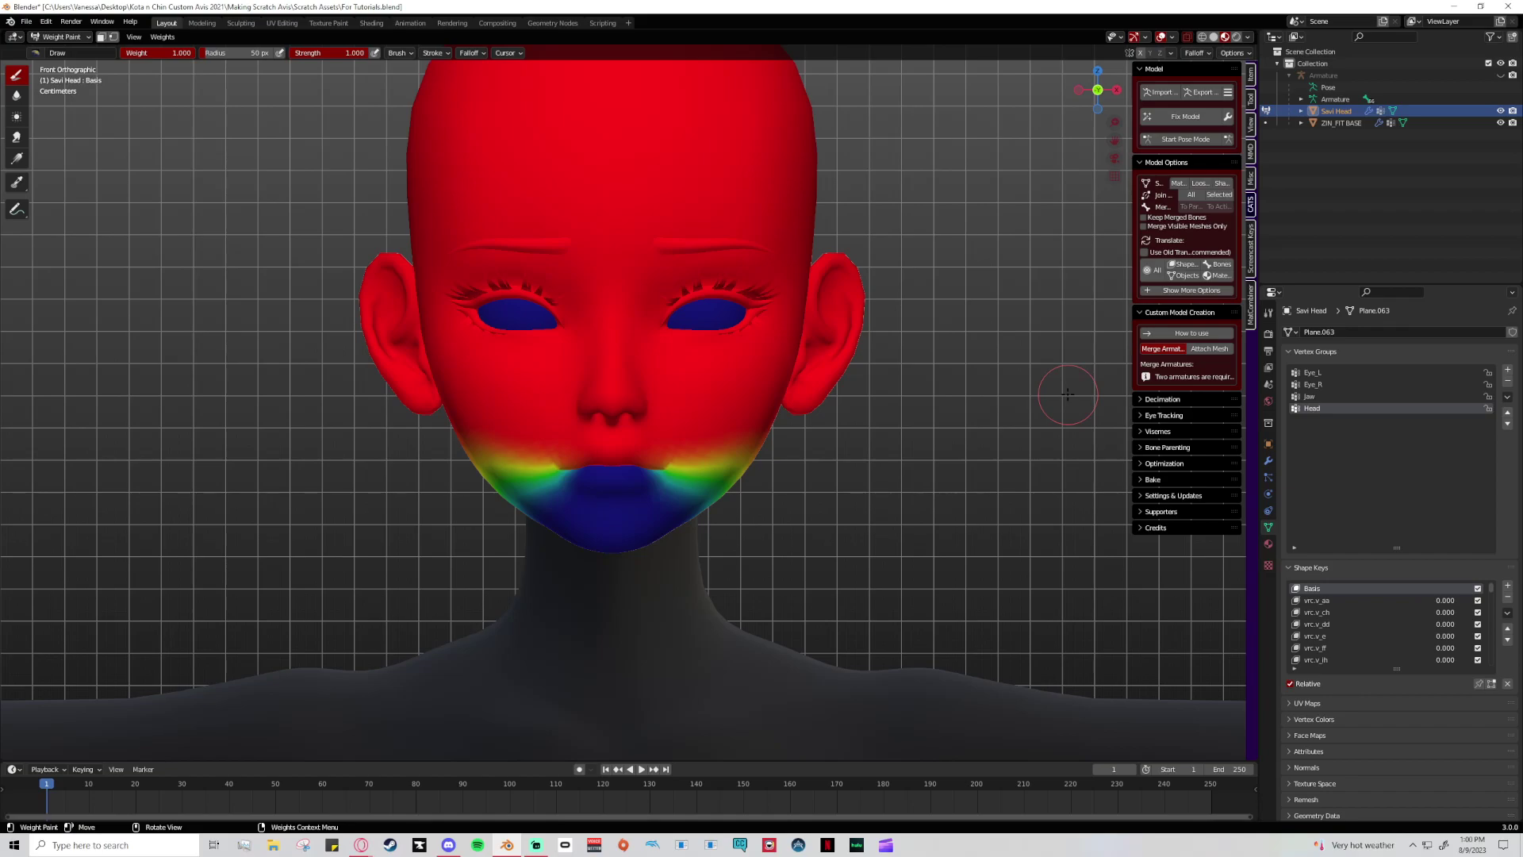
pyautogui.keyDown('shift'); pyautogui.moveTo(1111, 138); pyautogui.dragTo(1111, 247, button='middle'); pyautogui.keyUp('shift')
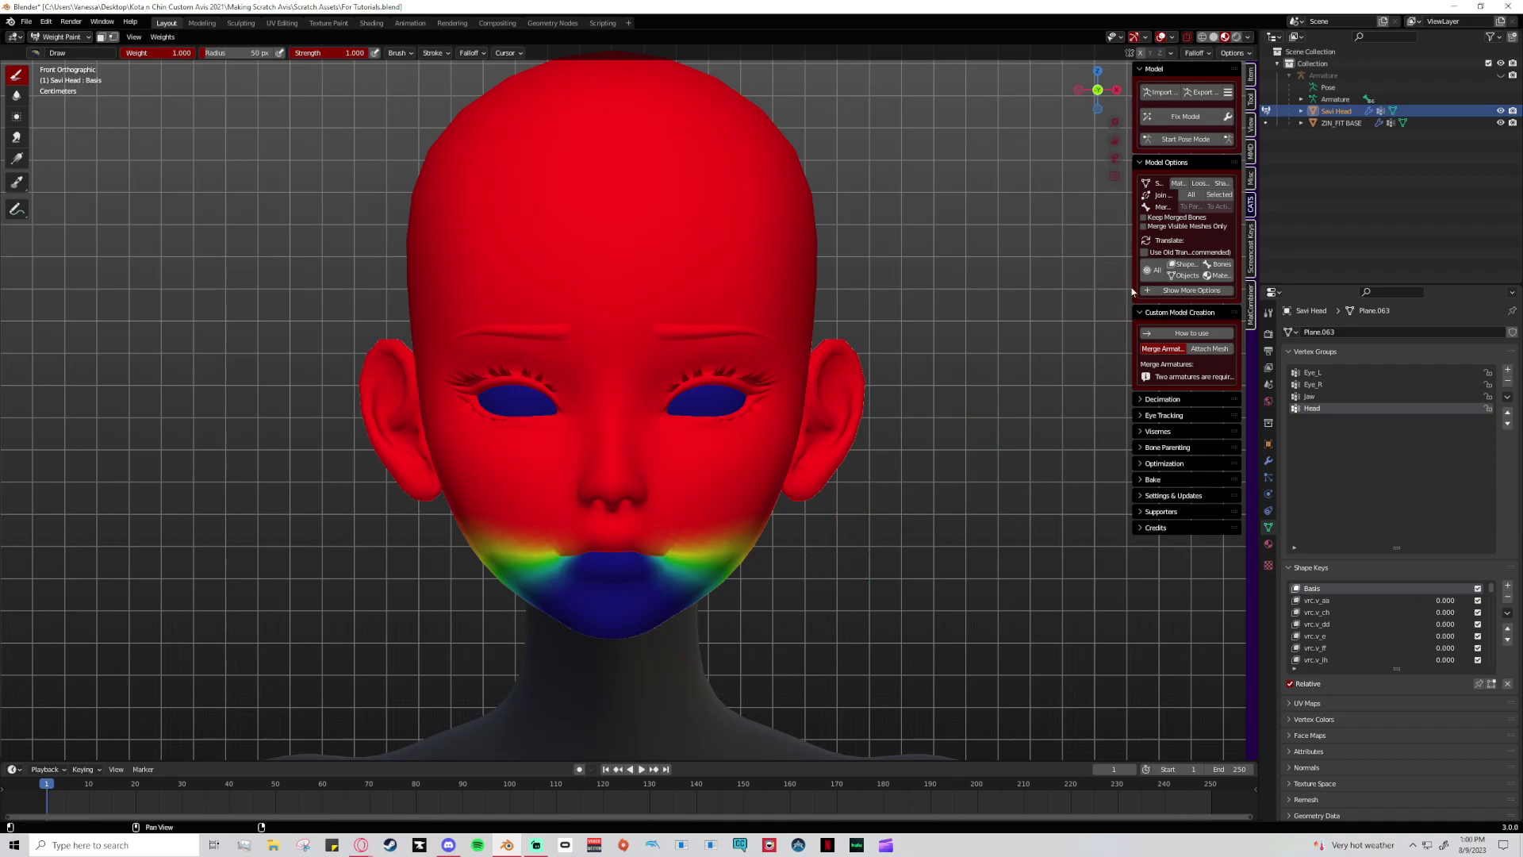
# - Return to Object Mode, select the ZIN_FIT BASE body from the right side and switch it to Weight Paint mode
pyautogui.click(59, 37)
pyautogui.click(55, 49)
pyautogui.moveTo(669, 307); pyautogui.dragTo(1033, 217, button='middle')
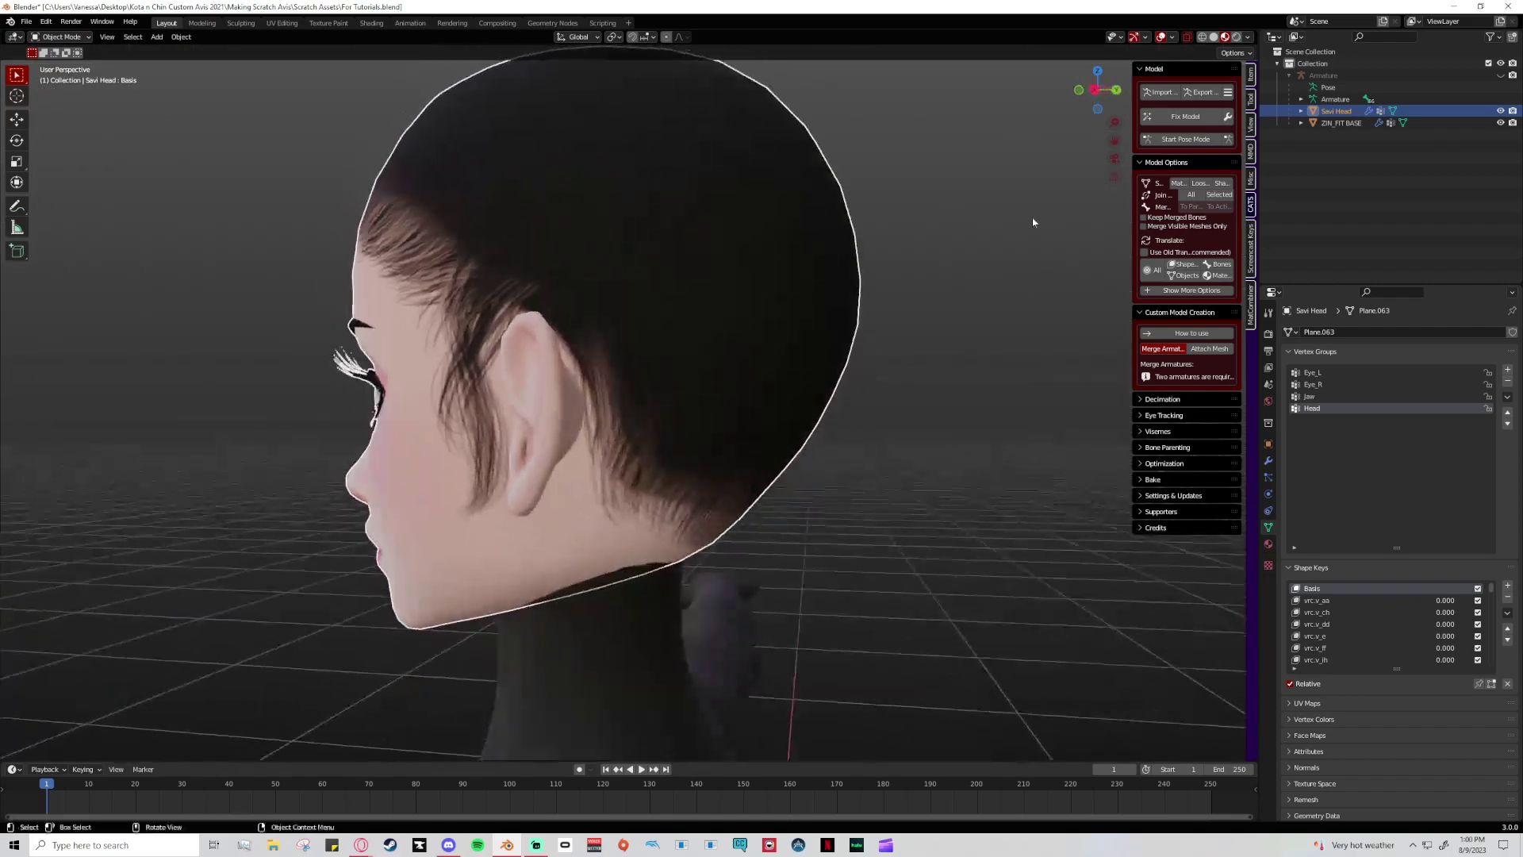
pyautogui.click(1096, 96)
pyautogui.scroll(3, 793, 464)
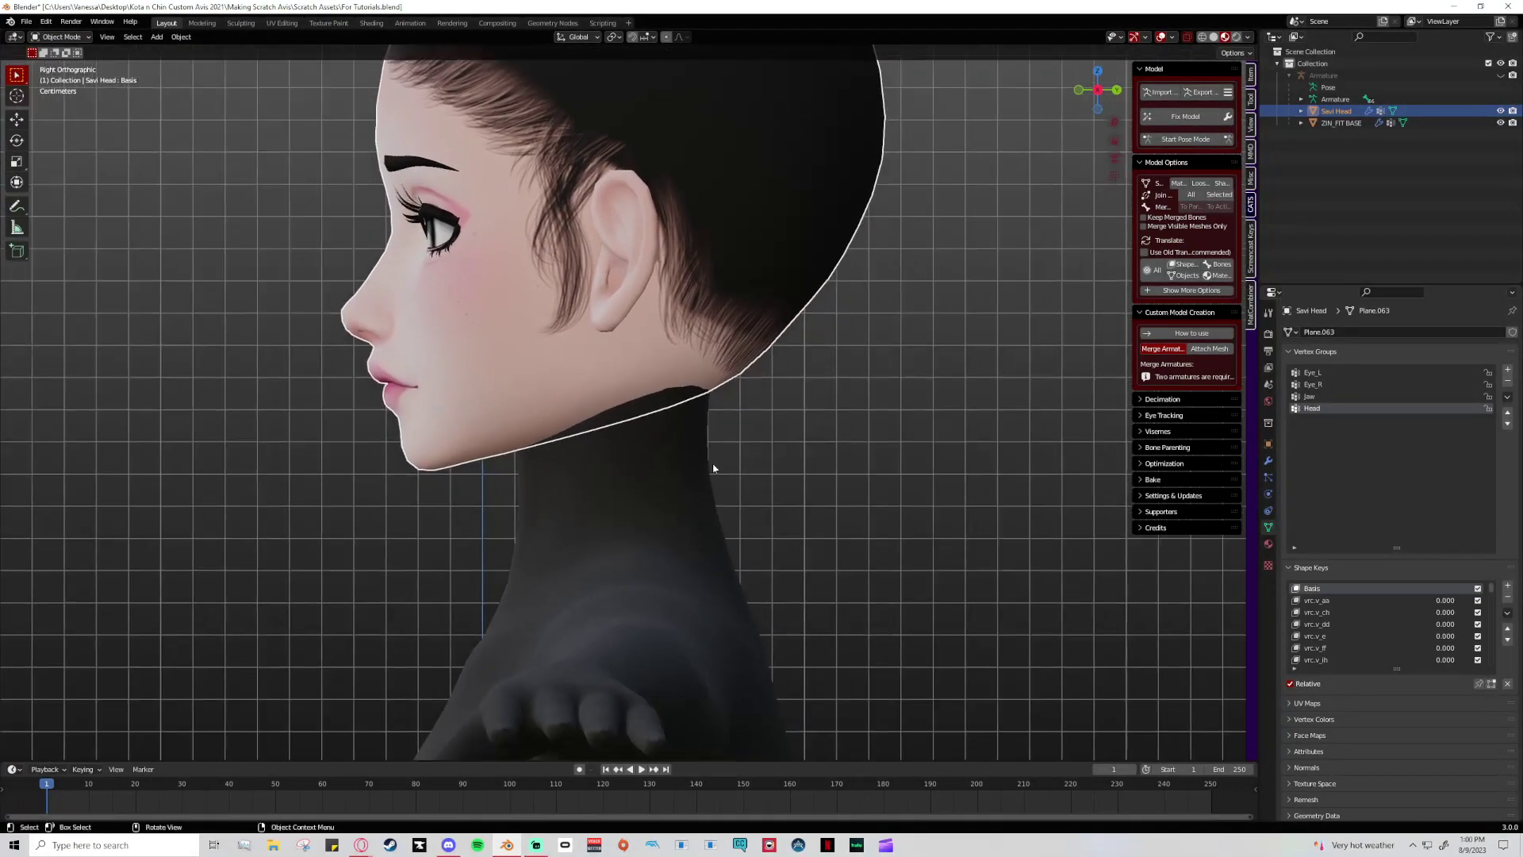
pyautogui.click(698, 460)
pyautogui.click(59, 36)
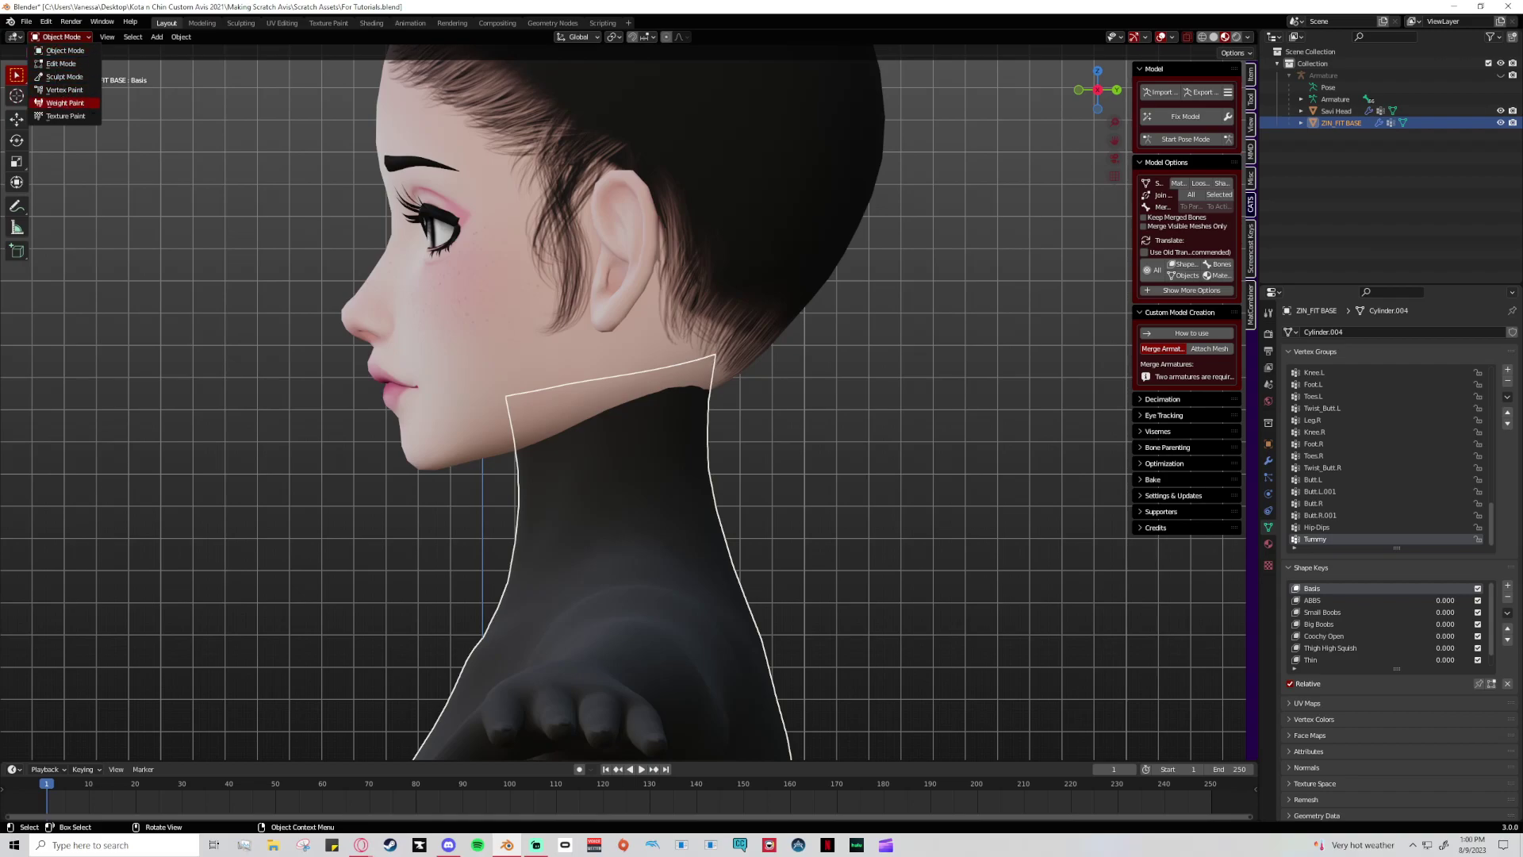
pyautogui.click(65, 102)
# - Examine the painted areas of the body's vertex groups, including Chest, Elbow.L and Index Finger.L, against the neck area
pyautogui.scroll(15, 1334, 535)
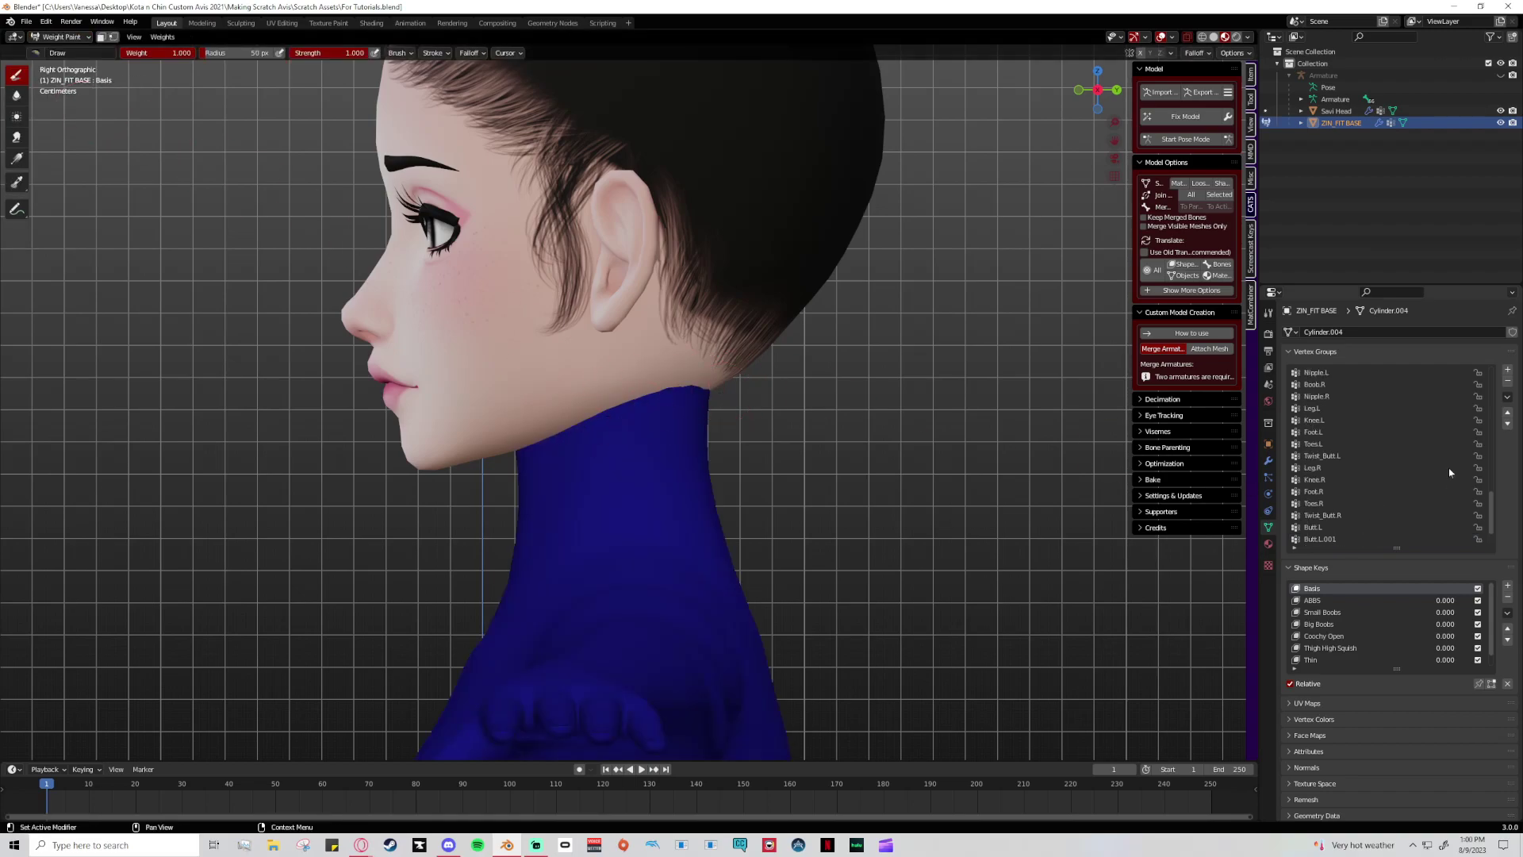
pyautogui.scroll(9, 1381, 435)
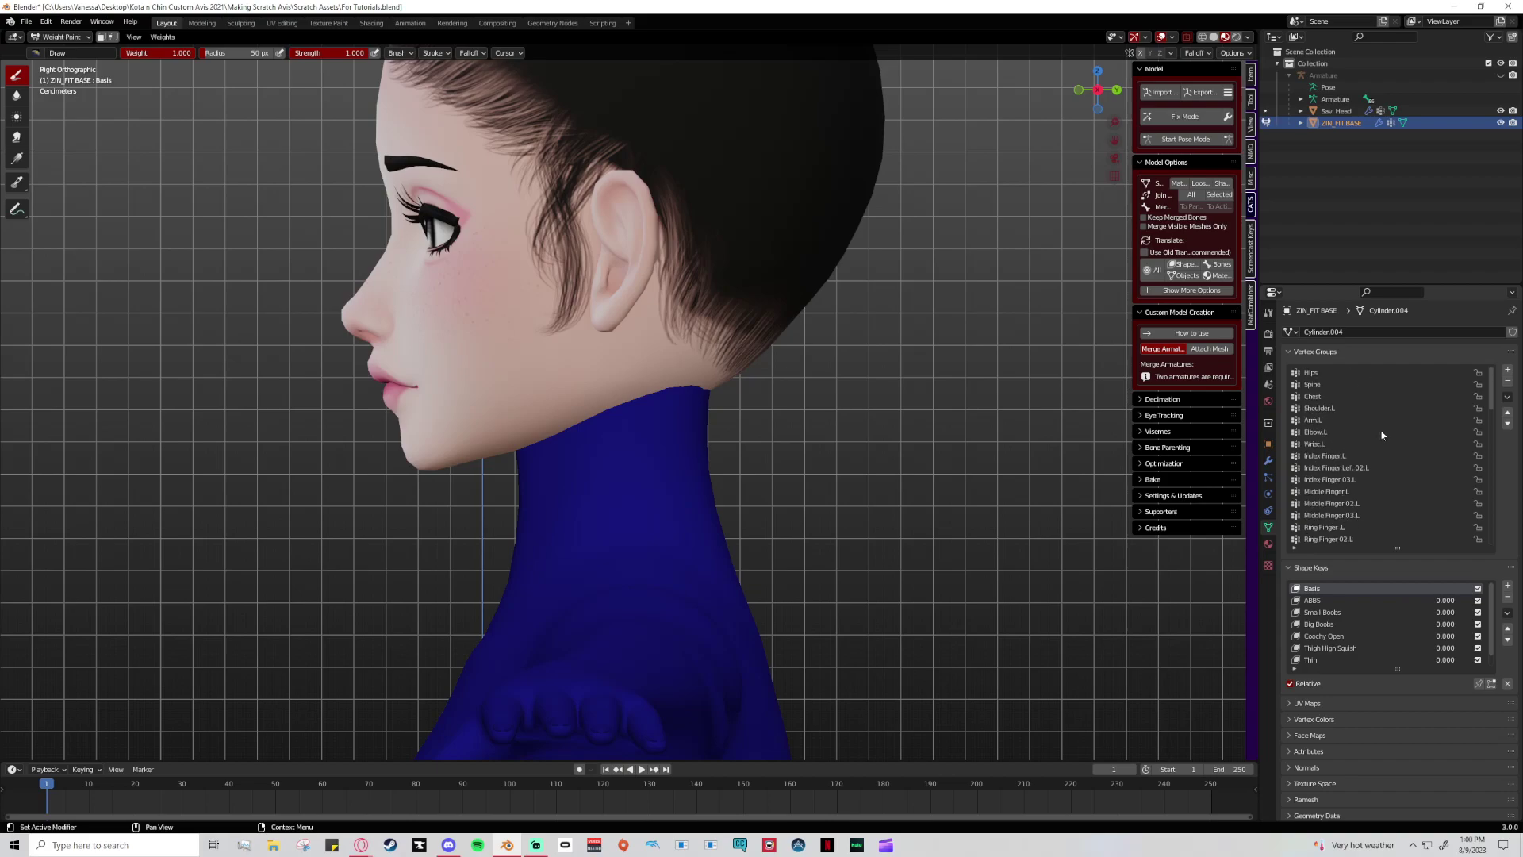
pyautogui.moveTo(1495, 393)
pyautogui.mouseDown()
pyautogui.moveTo(1511, 547)
pyautogui.moveTo(1499, 384)
pyautogui.mouseUp()
pyautogui.click(1313, 396)
pyautogui.scroll(-7, 833, 522)
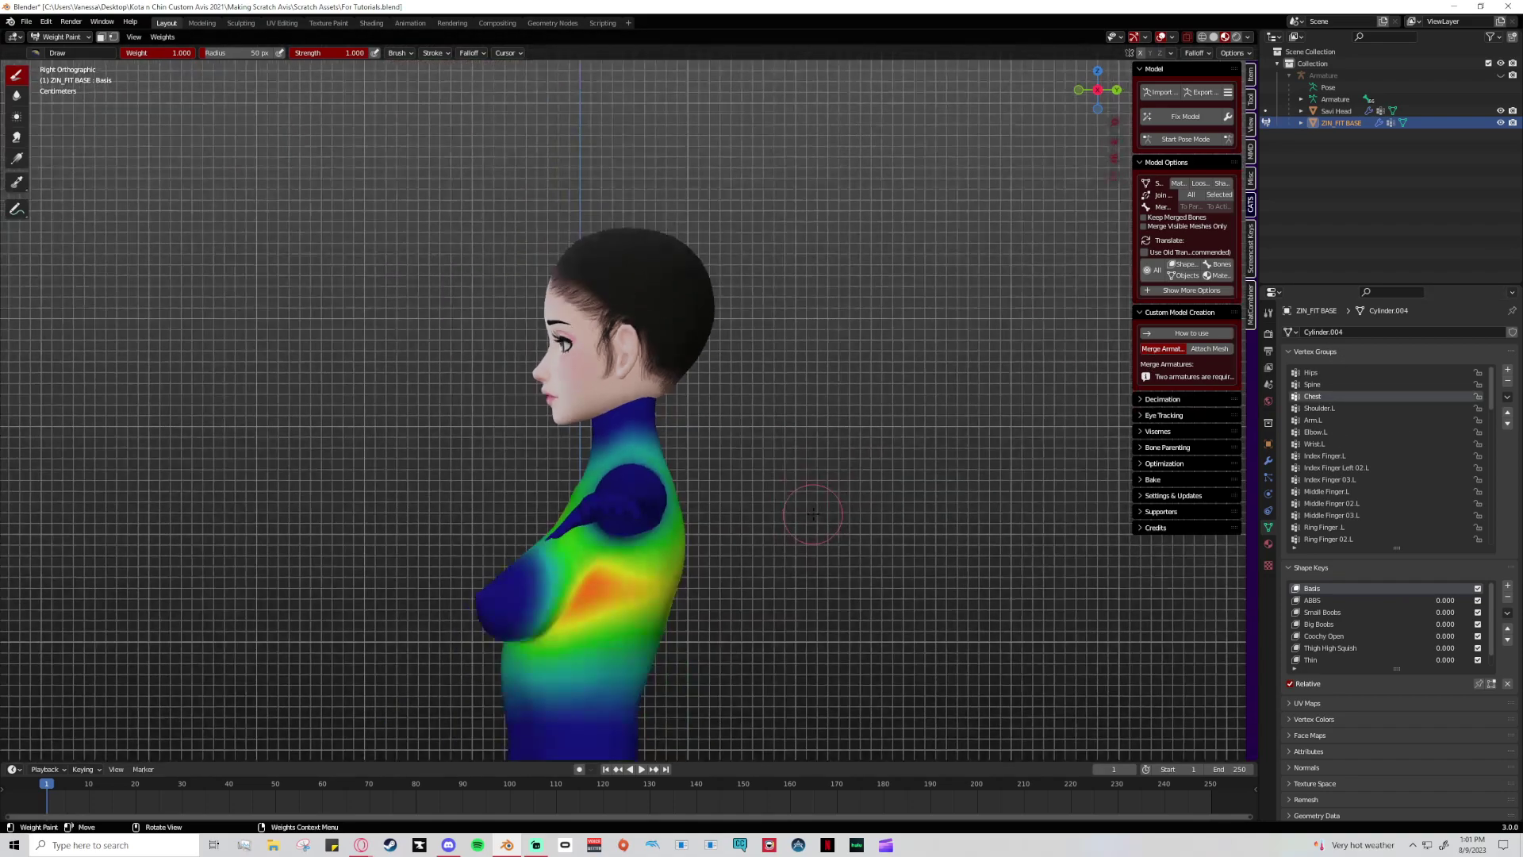
pyautogui.click(1317, 432)
pyautogui.click(1336, 457)
pyautogui.scroll(-5, 1329, 512)
pyautogui.click(1313, 526)
pyautogui.moveTo(833, 508); pyautogui.dragTo(936, 500, button='middle')
pyautogui.scroll(10, 1388, 456)
pyautogui.scroll(4, 937, 424)
pyautogui.moveTo(938, 424); pyautogui.dragTo(785, 317, button='middle')
pyautogui.scroll(5, 769, 310)
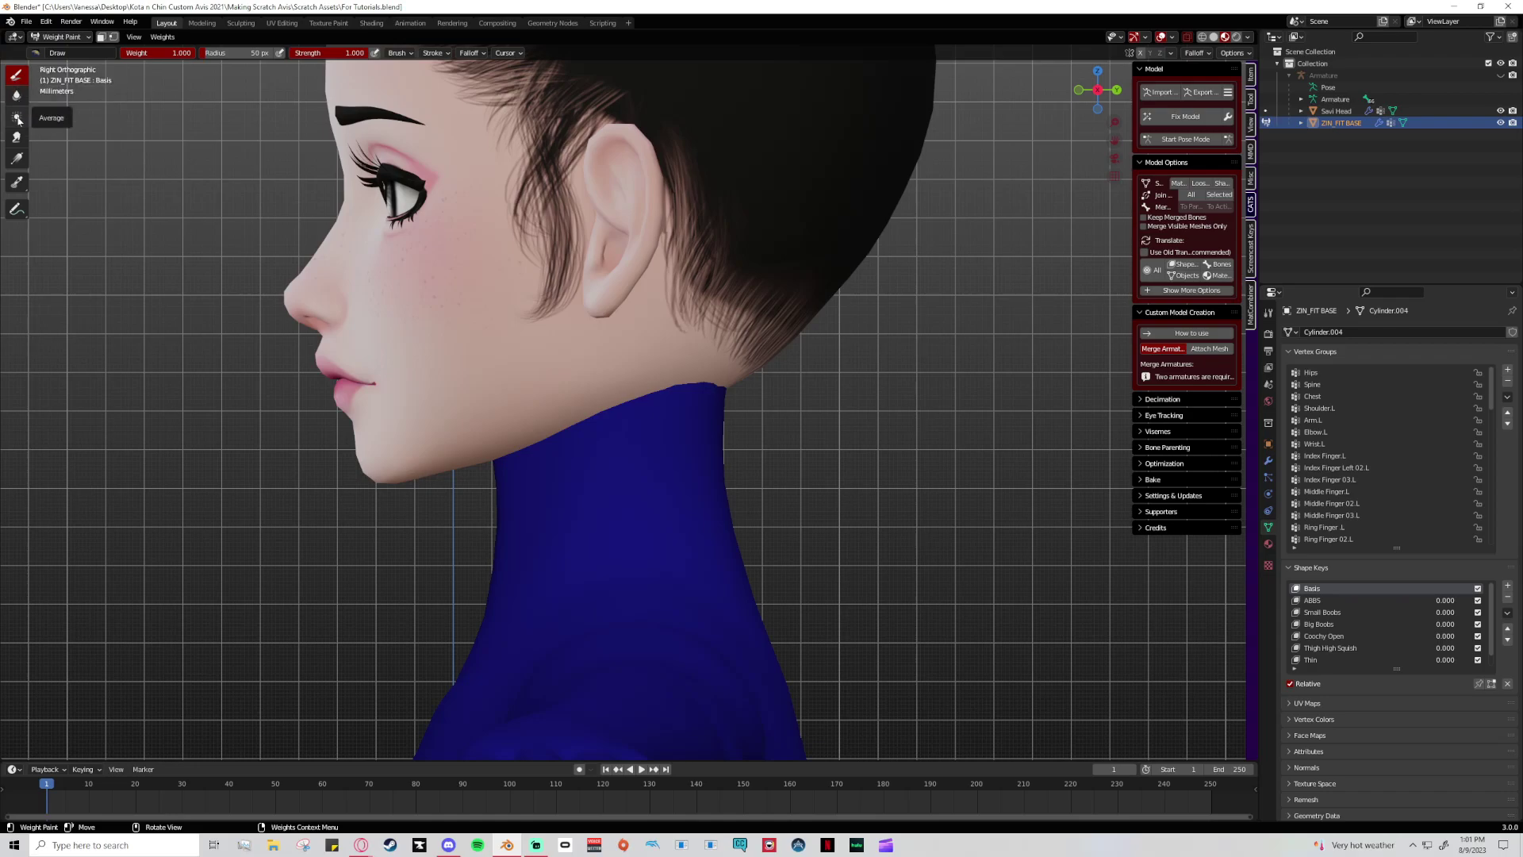
# - Draw a freehand test annotation in front of the face and remove it again
pyautogui.click(13, 212)
pyautogui.moveTo(85, 203)
pyautogui.mouseDown()
pyautogui.moveTo(246, 212)
pyautogui.moveTo(268, 255)
pyautogui.mouseUp()
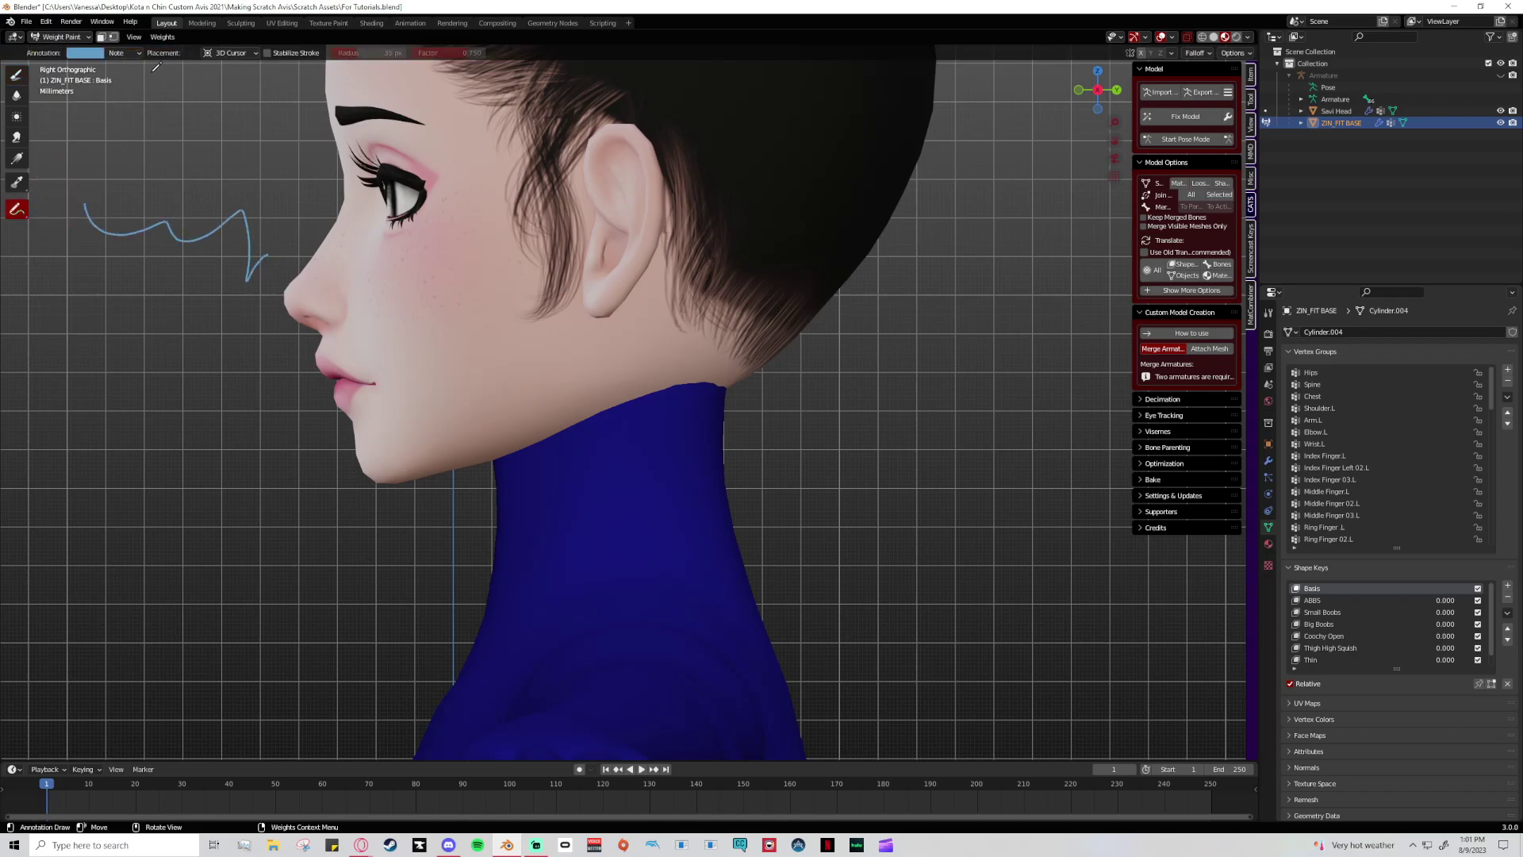
pyautogui.click(139, 54)
pyautogui.click(201, 103)
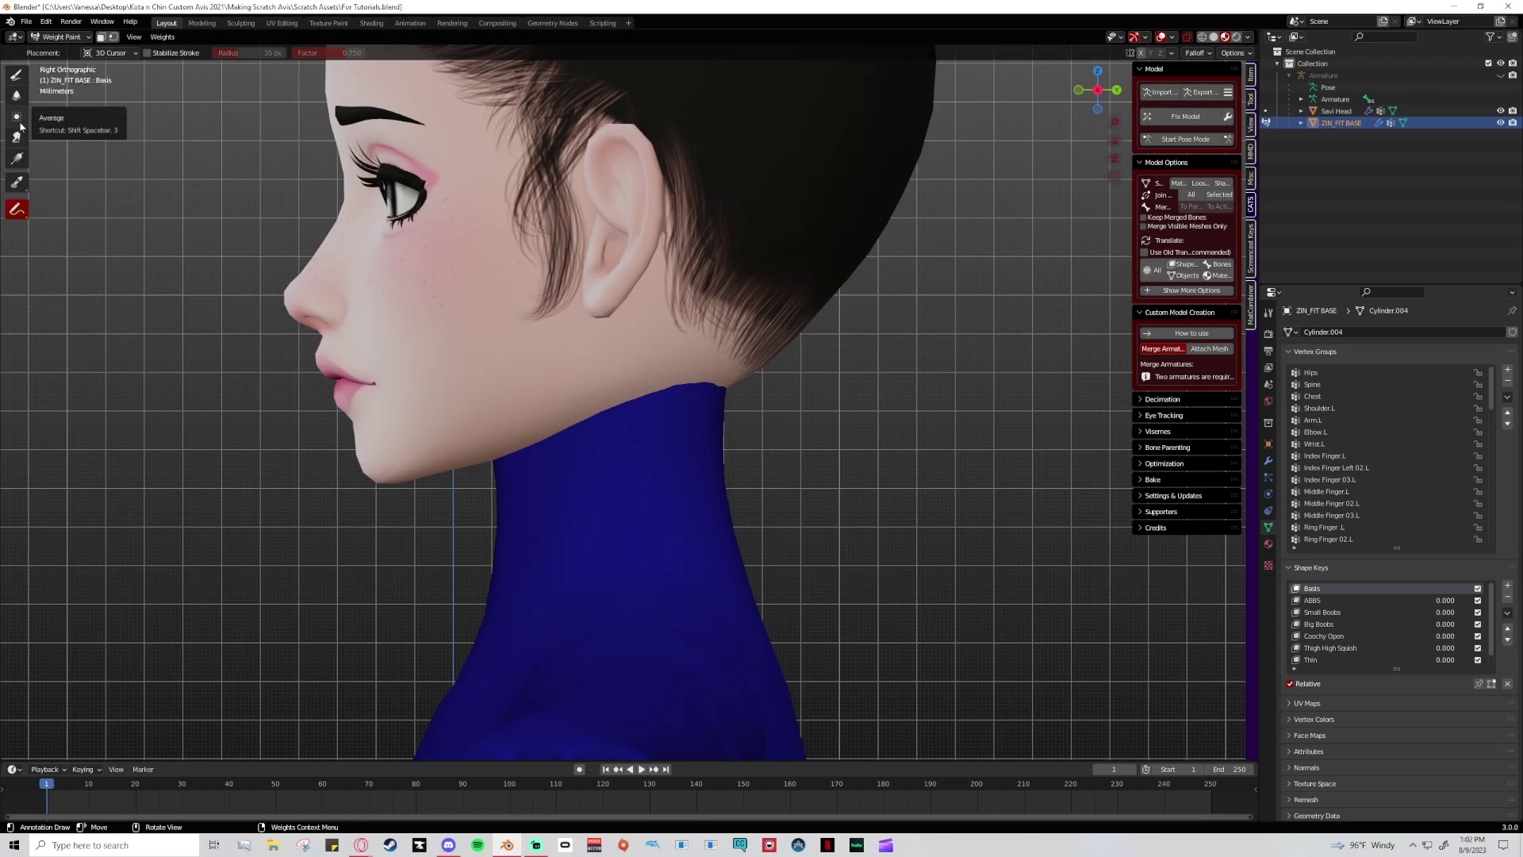
# - Try a Draw brush stroke across the neck with no bone selected and undo it
pyautogui.click(16, 75)
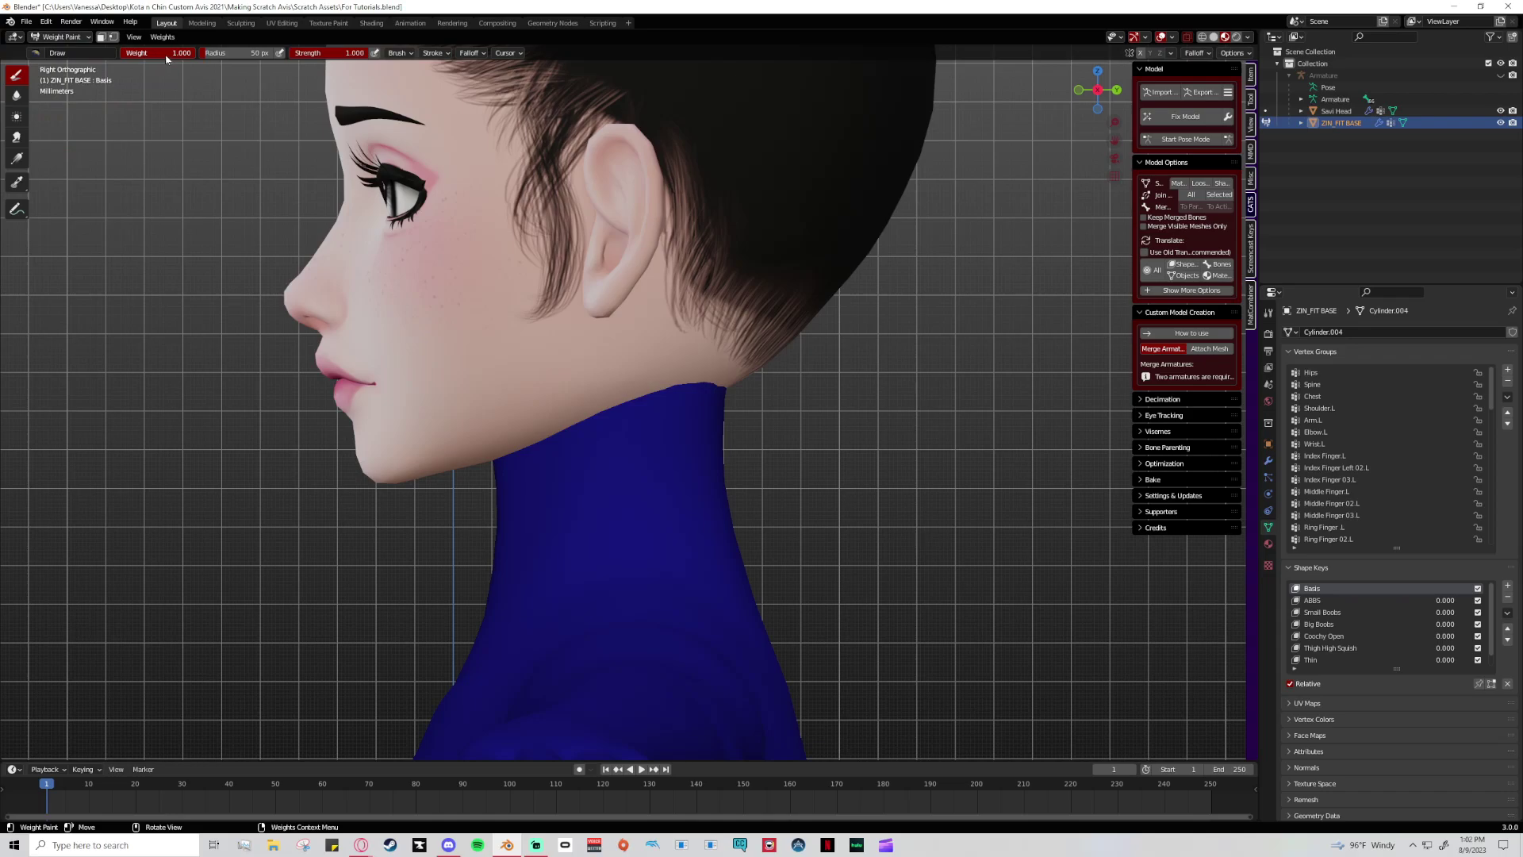
pyautogui.moveTo(698, 428)
pyautogui.mouseDown()
pyautogui.moveTo(659, 472)
pyautogui.moveTo(476, 516)
pyautogui.mouseUp()
pyautogui.hotkey('ctrl', 'z')
# - Unhide the armature, select it together with the ZIN_FIT BASE body in Object Mode and enter Weight Paint mode
pyautogui.click(1500, 77)
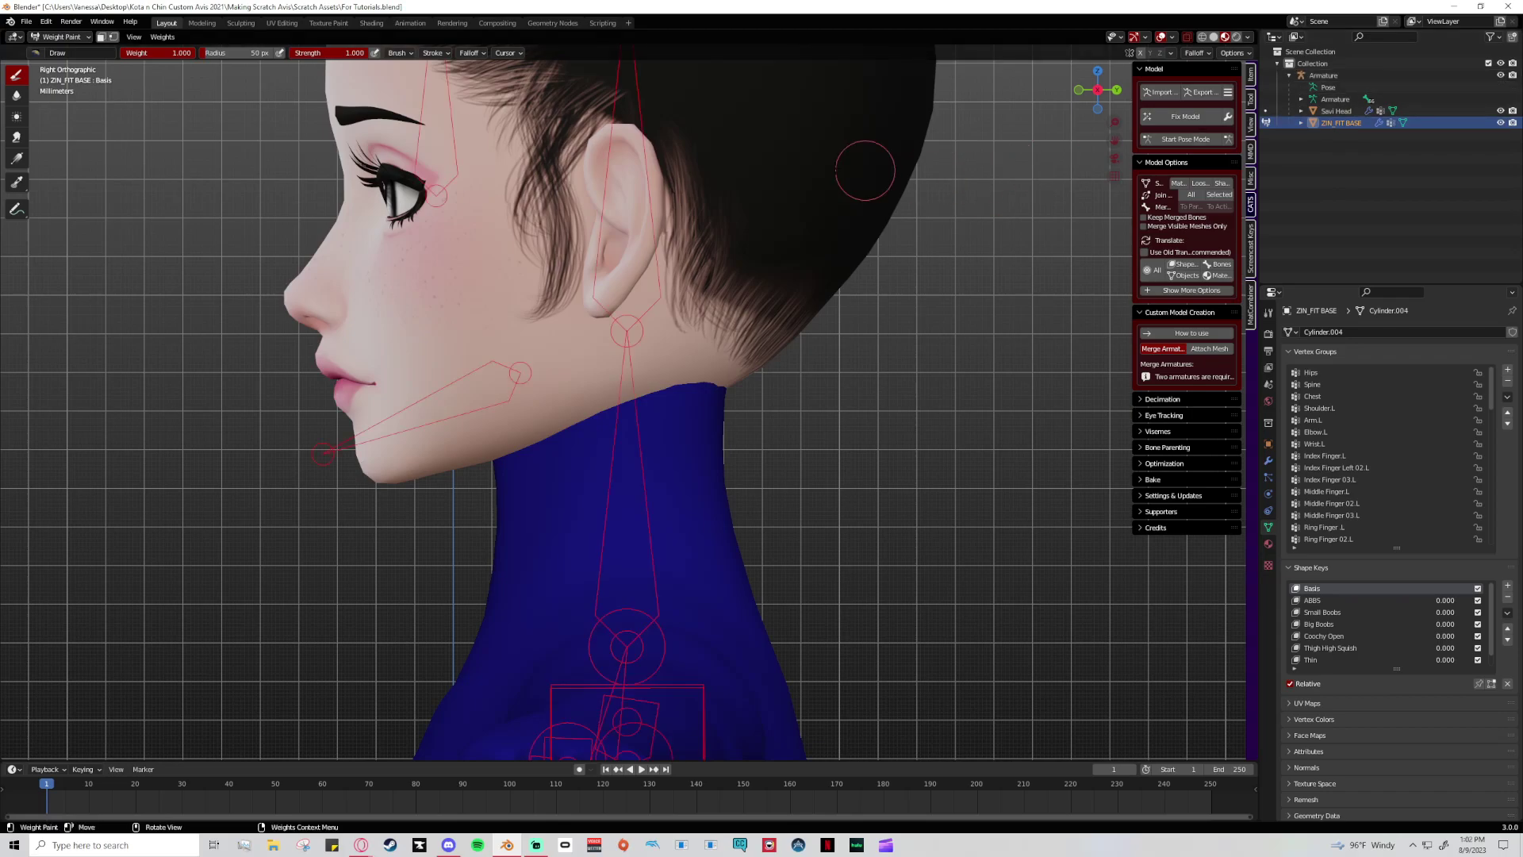
pyautogui.click(61, 37)
pyautogui.click(57, 49)
pyautogui.click(603, 211)
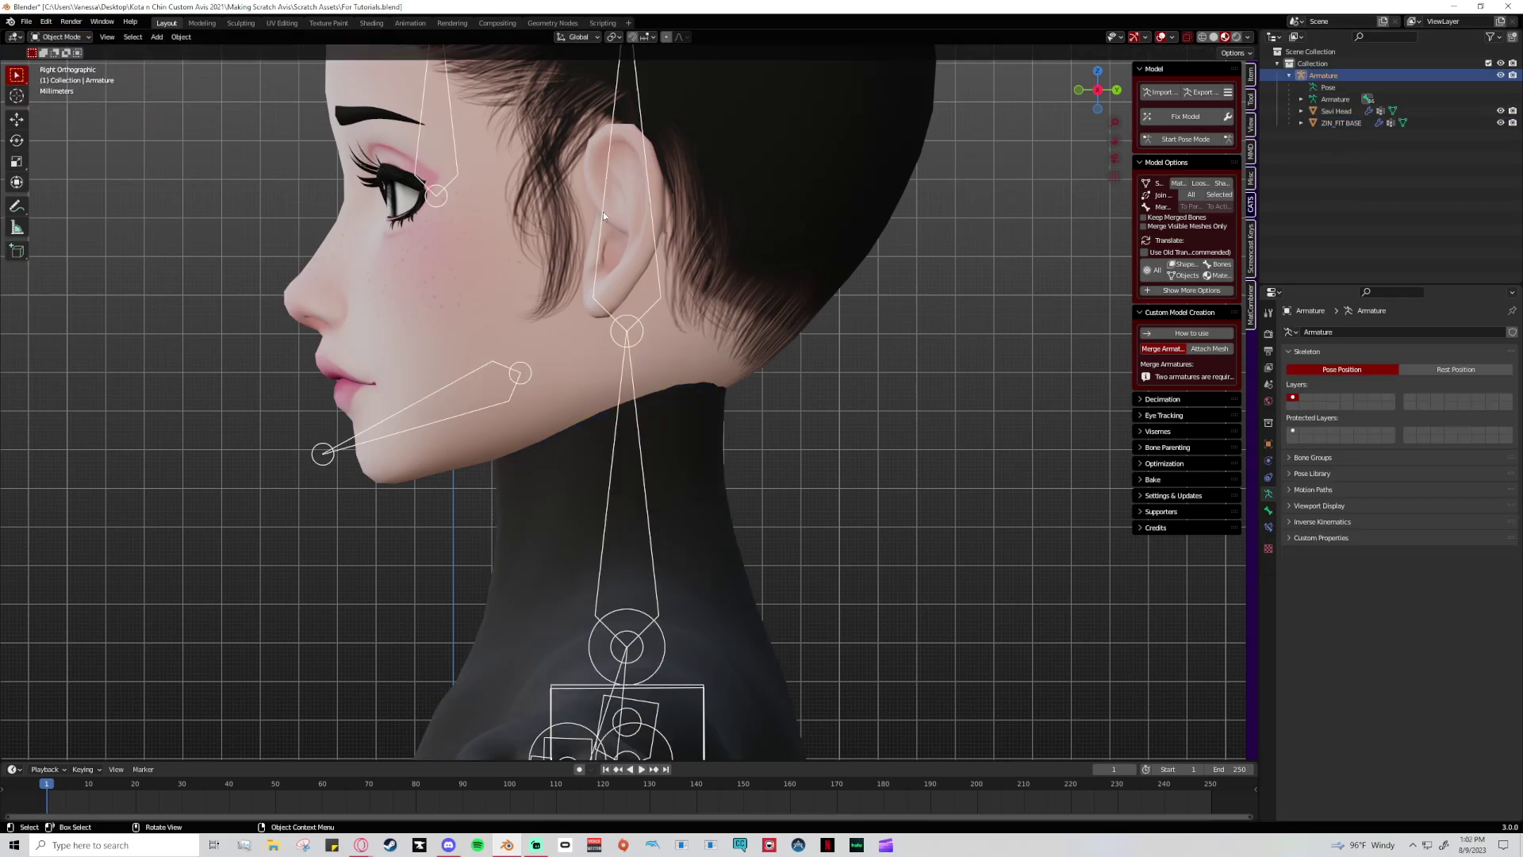
pyautogui.click(707, 421)
pyautogui.click(61, 37)
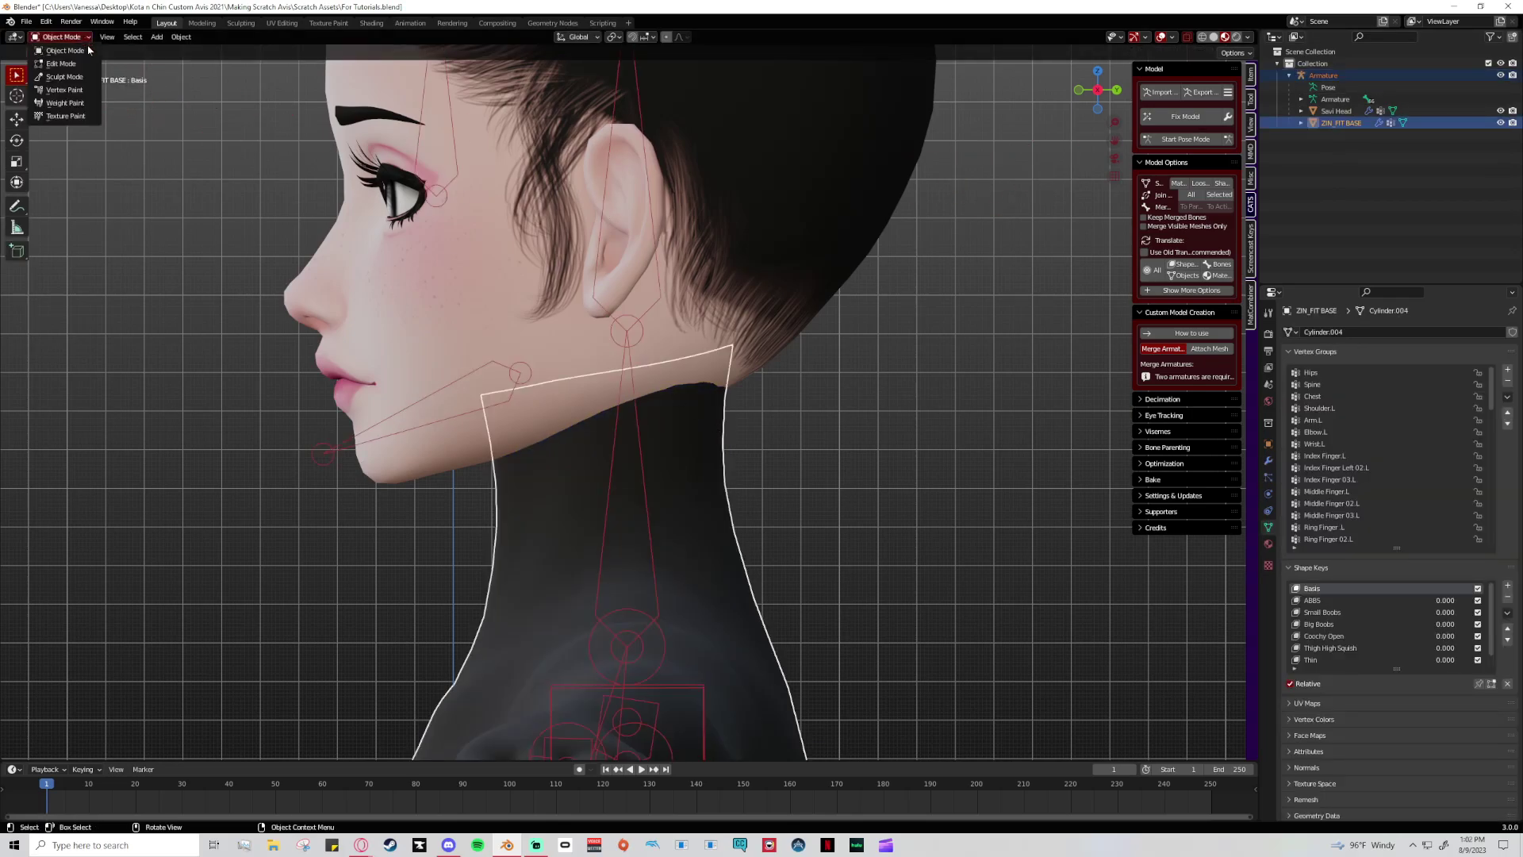
pyautogui.click(1008, 201)
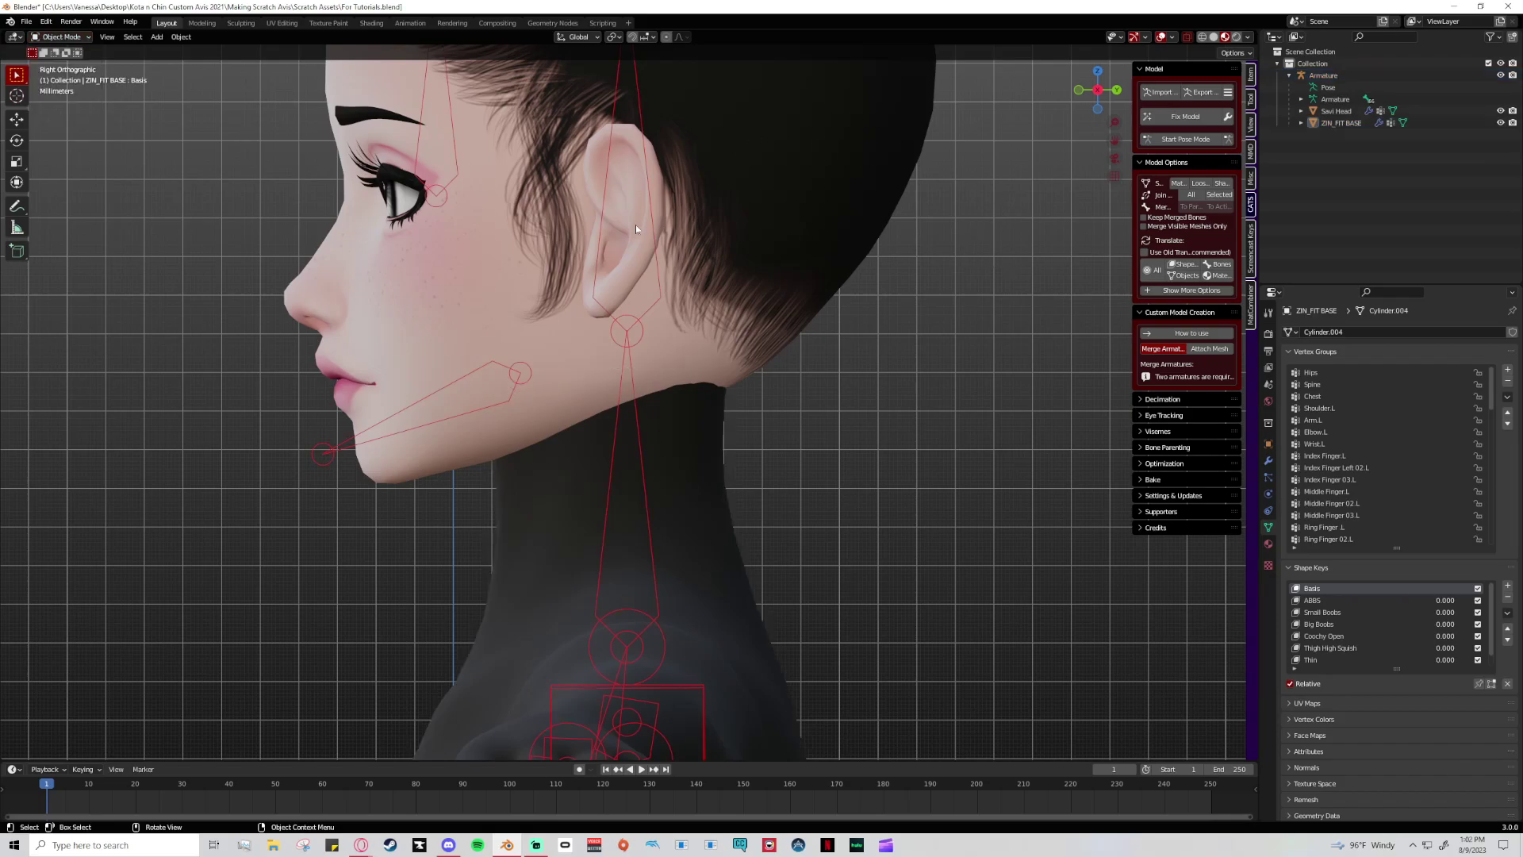
pyautogui.click(651, 320)
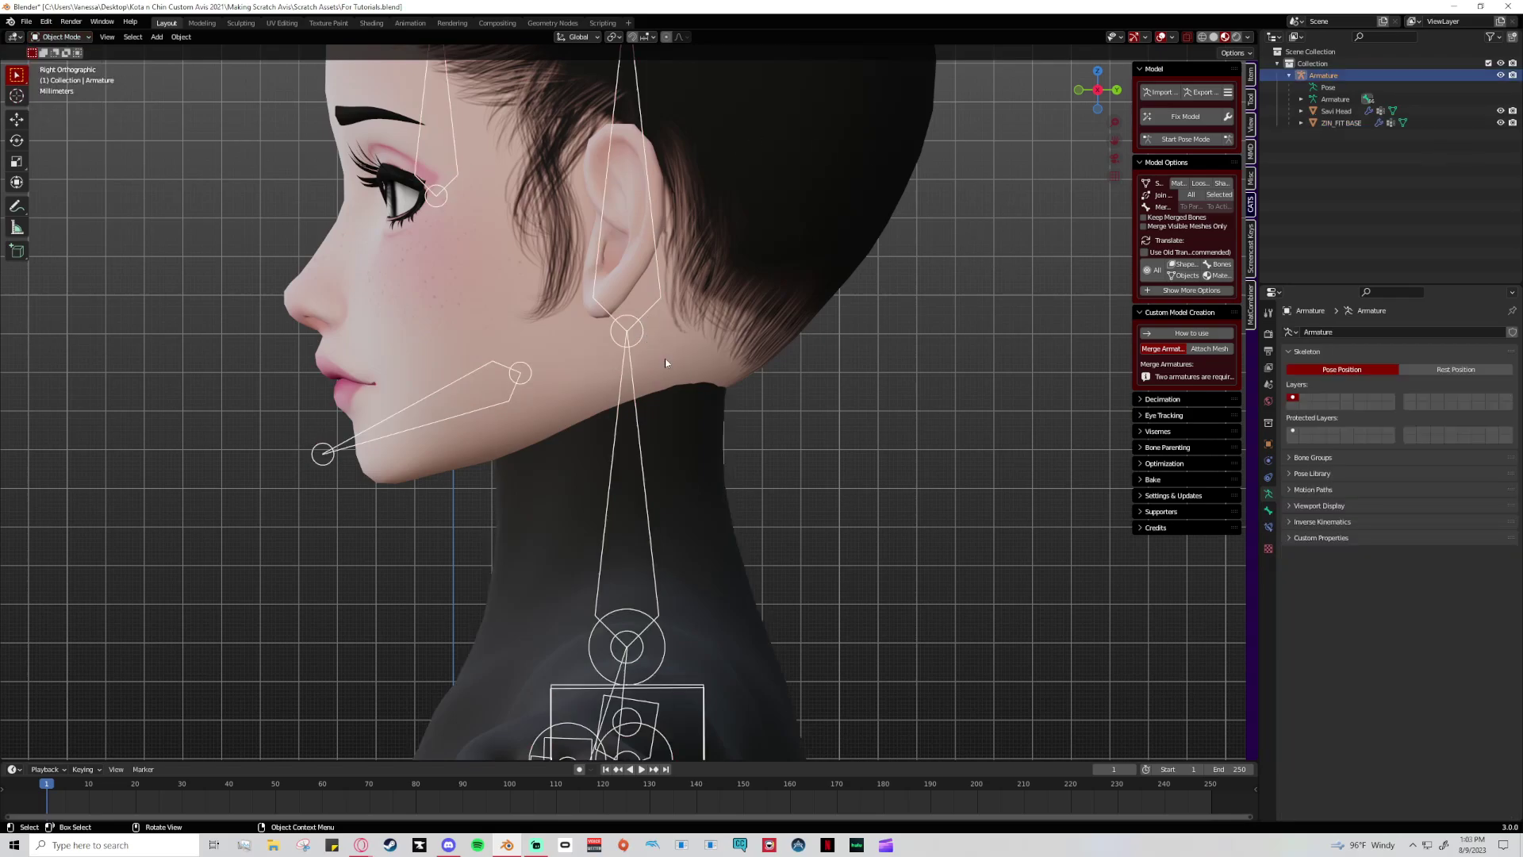
pyautogui.keyDown('shift'); pyautogui.click(700, 471); pyautogui.keyUp('shift')
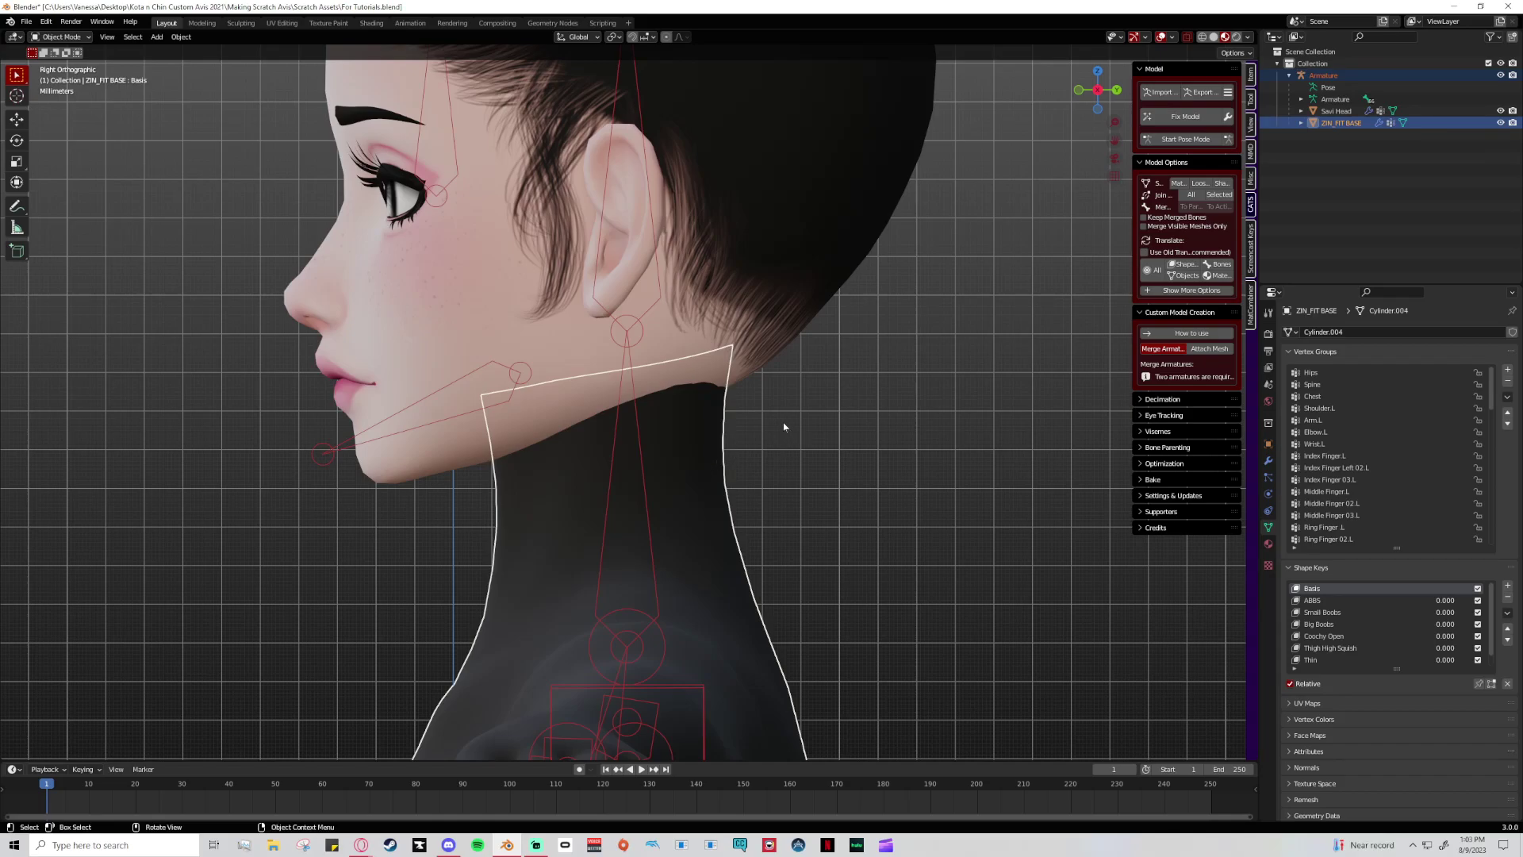
pyautogui.click(61, 37)
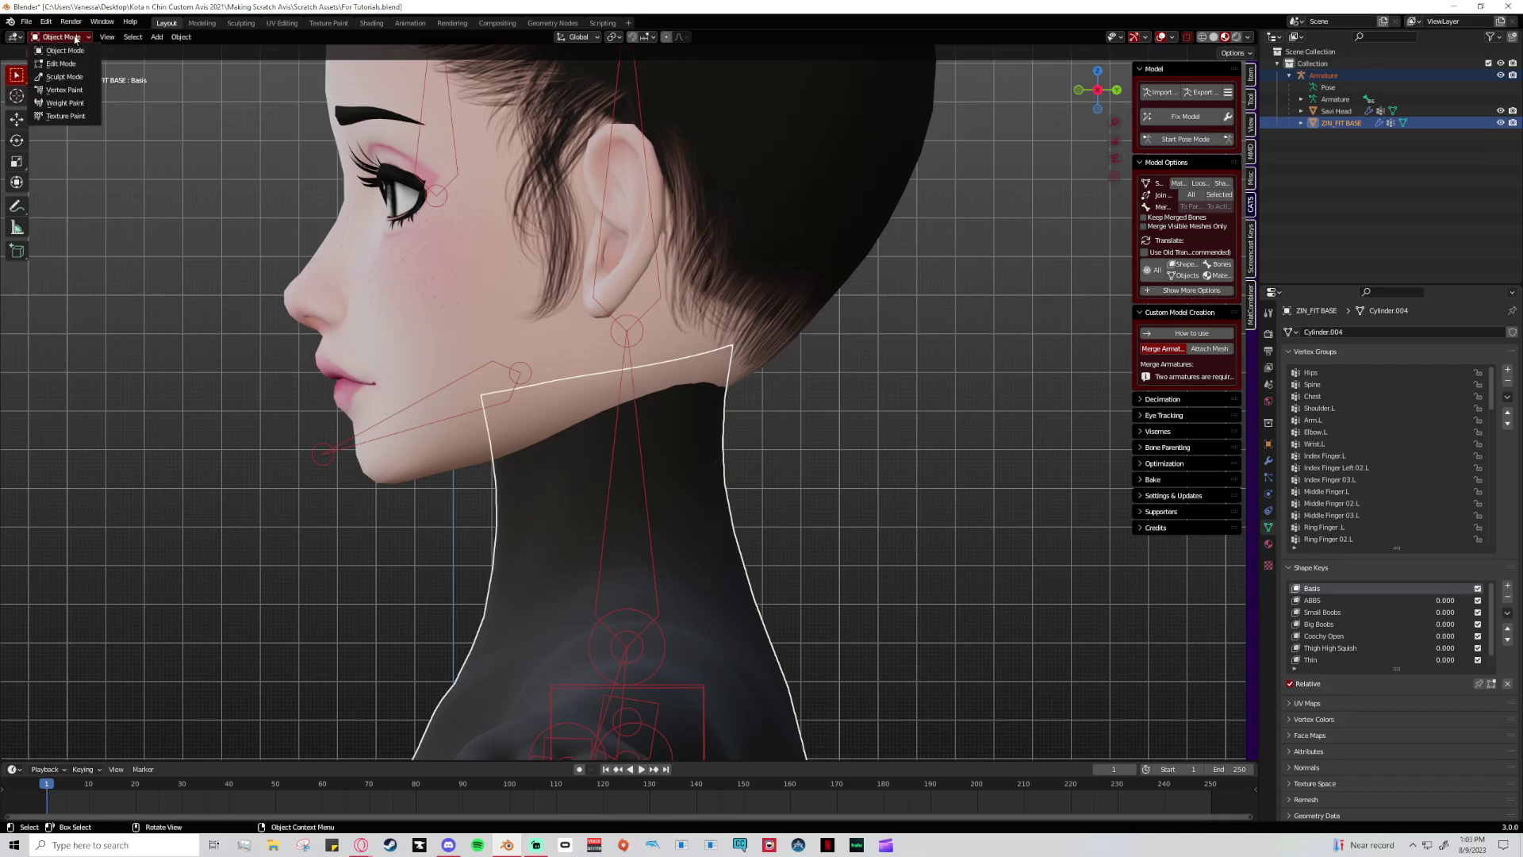
pyautogui.click(57, 105)
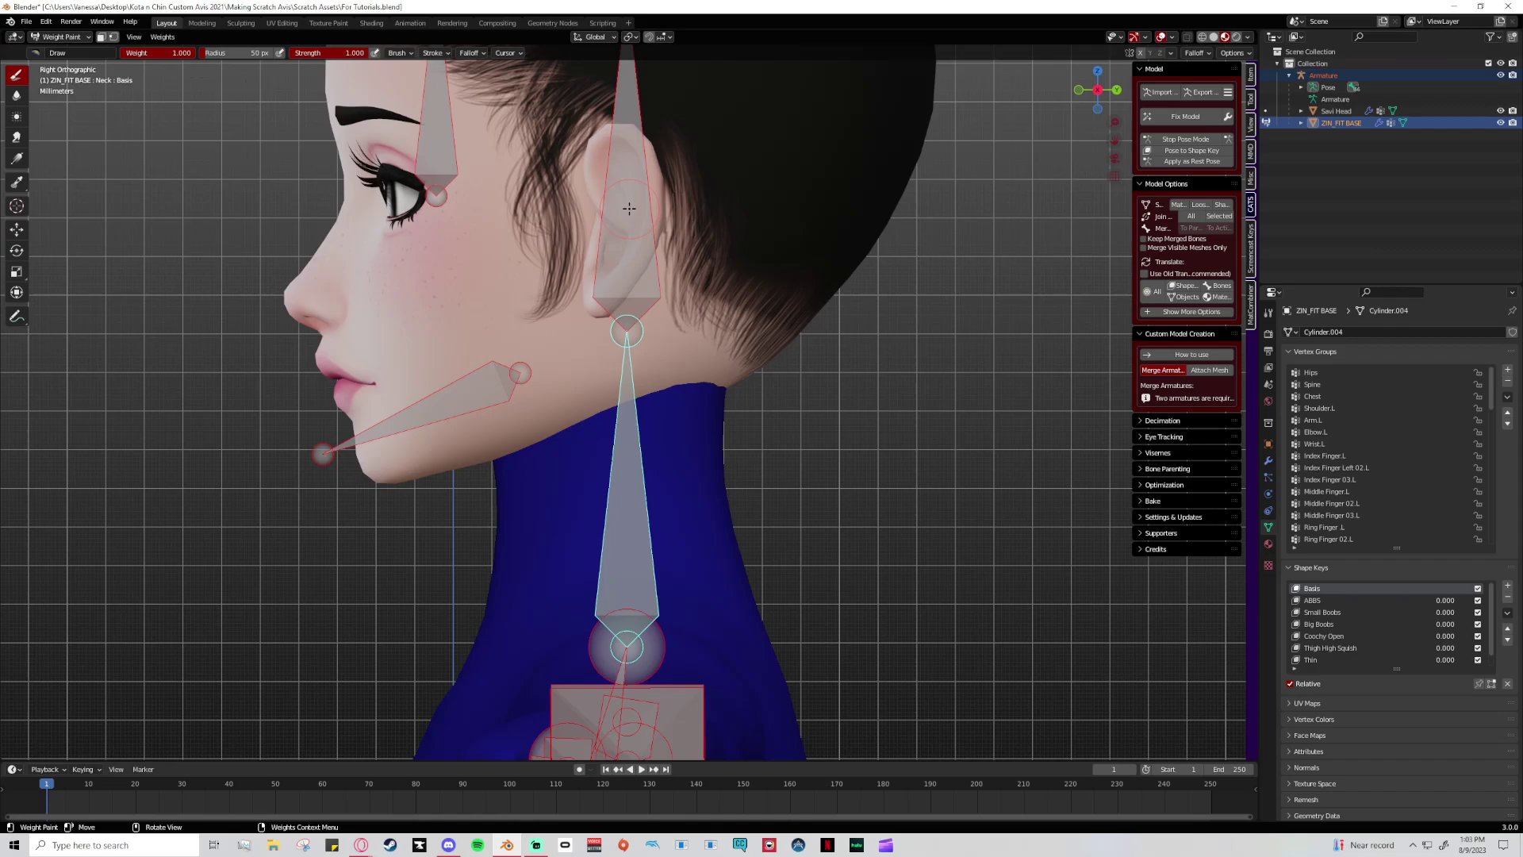
# - Select the Head bone for weight painting and enable Screencast Keys
pyautogui.keyDown('ctrl'); pyautogui.click(644, 270); pyautogui.keyUp('ctrl')
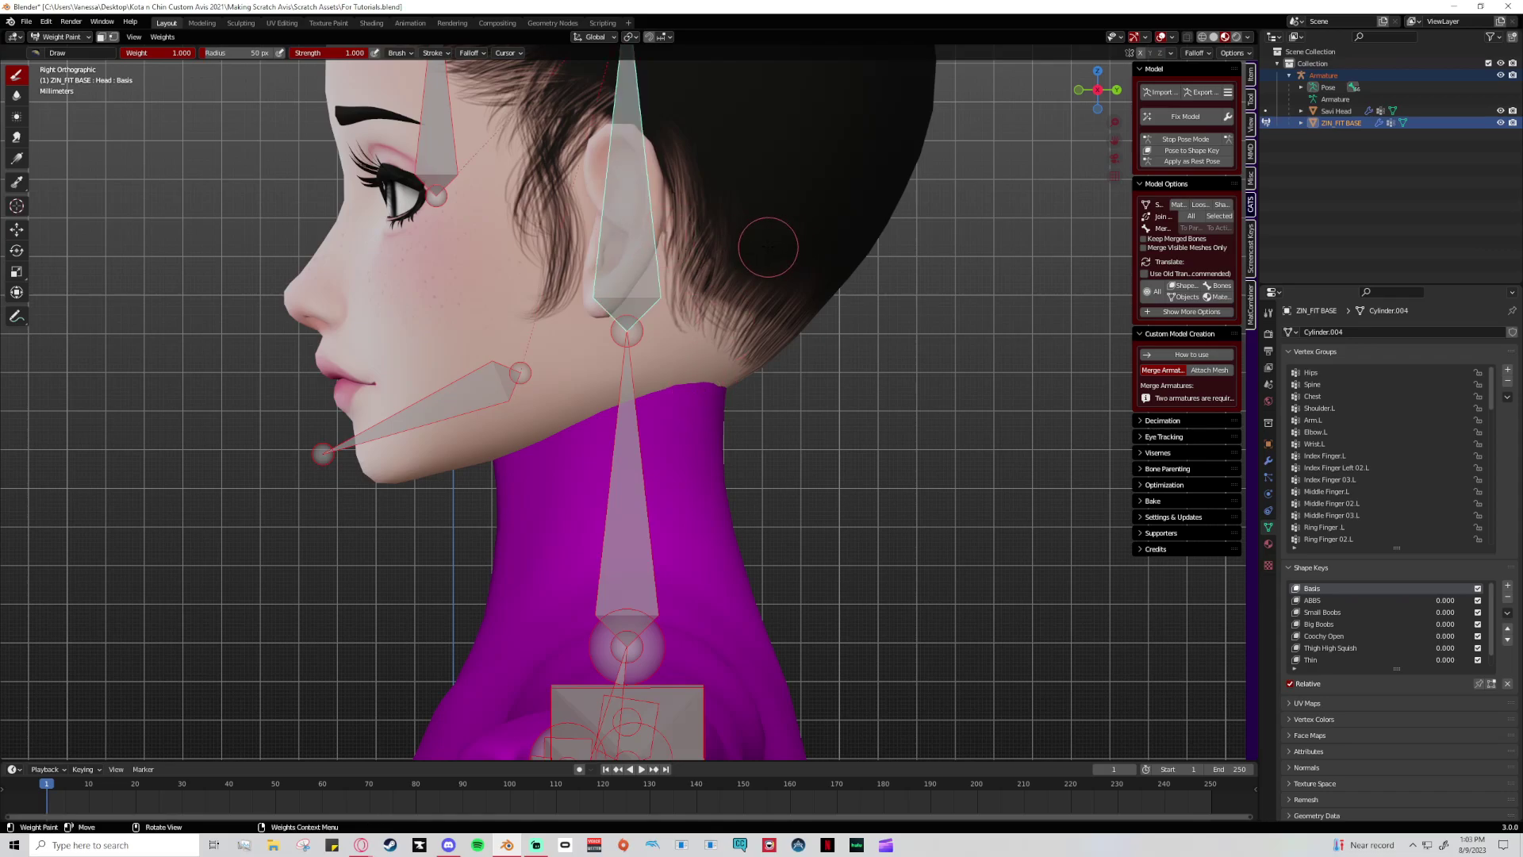
pyautogui.click(1250, 246)
pyautogui.click(1142, 70)
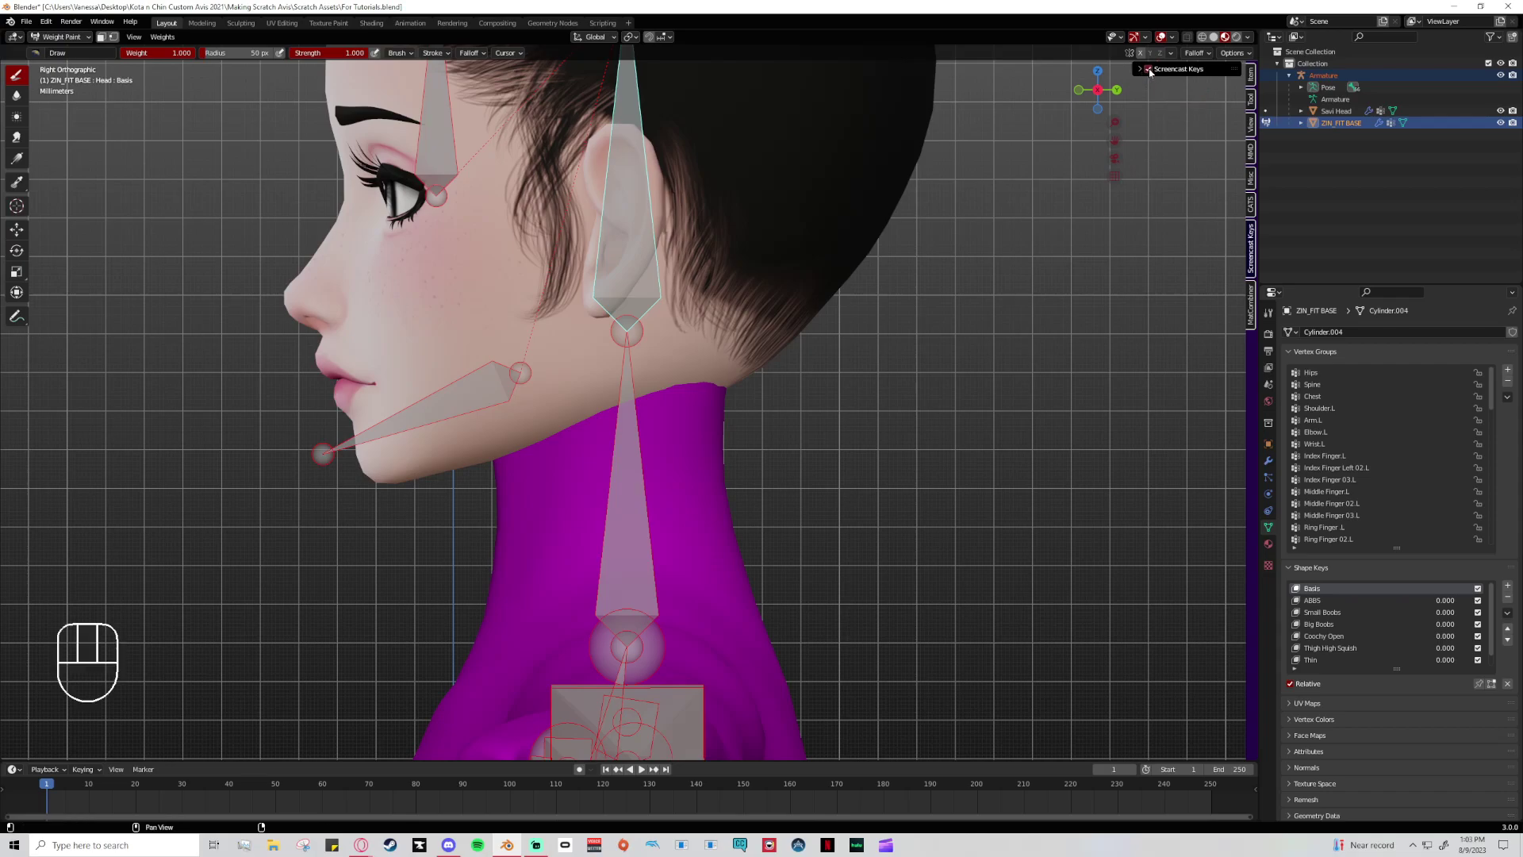
pyautogui.click(1140, 70)
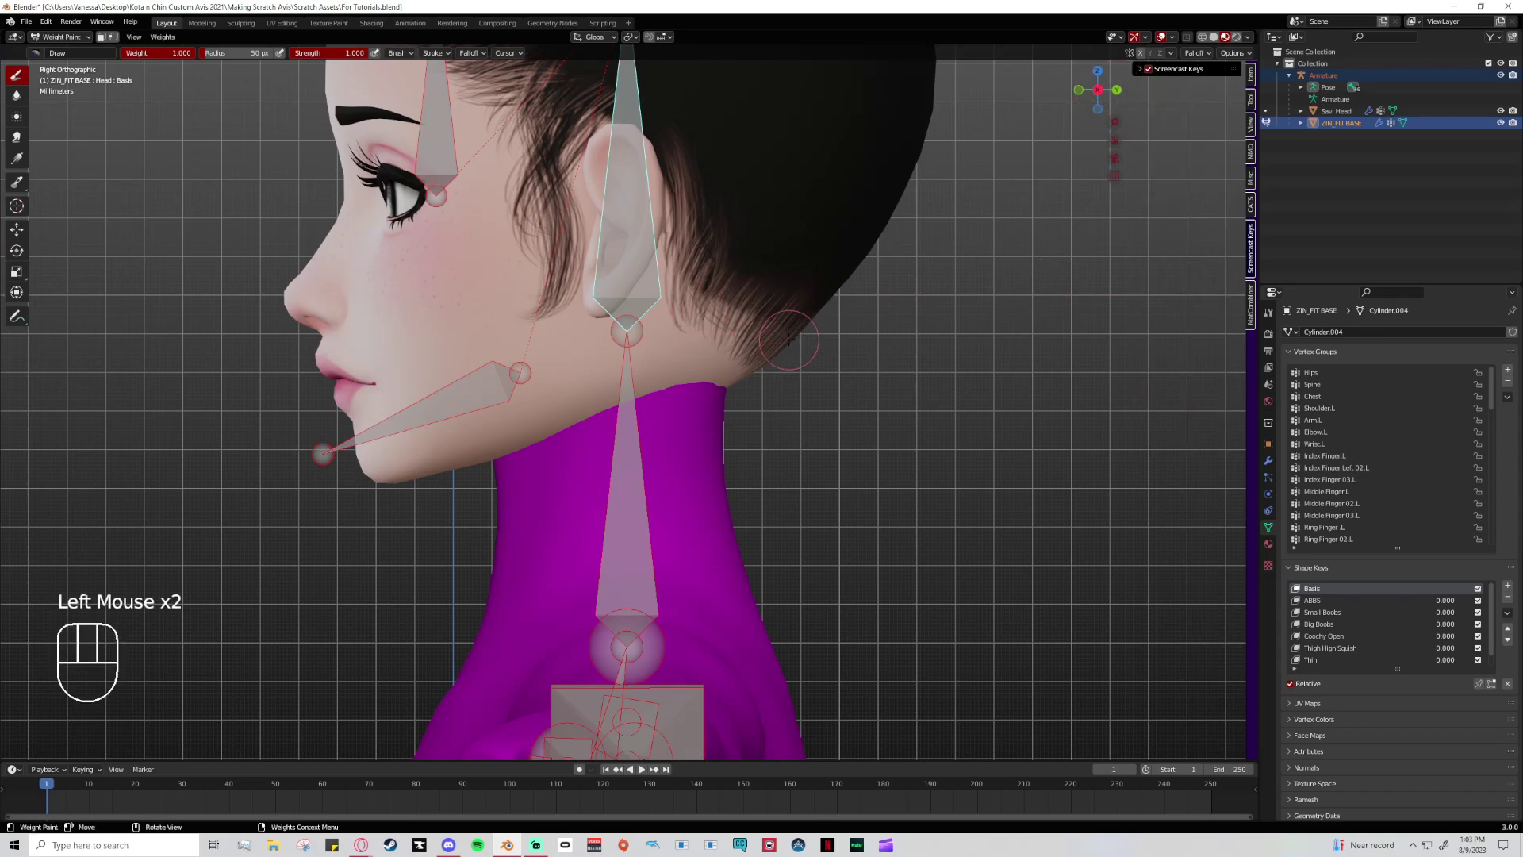
# - Deselect all bones and select the Head bone again within Weight Paint mode
pyautogui.press('a')
pyautogui.press('a')
pyautogui.press('a')
pyautogui.press('a')
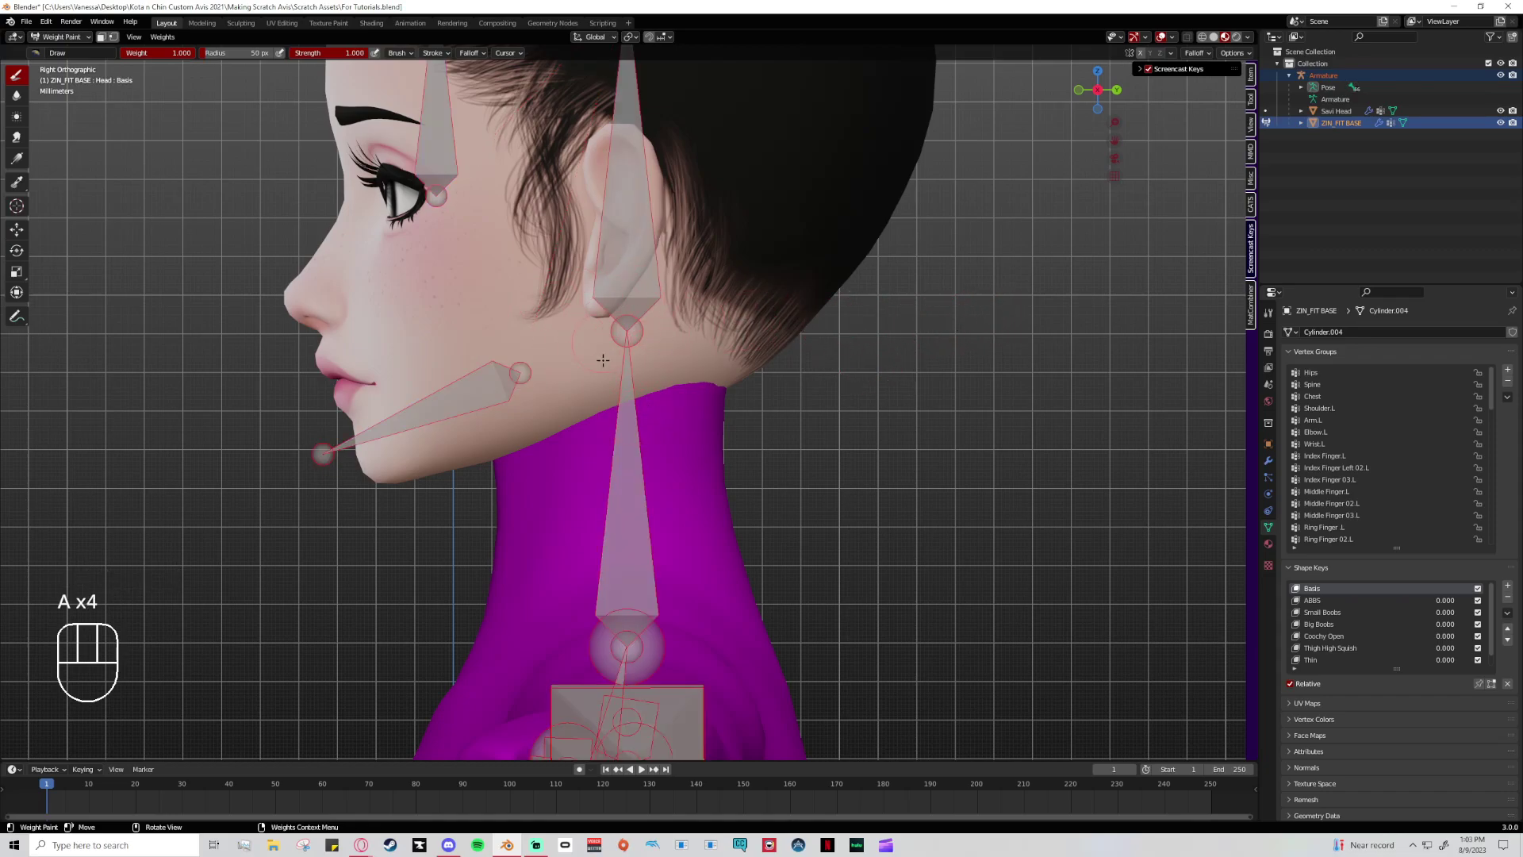
pyautogui.keyDown('shift'); pyautogui.click(643, 276); pyautogui.keyUp('shift')
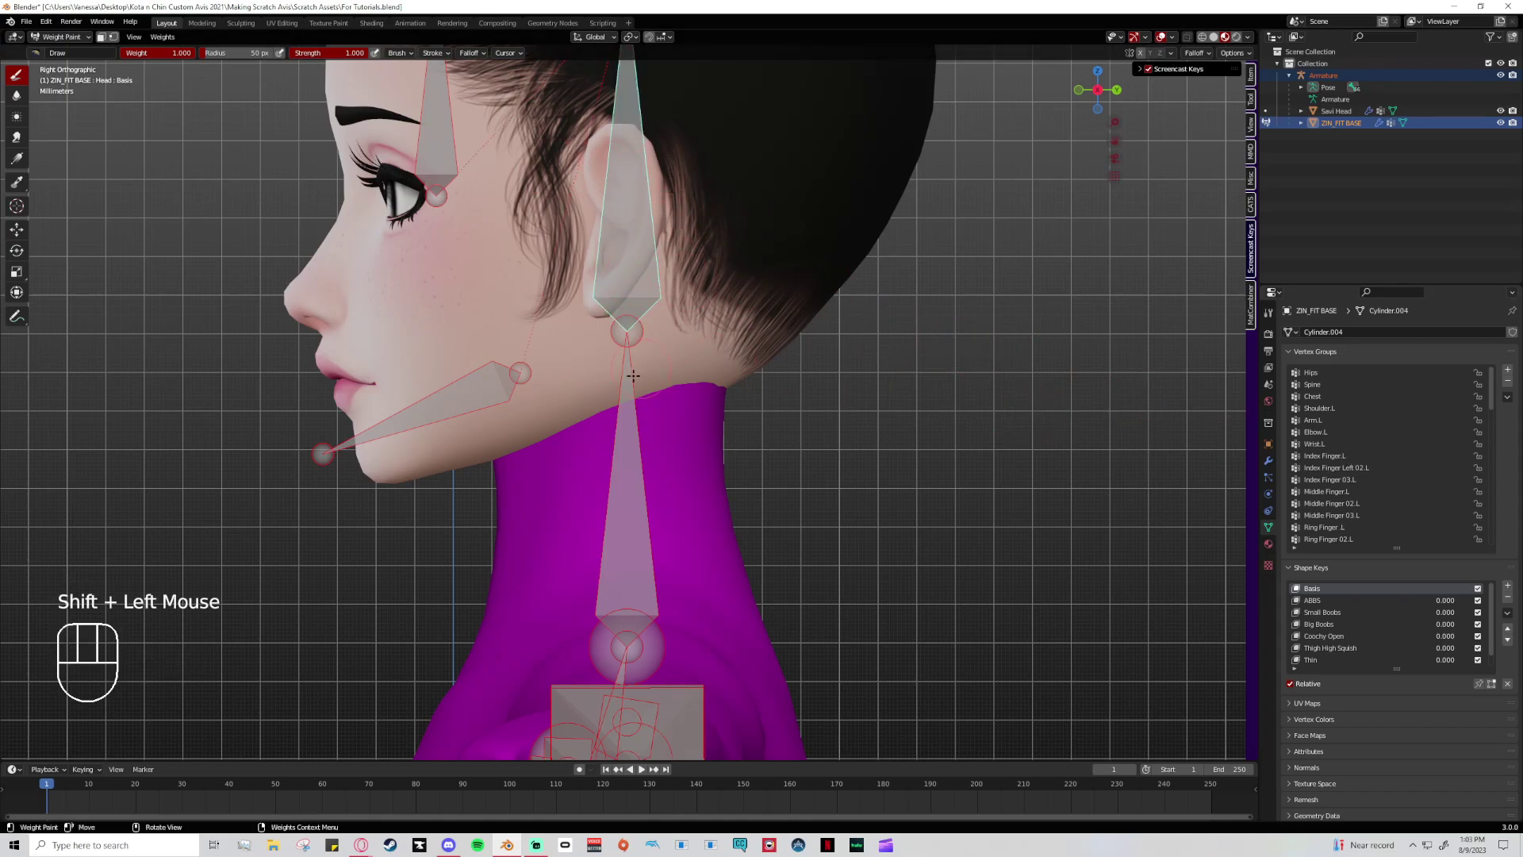
# - Try a Head weight stroke across the neck, check its Head vertex group in the list and undo the stroke
pyautogui.scroll(-10, 1349, 476)
pyautogui.click(1313, 539)
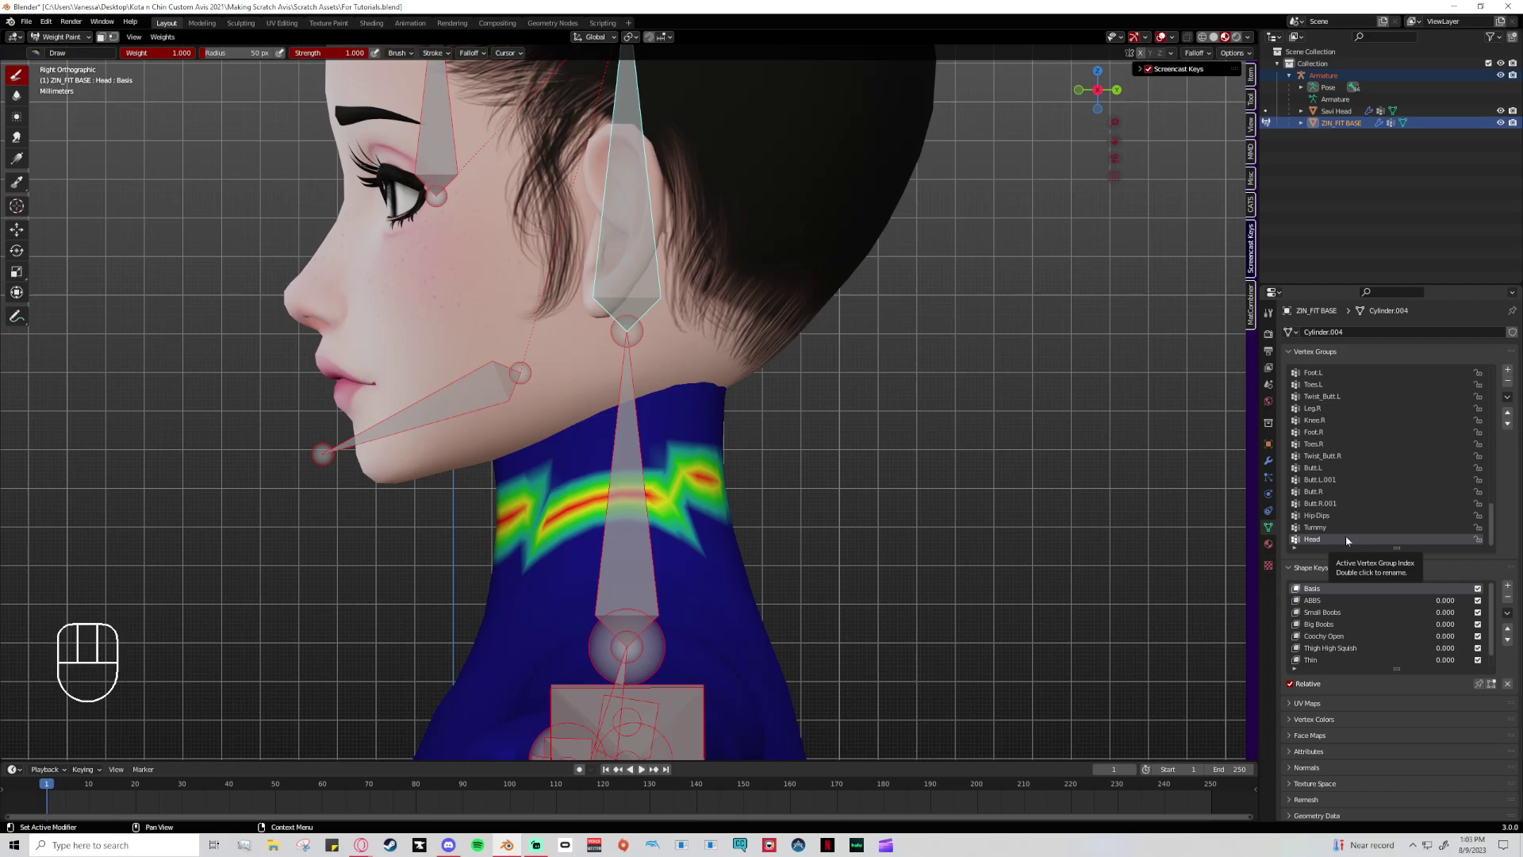
pyautogui.hotkey('ctrl', 'z')
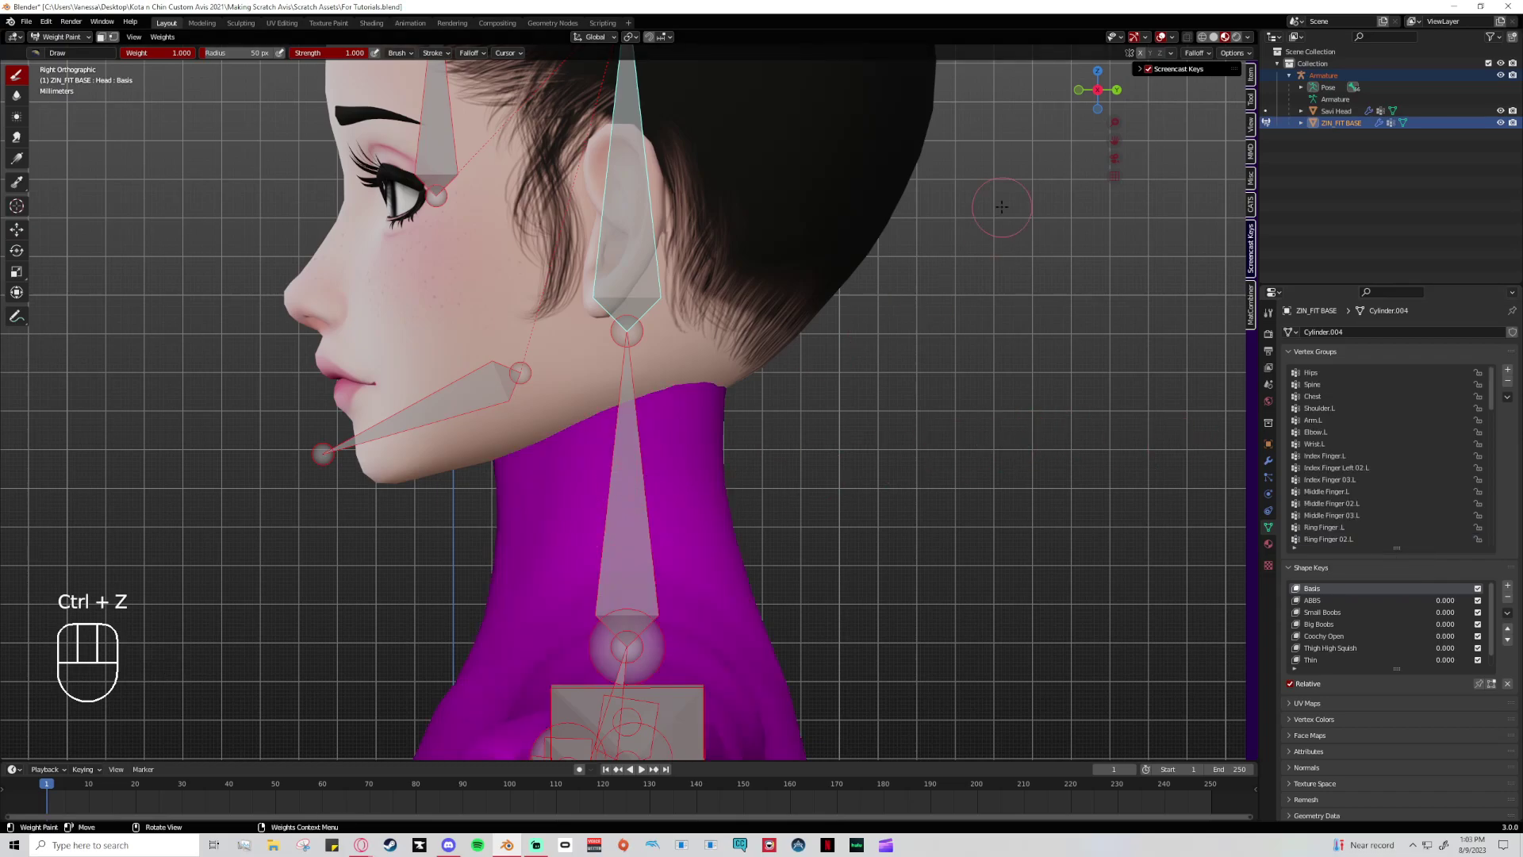
# - Hide the armature, paint trial Head weights across the side of the neck and undo the strokes and the hiding
pyautogui.click(1500, 75)
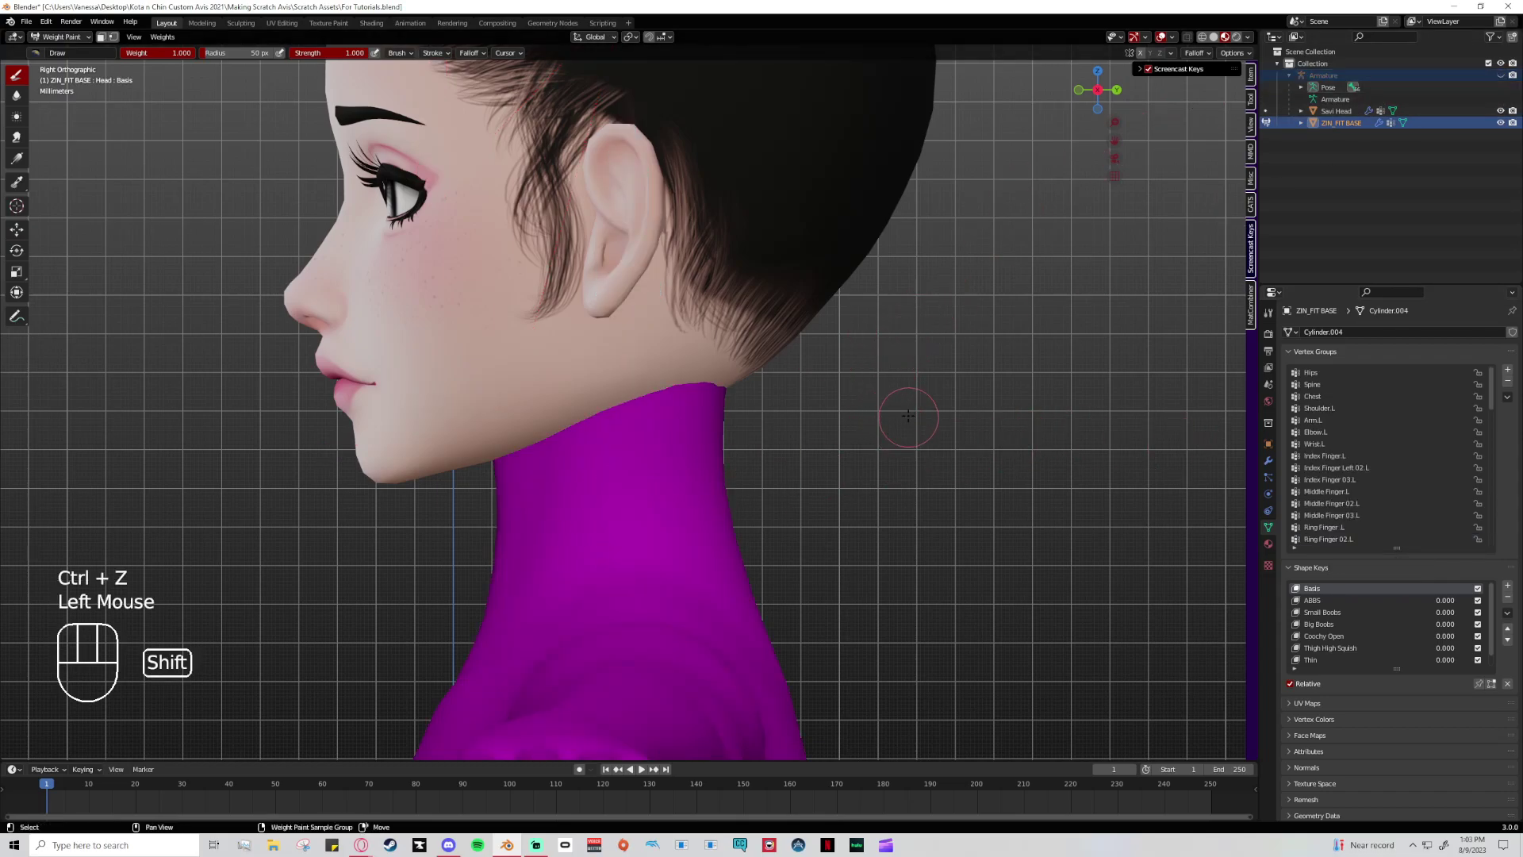
pyautogui.keyDown('shift'); pyautogui.moveTo(901, 415); pyautogui.dragTo(864, 414, button='middle'); pyautogui.keyUp('shift')
pyautogui.scroll(2, 843, 413)
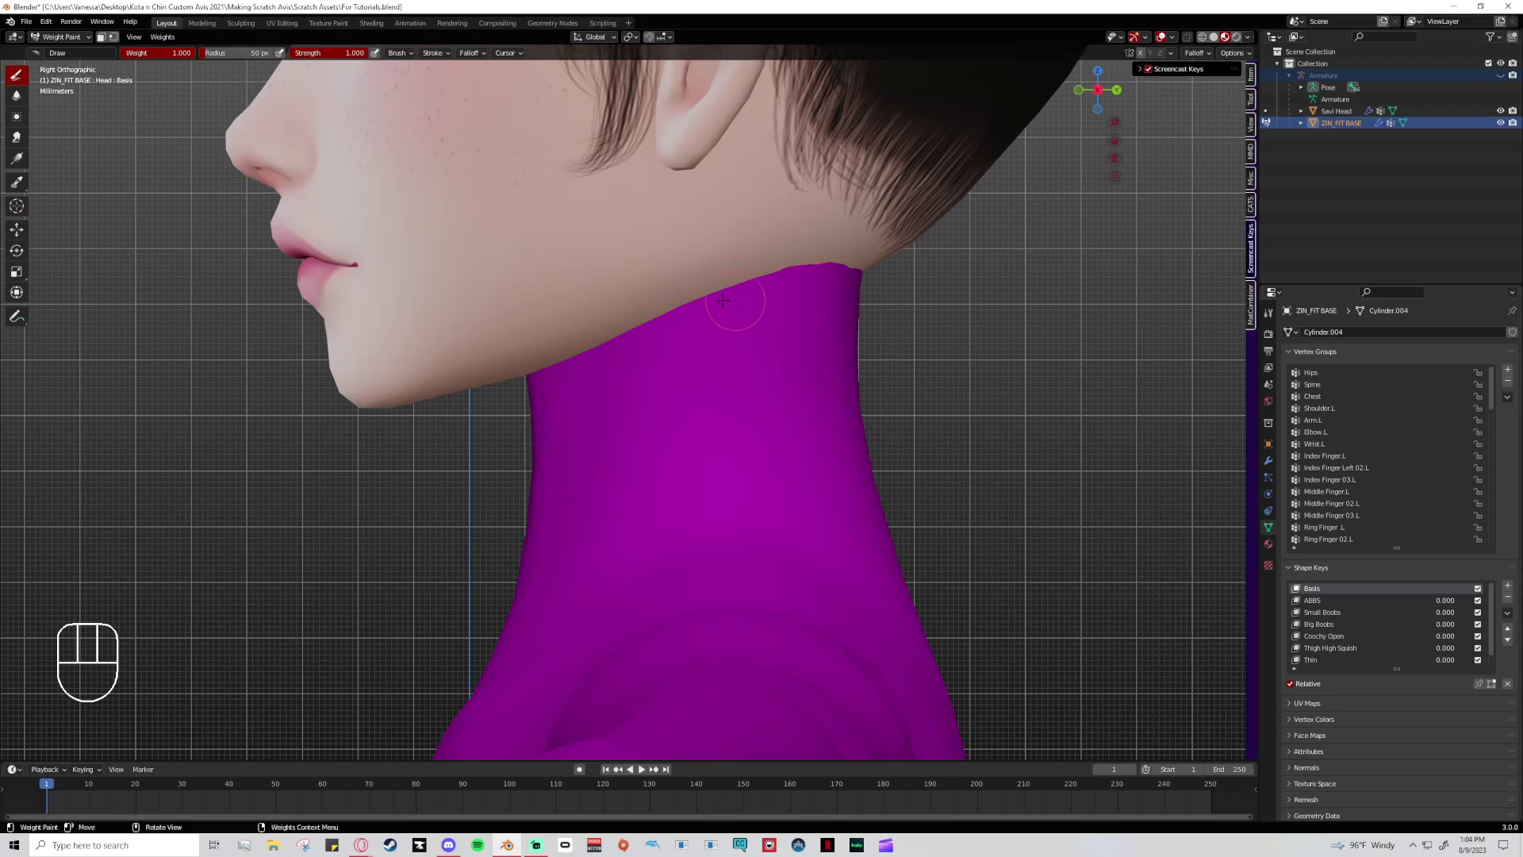
pyautogui.moveTo(603, 468)
pyautogui.mouseDown()
pyautogui.moveTo(718, 431)
pyautogui.moveTo(671, 434)
pyautogui.moveTo(707, 442)
pyautogui.moveTo(620, 473)
pyautogui.moveTo(740, 481)
pyautogui.moveTo(722, 416)
pyautogui.moveTo(664, 396)
pyautogui.moveTo(690, 379)
pyautogui.mouseUp()
pyautogui.click(720, 546)
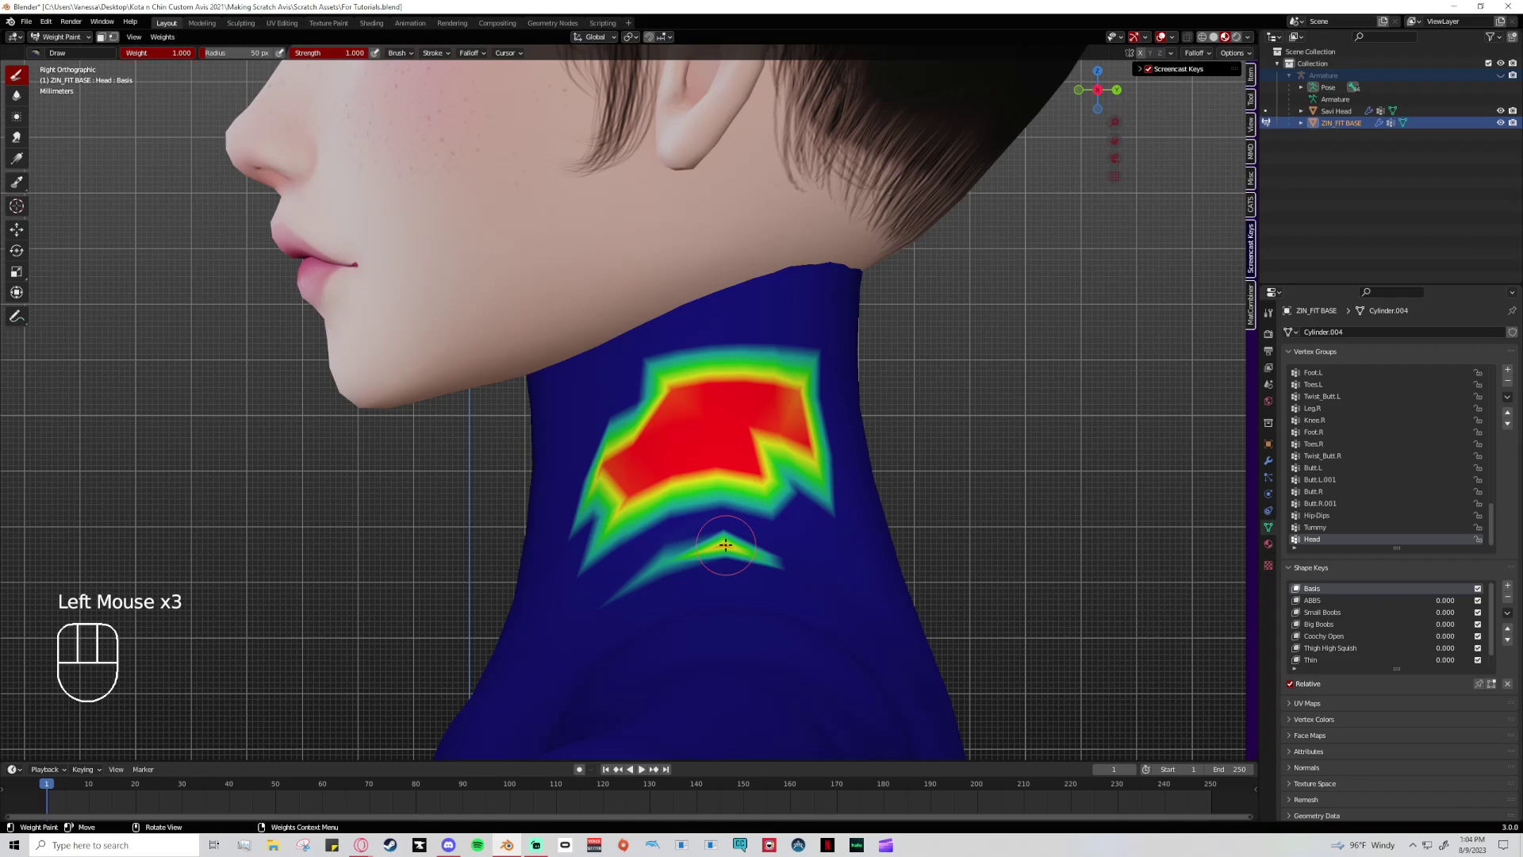
pyautogui.hotkey('ctrl', 'z')
pyautogui.hotkey('ctrl', 'z')
pyautogui.hotkey('ctrl', 'z')
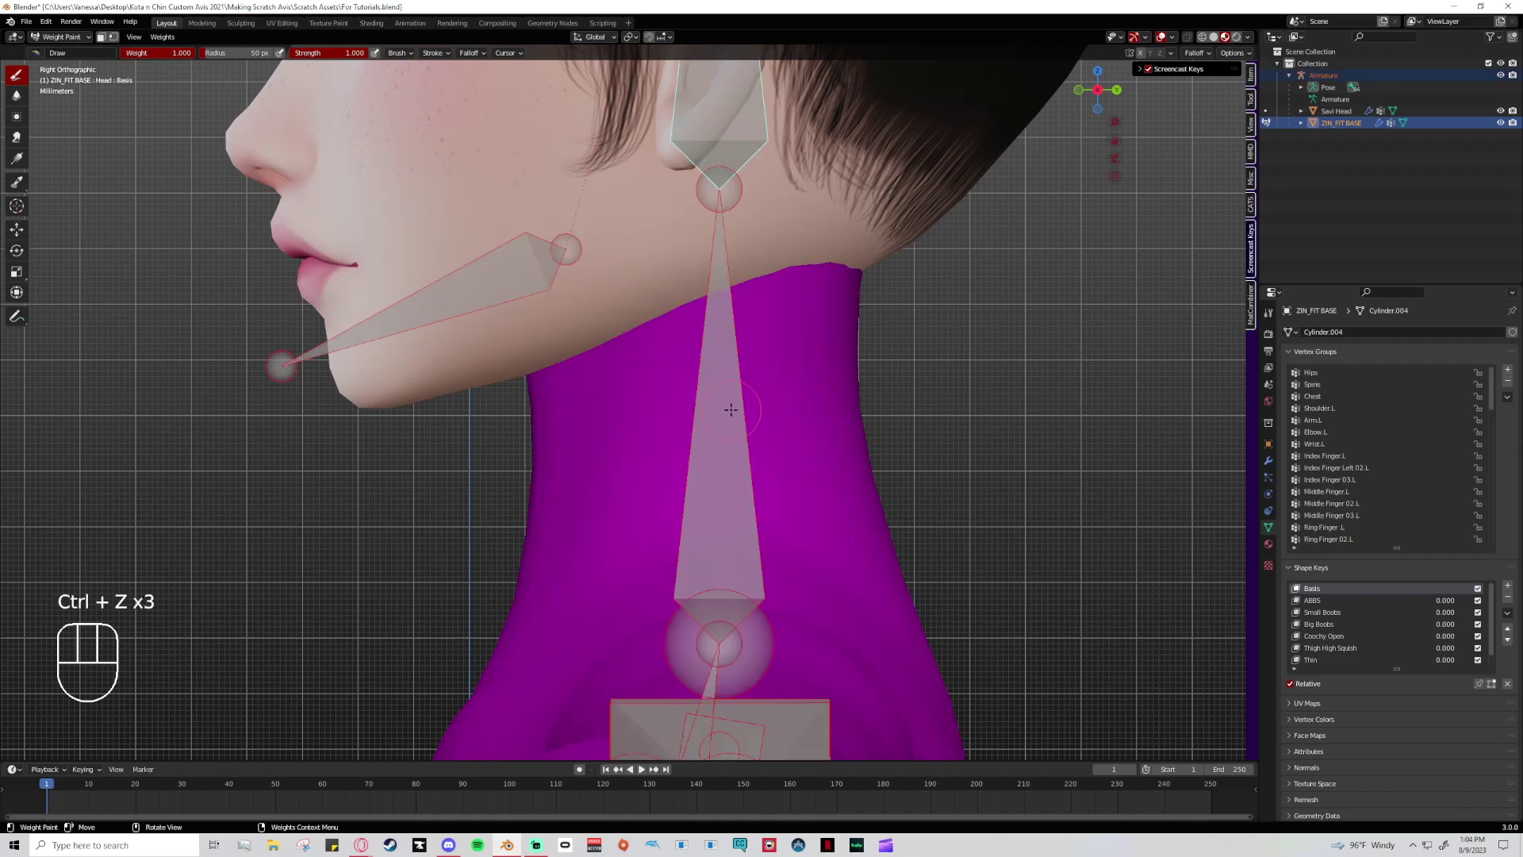
# - Hide the armature, try Head weight strokes on the neck with brush weight 0.375 and undo the strokes and the hiding
pyautogui.click(1500, 74)
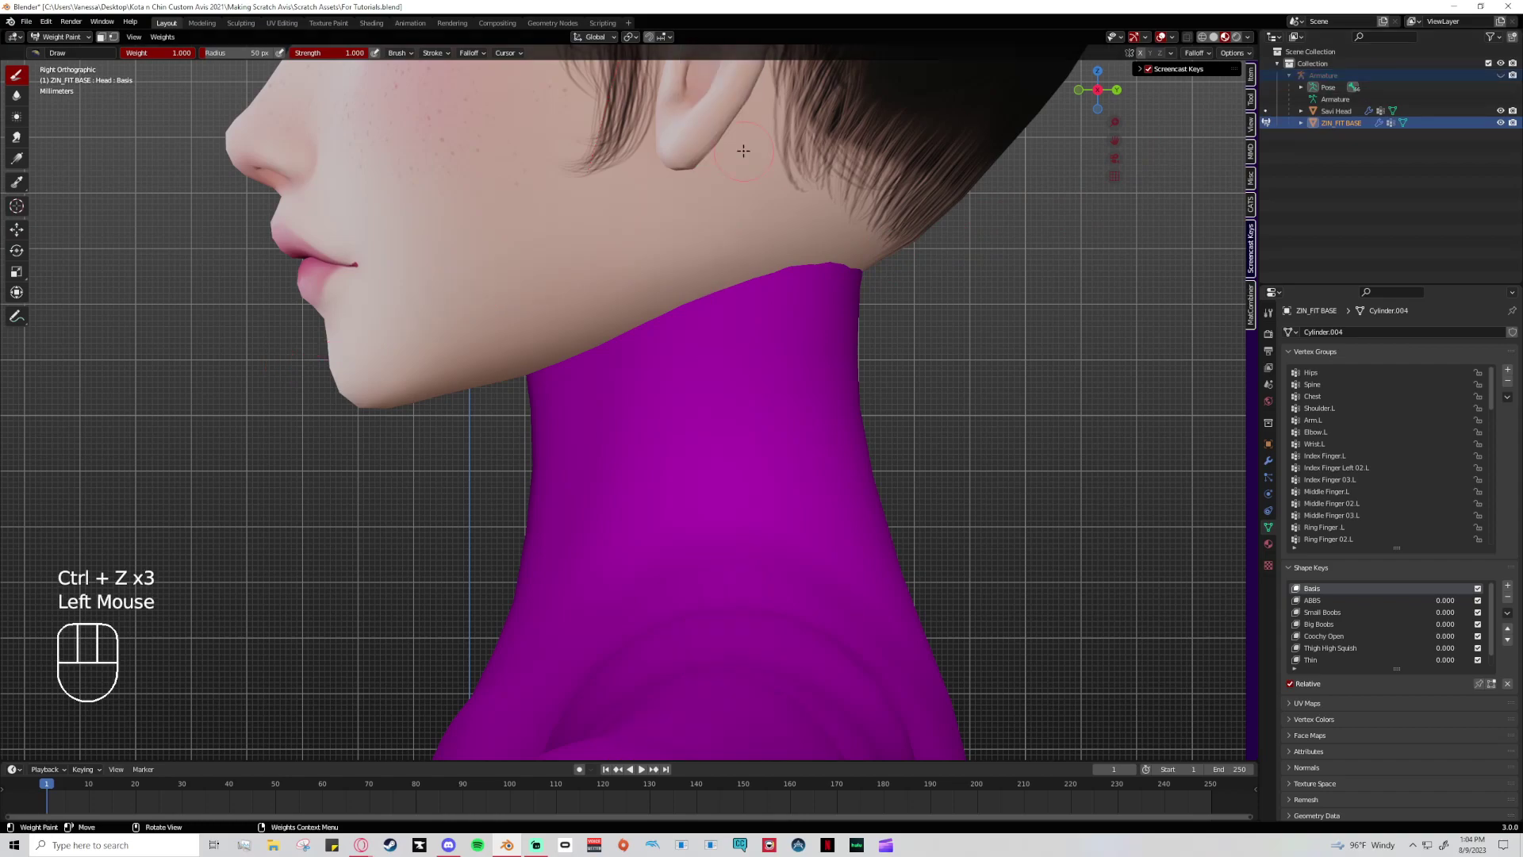
pyautogui.moveTo(169, 52); pyautogui.dragTo(151, 52)
pyautogui.moveTo(722, 460); pyautogui.dragTo(808, 493)
pyautogui.moveTo(591, 559)
pyautogui.mouseDown()
pyautogui.moveTo(762, 444)
pyautogui.moveTo(775, 340)
pyautogui.moveTo(663, 432)
pyautogui.mouseUp()
pyautogui.moveTo(824, 516)
pyautogui.mouseDown()
pyautogui.moveTo(644, 546)
pyautogui.moveTo(777, 607)
pyautogui.moveTo(714, 333)
pyautogui.moveTo(659, 437)
pyautogui.moveTo(770, 539)
pyautogui.moveTo(714, 539)
pyautogui.moveTo(717, 479)
pyautogui.mouseUp()
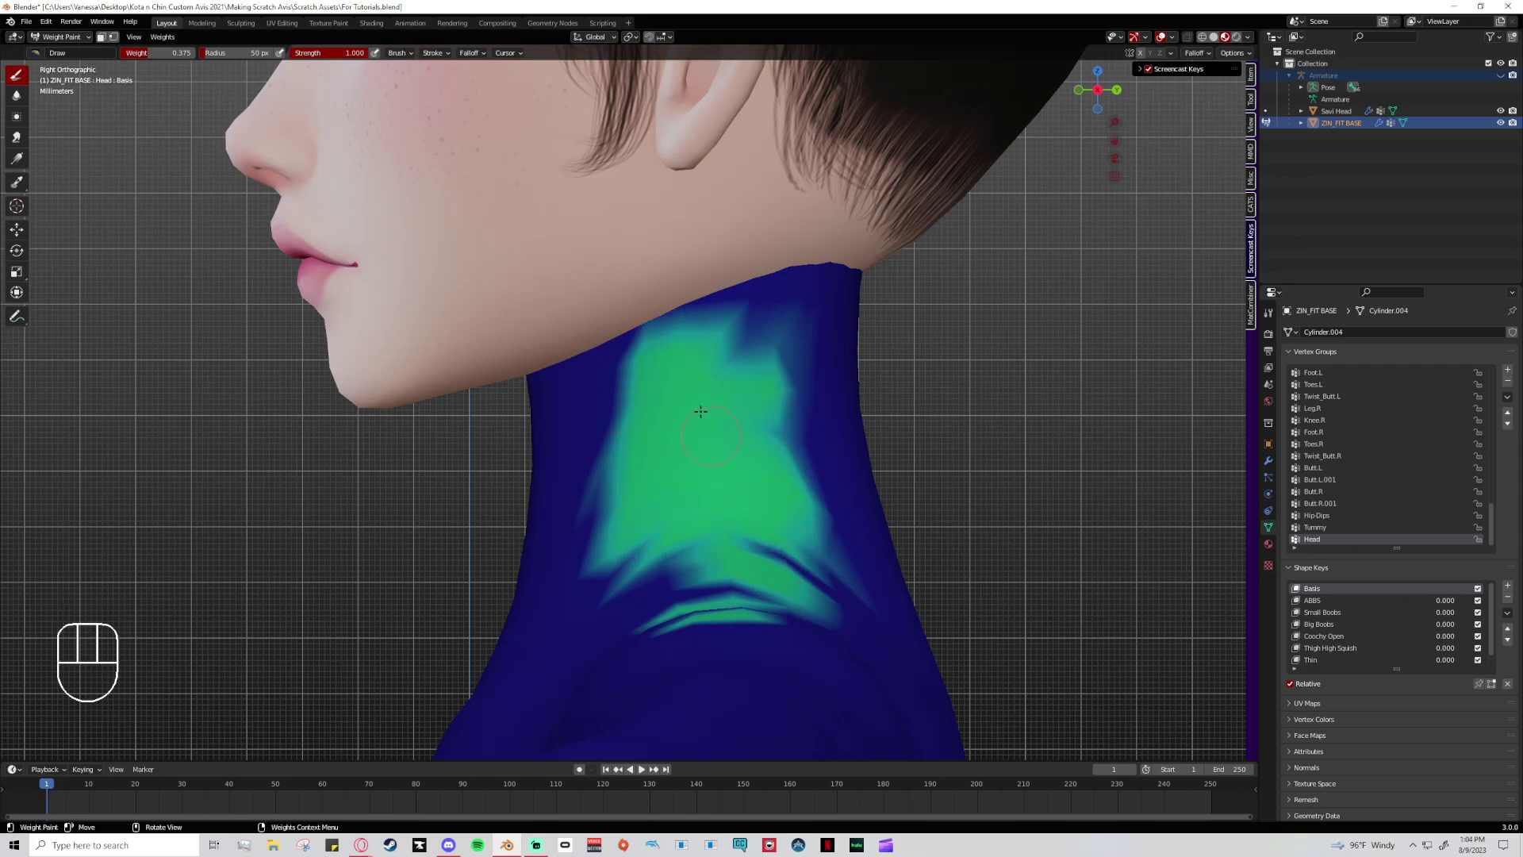
pyautogui.hotkey('ctrl', 'z')
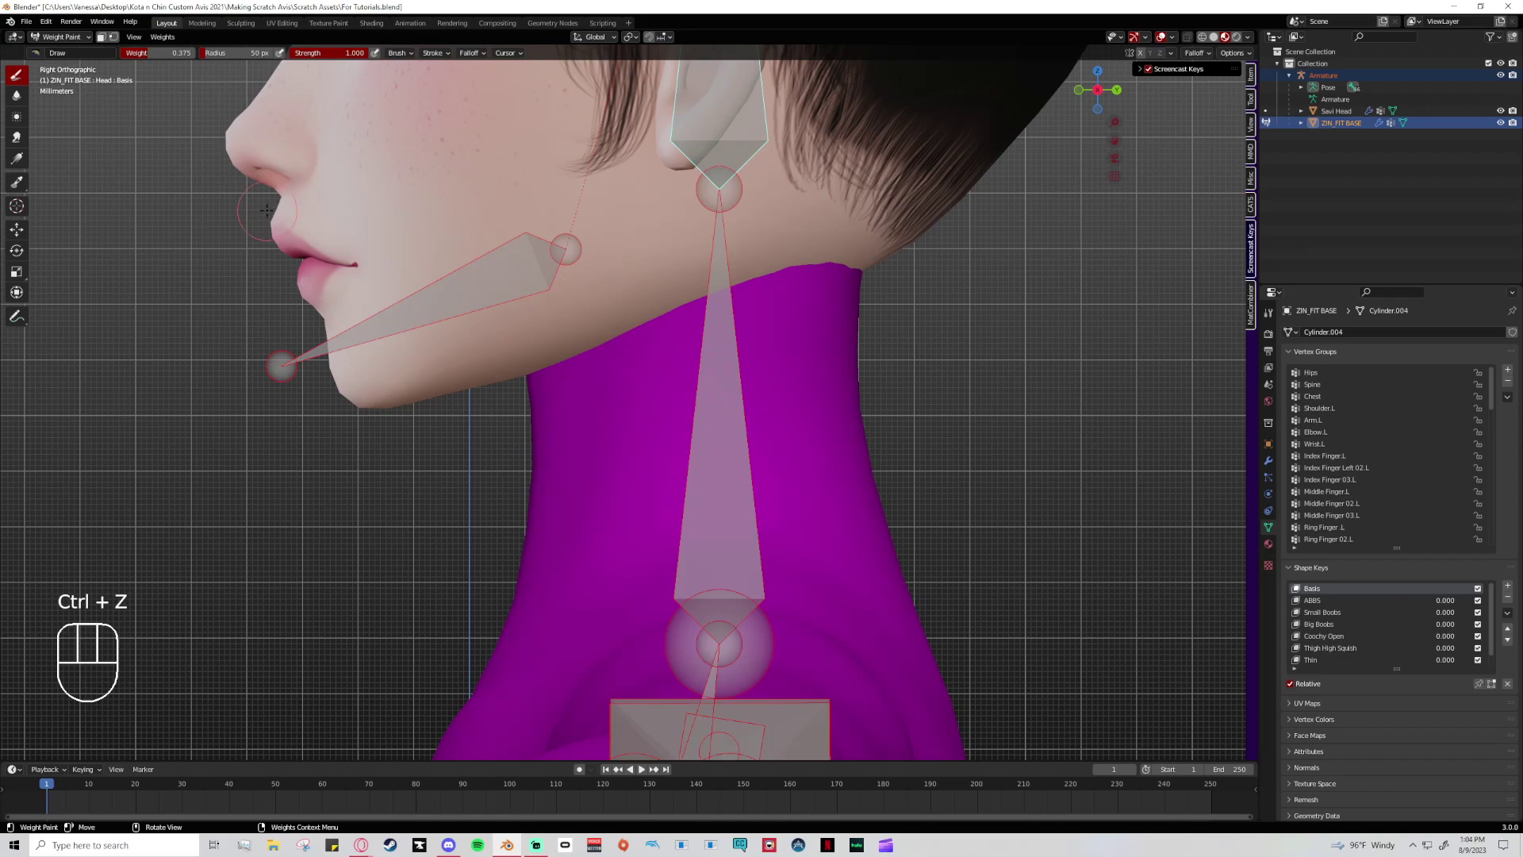
# - Set the brush weight to 1.000 and the brush radius to 125 px
pyautogui.moveTo(159, 52); pyautogui.dragTo(224, 58)
pyautogui.moveTo(221, 57); pyautogui.dragTo(269, 55)
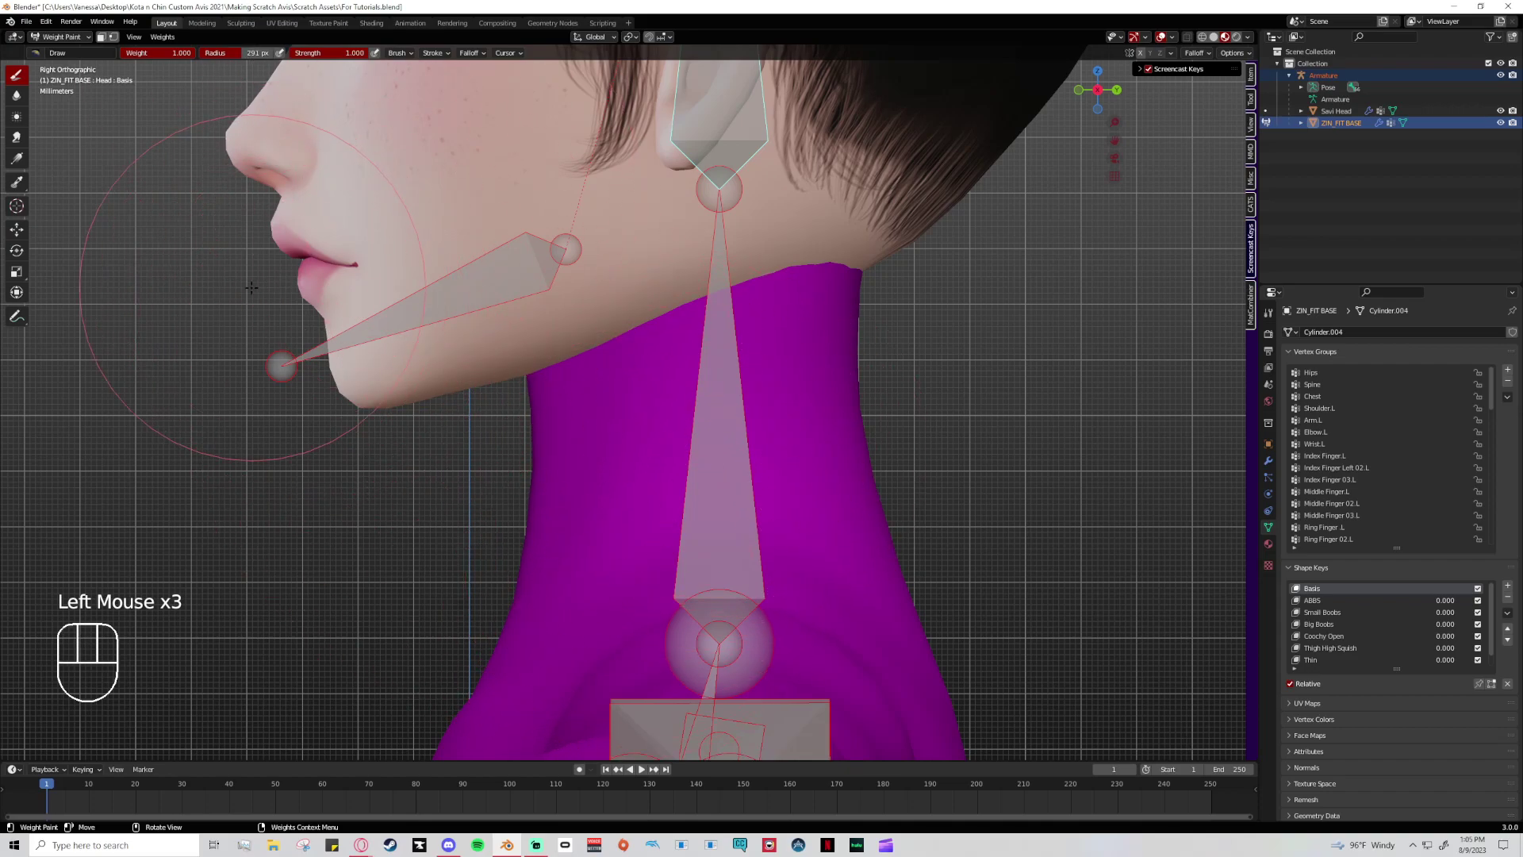
pyautogui.press('f')
pyautogui.click(350, 305)
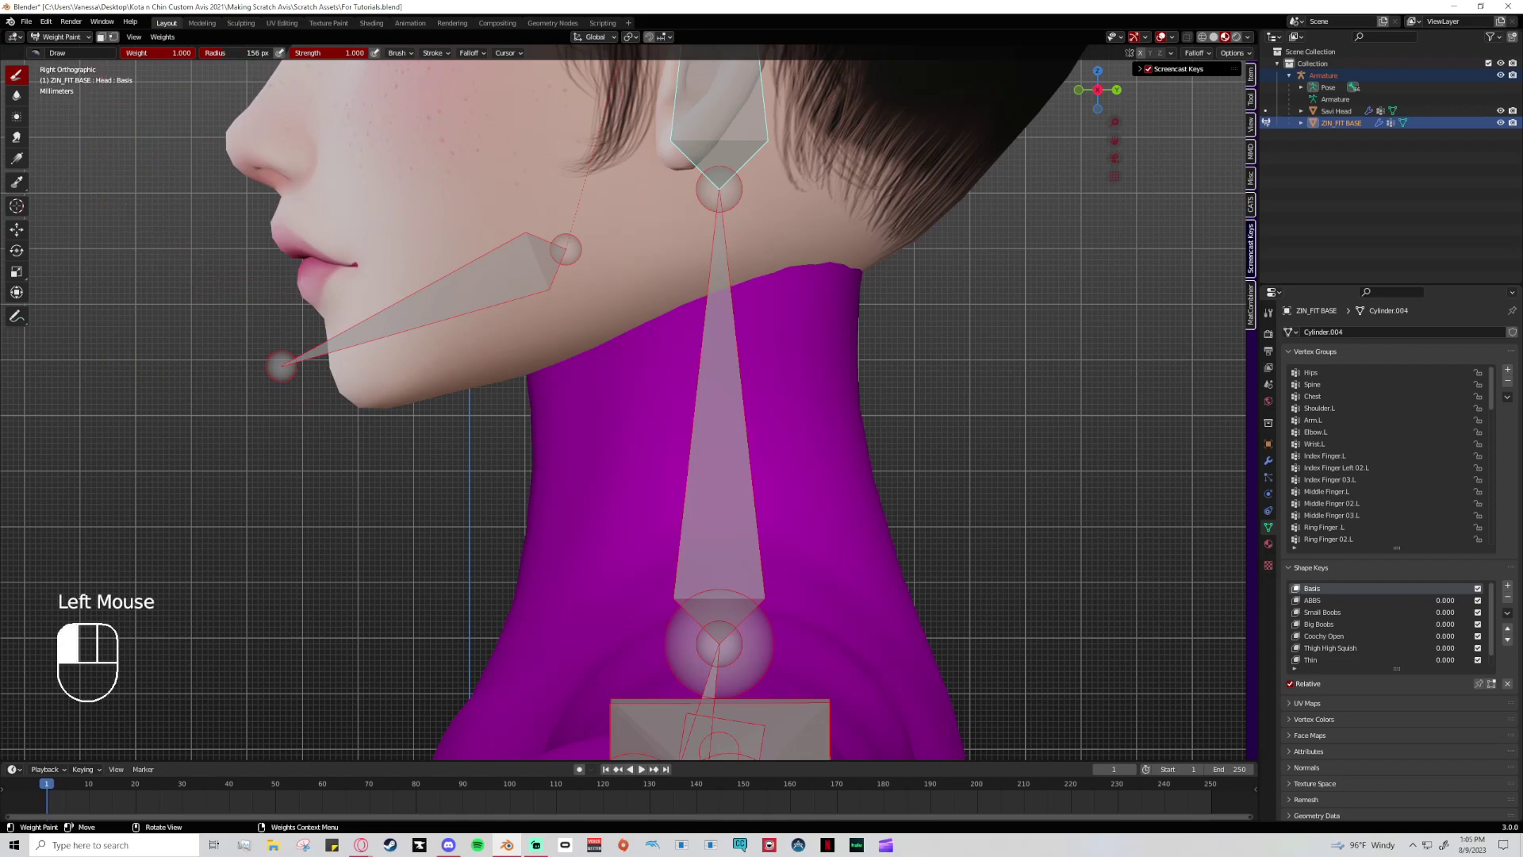
pyautogui.press('f')
pyautogui.click(309, 305)
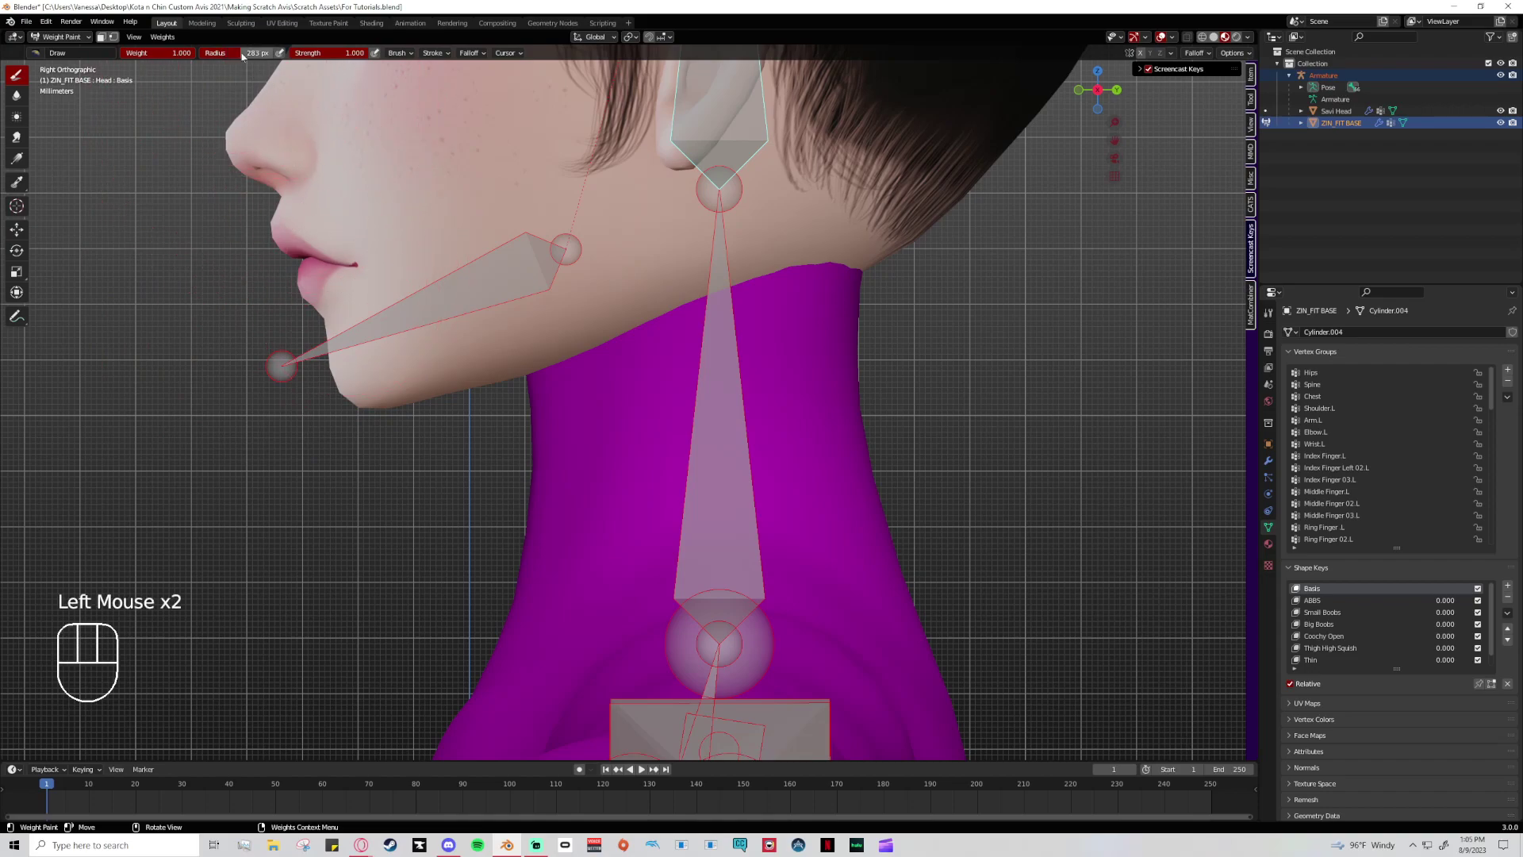
pyautogui.press('f')
pyautogui.click(238, 306)
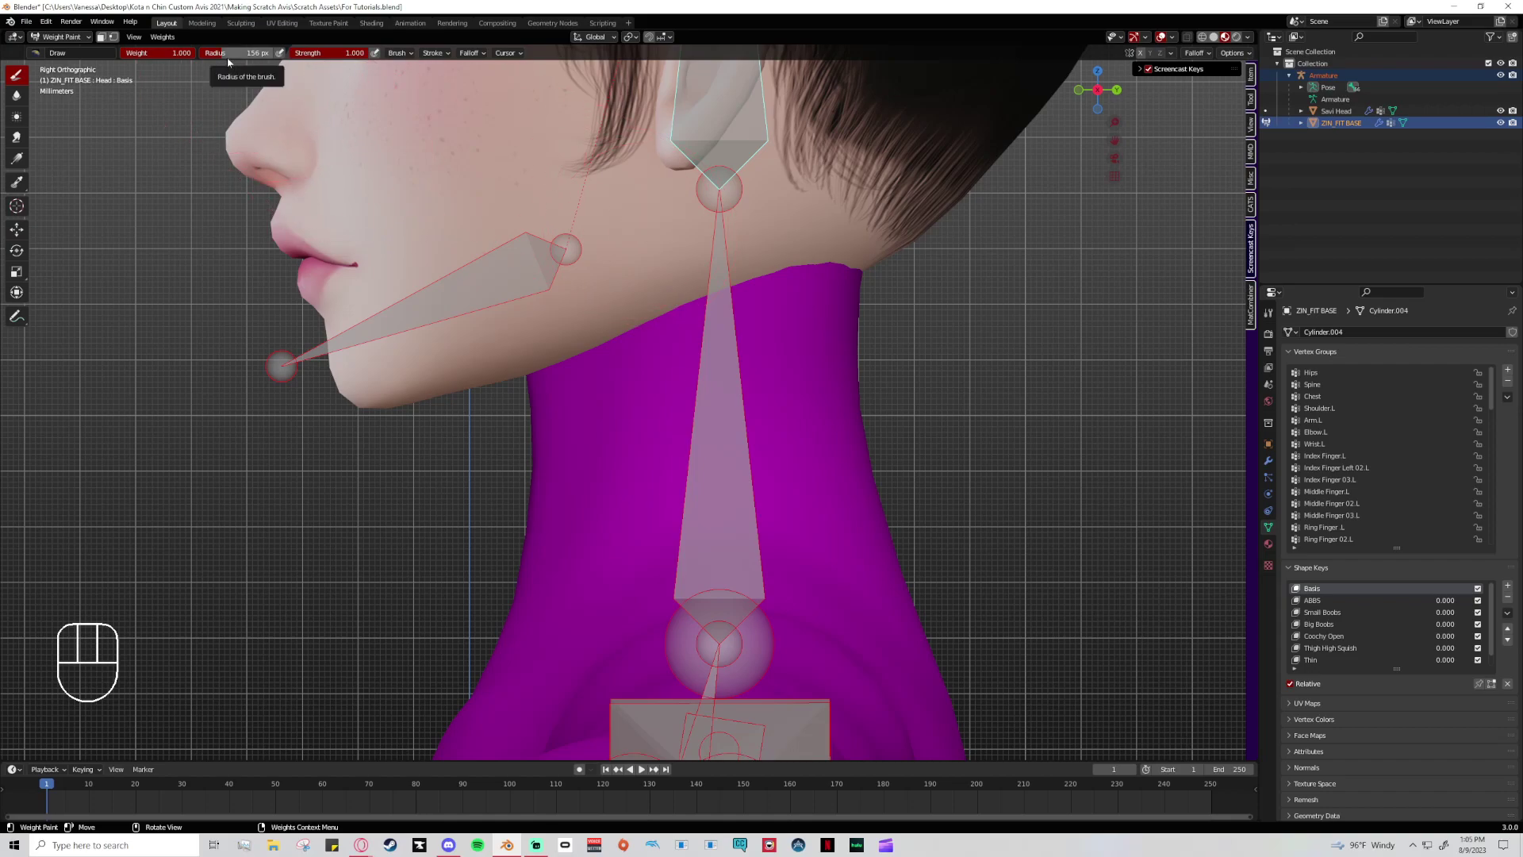
pyautogui.moveTo(235, 53)
pyautogui.mouseDown()
pyautogui.moveTo(270, 53)
pyautogui.moveTo(191, 53)
pyautogui.mouseUp()
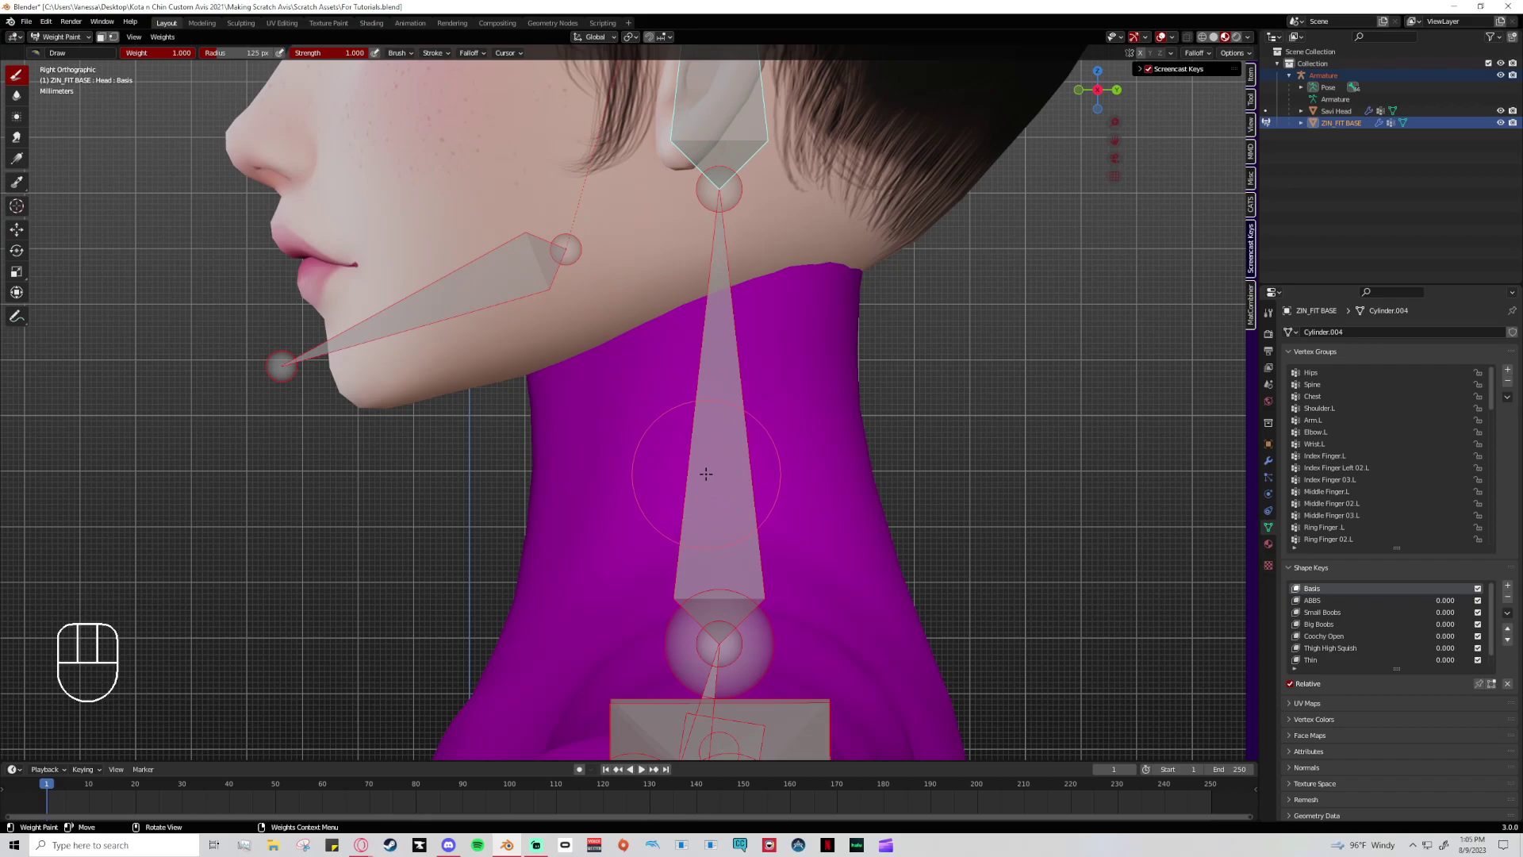
# - Try Head weight strokes and dabs across the side of the neck with the 125 px brush and undo them all
pyautogui.moveTo(594, 476)
pyautogui.mouseDown()
pyautogui.moveTo(861, 453)
pyautogui.moveTo(571, 476)
pyautogui.moveTo(834, 465)
pyautogui.moveTo(801, 468)
pyautogui.mouseUp()
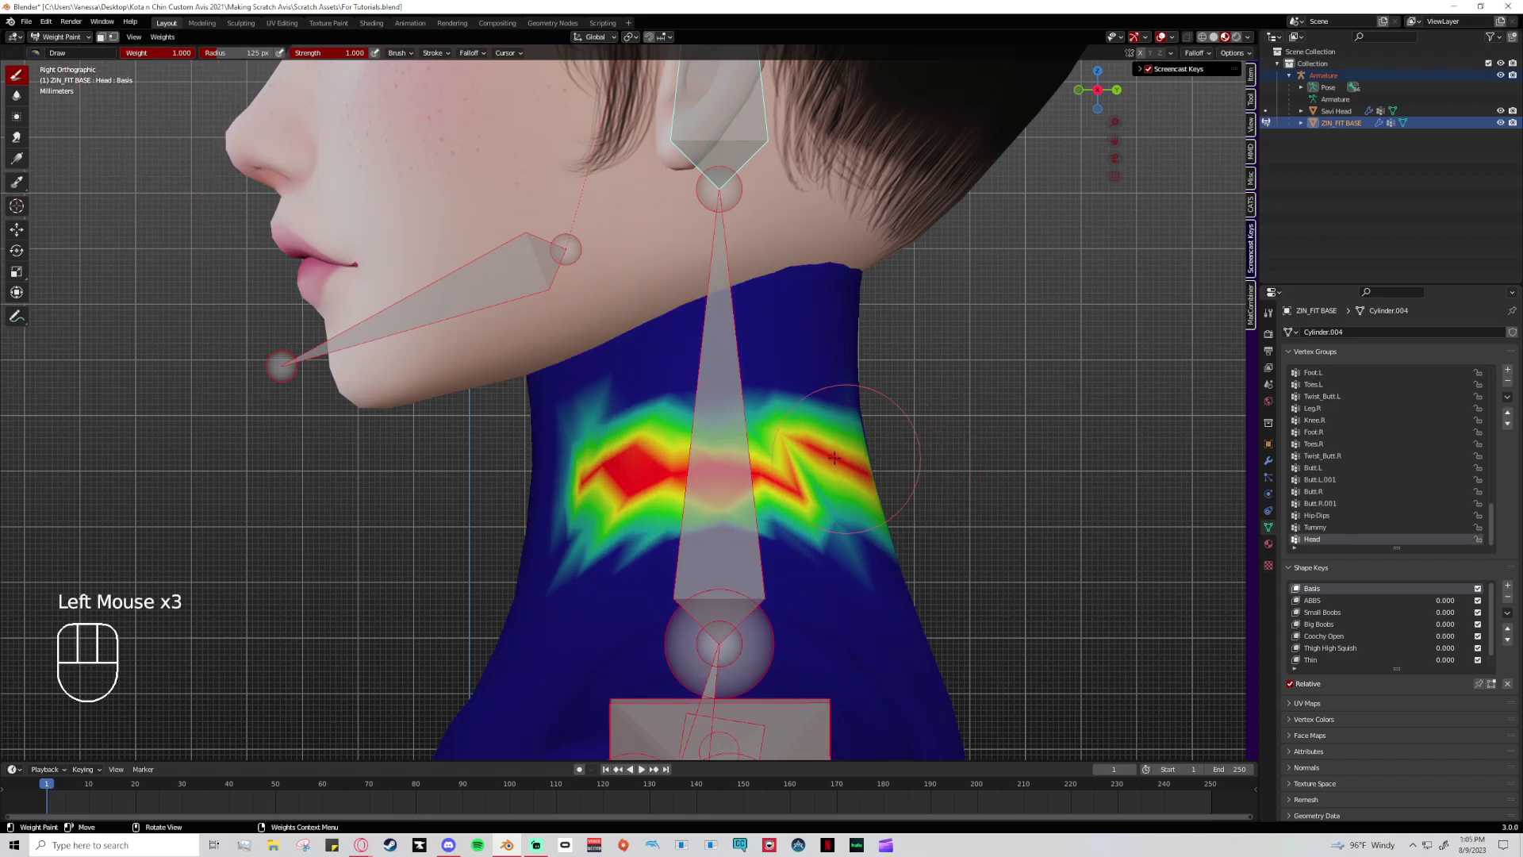
pyautogui.moveTo(666, 445)
pyautogui.mouseDown()
pyautogui.moveTo(722, 451)
pyautogui.moveTo(729, 498)
pyautogui.mouseUp()
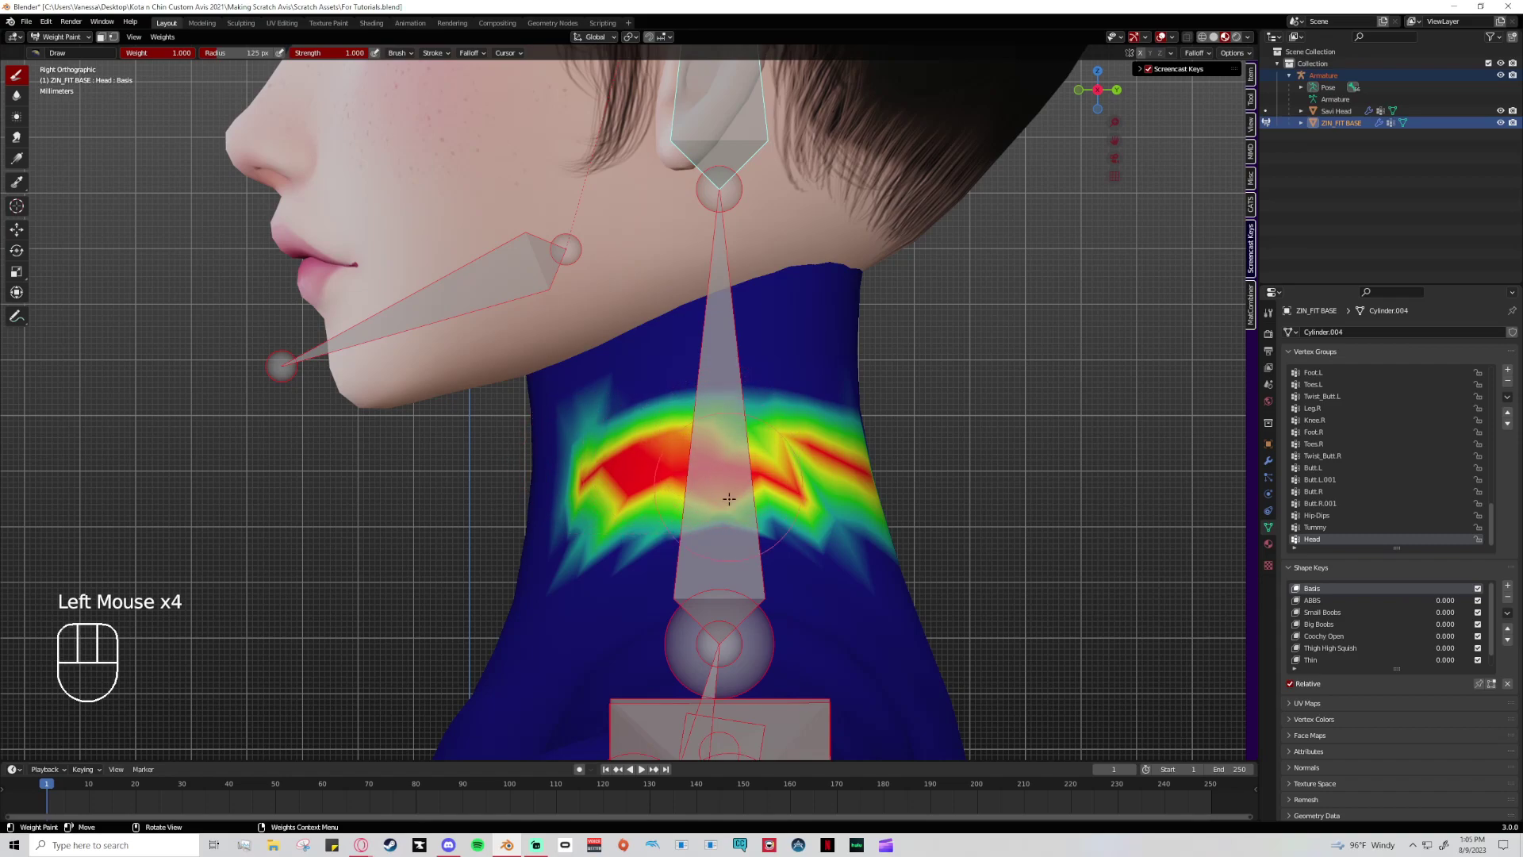
pyautogui.click(836, 331)
pyautogui.click(748, 326)
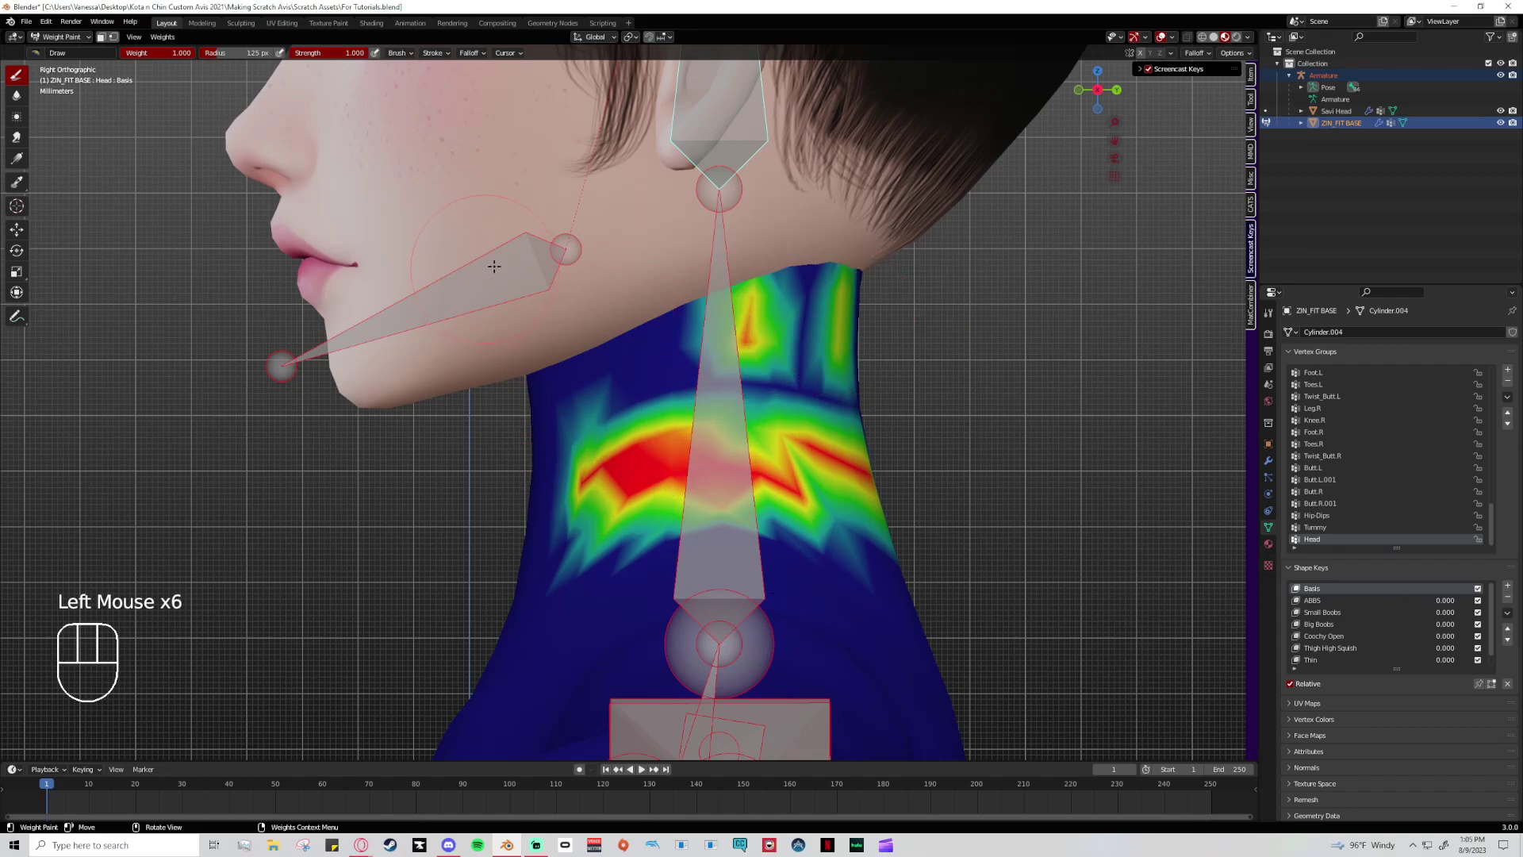
pyautogui.hotkey('ctrl', 'z')
pyautogui.hotkey('ctrl', 'z')
pyautogui.hotkey('ctrl', 'z')
pyautogui.hotkey('ctrl', 'z')
pyautogui.hotkey('ctrl', 'z')
pyautogui.hotkey('ctrl', 'z')
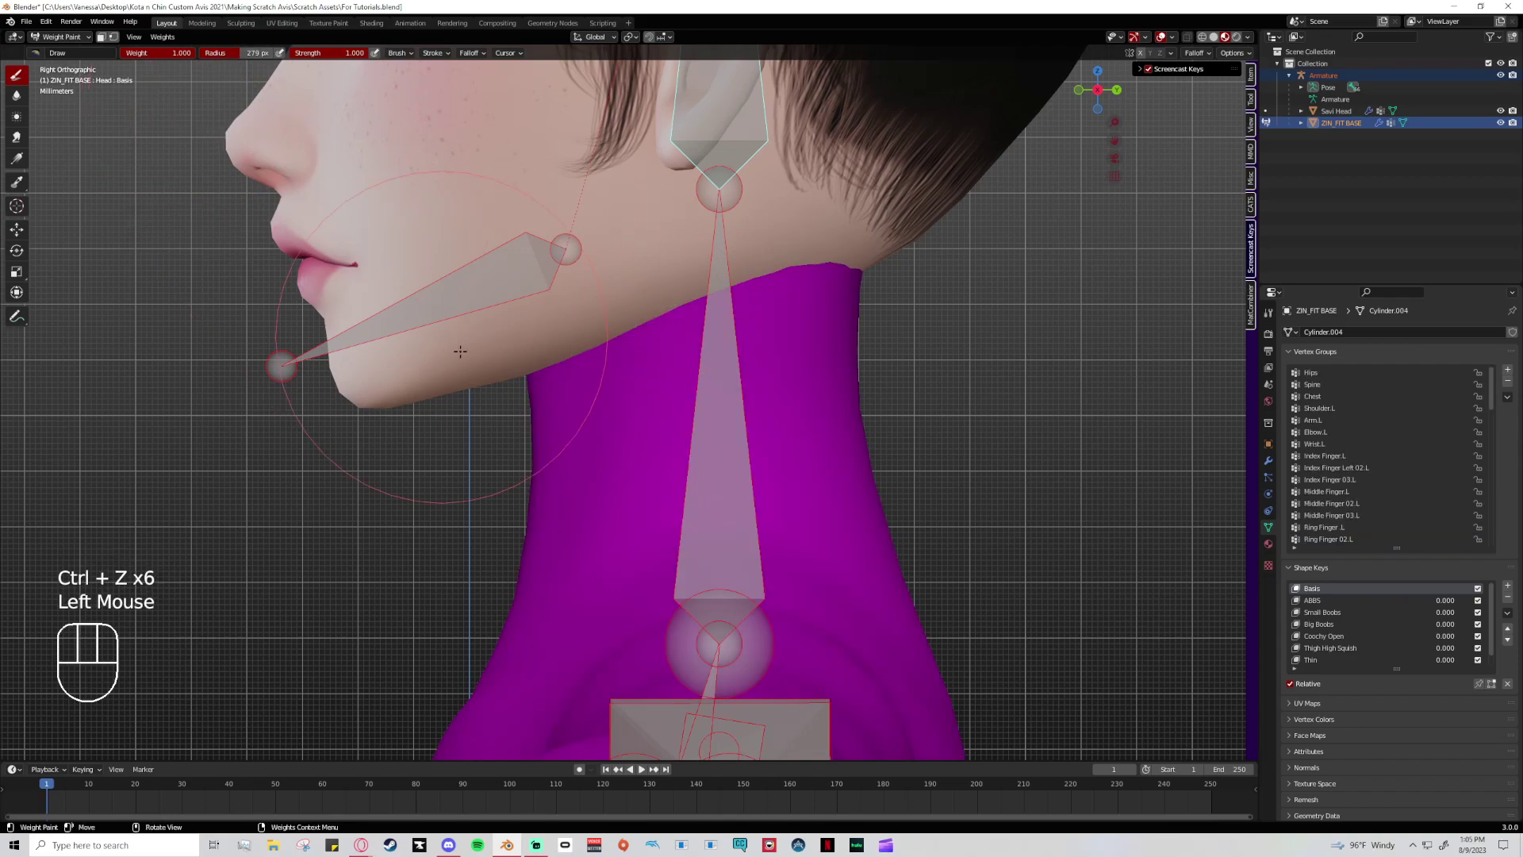
# - Try a Head weight dab on the neck with a larger brush, undo it and reduce the radius to 168 px
pyautogui.click(717, 387)
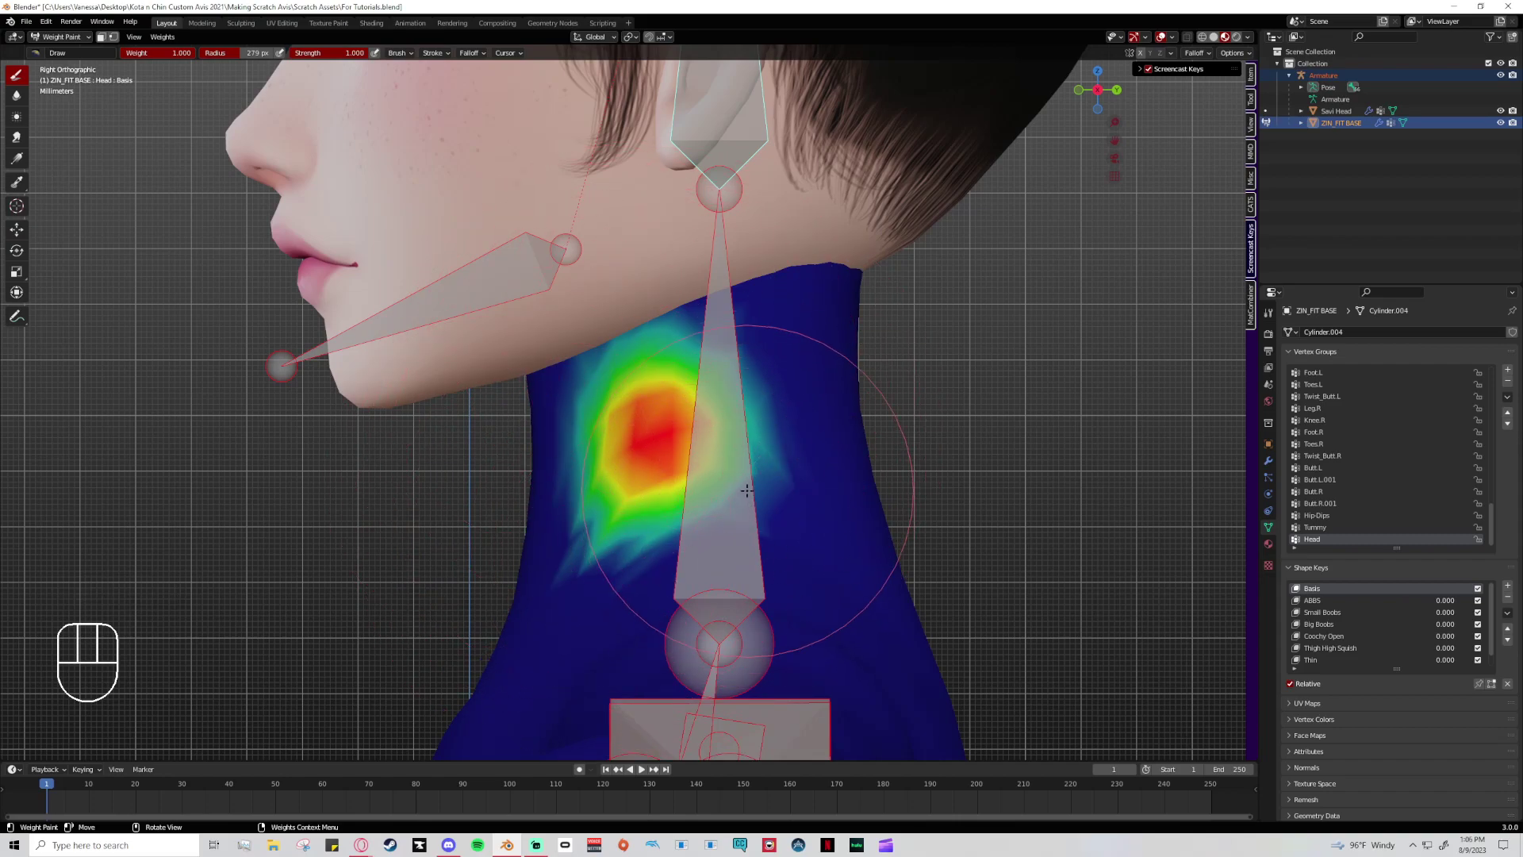
pyautogui.hotkey('ctrl', 'z')
pyautogui.moveTo(246, 56); pyautogui.dragTo(214, 54)
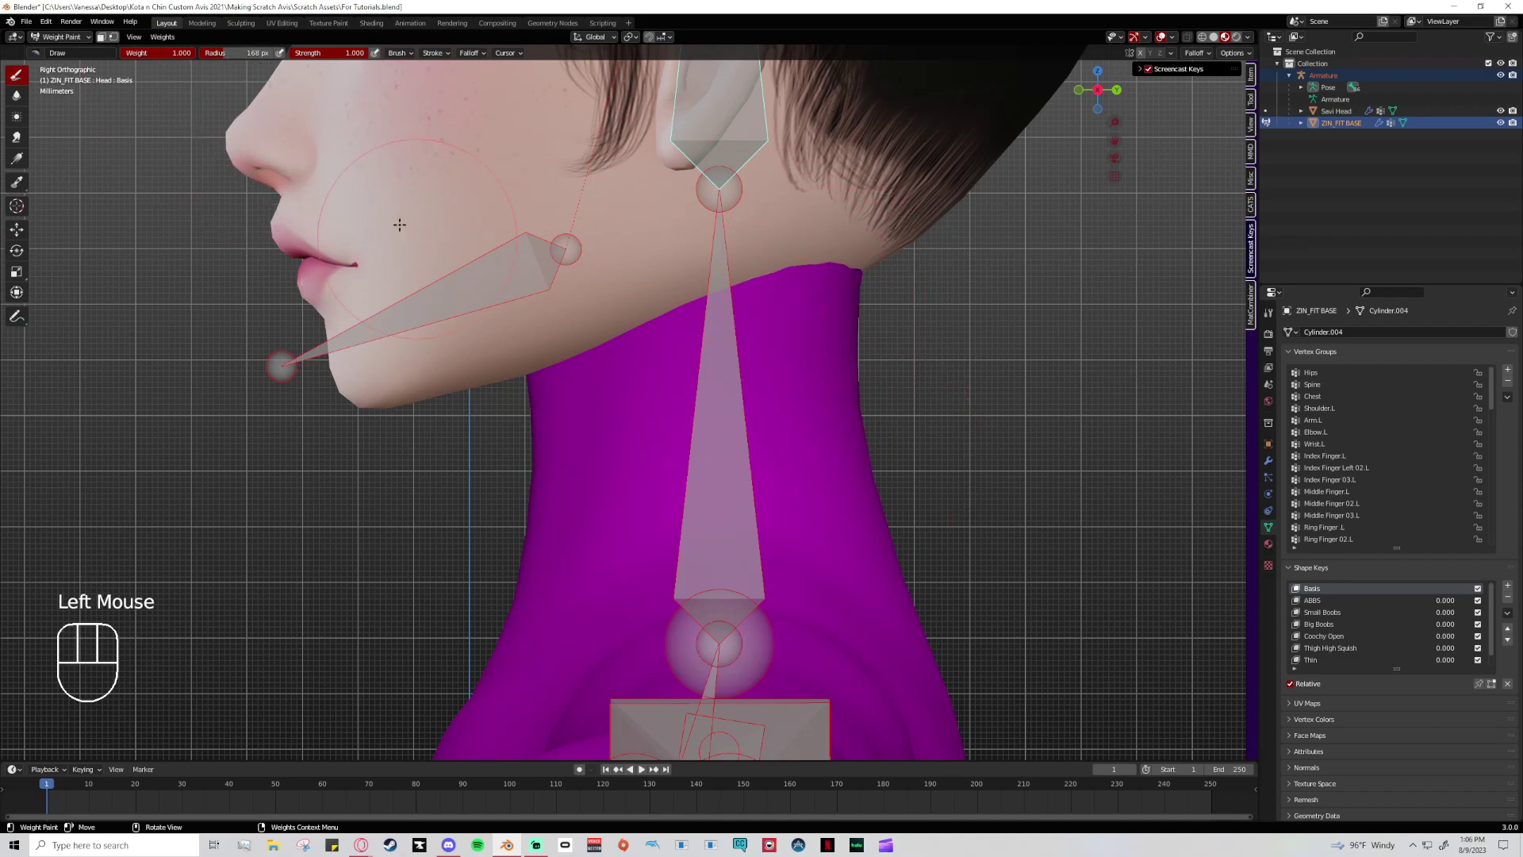
# - Try Head weight painting on the neck's side and front with a 500 px brush radius and undo it
pyautogui.moveTo(246, 53); pyautogui.dragTo(274, 53)
pyautogui.click(699, 472)
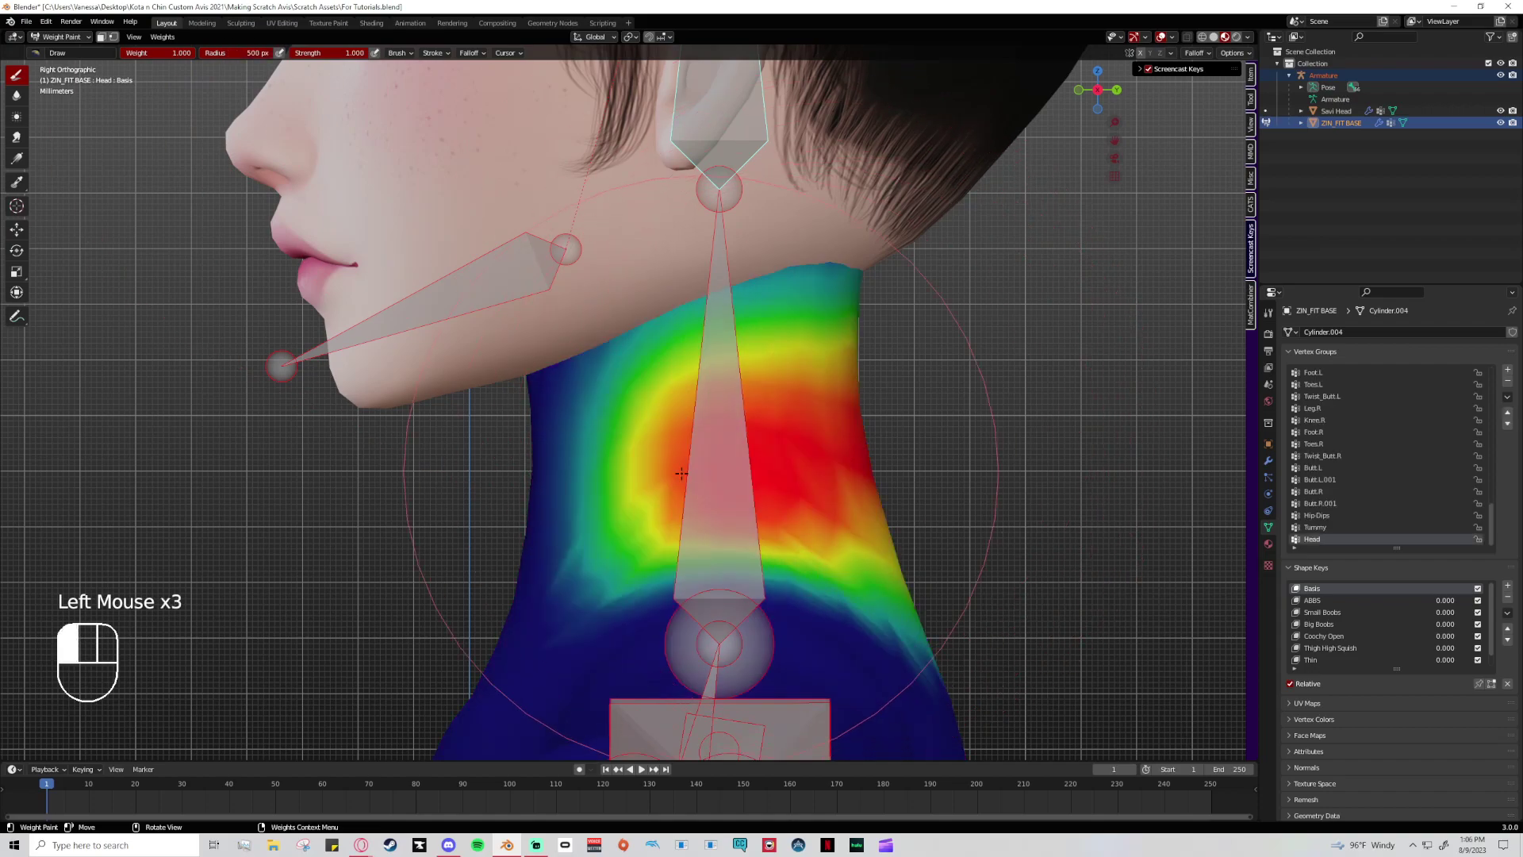
pyautogui.scroll(-2, 699, 473)
pyautogui.moveTo(699, 473); pyautogui.dragTo(498, 431, button='middle')
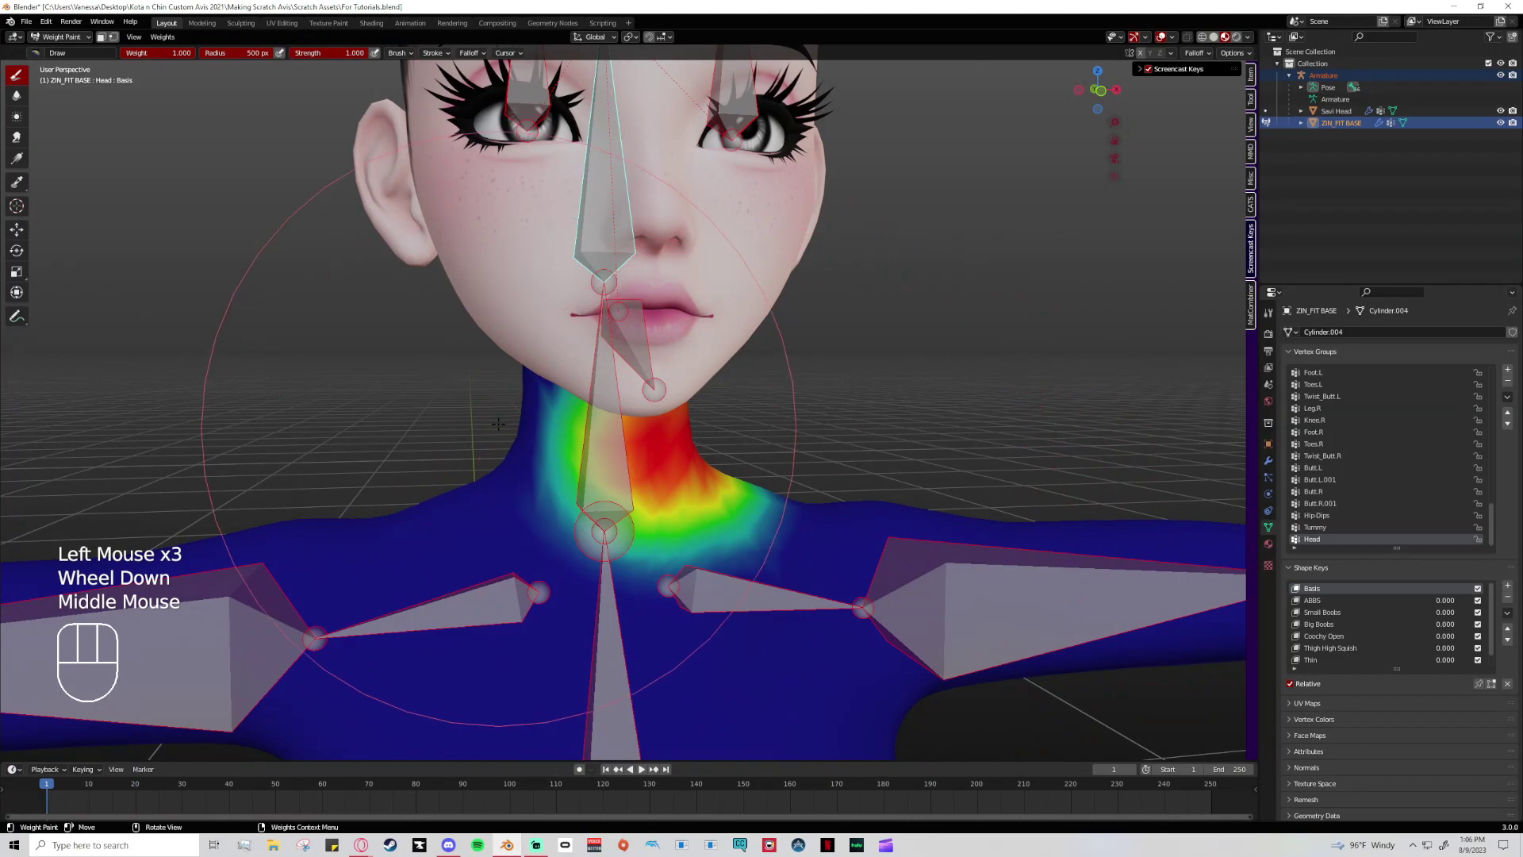
pyautogui.moveTo(498, 431); pyautogui.dragTo(619, 476)
pyautogui.hotkey('ctrl', 'z')
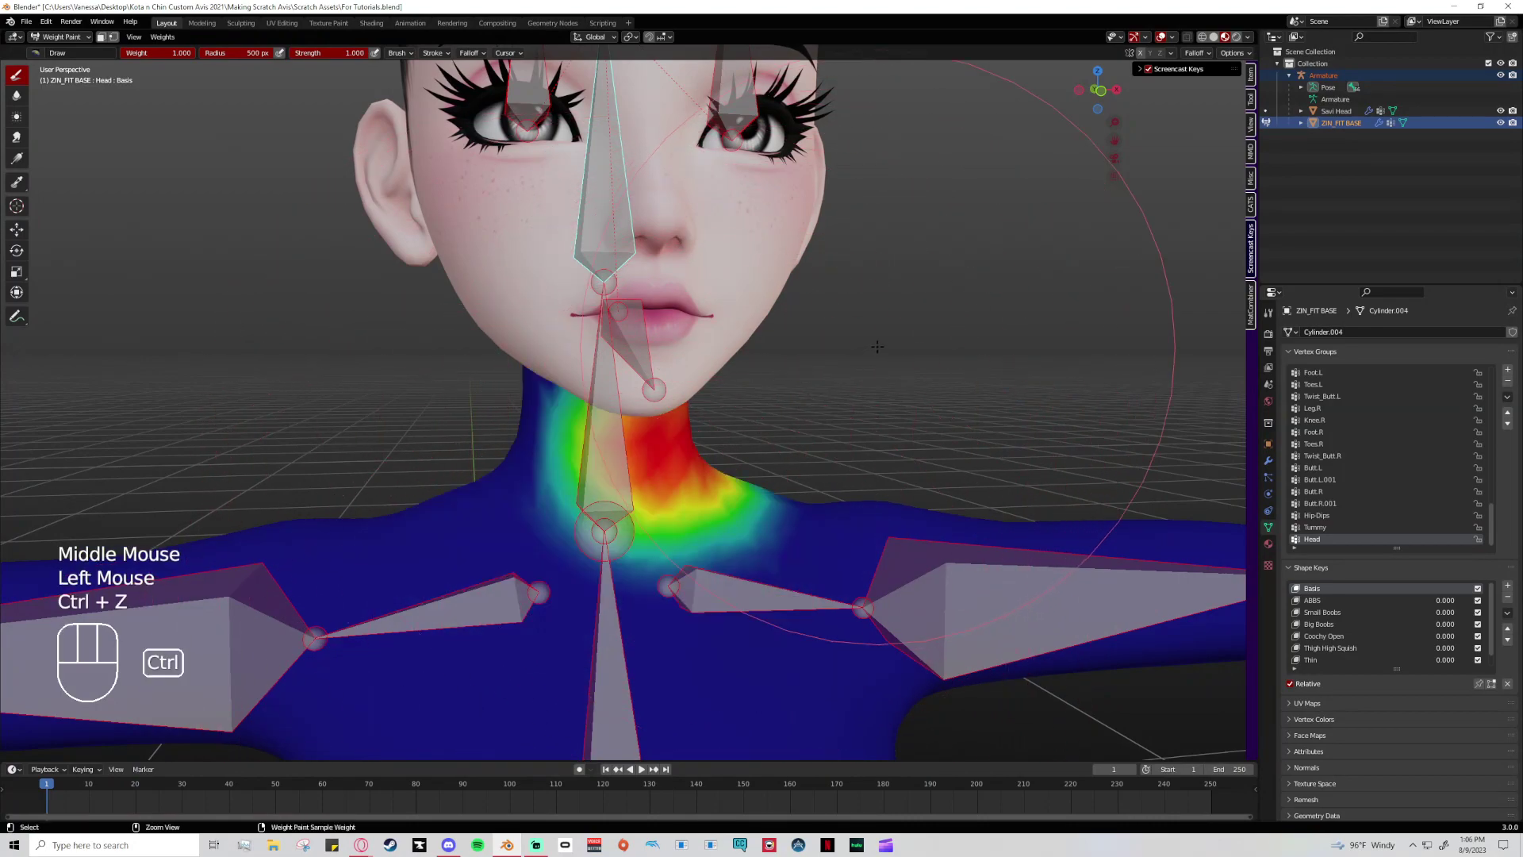
pyautogui.hotkey('ctrl', 'z')
# - Return to the right orthographic view of the neck and set the brush radius to 187 px
pyautogui.click(1116, 90)
pyautogui.click(1116, 90)
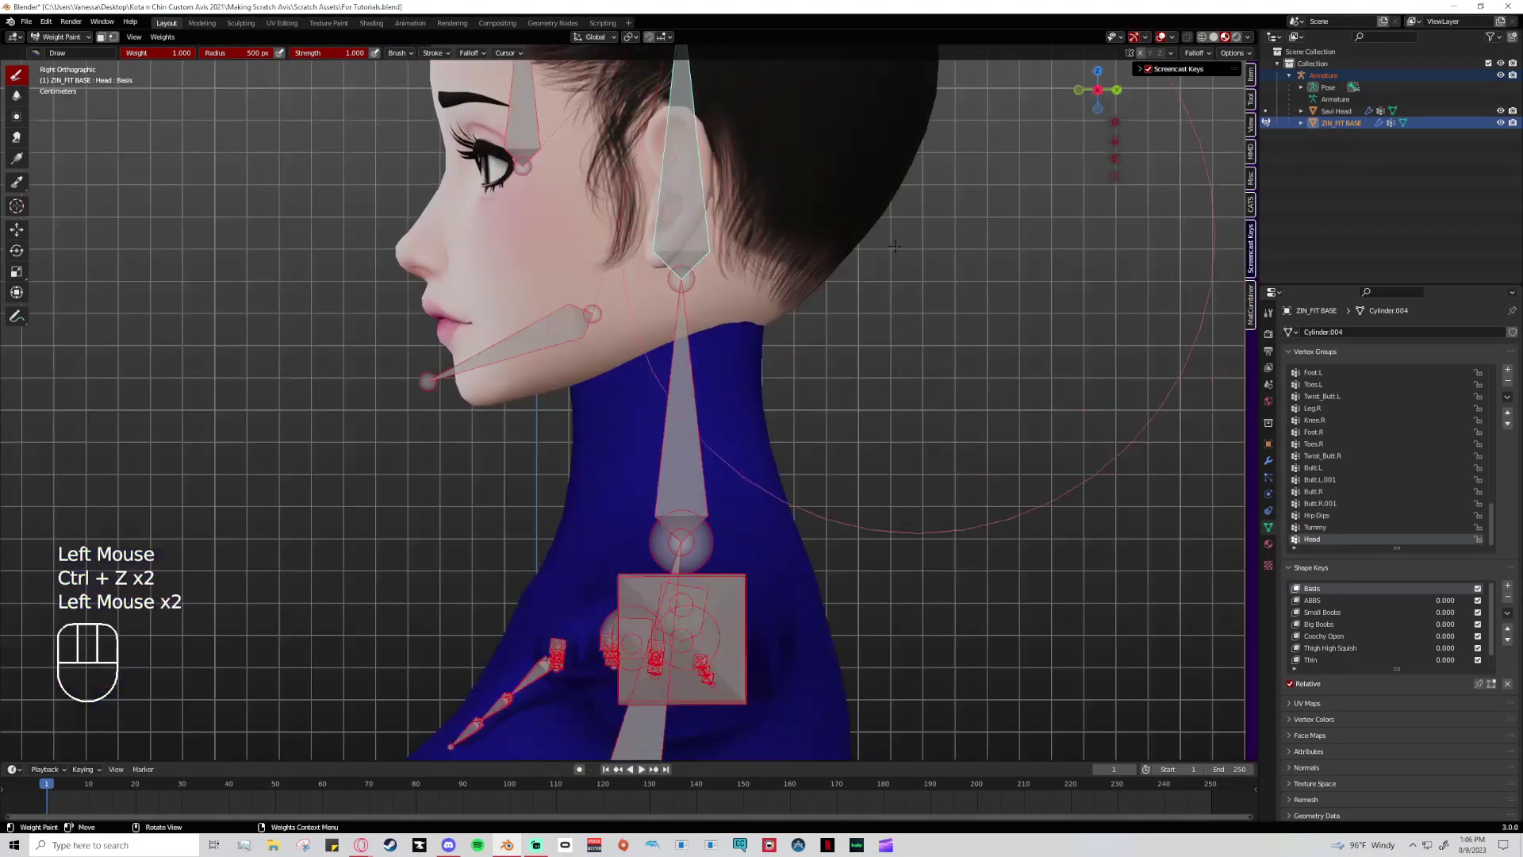
pyautogui.scroll(2, 627, 507)
pyautogui.moveTo(237, 52)
pyautogui.mouseDown()
pyautogui.moveTo(213, 52)
pyautogui.moveTo(227, 52)
pyautogui.mouseUp()
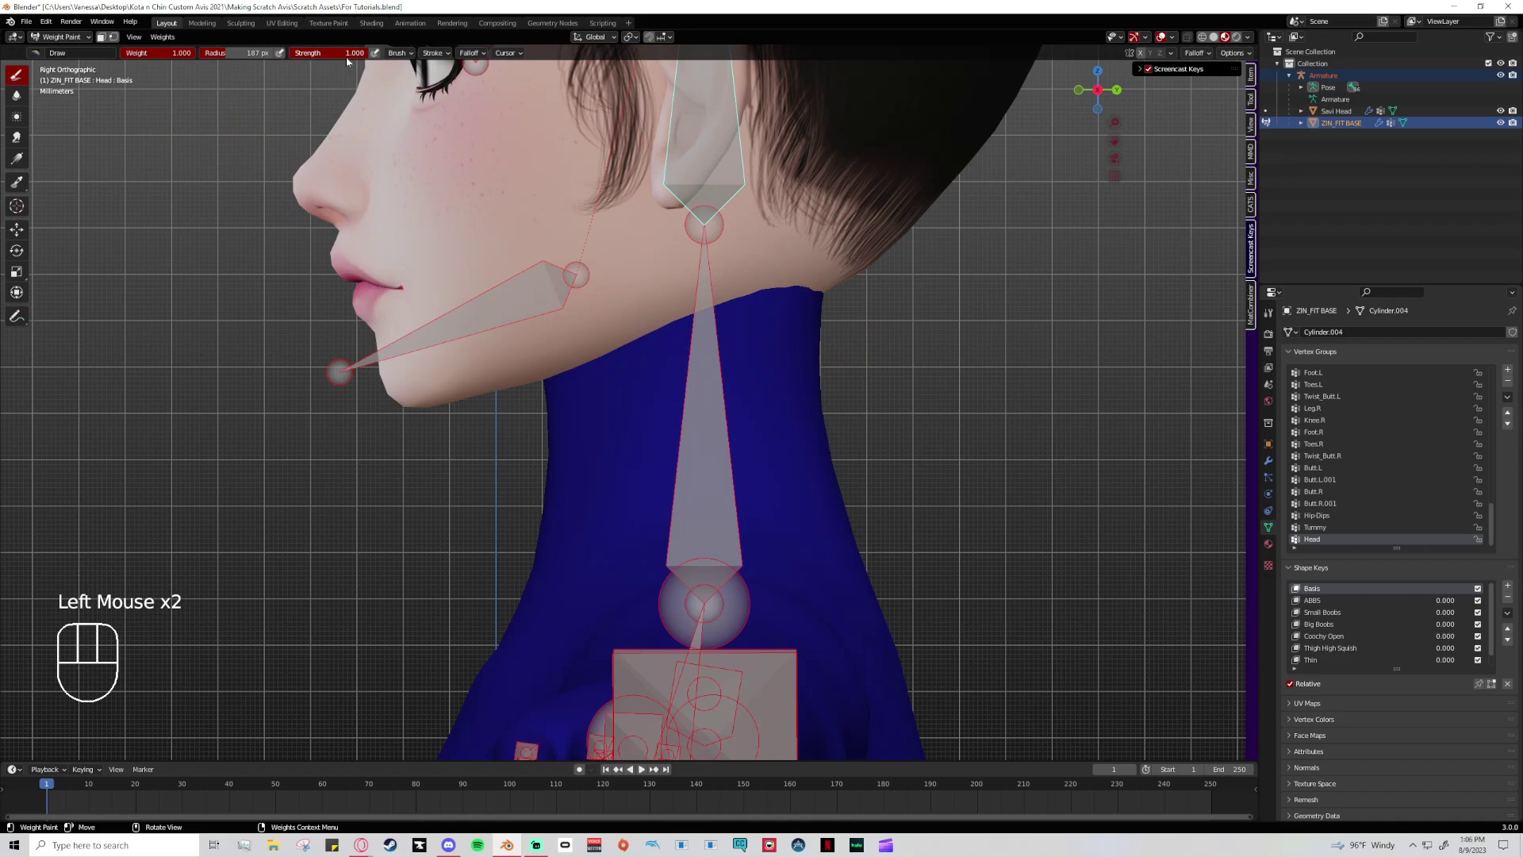
# - Try Head weight strokes across the neck at brush strength 0.570, undo them all and set the strength back to 1.000
pyautogui.moveTo(343, 52); pyautogui.dragTo(313, 53)
pyautogui.moveTo(793, 400); pyautogui.dragTo(515, 418)
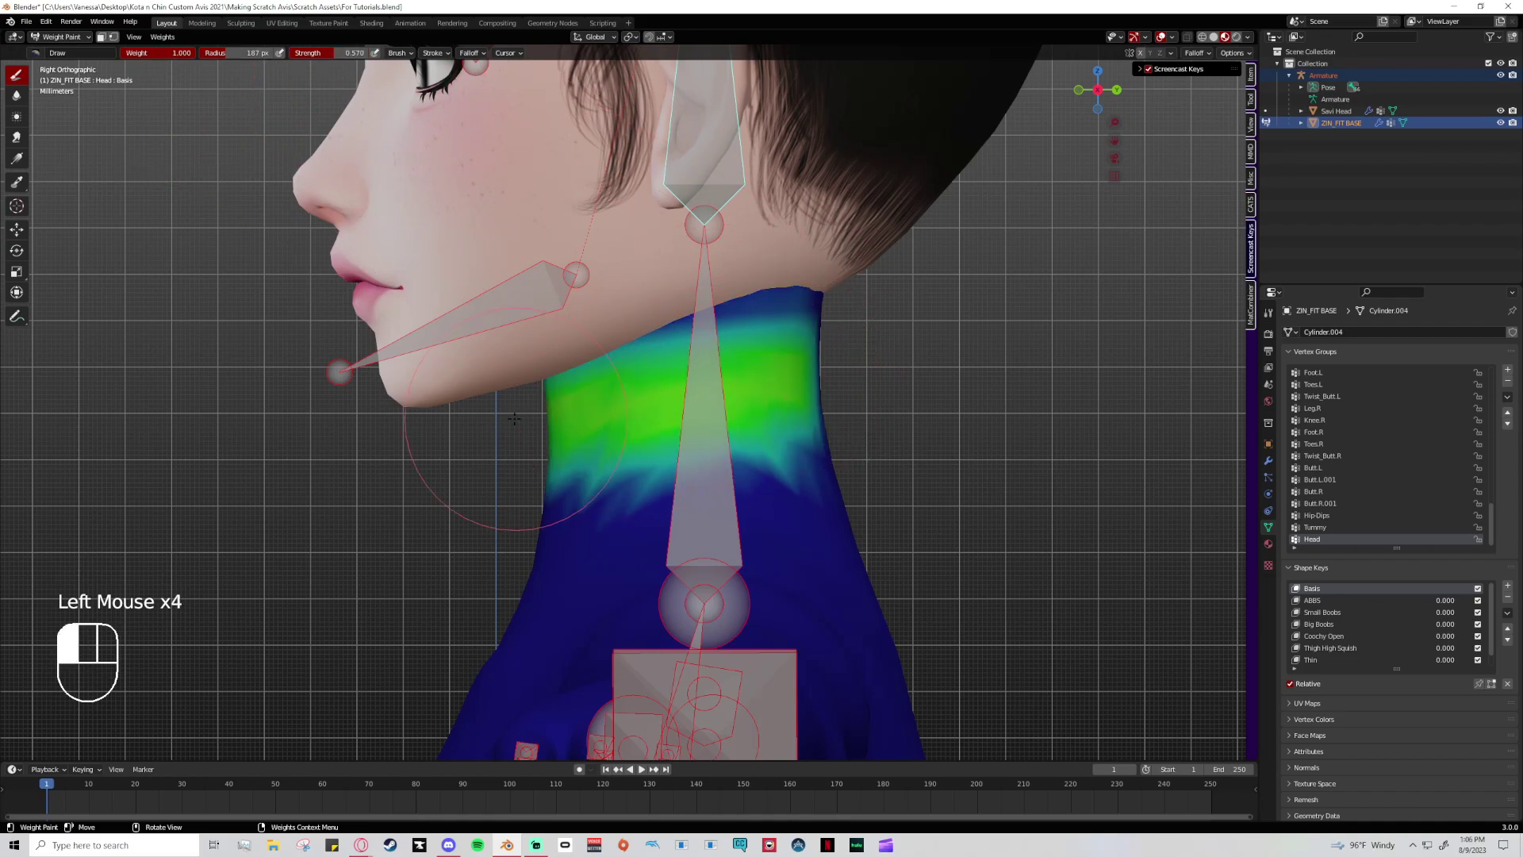
pyautogui.moveTo(801, 381)
pyautogui.mouseDown()
pyautogui.moveTo(611, 447)
pyautogui.moveTo(786, 412)
pyautogui.mouseUp()
pyautogui.moveTo(572, 495)
pyautogui.mouseDown()
pyautogui.moveTo(544, 516)
pyautogui.moveTo(825, 468)
pyautogui.mouseUp()
pyautogui.moveTo(785, 420)
pyautogui.mouseDown()
pyautogui.moveTo(556, 452)
pyautogui.moveTo(603, 444)
pyautogui.moveTo(539, 468)
pyautogui.moveTo(555, 476)
pyautogui.mouseUp()
pyautogui.moveTo(713, 441); pyautogui.dragTo(571, 468)
pyautogui.moveTo(698, 412); pyautogui.dragTo(556, 452)
pyautogui.hotkey('ctrl', 'z')
pyautogui.hotkey('ctrl', 'z')
pyautogui.hotkey('ctrl', 'z')
pyautogui.hotkey('ctrl', 'z')
pyautogui.hotkey('ctrl', 'z')
pyautogui.hotkey('ctrl', 'z')
pyautogui.hotkey('ctrl', 'z')
pyautogui.hotkey('ctrl', 'z')
pyautogui.hotkey('ctrl', 'z')
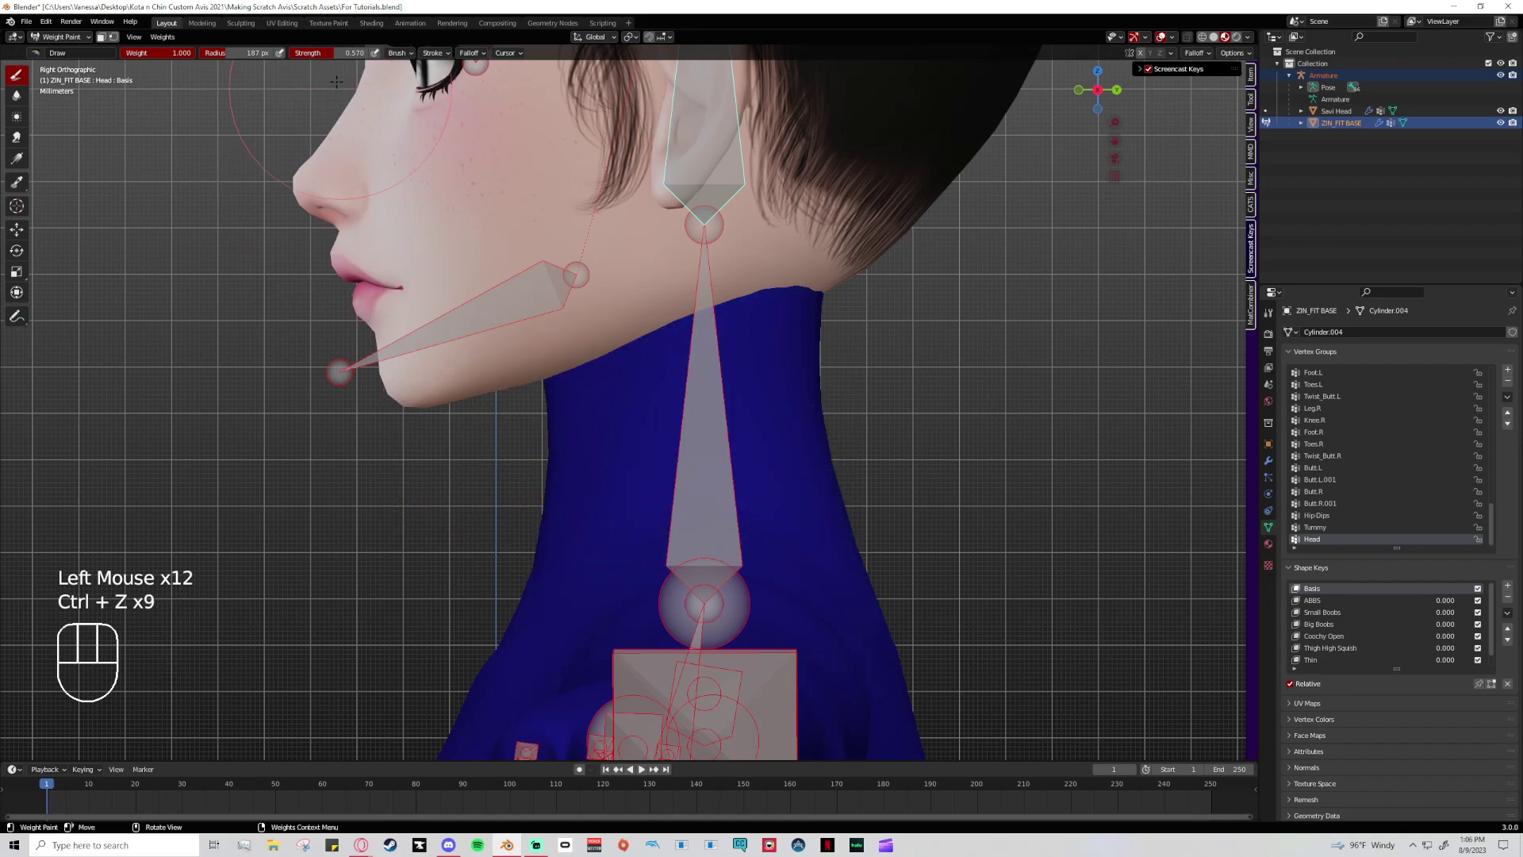
pyautogui.moveTo(341, 52); pyautogui.dragTo(369, 52)
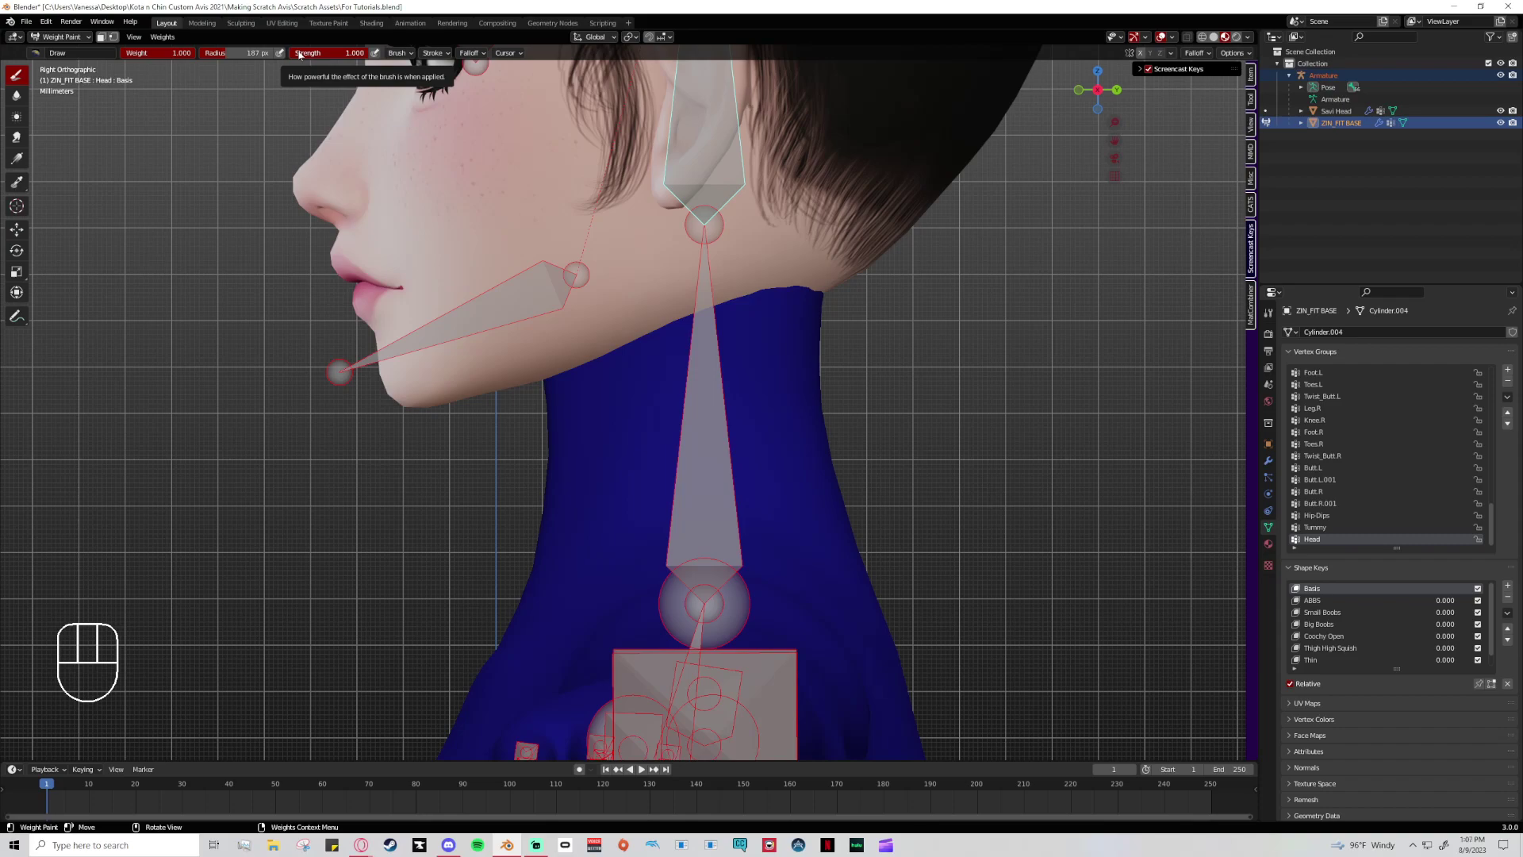
# - Examine the blending modes available for the Draw brush without changing the mode
pyautogui.click(395, 53)
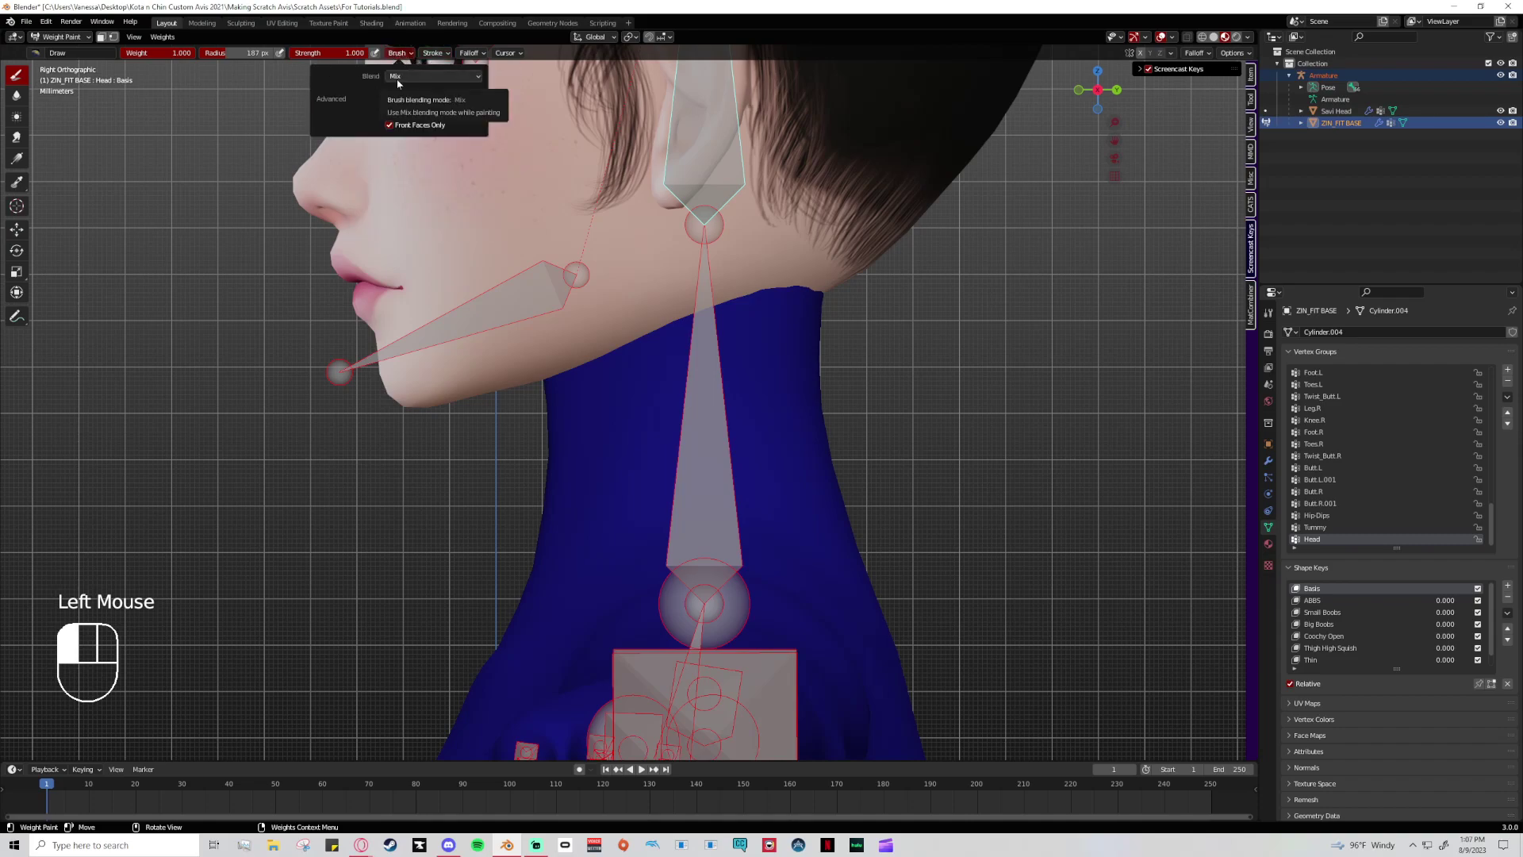
pyautogui.click(398, 77)
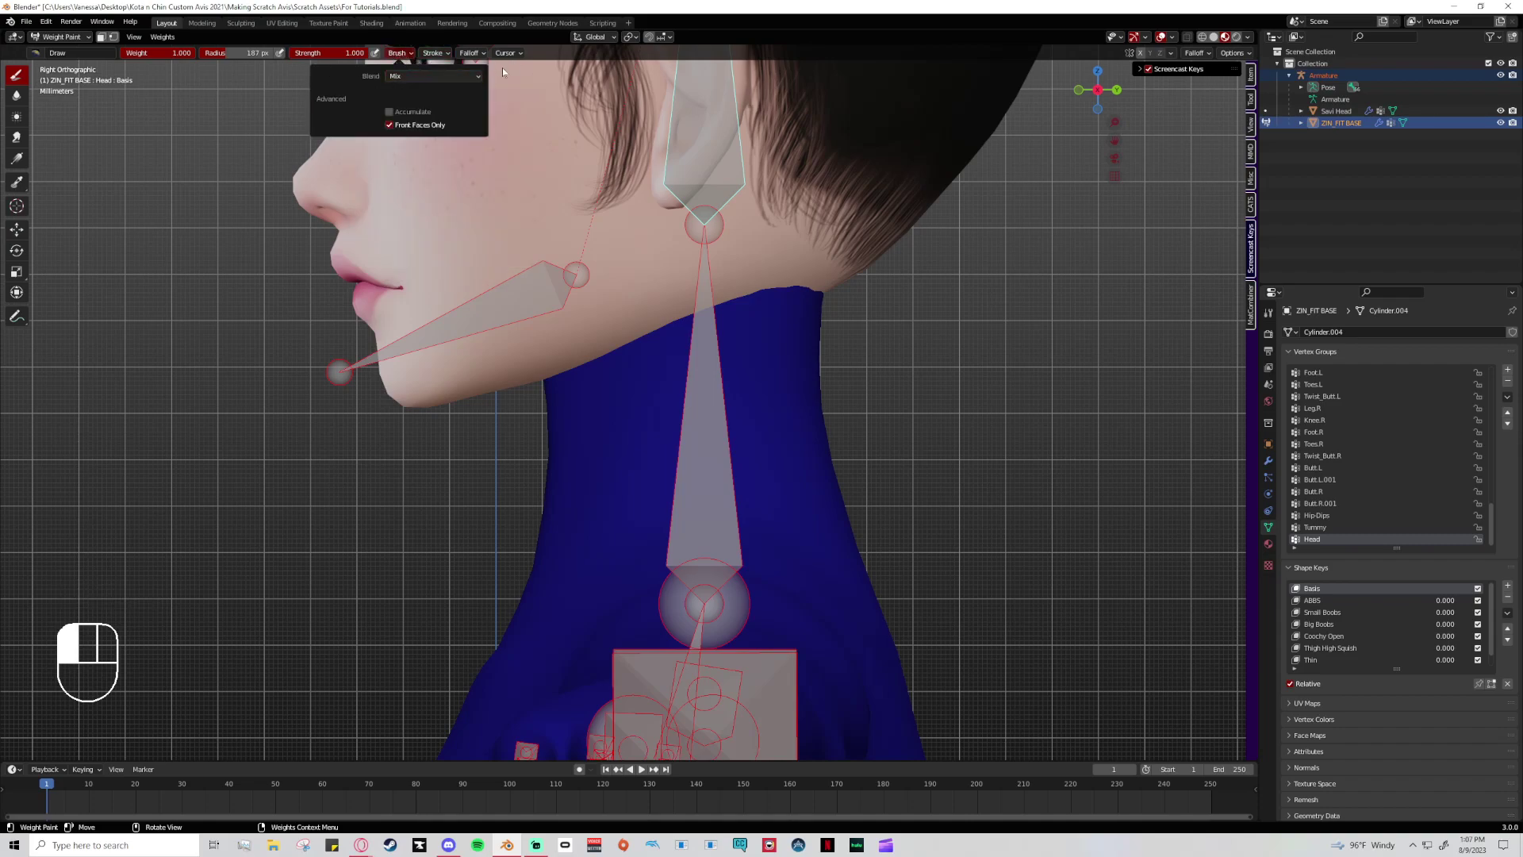
pyautogui.click(397, 53)
pyautogui.click(400, 76)
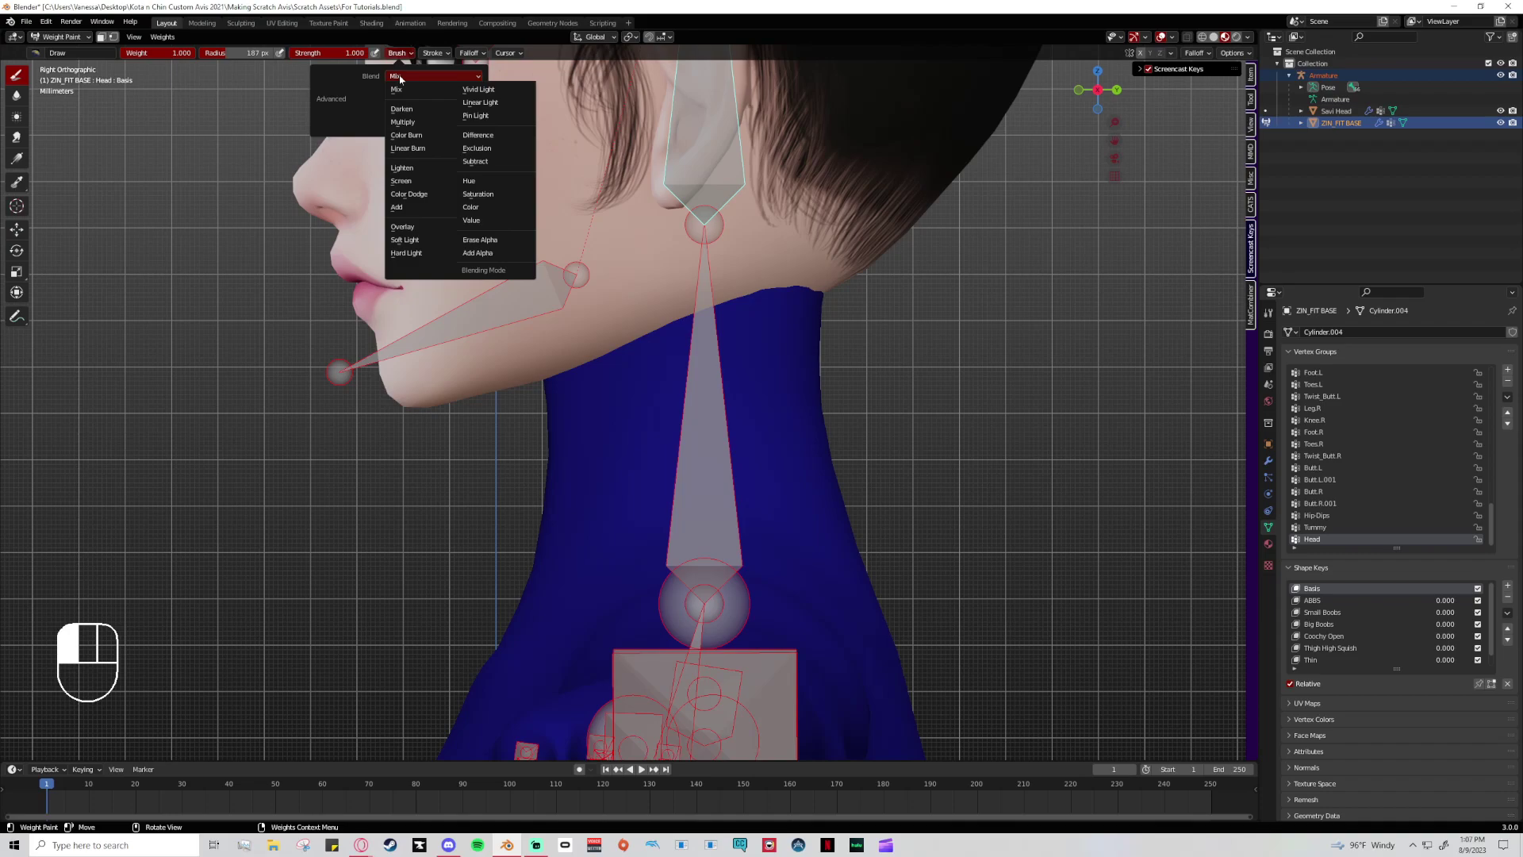
pyautogui.click(524, 153)
# - Review the brush's Stroke, Cursor and Falloff settings, including the falloff curve and shape
pyautogui.click(433, 53)
pyautogui.click(472, 52)
pyautogui.click(434, 52)
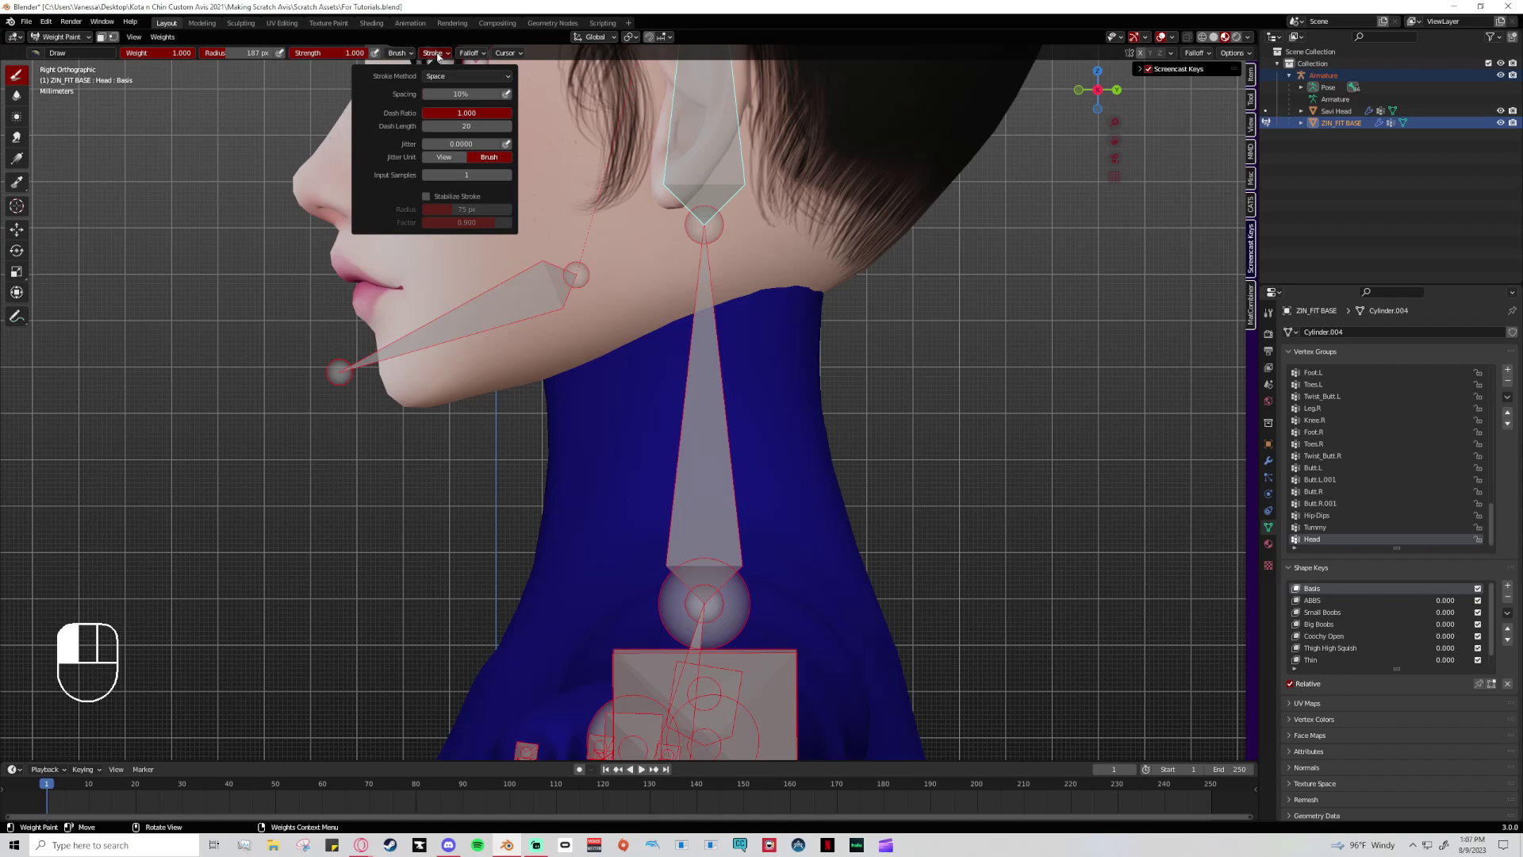
pyautogui.moveTo(478, 53)
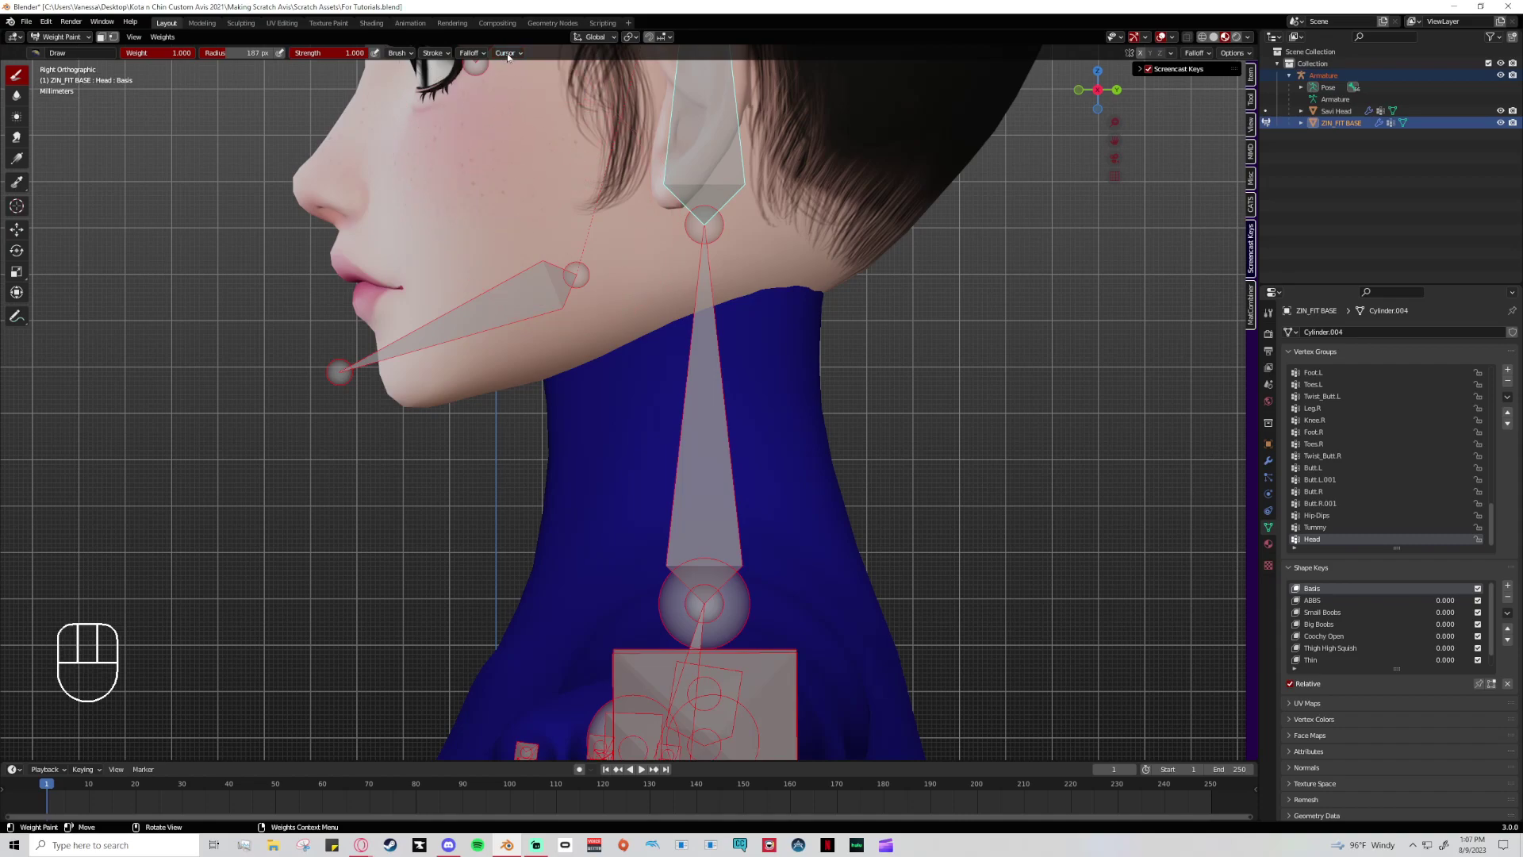
pyautogui.click(505, 54)
pyautogui.click(479, 54)
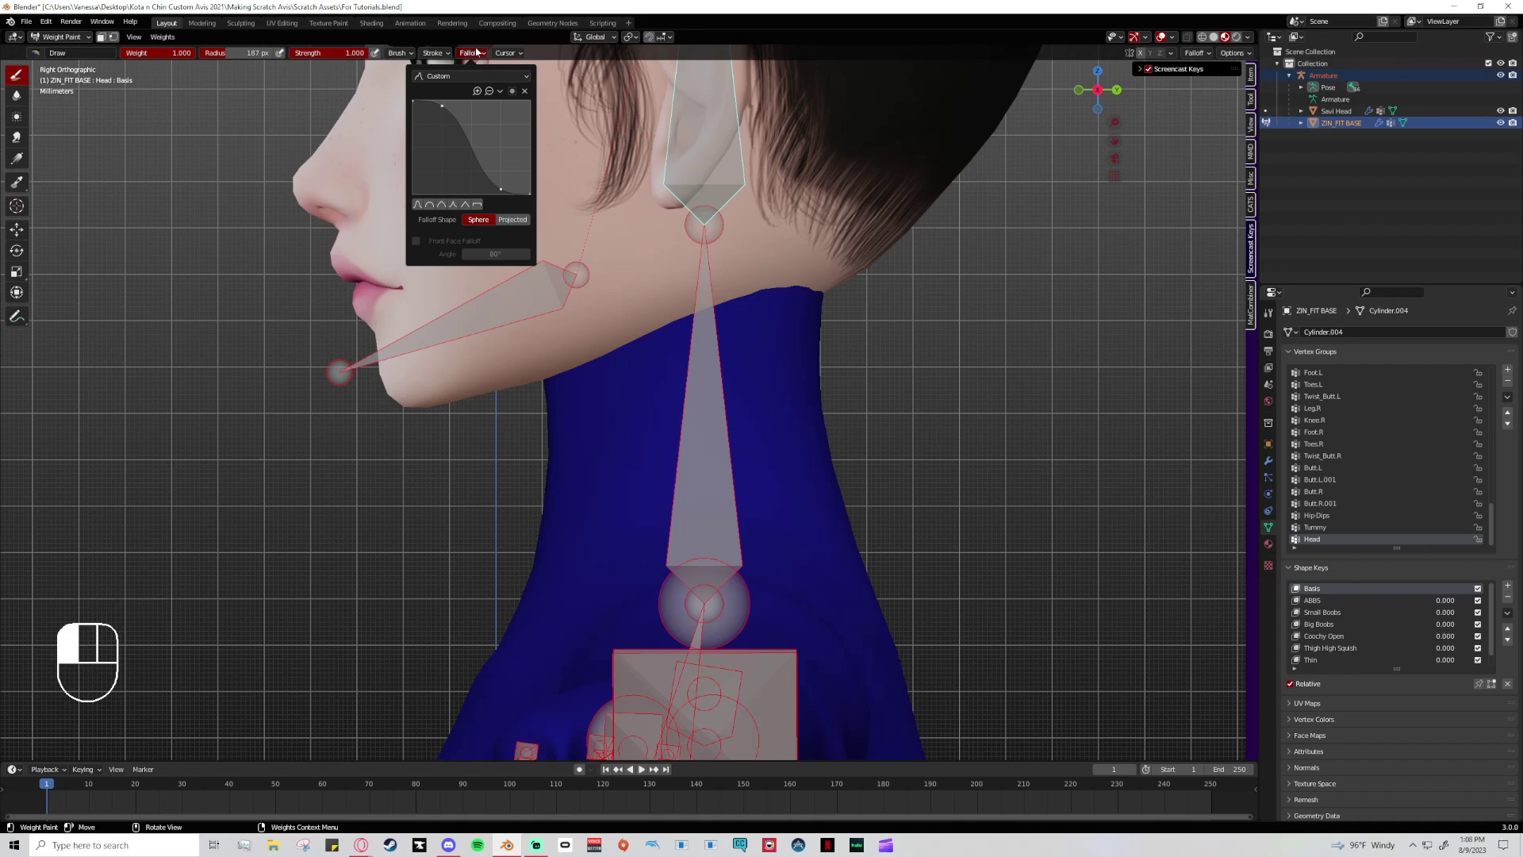
pyautogui.click(521, 174)
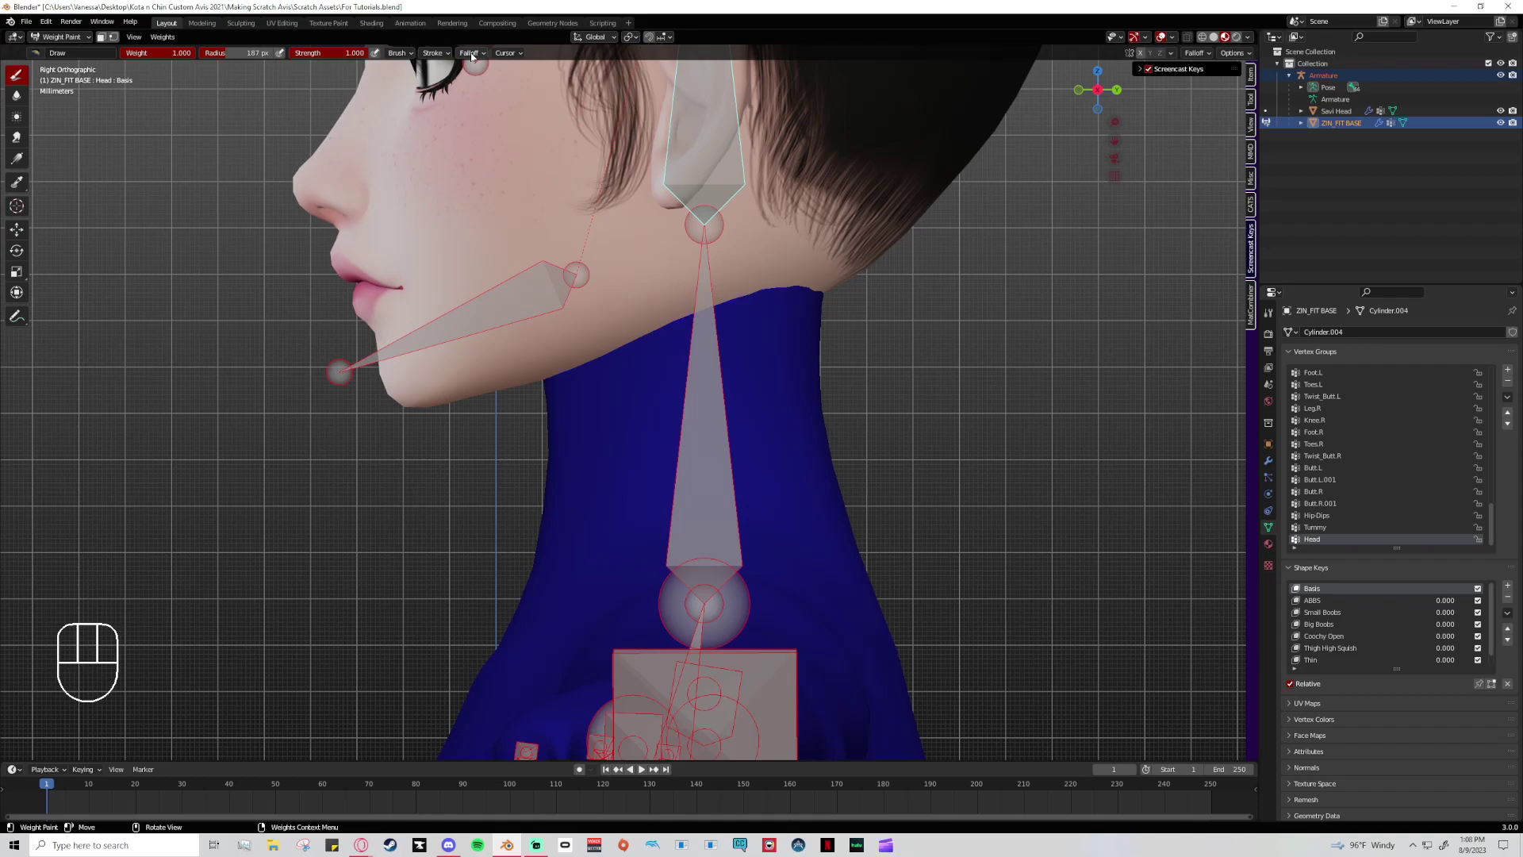
pyautogui.click(471, 54)
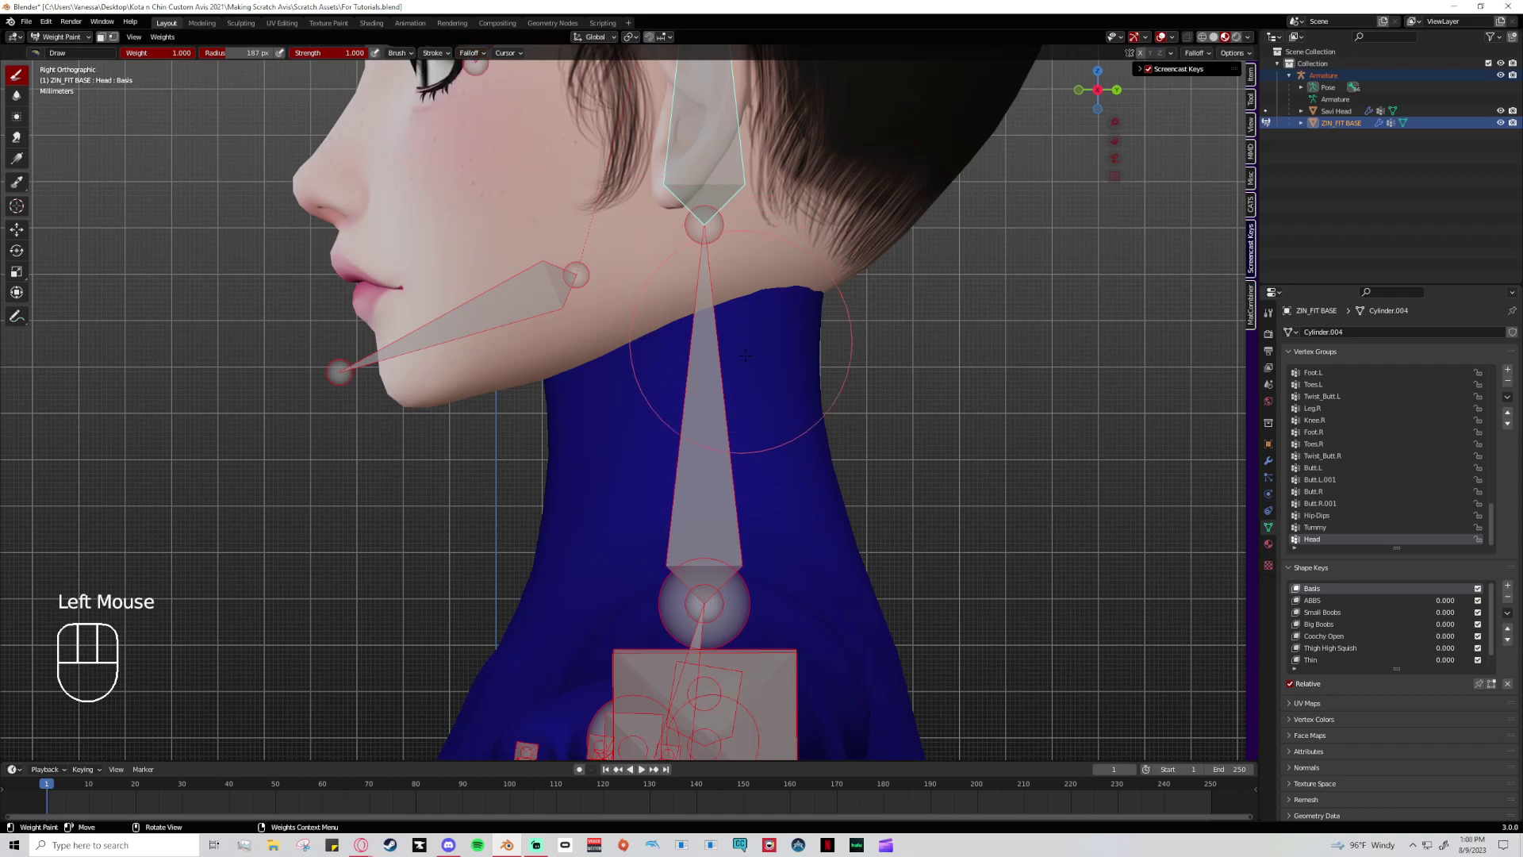
# - Try Head weight strokes on the right and left sides of the neck at full strength and undo them
pyautogui.moveTo(583, 428)
pyautogui.mouseDown()
pyautogui.moveTo(872, 444)
pyautogui.moveTo(558, 458)
pyautogui.moveTo(793, 480)
pyautogui.moveTo(872, 349)
pyautogui.mouseUp()
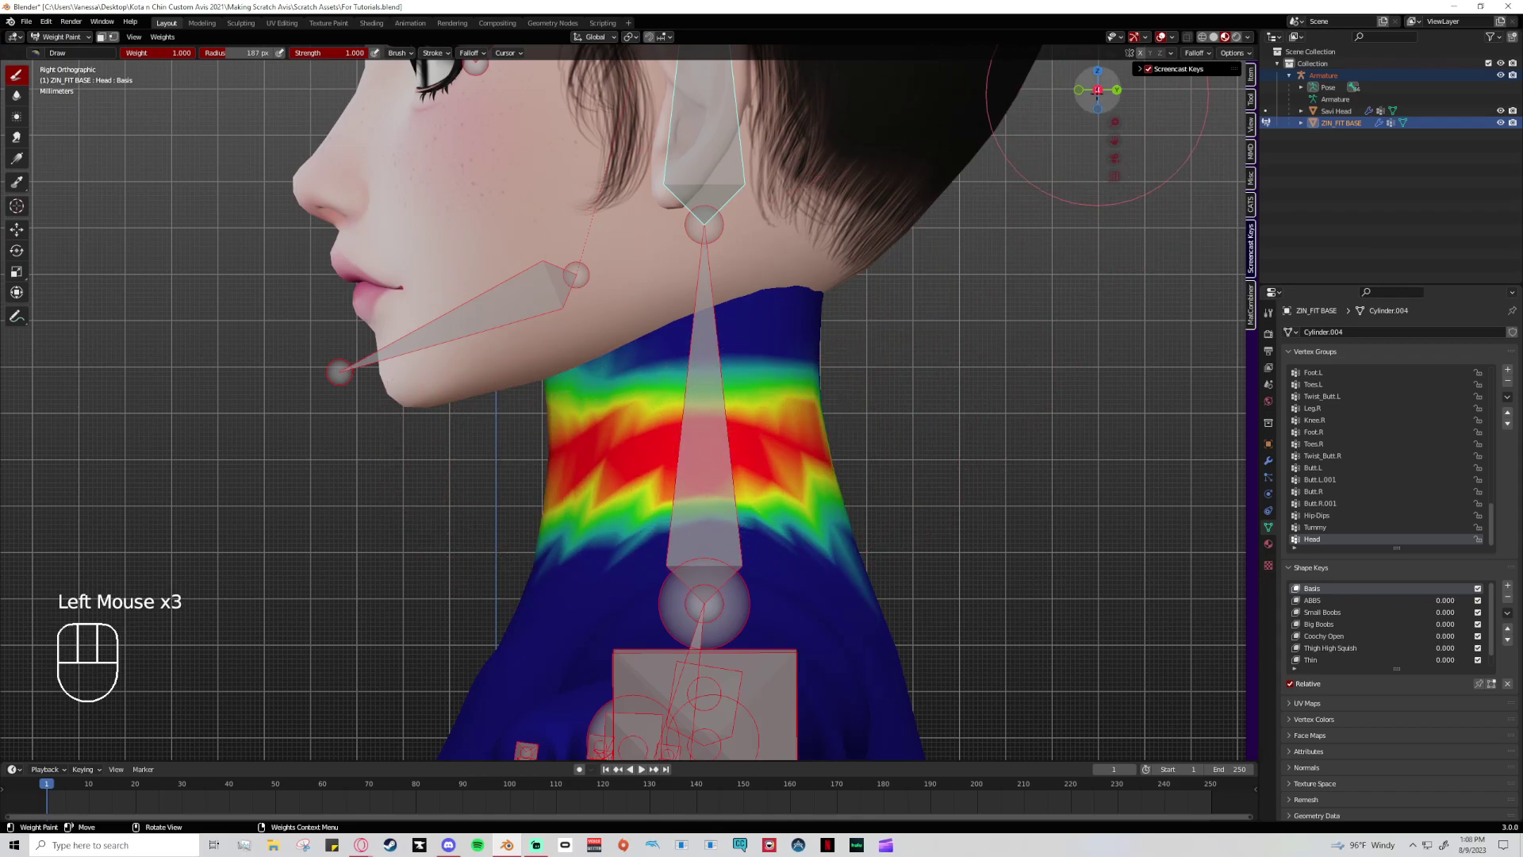
pyautogui.click(1098, 89)
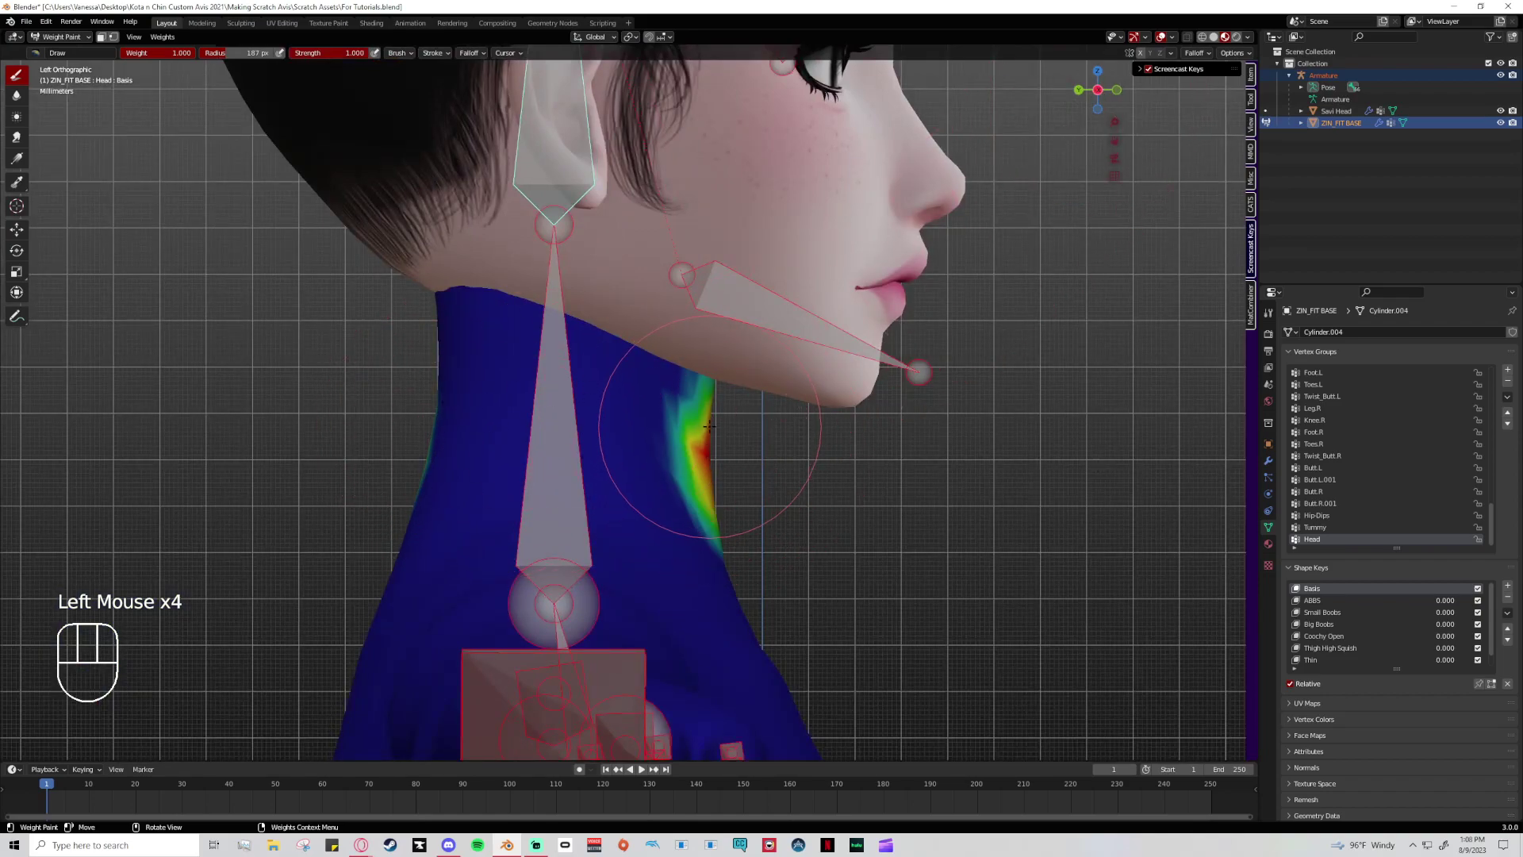
pyautogui.click(415, 522)
pyautogui.moveTo(460, 389); pyautogui.dragTo(494, 482)
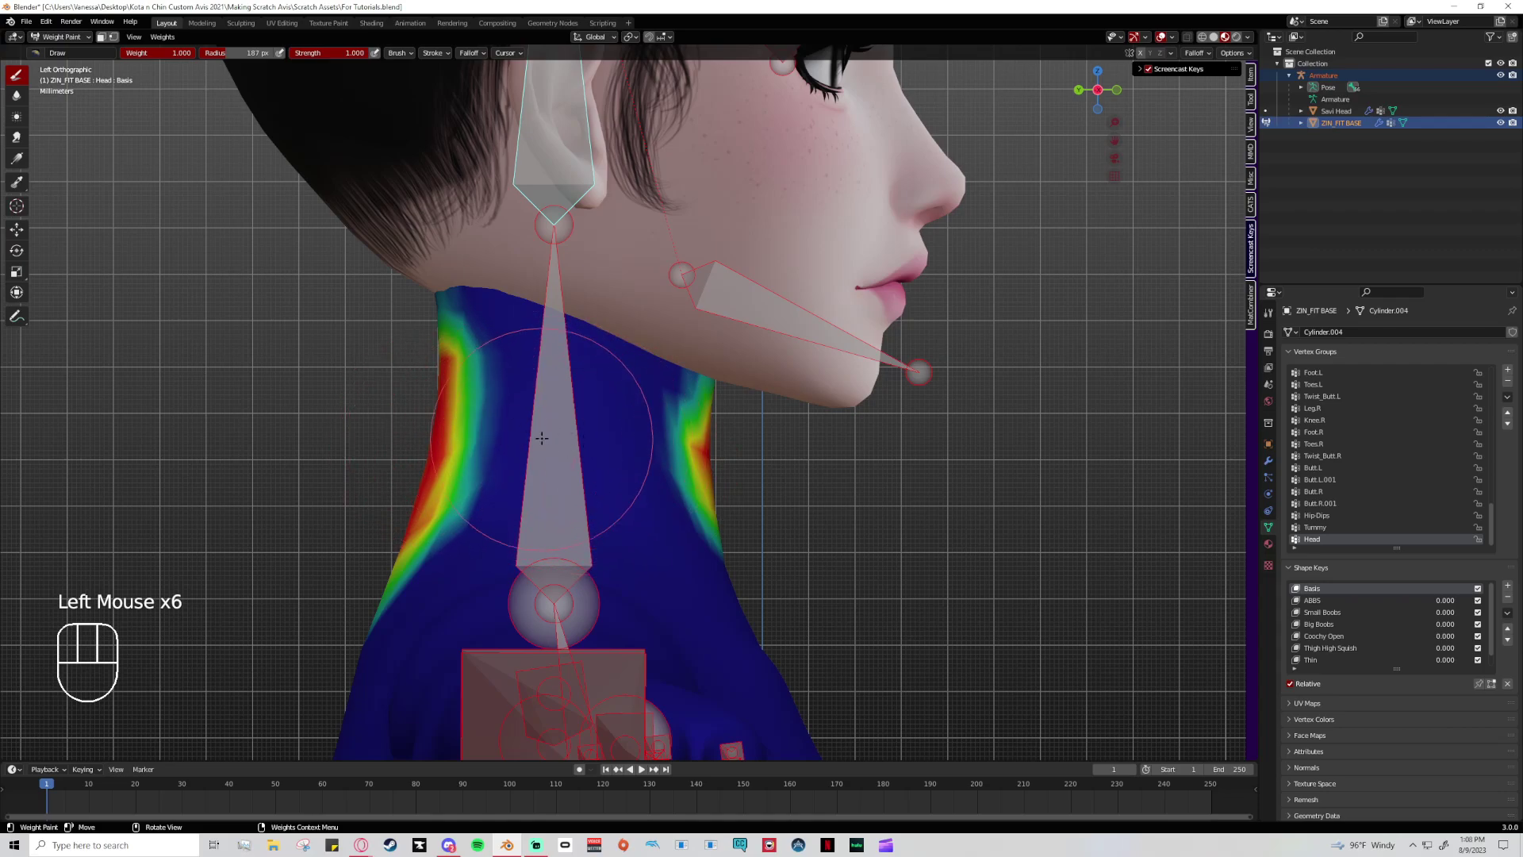
pyautogui.click(1098, 79)
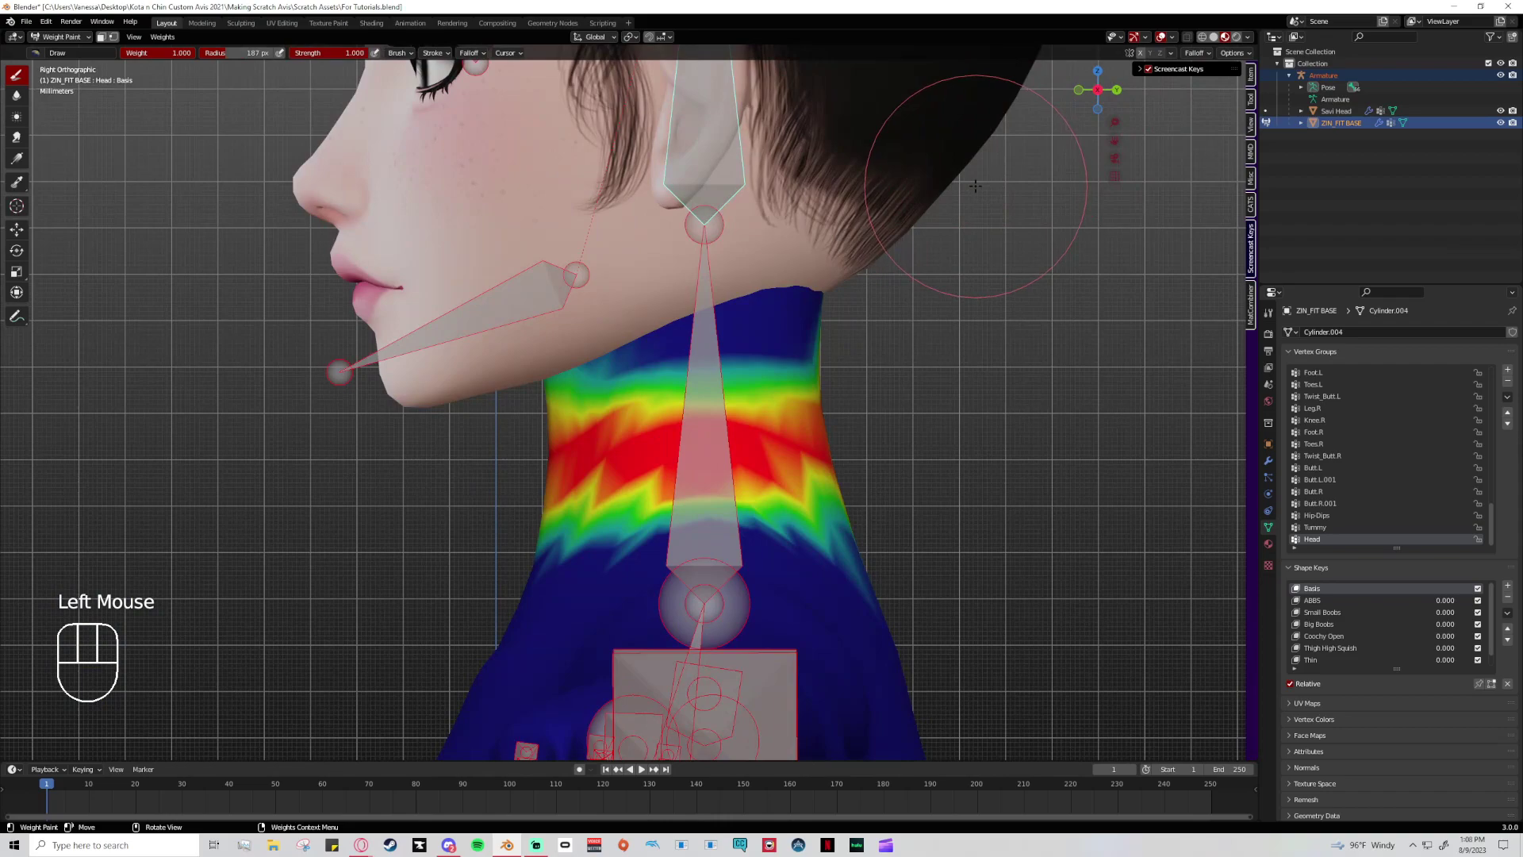
pyautogui.hotkey('ctrl', 'z')
pyautogui.hotkey('ctrl', 'z')
pyautogui.hotkey('ctrl', 'z')
pyautogui.hotkey('ctrl', 'z')
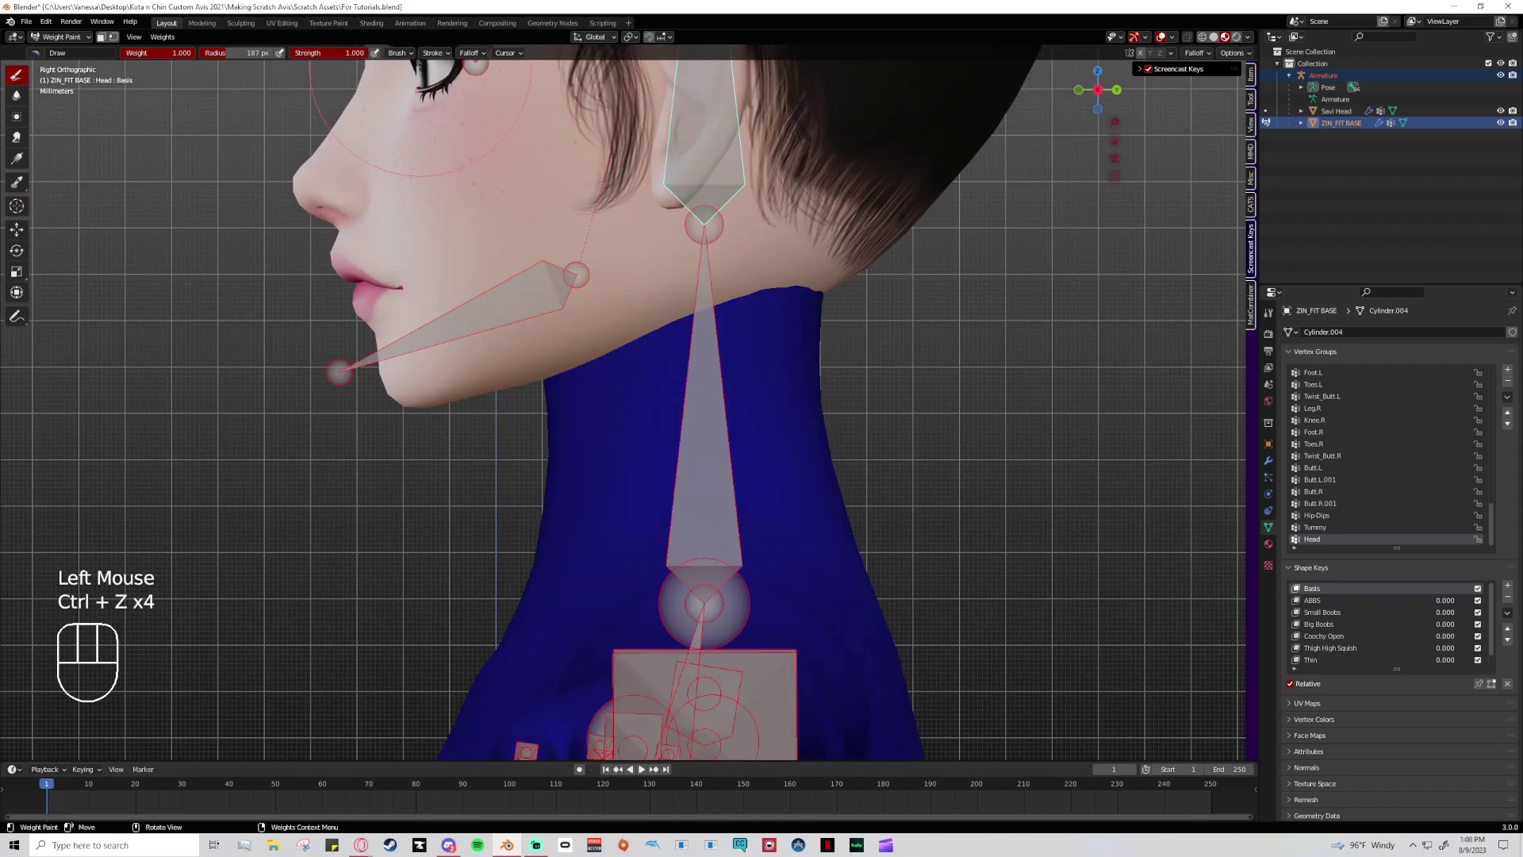
# - Try a Head weight stroke across the neck, check it from the opposite side and undo it
pyautogui.click(472, 53)
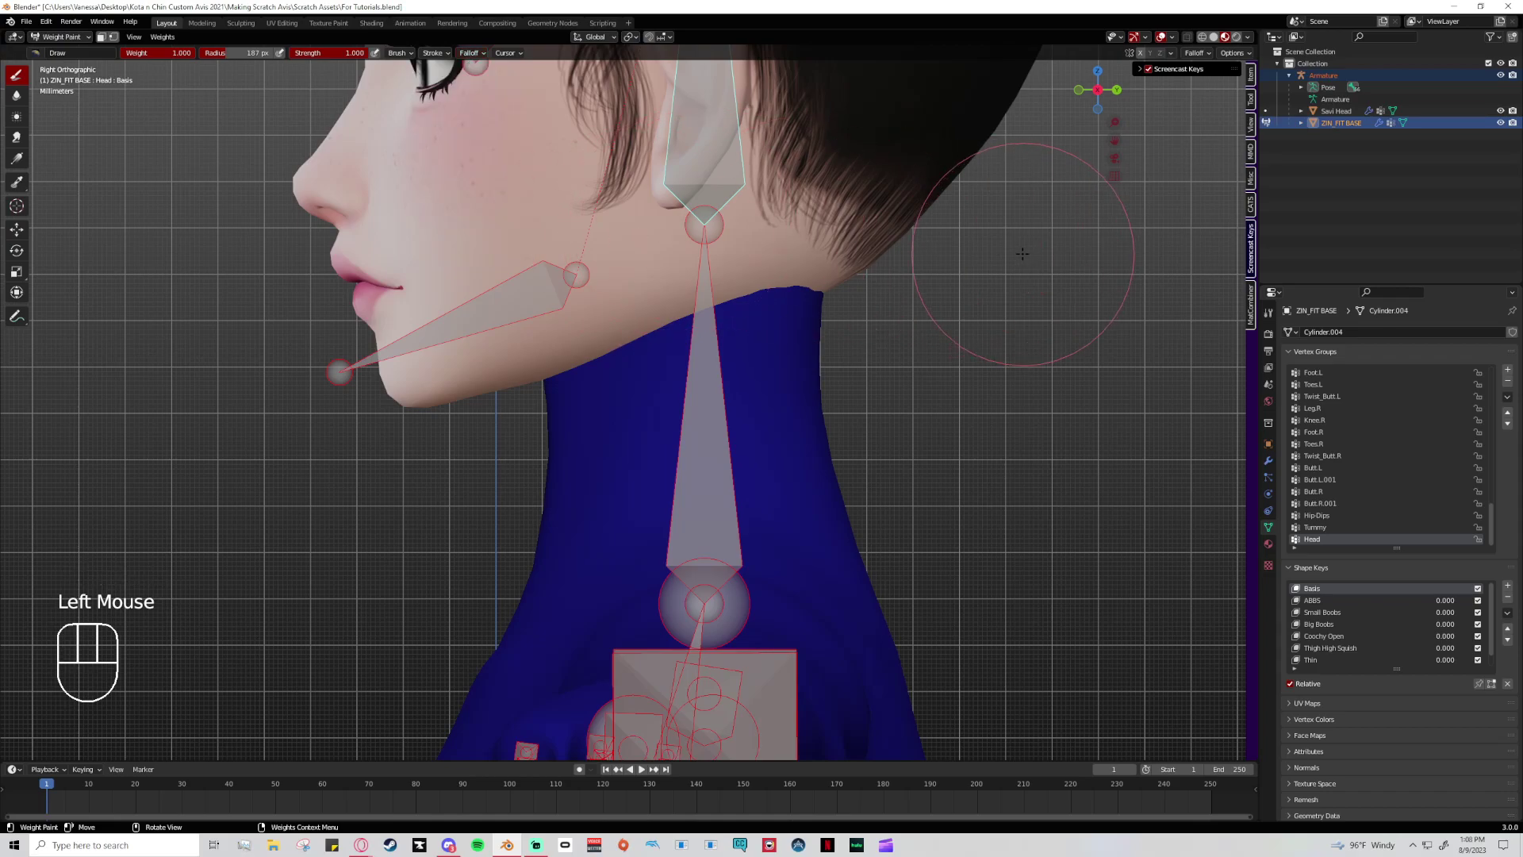
pyautogui.moveTo(563, 416)
pyautogui.mouseDown()
pyautogui.moveTo(837, 355)
pyautogui.moveTo(650, 365)
pyautogui.moveTo(857, 269)
pyautogui.mouseUp()
pyautogui.doubleClick(1098, 90)
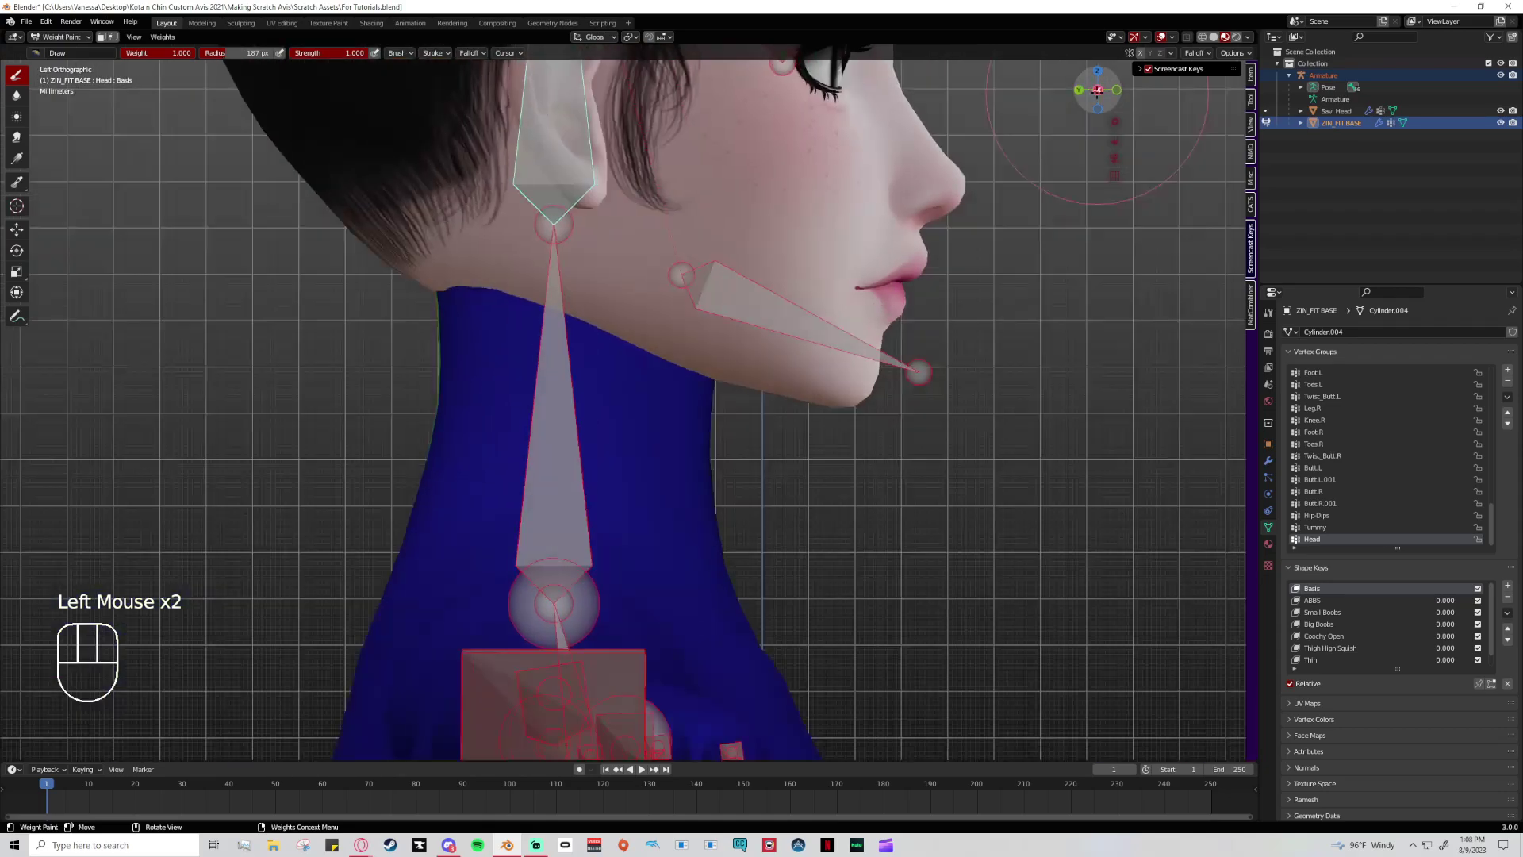
pyautogui.click(480, 54)
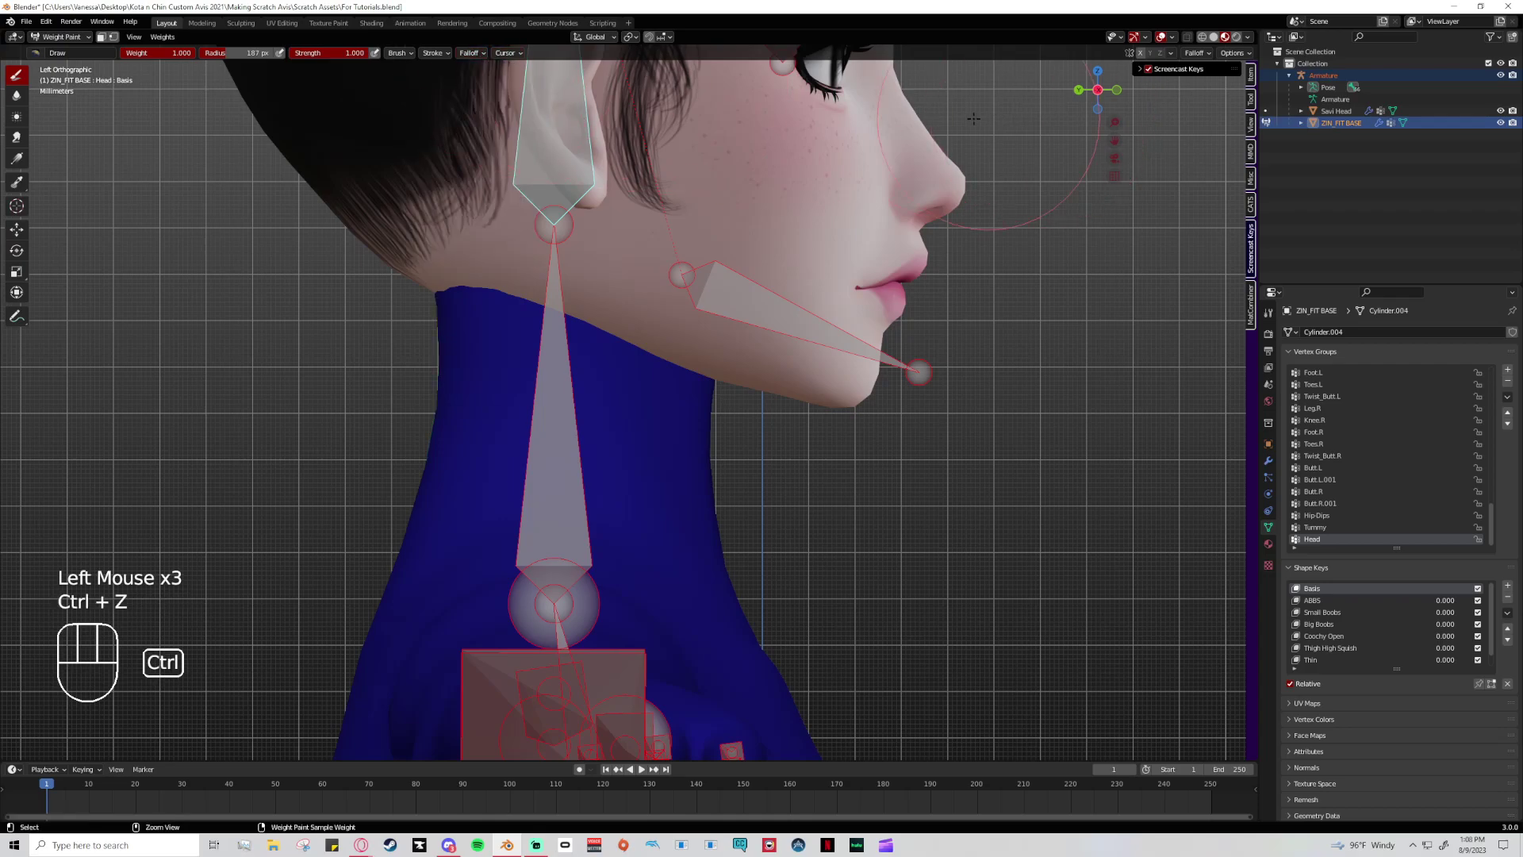
pyautogui.hotkey('ctrl', 'z')
pyautogui.hotkey('ctrl', 'z')
pyautogui.click(1098, 90)
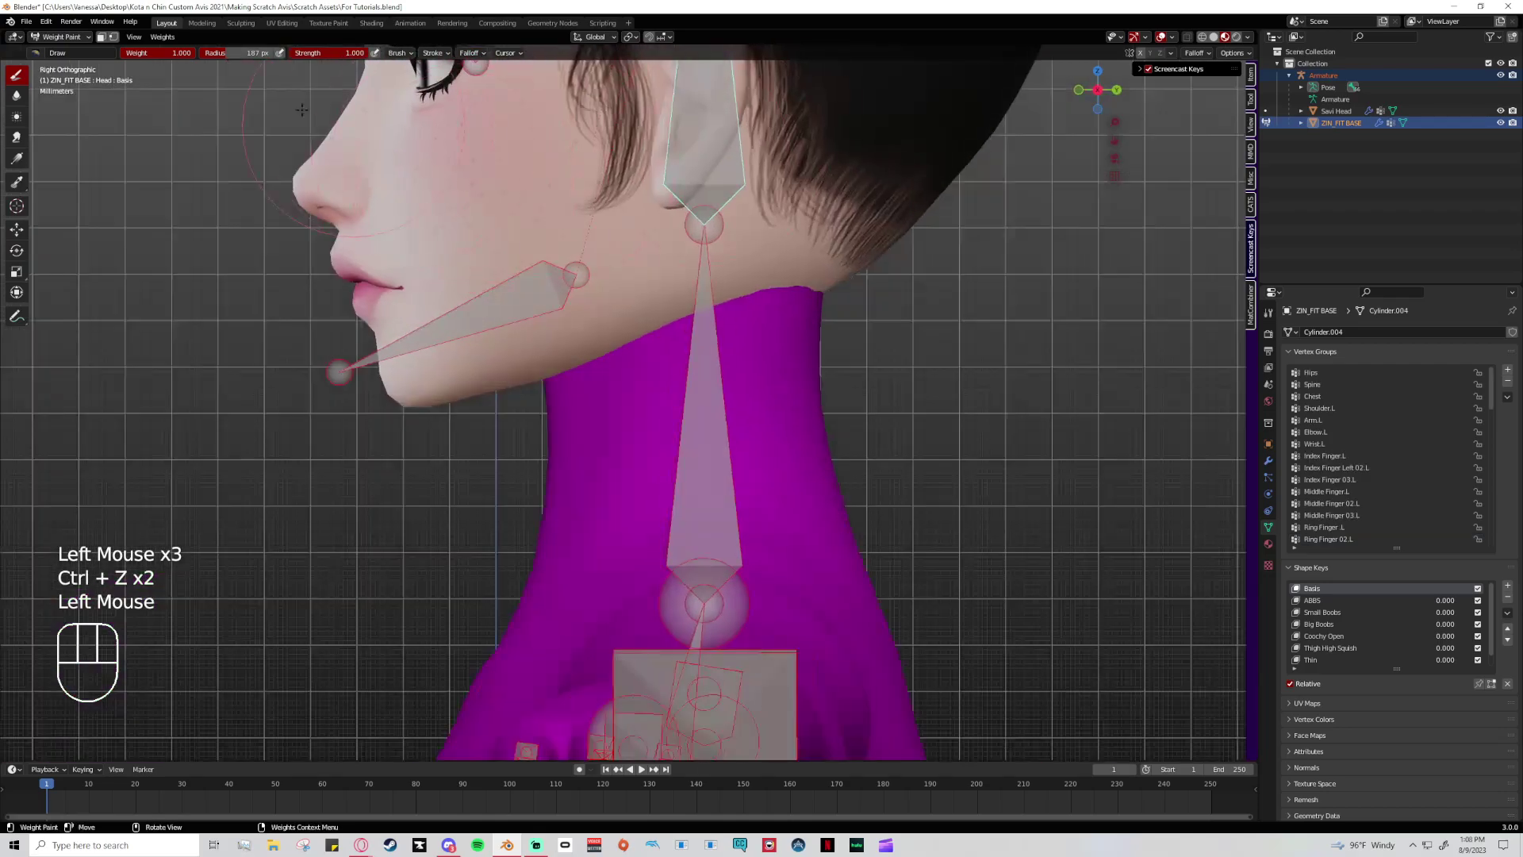
# - Switch to the Add brush and paint Head weight across the upper neck below the jaw
pyautogui.click(35, 52)
pyautogui.click(35, 53)
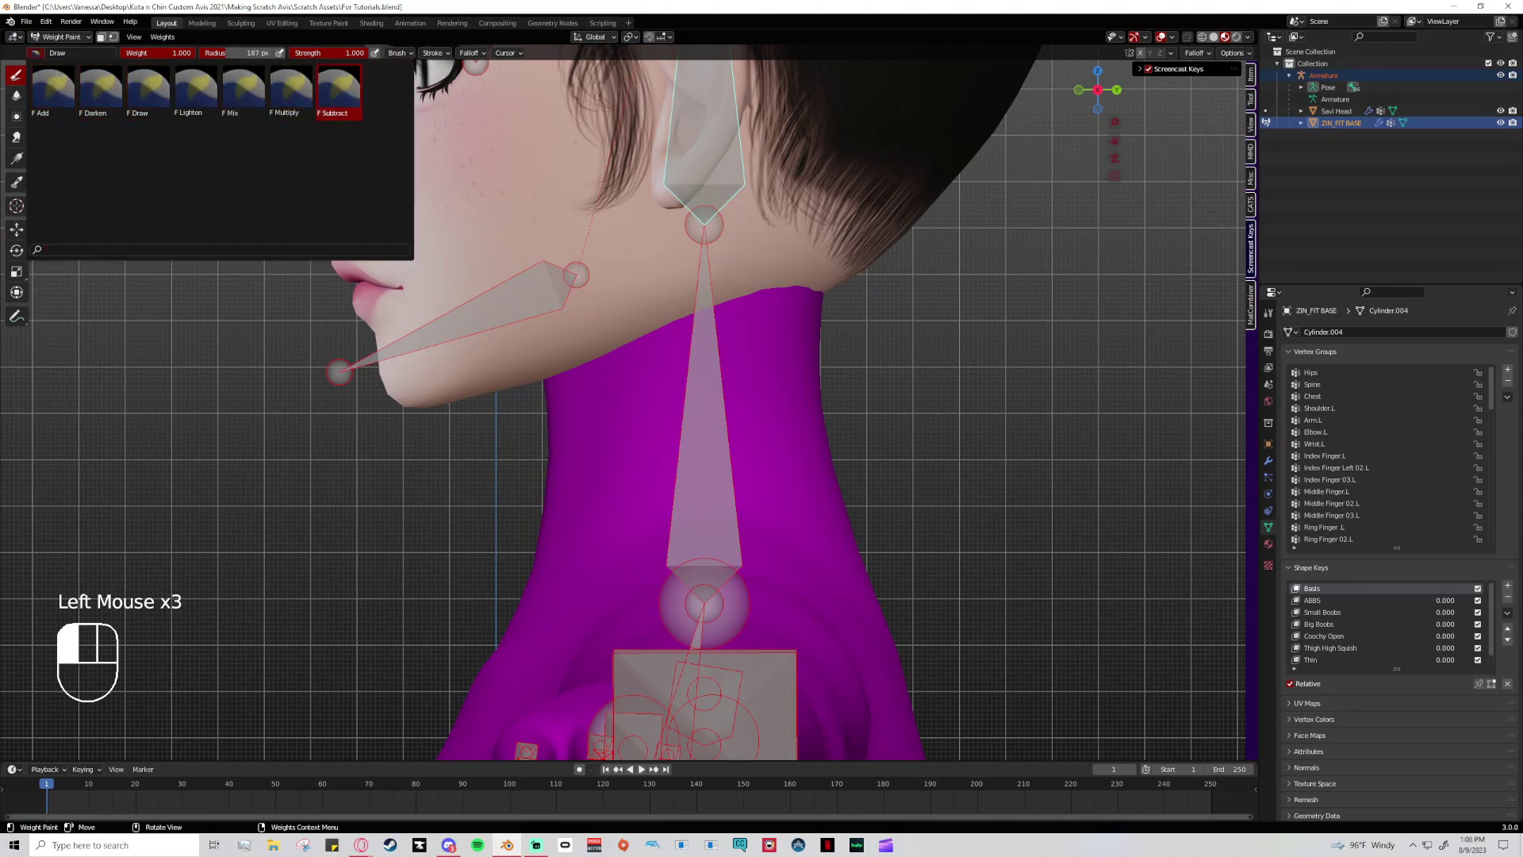
pyautogui.click(53, 91)
pyautogui.click(694, 299)
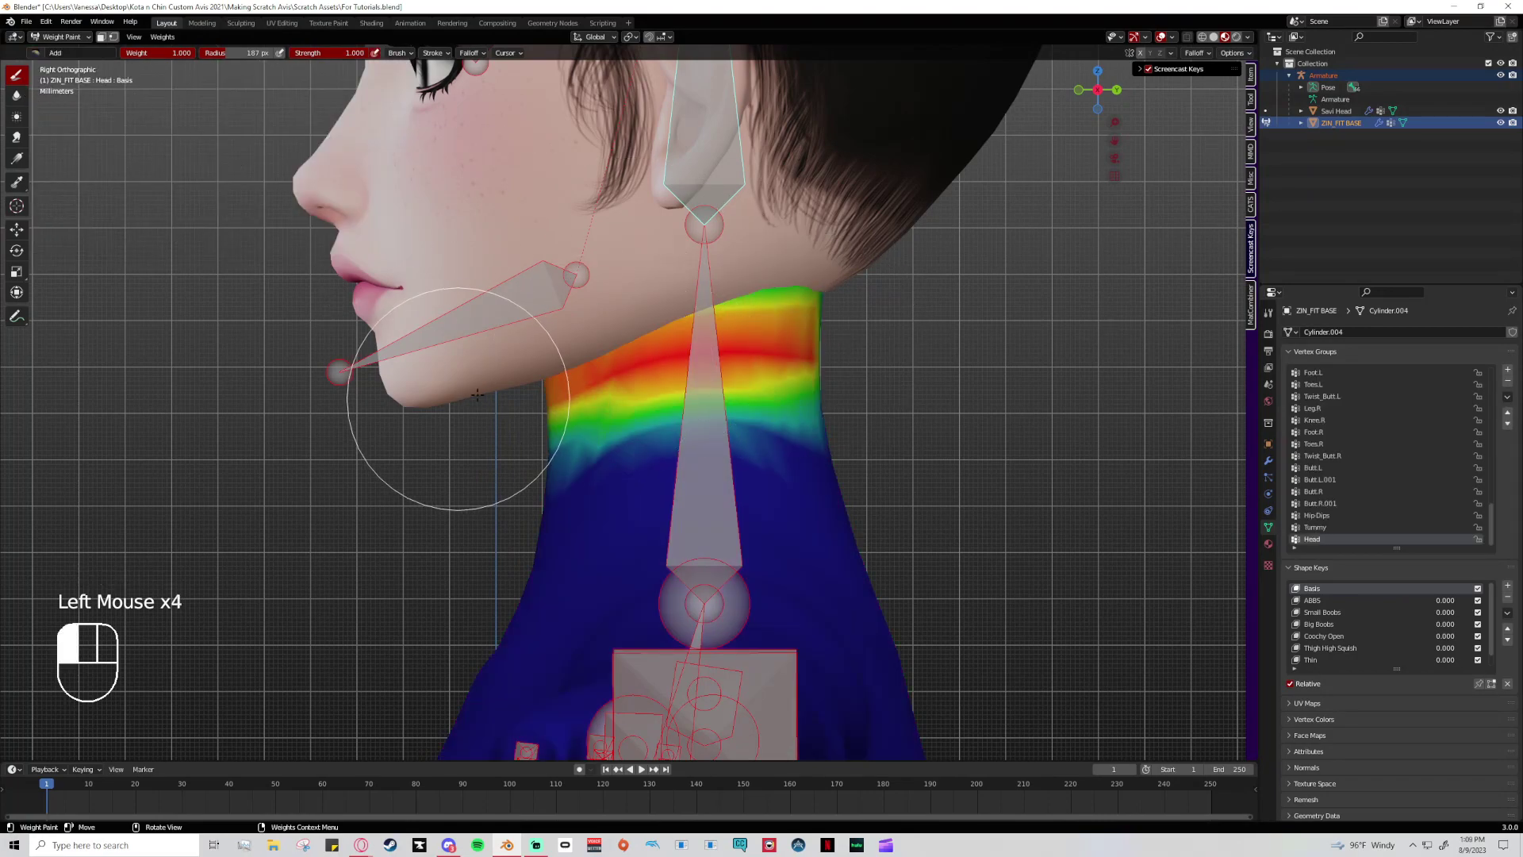
# - Try the Subtract brush on the painted upper neck and undo its strokes
pyautogui.click(35, 52)
pyautogui.click(338, 87)
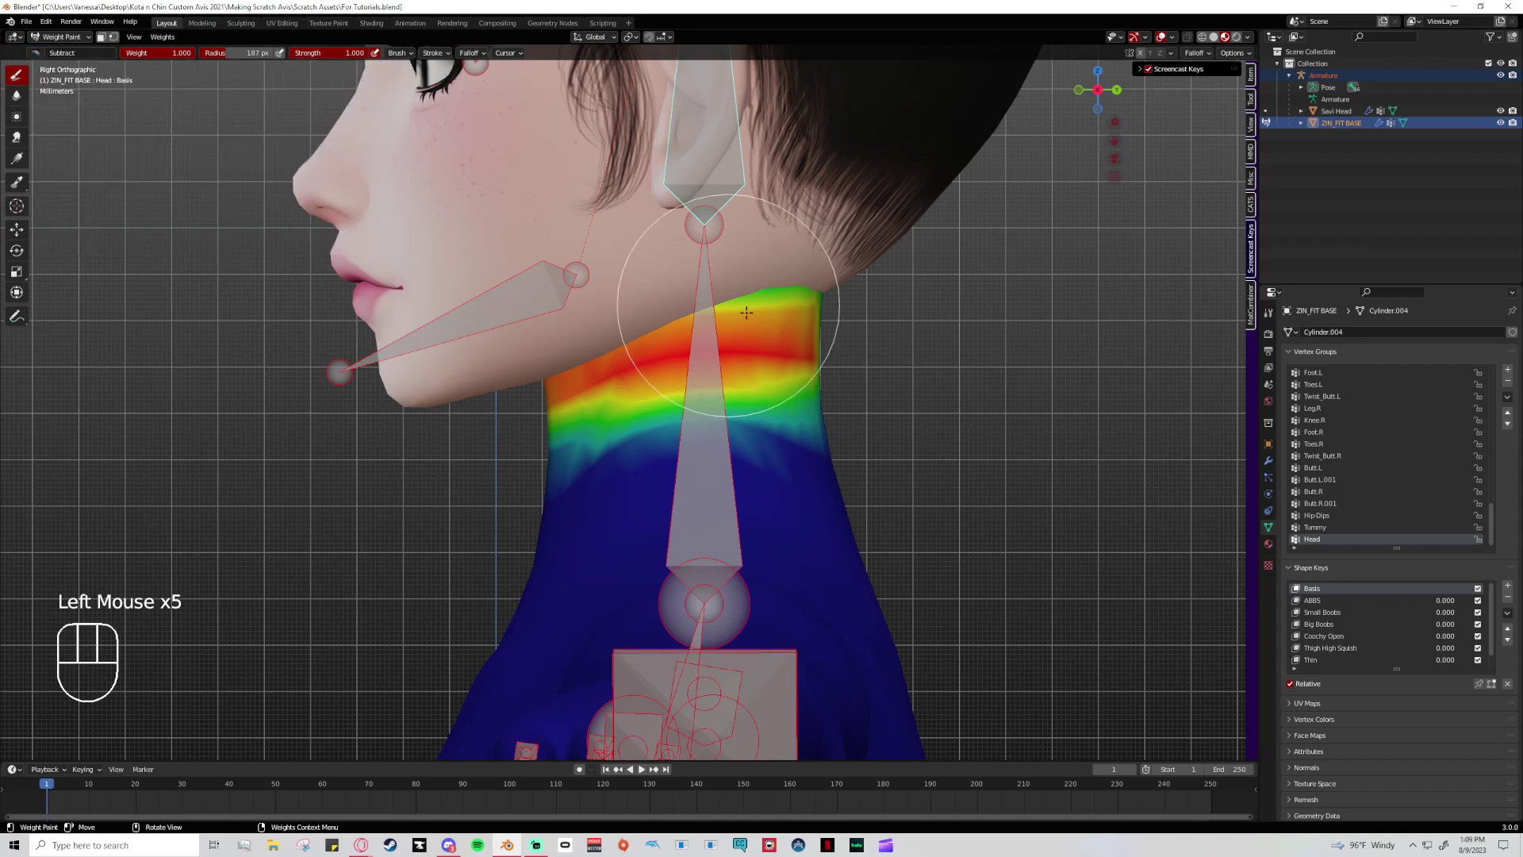
pyautogui.moveTo(746, 333); pyautogui.dragTo(517, 417)
pyautogui.moveTo(793, 373); pyautogui.dragTo(646, 373)
pyautogui.hotkey('ctrl', 'z')
pyautogui.hotkey('ctrl', 'z')
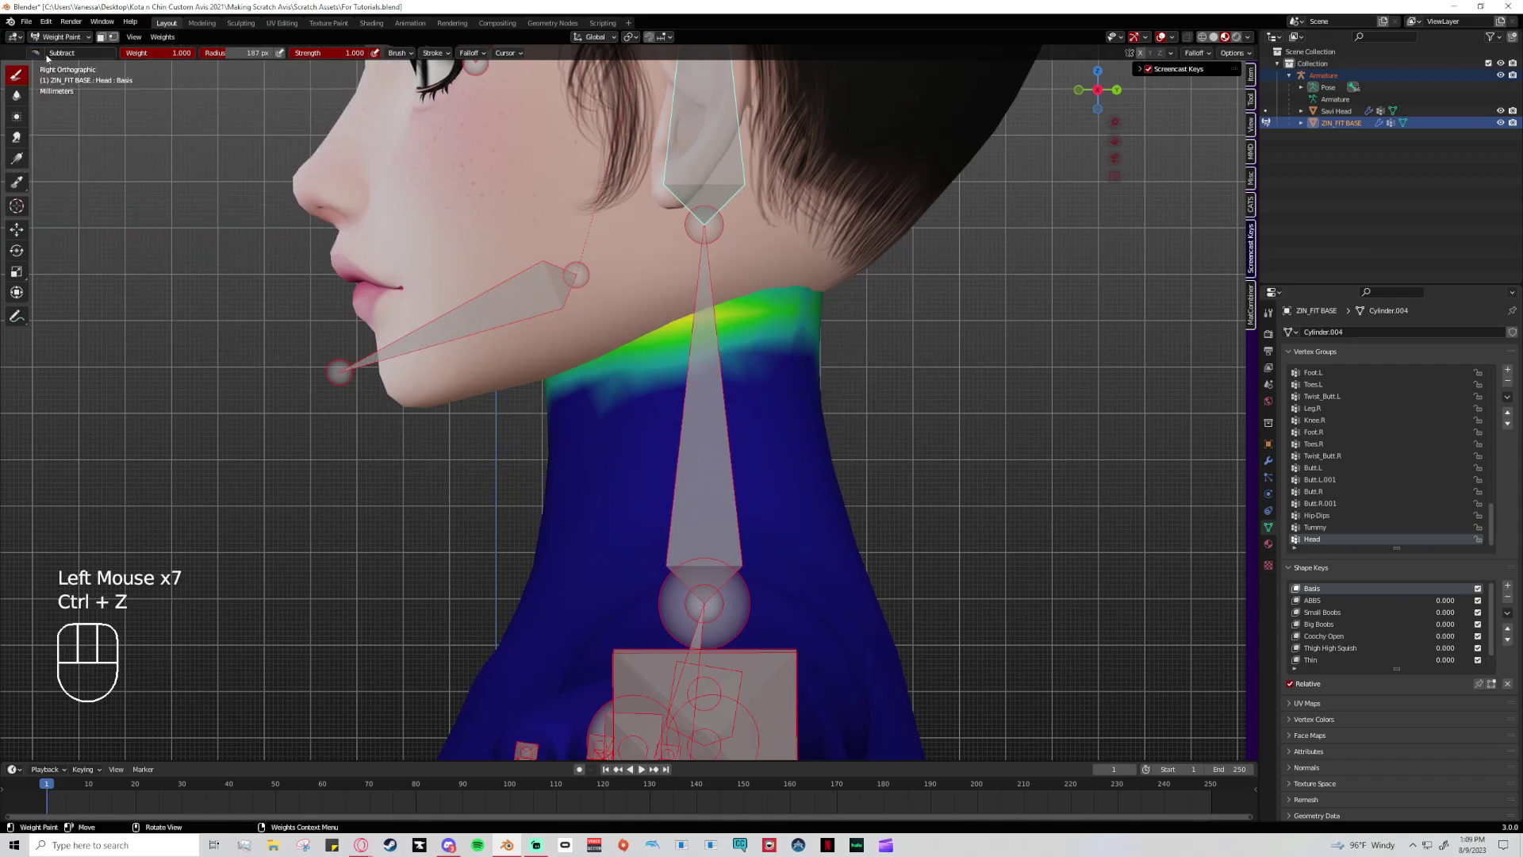
# - Try the Multiply brush on the front of the neck and undo its strokes
pyautogui.click(35, 52)
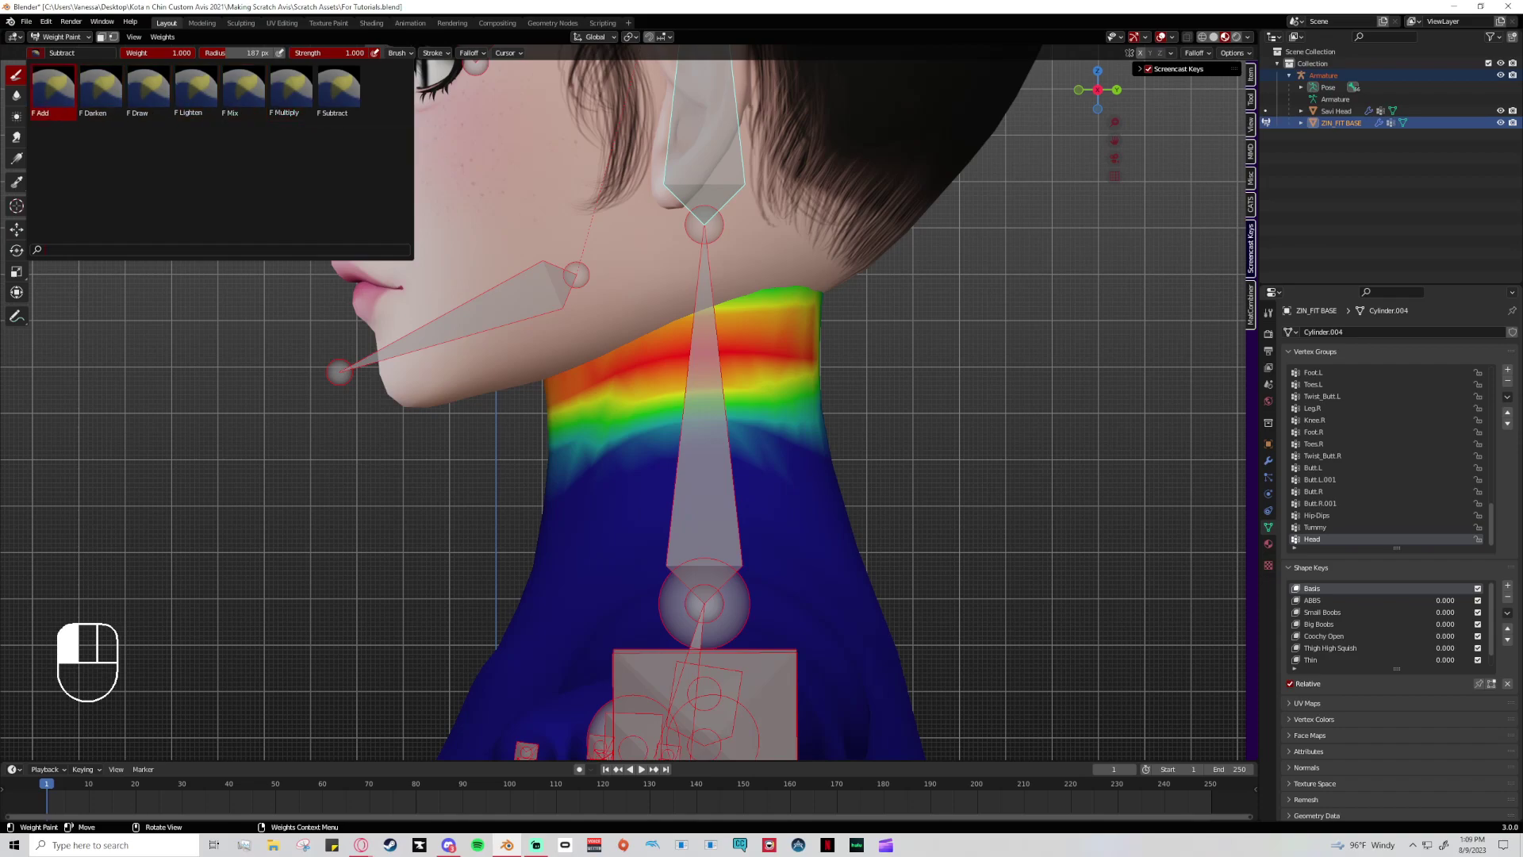
pyautogui.click(291, 91)
pyautogui.click(588, 500)
pyautogui.click(555, 507)
pyautogui.click(544, 469)
pyautogui.click(544, 469)
pyautogui.hotkey('ctrl', 'z')
pyautogui.hotkey('ctrl', 'z')
pyautogui.hotkey('ctrl', 'z')
# - Return to the Add brush and undo all the remaining Head weight strokes on the neck
pyautogui.click(35, 53)
pyautogui.click(71, 115)
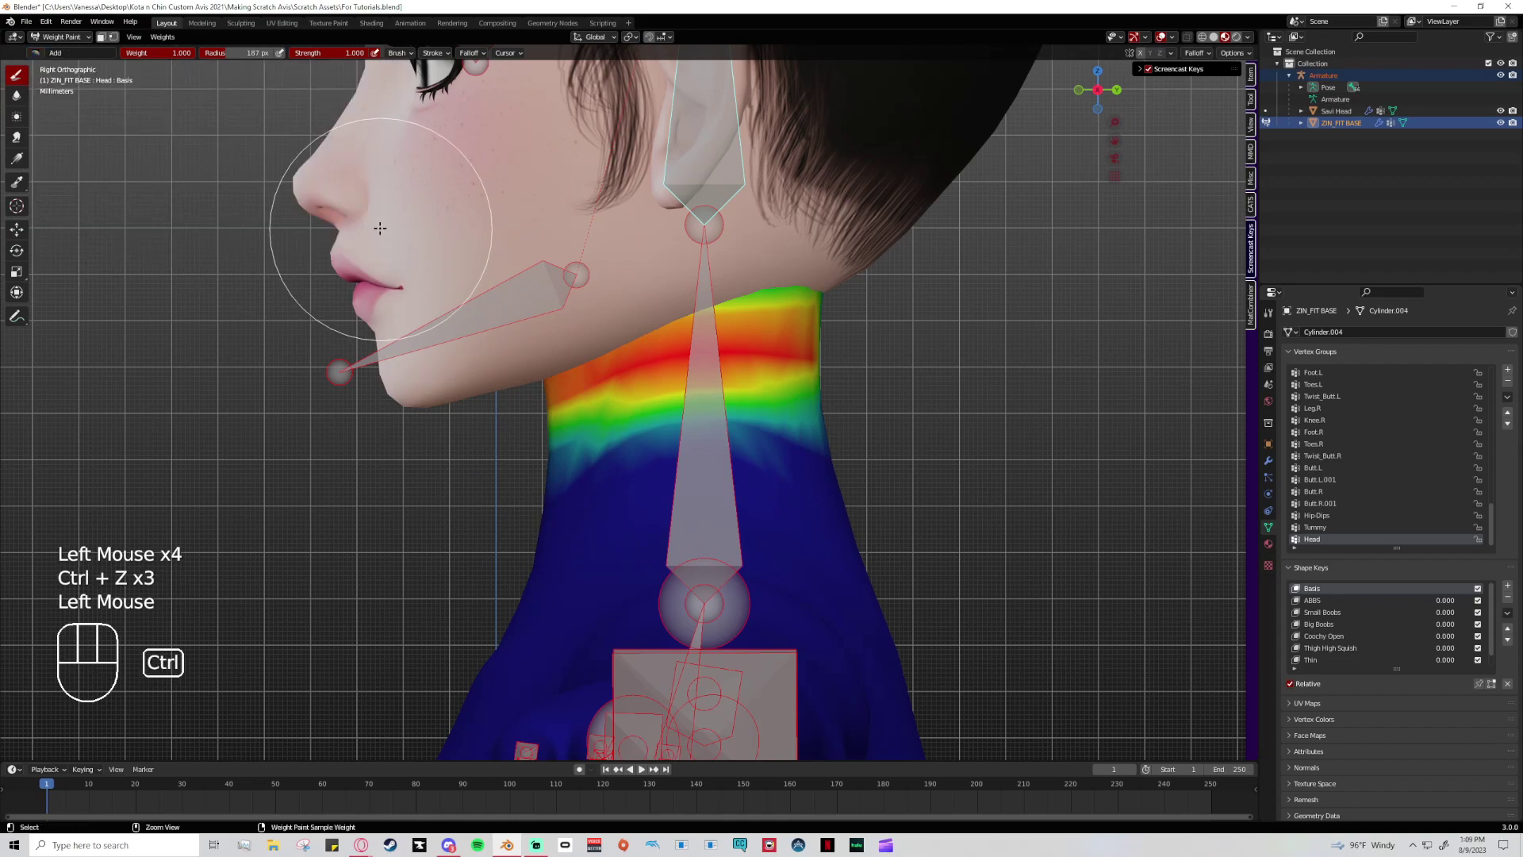
pyautogui.hotkey('ctrl', 'z')
pyautogui.hotkey('ctrl', 'z')
pyautogui.hotkey('ctrl', 'z')
pyautogui.hotkey('ctrl', 'z')
pyautogui.hotkey('ctrl', 'z')
pyautogui.hotkey('ctrl', 'z')
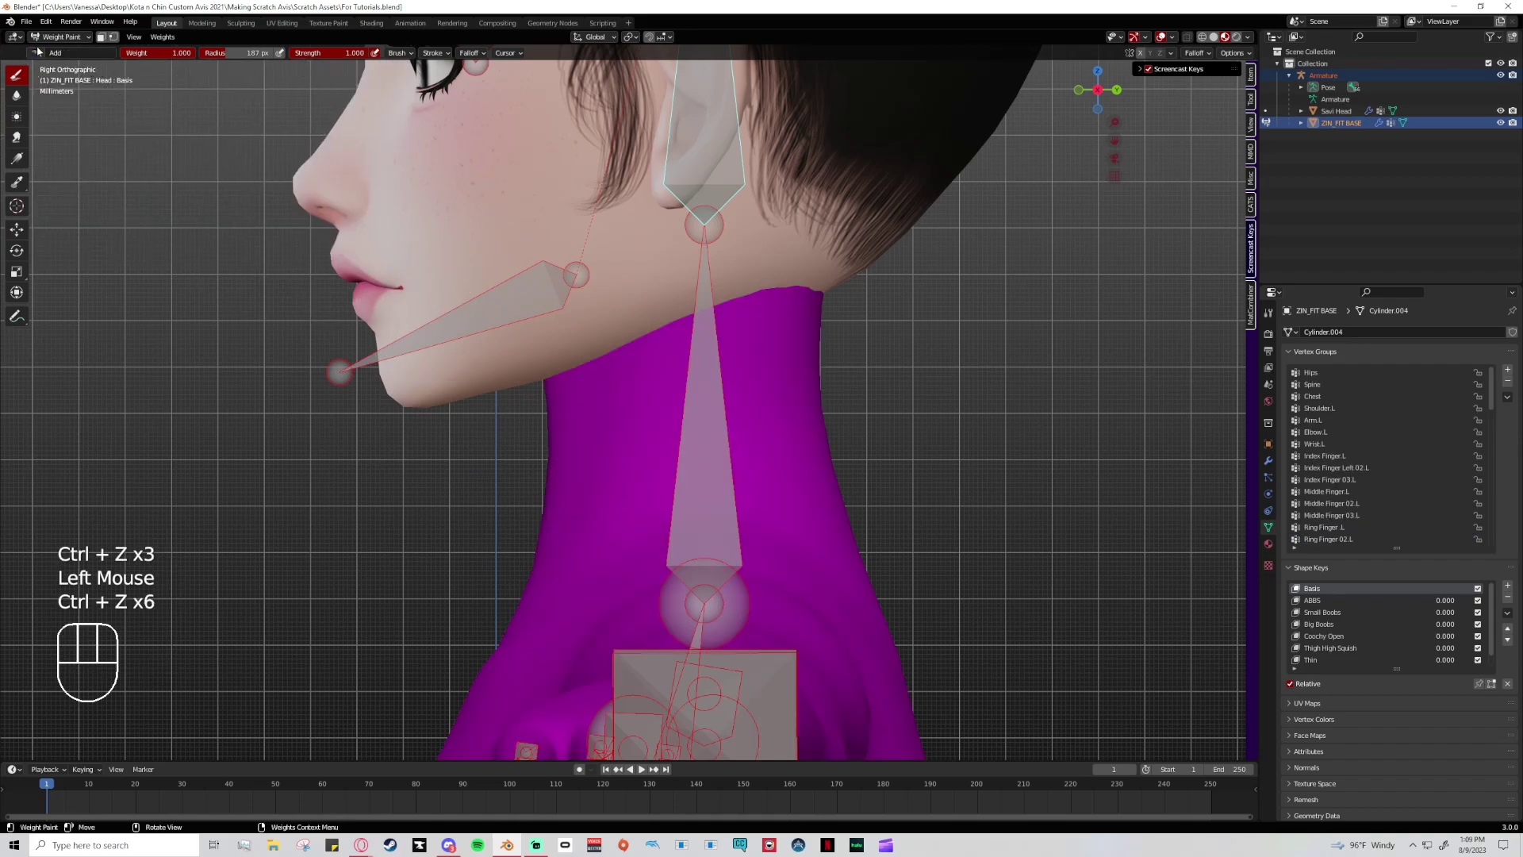
# - Set the brush's falloff shape to Projected and paint Head weight over the upper and middle neck
pyautogui.click(470, 53)
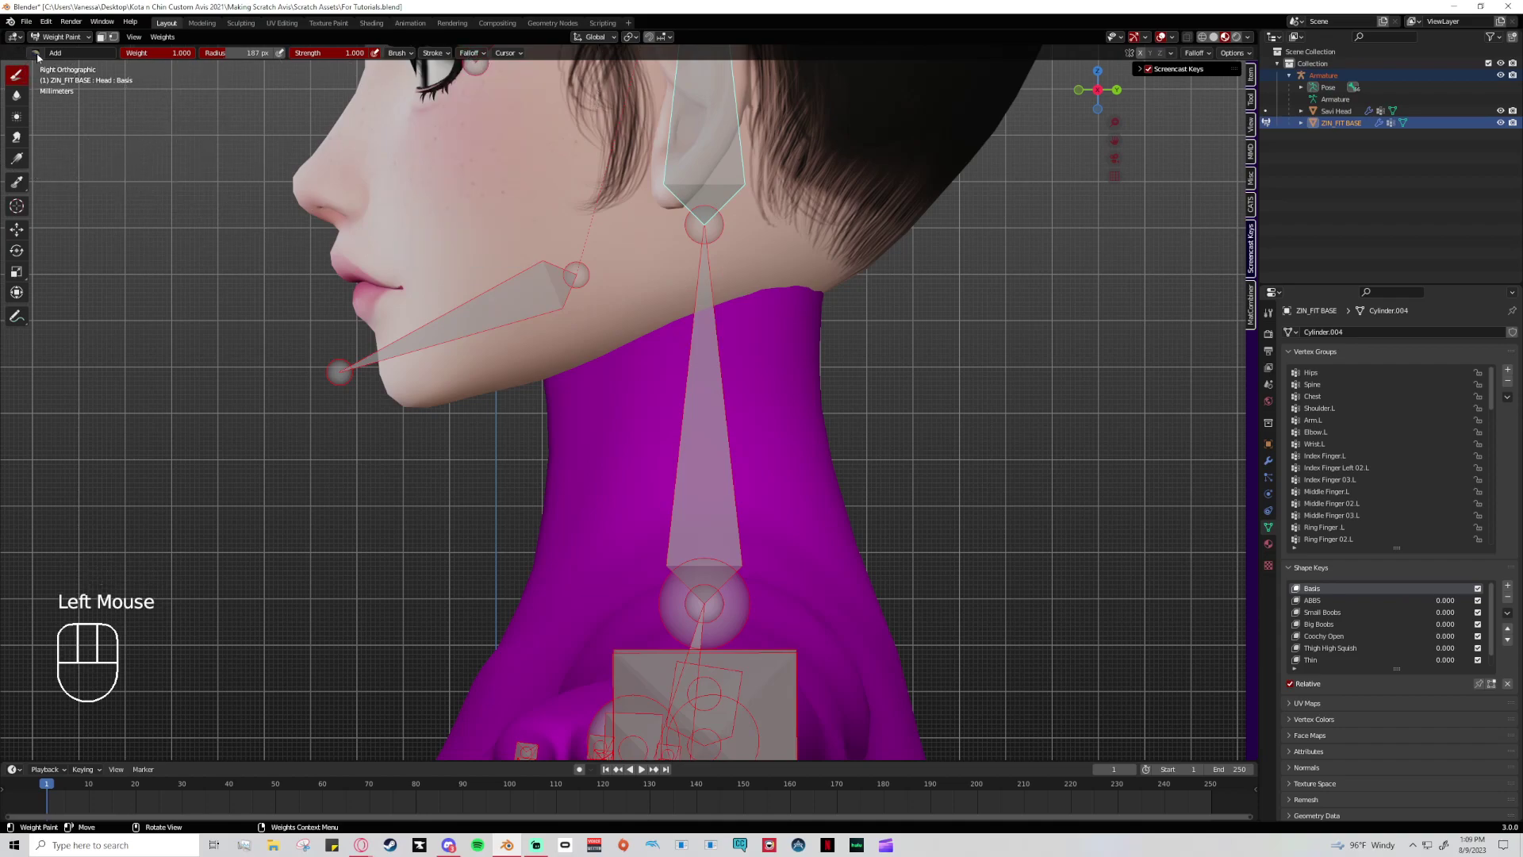
pyautogui.click(471, 54)
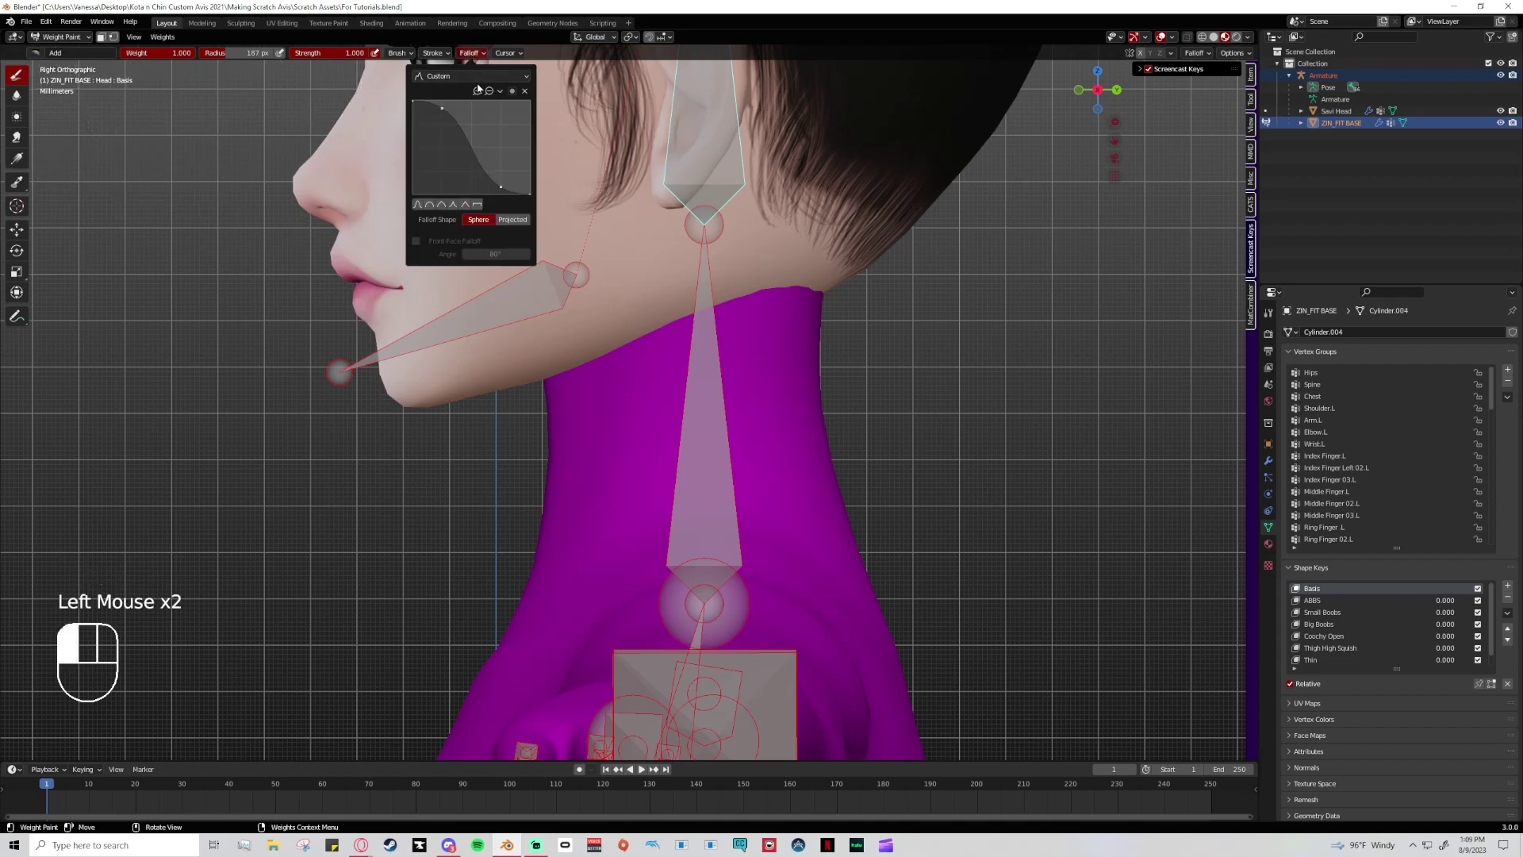
pyautogui.click(512, 221)
pyautogui.moveTo(752, 433)
pyautogui.mouseDown()
pyautogui.moveTo(485, 479)
pyautogui.moveTo(749, 424)
pyautogui.moveTo(899, 362)
pyautogui.moveTo(851, 418)
pyautogui.moveTo(675, 420)
pyautogui.moveTo(673, 389)
pyautogui.moveTo(636, 375)
pyautogui.moveTo(847, 311)
pyautogui.moveTo(576, 325)
pyautogui.mouseUp()
pyautogui.moveTo(815, 306); pyautogui.dragTo(537, 401)
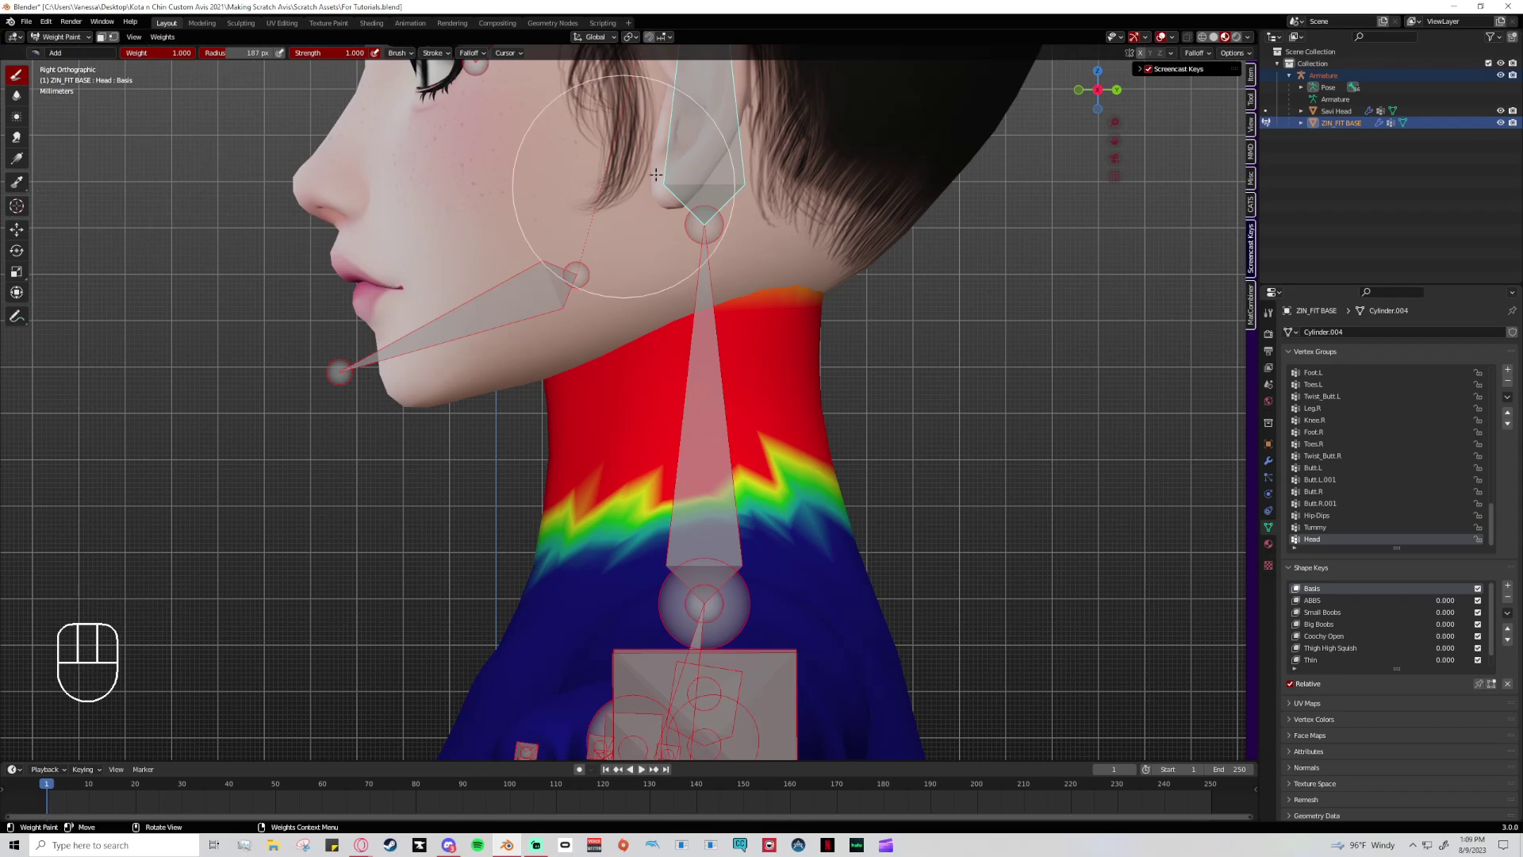
# - Fill the neck's upper edge with Head weight from the left view and check the weights from both sides and the front
pyautogui.click(1098, 90)
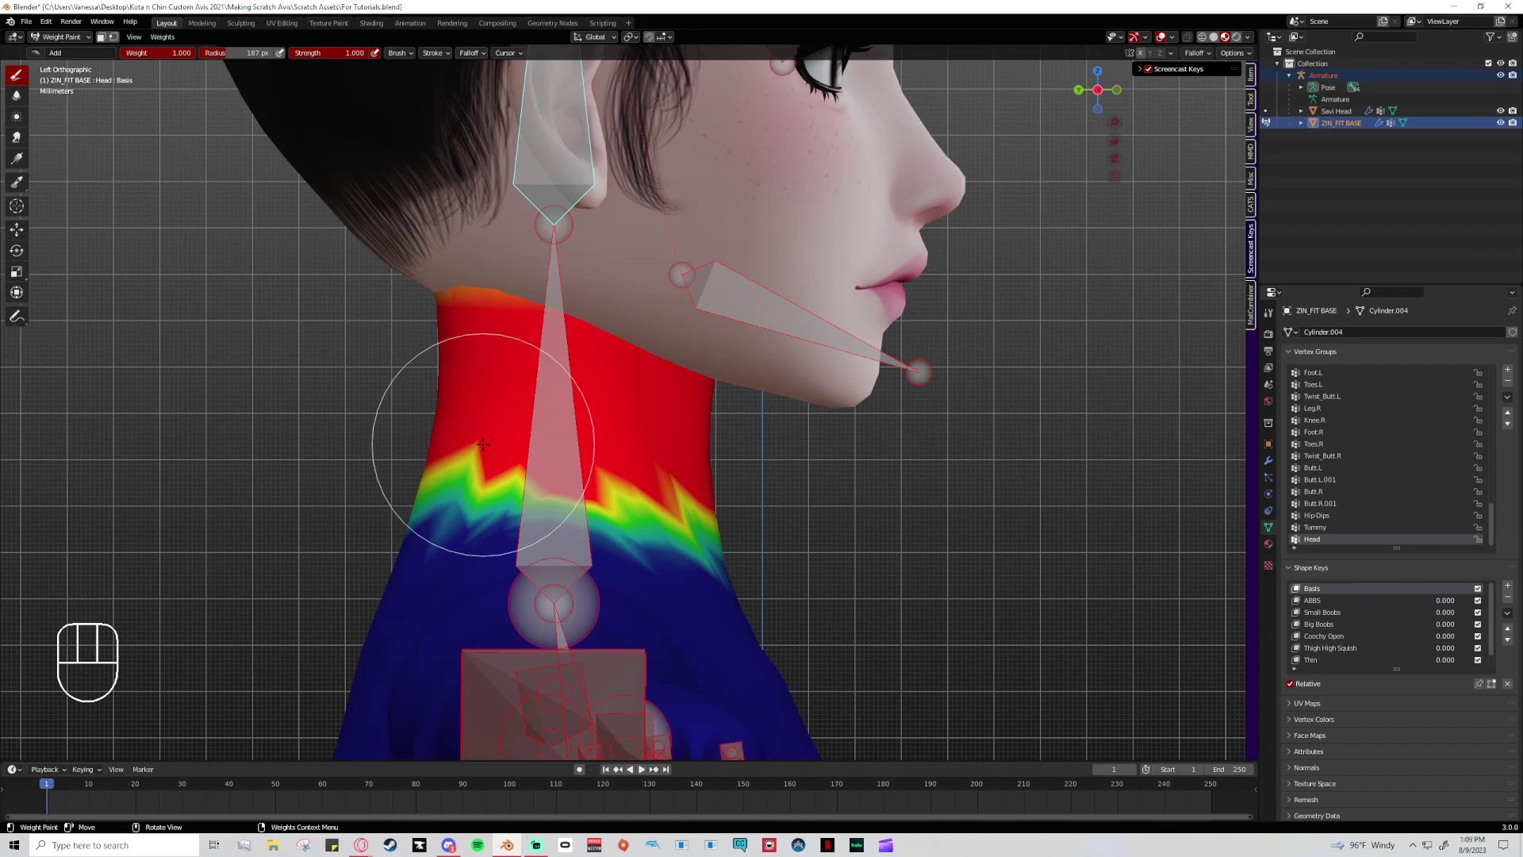
pyautogui.moveTo(435, 299); pyautogui.dragTo(541, 277)
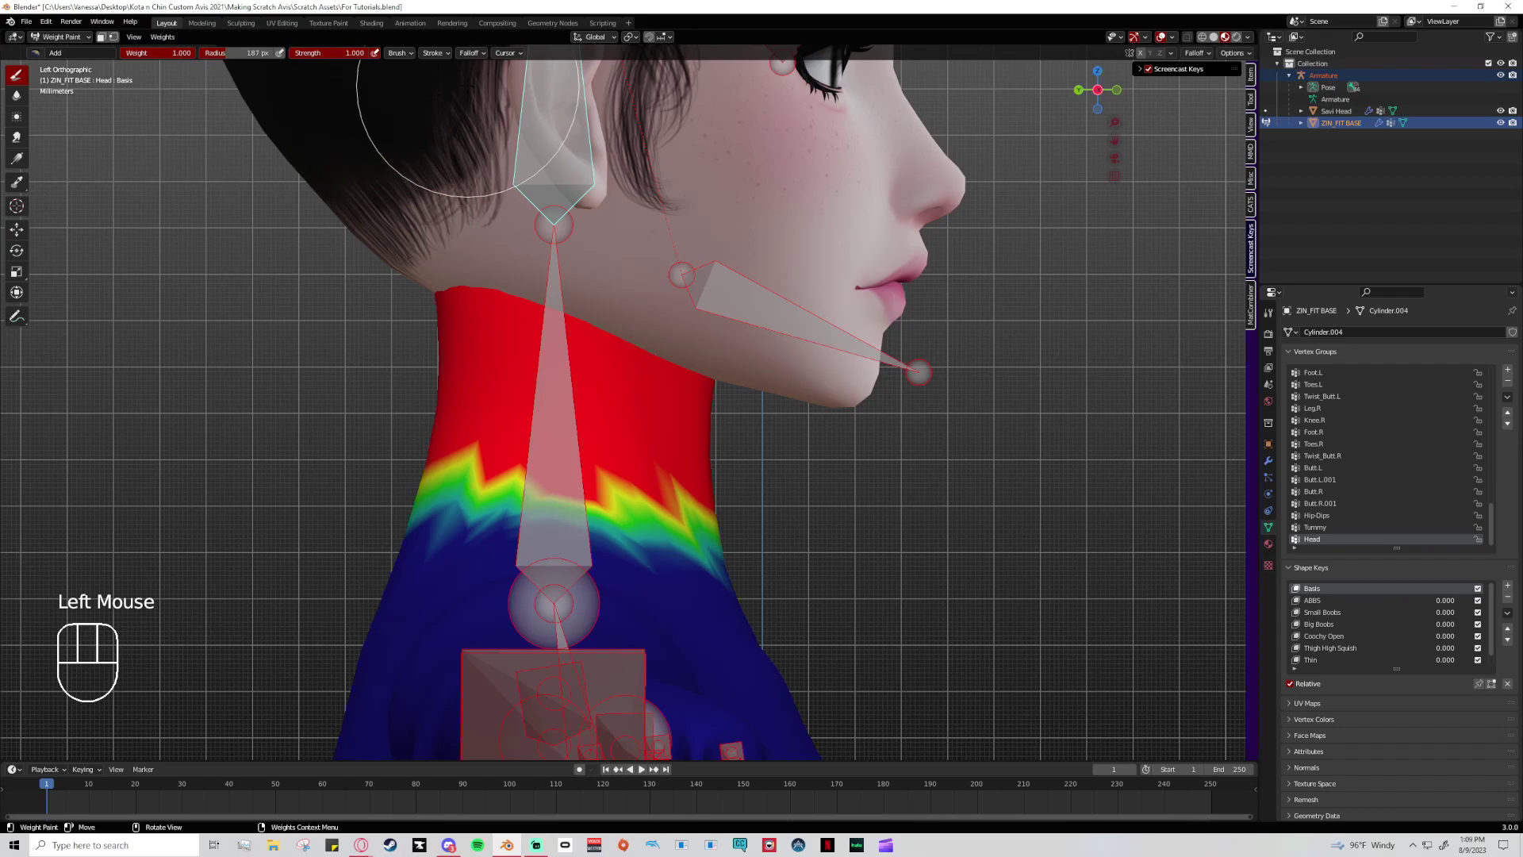
pyautogui.click(471, 52)
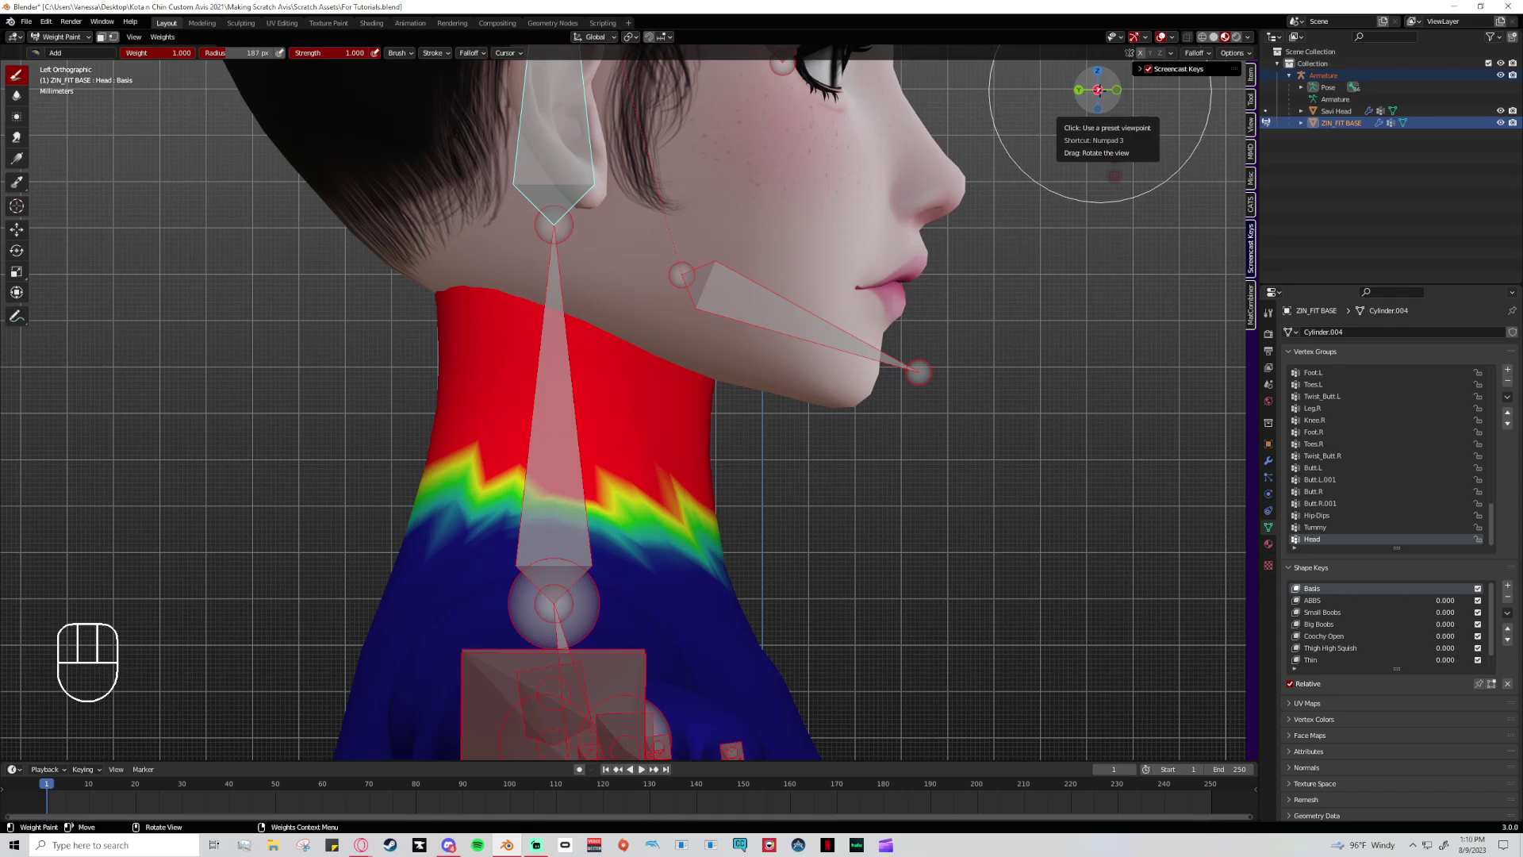
pyautogui.click(1098, 90)
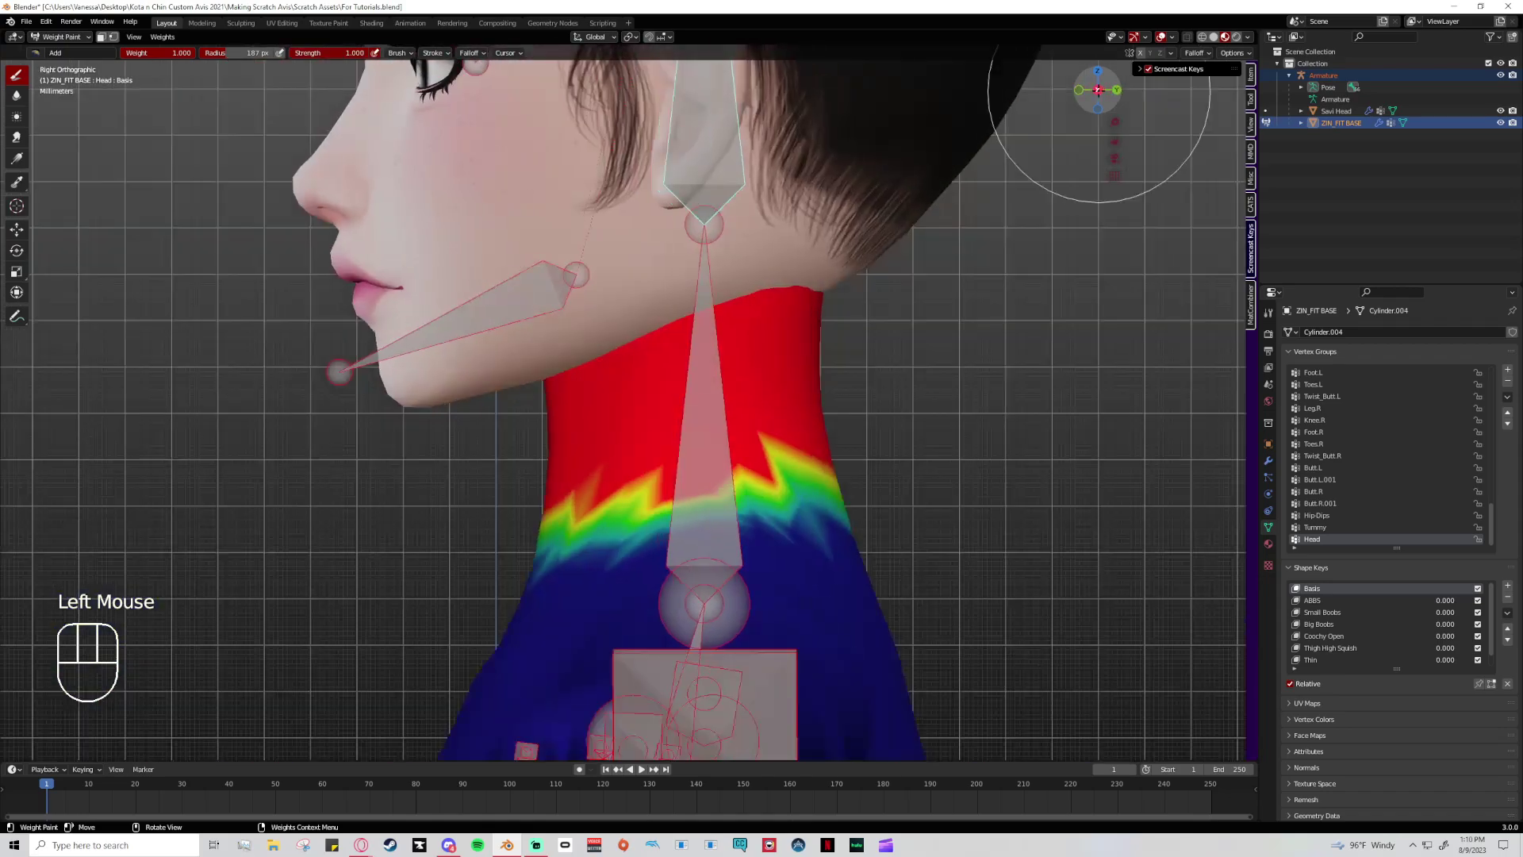
pyautogui.click(1098, 89)
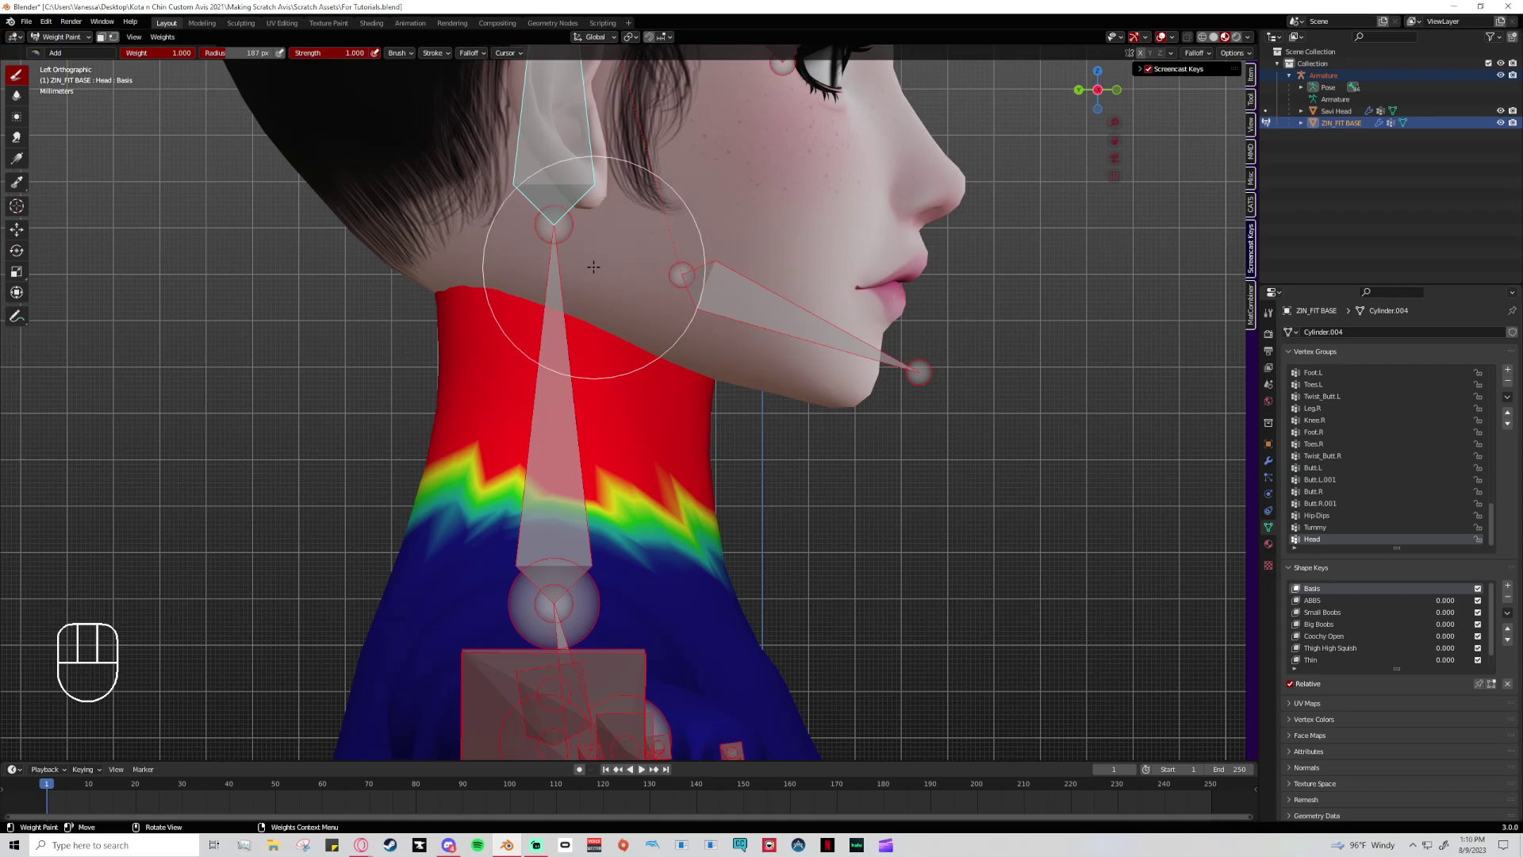
pyautogui.moveTo(333, 595)
pyautogui.mouseDown()
pyautogui.moveTo(658, 632)
pyautogui.moveTo(381, 666)
pyautogui.mouseUp()
pyautogui.doubleClick(1100, 91)
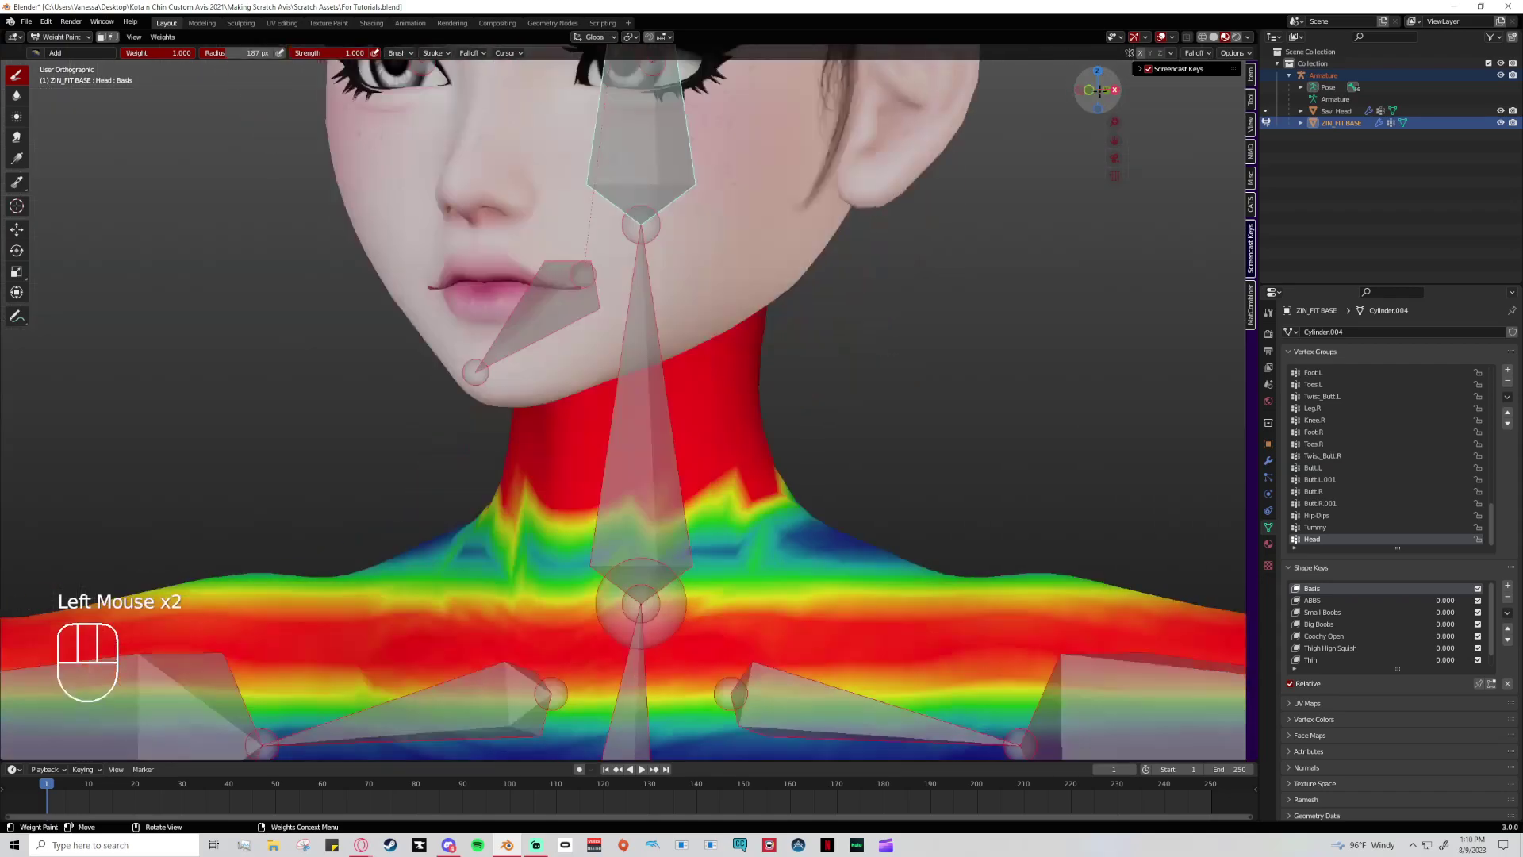
# - Undo all the Head weight strokes made with the Projected falloff
pyautogui.hotkey('ctrl', 'z')
pyautogui.hotkey('ctrl', 'z')
pyautogui.hotkey('ctrl', 'z')
pyautogui.hotkey('ctrl', 'z')
pyautogui.hotkey('ctrl', 'z')
pyautogui.hotkey('ctrl', 'z')
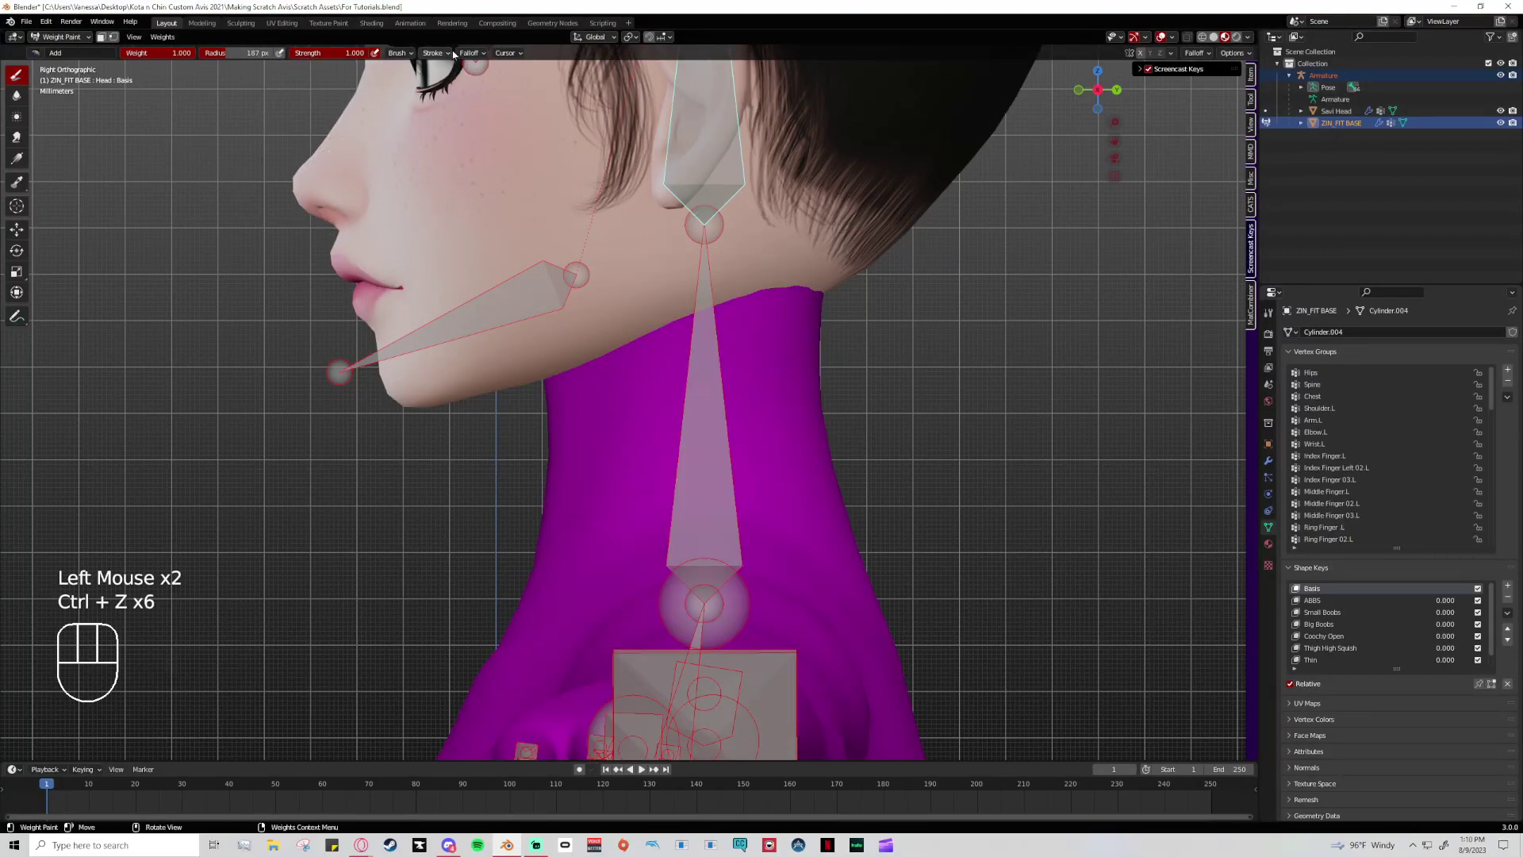
# - Try a single Head weight dab on the middle of the neck's side, check it from other angles and undo it
pyautogui.click(472, 53)
pyautogui.click(704, 422)
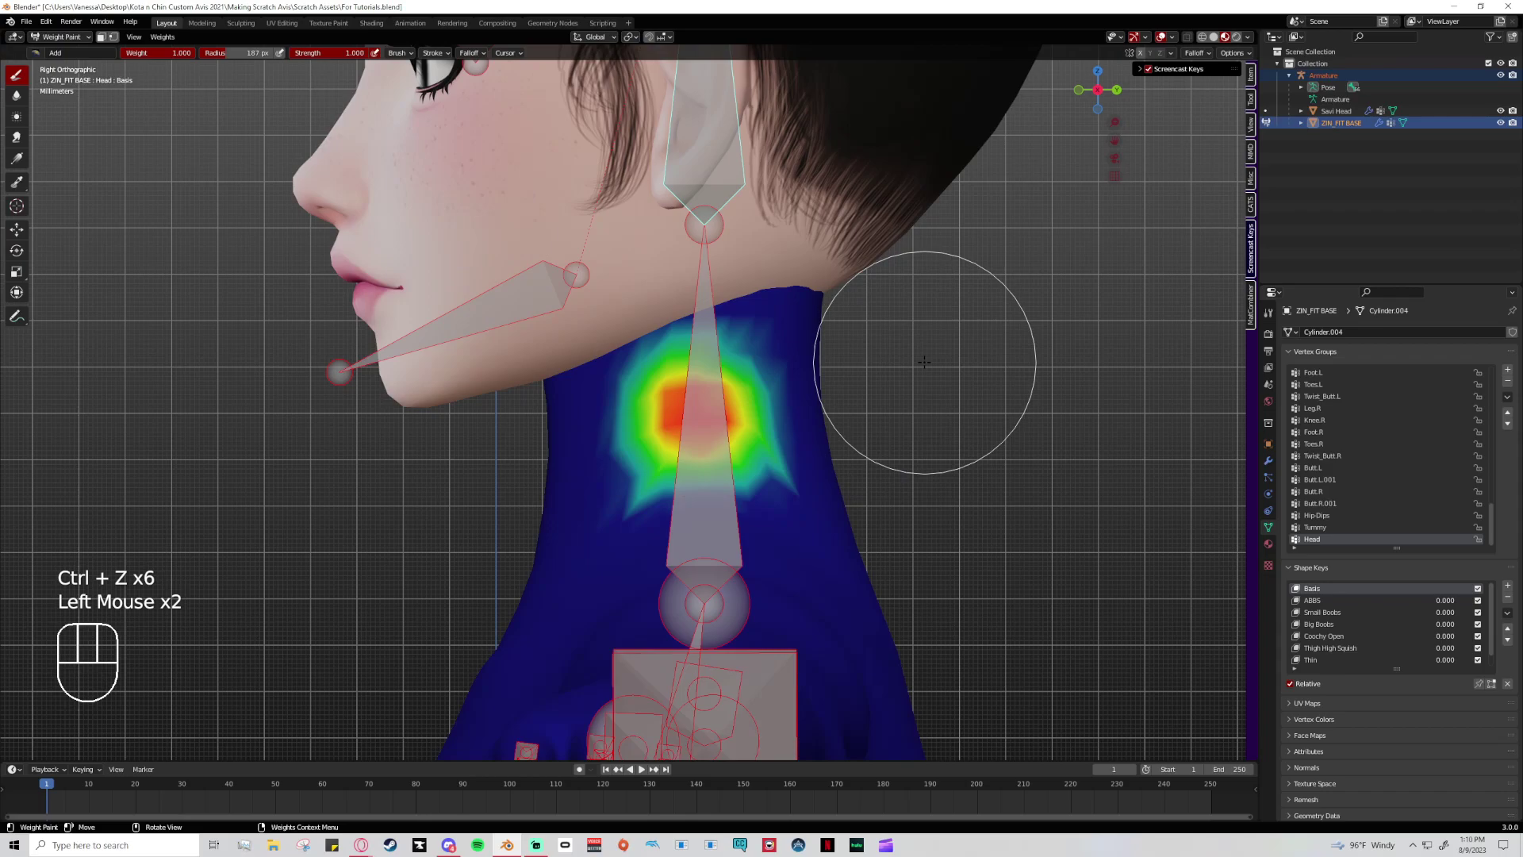
pyautogui.moveTo(1098, 90); pyautogui.dragTo(1055, 94)
pyautogui.click(1114, 90)
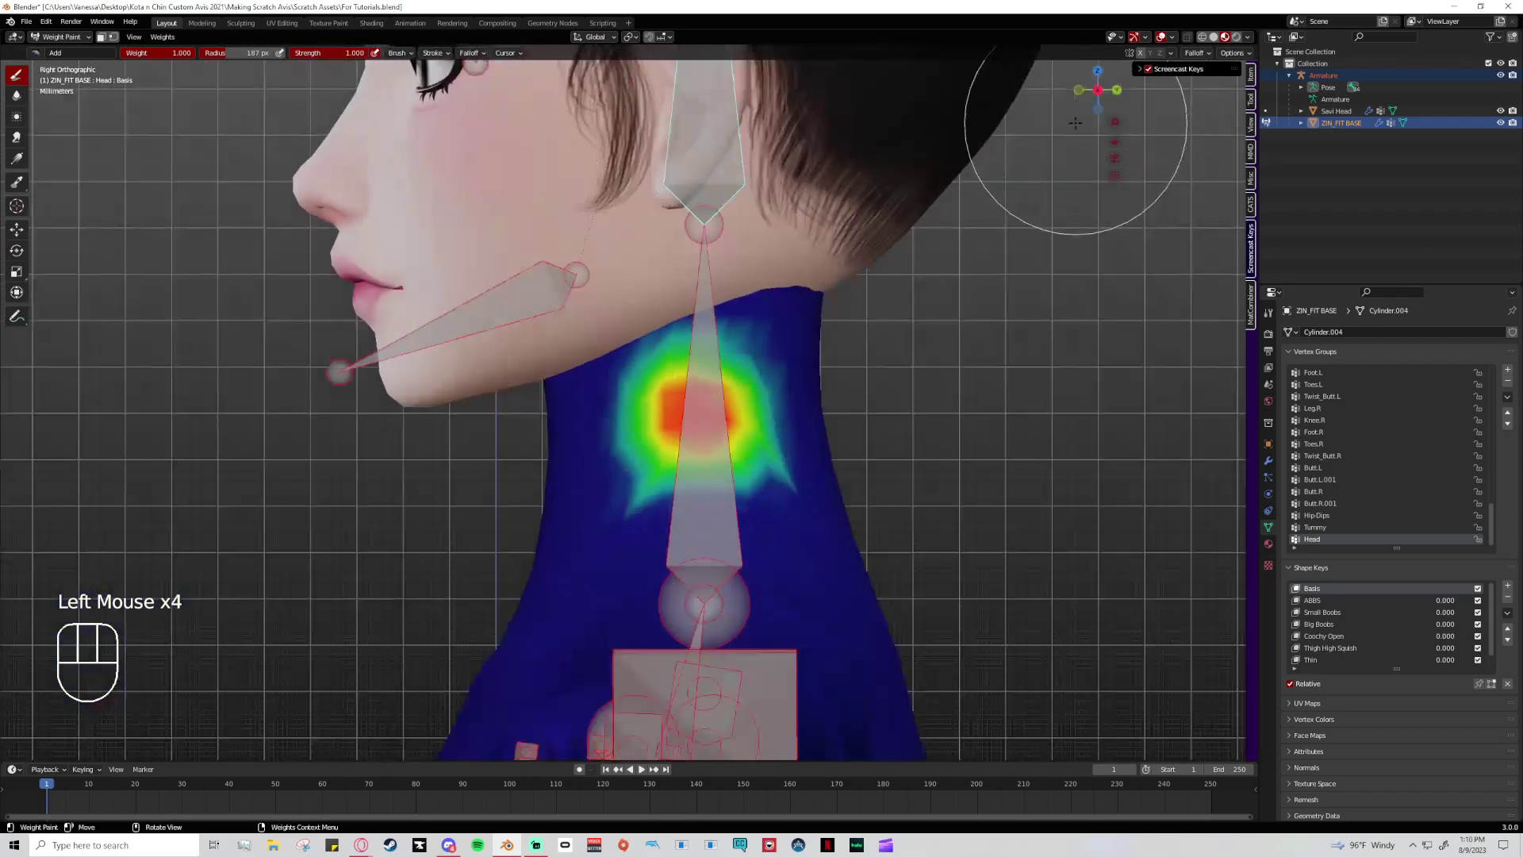
pyautogui.hotkey('ctrl', 'z')
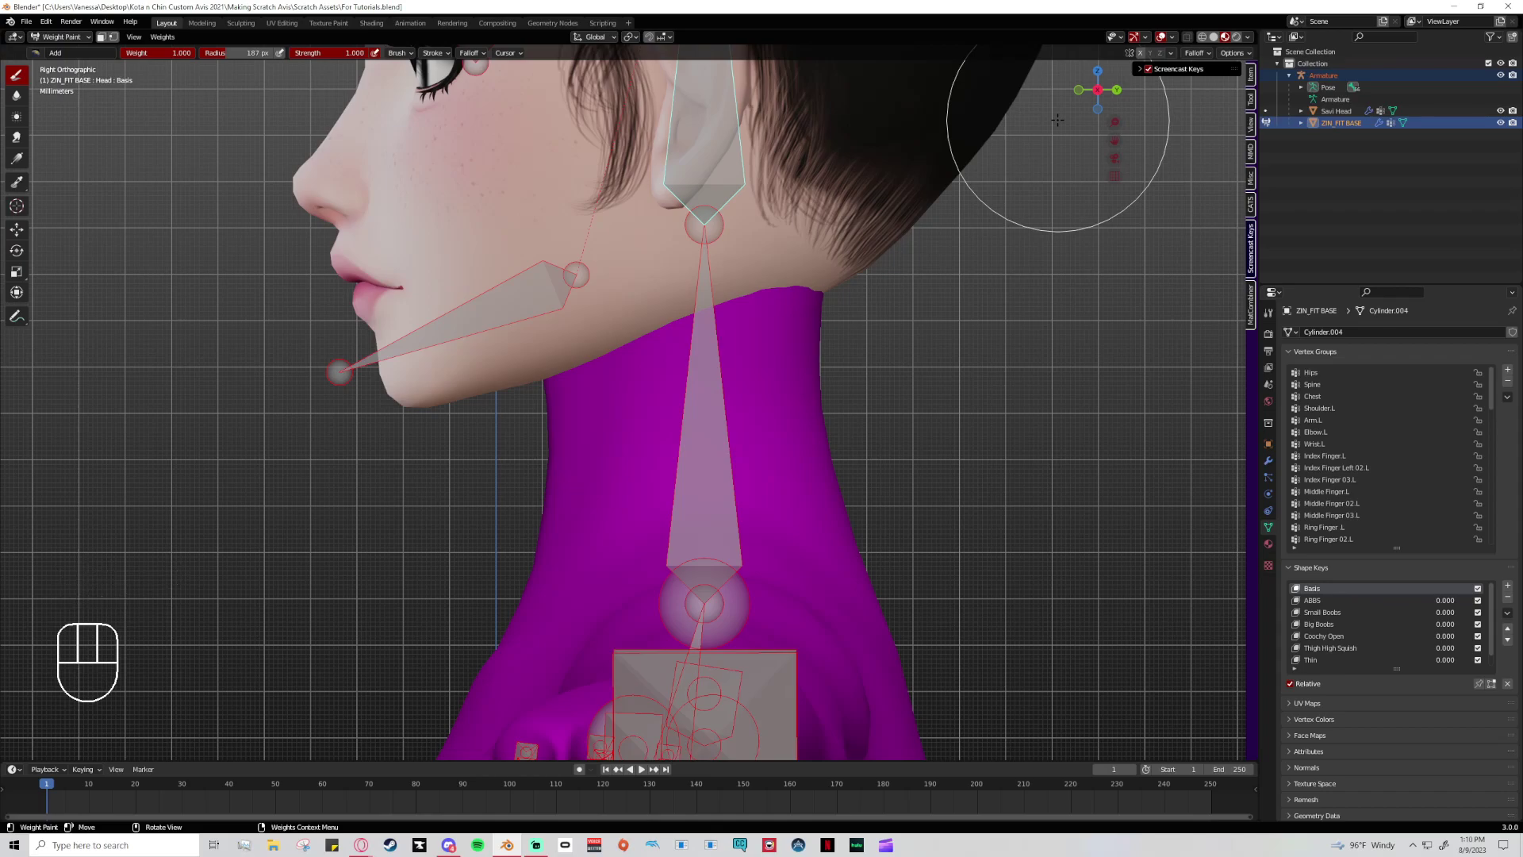
# - Inspect the neck from the front, back and right views and review the brush's falloff settings
pyautogui.moveTo(1057, 119); pyautogui.dragTo(1102, 130, button='middle')
pyautogui.click(1106, 92)
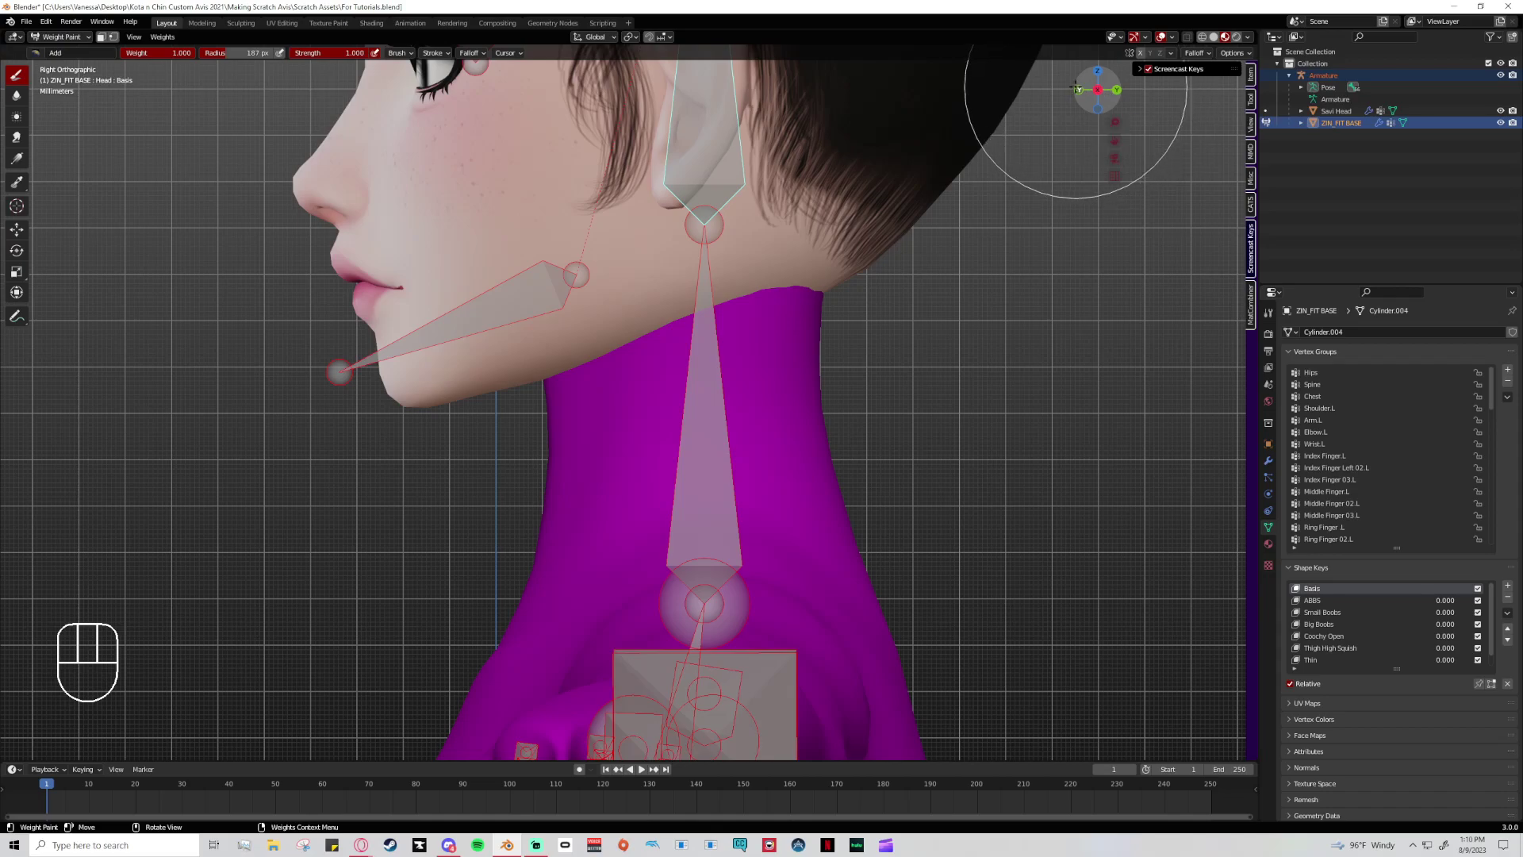
pyautogui.click(1079, 90)
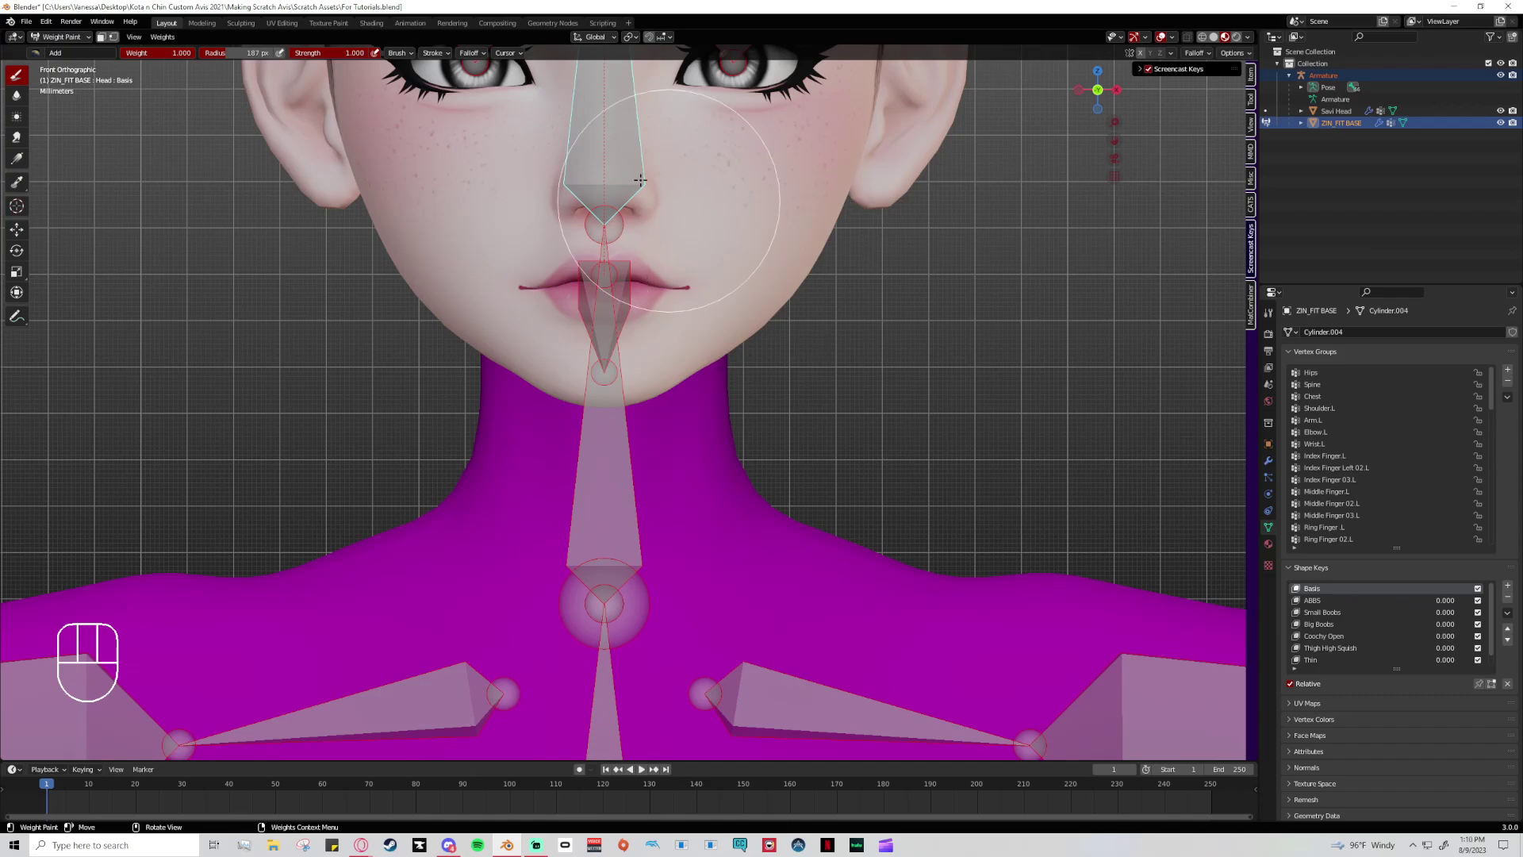
pyautogui.click(1098, 90)
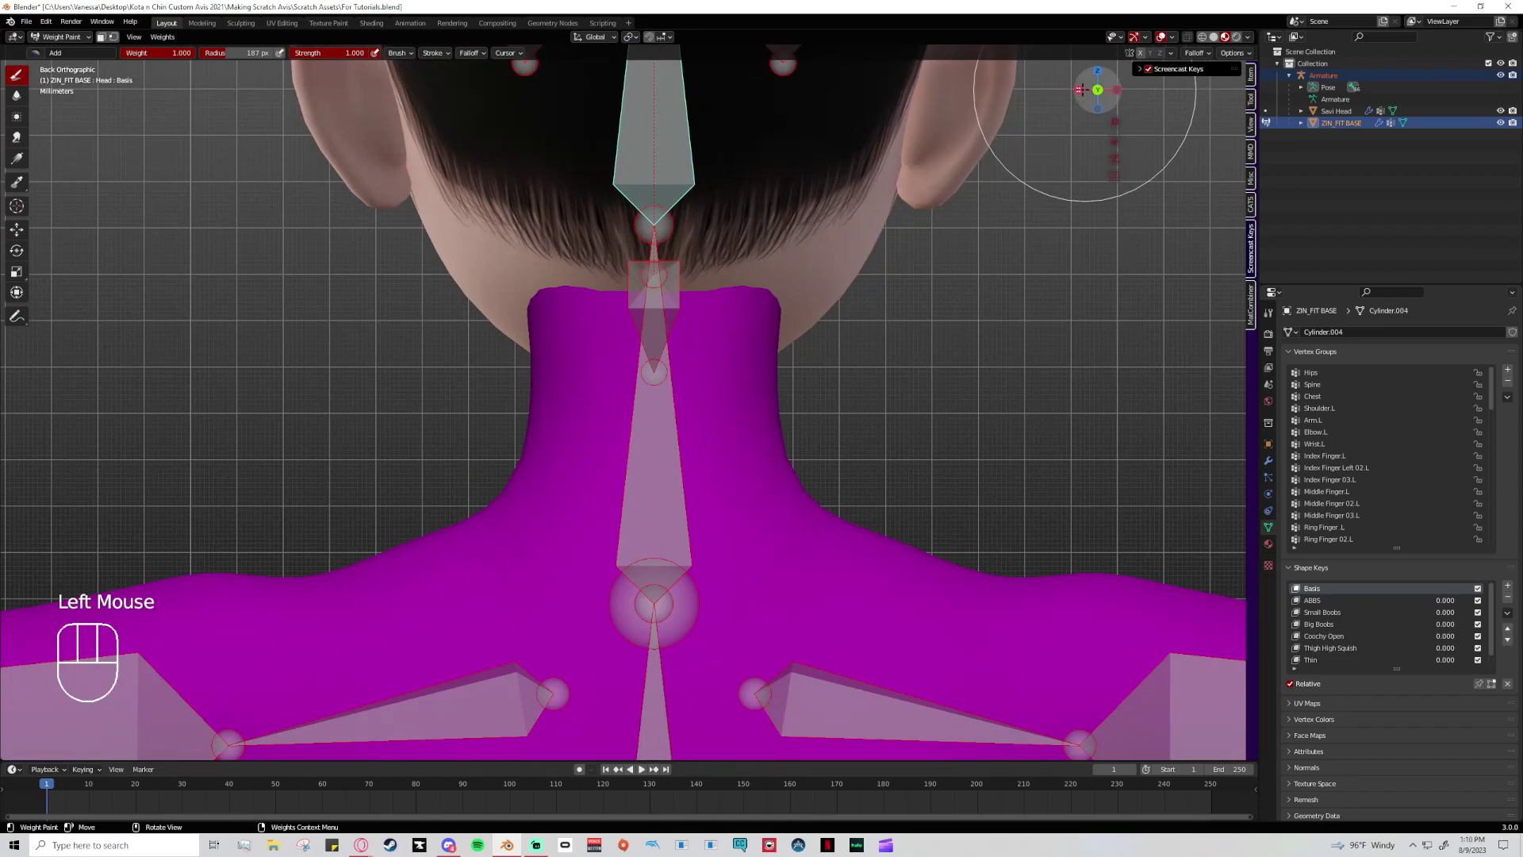
pyautogui.click(1078, 89)
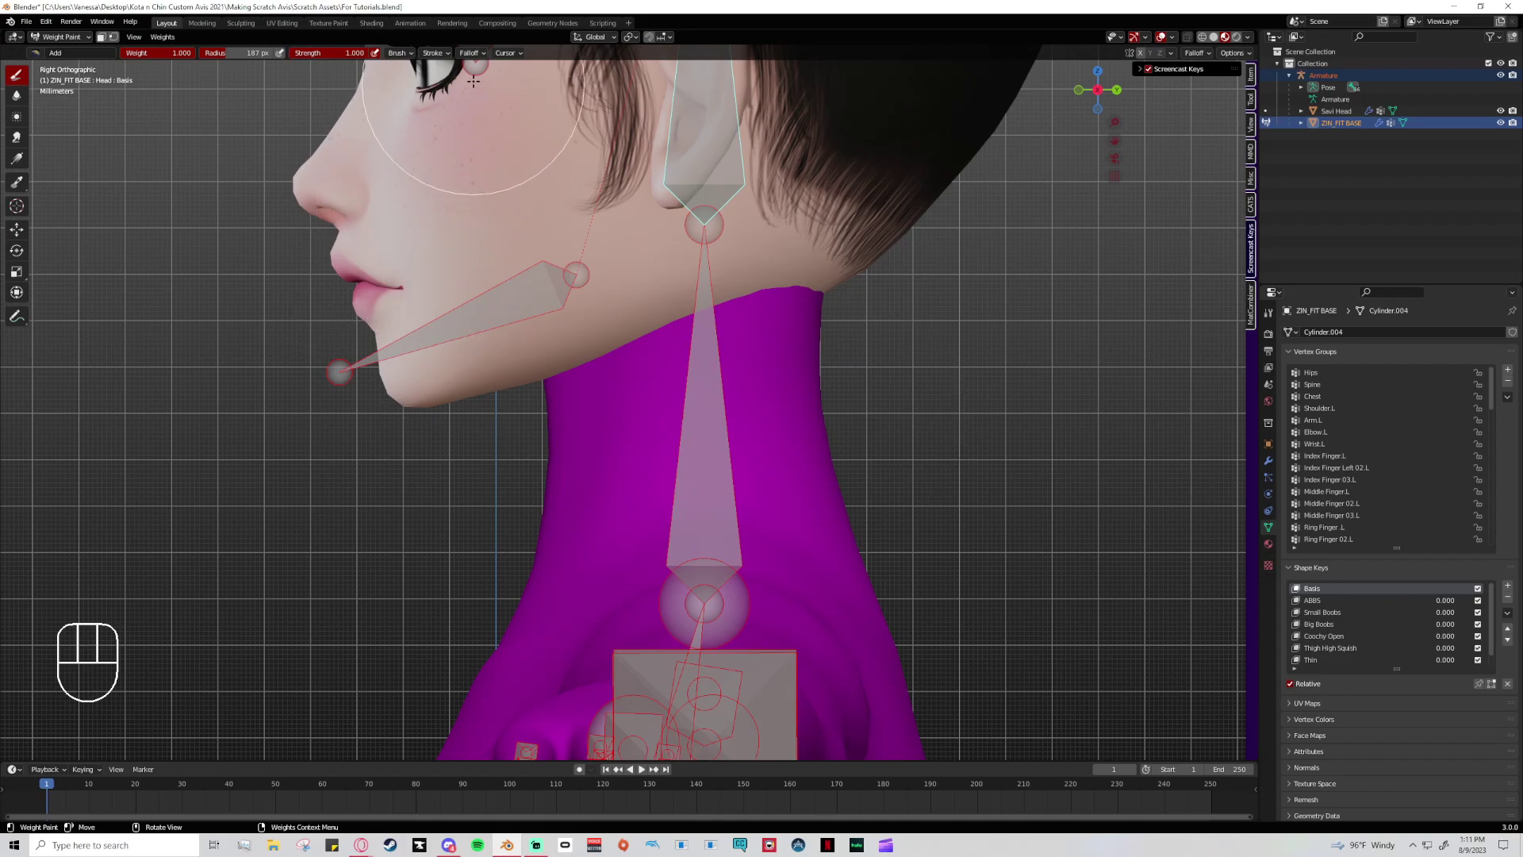
pyautogui.click(471, 53)
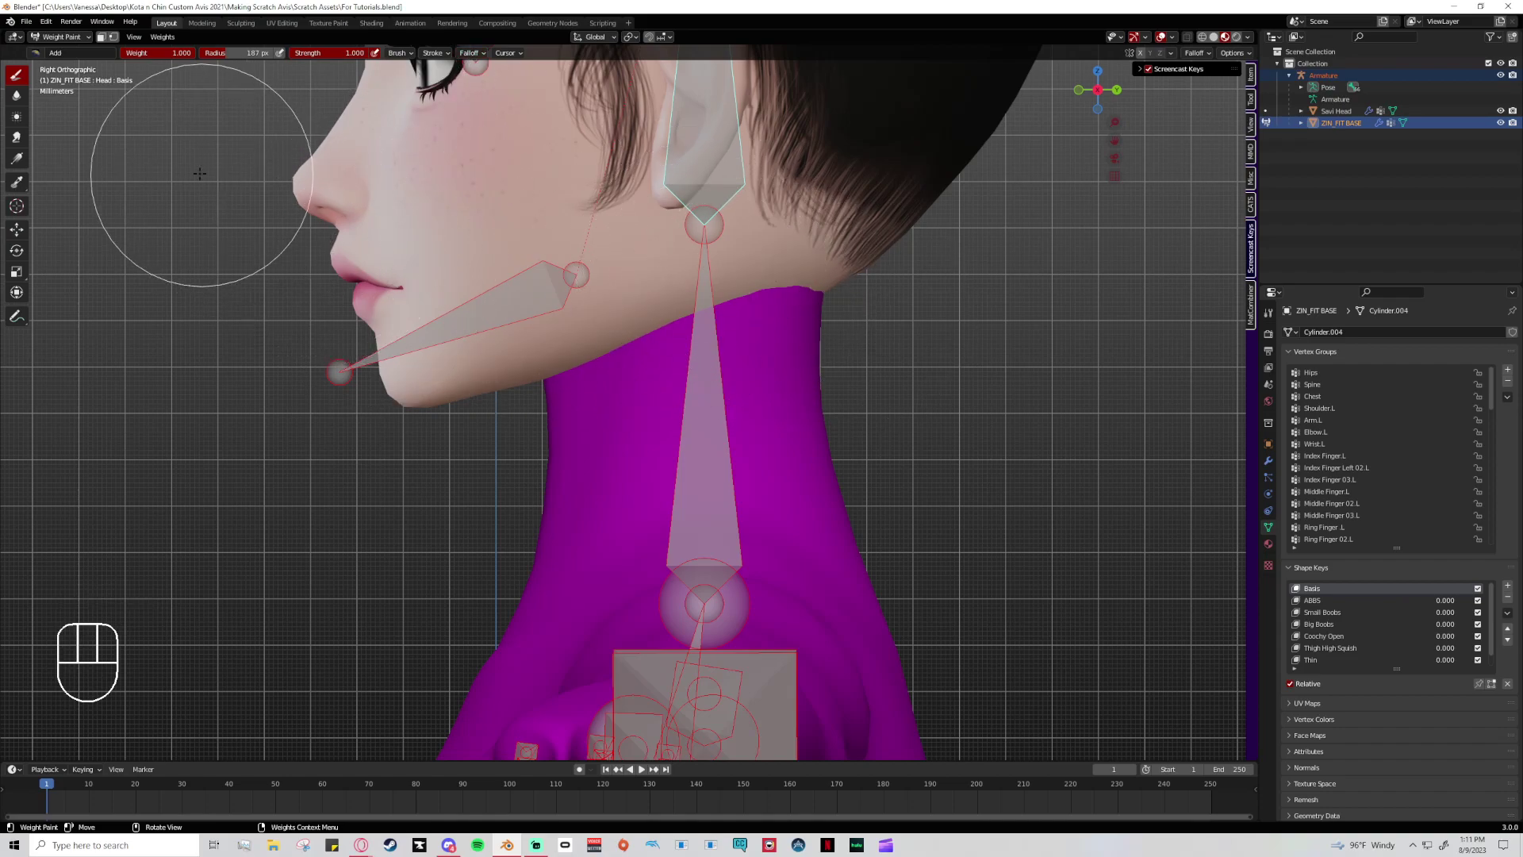
# - Paint Head weight across the upper neck below the jaw and hairline with the Draw tool's Add brush
pyautogui.click(17, 96)
pyautogui.click(17, 74)
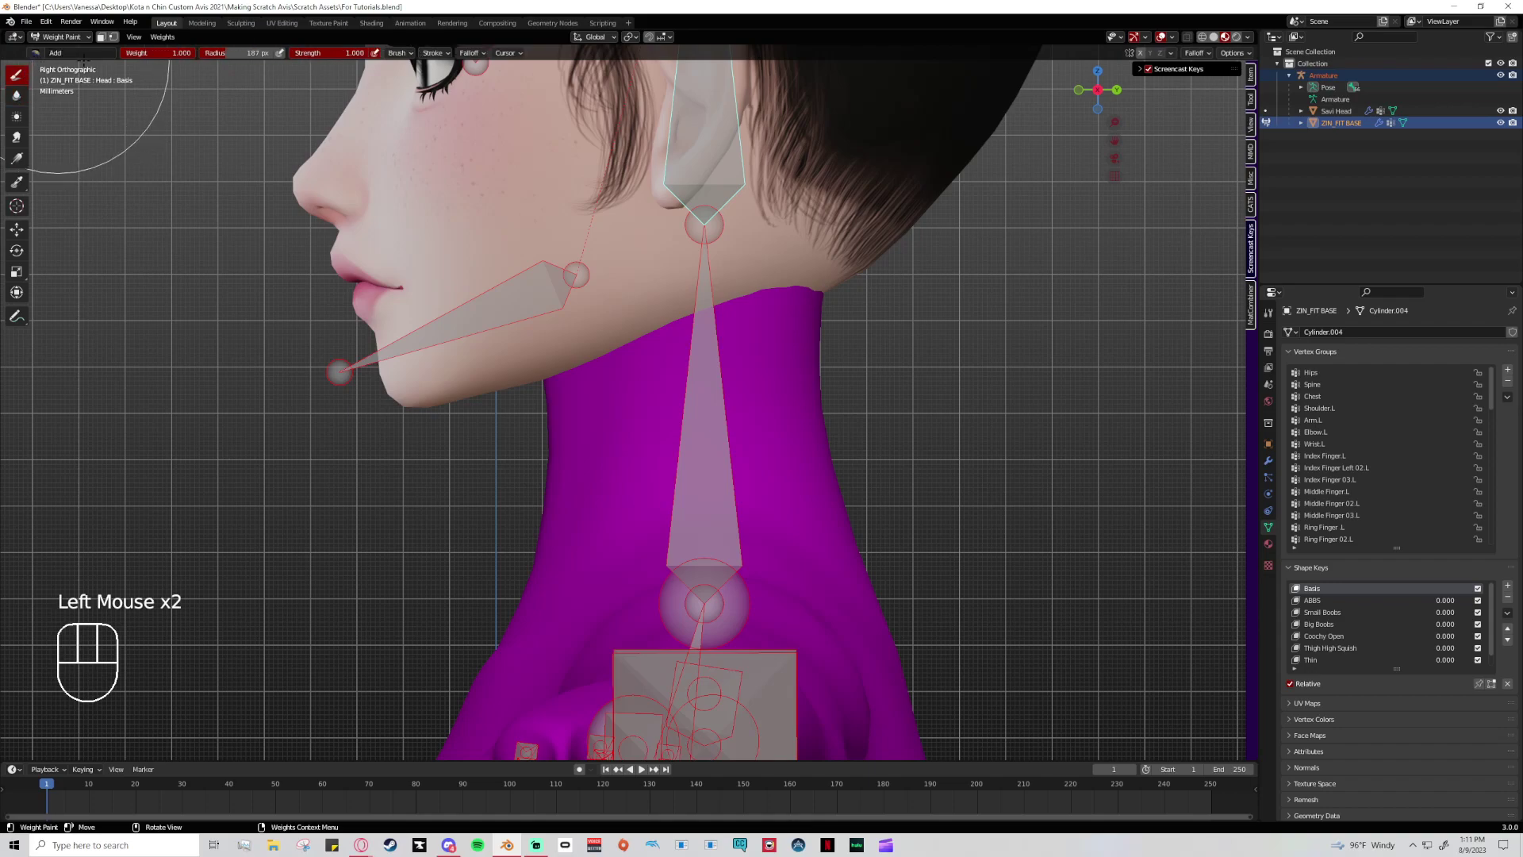
pyautogui.click(473, 53)
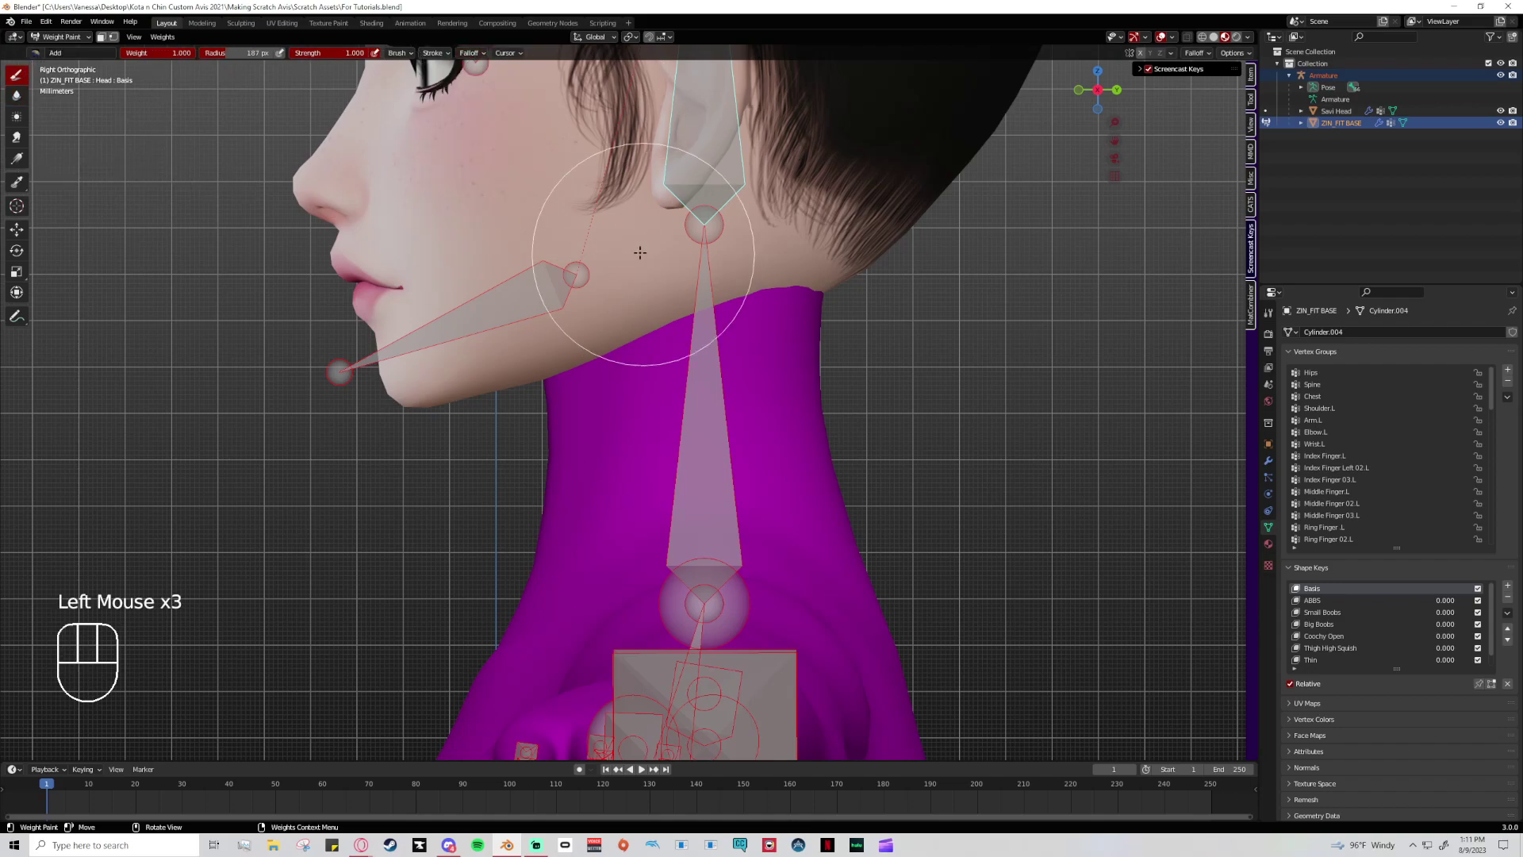
pyautogui.click(646, 255)
pyautogui.click(782, 288)
pyautogui.click(793, 301)
pyautogui.click(603, 333)
# - Switch to the Blur tool and open its falloff settings
pyautogui.click(16, 96)
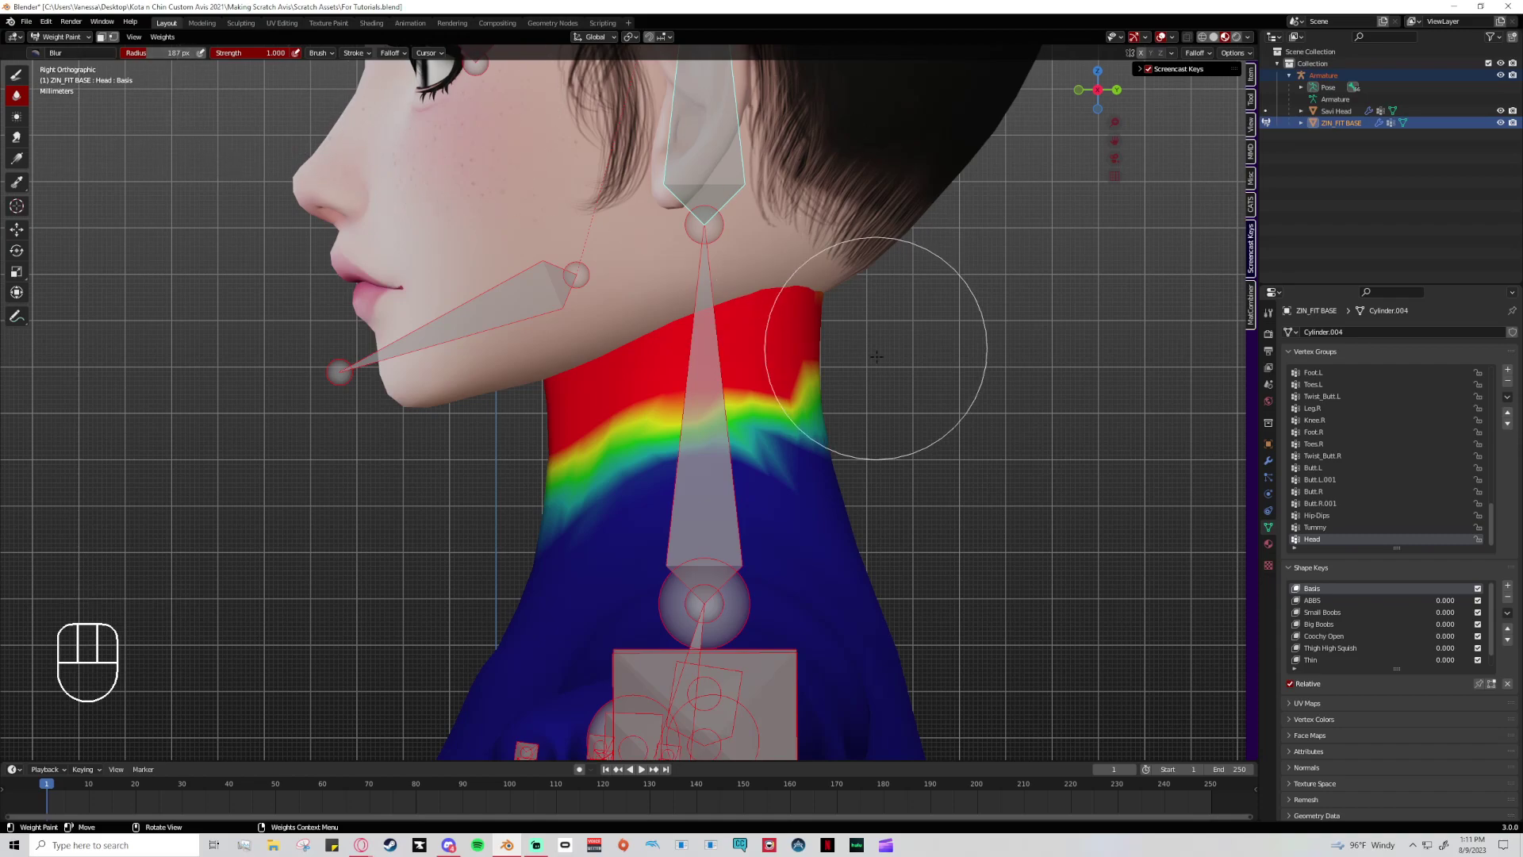
pyautogui.click(391, 54)
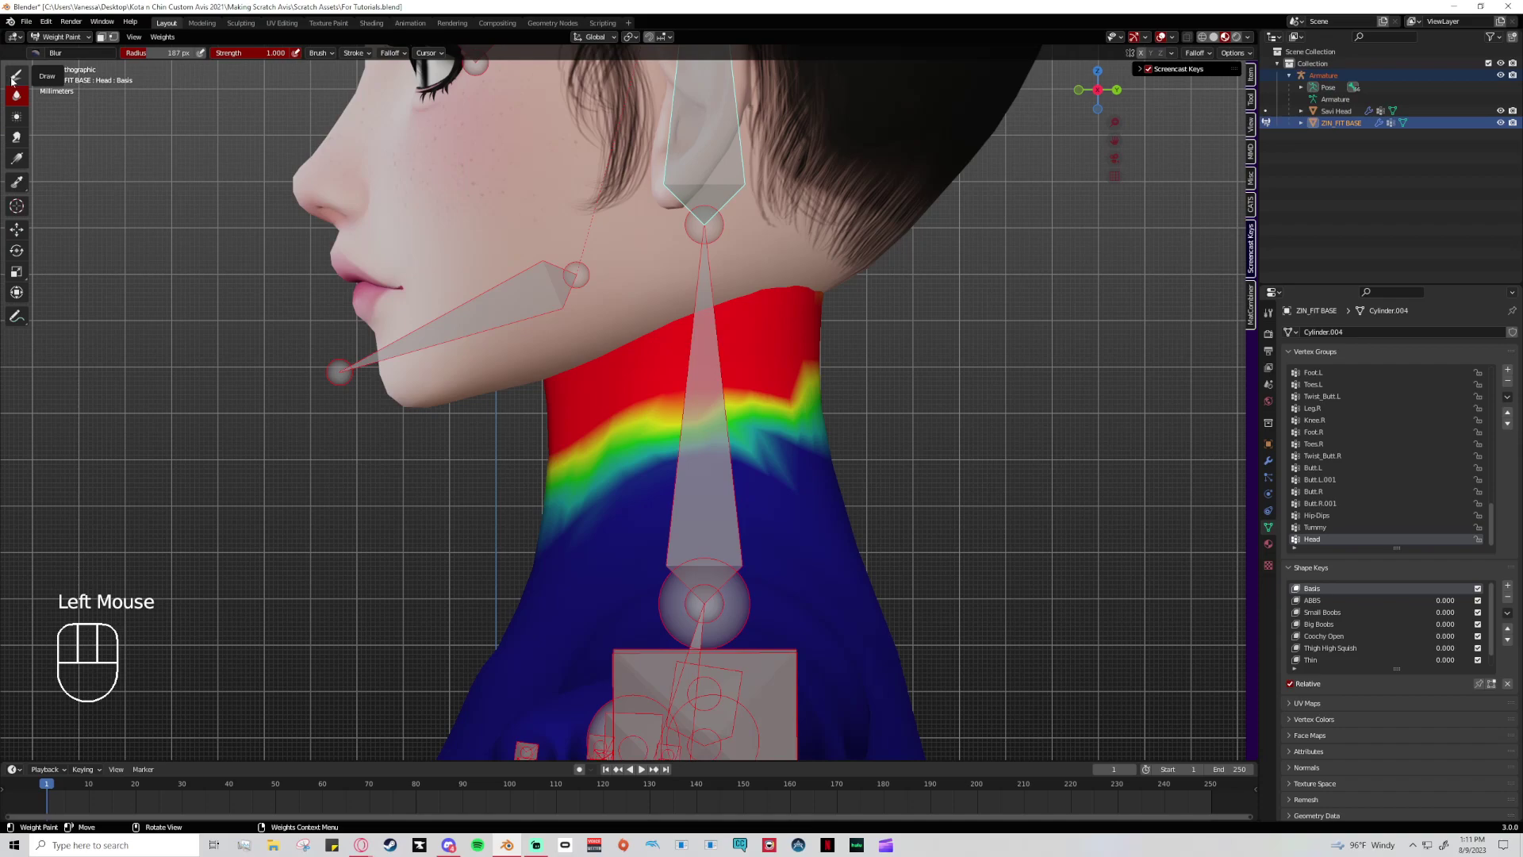
pyautogui.click(395, 53)
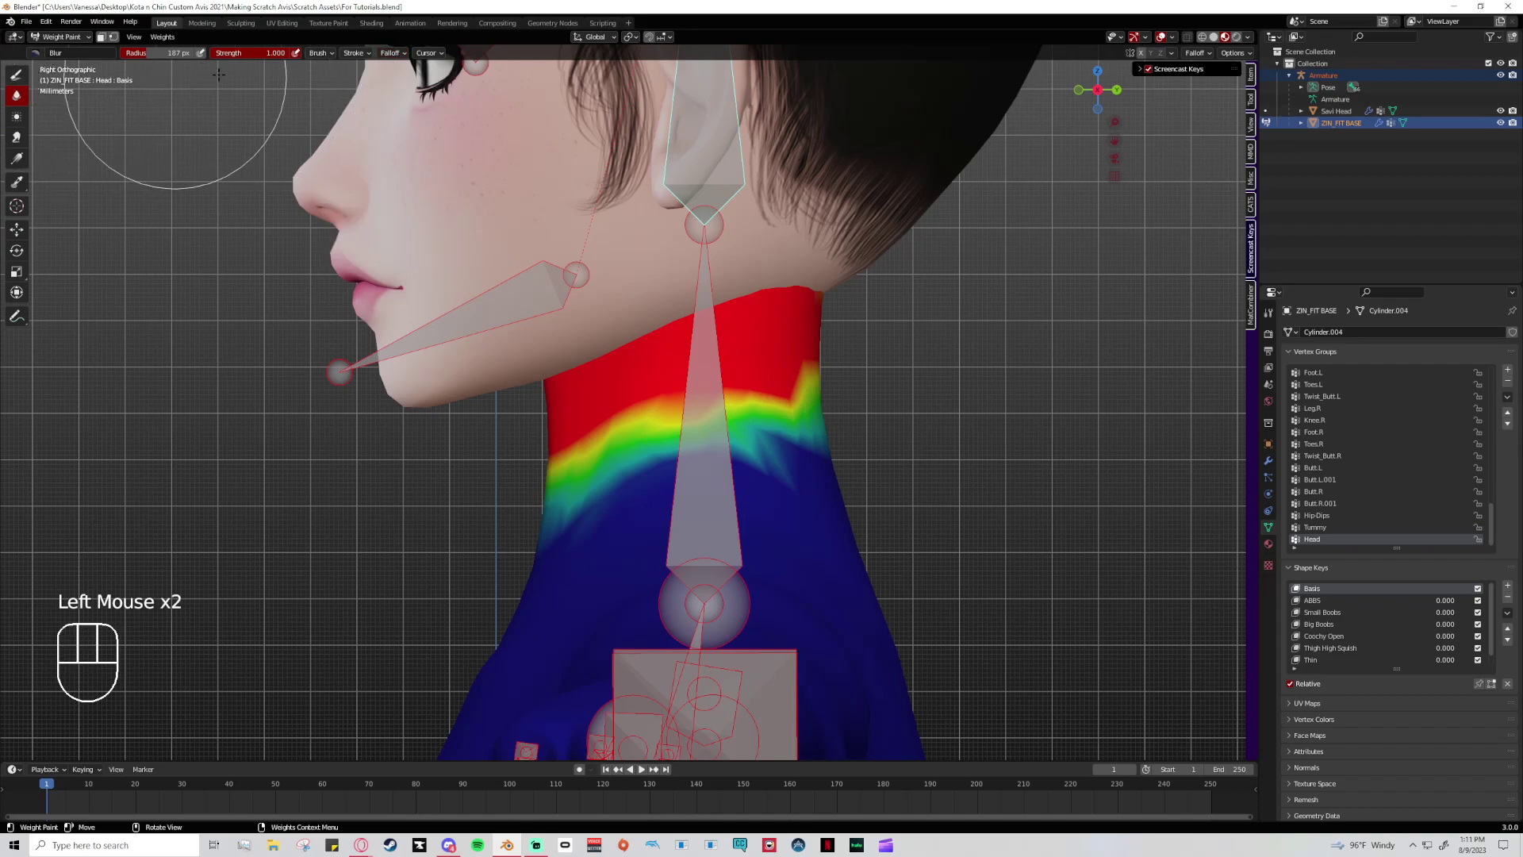
pyautogui.click(392, 53)
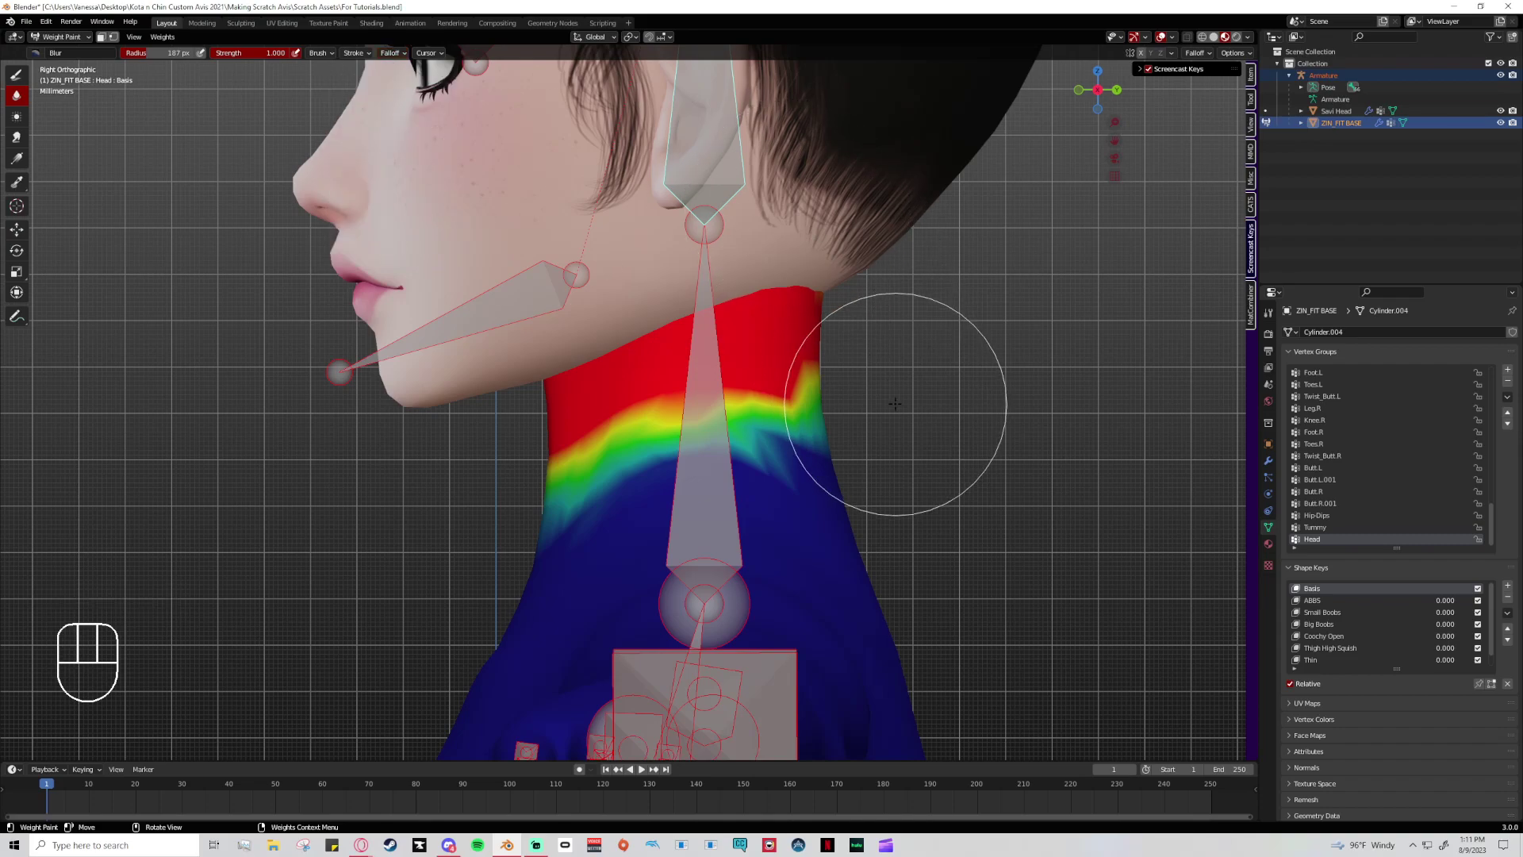
# - Try blurring the Head weight boundary across the front, side and back of the neck and undo the strokes
pyautogui.moveTo(540, 488)
pyautogui.mouseDown()
pyautogui.moveTo(670, 459)
pyautogui.moveTo(500, 502)
pyautogui.mouseUp()
pyautogui.moveTo(674, 397)
pyautogui.mouseDown()
pyautogui.moveTo(731, 373)
pyautogui.moveTo(761, 381)
pyautogui.mouseUp()
pyautogui.moveTo(770, 389)
pyautogui.mouseDown()
pyautogui.moveTo(619, 451)
pyautogui.moveTo(755, 488)
pyautogui.moveTo(848, 480)
pyautogui.moveTo(793, 508)
pyautogui.mouseUp()
pyautogui.moveTo(785, 516); pyautogui.dragTo(770, 537)
pyautogui.click(768, 537)
pyautogui.hotkey('ctrl', 'z')
pyautogui.hotkey('ctrl', 'z')
pyautogui.hotkey('ctrl', 'z')
pyautogui.hotkey('ctrl', 'z')
pyautogui.hotkey('ctrl', 'z')
pyautogui.hotkey('ctrl', 'z')
pyautogui.hotkey('ctrl', 'z')
pyautogui.hotkey('ctrl', 'z')
pyautogui.hotkey('ctrl', 'z')
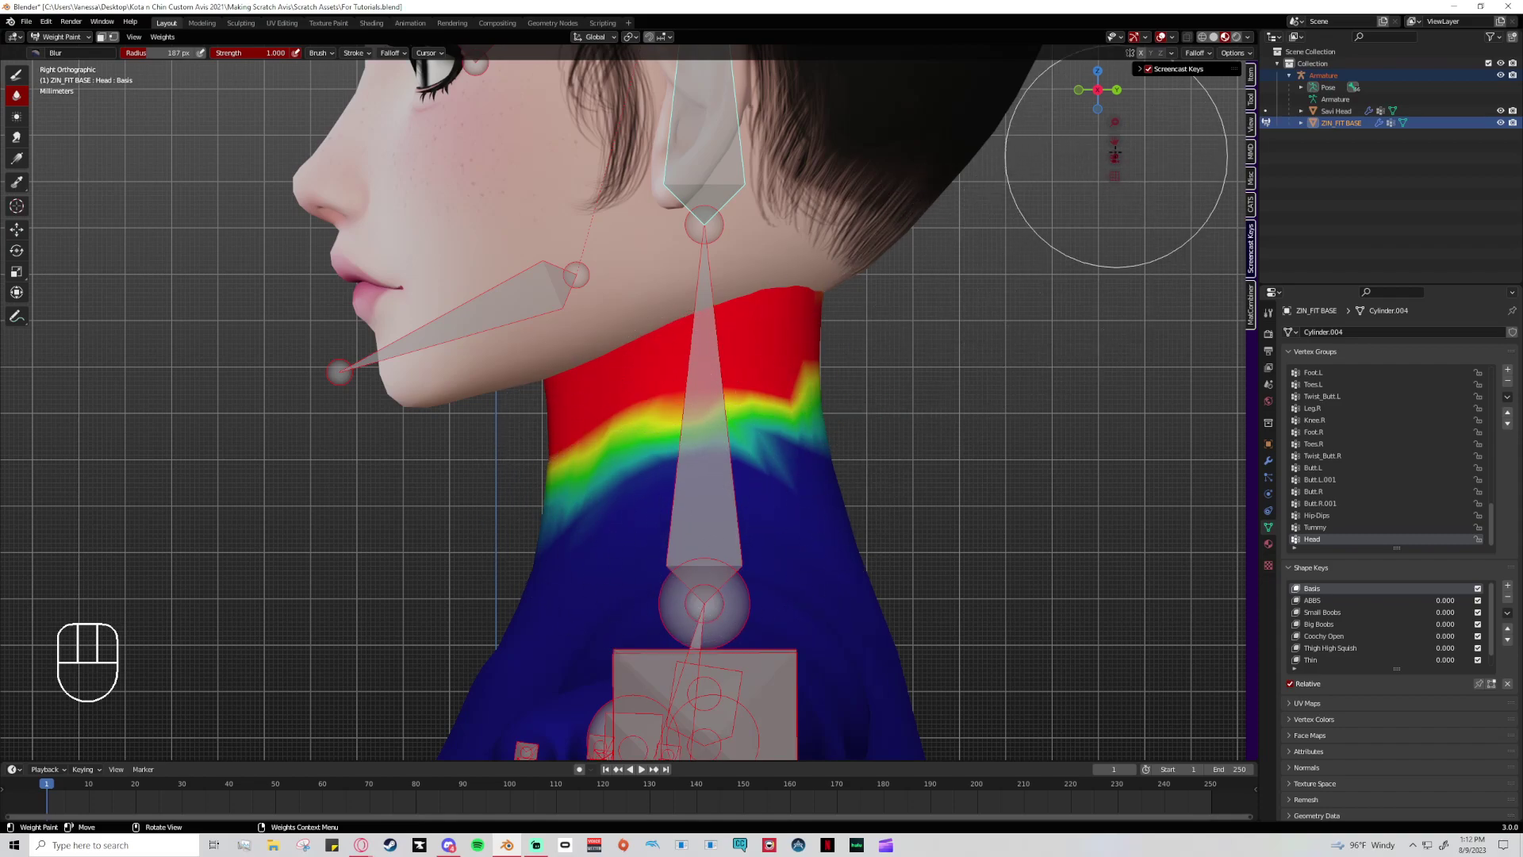
# - Restart the armature's Pose Mode, try a free rotation of the Neck bone and undo it
pyautogui.click(1251, 205)
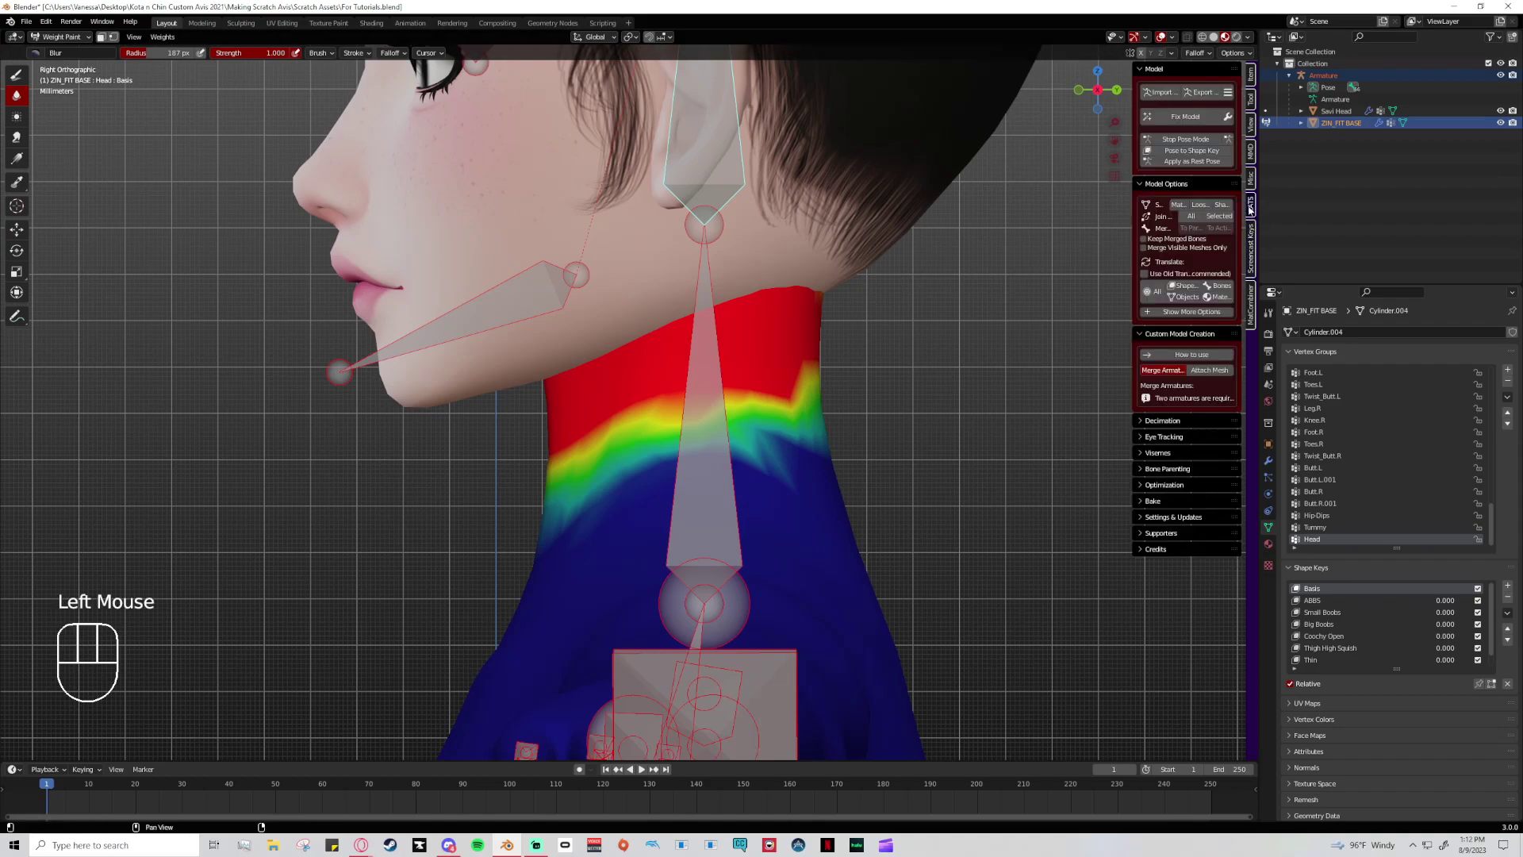
pyautogui.click(1185, 141)
pyautogui.click(1185, 143)
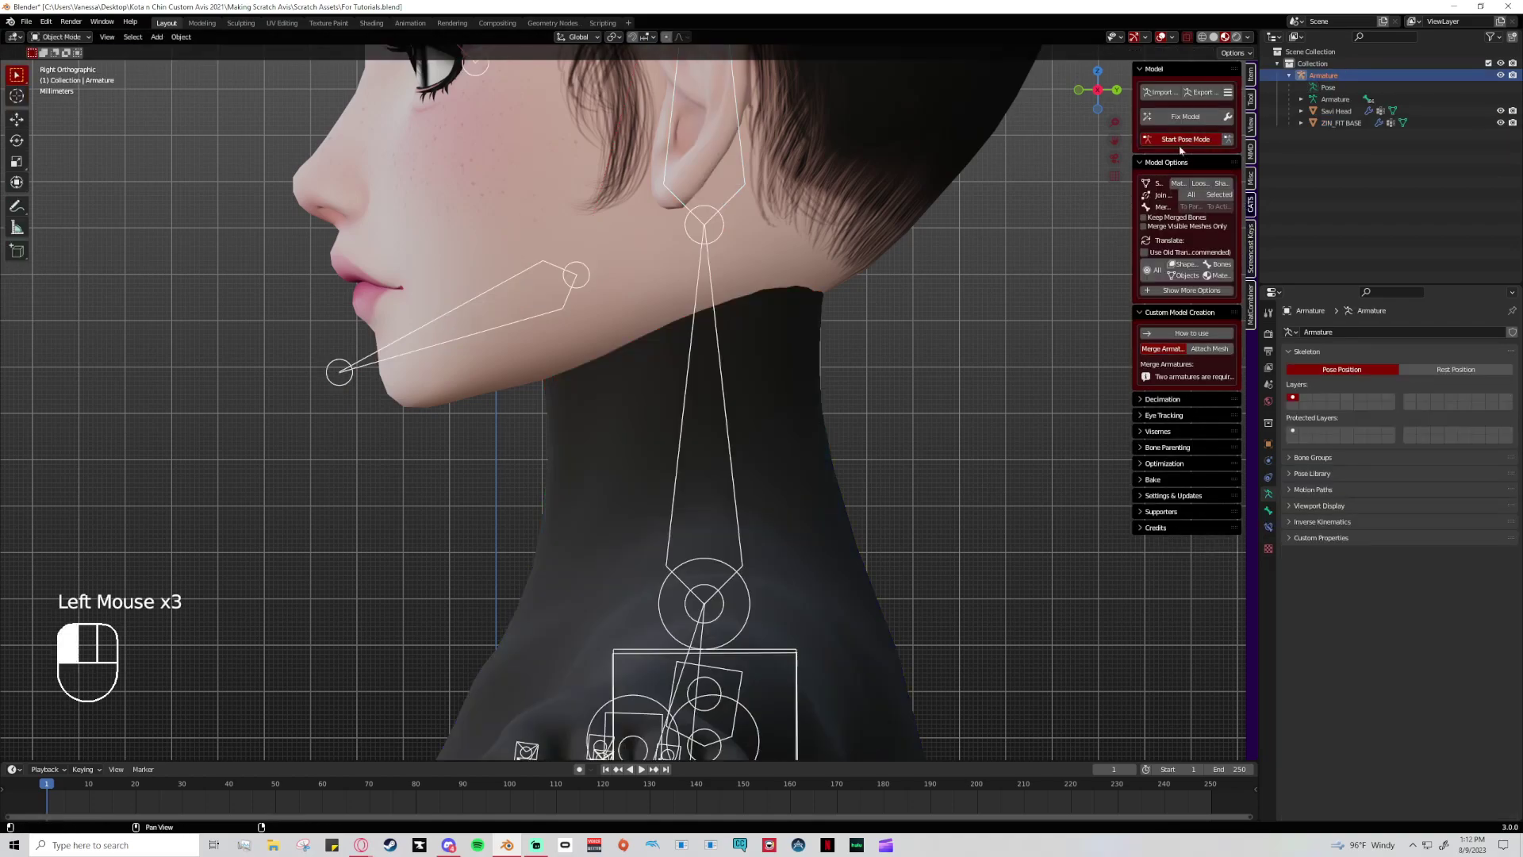
pyautogui.click(682, 434)
pyautogui.moveTo(725, 555); pyautogui.dragTo(698, 575)
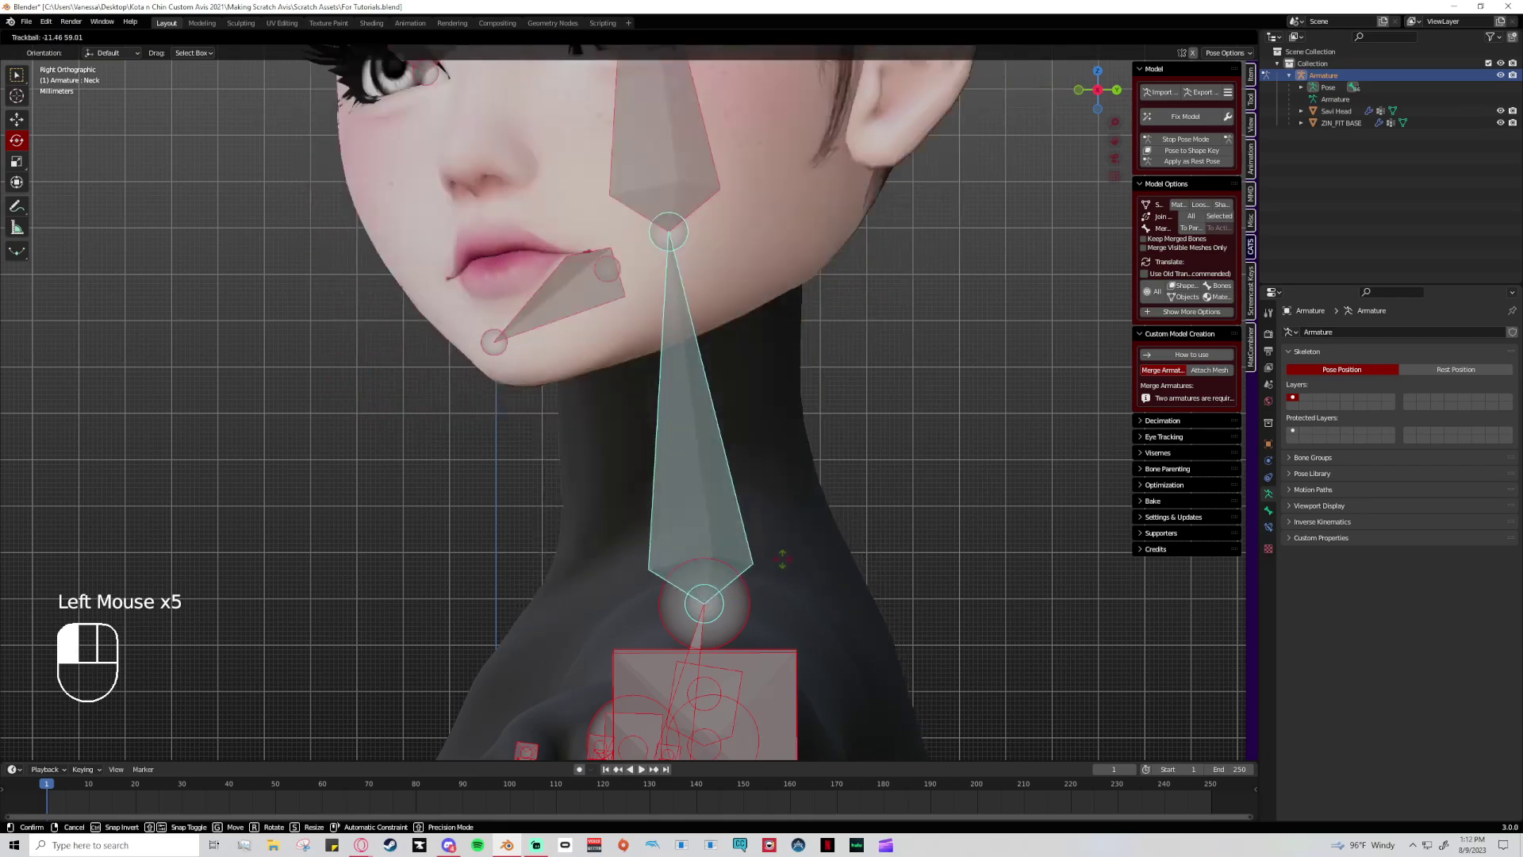
pyautogui.hotkey('ctrl', 'z')
# - Tilt the Head bone backward in several test rotations to check how the neck follows
pyautogui.click(704, 189)
pyautogui.moveTo(743, 203); pyautogui.dragTo(661, 240)
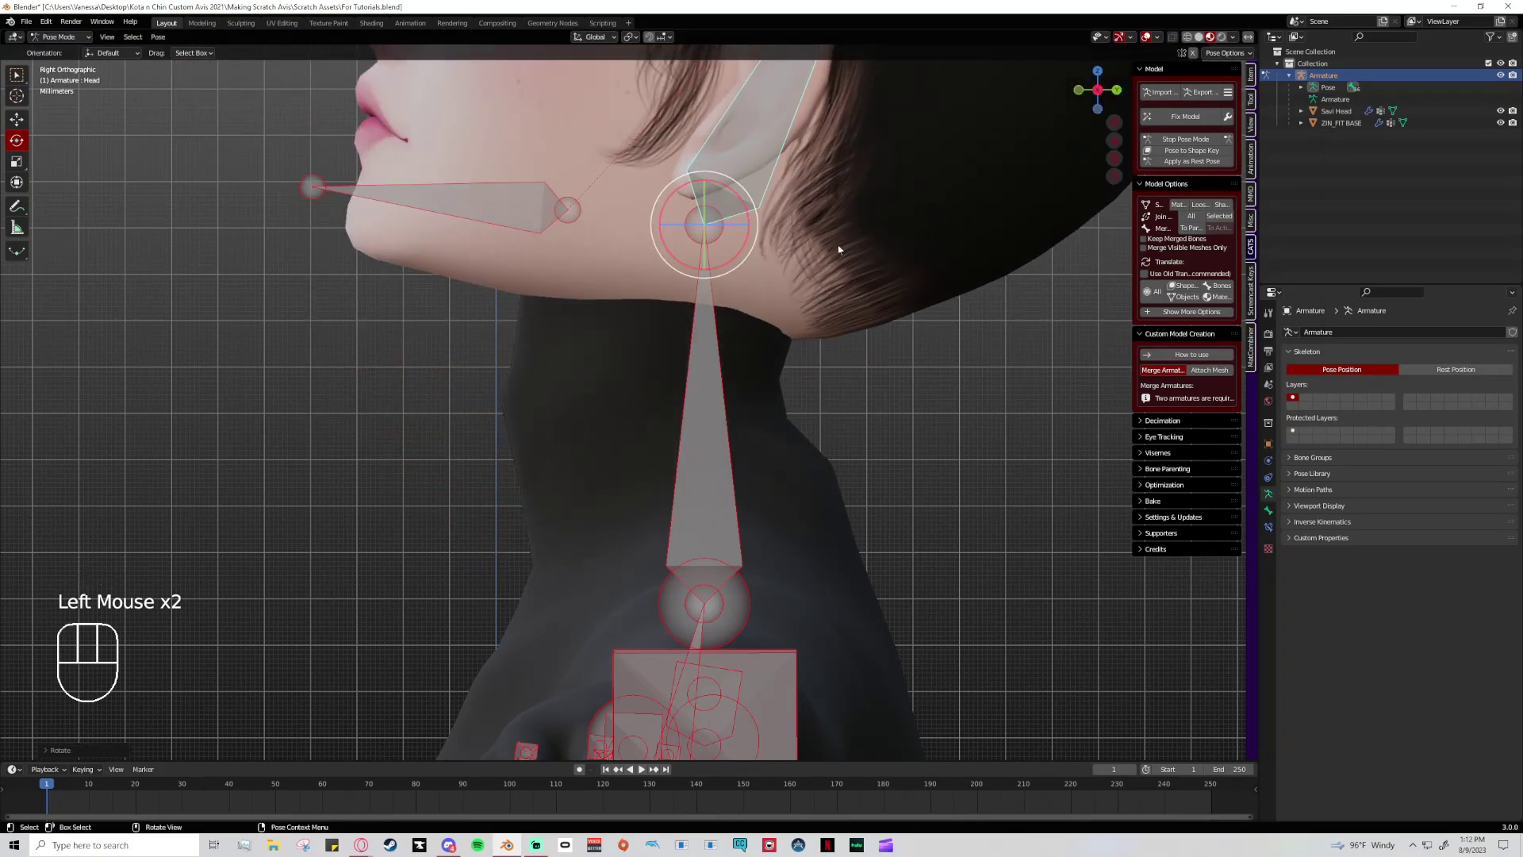
pyautogui.moveTo(749, 225); pyautogui.dragTo(585, 306)
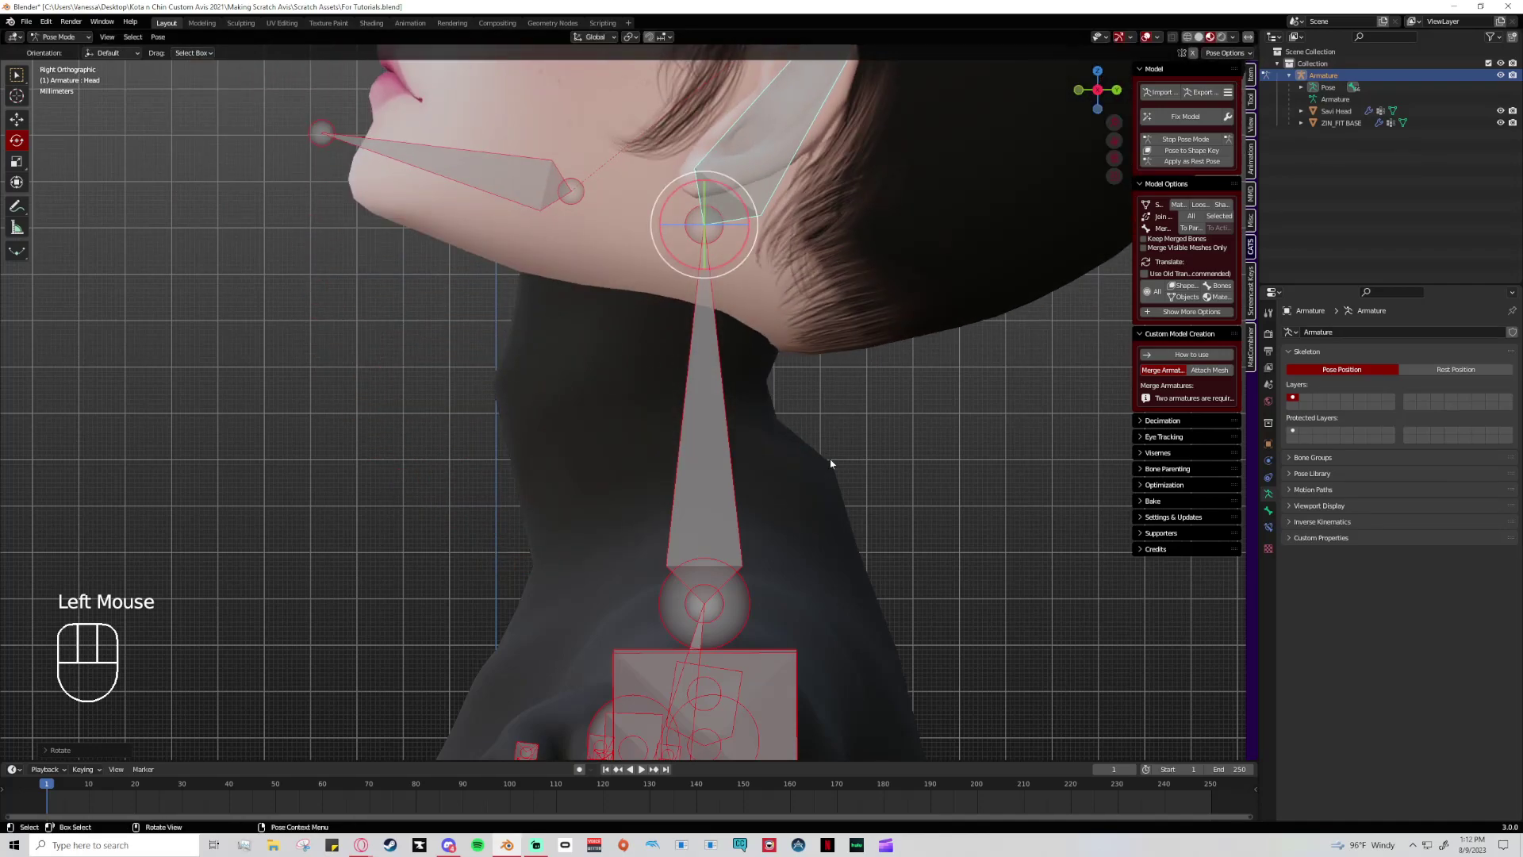
pyautogui.press('ctrl')
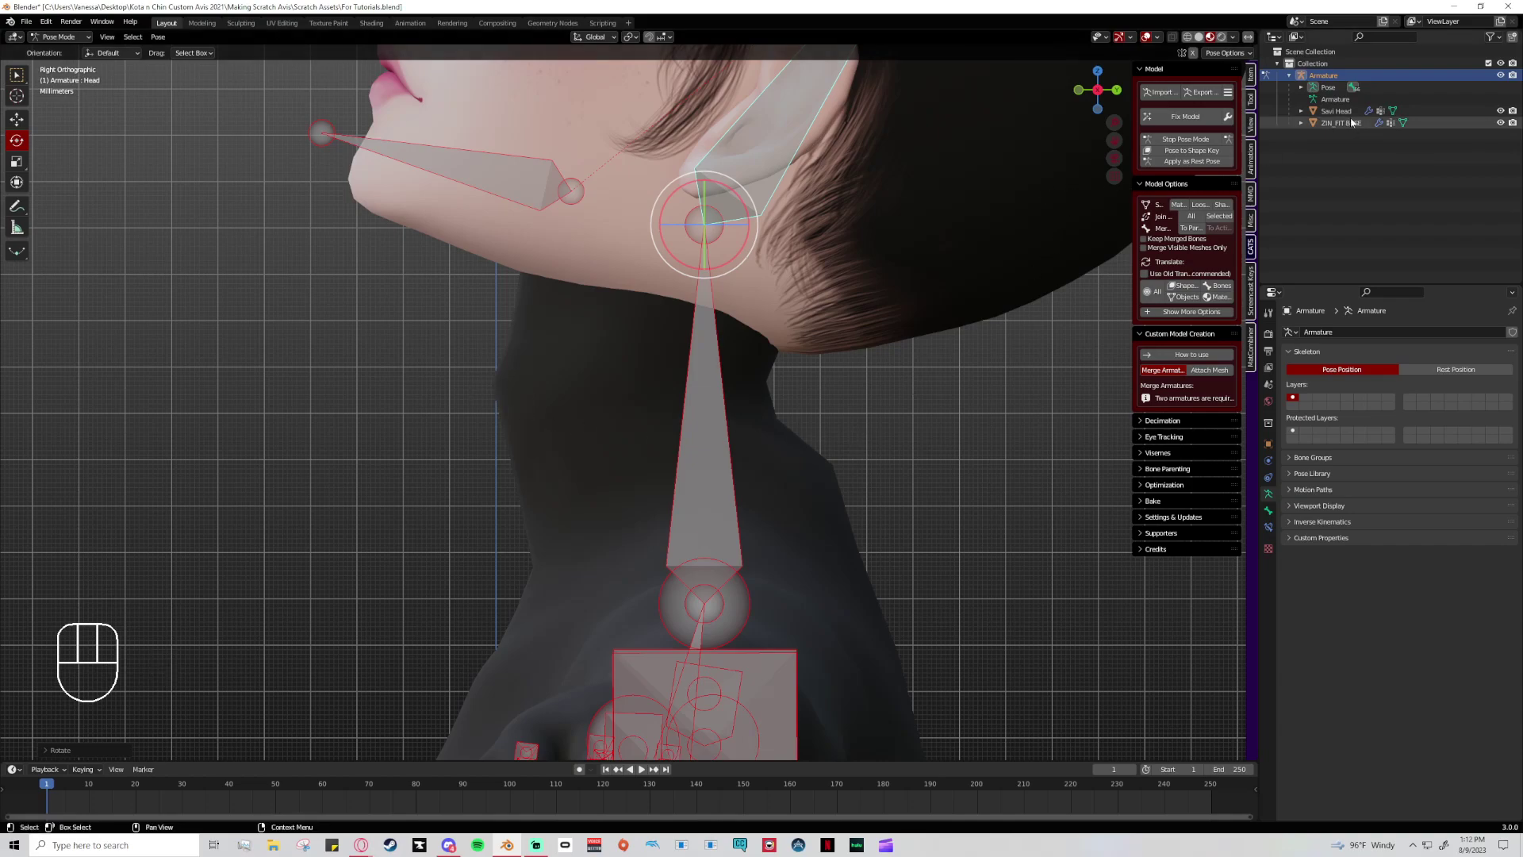
pyautogui.moveTo(744, 261)
pyautogui.mouseDown()
pyautogui.moveTo(755, 204)
pyautogui.moveTo(744, 254)
pyautogui.mouseUp()
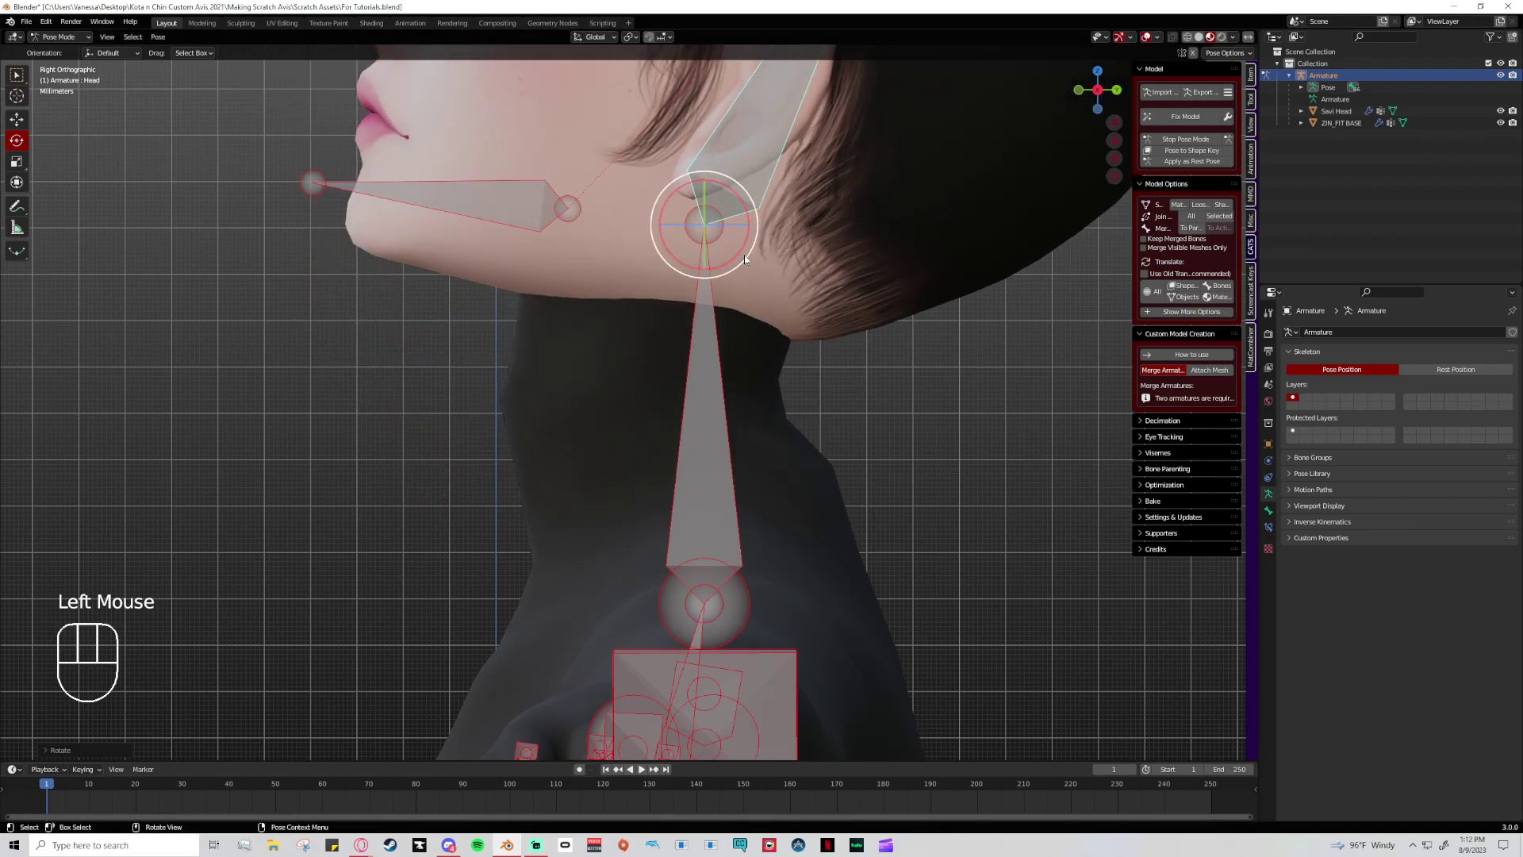
# - Return to Object Mode, select the ZIN_FIT BASE body and put it in Weight Paint mode
pyautogui.click(59, 36)
pyautogui.click(61, 50)
pyautogui.click(547, 391)
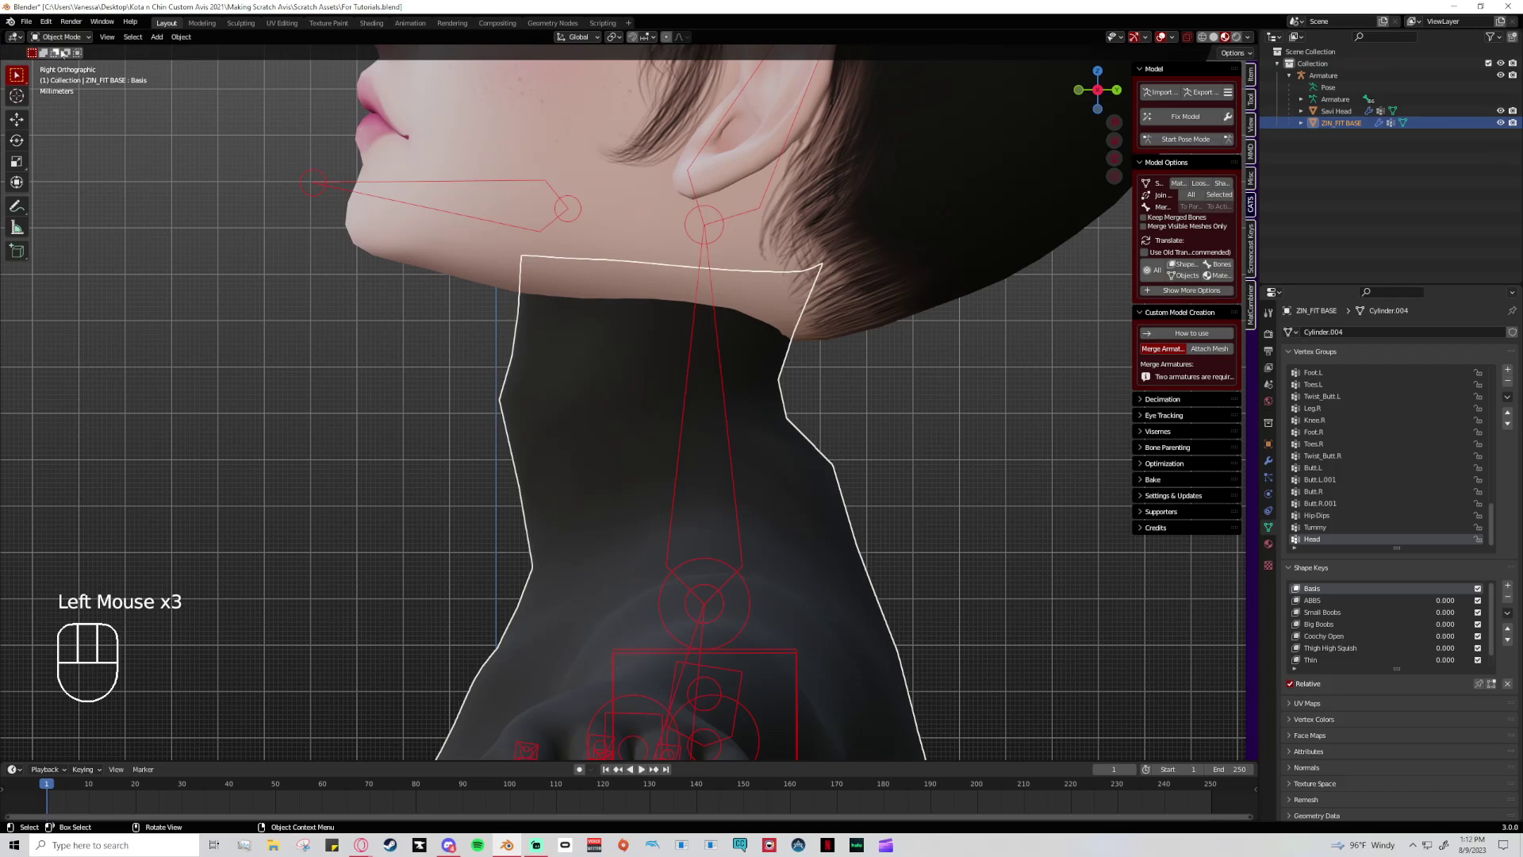
pyautogui.click(68, 37)
pyautogui.click(48, 105)
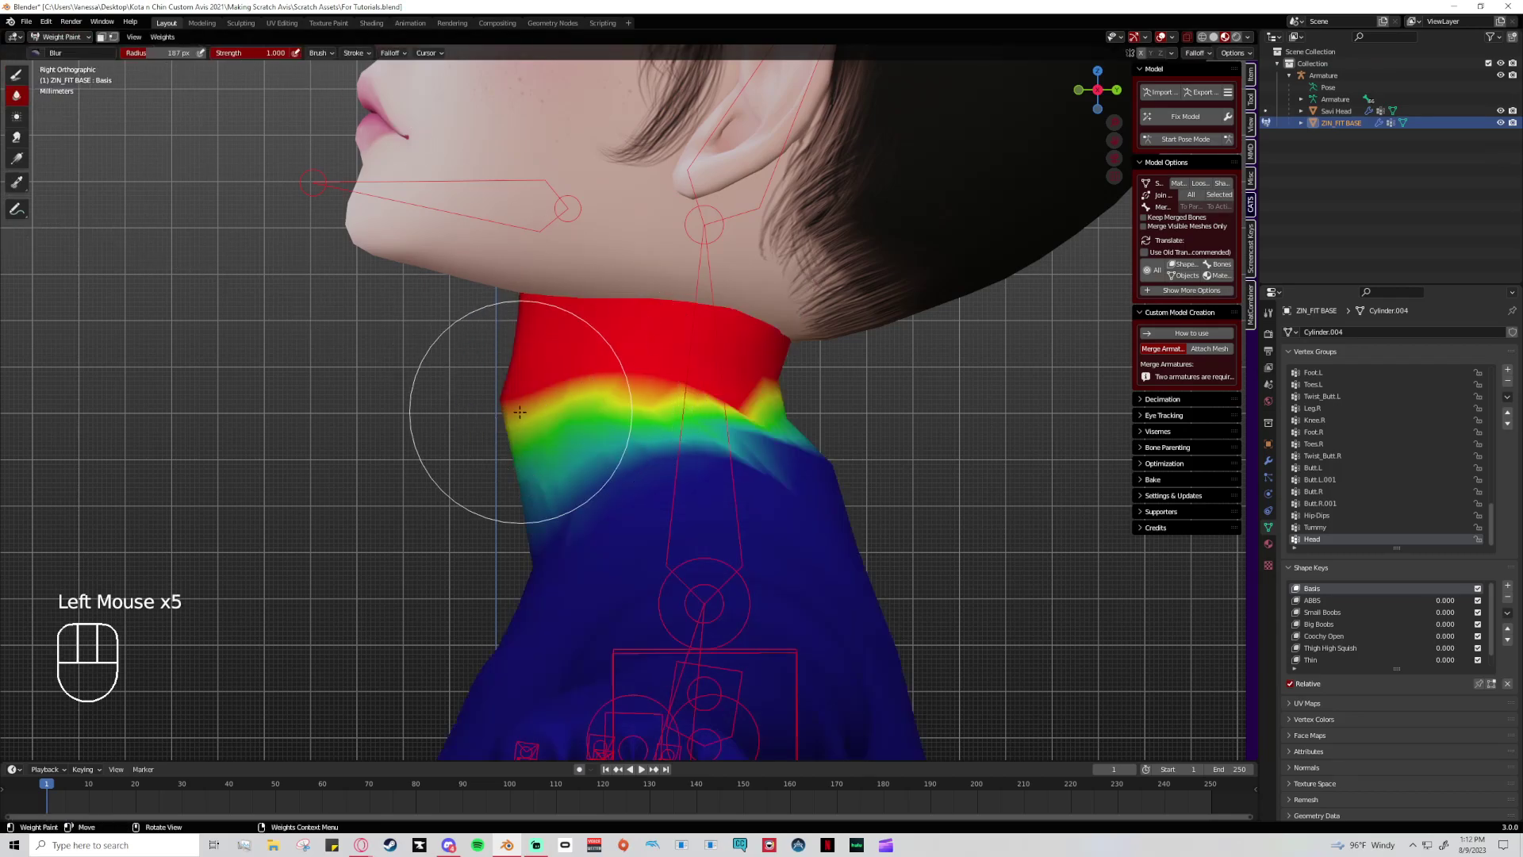
# - Blur the Head weights down the front of the tilted neck below the jaw
pyautogui.scroll(3, 511, 428)
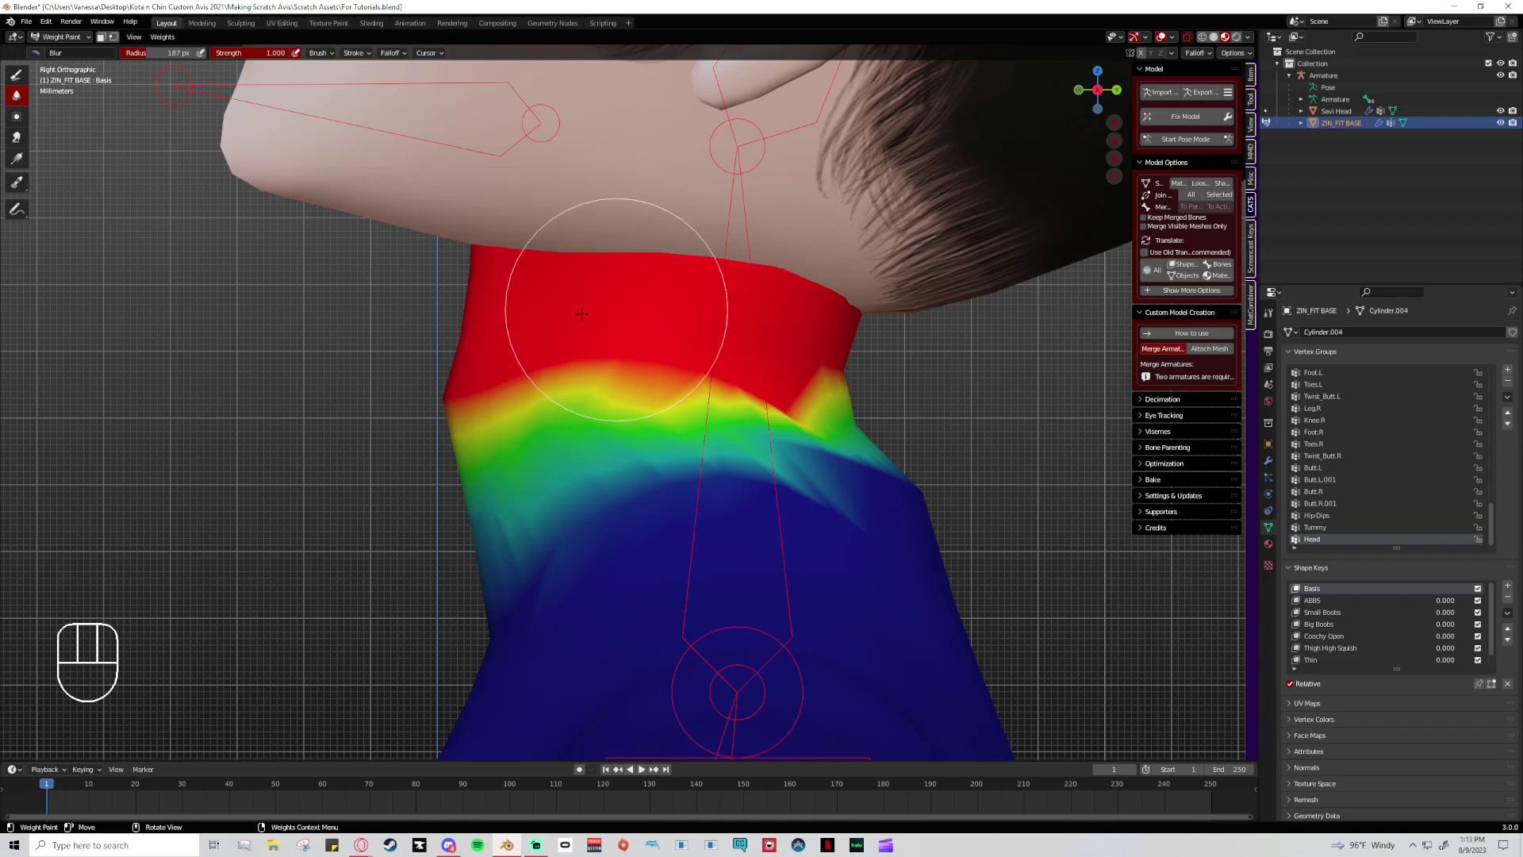
pyautogui.click(448, 408)
pyautogui.click(476, 436)
pyautogui.click(468, 443)
pyautogui.click(462, 449)
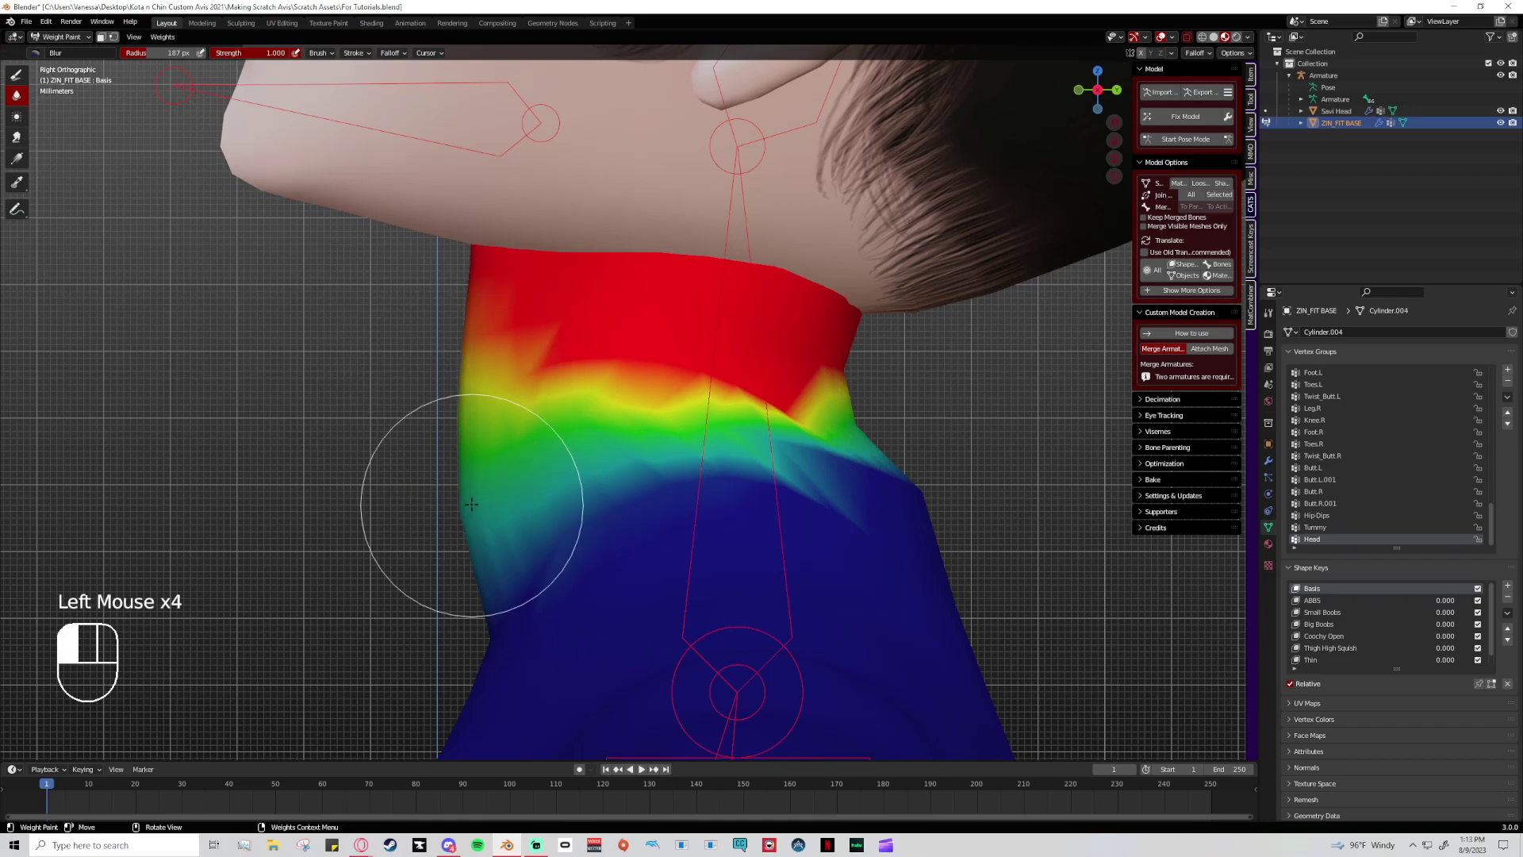
pyautogui.click(468, 484)
pyautogui.click(472, 520)
pyautogui.click(476, 524)
# - Blur the Head weights down the back of the neck below the hairline
pyautogui.click(825, 379)
pyautogui.click(842, 394)
pyautogui.click(856, 403)
pyautogui.click(867, 408)
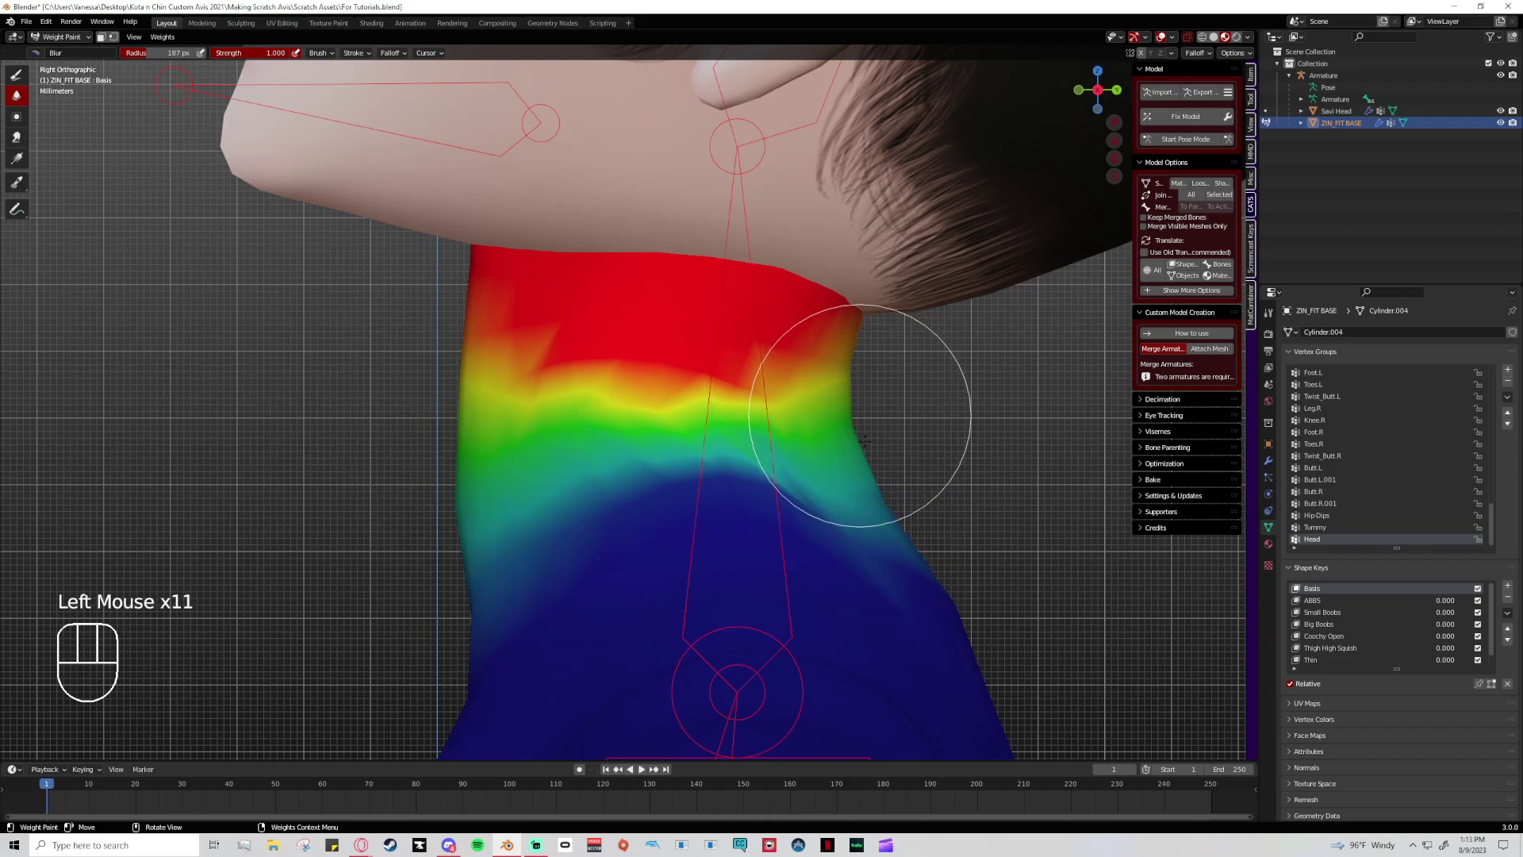
pyautogui.click(870, 408)
pyautogui.click(874, 408)
pyautogui.click(882, 425)
pyautogui.click(912, 475)
pyautogui.click(825, 353)
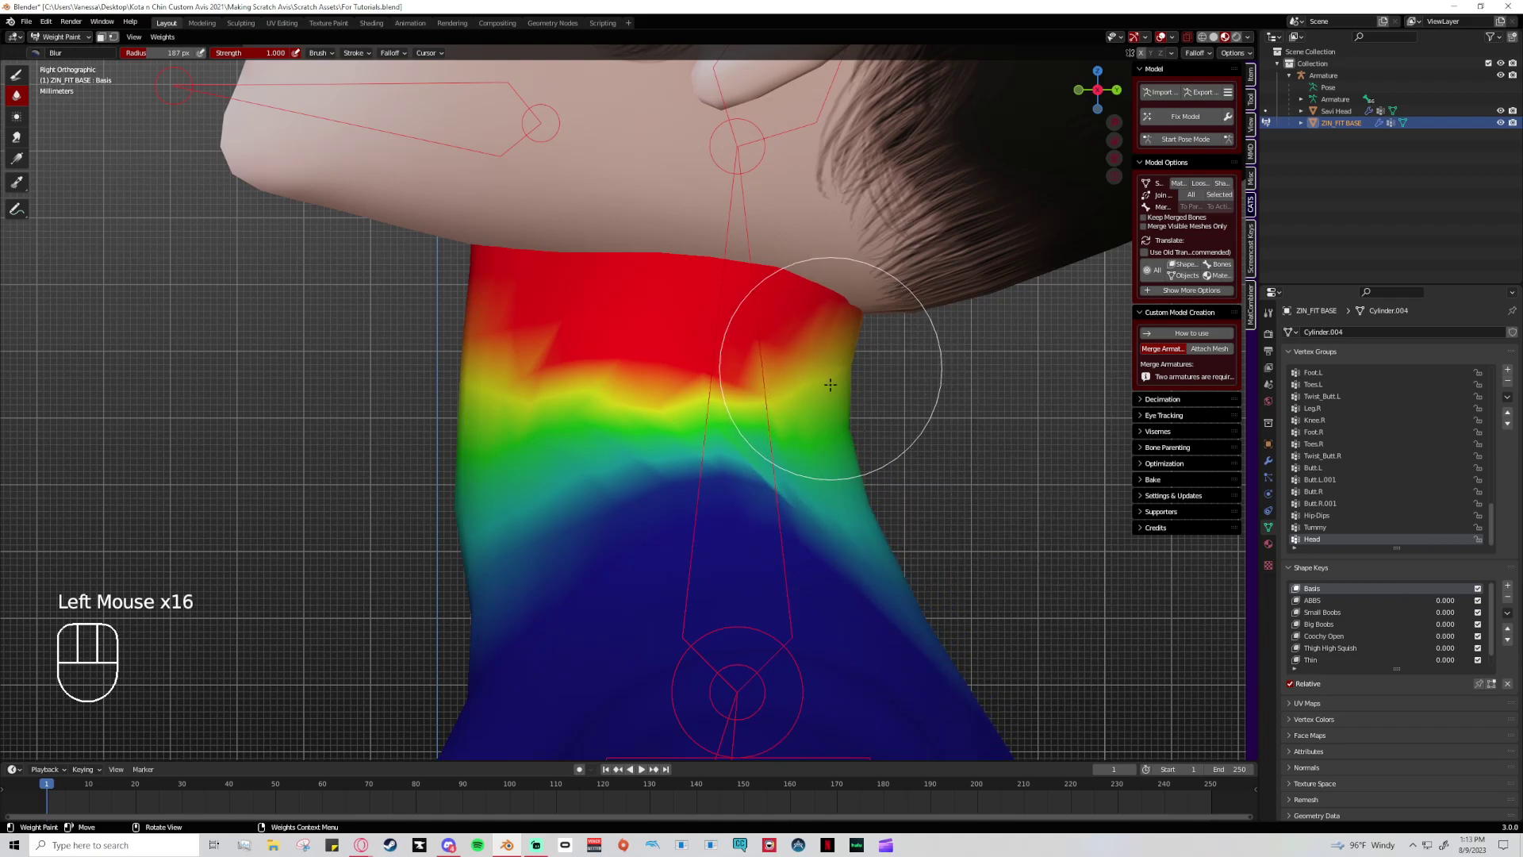
# - Blur the Head weights across the middle of the neck's side and down its lower front
pyautogui.click(714, 412)
pyautogui.click(627, 468)
pyautogui.click(556, 412)
pyautogui.click(590, 363)
pyautogui.click(607, 361)
pyautogui.click(629, 357)
pyautogui.click(523, 460)
pyautogui.click(431, 554)
pyautogui.click(440, 527)
pyautogui.click(449, 503)
pyautogui.click(484, 587)
pyautogui.click(519, 663)
pyautogui.click(486, 680)
pyautogui.click(516, 627)
# - Soften the Head weight transition on the neck's side toward its base with the Blur brush
pyautogui.scroll(-3, 539, 585)
pyautogui.scroll(-1, 540, 585)
pyautogui.click(575, 488)
pyautogui.click(562, 514)
pyautogui.click(550, 537)
pyautogui.click(547, 541)
pyautogui.click(551, 537)
pyautogui.click(583, 555)
pyautogui.click(613, 576)
# - Blur the faint Head weights at the base of the throat and along the front contour above the chest
pyautogui.scroll(5, 613, 576)
pyautogui.keyDown('shift'); pyautogui.moveTo(537, 680); pyautogui.dragTo(545, 578, button='middle'); pyautogui.keyUp('shift')
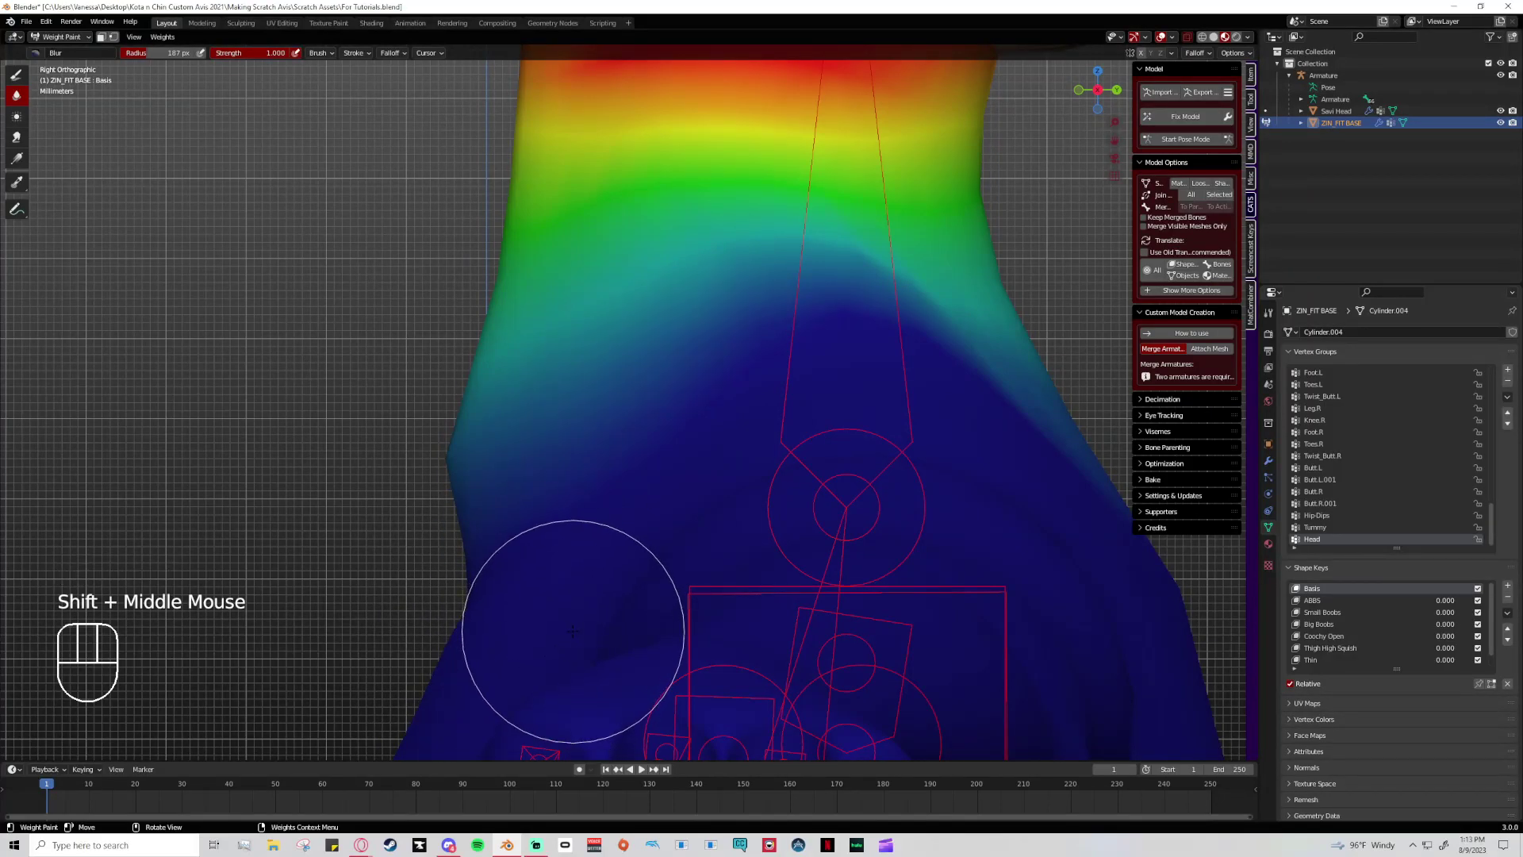
pyautogui.click(579, 527)
pyautogui.click(539, 556)
pyautogui.click(508, 583)
pyautogui.click(480, 556)
pyautogui.click(468, 529)
pyautogui.click(445, 488)
pyautogui.click(415, 442)
pyautogui.click(442, 470)
pyautogui.click(469, 497)
pyautogui.click(459, 556)
pyautogui.click(444, 611)
pyautogui.click(431, 663)
pyautogui.scroll(-2, 632, 535)
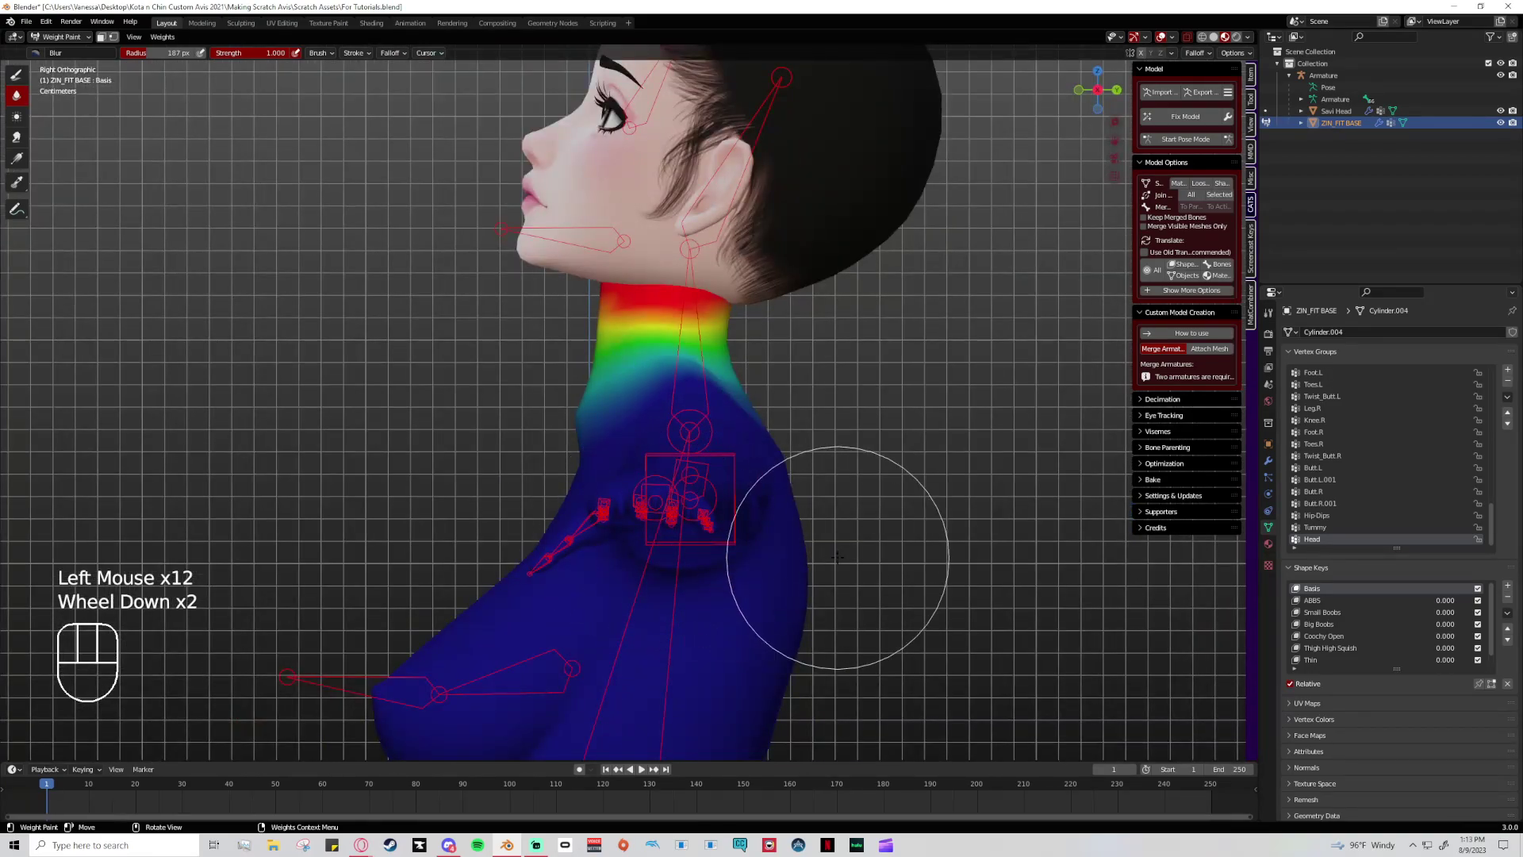
# - Undo the series of blur strokes on the neck and remove the Head vertex group from the body
pyautogui.hotkey('ctrl', 'z')
pyautogui.hotkey('ctrl', 'z')
pyautogui.hotkey('ctrl', 'z')
pyautogui.hotkey('ctrl', 'z')
pyautogui.hotkey('ctrl', 'z')
pyautogui.hotkey('ctrl', 'z')
pyautogui.hotkey('ctrl', 'z')
pyautogui.hotkey('ctrl', 'z')
pyautogui.hotkey('ctrl', 'z')
pyautogui.hotkey('ctrl', 'z')
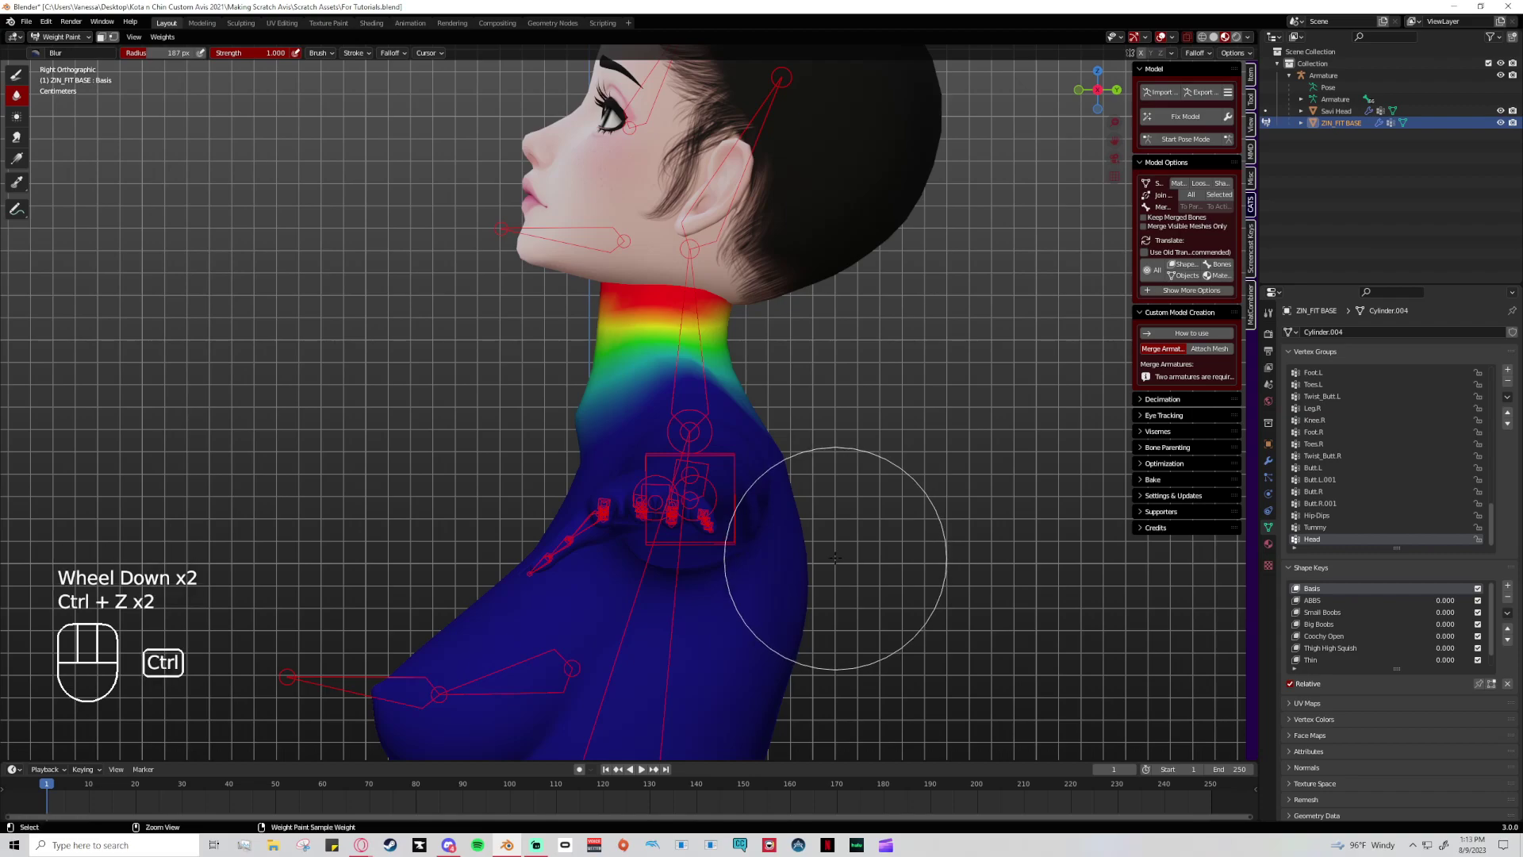
pyautogui.hotkey('ctrl', 'z')
pyautogui.hotkey('ctrl', 'z')
pyautogui.hotkey('ctrl', 'z')
pyautogui.hotkey('ctrl', 'z')
pyautogui.hotkey('ctrl', 'z')
pyautogui.hotkey('ctrl', 'z')
pyautogui.hotkey('ctrl', 'z')
pyautogui.hotkey('ctrl', 'z')
pyautogui.hotkey('ctrl', 'z')
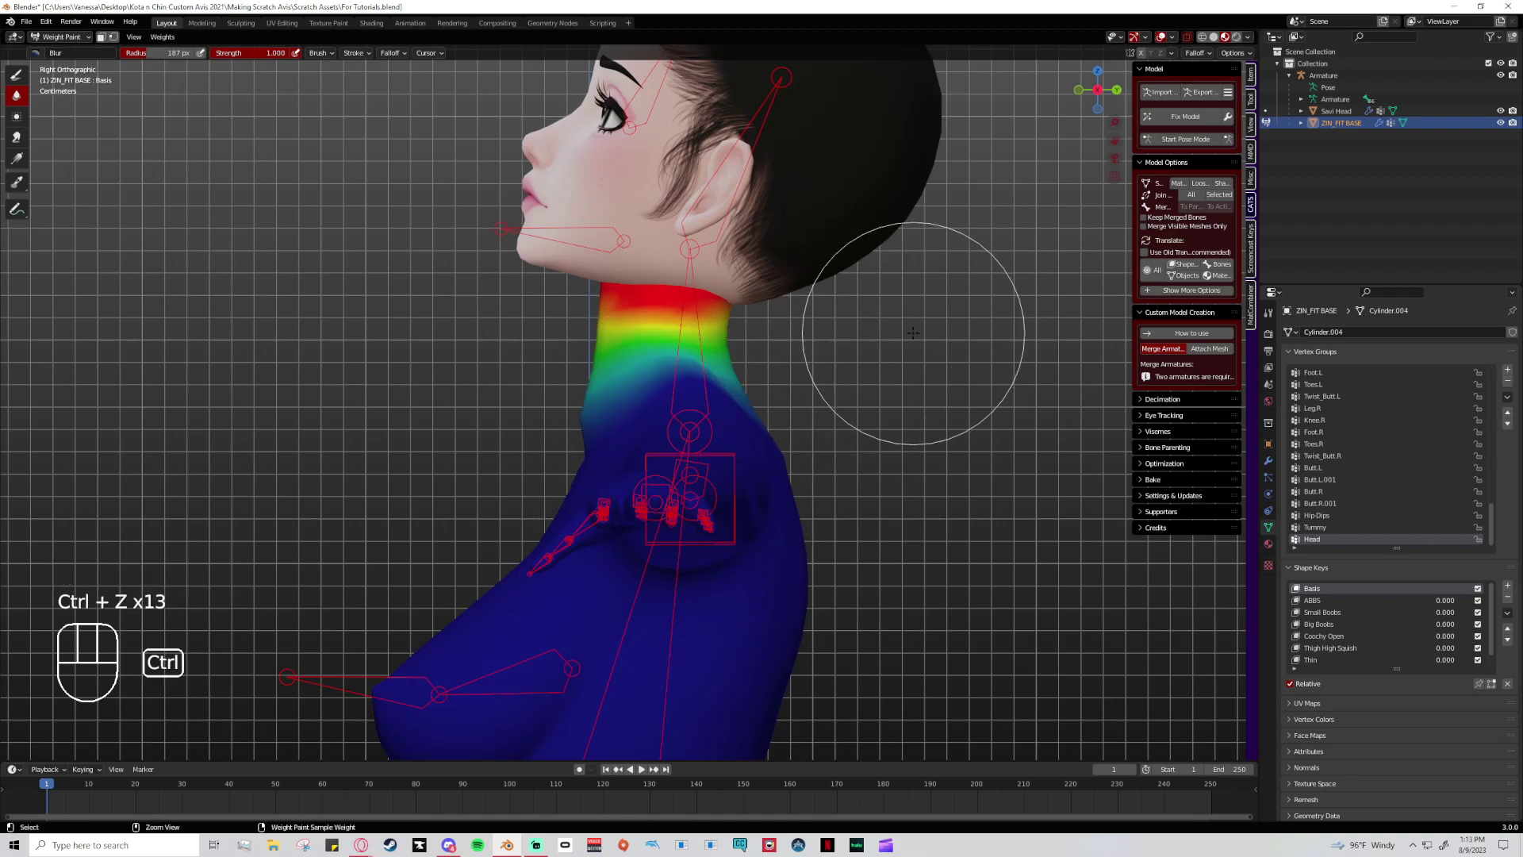
pyautogui.hotkey('ctrl', 'z')
pyautogui.hotkey('ctrl', 'z')
pyautogui.hotkey('ctrl', 'z')
pyautogui.hotkey('ctrl', 'z')
pyautogui.hotkey('ctrl', 'z')
pyautogui.hotkey('ctrl', 'z')
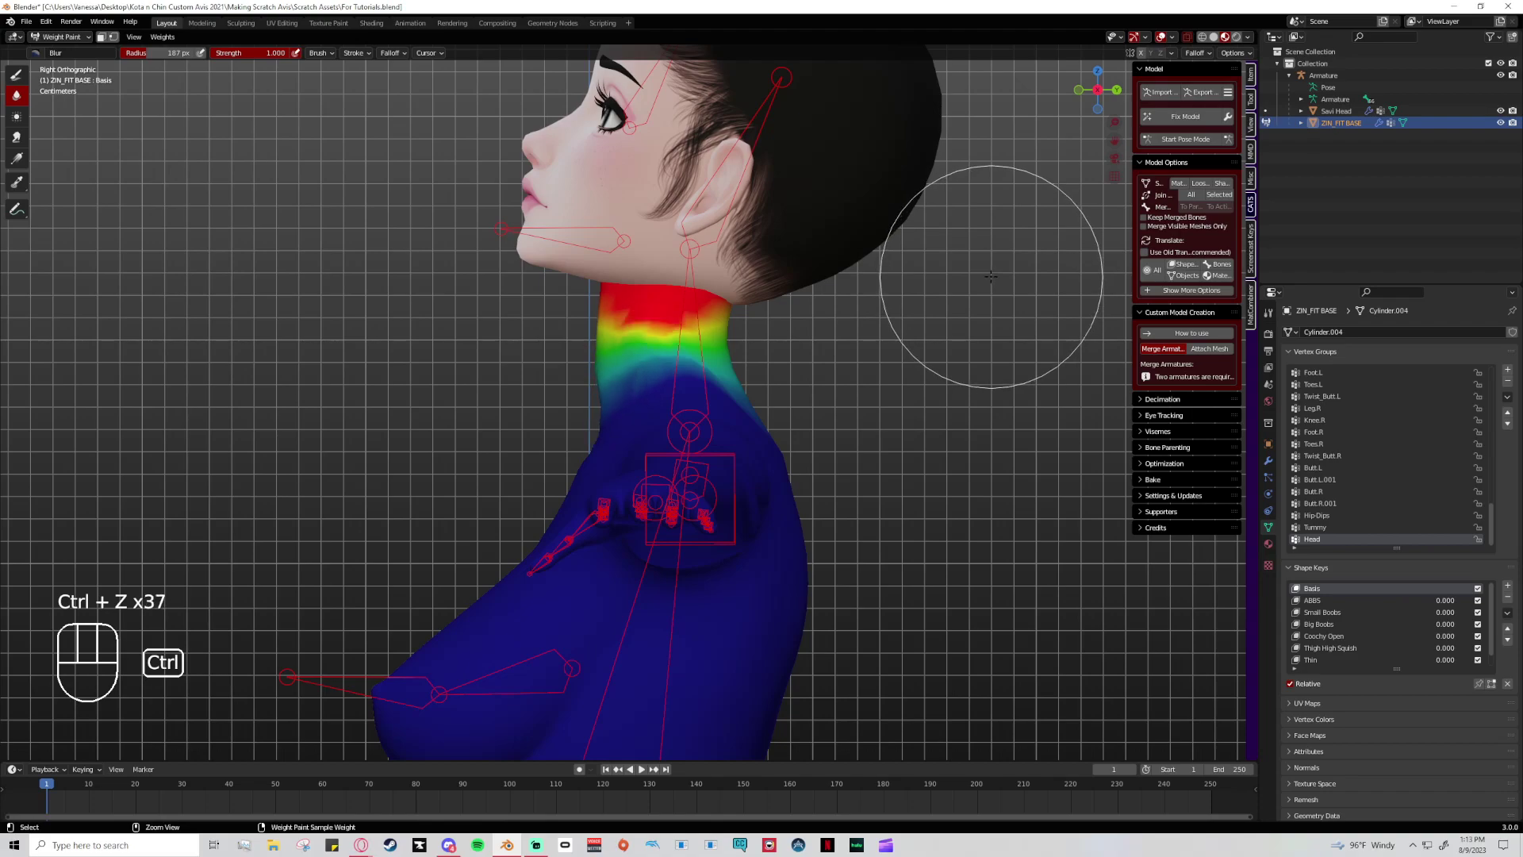
pyautogui.hotkey('ctrl', 'z')
pyautogui.click(1507, 381)
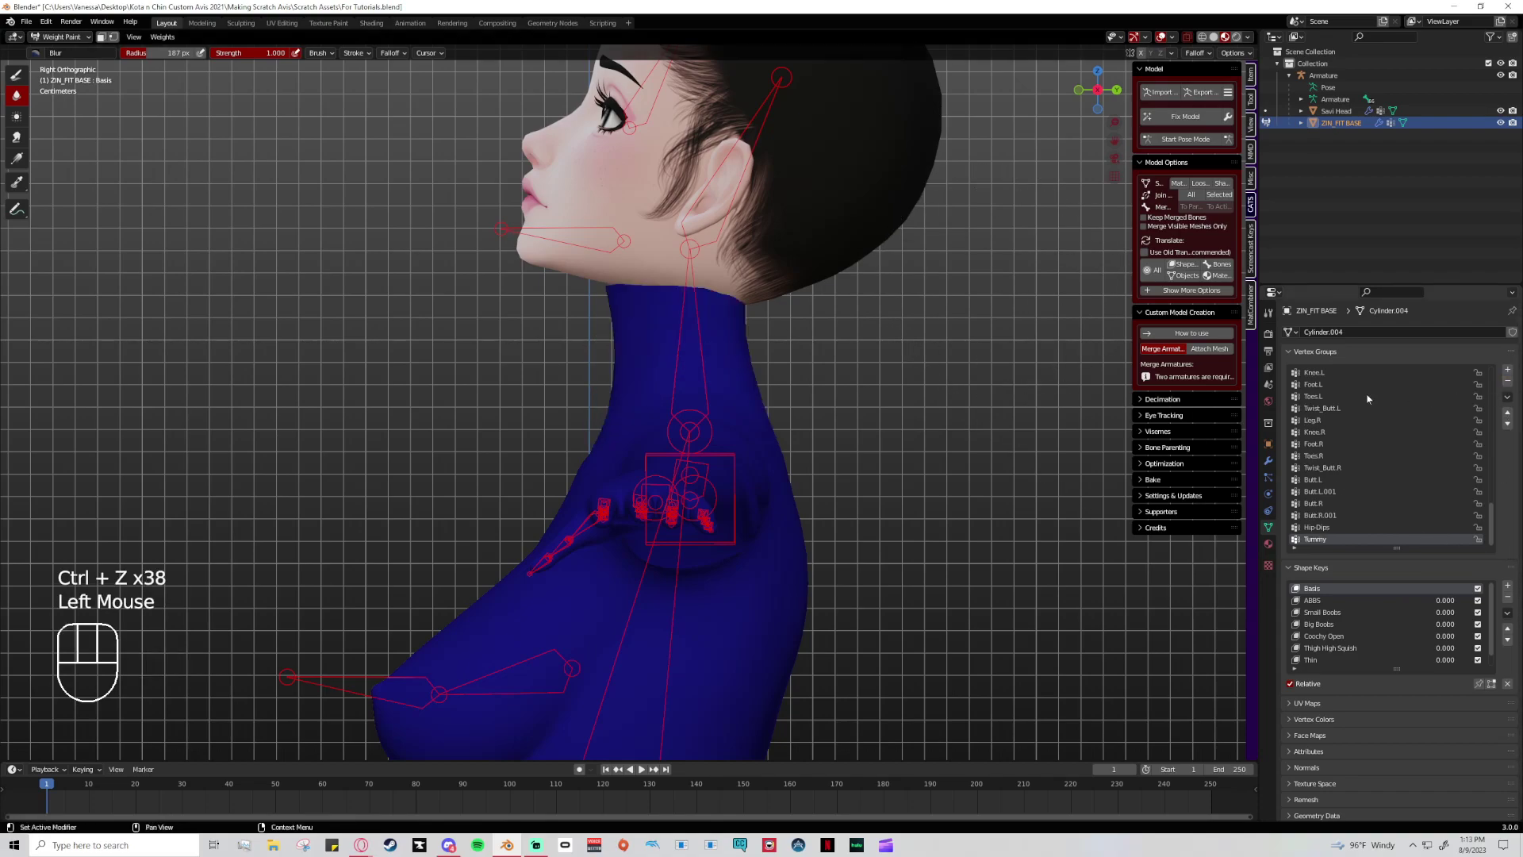
# - Start the armature's Pose Mode again to clear the head's test rotation
pyautogui.click(1179, 140)
pyautogui.click(669, 203)
pyautogui.click(678, 264)
pyautogui.click(678, 264)
pyautogui.click(679, 265)
pyautogui.click(679, 264)
# - Enter Weight Paint mode on the body with the armature also selected and make the Head bone active
pyautogui.moveTo(70, 37); pyautogui.dragTo(60, 104)
pyautogui.moveTo(61, 37); pyautogui.dragTo(59, 45)
pyautogui.click(694, 256)
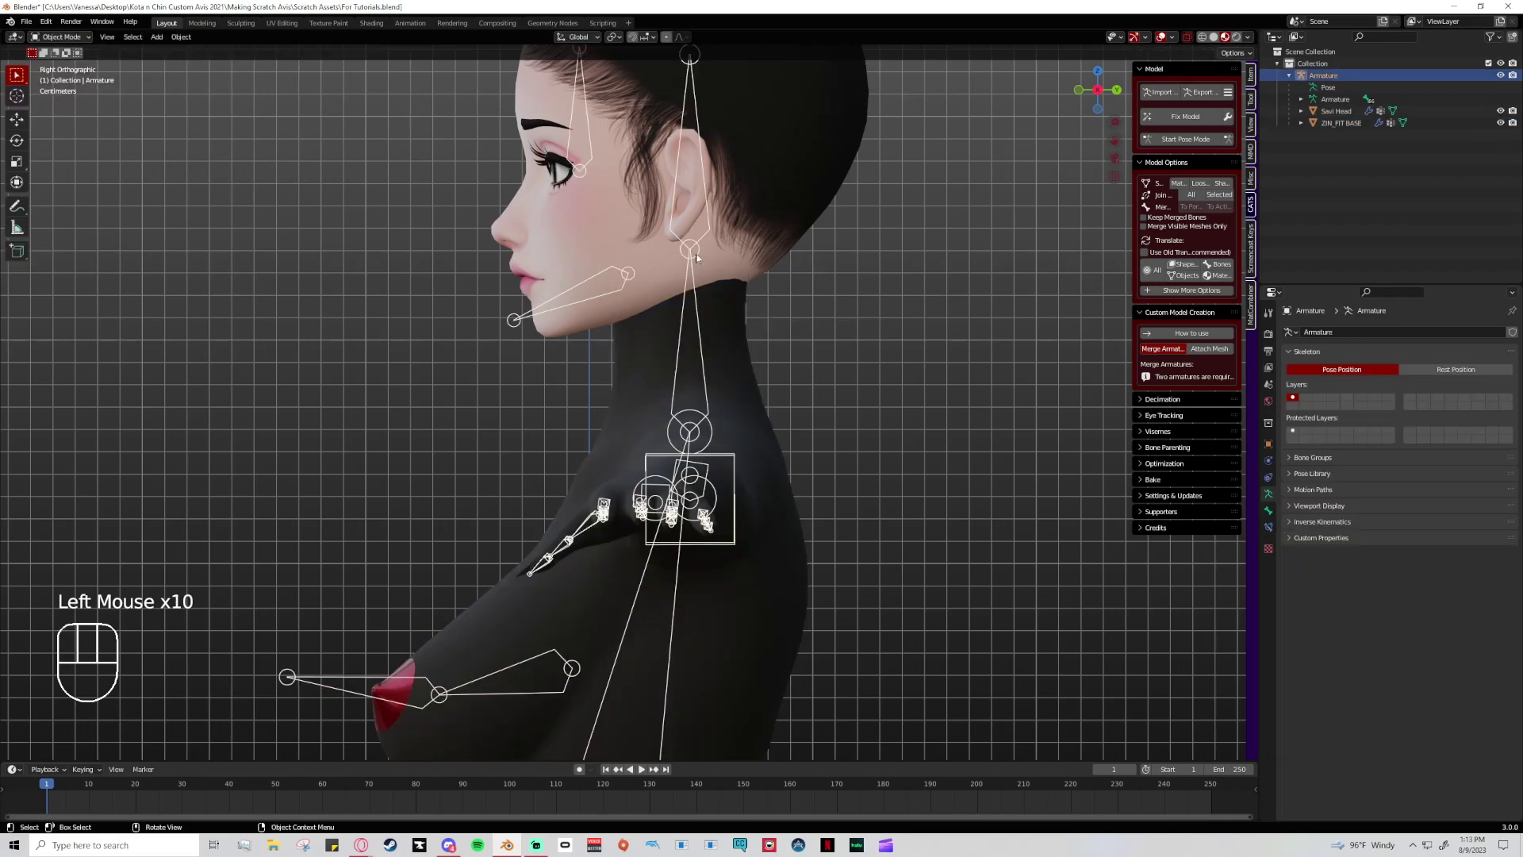
pyautogui.keyDown('shift'); pyautogui.click(731, 370); pyautogui.keyUp('shift')
pyautogui.moveTo(82, 40); pyautogui.dragTo(60, 101)
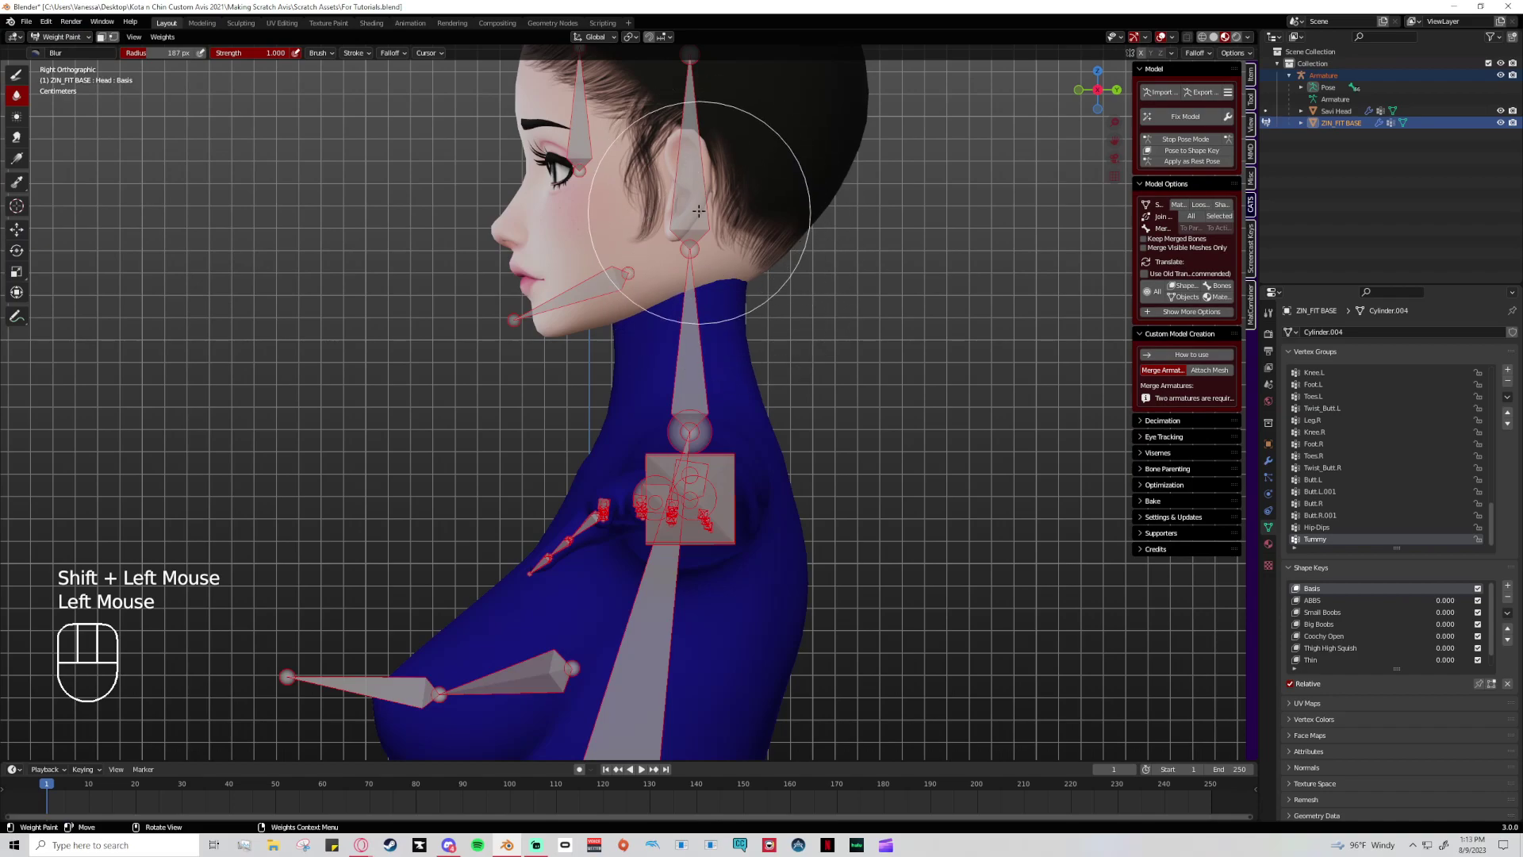
pyautogui.keyDown('shift'); pyautogui.click(698, 213); pyautogui.keyUp('shift')
# - Paint Head weight at 1.000 around the neck's upper rim with the Draw tool's Add brush
pyautogui.scroll(2, 815, 360)
pyautogui.click(27, 76)
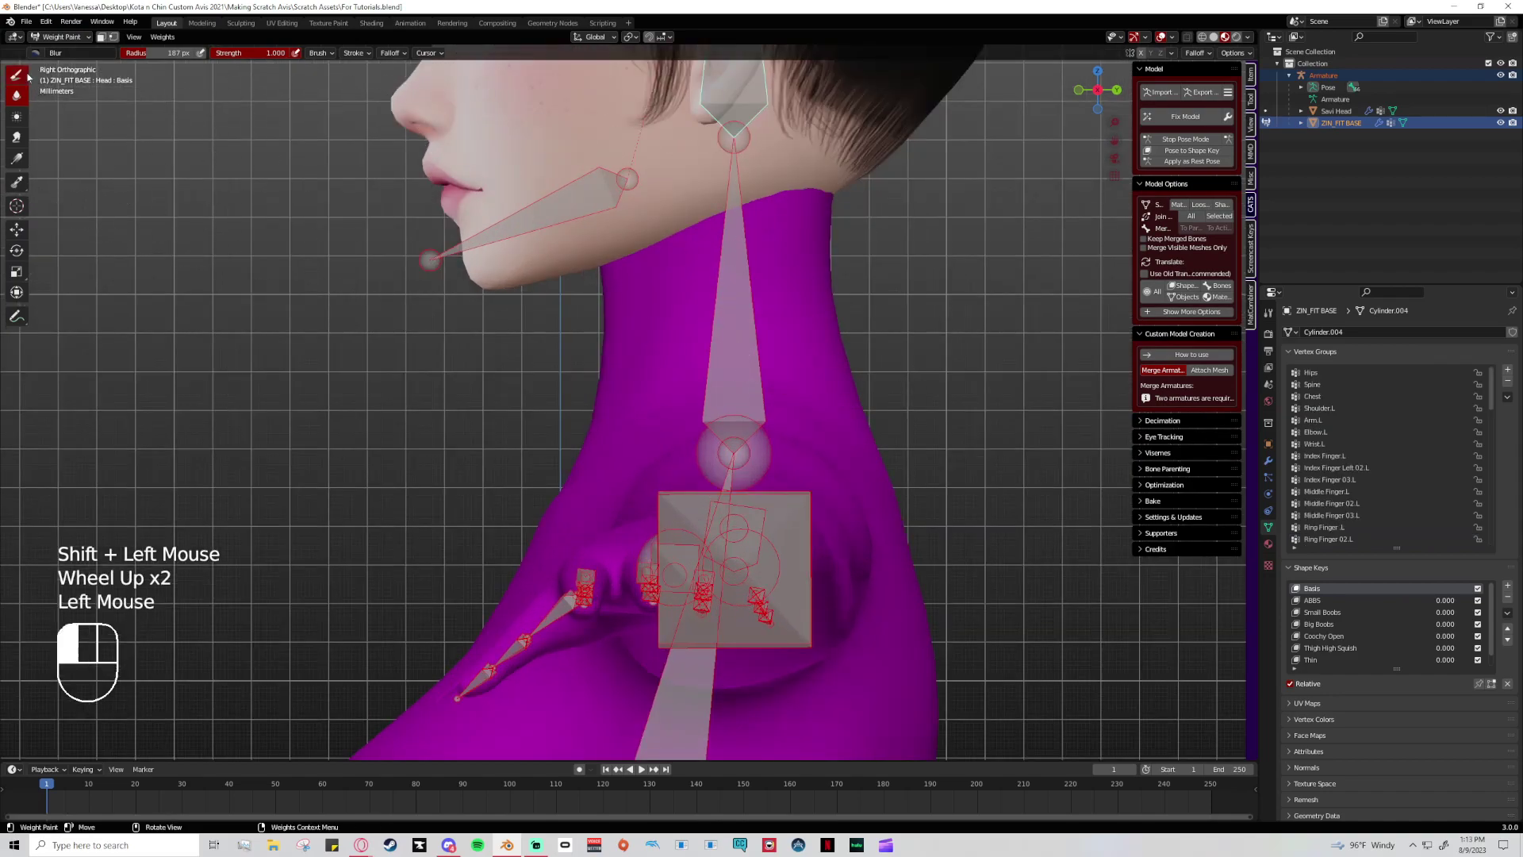
pyautogui.click(784, 155)
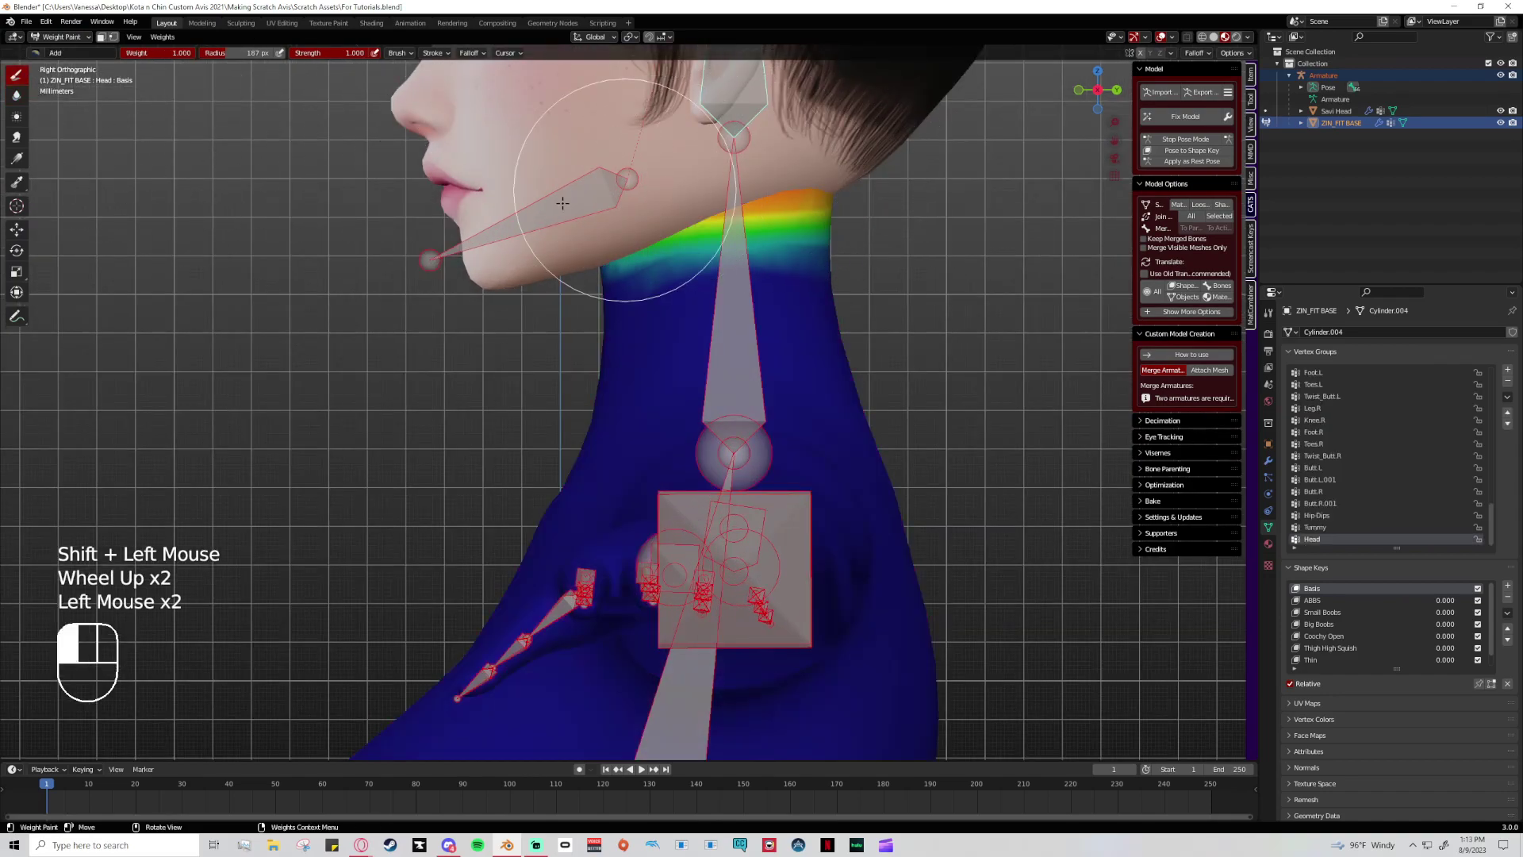
# - Show the model see-through in Solid shading to reveal the top of the neck inside the head
pyautogui.click(1189, 38)
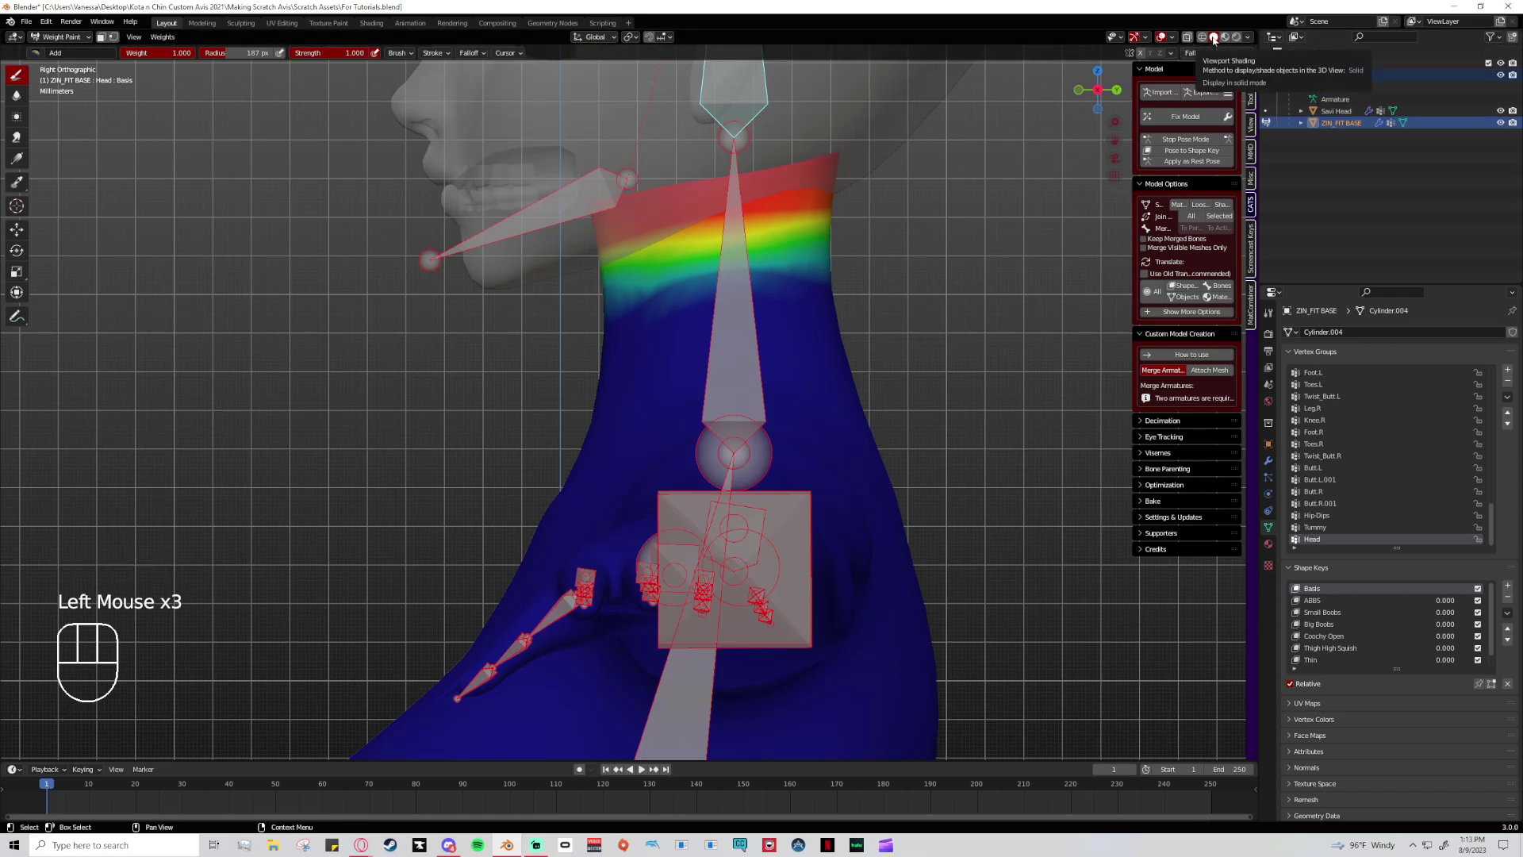
pyautogui.keyDown('shift'); pyautogui.moveTo(1126, 64); pyautogui.dragTo(1140, 90, button='middle'); pyautogui.keyUp('shift')
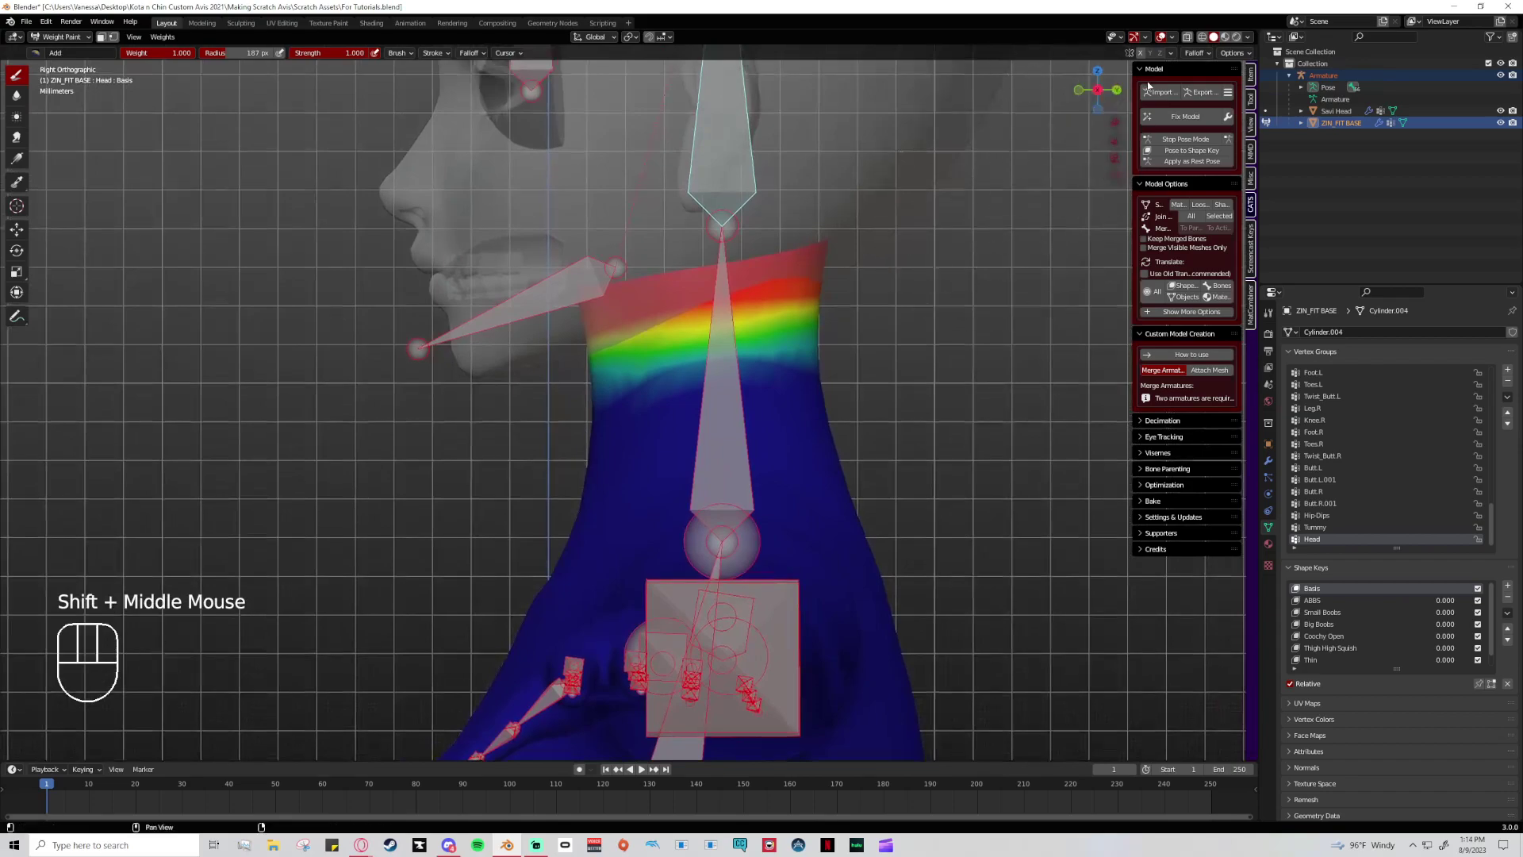
pyautogui.doubleClick(1189, 40)
pyautogui.doubleClick(1202, 38)
pyautogui.click(1214, 37)
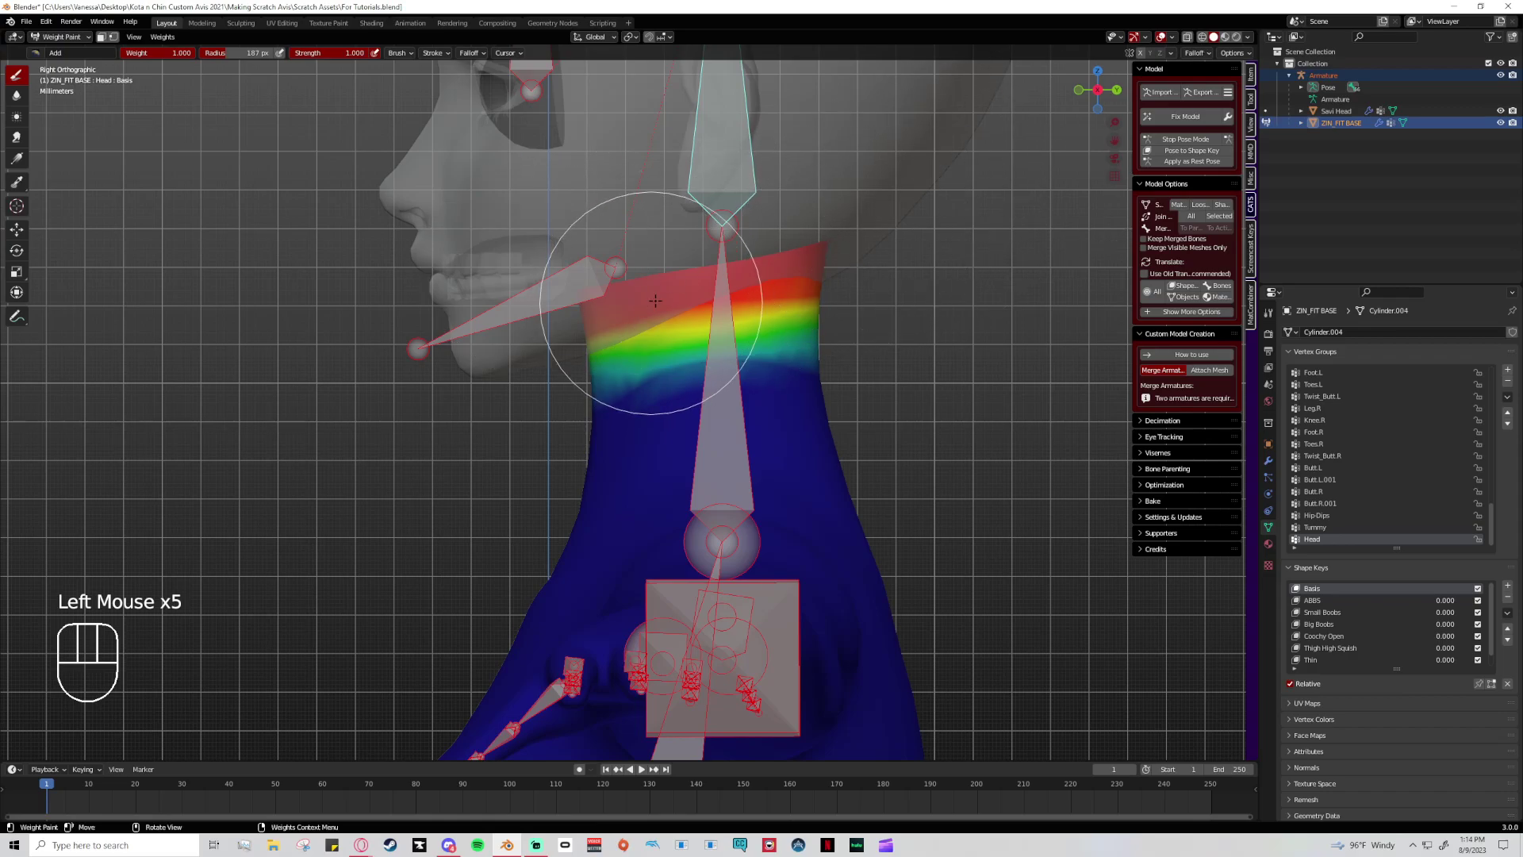
# - Extend the full Head weight across the upper neck from the throat below the jaw to the nape
pyautogui.scroll(1, 813, 254)
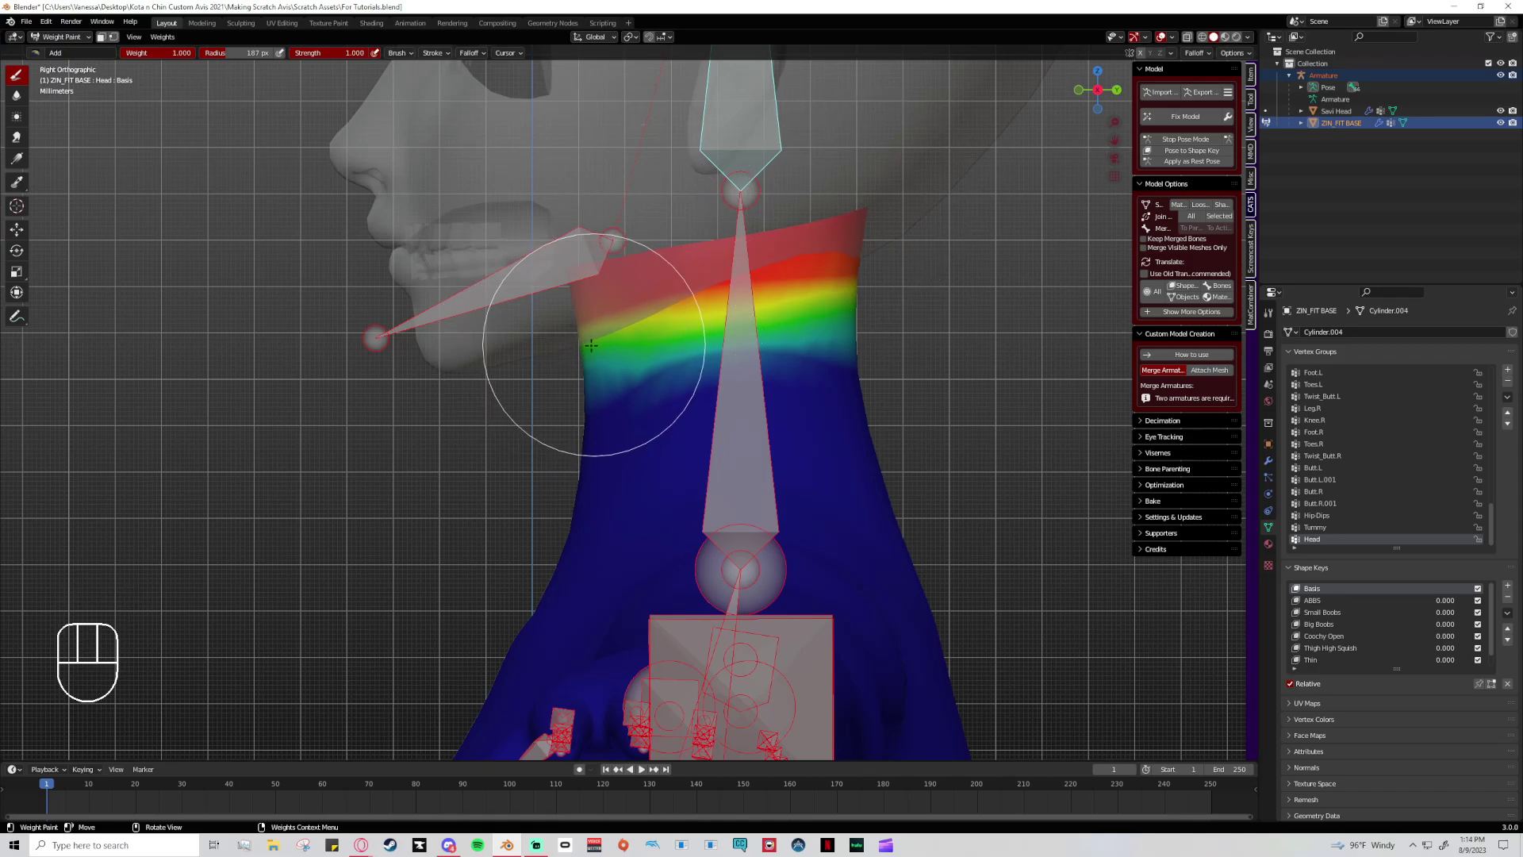
pyautogui.scroll(2, 539, 317)
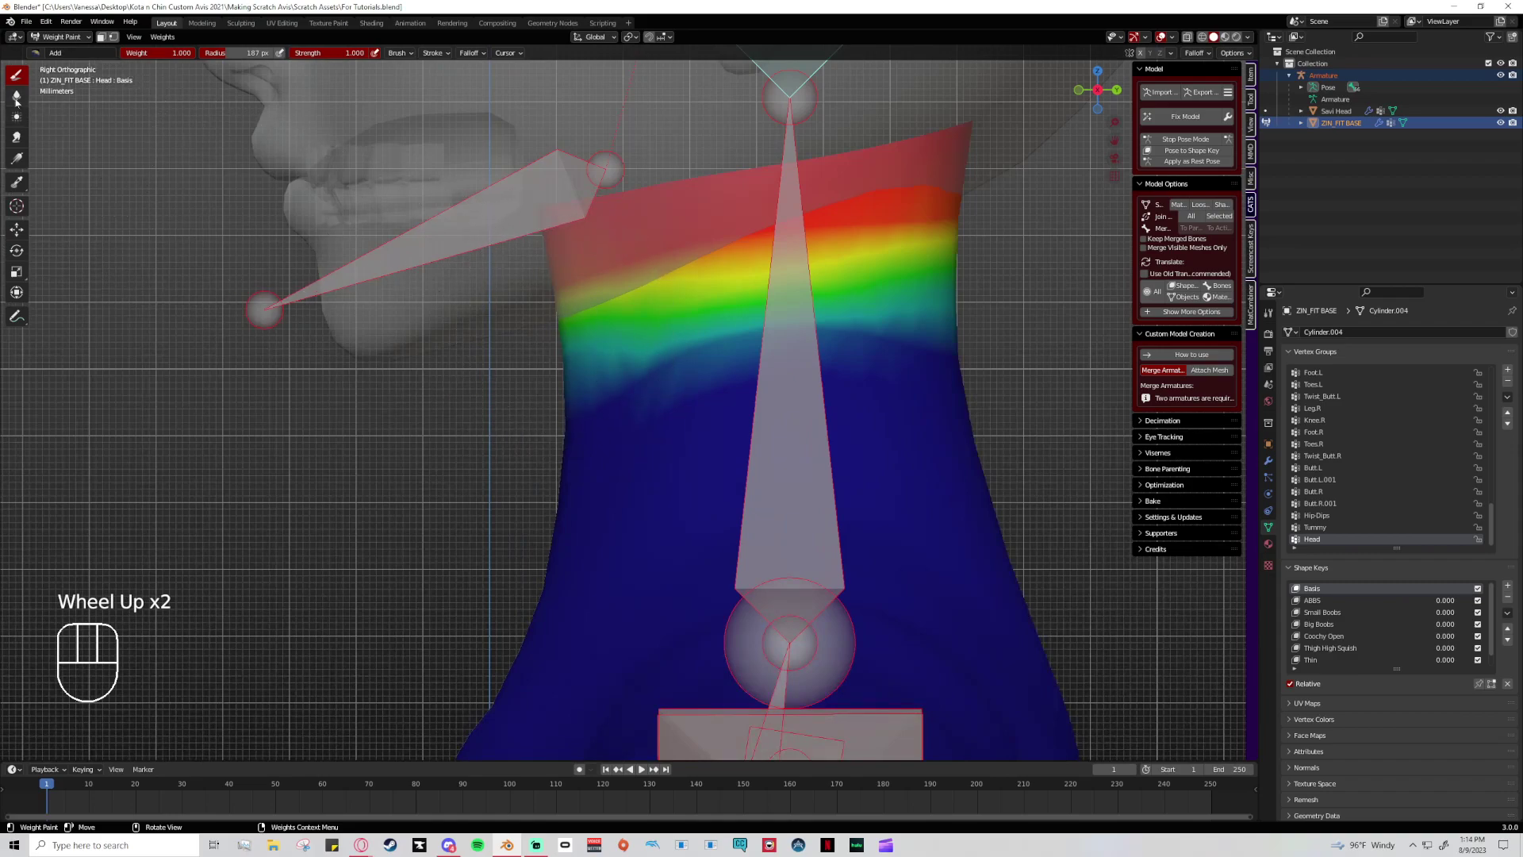
pyautogui.moveTo(612, 230)
pyautogui.mouseDown()
pyautogui.moveTo(617, 272)
pyautogui.moveTo(587, 301)
pyautogui.mouseUp()
pyautogui.moveTo(579, 306); pyautogui.dragTo(565, 317)
pyautogui.moveTo(850, 153)
pyautogui.mouseDown()
pyautogui.moveTo(765, 204)
pyautogui.moveTo(891, 187)
pyautogui.moveTo(829, 249)
pyautogui.moveTo(921, 227)
pyautogui.mouseUp()
pyautogui.click(568, 227)
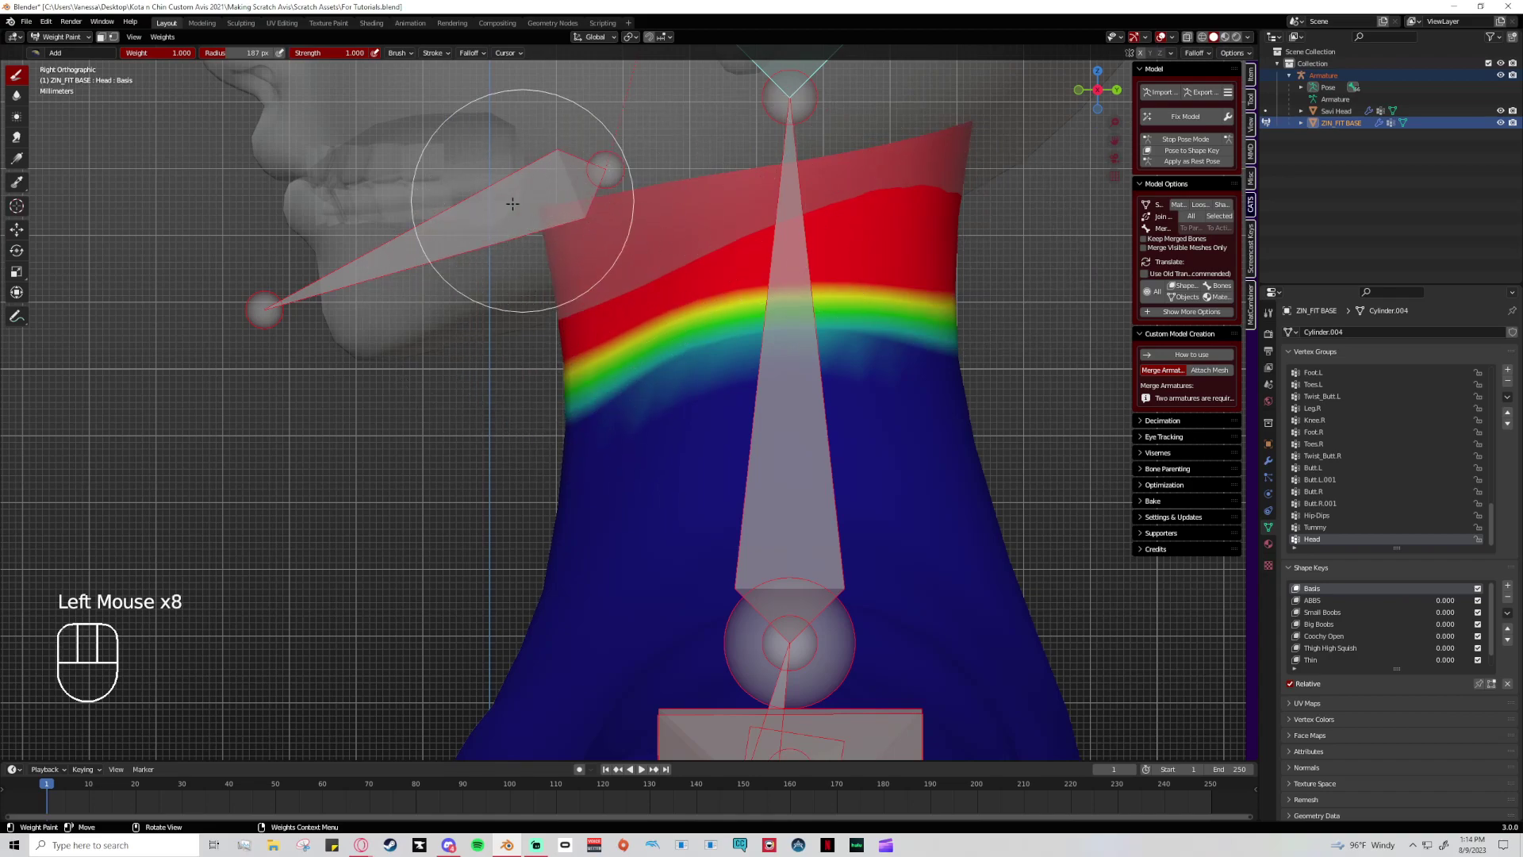
pyautogui.scroll(-2, 1021, 252)
pyautogui.scroll(-2, 913, 285)
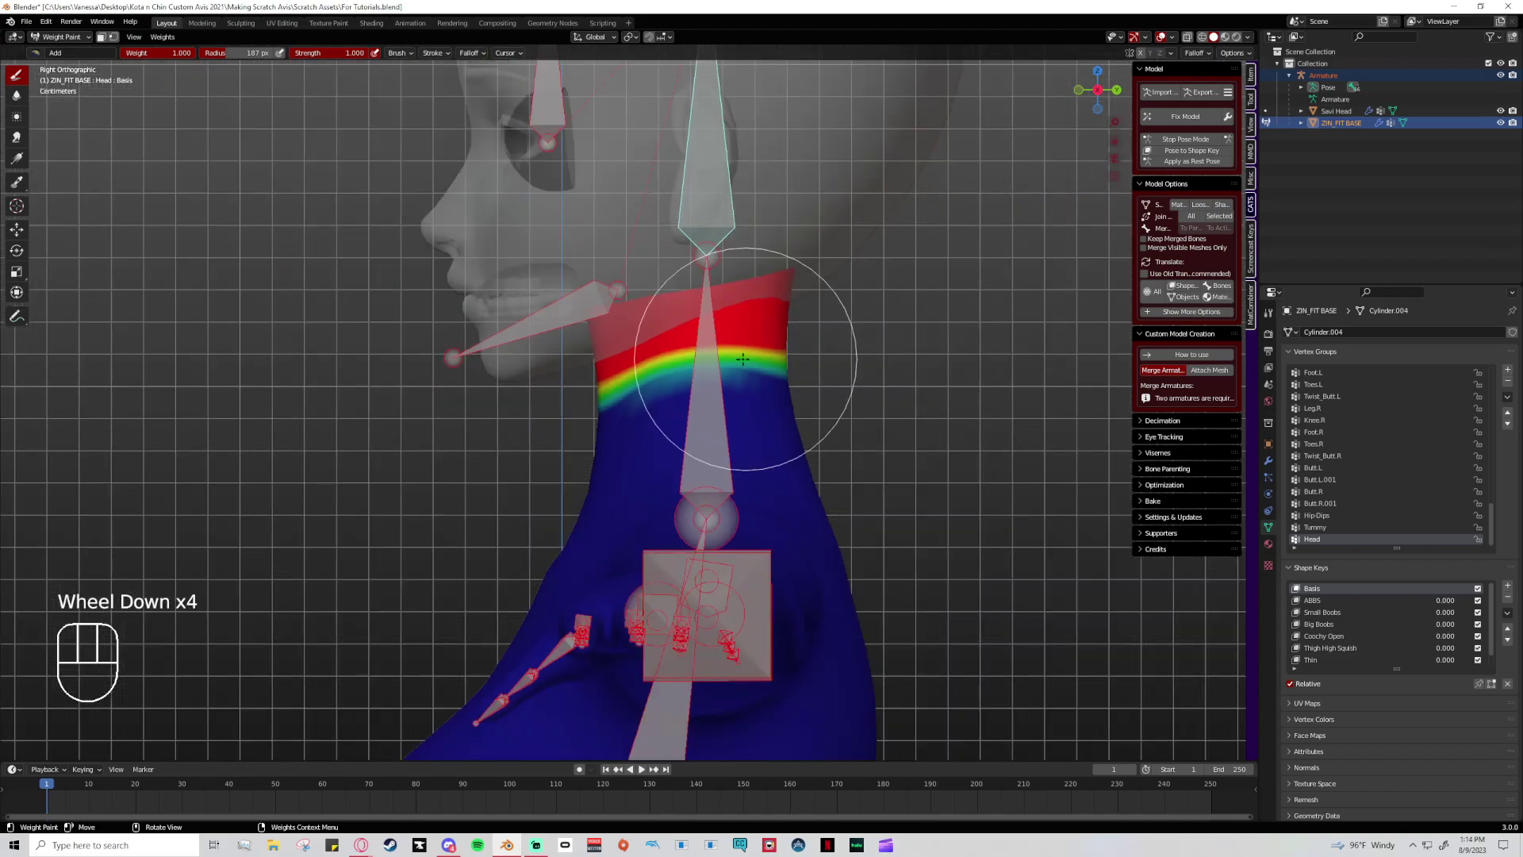
# - Compare the neck's Head weight coverage in Solid and Material Preview shading, ending in Material Preview
pyautogui.scroll(3, 1013, 306)
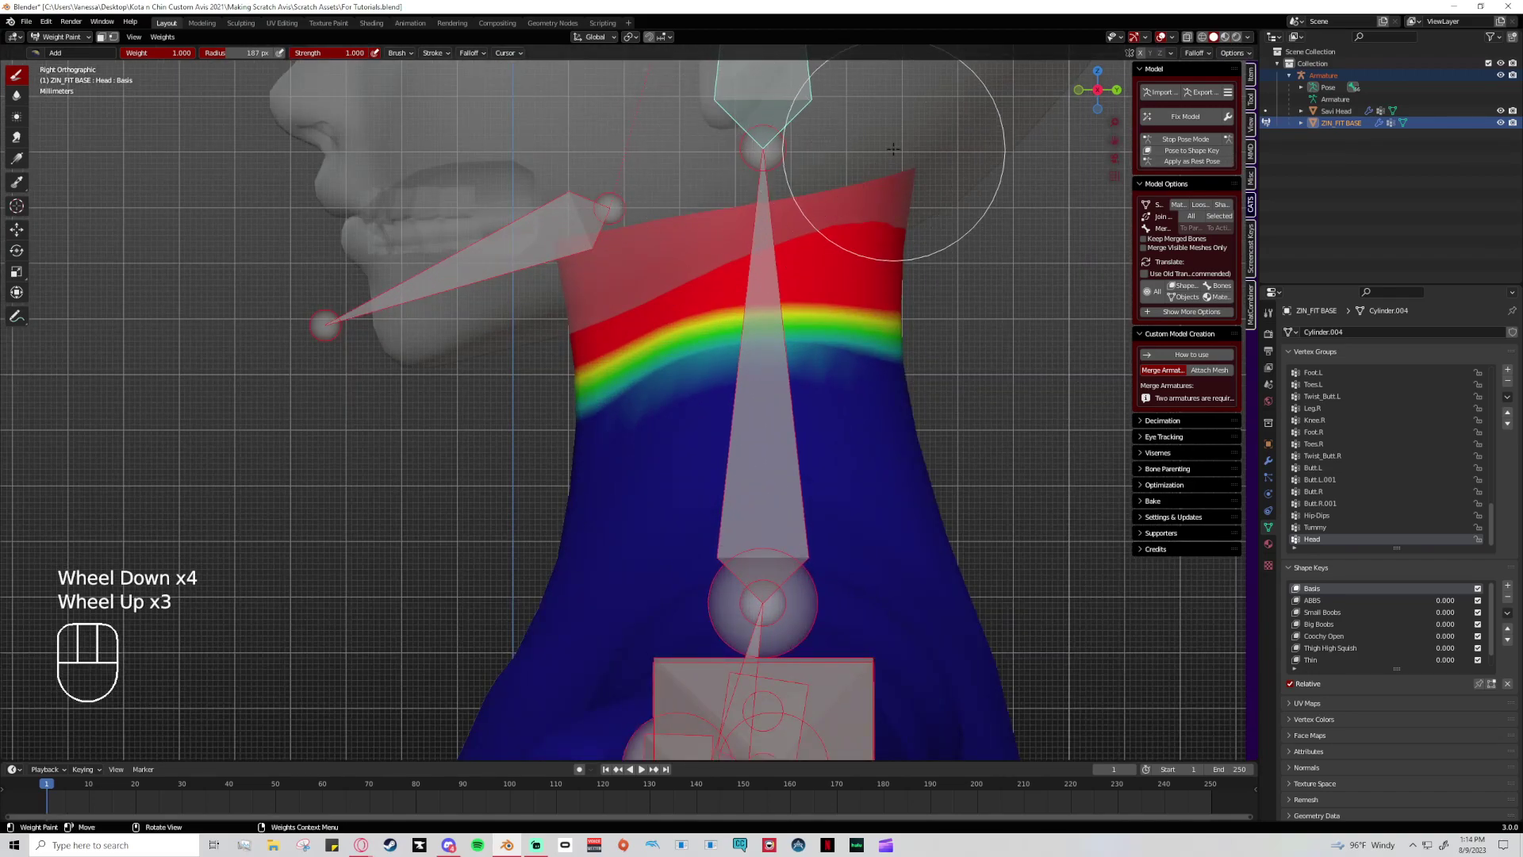
pyautogui.click(1224, 37)
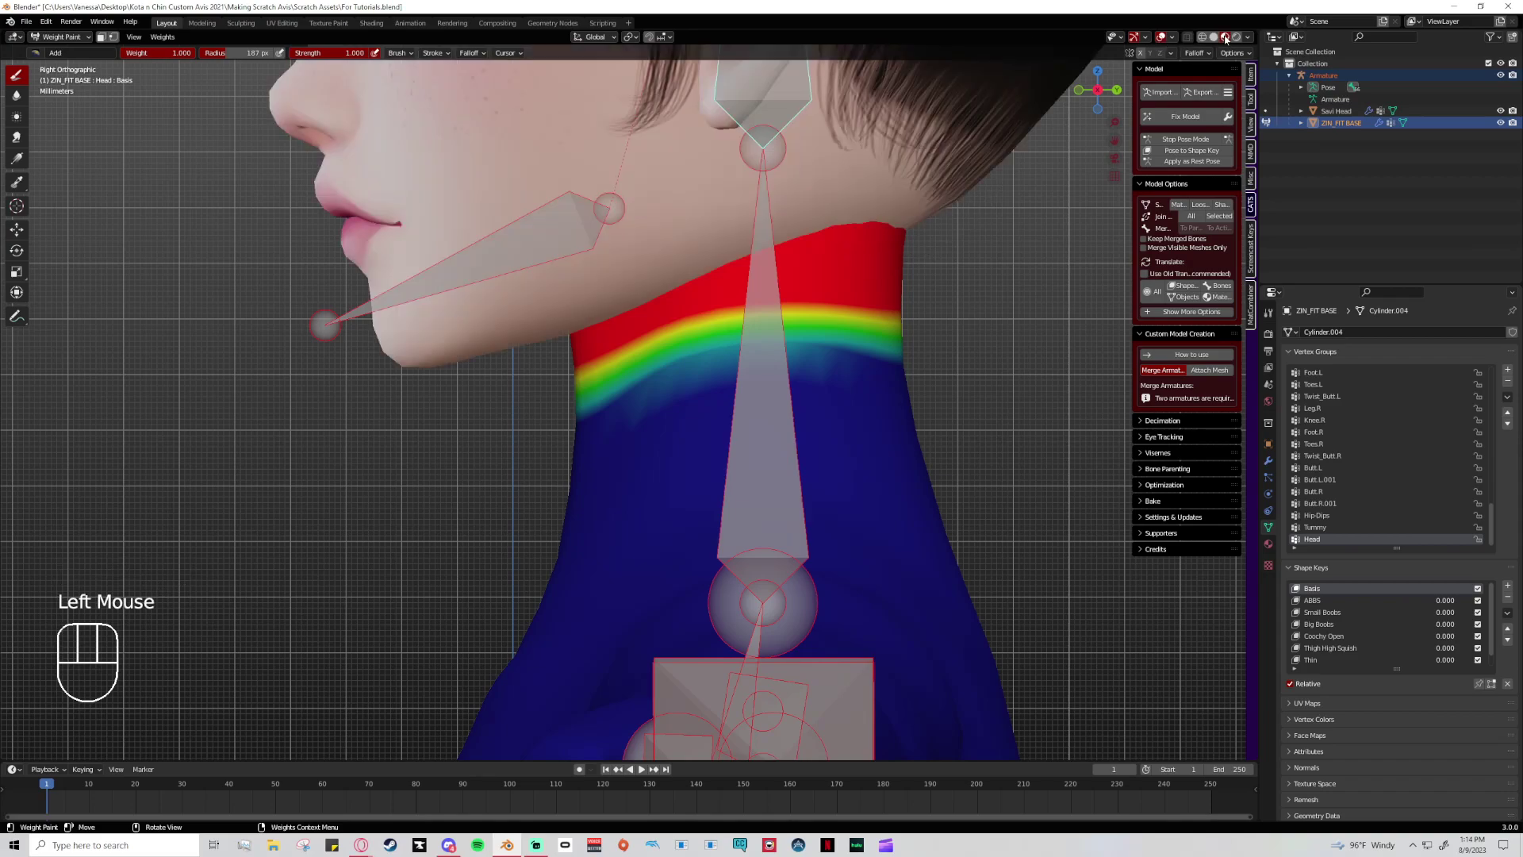
pyautogui.click(1213, 37)
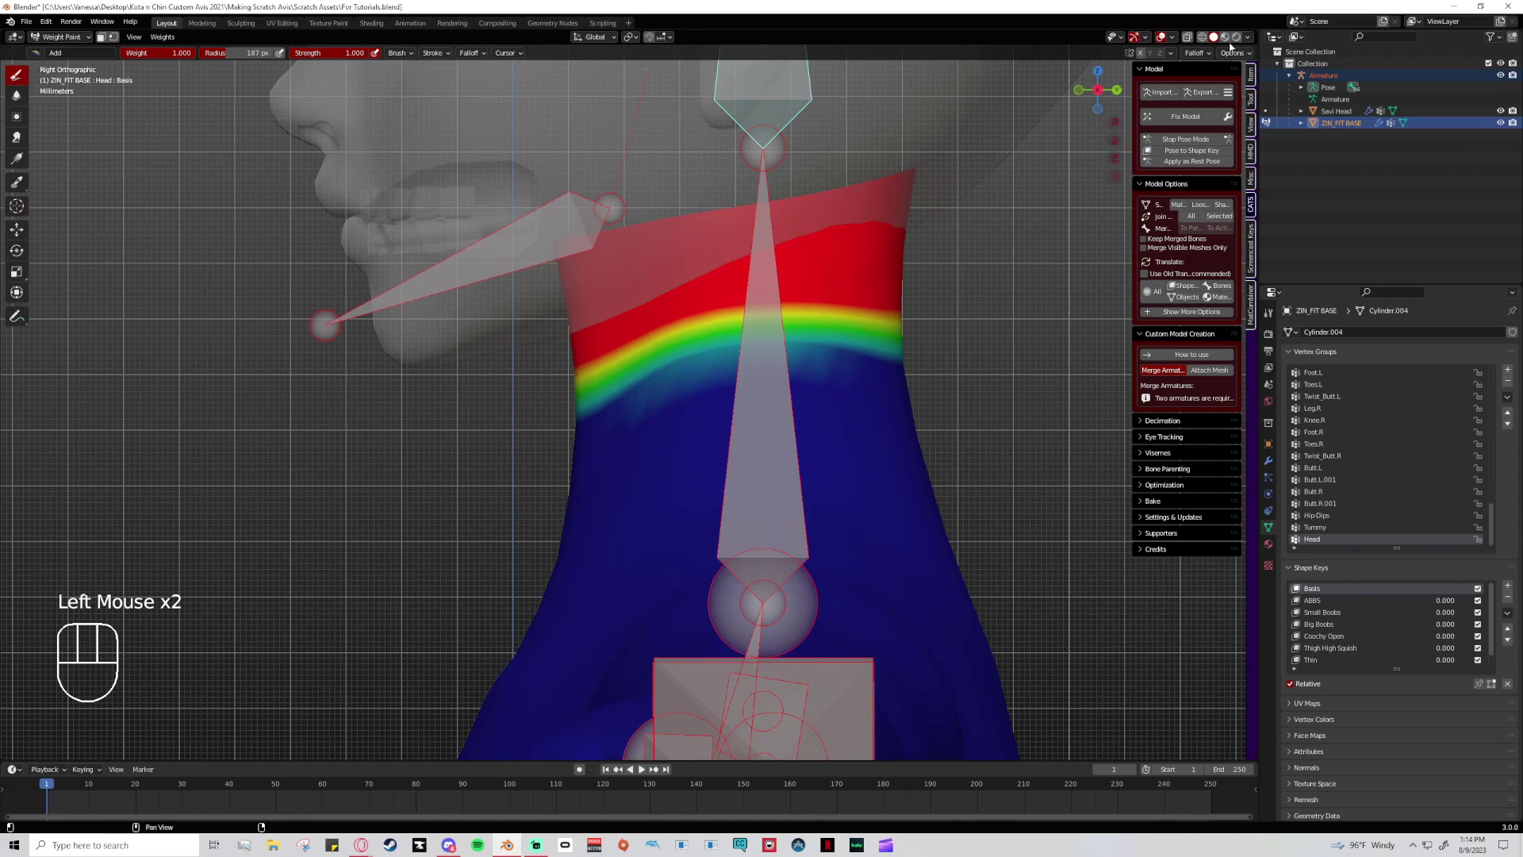
pyautogui.click(1225, 38)
pyautogui.scroll(-1, 836, 308)
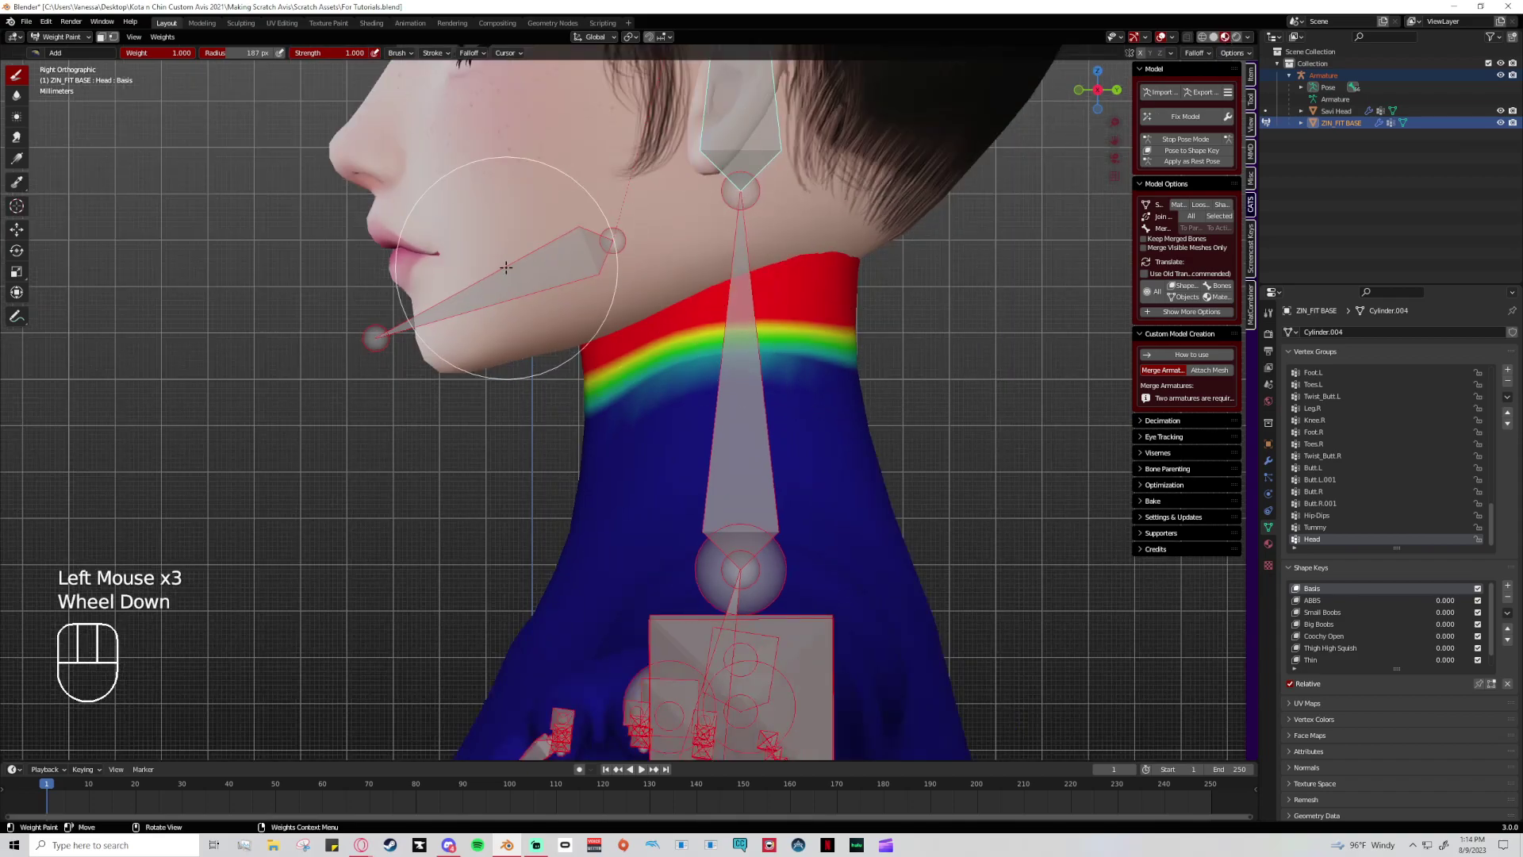
# - Try softening the neck's Head weight edge with the Average brush, including a pass at 116 px radius and 0.607 strength
pyautogui.click(18, 97)
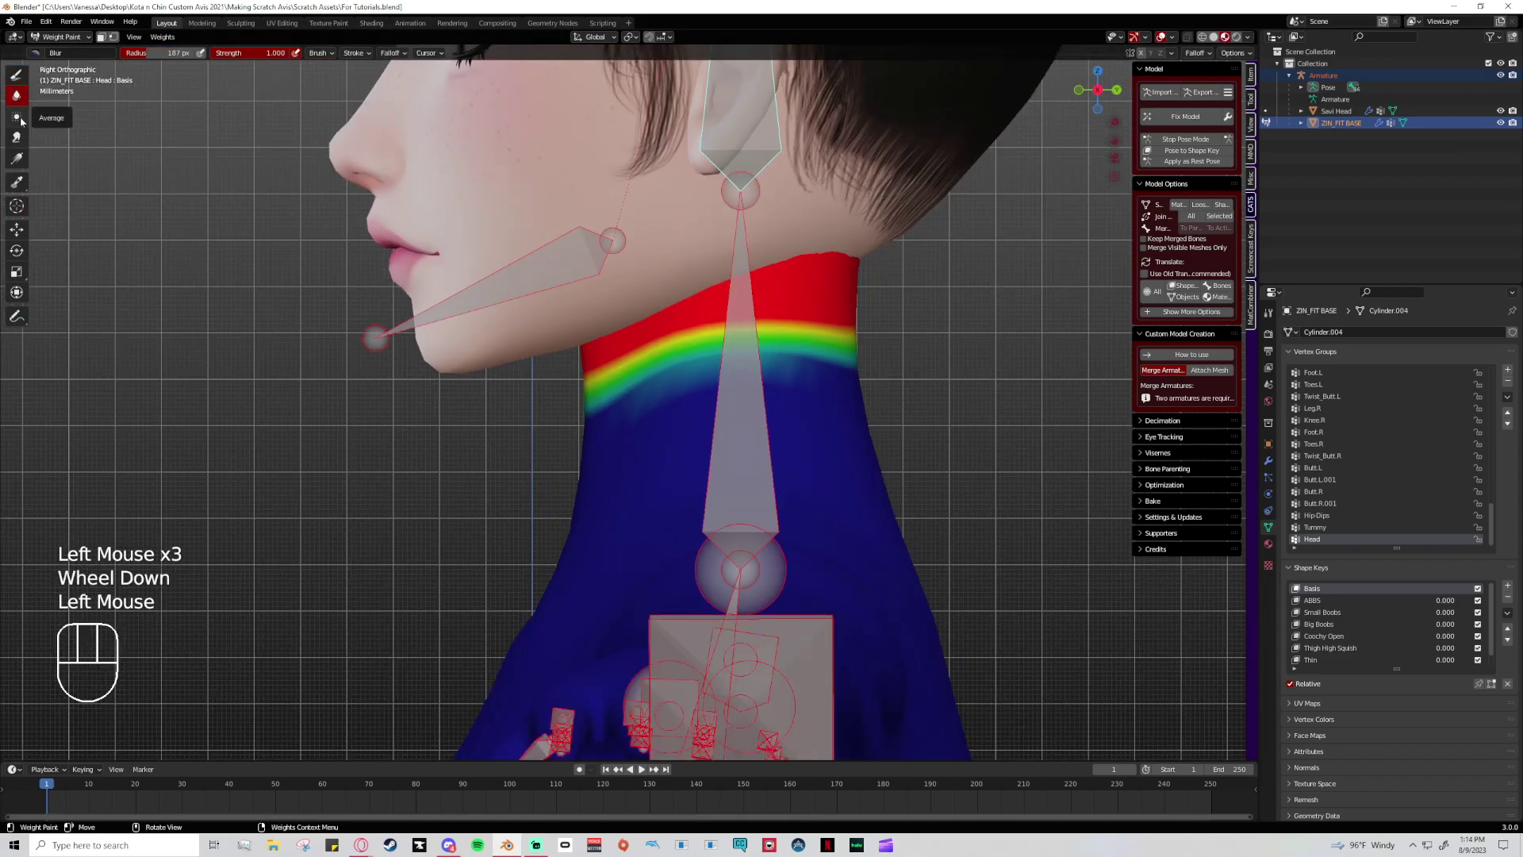
pyautogui.moveTo(853, 311)
pyautogui.mouseDown()
pyautogui.moveTo(772, 362)
pyautogui.moveTo(550, 426)
pyautogui.mouseUp()
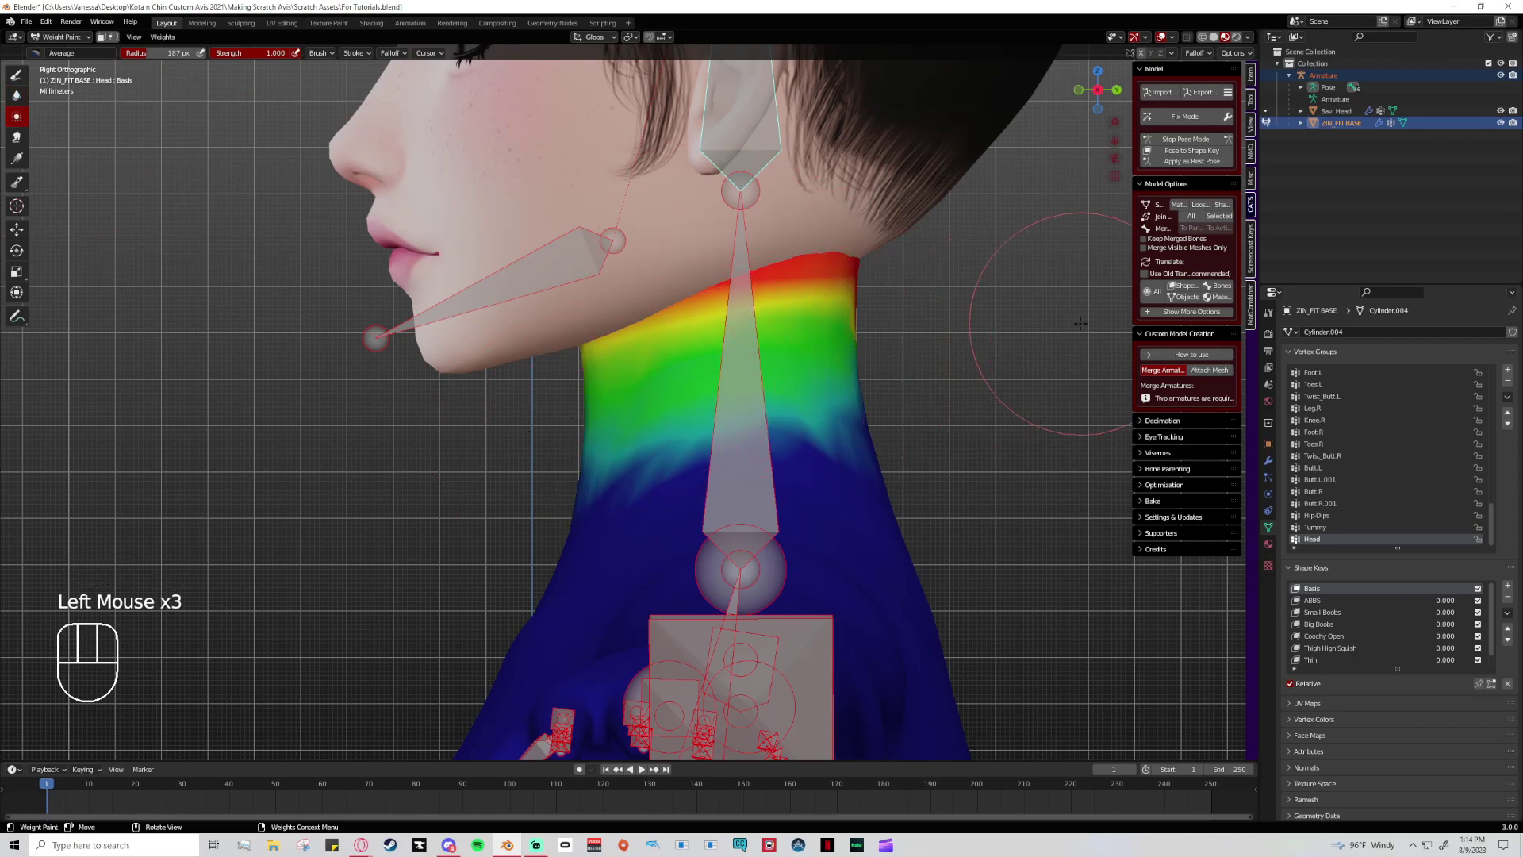
pyautogui.hotkey('ctrl', 'z')
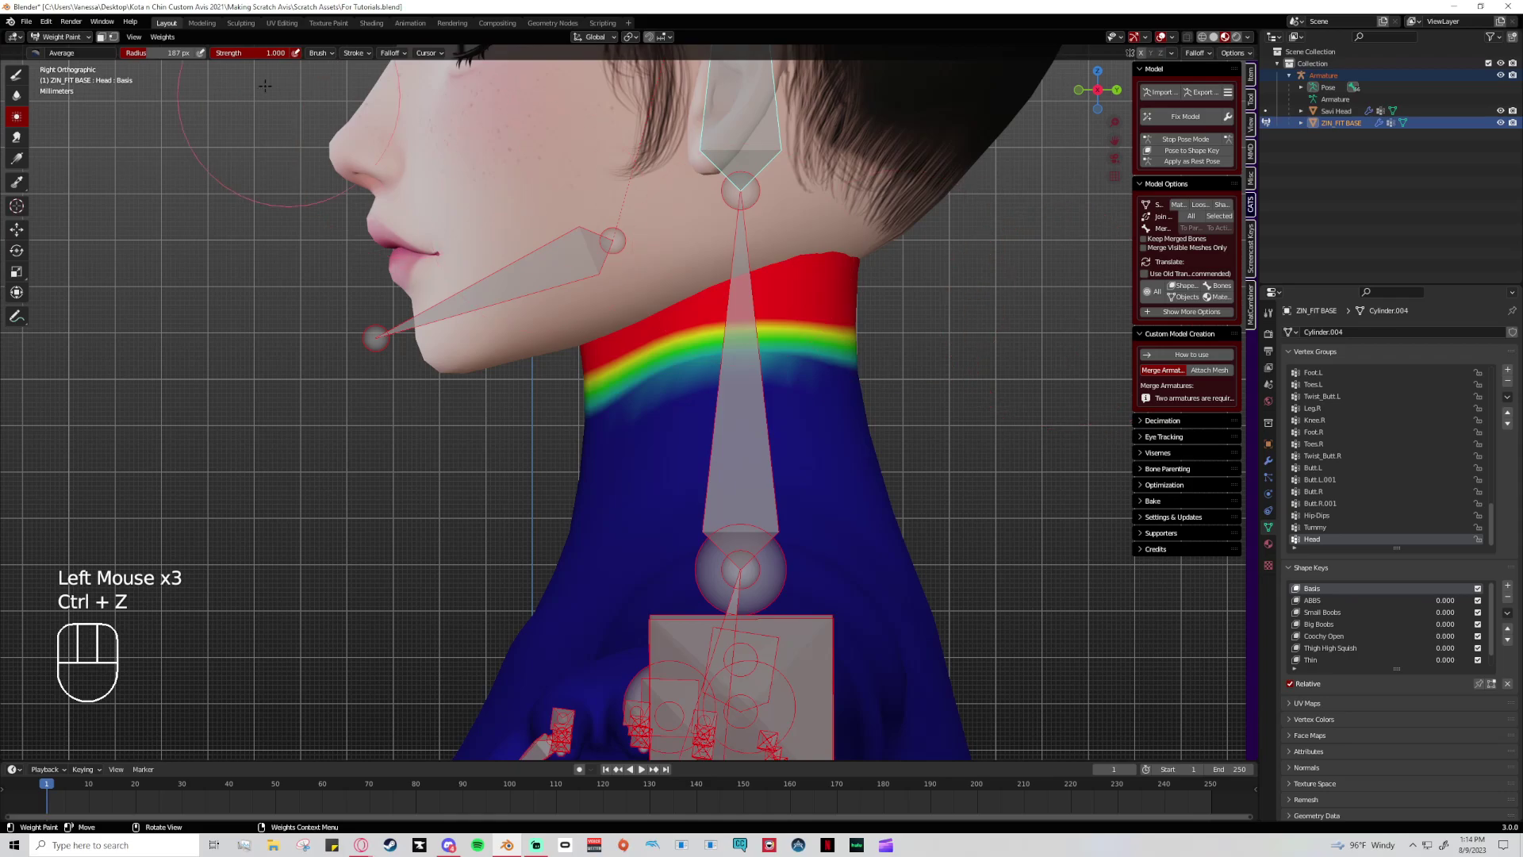
pyautogui.moveTo(155, 57); pyautogui.dragTo(105, 57)
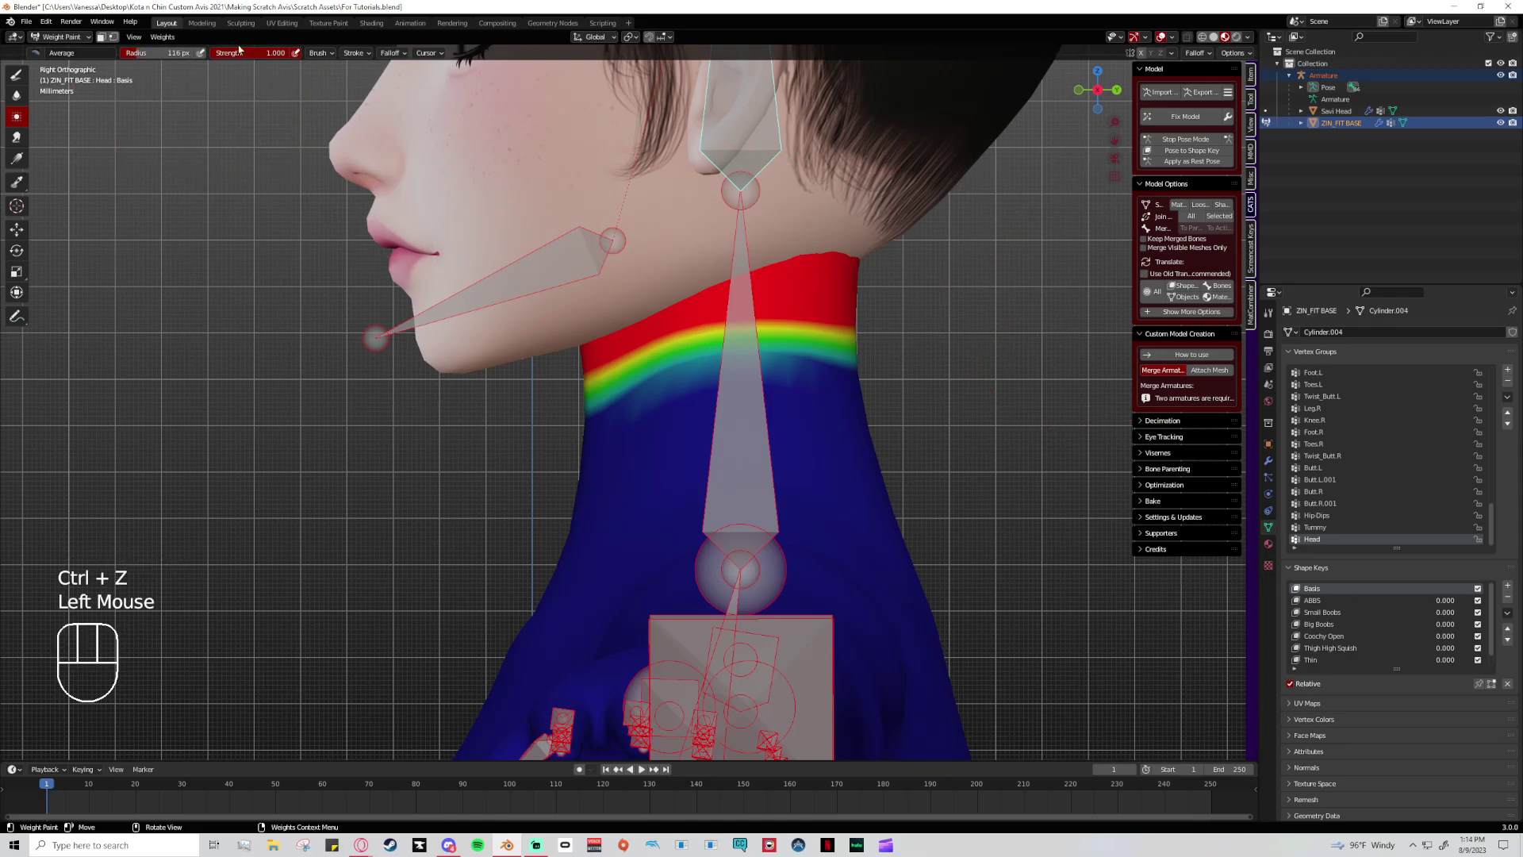
pyautogui.moveTo(852, 344); pyautogui.dragTo(572, 404)
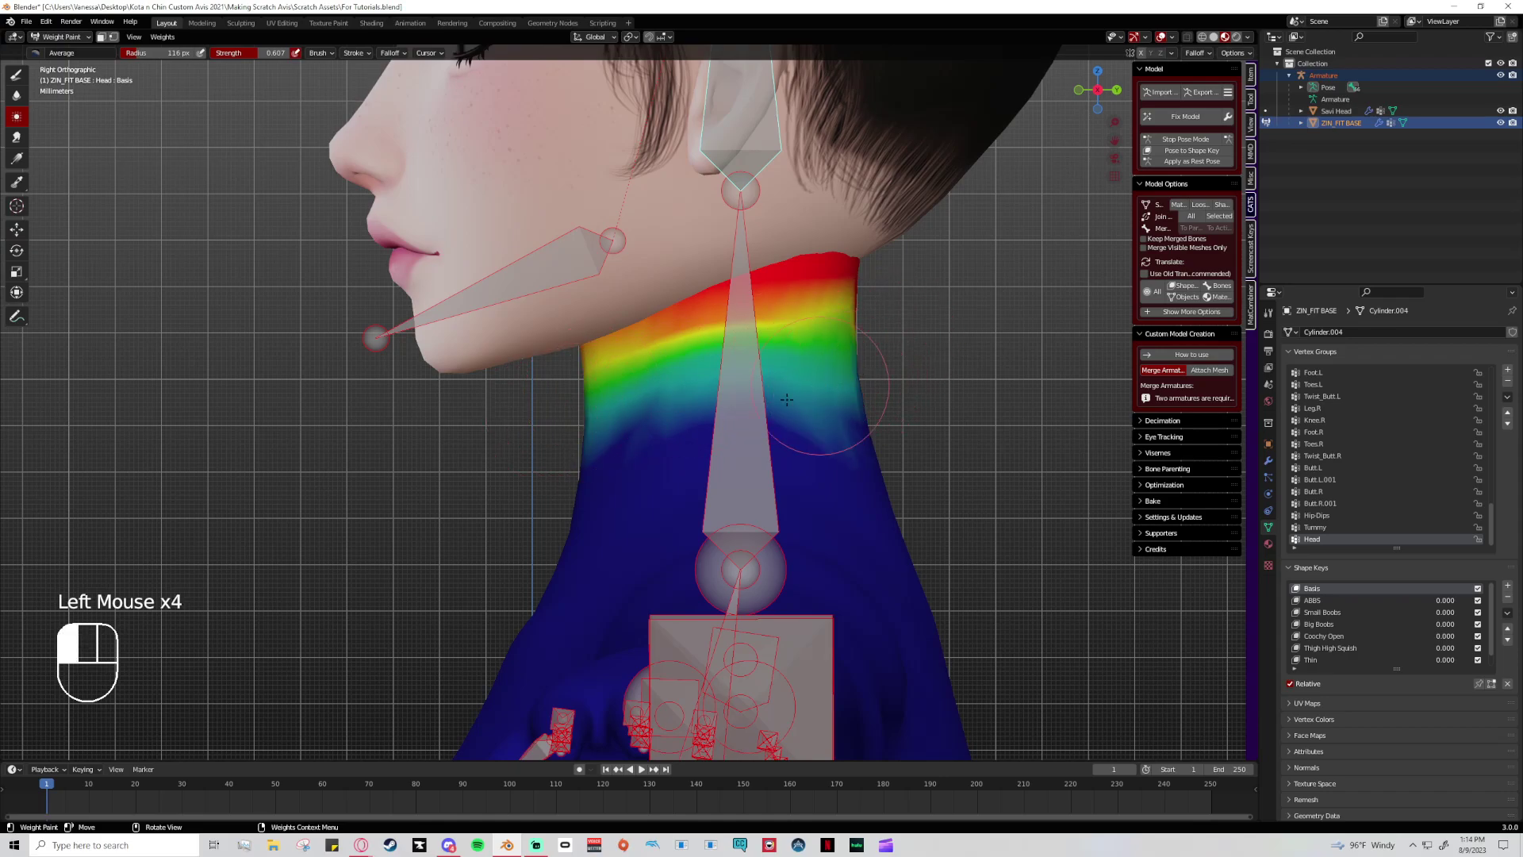
pyautogui.hotkey('ctrl', 'z')
pyautogui.hotkey('ctrl', 'z')
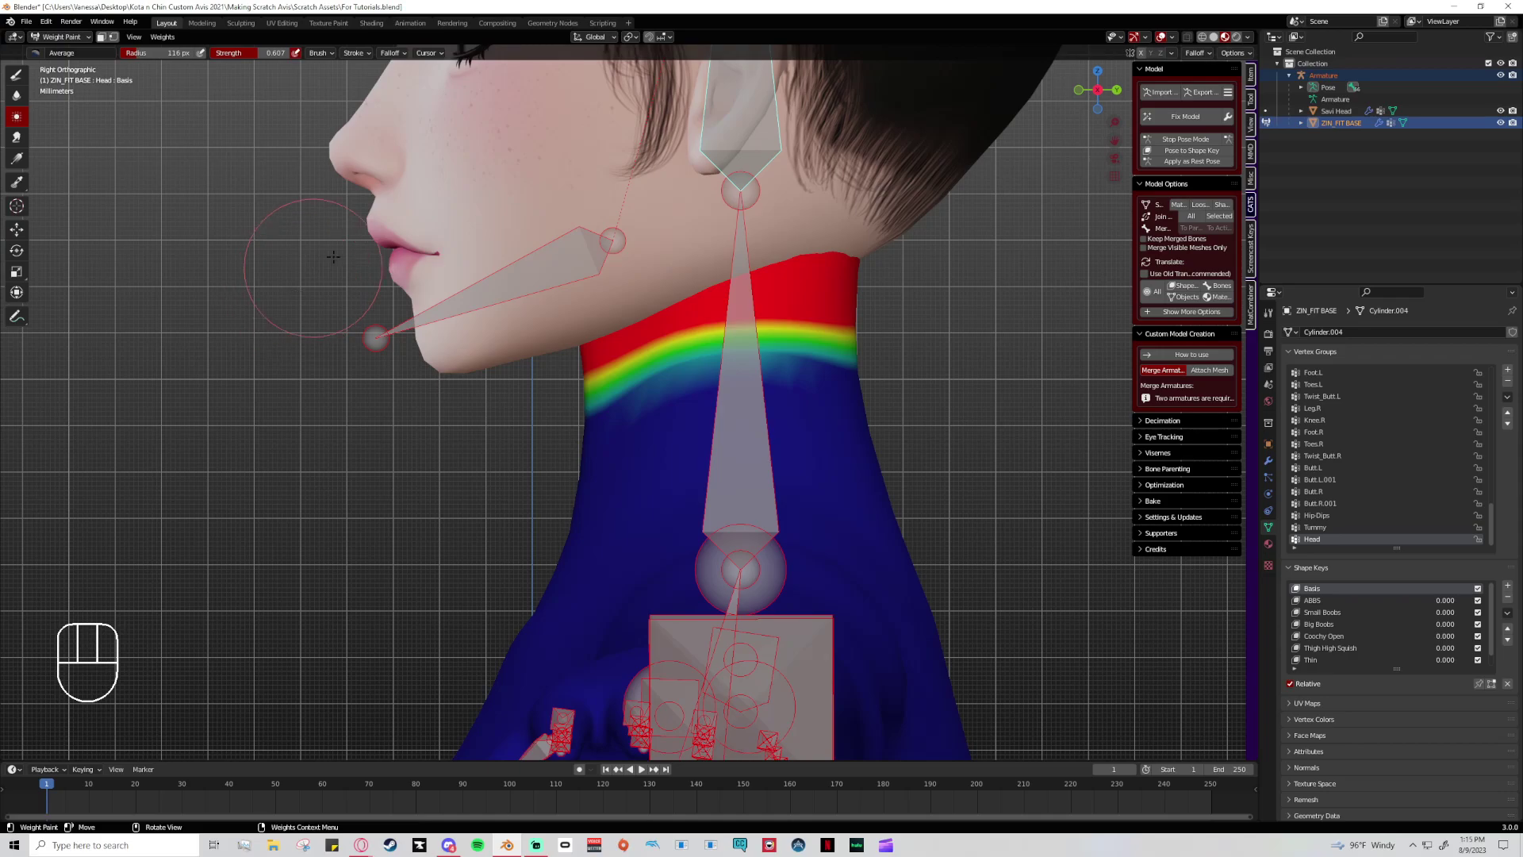
# - Restore the Average brush's strength to 1.000 and try averaging the Head weight edge in a close-up of the neck
pyautogui.scroll(2, 666, 328)
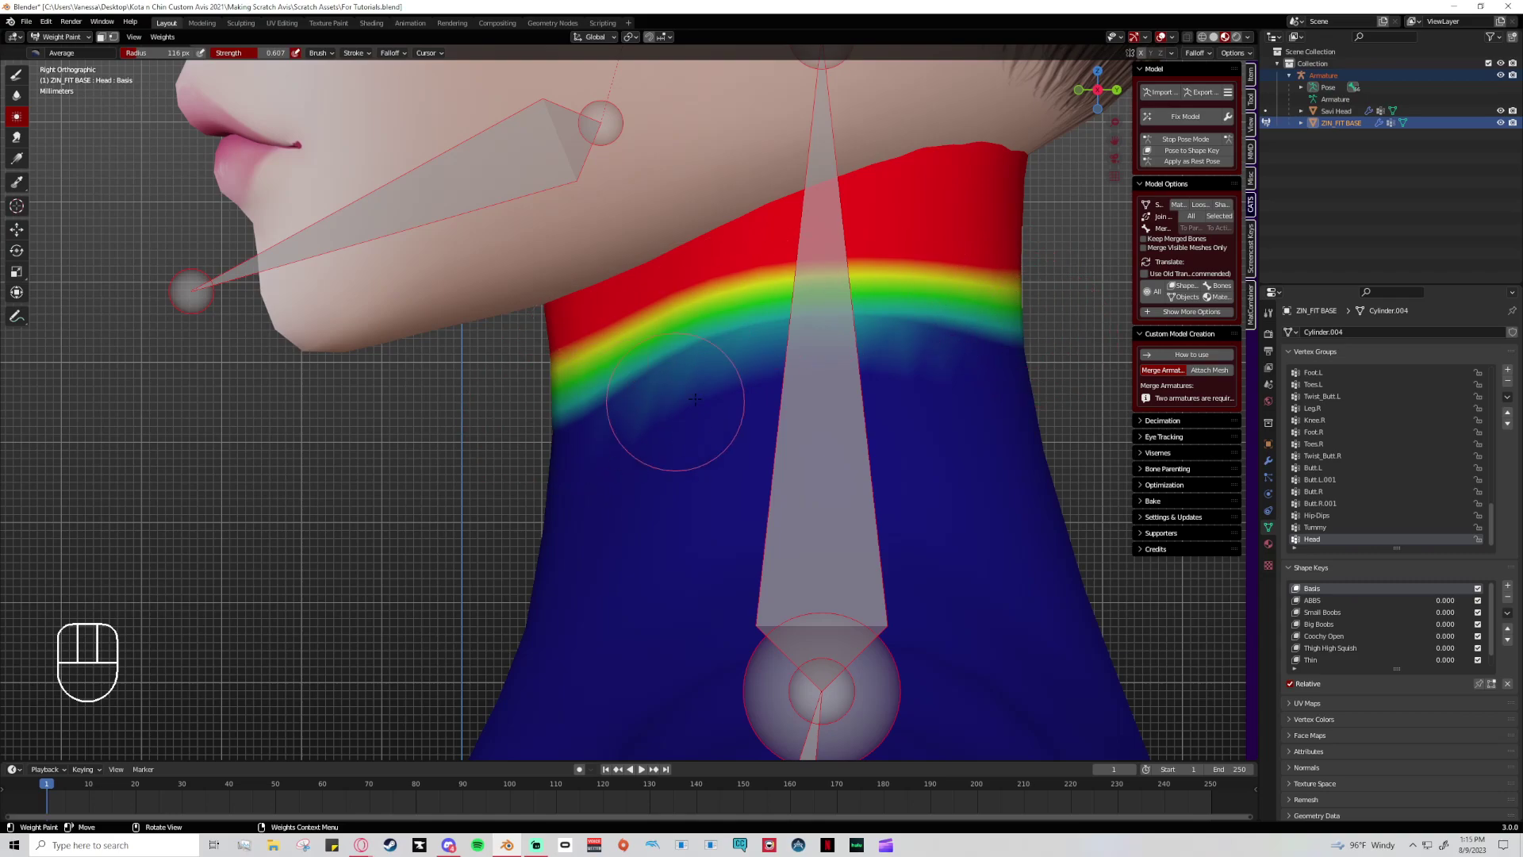
pyautogui.moveTo(799, 361)
pyautogui.mouseDown()
pyautogui.moveTo(551, 410)
pyautogui.moveTo(740, 331)
pyautogui.moveTo(887, 297)
pyautogui.moveTo(1049, 307)
pyautogui.moveTo(920, 290)
pyautogui.moveTo(663, 334)
pyautogui.moveTo(516, 320)
pyautogui.mouseUp()
pyautogui.hotkey('ctrl', 'z')
pyautogui.moveTo(262, 54); pyautogui.dragTo(285, 54)
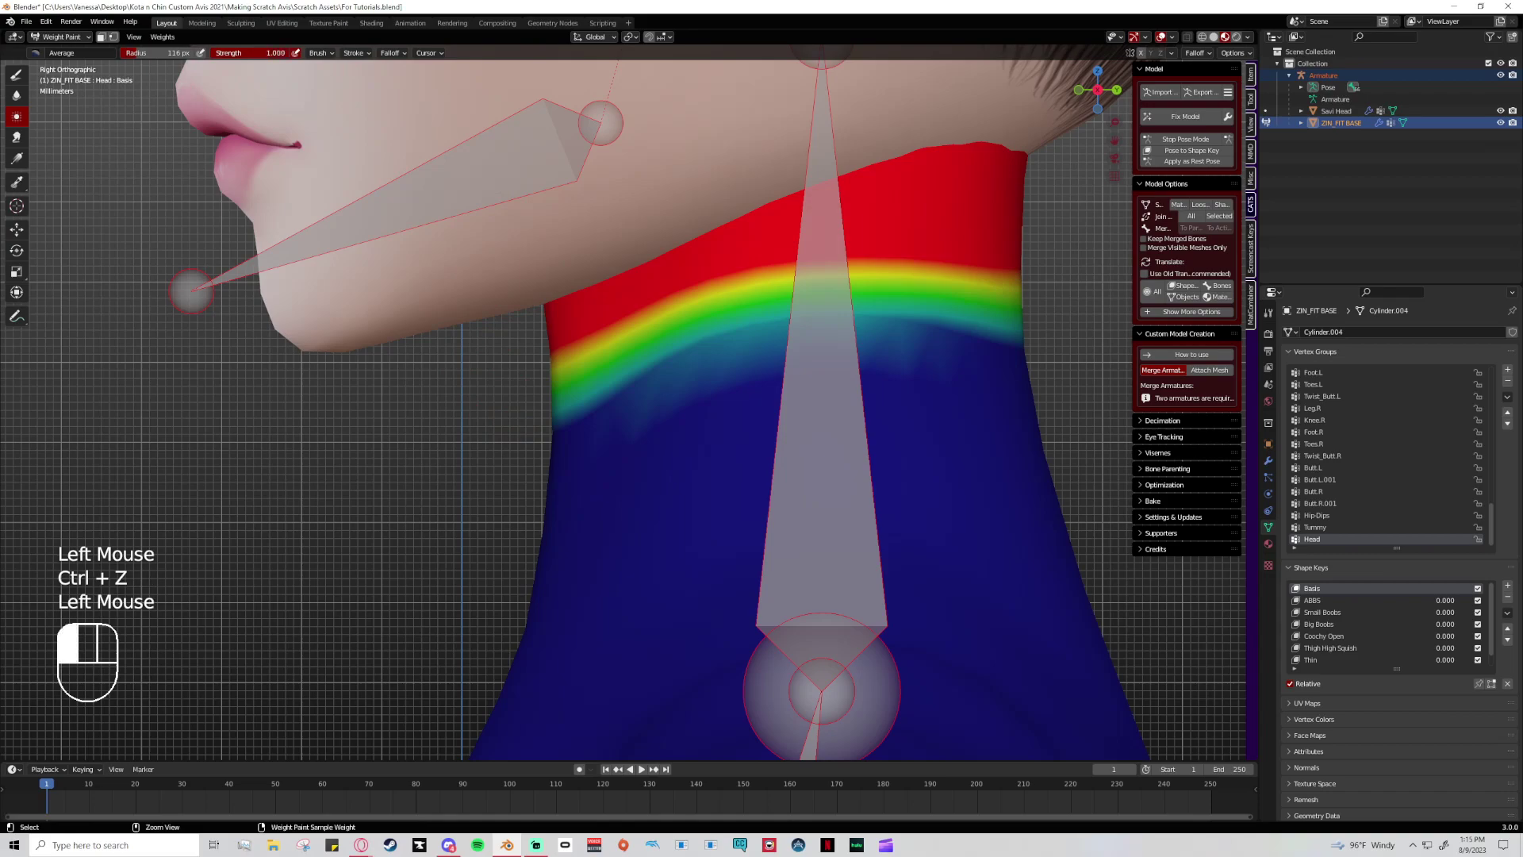
pyautogui.moveTo(607, 329)
pyautogui.mouseDown()
pyautogui.moveTo(940, 286)
pyautogui.moveTo(1067, 308)
pyautogui.moveTo(897, 299)
pyautogui.moveTo(657, 333)
pyautogui.moveTo(482, 426)
pyautogui.moveTo(744, 392)
pyautogui.moveTo(1044, 383)
pyautogui.moveTo(869, 383)
pyautogui.moveTo(510, 429)
pyautogui.mouseUp()
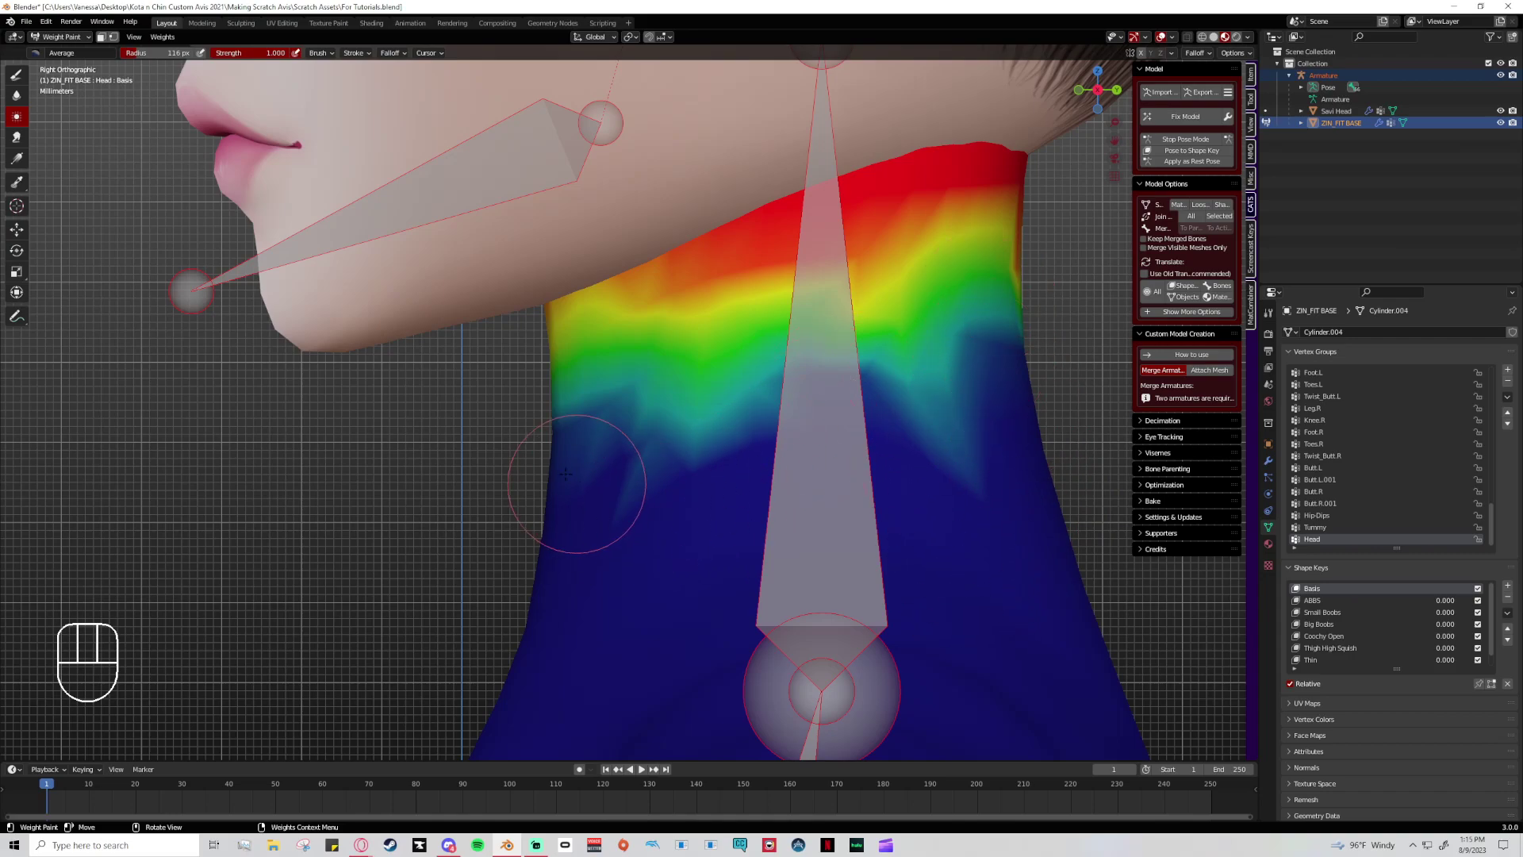
pyautogui.moveTo(507, 436)
pyautogui.mouseDown()
pyautogui.moveTo(1000, 373)
pyautogui.moveTo(872, 238)
pyautogui.moveTo(952, 238)
pyautogui.moveTo(1015, 174)
pyautogui.mouseUp()
pyautogui.hotkey('ctrl', 'z')
pyautogui.hotkey('ctrl', 'z')
# - Try one averaging pass over the Head weight edge from the throat to the nape
pyautogui.scroll(-3, 726, 405)
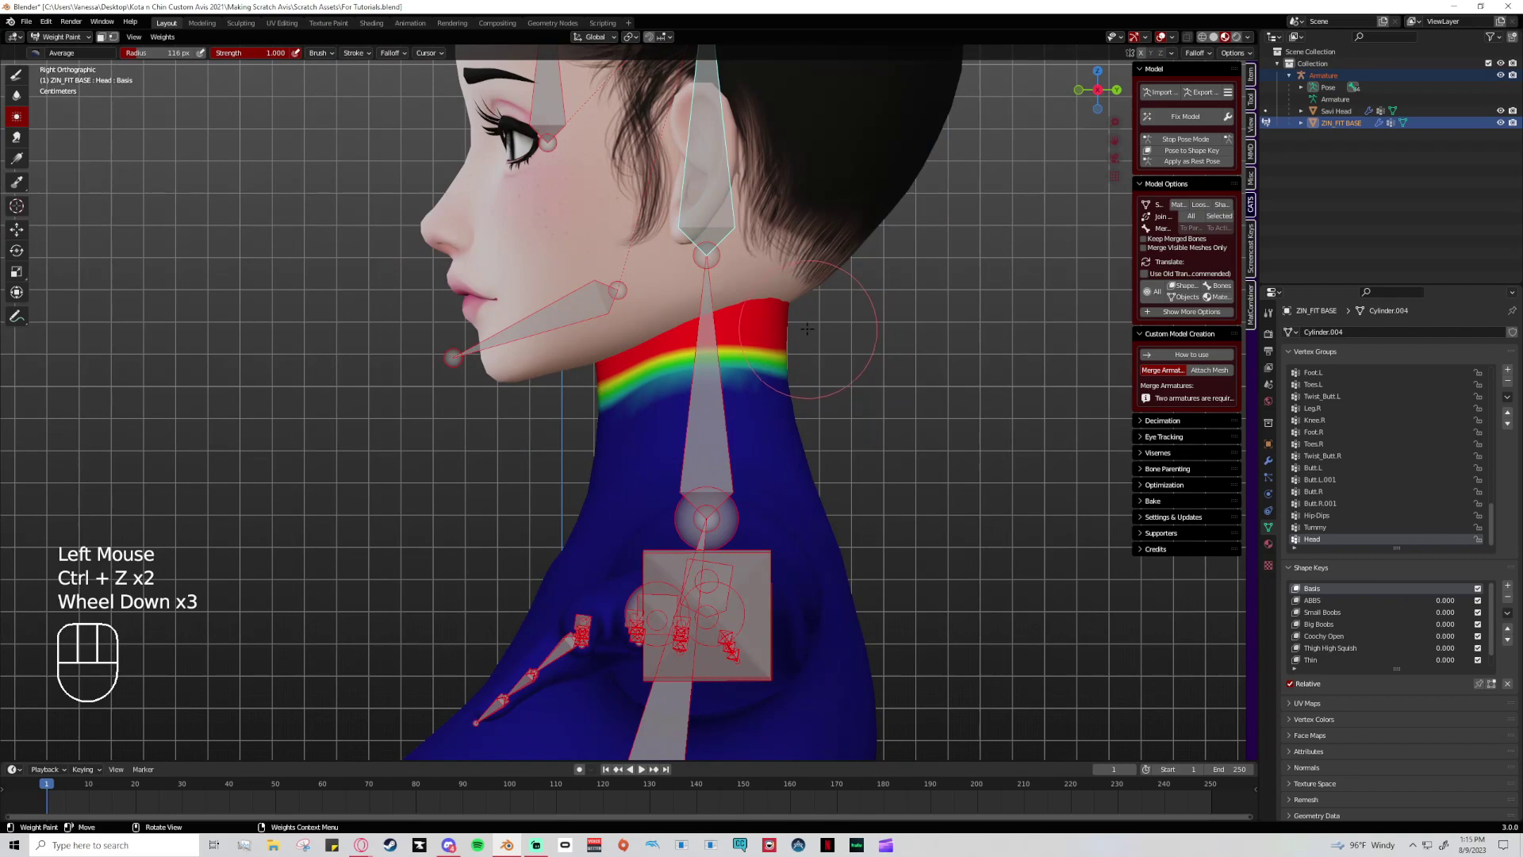
pyautogui.scroll(1, 726, 406)
pyautogui.moveTo(577, 406)
pyautogui.mouseDown()
pyautogui.moveTo(724, 358)
pyautogui.moveTo(857, 355)
pyautogui.mouseUp()
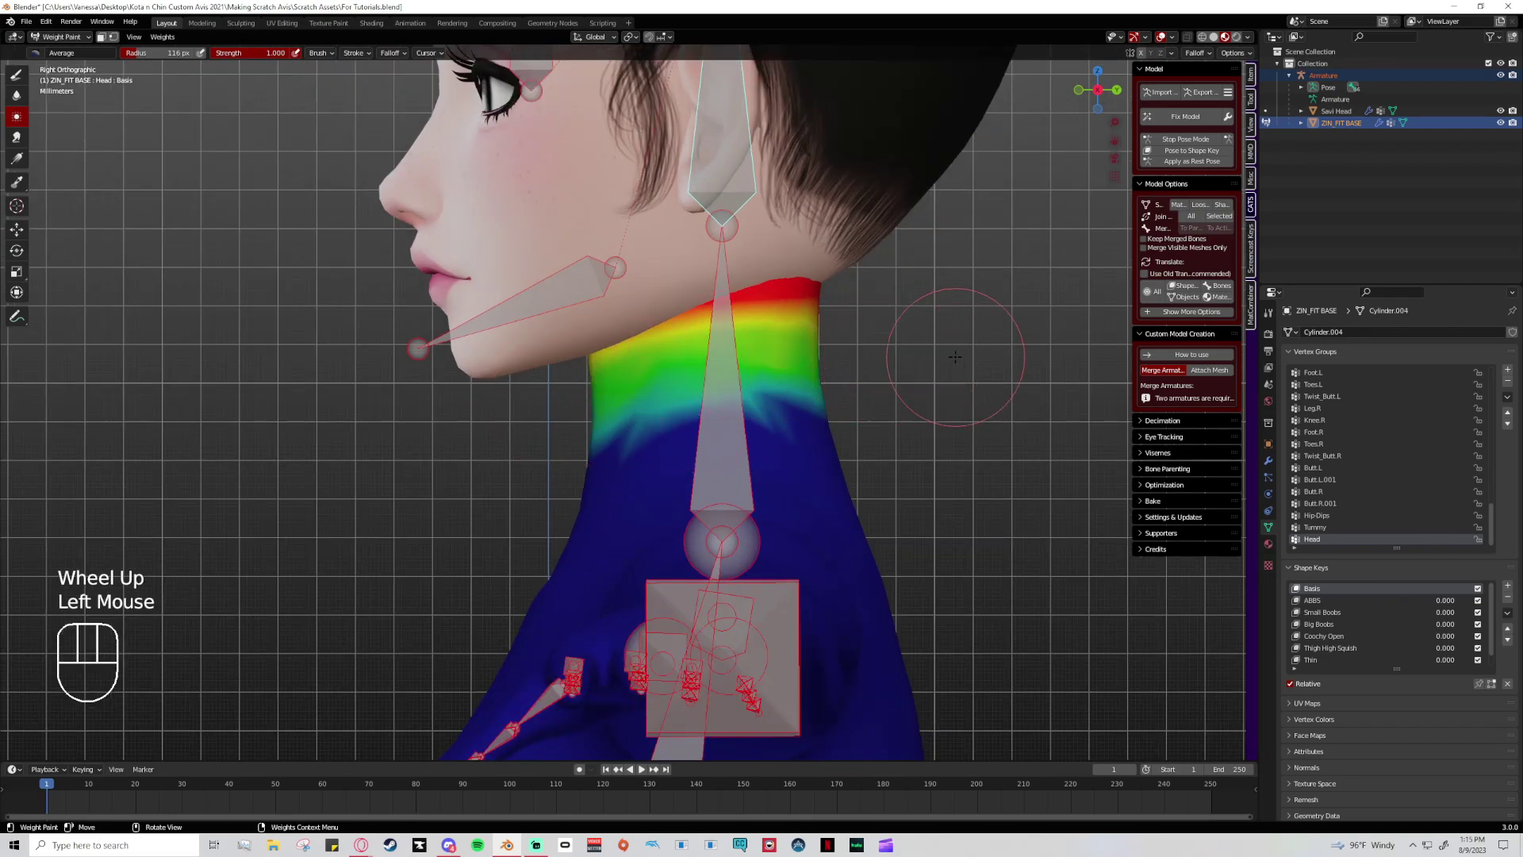
pyautogui.scroll(1, 885, 405)
pyautogui.hotkey('ctrl', 'z')
# - Try averaging the Head weight with repeated dabs at the back of the neck and along the band's lower edge
pyautogui.moveTo(634, 409)
pyautogui.mouseDown()
pyautogui.moveTo(786, 333)
pyautogui.moveTo(809, 349)
pyautogui.mouseUp()
pyautogui.click(809, 349)
pyautogui.click(811, 347)
pyautogui.click(811, 348)
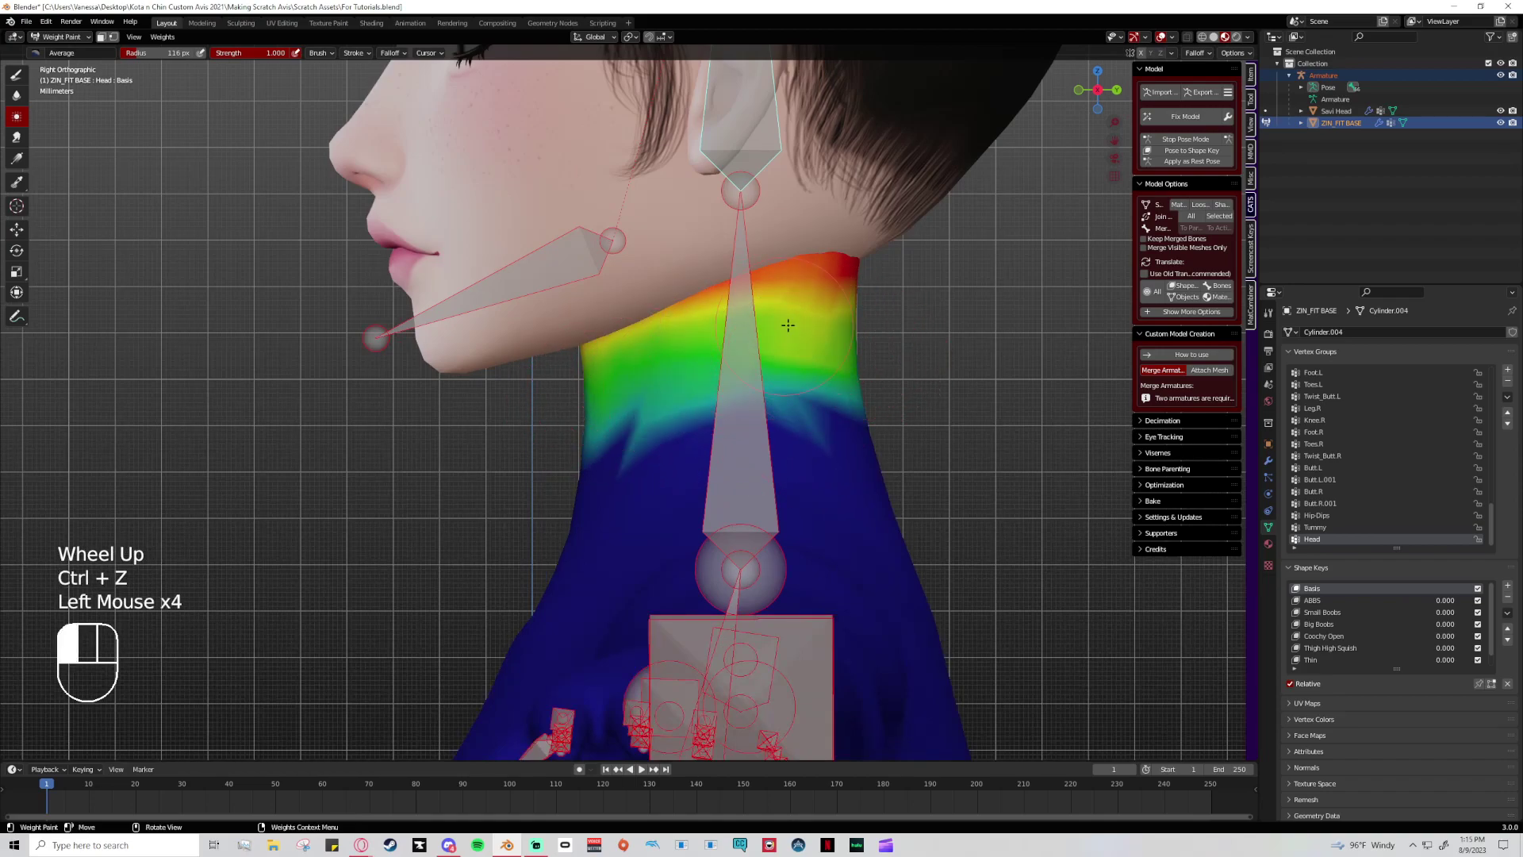
pyautogui.click(812, 346)
pyautogui.click(813, 347)
pyautogui.click(812, 347)
pyautogui.click(817, 373)
pyautogui.click(821, 397)
pyautogui.click(825, 421)
pyautogui.click(829, 445)
pyautogui.click(829, 460)
pyautogui.click(714, 444)
pyautogui.click(674, 429)
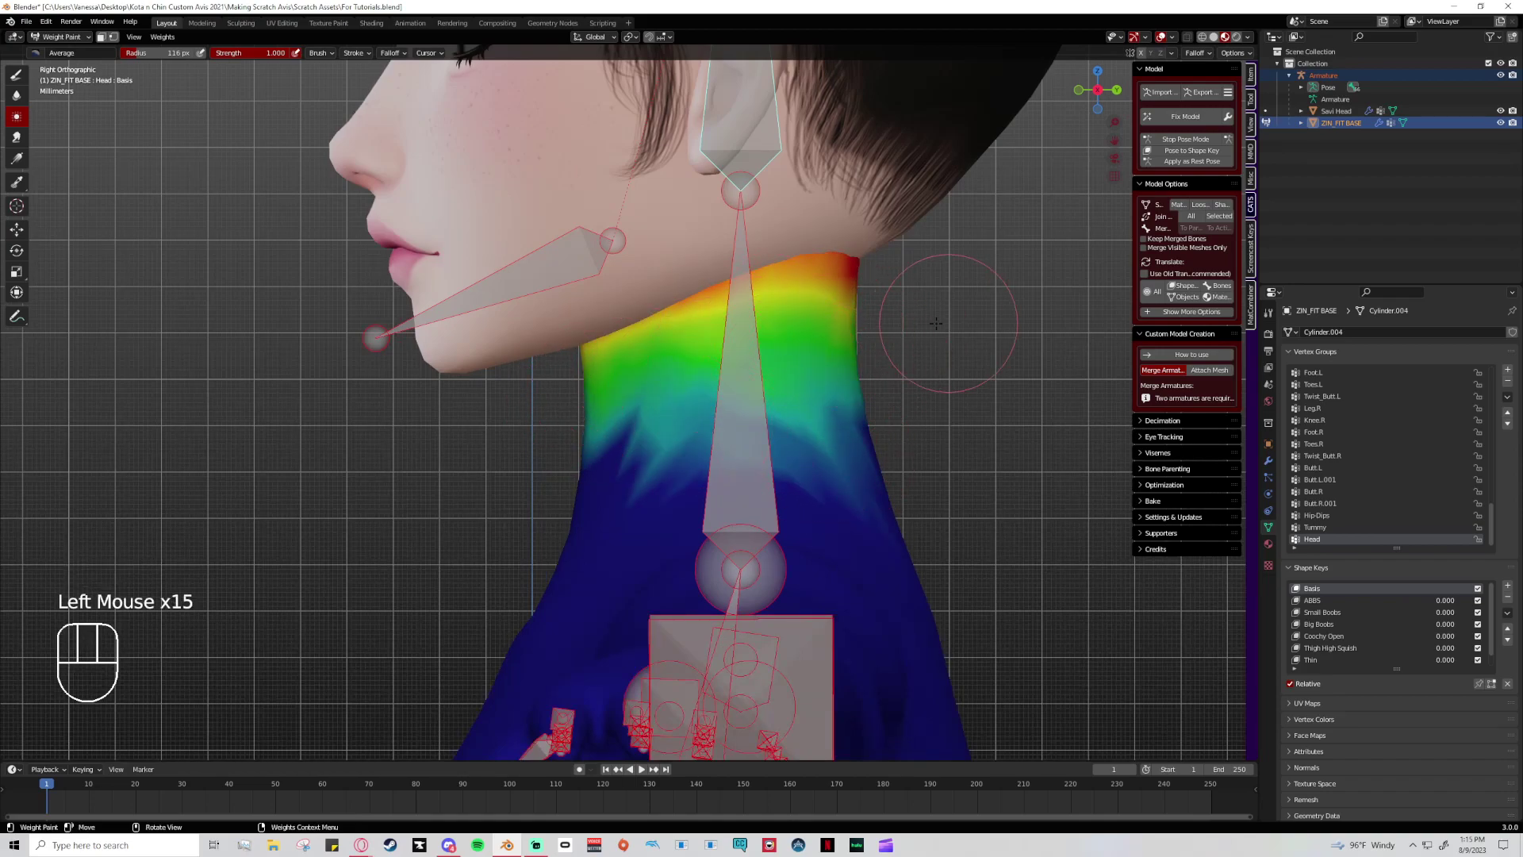
# - Undo the averaging dabs back to the sharp-edged Head weight band
pyautogui.hotkey('ctrl', 'z')
pyautogui.hotkey('ctrl', 'z')
pyautogui.hotkey('ctrl', 'z')
pyautogui.hotkey('ctrl', 'z')
pyautogui.hotkey('ctrl', 'z')
pyautogui.hotkey('ctrl', 'z')
pyautogui.hotkey('ctrl', 'z')
pyautogui.hotkey('ctrl', 'z')
pyautogui.hotkey('ctrl', 'z')
pyautogui.hotkey('ctrl', 'z')
pyautogui.hotkey('ctrl', 'z')
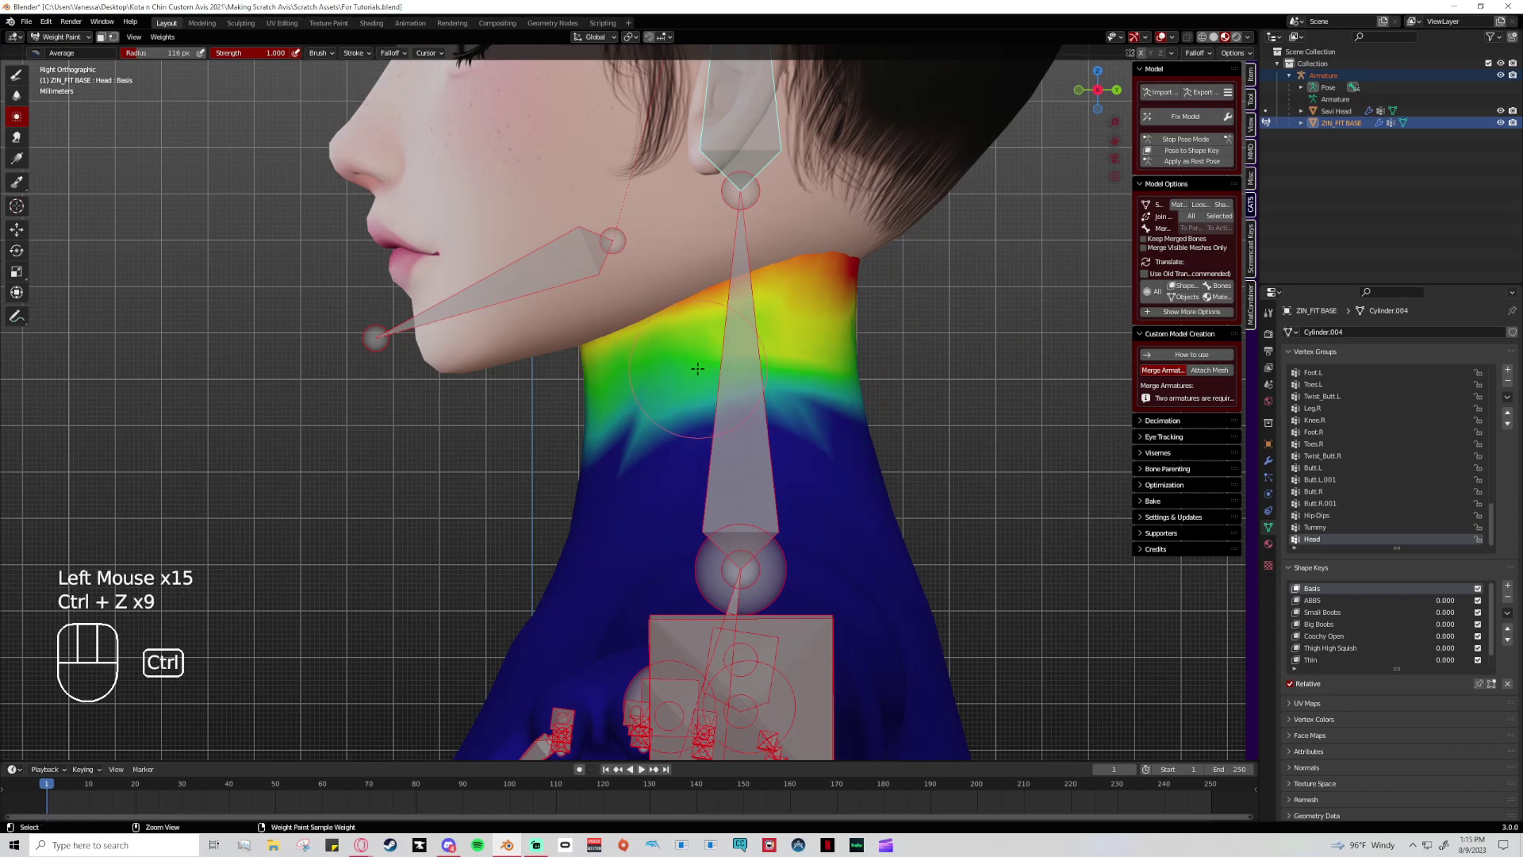
pyautogui.hotkey('ctrl', 'z')
pyautogui.hotkey('ctrl', 'z')
pyautogui.hotkey('ctrl', 'z')
pyautogui.hotkey('ctrl', 'z')
pyautogui.hotkey('ctrl', 'z')
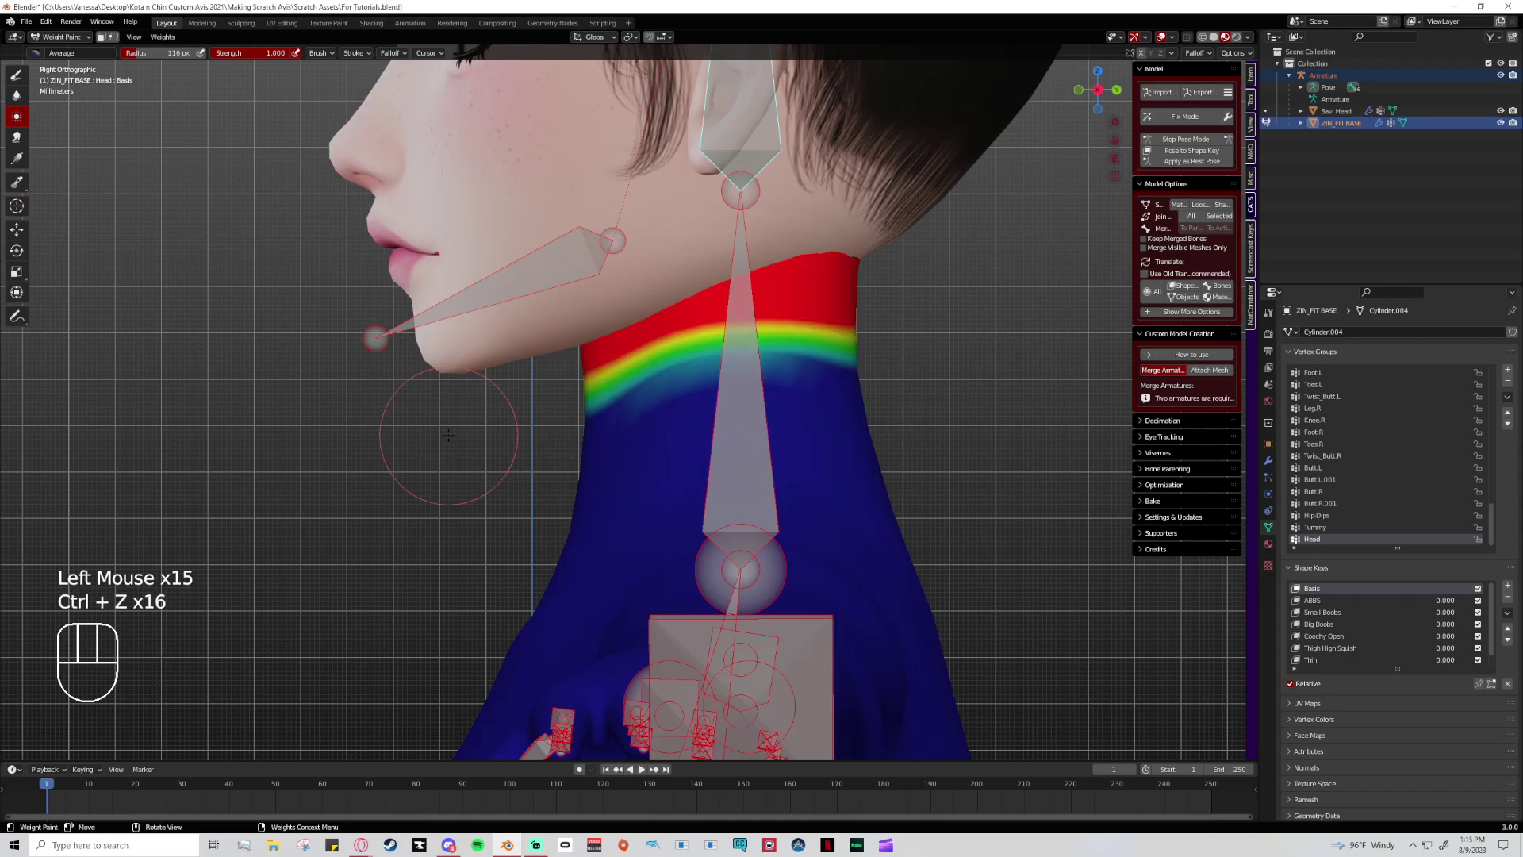
# - Try a single long averaging stroke across the neck from below the chin to beyond the nape
pyautogui.click(448, 435)
pyautogui.moveTo(458, 432)
pyautogui.mouseDown()
pyautogui.moveTo(702, 354)
pyautogui.moveTo(828, 340)
pyautogui.moveTo(945, 366)
pyautogui.mouseUp()
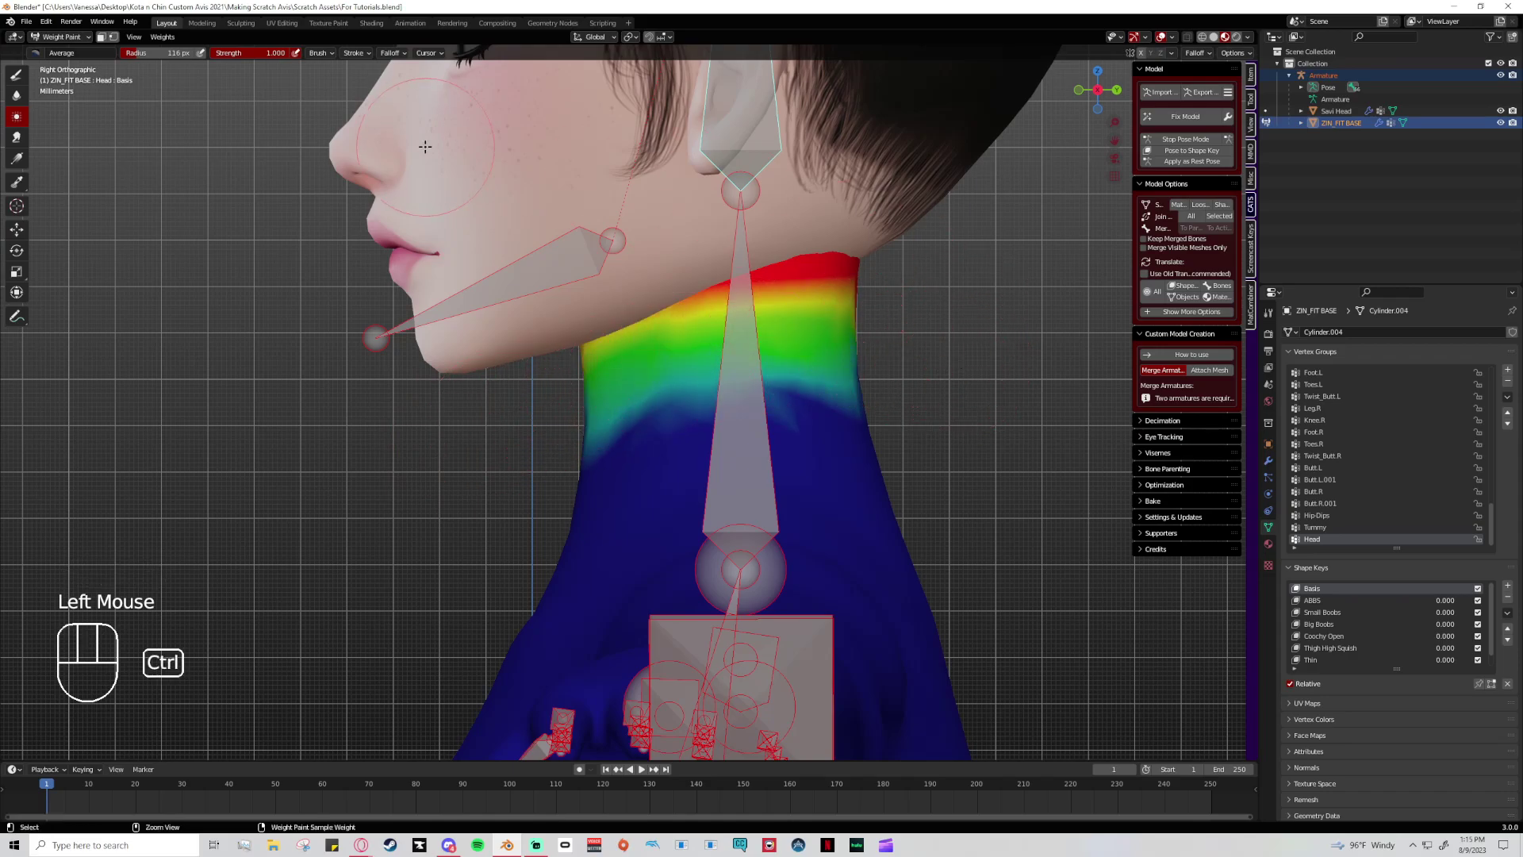
pyautogui.hotkey('ctrl', 'z')
# - Use the Projected falloff shape for the Average brush and average the Head weight edge across the whole neck
pyautogui.click(394, 54)
pyautogui.click(433, 220)
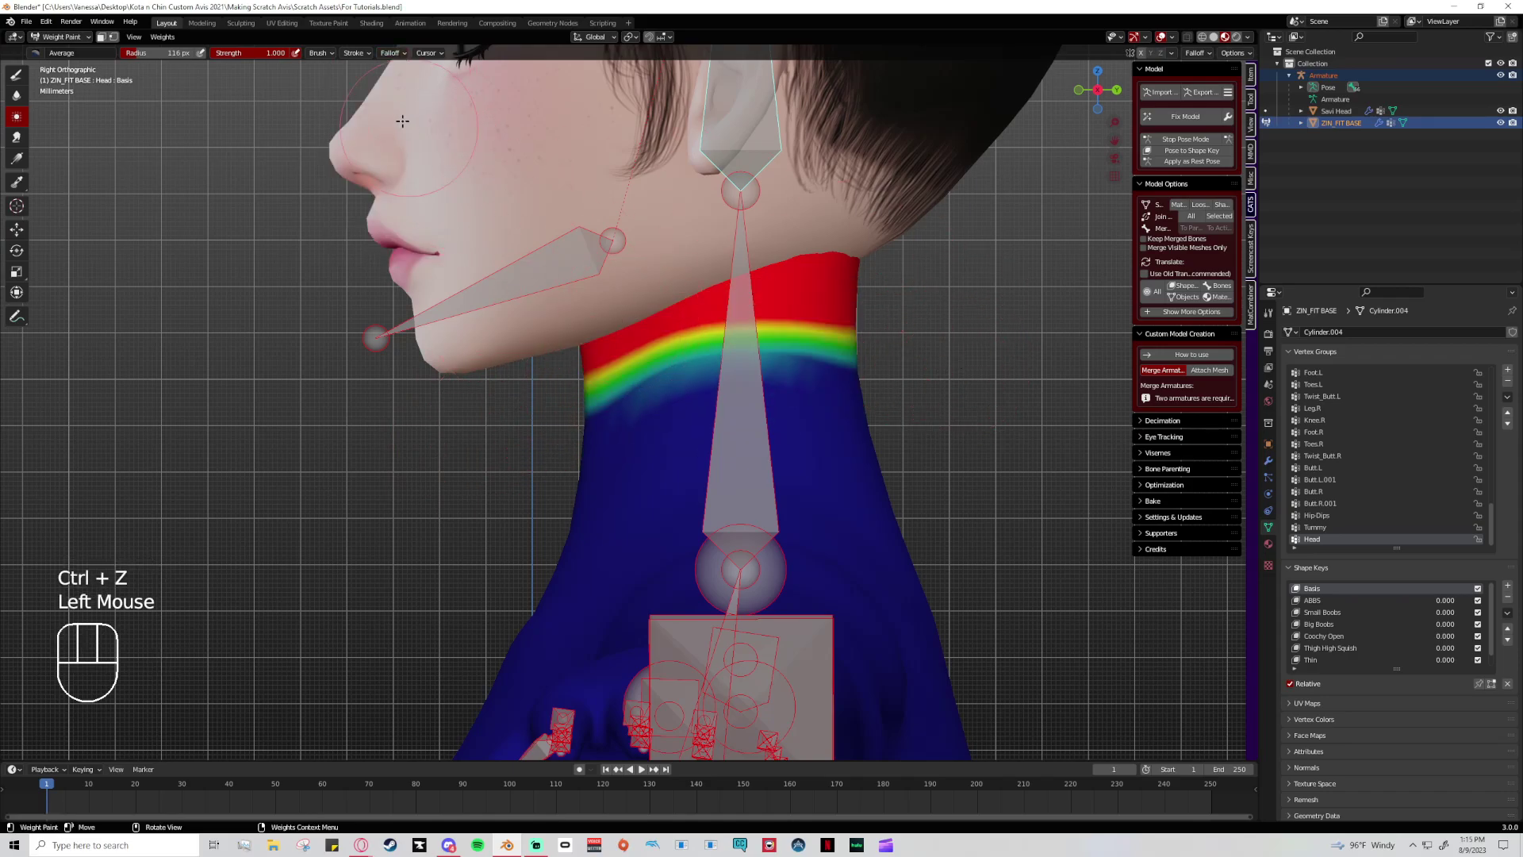
pyautogui.click(398, 54)
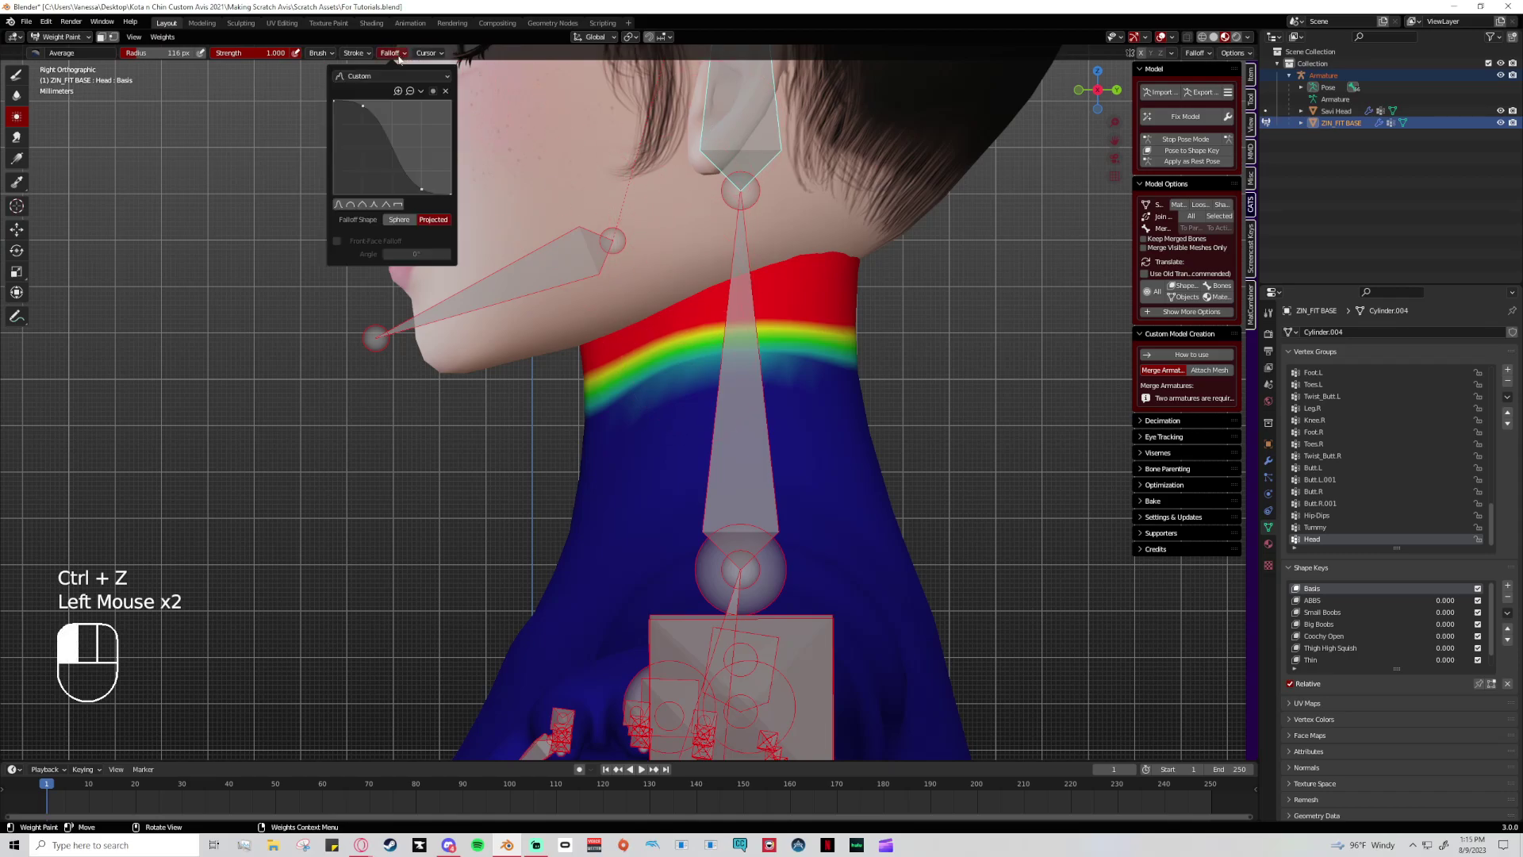
pyautogui.moveTo(520, 425)
pyautogui.mouseDown()
pyautogui.moveTo(696, 348)
pyautogui.moveTo(978, 339)
pyautogui.mouseUp()
pyautogui.moveTo(1124, 79); pyautogui.dragTo(1099, 89)
pyautogui.click(1098, 89)
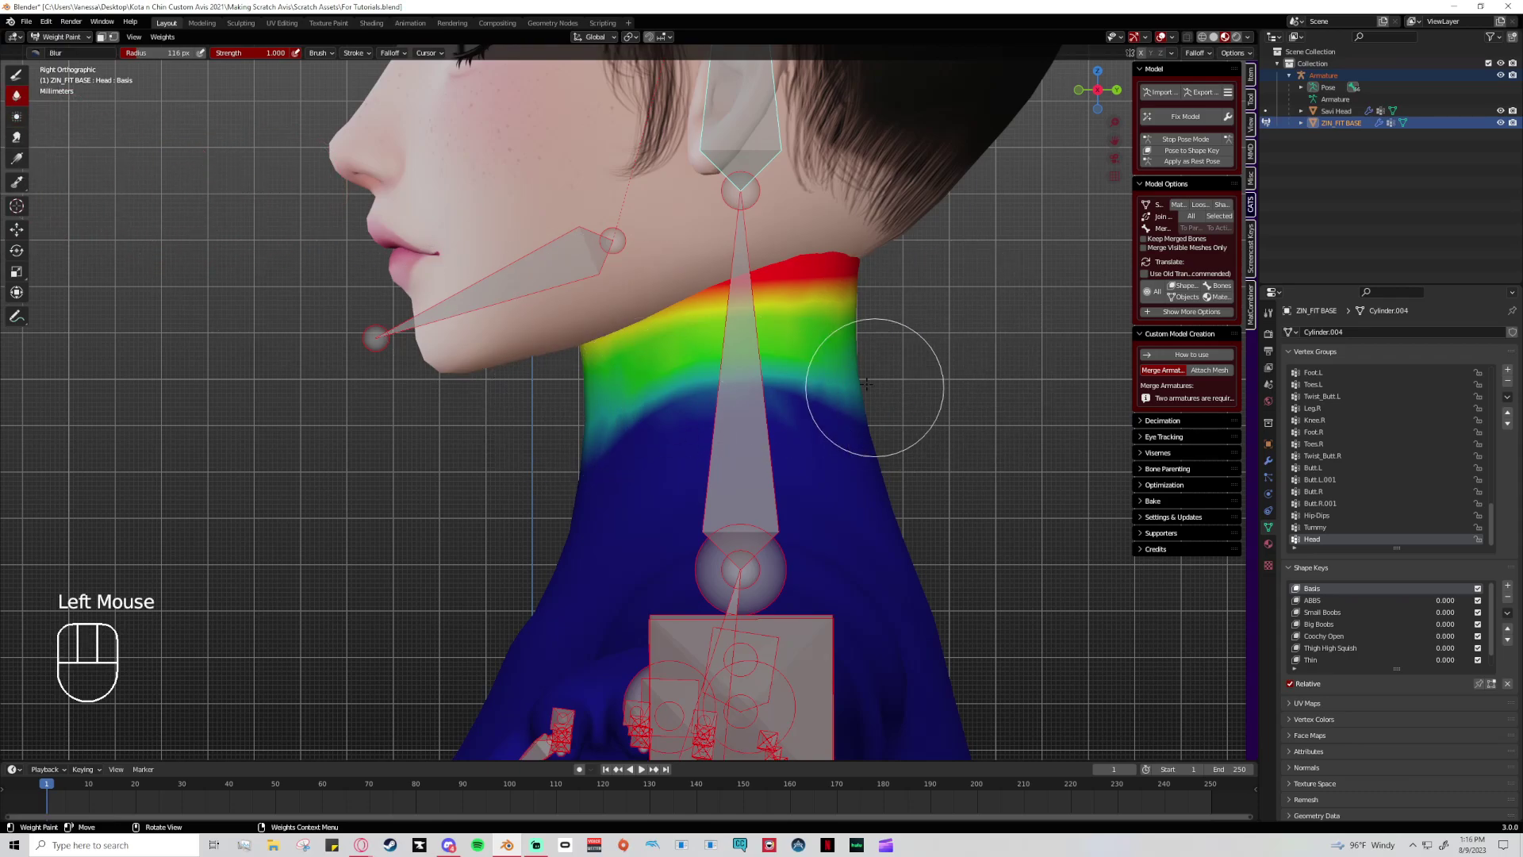
# - Soften the lower edge of the Head weight across the neck using the Blur brush with Projected falloff
pyautogui.click(391, 53)
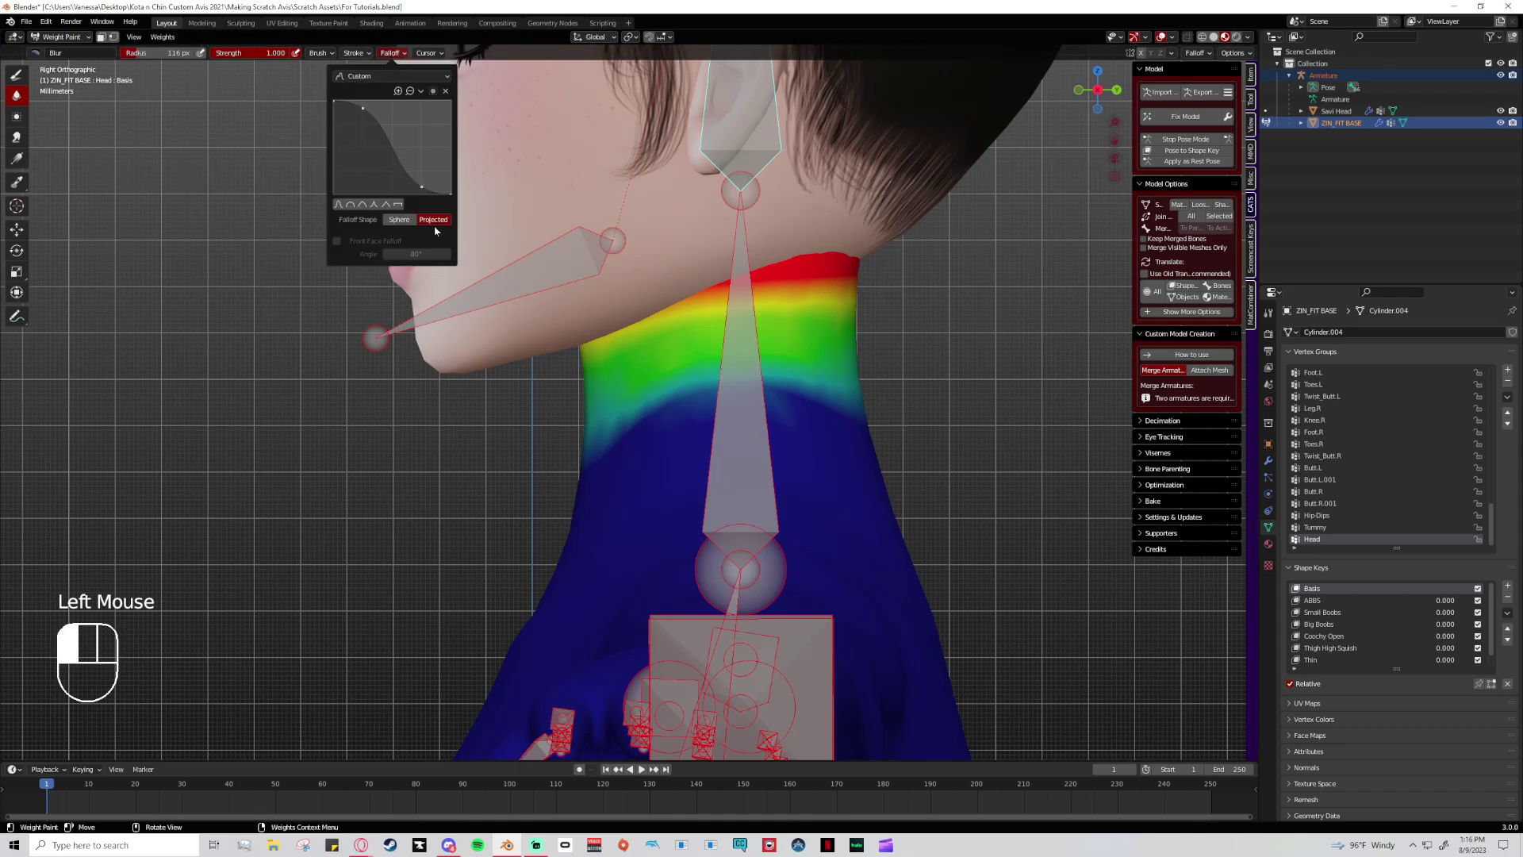
pyautogui.click(591, 456)
pyautogui.click(650, 449)
pyautogui.click(761, 412)
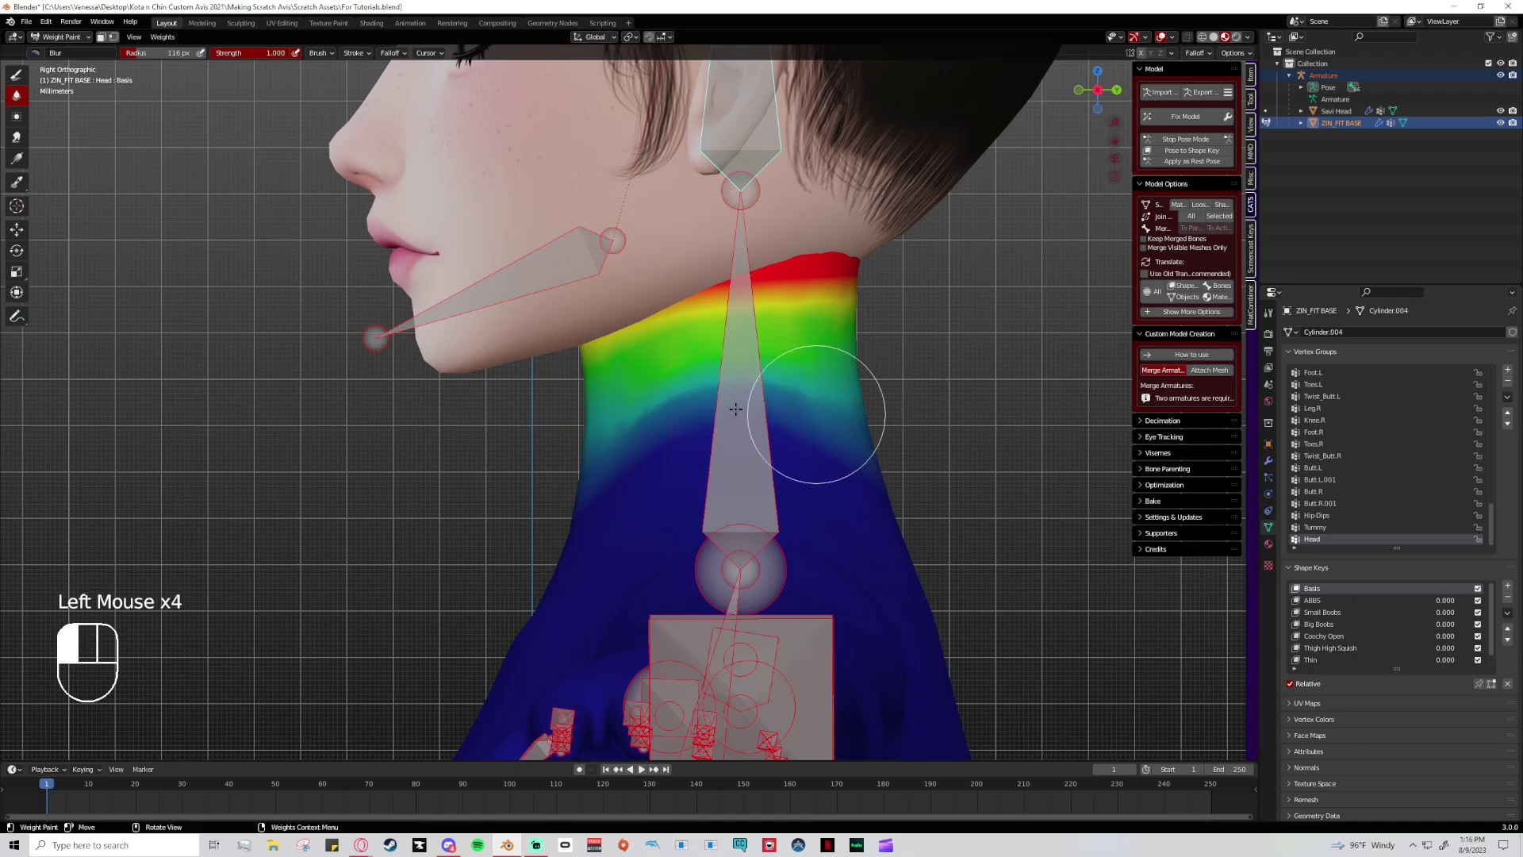
pyautogui.click(742, 414)
pyautogui.click(690, 427)
pyautogui.click(634, 449)
pyautogui.click(534, 483)
pyautogui.click(959, 459)
pyautogui.click(728, 460)
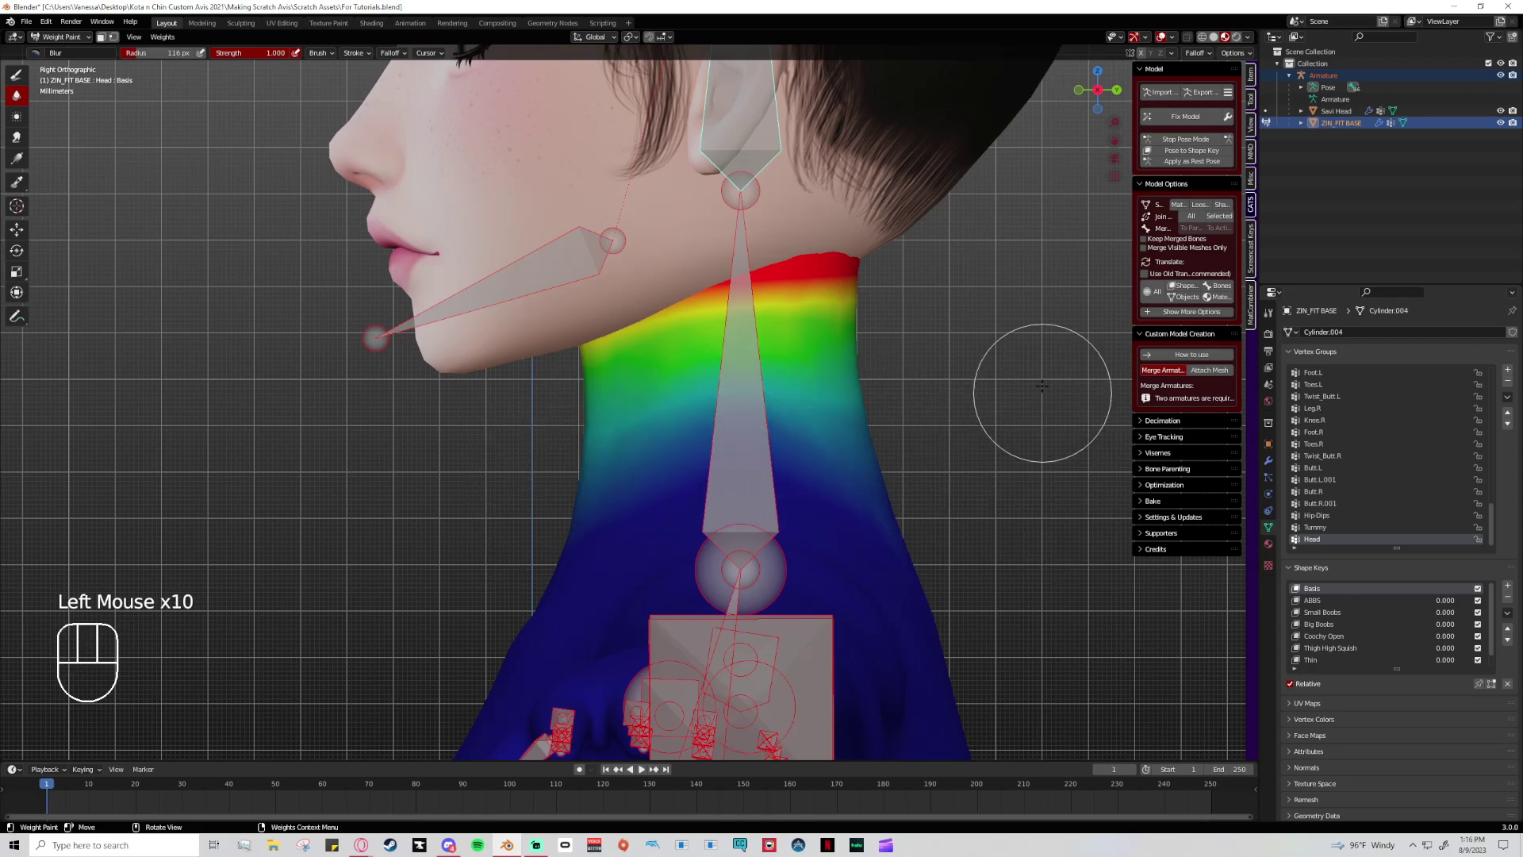
# - Blur the Head weight further at the throat and up the back of the neck to its upper rim
pyautogui.click(865, 368)
pyautogui.click(888, 428)
pyautogui.click(652, 378)
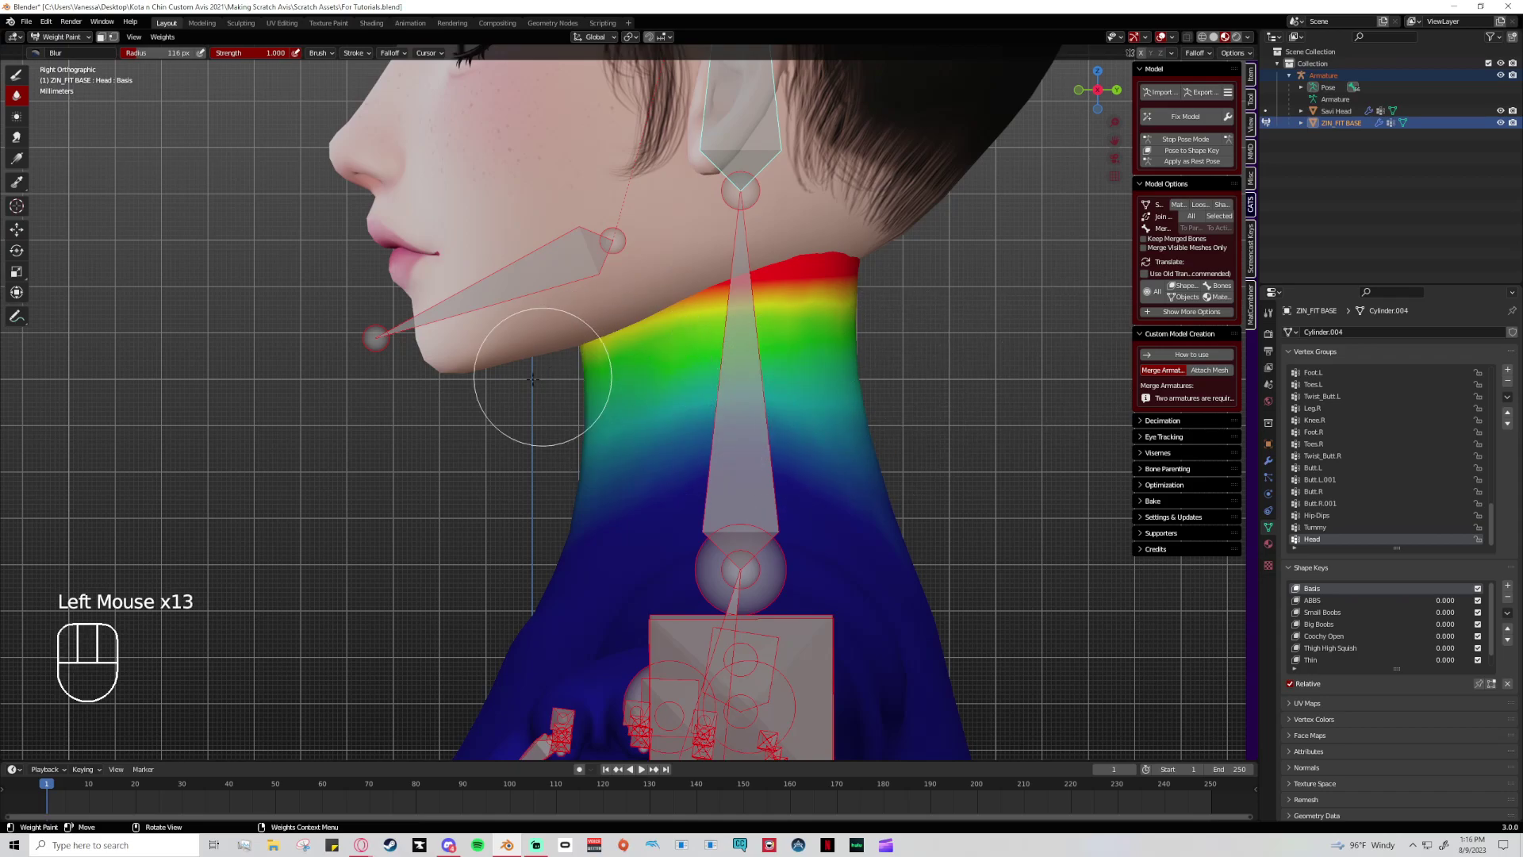
pyautogui.click(891, 282)
pyautogui.click(877, 310)
pyautogui.click(809, 412)
pyautogui.click(872, 308)
pyautogui.click(825, 319)
pyautogui.click(793, 313)
pyautogui.click(817, 312)
# - Blur the full Head weight gradient in a close-up, from the neck's upper rim down to its base
pyautogui.scroll(2, 817, 312)
pyautogui.click(904, 247)
pyautogui.click(929, 190)
pyautogui.click(913, 186)
pyautogui.click(877, 176)
pyautogui.click(868, 238)
pyautogui.click(853, 330)
pyautogui.click(753, 476)
pyautogui.click(666, 608)
pyautogui.click(738, 595)
pyautogui.click(811, 587)
pyautogui.click(794, 603)
pyautogui.click(770, 611)
pyautogui.click(748, 612)
pyautogui.click(714, 436)
pyautogui.click(674, 254)
pyautogui.click(833, 199)
pyautogui.click(976, 153)
pyautogui.click(1045, 119)
pyautogui.click(1046, 119)
pyautogui.click(1031, 111)
pyautogui.click(1020, 104)
pyautogui.click(793, 175)
pyautogui.click(658, 214)
pyautogui.click(634, 238)
pyautogui.click(603, 270)
pyautogui.click(569, 291)
pyautogui.click(555, 301)
pyautogui.click(476, 373)
# - Undo the blur strokes on the neck's Head weight as far back as the history allows
pyautogui.hotkey('ctrl', 'z')
pyautogui.hotkey('ctrl', 'z')
pyautogui.hotkey('ctrl', 'z')
pyautogui.hotkey('ctrl', 'z')
pyautogui.hotkey('ctrl', 'z')
pyautogui.hotkey('ctrl', 'z')
pyautogui.hotkey('ctrl', 'z')
pyautogui.hotkey('ctrl', 'z')
pyautogui.hotkey('ctrl', 'z')
pyautogui.hotkey('ctrl', 'z')
pyautogui.hotkey('ctrl', 'z')
pyautogui.hotkey('ctrl', 'z')
pyautogui.hotkey('ctrl', 'z')
pyautogui.hotkey('ctrl', 'z')
pyautogui.hotkey('ctrl', 'z')
pyautogui.hotkey('ctrl', 'z')
pyautogui.hotkey('ctrl', 'z')
pyautogui.hotkey('ctrl', 'z')
pyautogui.hotkey('ctrl', 'z')
pyautogui.hotkey('ctrl', 'z')
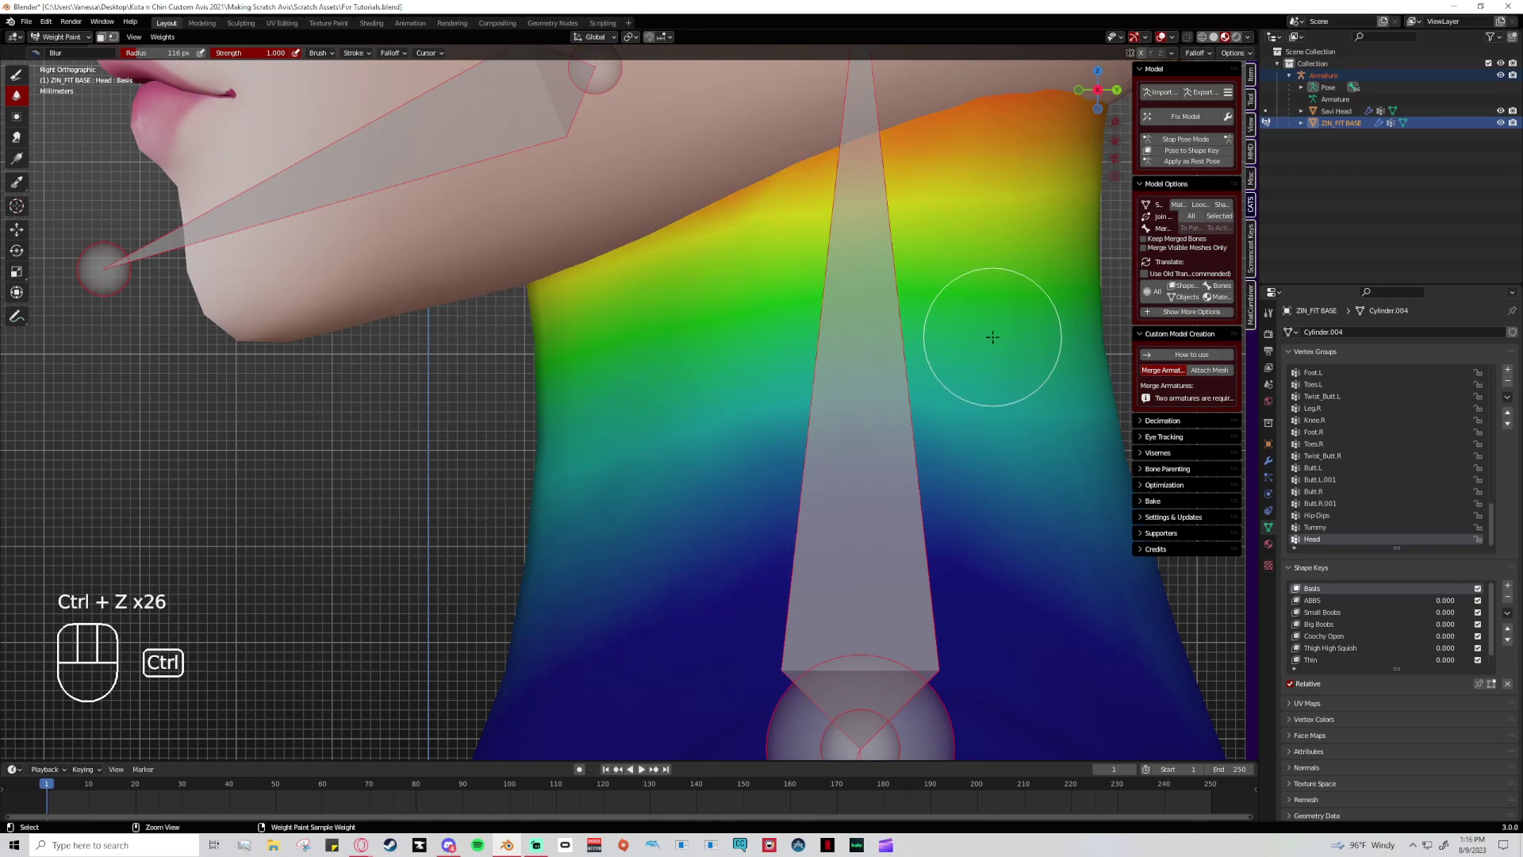
pyautogui.hotkey('ctrl', 'z')
pyautogui.scroll(-4, 1010, 391)
pyautogui.hotkey('ctrl', 'z')
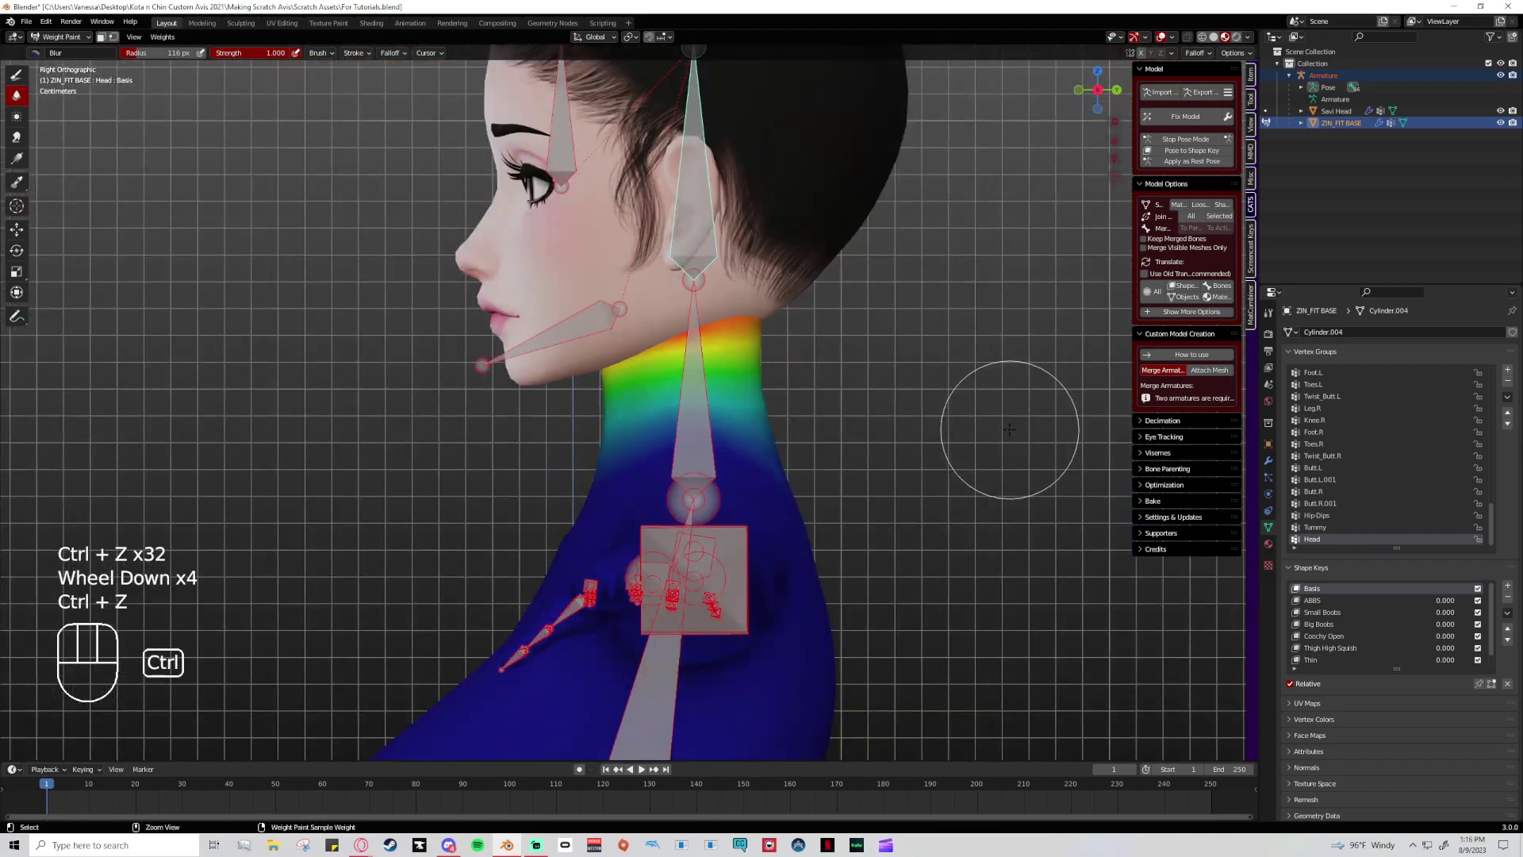
pyautogui.hotkey('ctrl', 'z')
pyautogui.hotkey('ctrl', 'z')
pyautogui.hotkey('ctrl', 'z')
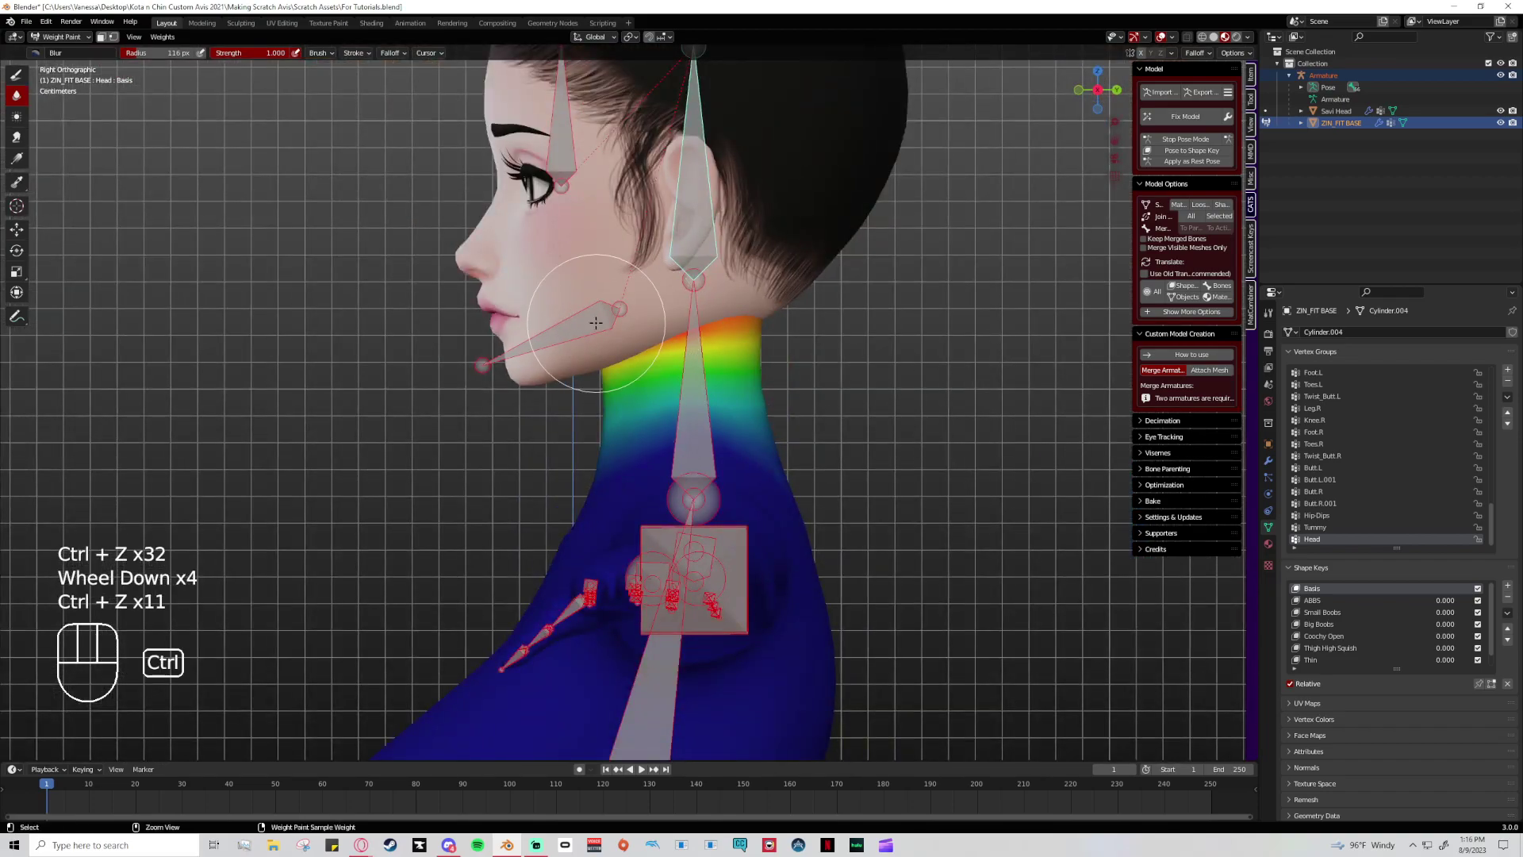
# - Delete the body's Head vertex group and re-enter Weight Paint from Object Mode with the armature and body selected
pyautogui.click(1505, 411)
pyautogui.click(61, 37)
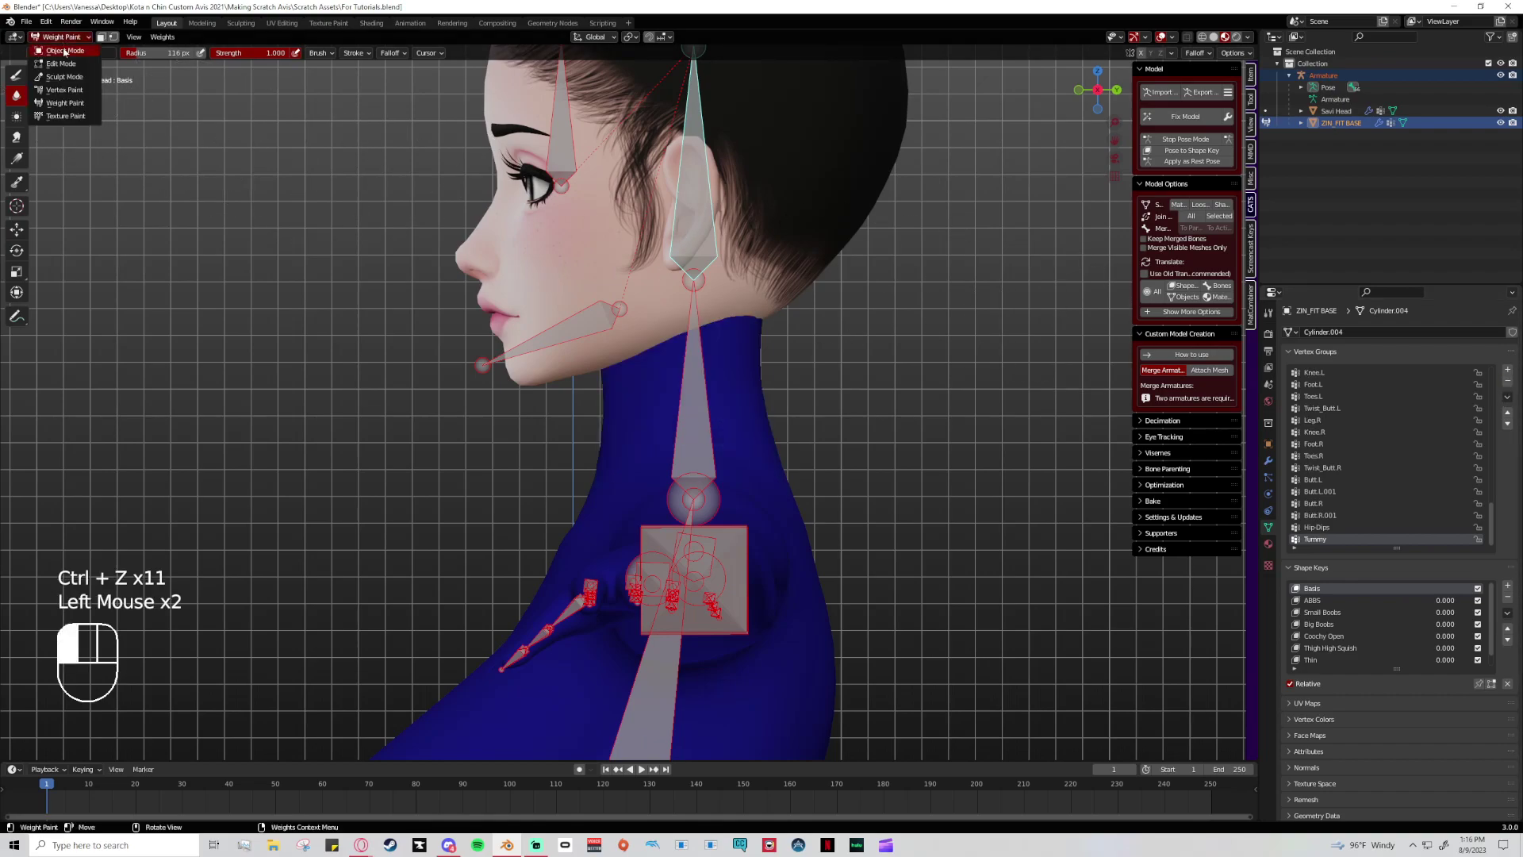
pyautogui.click(60, 51)
pyautogui.click(693, 284)
pyautogui.keyDown('shift'); pyautogui.click(750, 354); pyautogui.keyUp('shift')
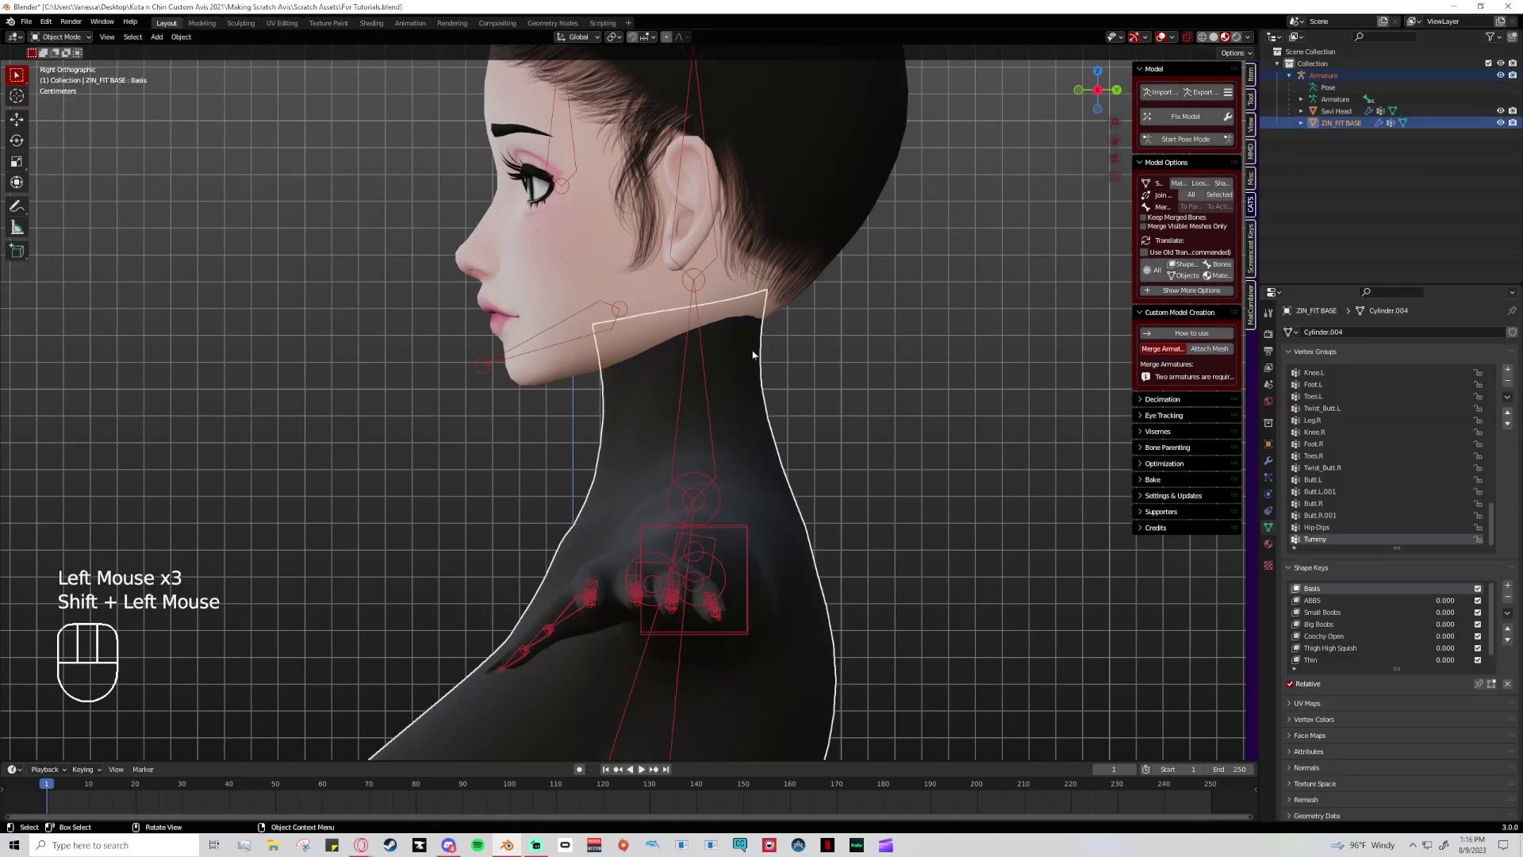
pyautogui.click(70, 37)
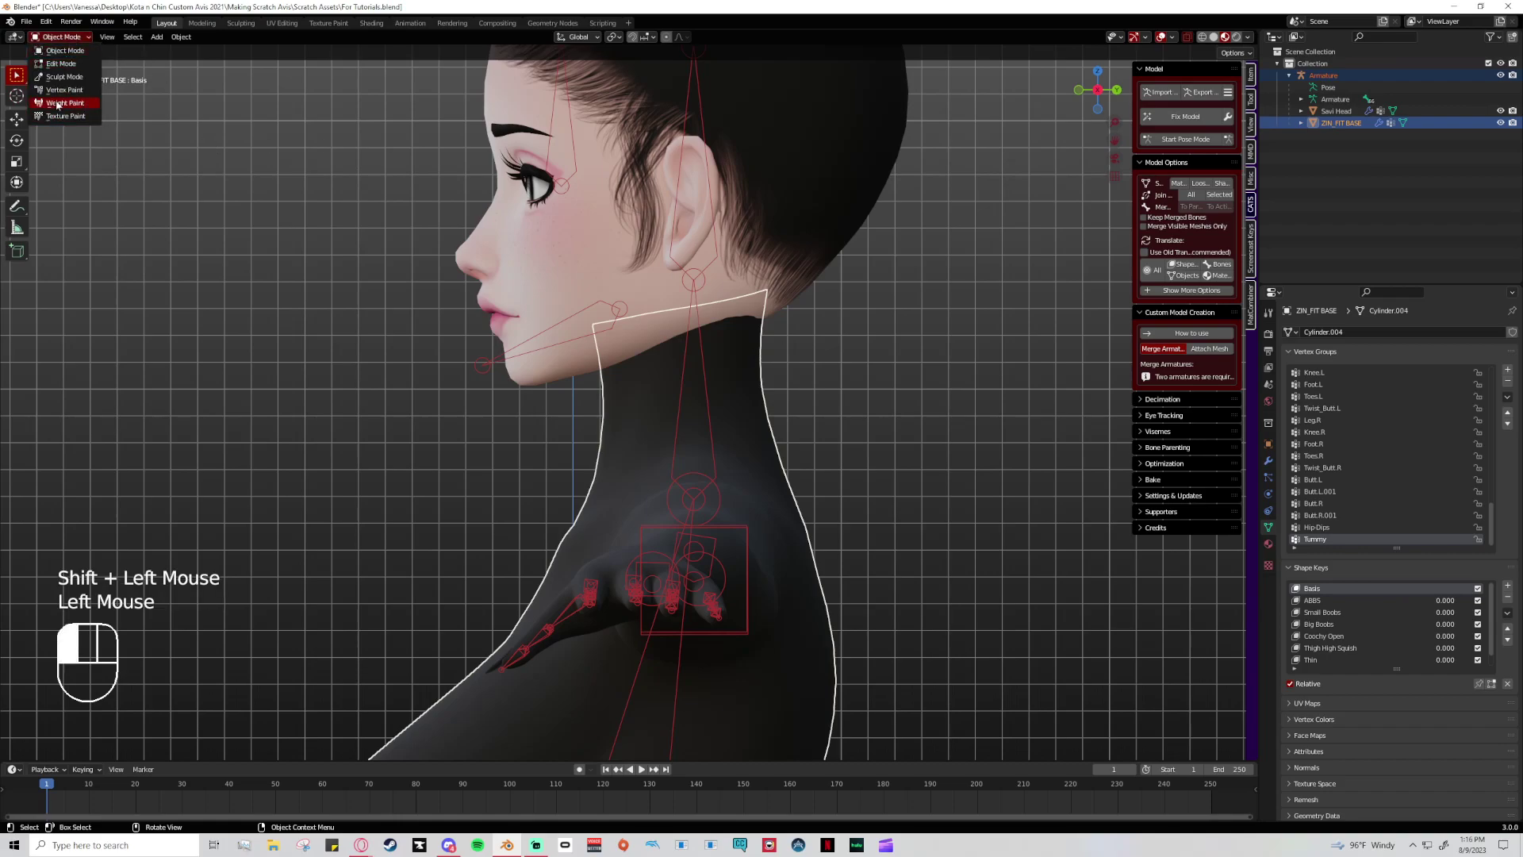
pyautogui.click(57, 104)
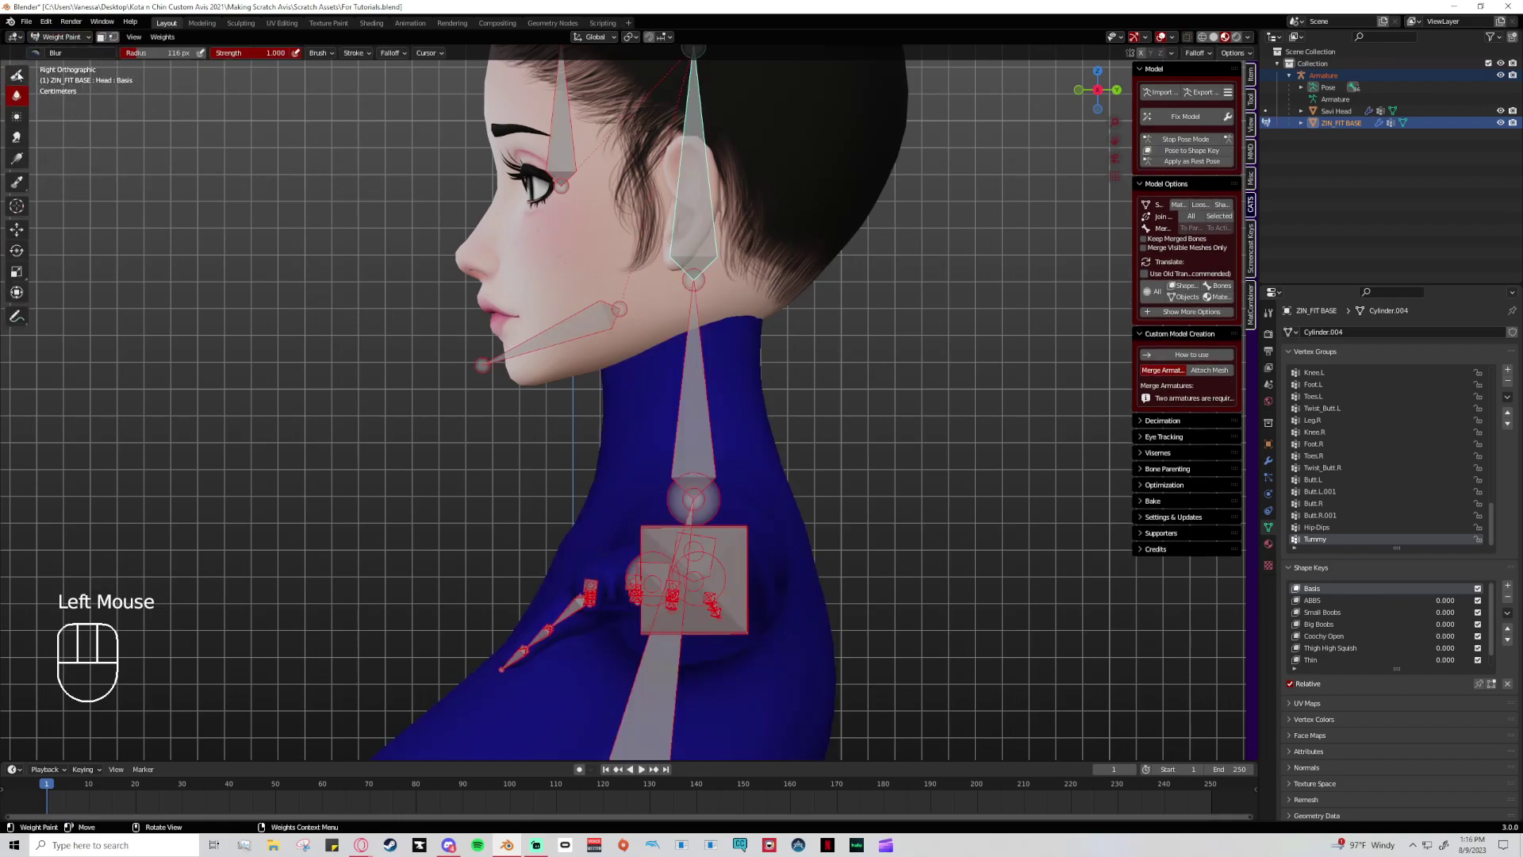
# - Repaint Head weight at 1.000 around the upper neck with the Draw tool's Add brush in Solid shading
pyautogui.click(17, 75)
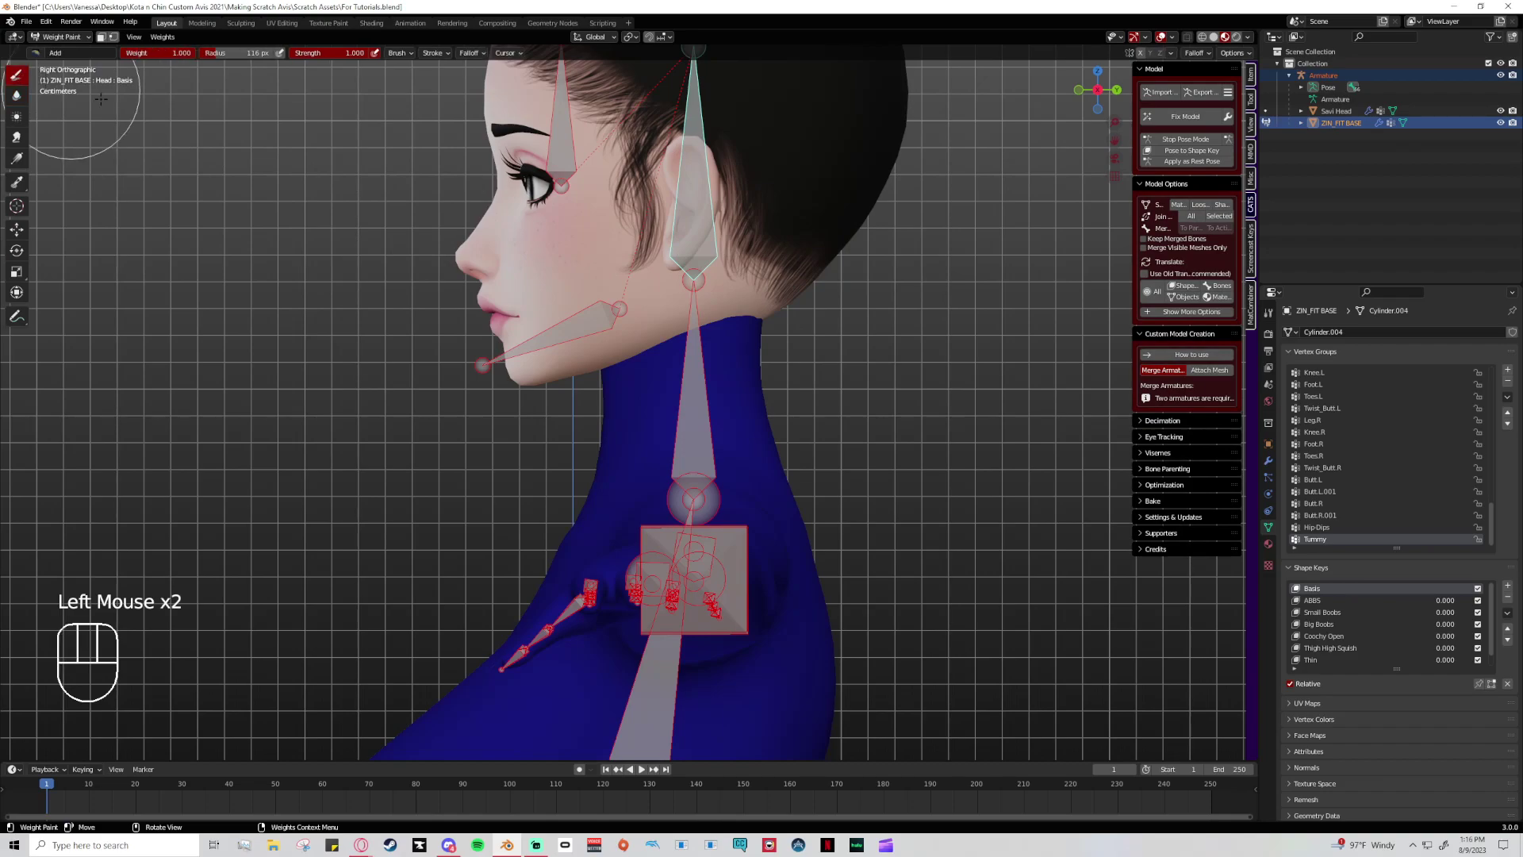
pyautogui.click(1214, 37)
pyautogui.scroll(2, 545, 306)
pyautogui.moveTo(544, 302); pyautogui.dragTo(812, 251)
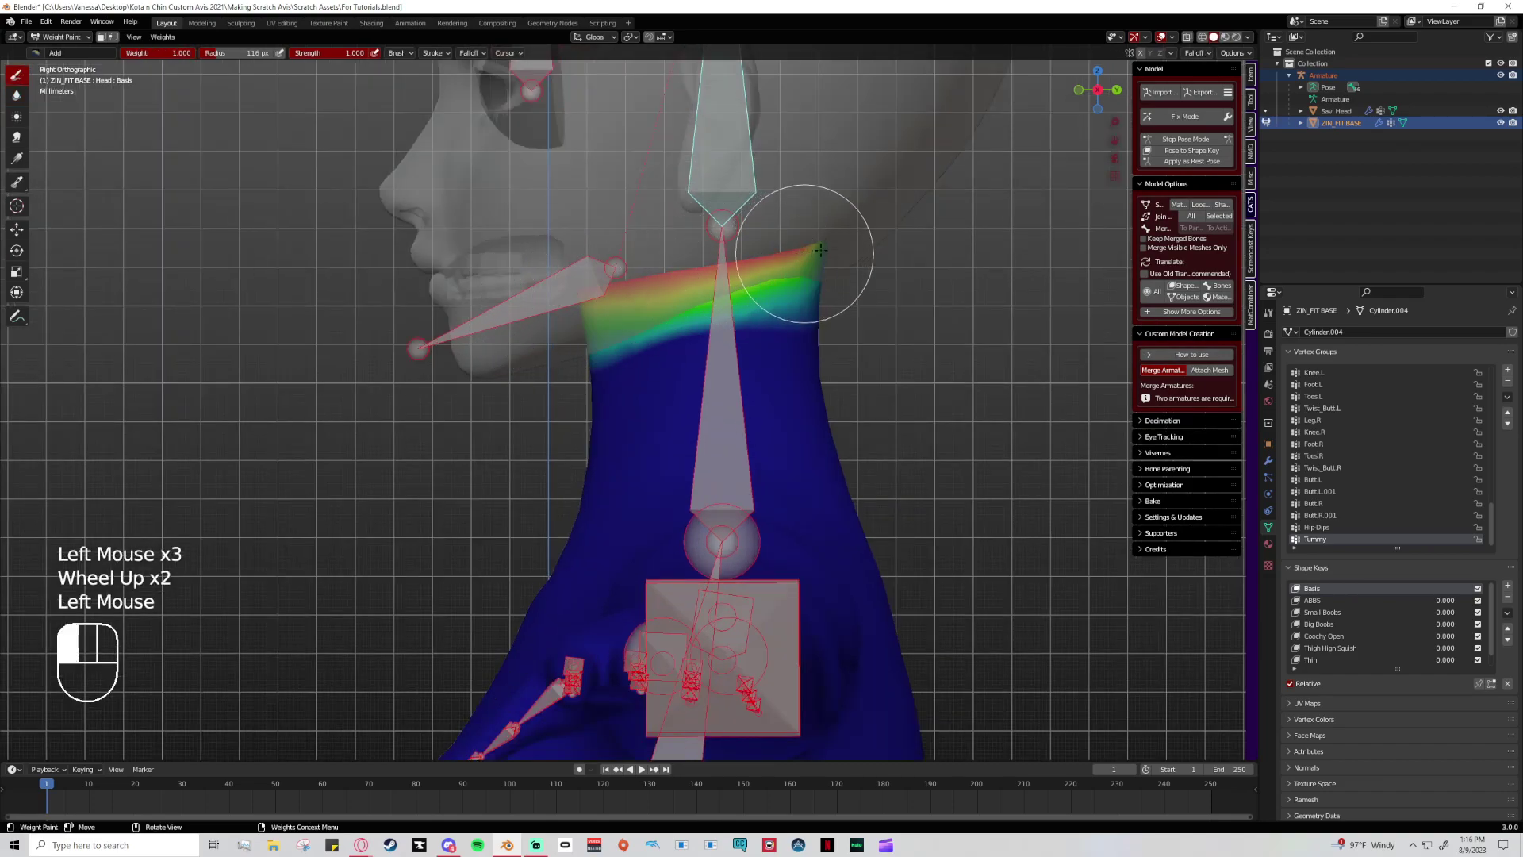
pyautogui.click(471, 53)
pyautogui.moveTo(555, 318)
pyautogui.mouseDown()
pyautogui.moveTo(871, 264)
pyautogui.moveTo(560, 334)
pyautogui.moveTo(827, 309)
pyautogui.moveTo(763, 327)
pyautogui.moveTo(499, 351)
pyautogui.moveTo(836, 348)
pyautogui.mouseUp()
pyautogui.moveTo(581, 367); pyautogui.dragTo(559, 357)
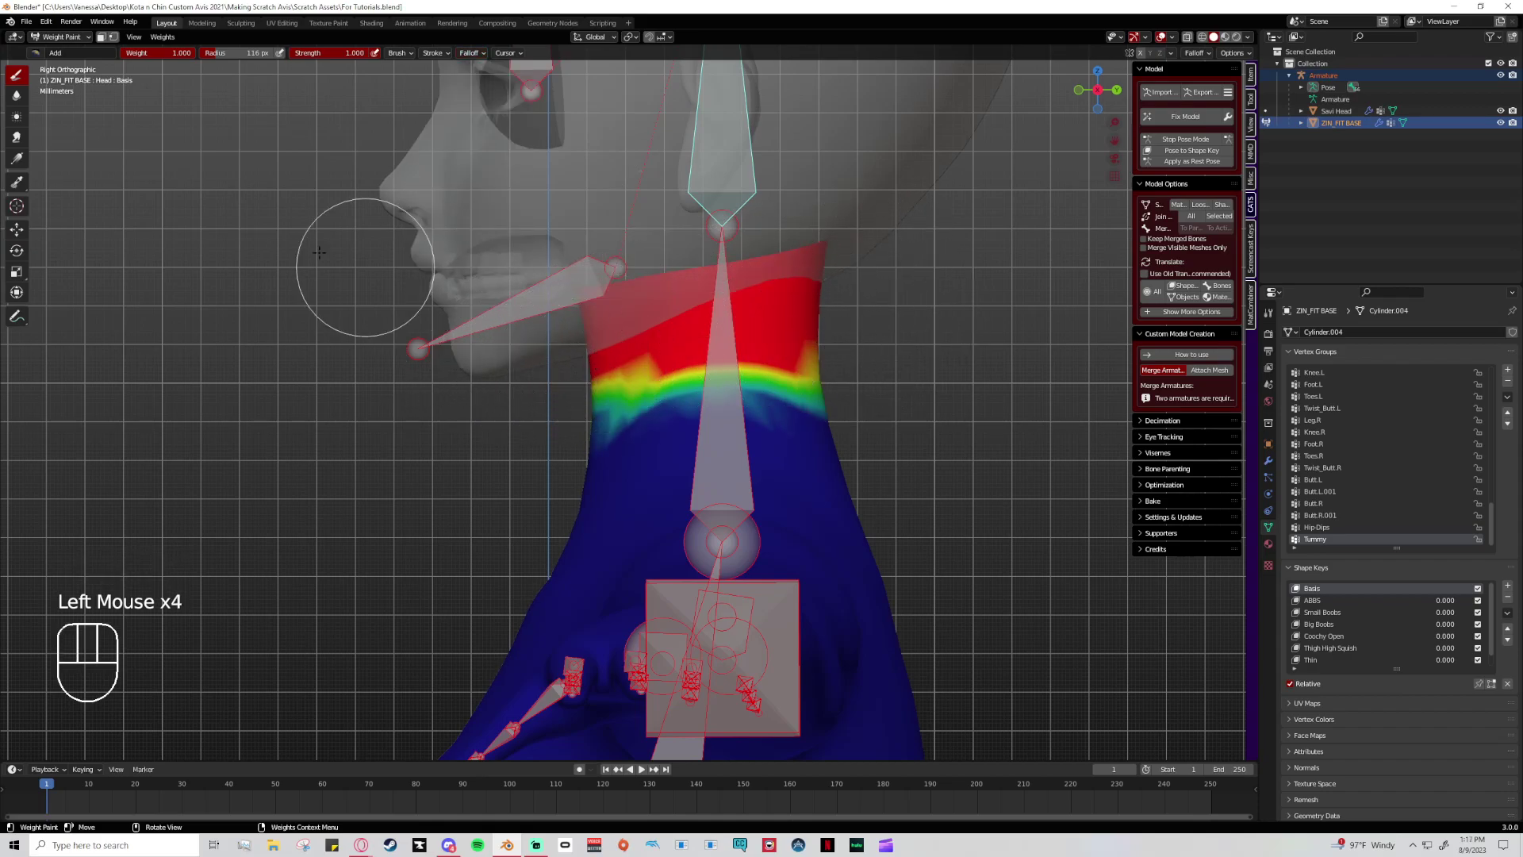
# - Blur the body's Head weight from the hard painted edge down towards the neck base, using the Blur brush at strength 1.000
pyautogui.click(15, 117)
pyautogui.click(390, 52)
pyautogui.click(309, 346)
pyautogui.moveTo(539, 444); pyautogui.dragTo(825, 373)
pyautogui.click(318, 52)
pyautogui.click(492, 409)
pyautogui.click(730, 323)
pyautogui.click(737, 325)
pyautogui.click(793, 325)
pyautogui.click(754, 334)
pyautogui.click(674, 349)
pyautogui.click(761, 337)
pyautogui.click(698, 353)
pyautogui.click(611, 366)
pyautogui.click(627, 366)
pyautogui.click(556, 413)
pyautogui.click(807, 428)
pyautogui.click(767, 436)
pyautogui.click(821, 449)
pyautogui.click(602, 472)
pyautogui.click(587, 517)
pyautogui.click(591, 524)
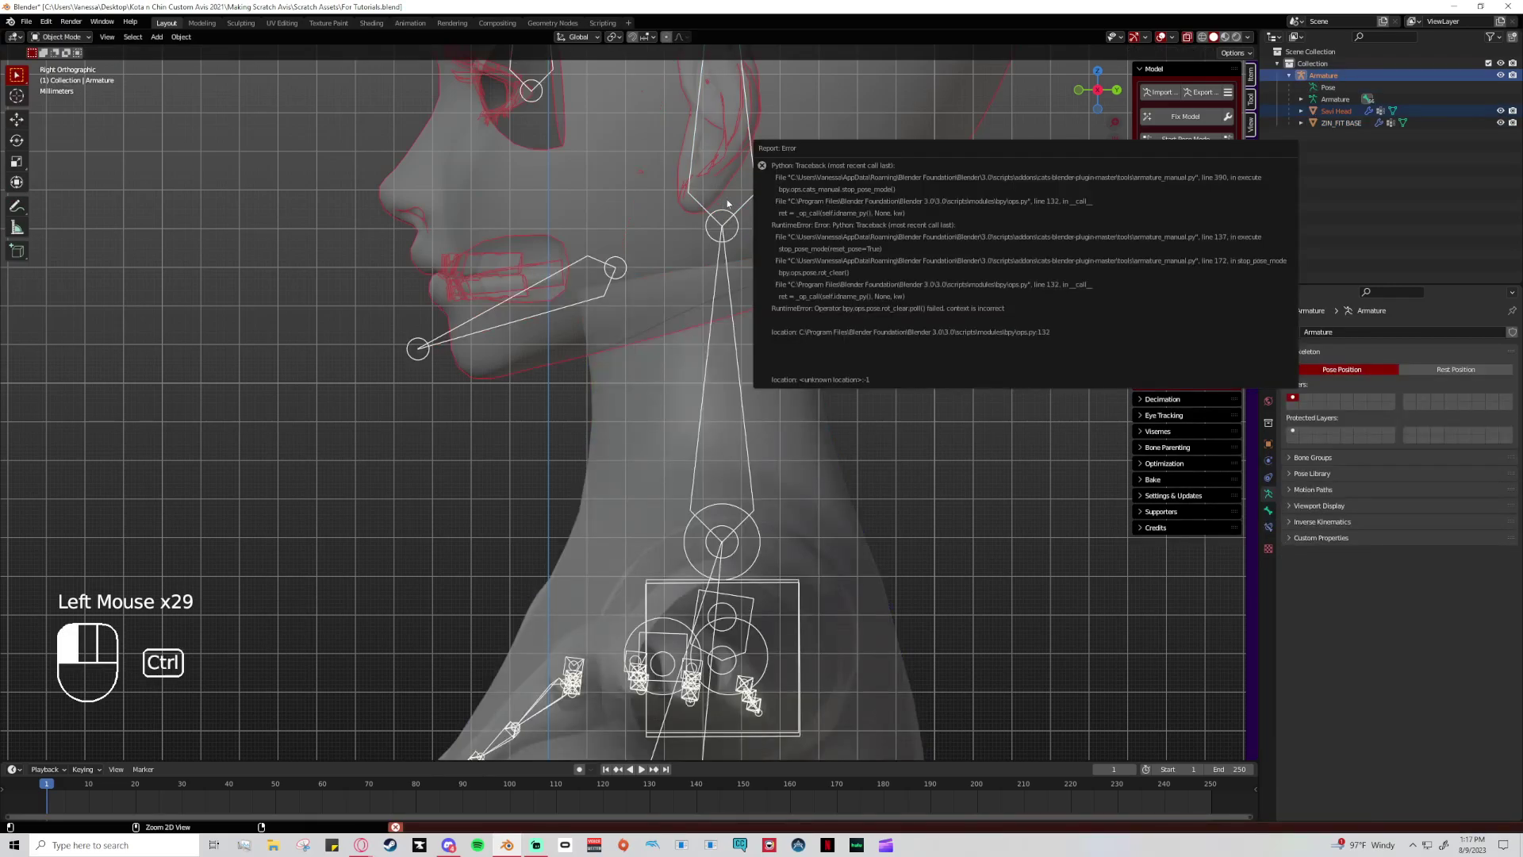
pyautogui.hotkey('ctrl', 'z')
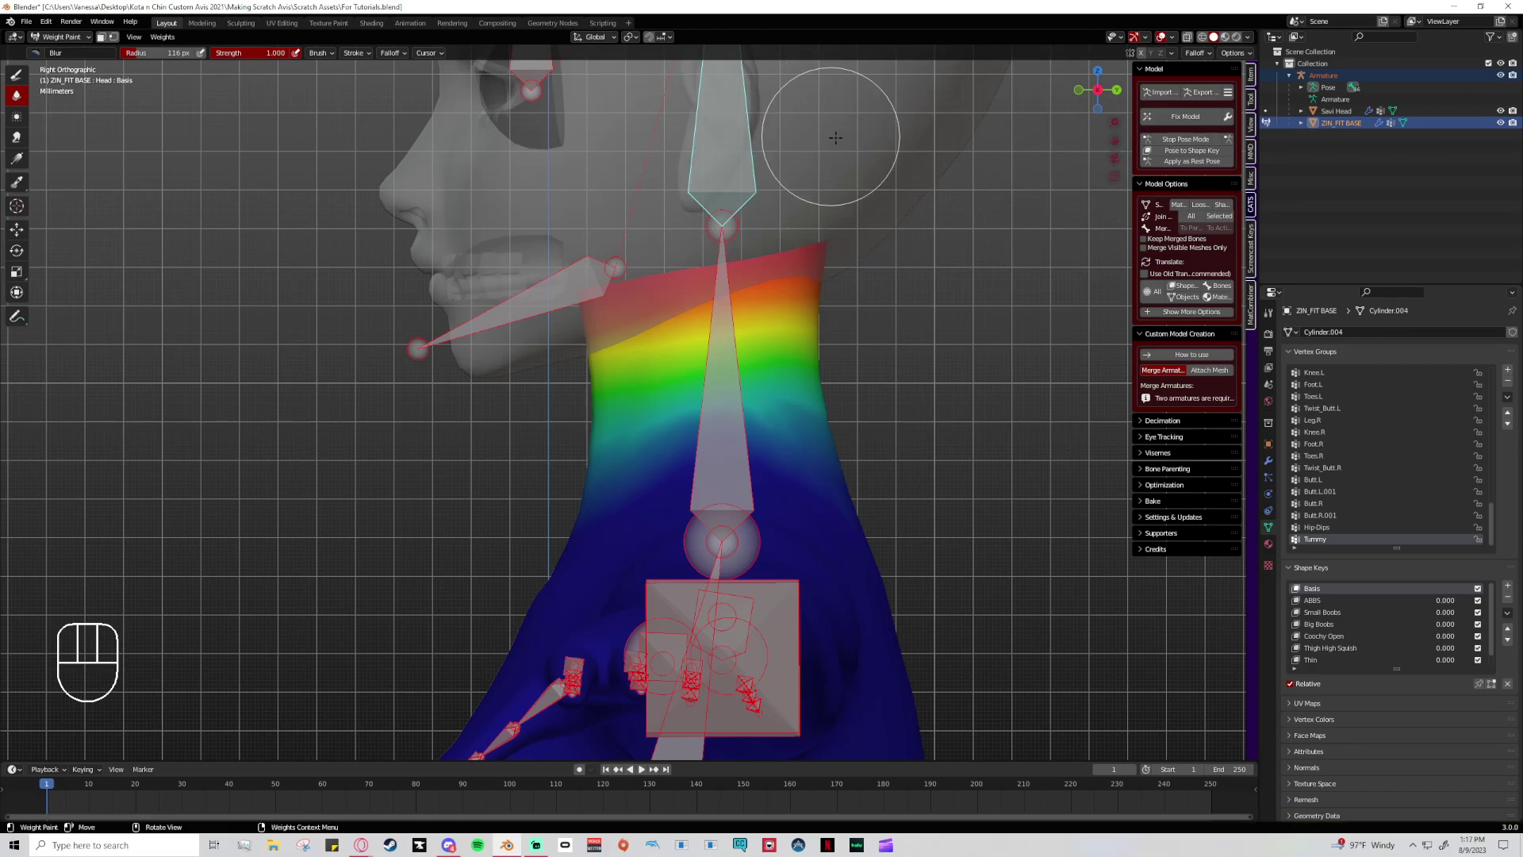
# - Test-rotate the Head bone and the Neck bone in turn to check the body's neck deformation, undoing each rotation
pyautogui.press('r')
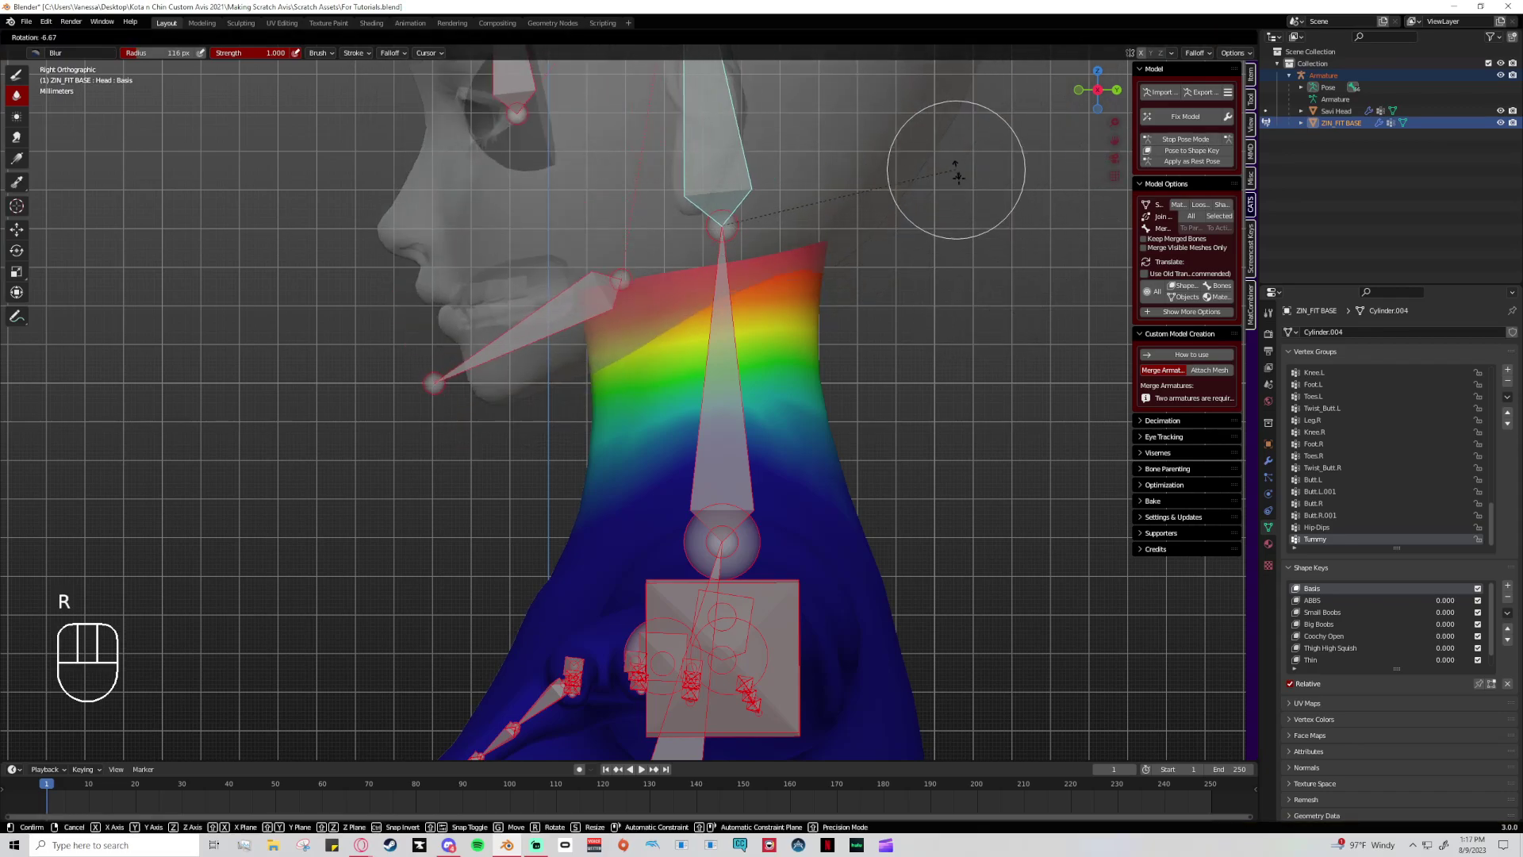
pyautogui.click(955, 214)
pyautogui.hotkey('ctrl', 'z')
pyautogui.keyDown('shift'); pyautogui.click(725, 154); pyautogui.keyUp('shift')
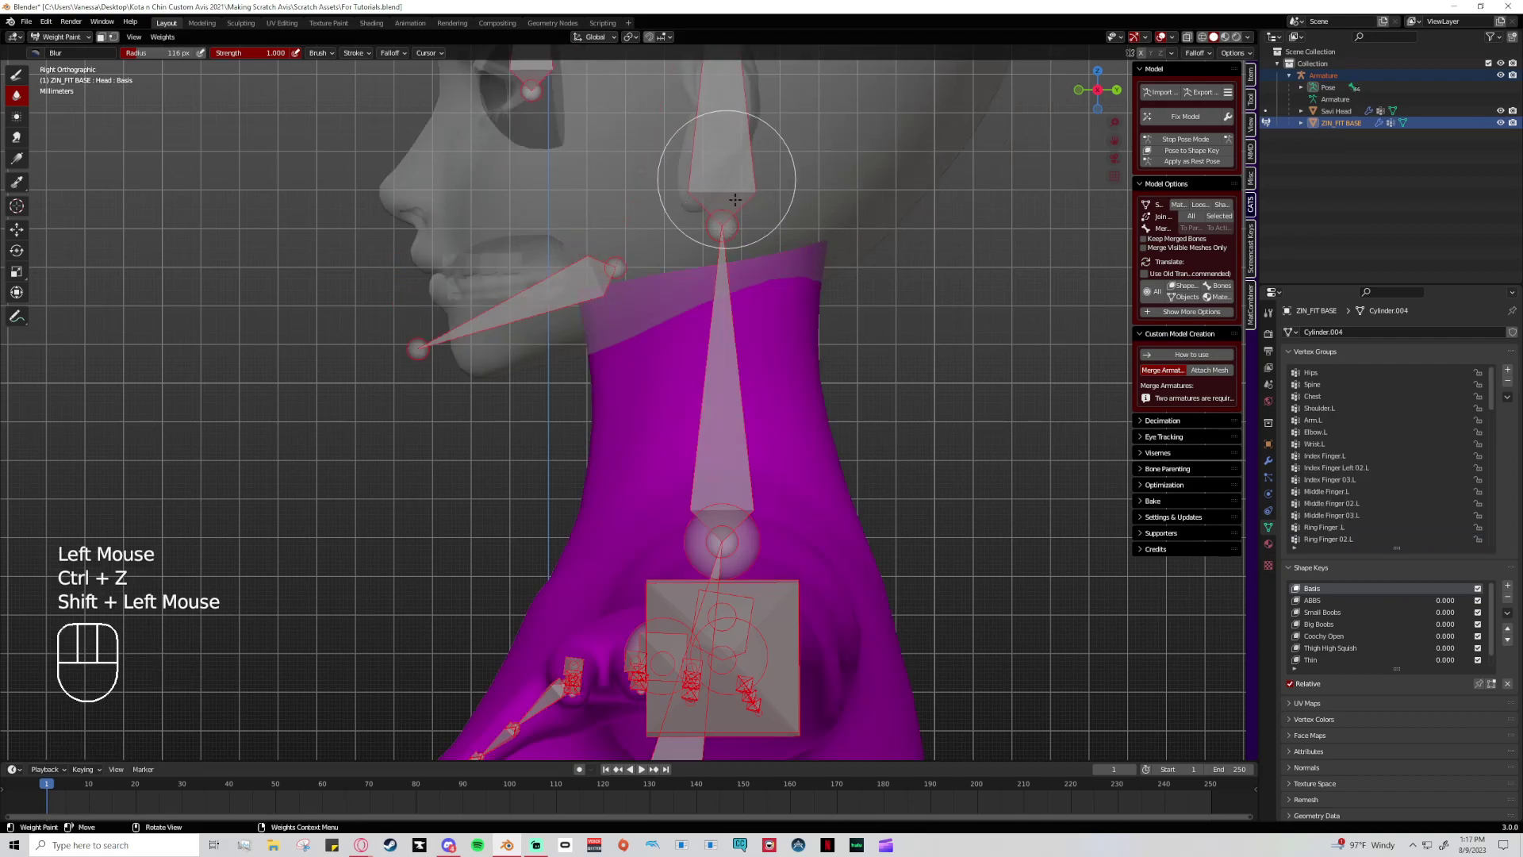
pyautogui.keyDown('shift'); pyautogui.click(757, 393); pyautogui.keyUp('shift')
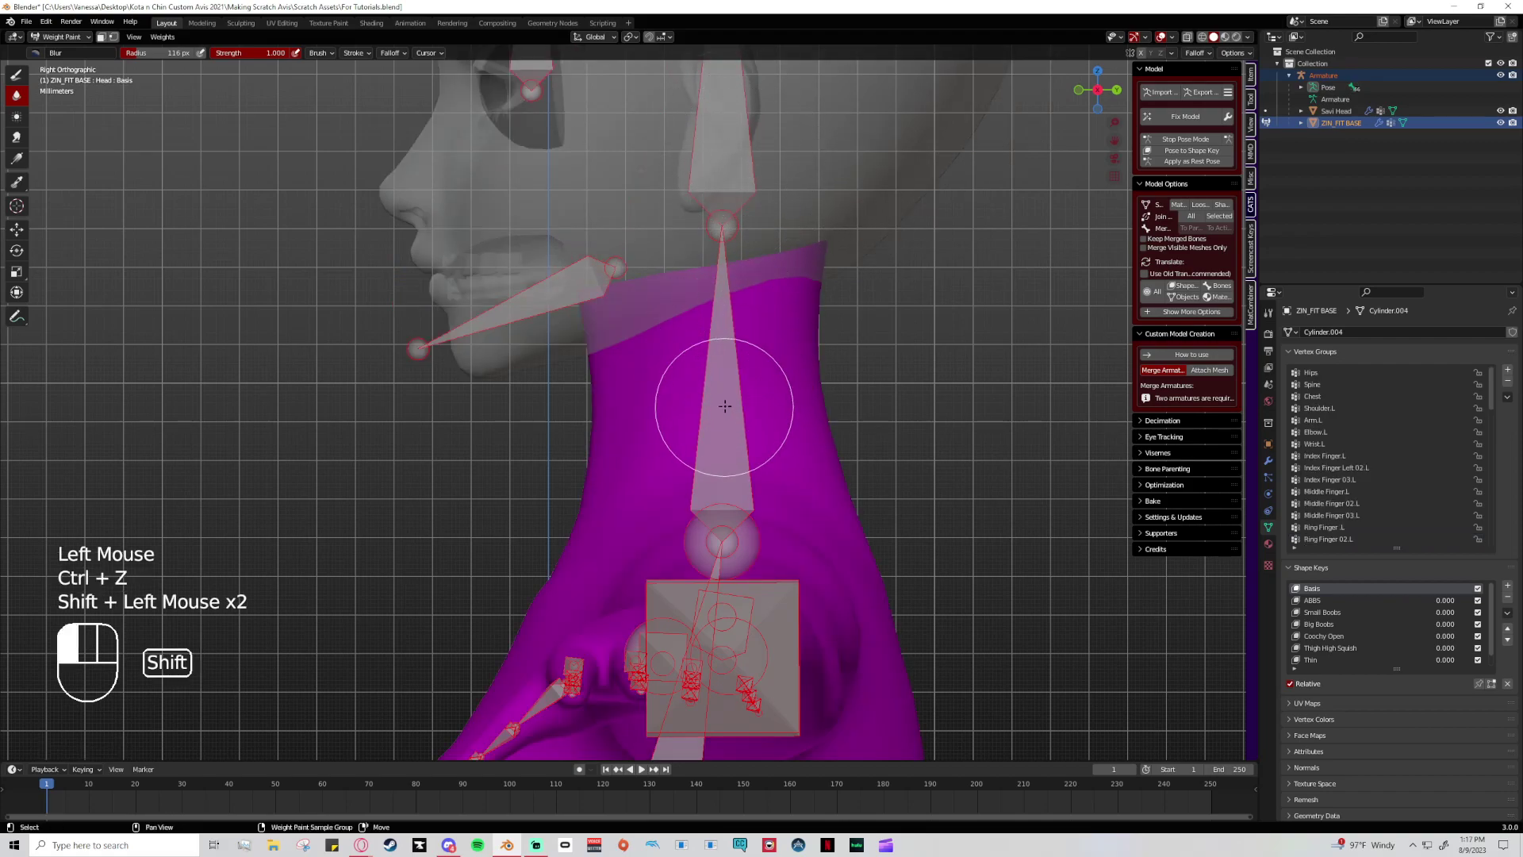
pyautogui.press('r')
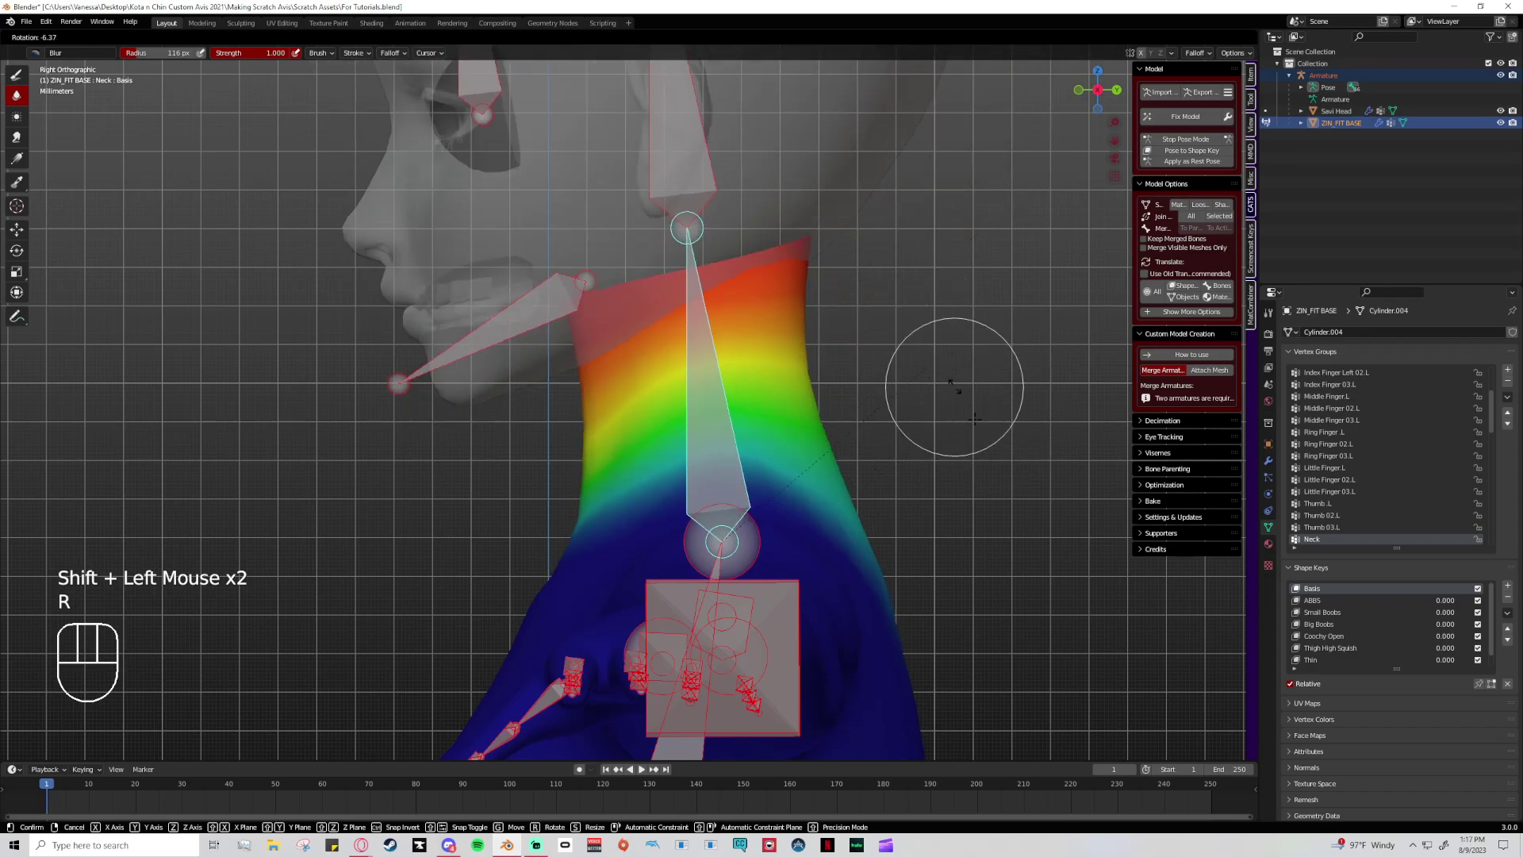
pyautogui.click(941, 342)
pyautogui.hotkey('ctrl', 'z')
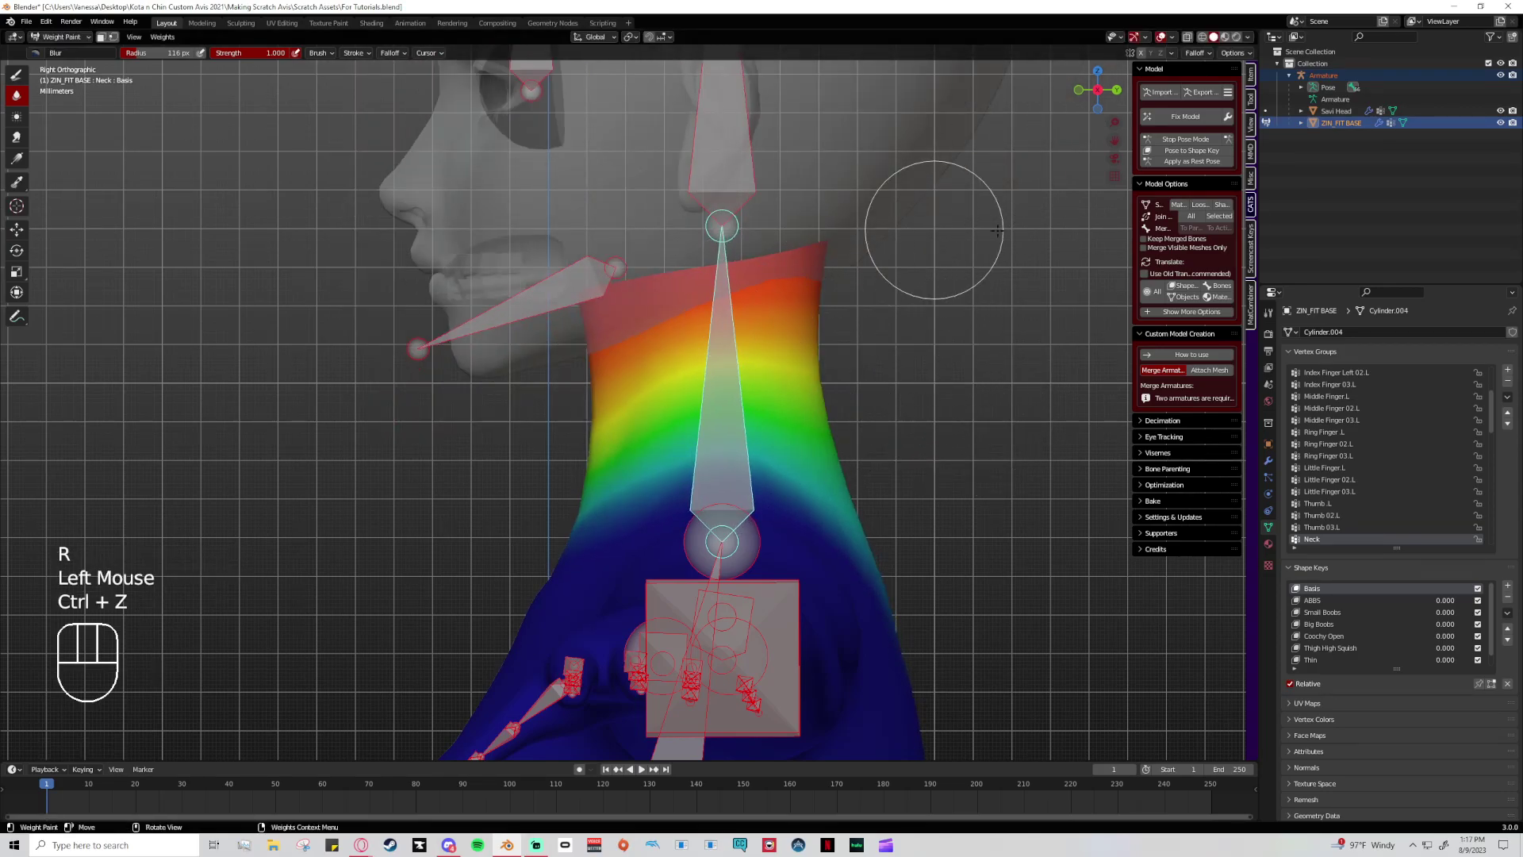
# - Switch to Material Preview shading, restart pose mode with the Neck bone selected, and undo back to Weight Paint on the body
pyautogui.click(1179, 140)
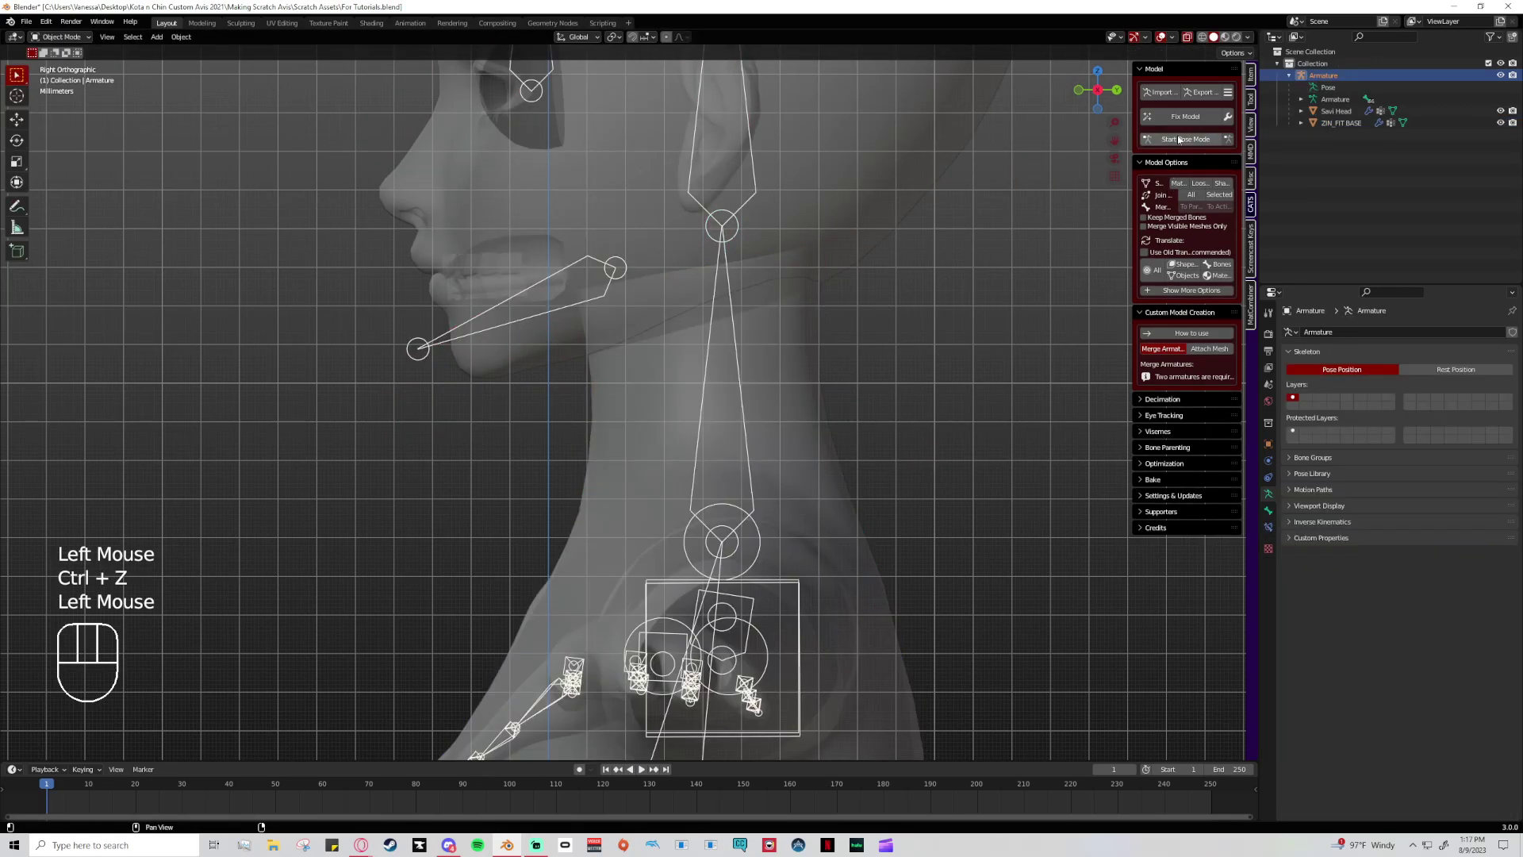
pyautogui.click(1224, 37)
pyautogui.click(1186, 139)
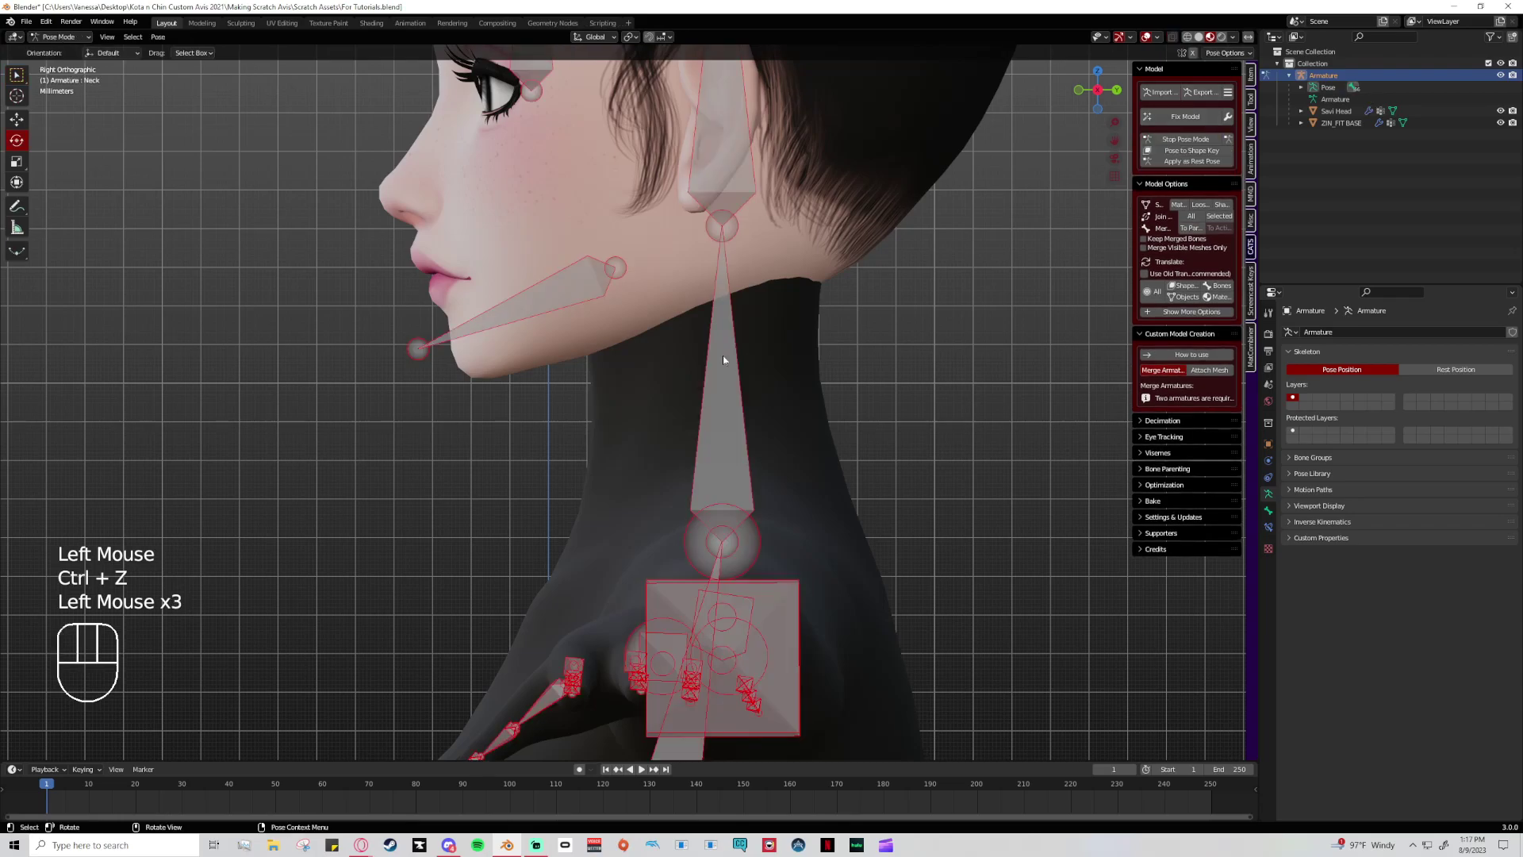
pyautogui.click(714, 401)
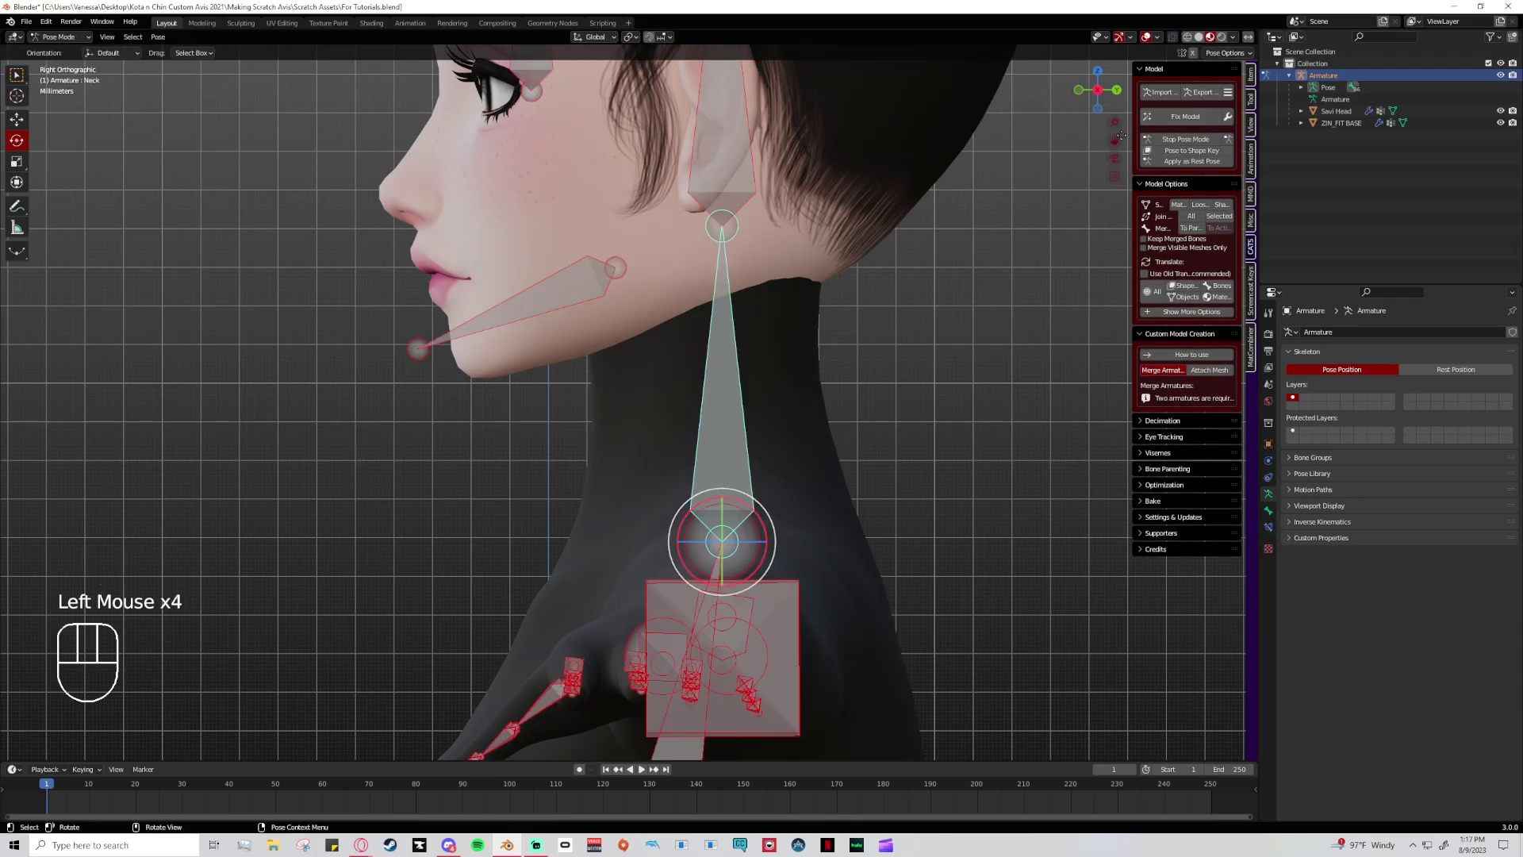
pyautogui.hotkey('ctrl', 'z')
pyautogui.hotkey('ctrl', 'z')
pyautogui.hotkey('ctrl', 'z')
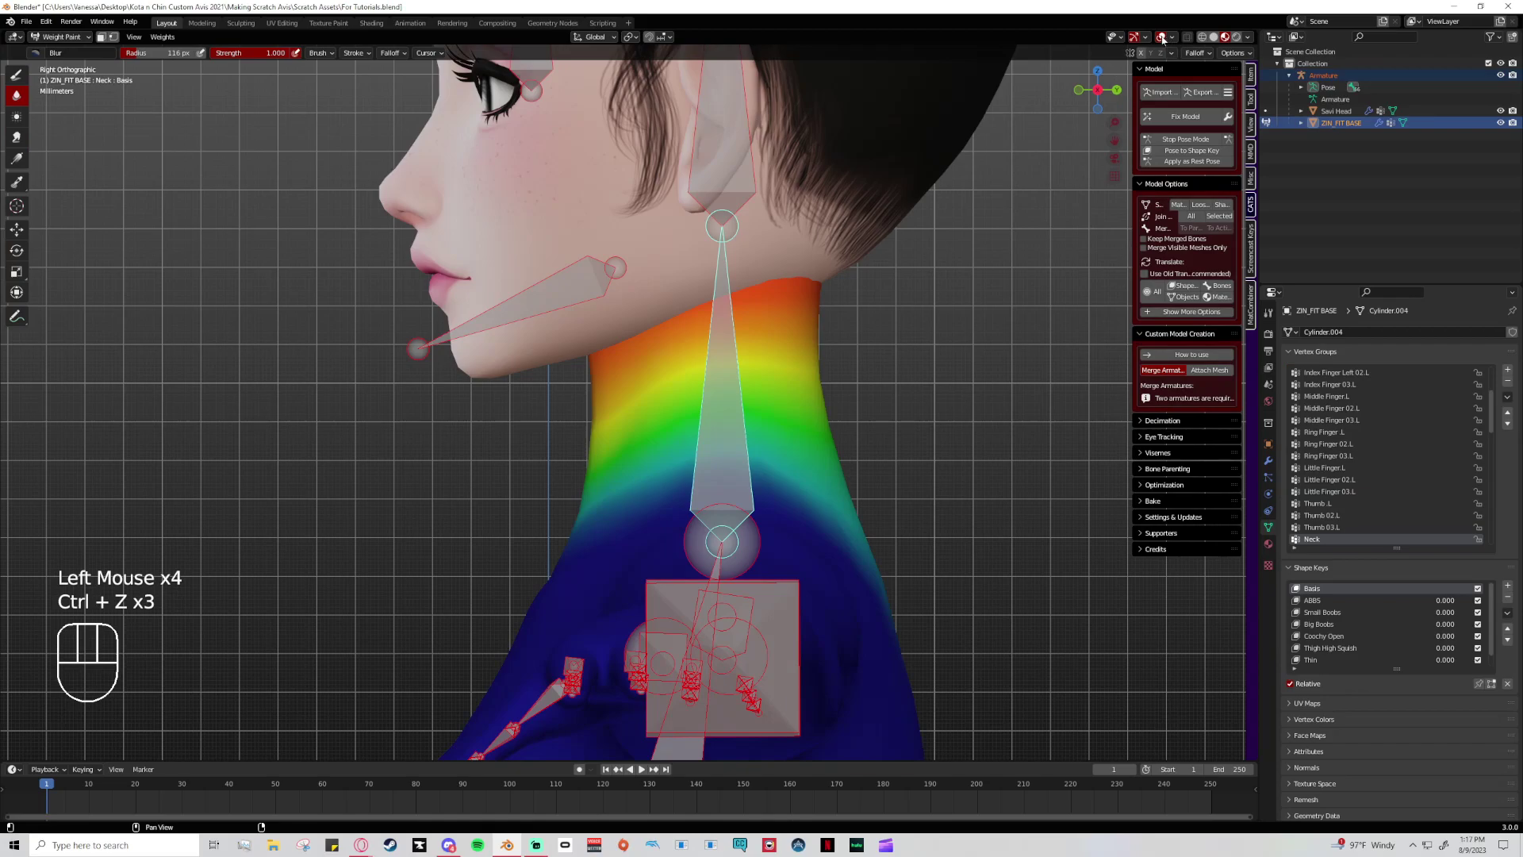
# - Test-rotate the Neck bone forward in Weight Paint to compare the neck with the textured head, and undo the rotation
pyautogui.click(1160, 37)
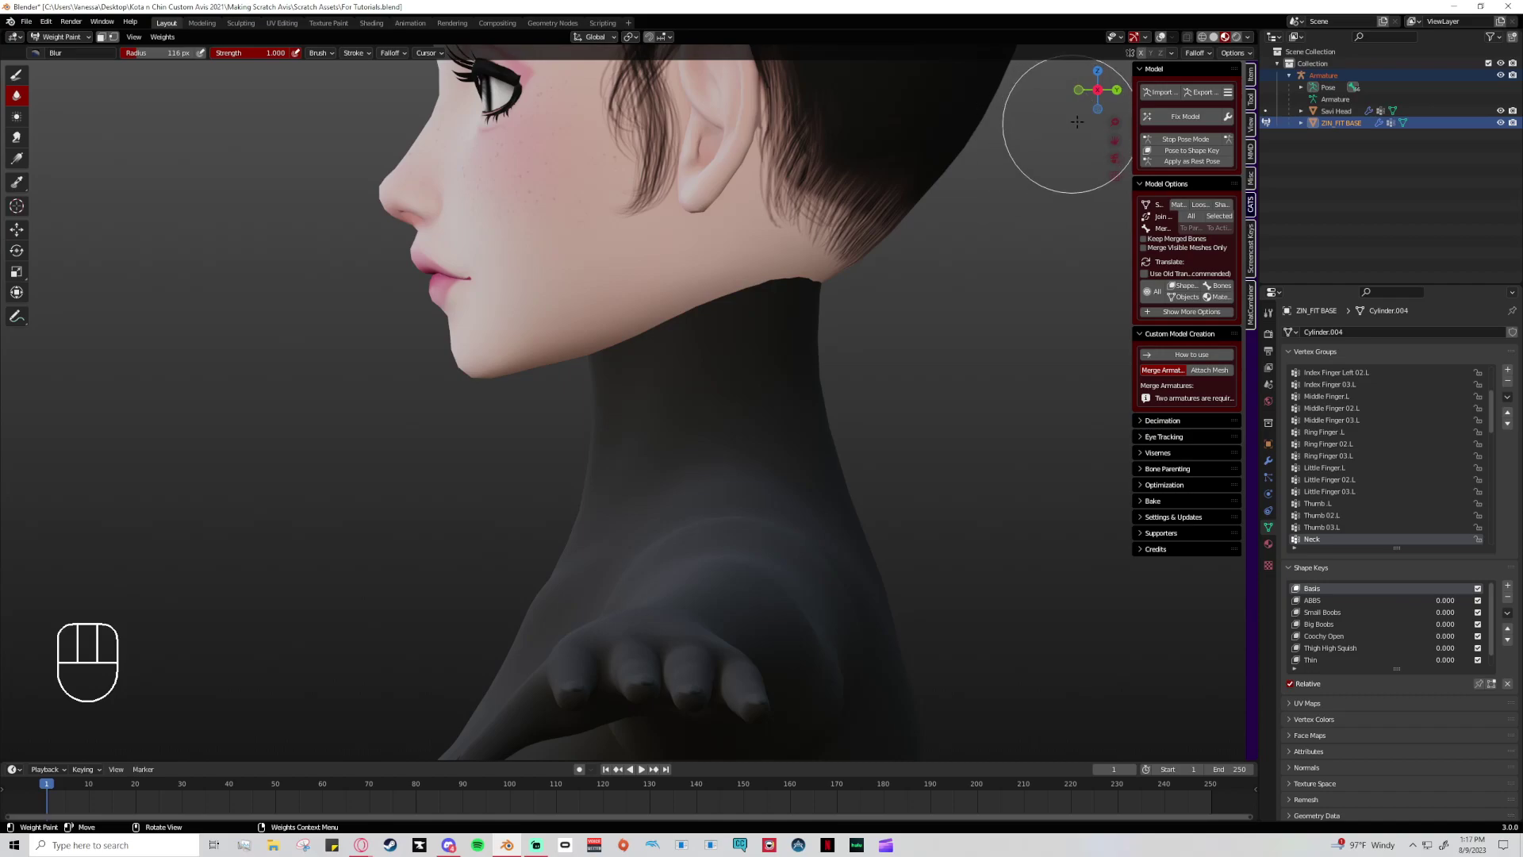
pyautogui.click(1162, 40)
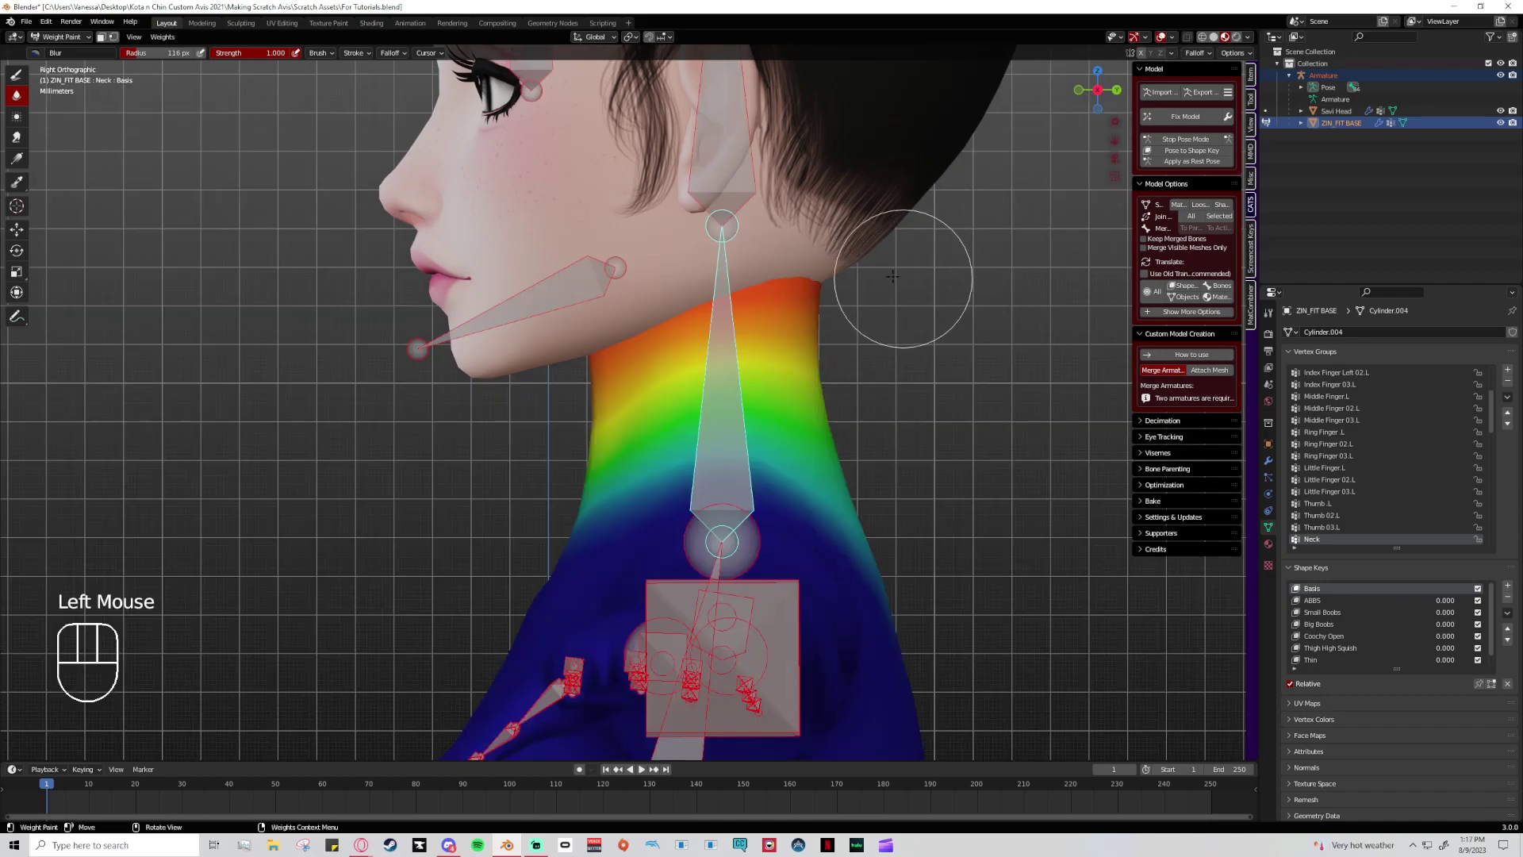
pyautogui.press('r')
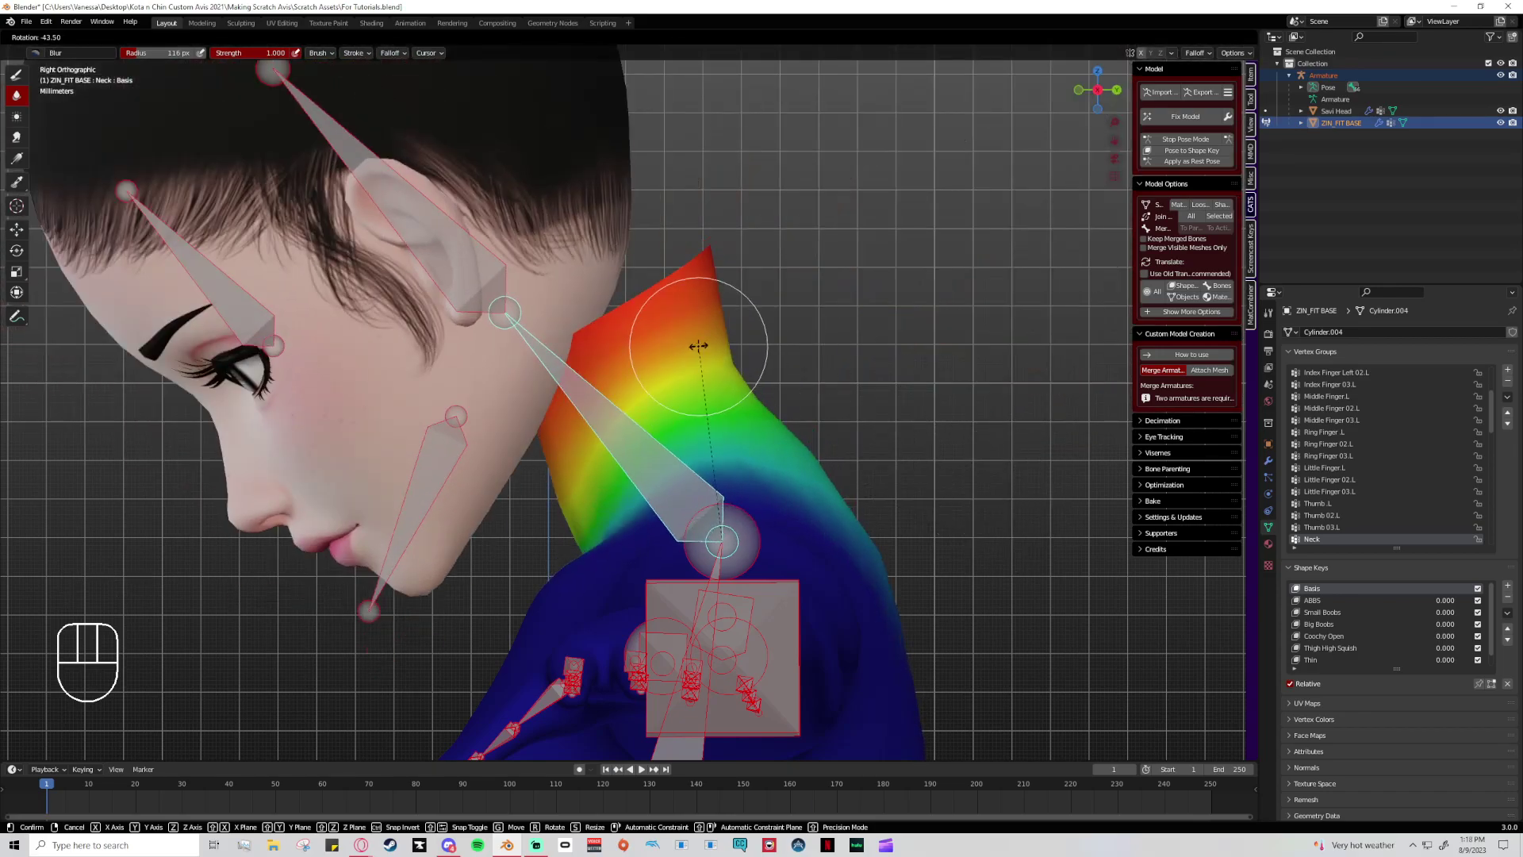
pyautogui.click(696, 340)
pyautogui.hotkey('ctrl', 'z')
# - Add the Head bone to the selection, test-rotate it together with the Neck bone, and undo the rotation
pyautogui.click(873, 188)
pyautogui.keyDown('shift'); pyautogui.click(873, 188); pyautogui.keyUp('shift')
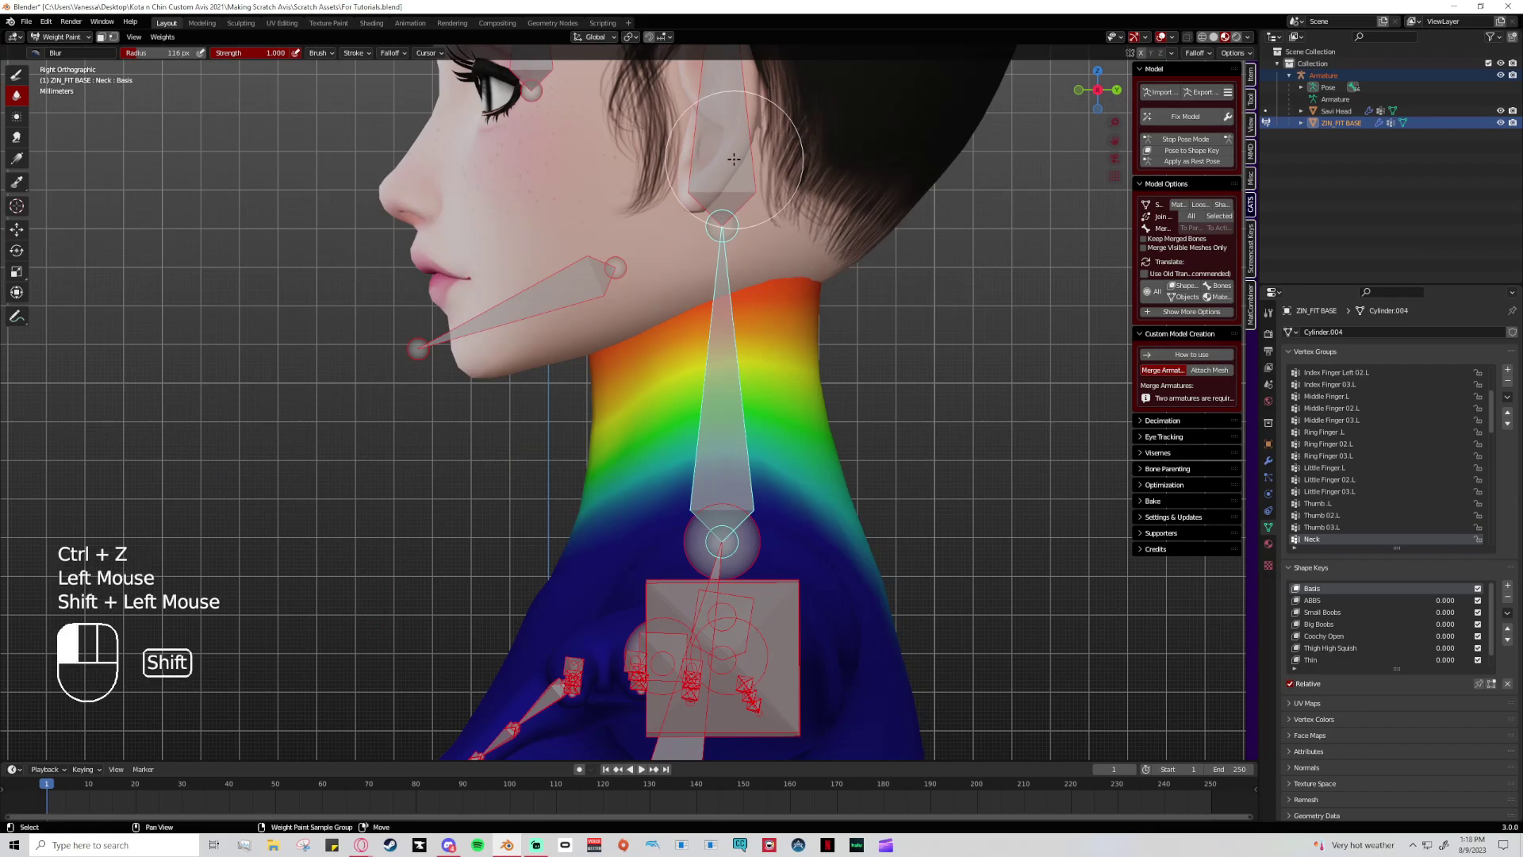
pyautogui.press('r')
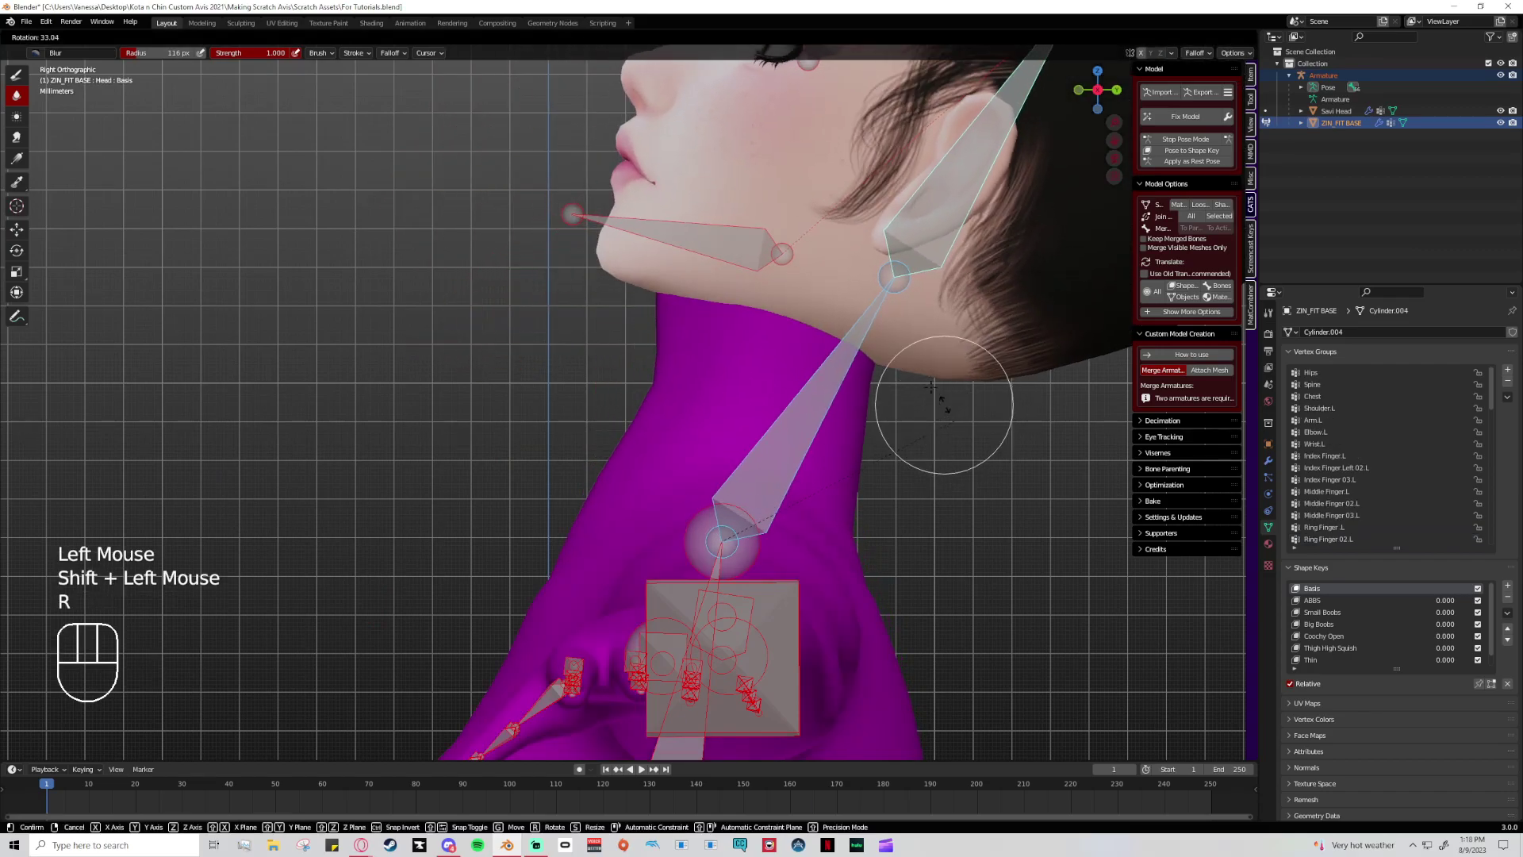
pyautogui.click(841, 274)
pyautogui.hotkey('ctrl', 'z')
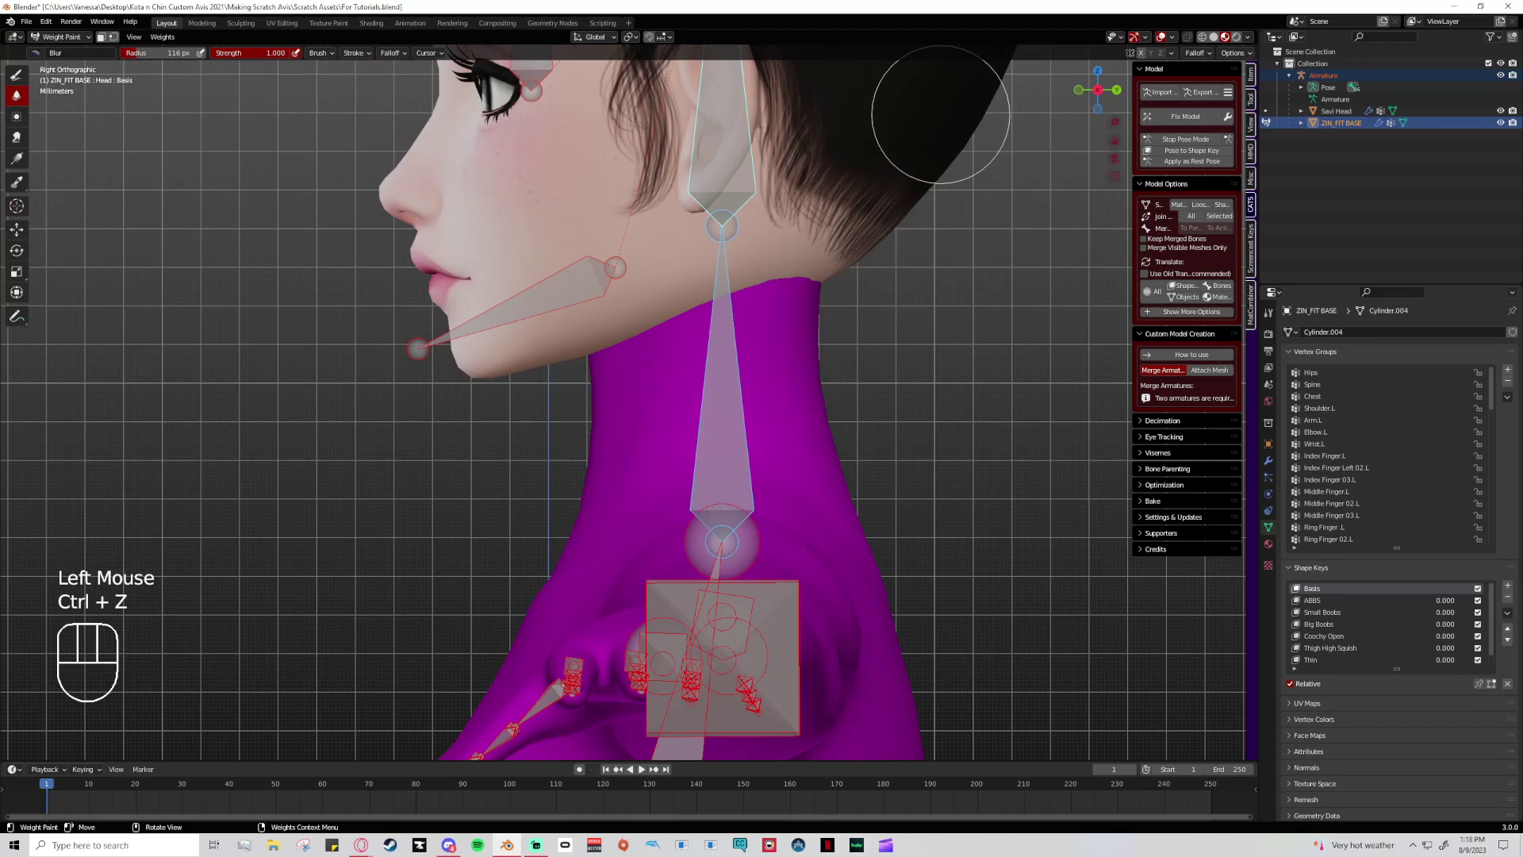
# - Leave pose mode, select the armature and the head mesh, and enter Weight Paint on the head
pyautogui.click(1182, 141)
pyautogui.click(725, 230)
pyautogui.click(731, 221)
pyautogui.keyDown('shift'); pyautogui.click(759, 205); pyautogui.keyUp('shift')
pyautogui.click(62, 37)
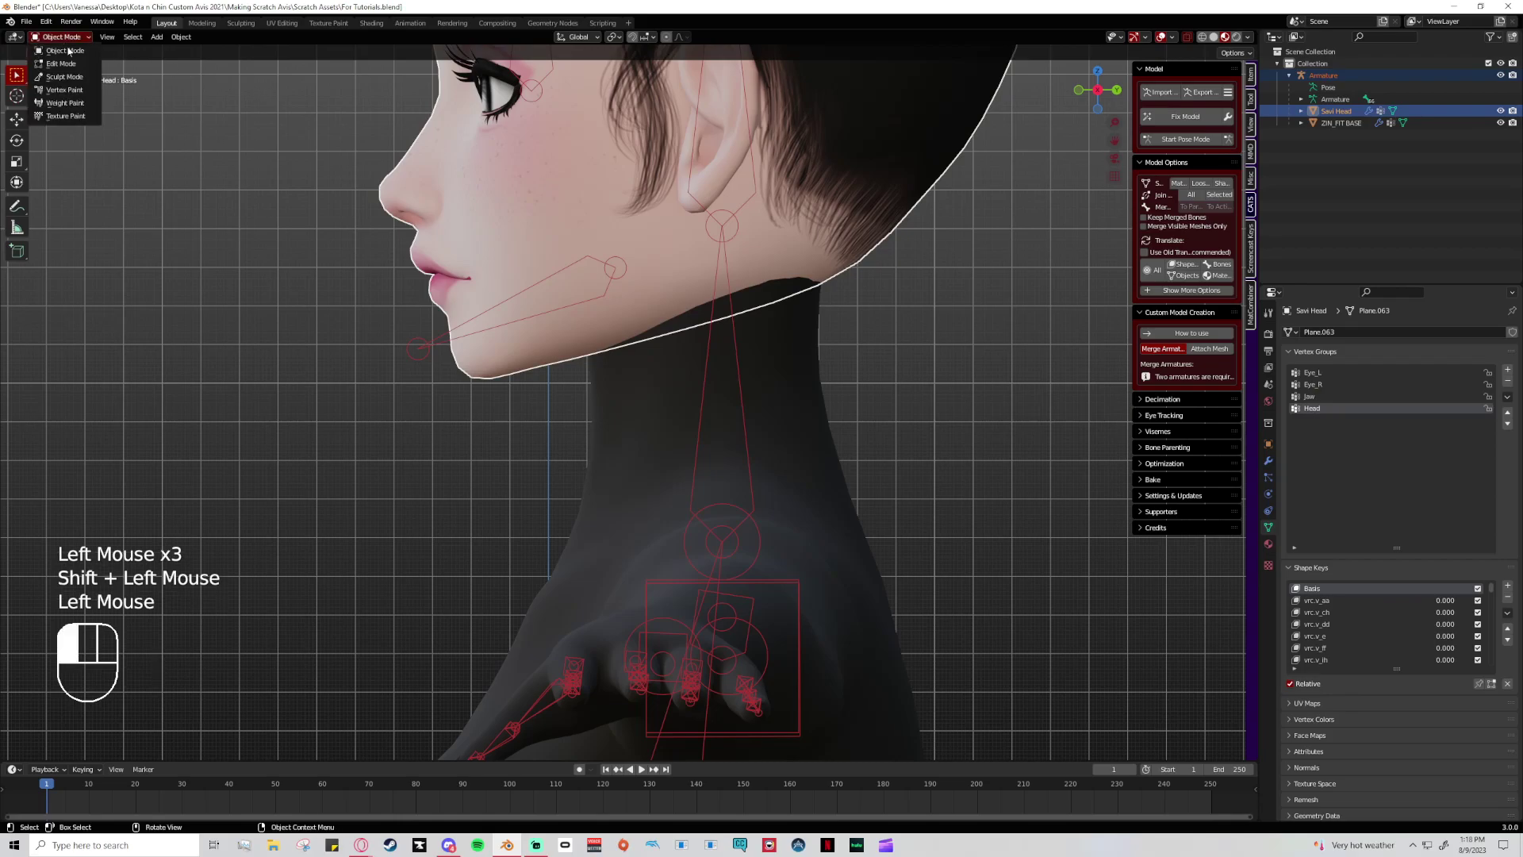
pyautogui.click(72, 102)
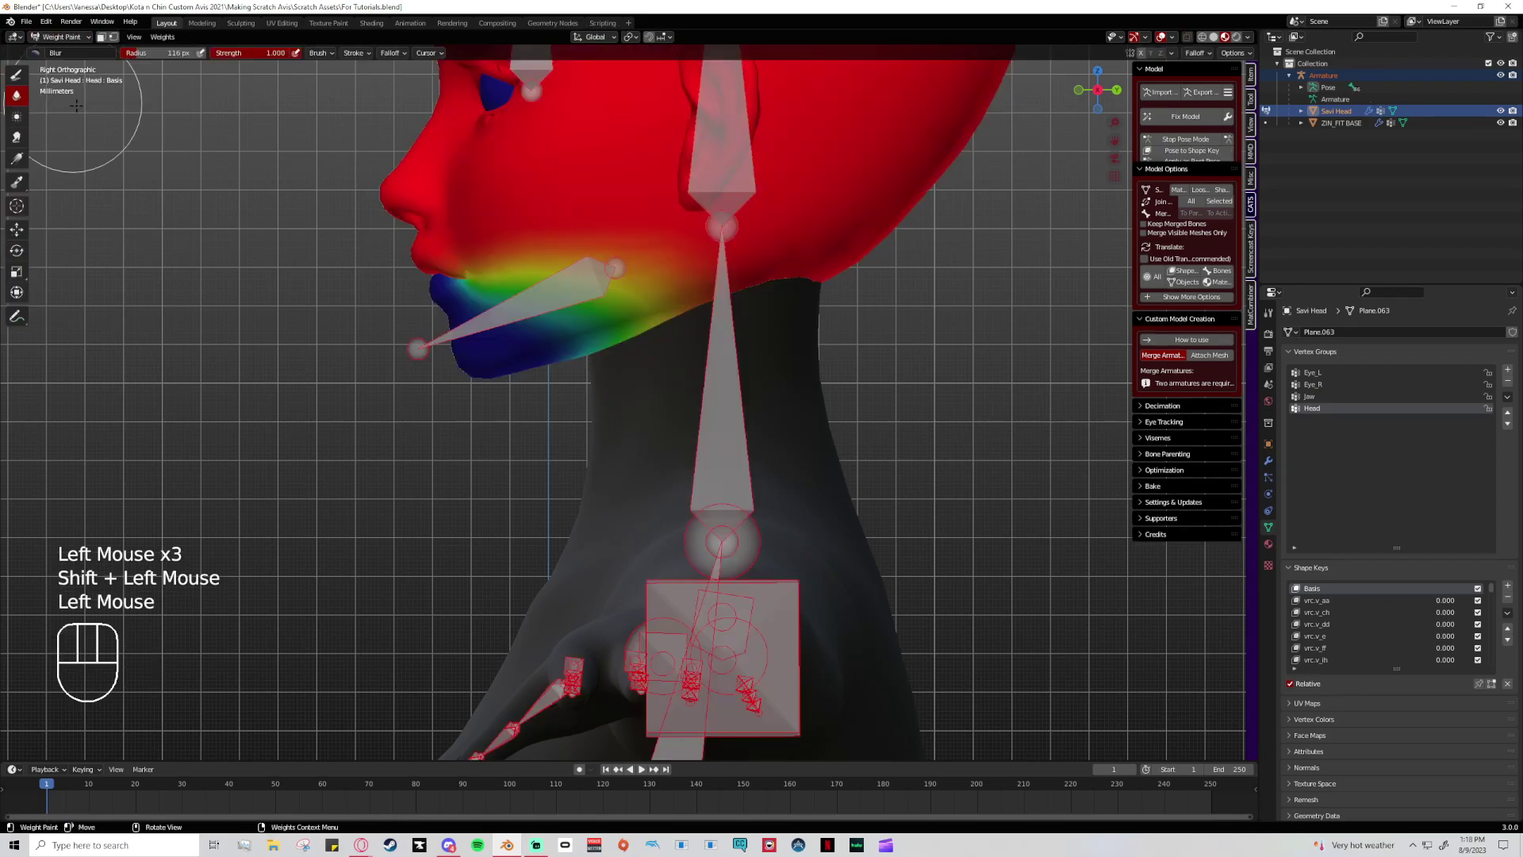
# - Paint Neck bone weight at 1.000 along the head mesh's lower rim with the Draw tool in Solid shading
pyautogui.keyDown('shift'); pyautogui.click(724, 314); pyautogui.keyUp('shift')
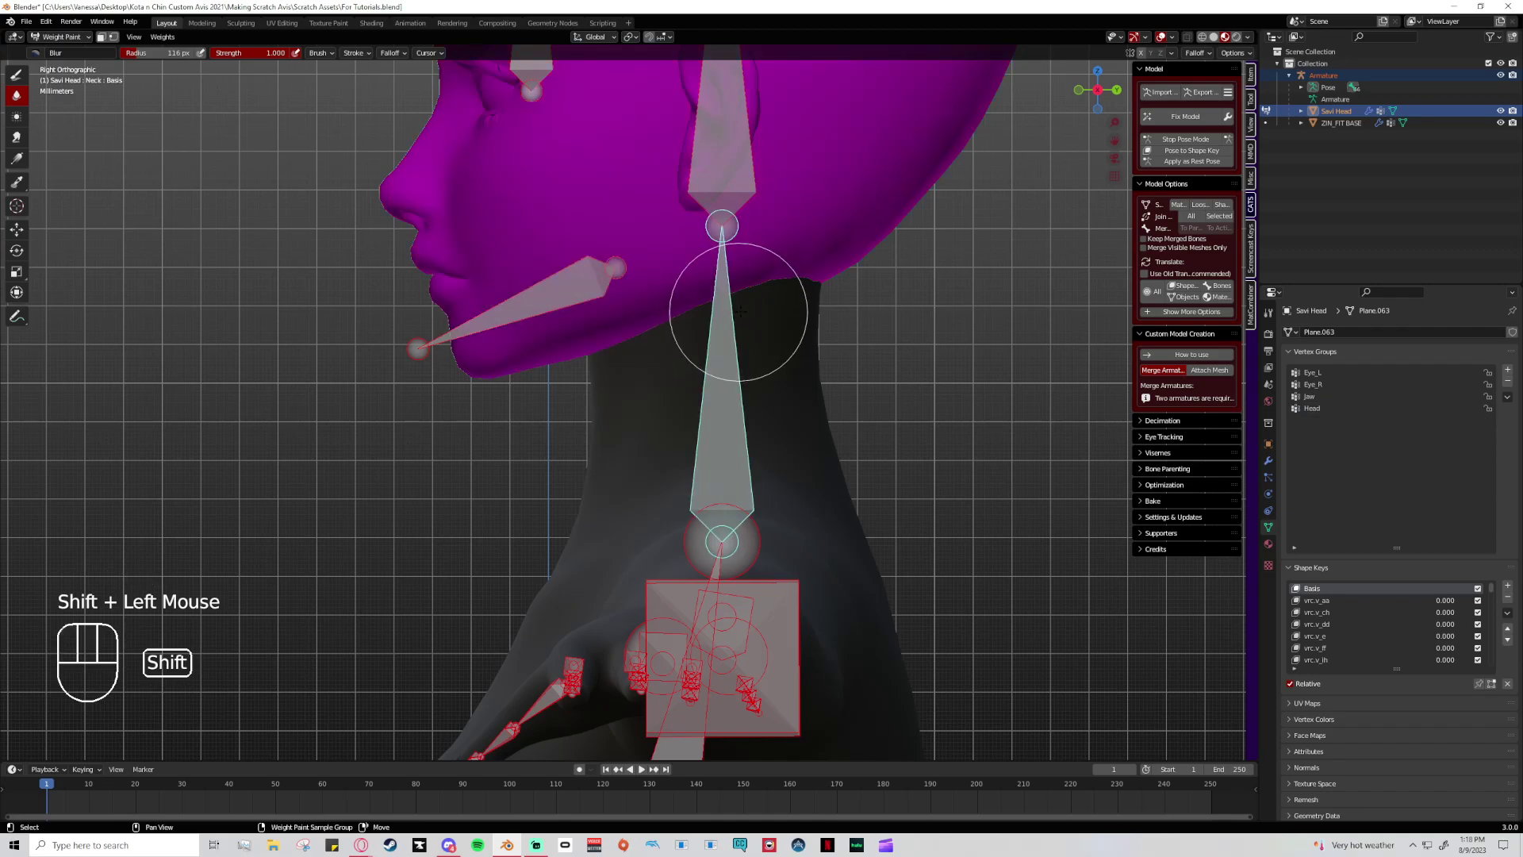
pyautogui.click(17, 76)
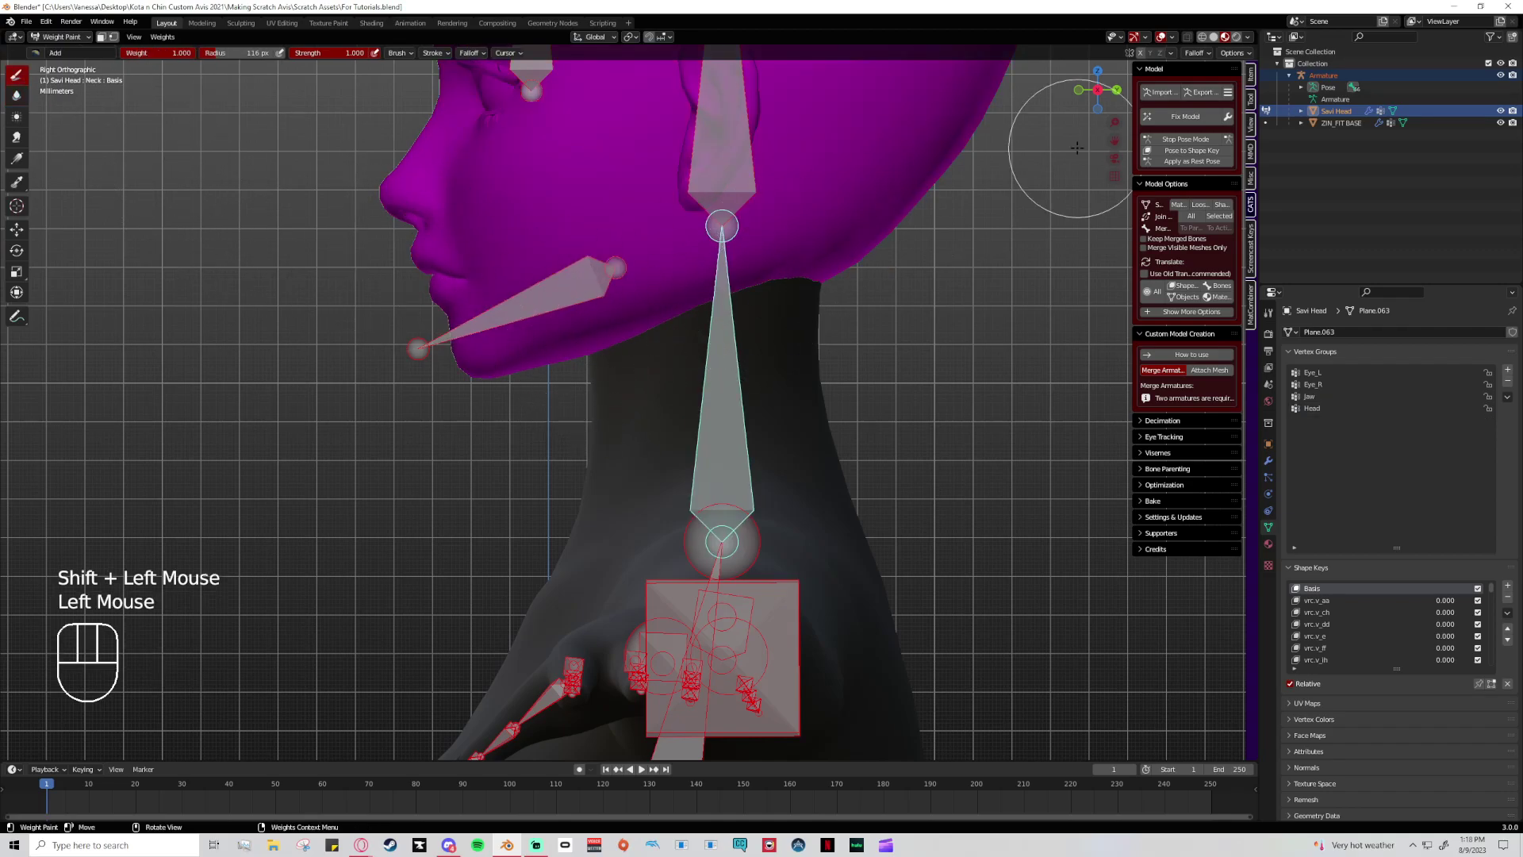
pyautogui.click(877, 330)
pyautogui.scroll(2, 912, 317)
pyautogui.moveTo(992, 201)
pyautogui.mouseDown()
pyautogui.moveTo(952, 196)
pyautogui.moveTo(646, 323)
pyautogui.moveTo(542, 343)
pyautogui.mouseUp()
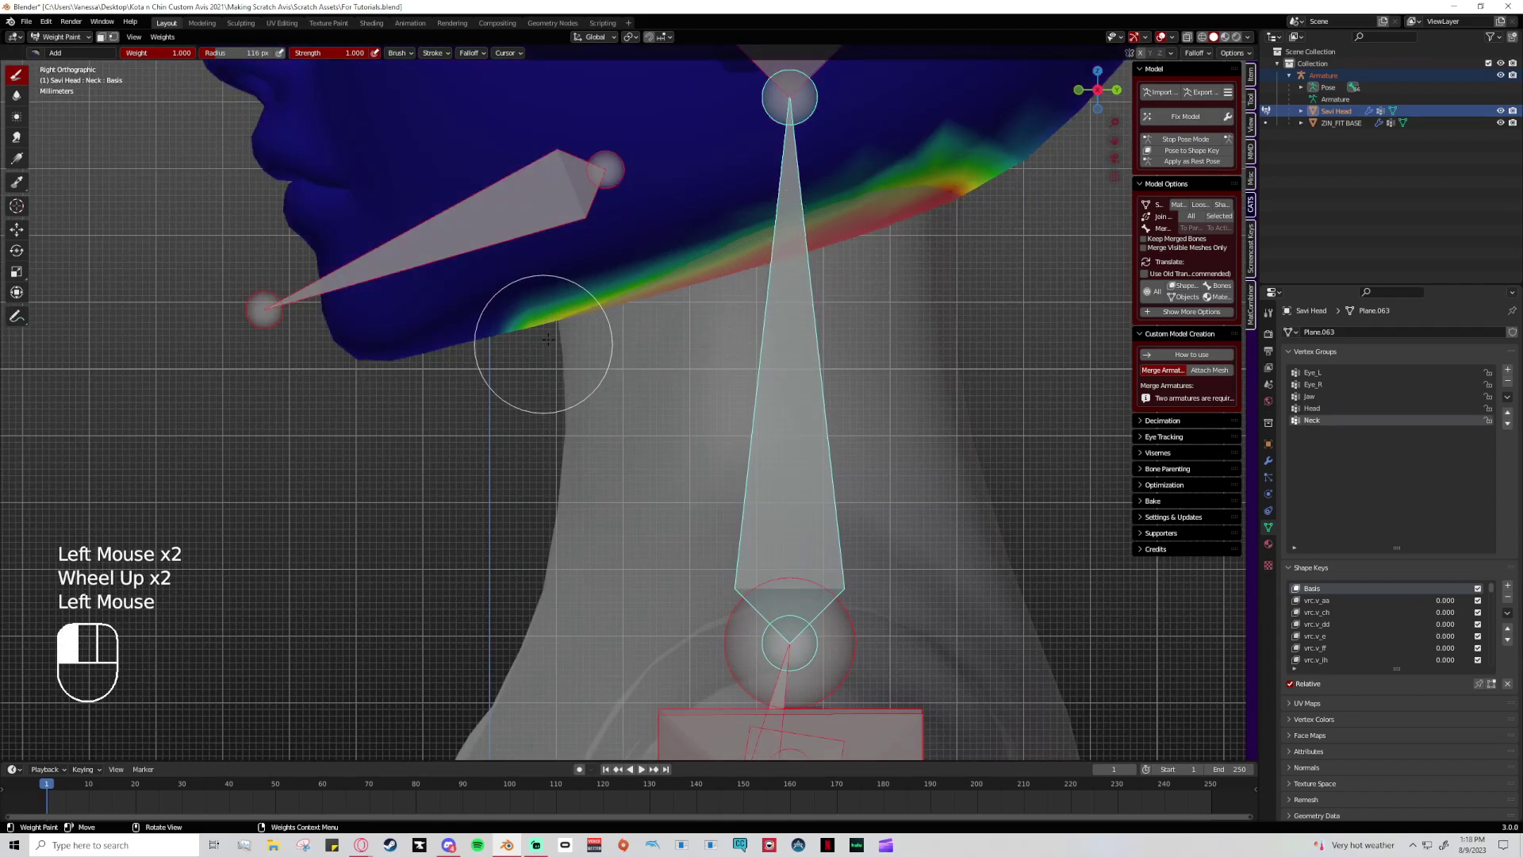
pyautogui.moveTo(873, 194); pyautogui.dragTo(848, 196)
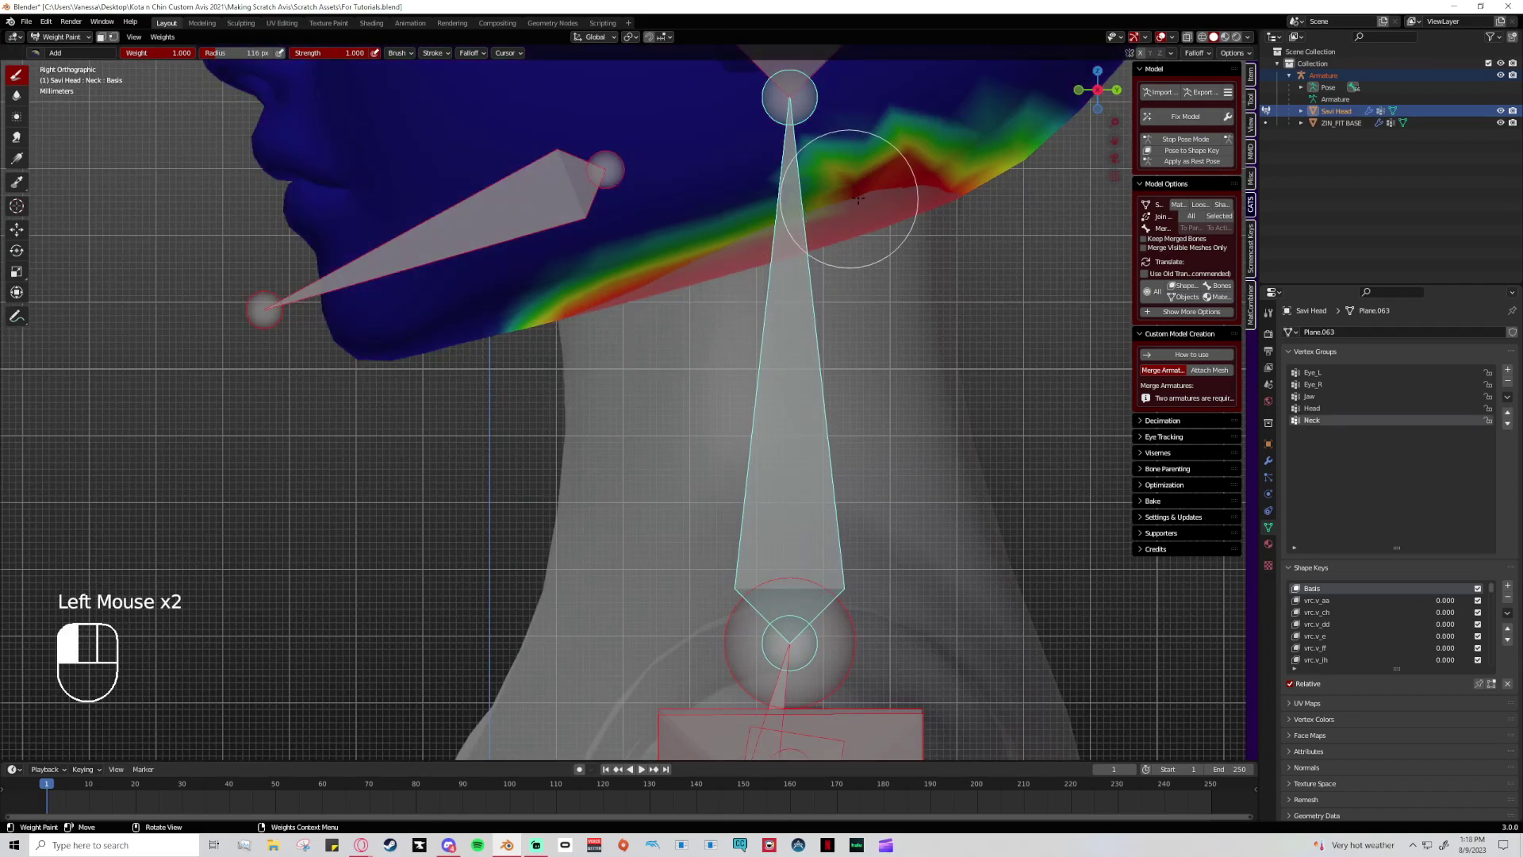
pyautogui.click(959, 183)
pyautogui.moveTo(959, 183)
pyautogui.mouseDown()
pyautogui.moveTo(716, 244)
pyautogui.moveTo(514, 341)
pyautogui.mouseUp()
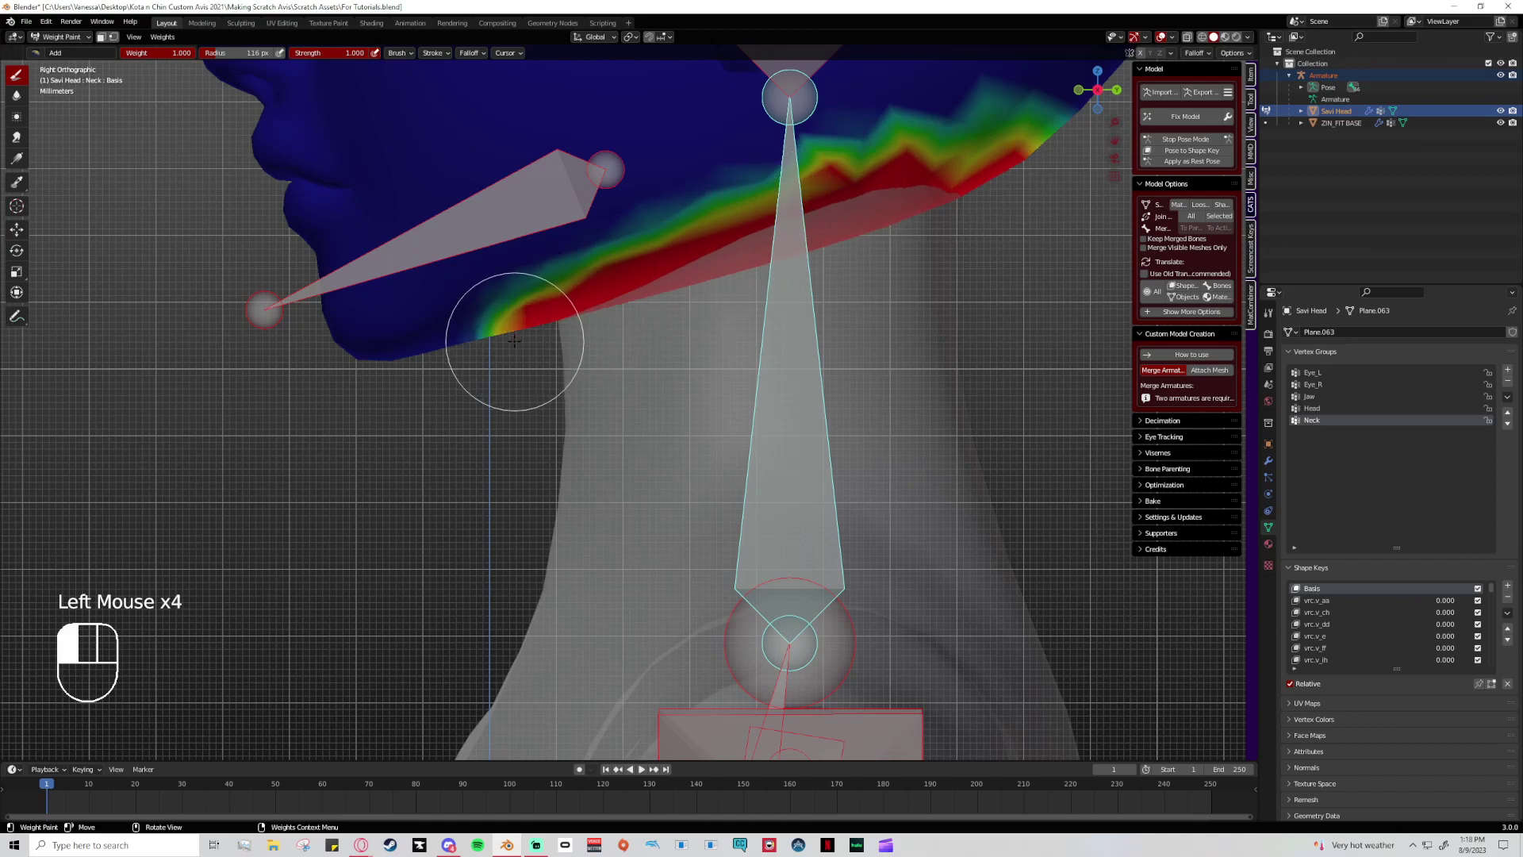
pyautogui.click(983, 170)
pyautogui.click(952, 177)
pyautogui.moveTo(952, 177)
pyautogui.mouseDown()
pyautogui.moveTo(595, 323)
pyautogui.moveTo(412, 298)
pyautogui.moveTo(737, 238)
pyautogui.moveTo(1003, 149)
pyautogui.moveTo(856, 158)
pyautogui.moveTo(674, 206)
pyautogui.mouseUp()
# - Blur the Neck weight along the underside of the head mesh into a soft gradient
pyautogui.click(16, 117)
pyautogui.click(27, 96)
pyautogui.moveTo(540, 296)
pyautogui.mouseDown()
pyautogui.moveTo(498, 303)
pyautogui.moveTo(618, 242)
pyautogui.moveTo(572, 242)
pyautogui.moveTo(882, 115)
pyautogui.moveTo(854, 139)
pyautogui.moveTo(973, 138)
pyautogui.moveTo(1022, 157)
pyautogui.moveTo(876, 82)
pyautogui.moveTo(604, 261)
pyautogui.moveTo(666, 284)
pyautogui.moveTo(889, 235)
pyautogui.moveTo(757, 378)
pyautogui.mouseUp()
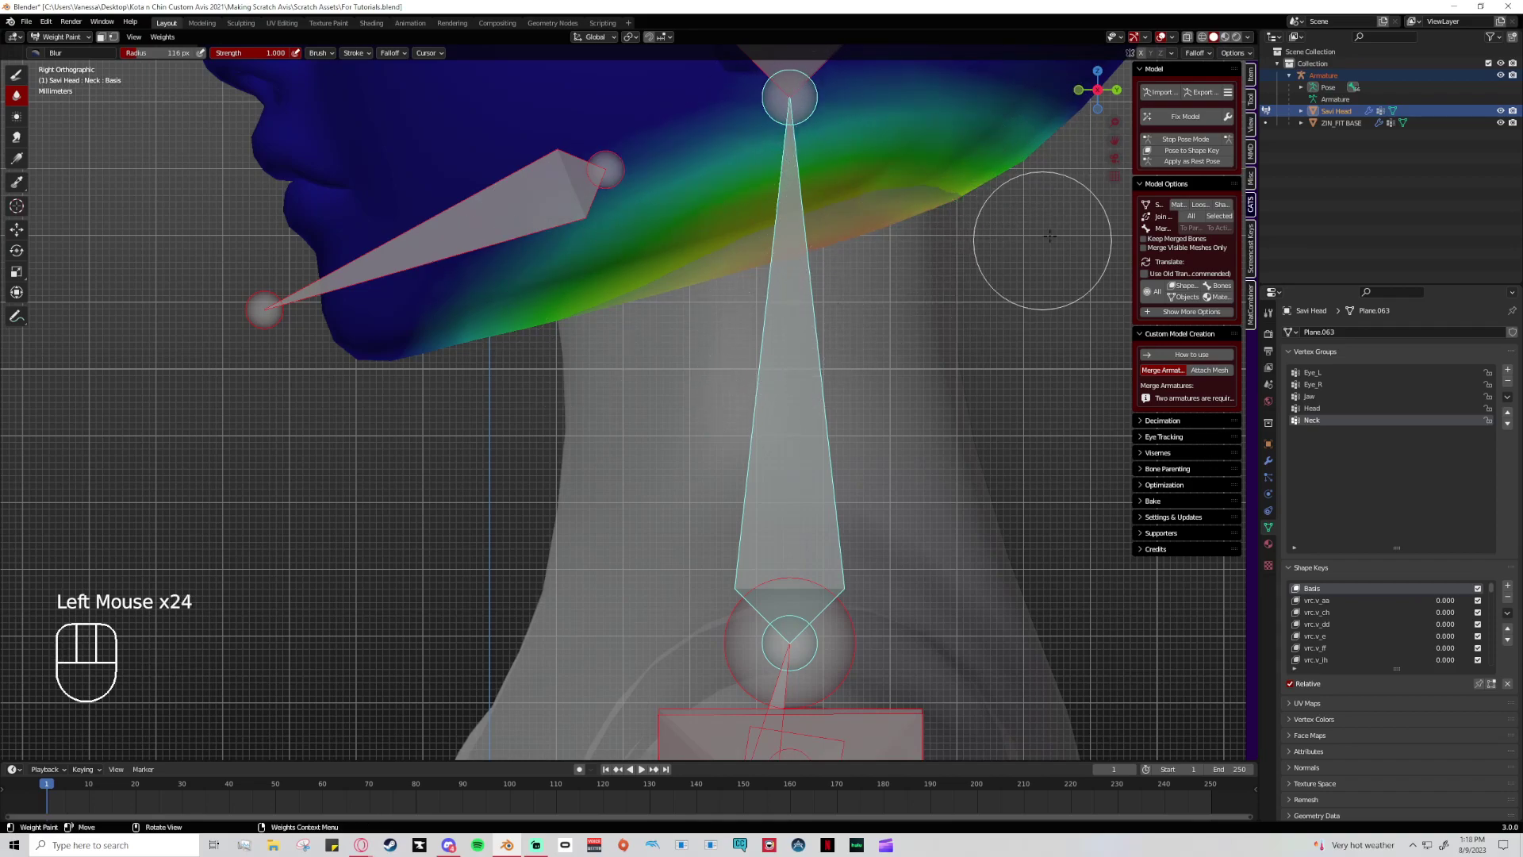
# - Test-rotate the Neck bone backward to check the head mesh's blended Neck weight, and undo the rotation
pyautogui.scroll(-2, 976, 294)
pyautogui.press('r')
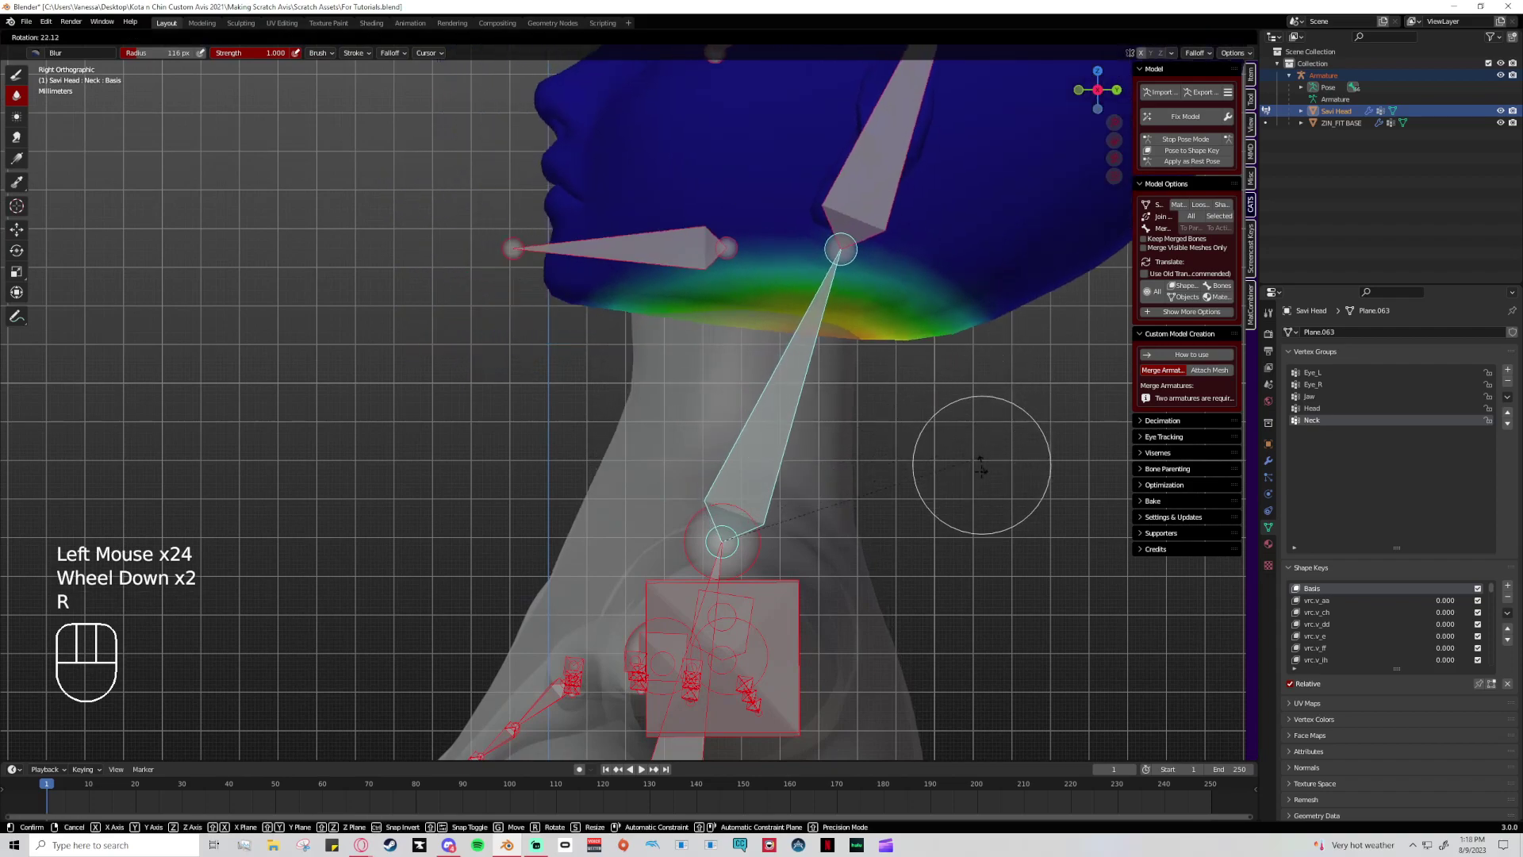
pyautogui.click(765, 380)
pyautogui.hotkey('ctrl', 'z')
# - Select only the Head bone, test-rotate it backward to check the seam between head and neck, and undo the rotation
pyautogui.keyDown('shift'); pyautogui.click(724, 142); pyautogui.keyUp('shift')
pyautogui.keyDown('shift'); pyautogui.click(721, 272); pyautogui.keyUp('shift')
pyautogui.keyDown('shift'); pyautogui.click(762, 222); pyautogui.keyUp('shift')
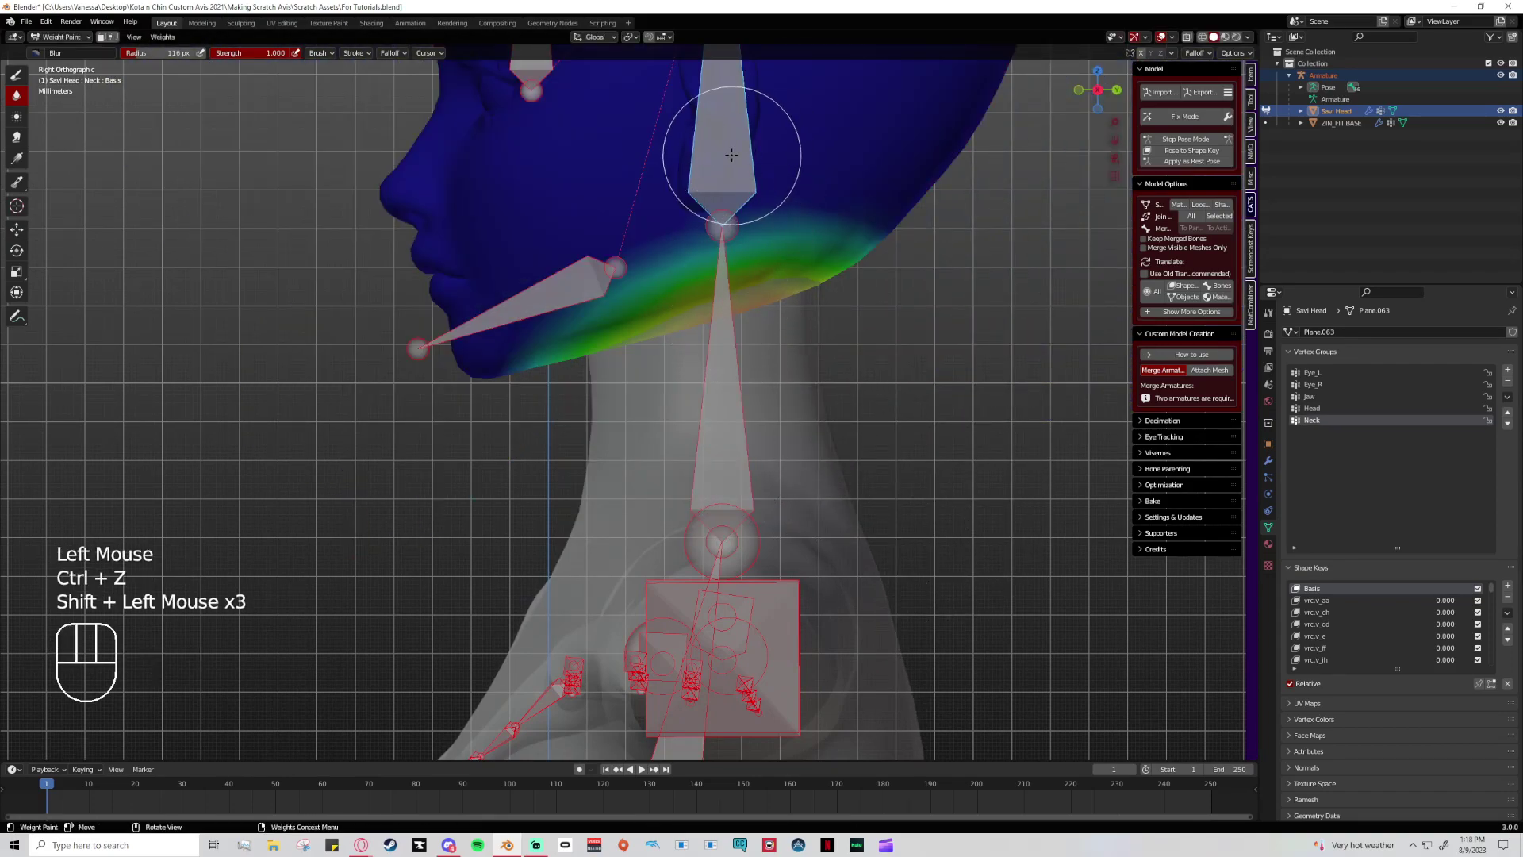
pyautogui.keyDown('shift'); pyautogui.click(731, 155); pyautogui.keyUp('shift')
pyautogui.press('r')
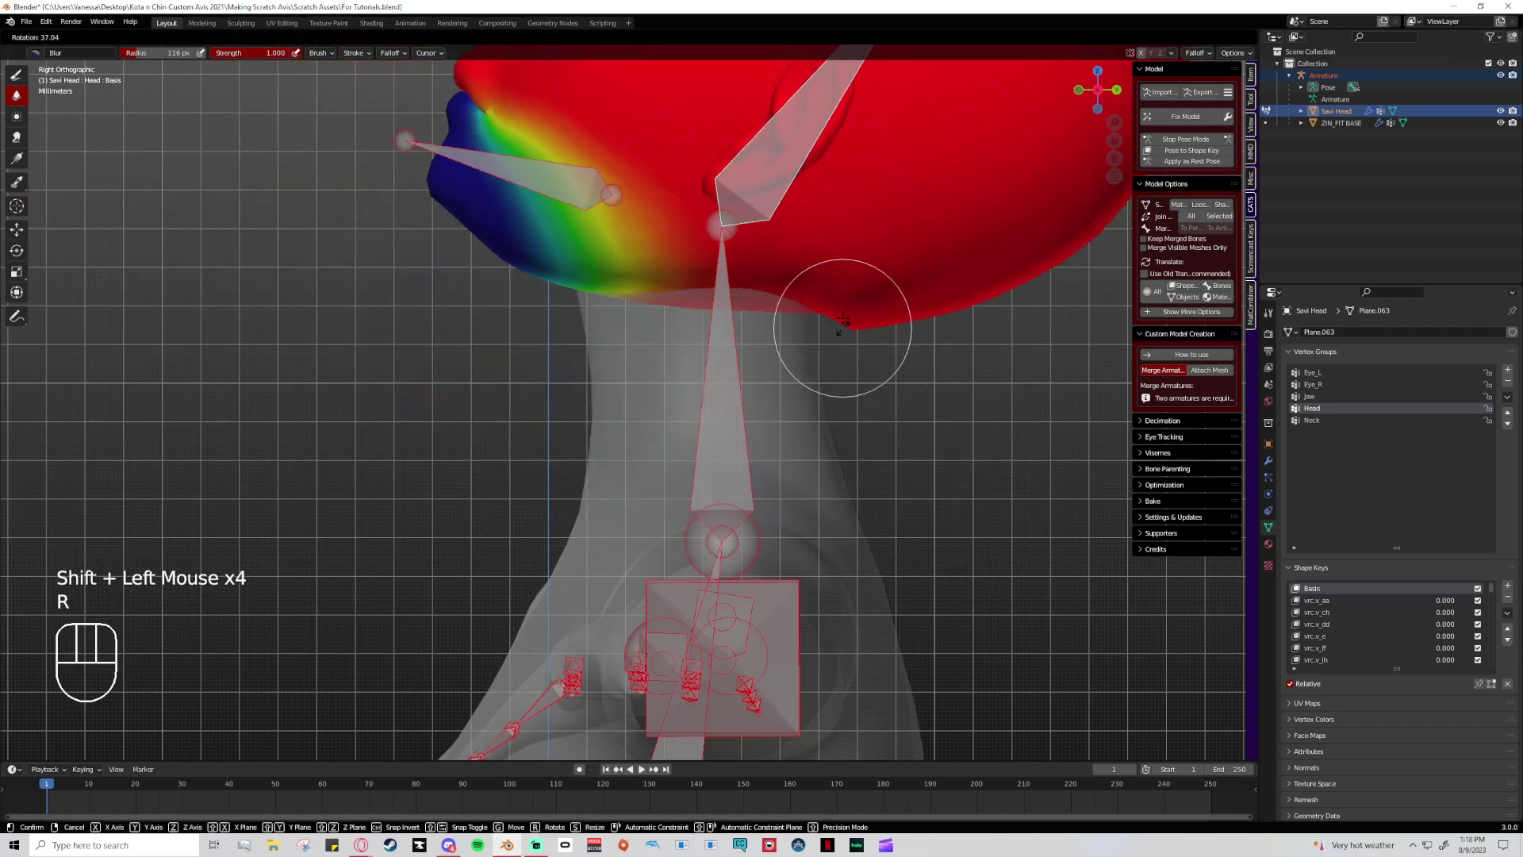
pyautogui.click(752, 452)
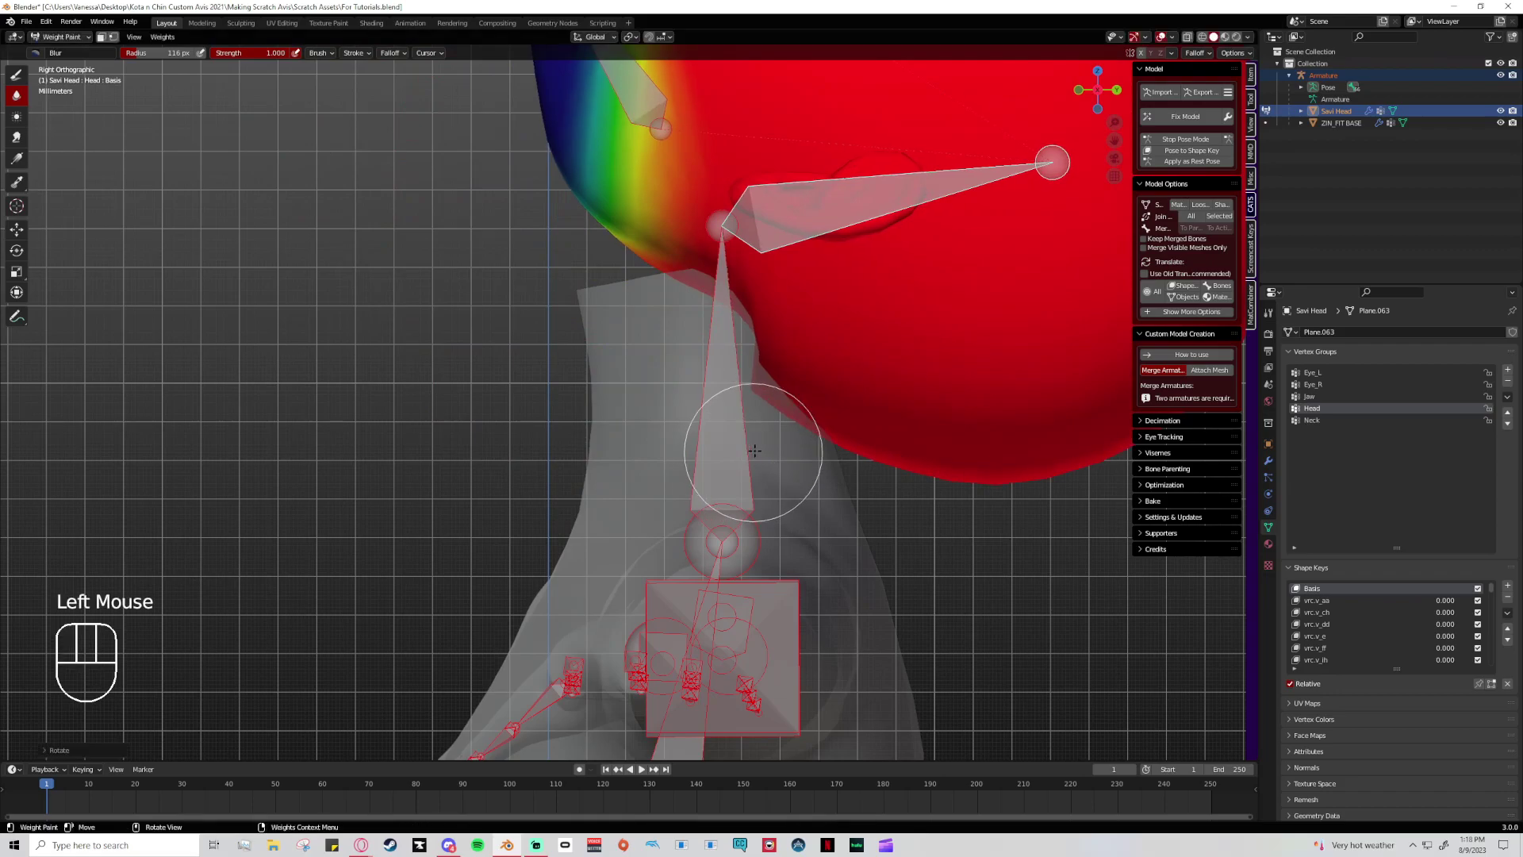
pyautogui.hotkey('ctrl', 'z')
# - Undo the latest changes on the head mesh, delete its Neck vertex group, and return to the right orthographic view
pyautogui.keyDown('shift'); pyautogui.click(731, 344); pyautogui.keyUp('shift')
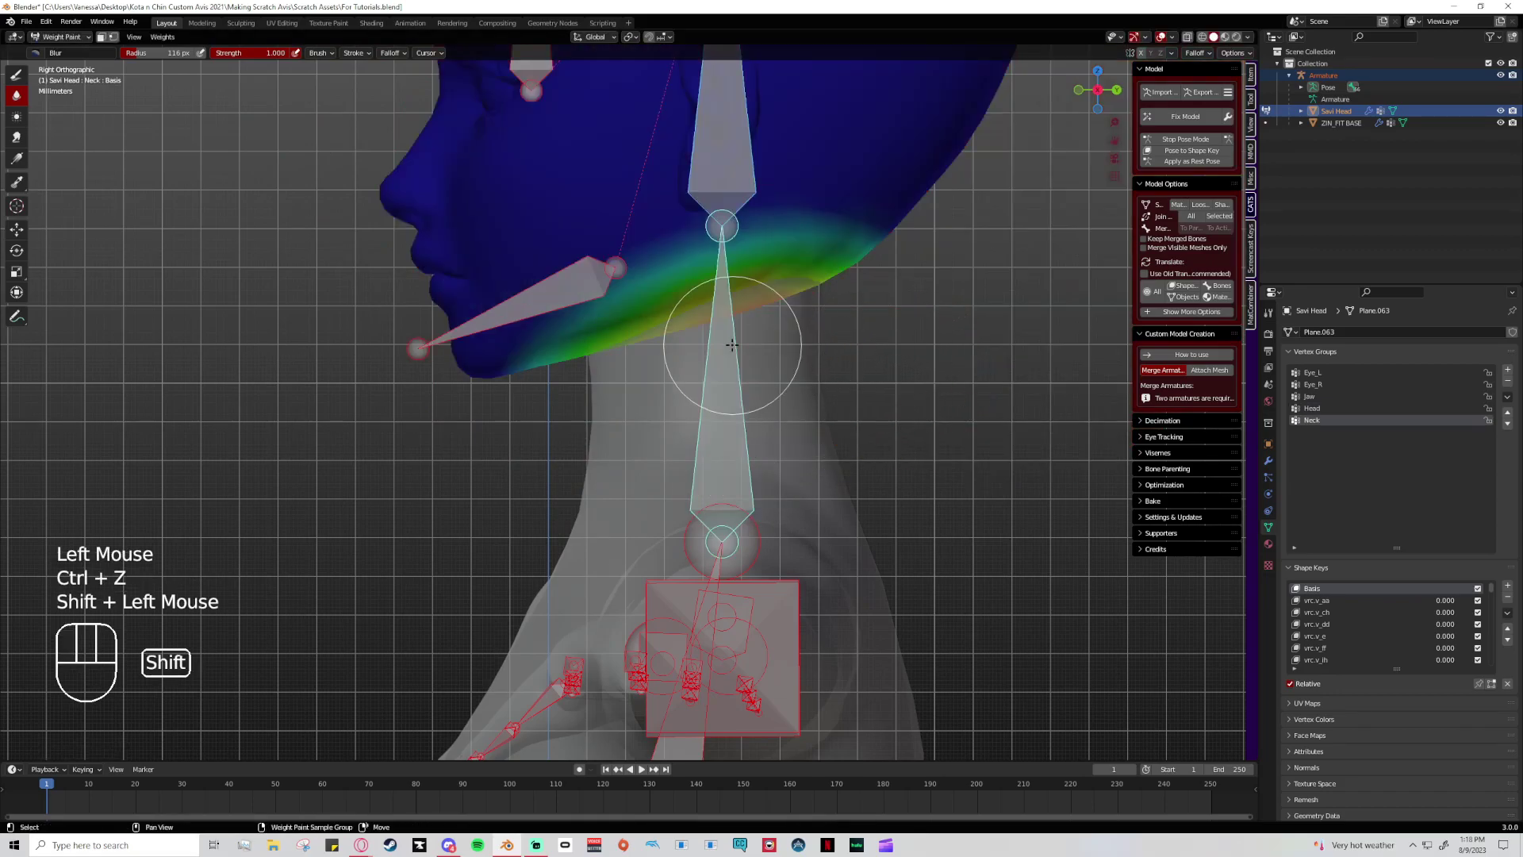
pyautogui.moveTo(917, 339); pyautogui.dragTo(1007, 238, button='middle')
pyautogui.hotkey('ctrl', 'z')
pyautogui.hotkey('ctrl', 'z')
pyautogui.hotkey('ctrl', 'z')
pyautogui.hotkey('ctrl', 'z')
pyautogui.hotkey('ctrl', 'z')
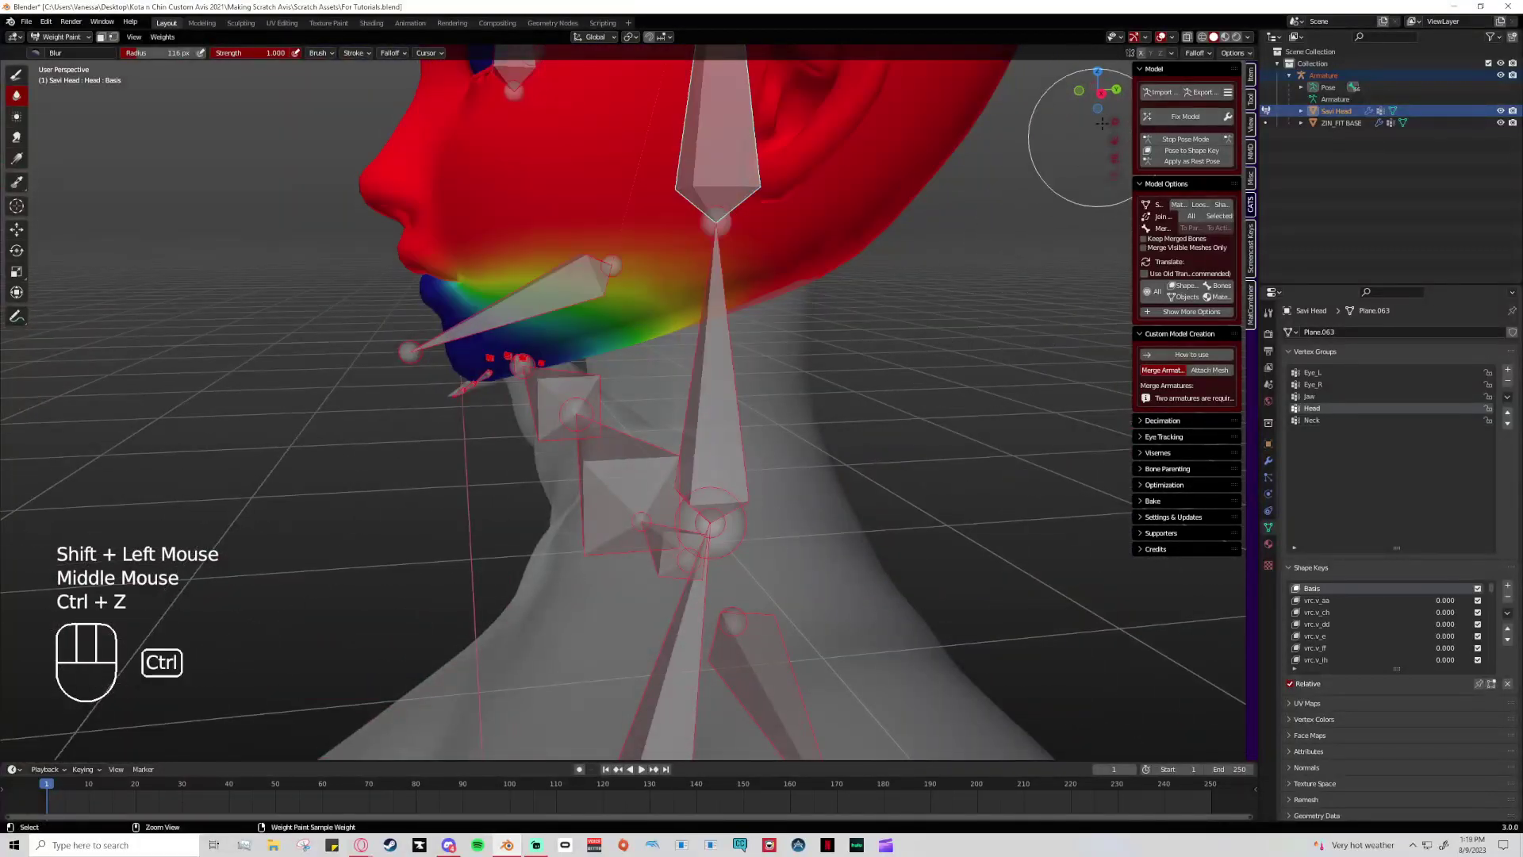
pyautogui.click(1506, 384)
pyautogui.click(1101, 92)
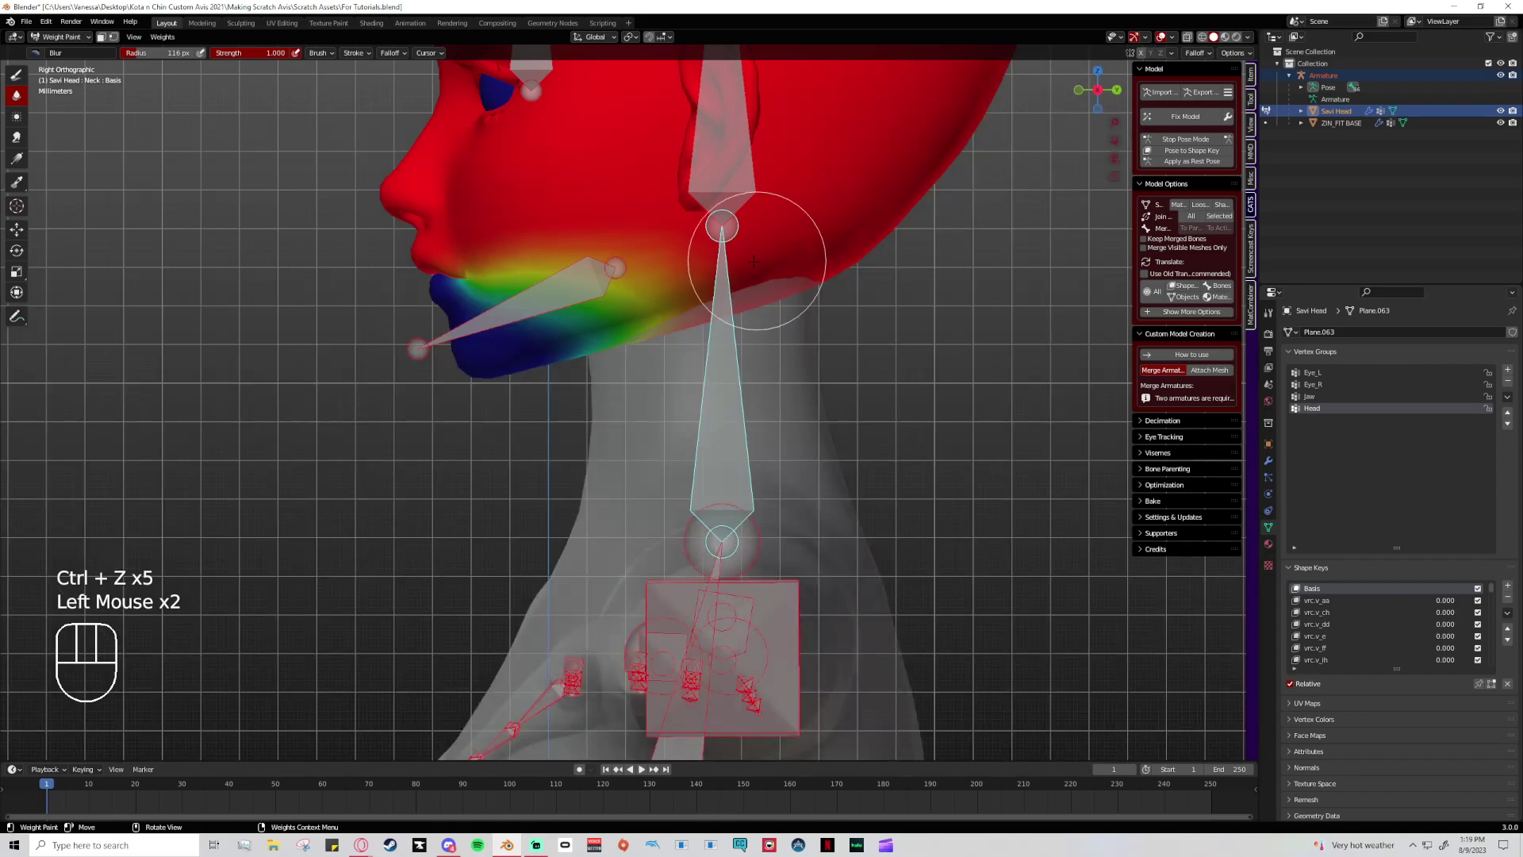
# - Return to Object Mode, select the armature and the body mesh, and enter Weight Paint on the body
pyautogui.click(59, 37)
pyautogui.click(60, 48)
pyautogui.click(809, 375)
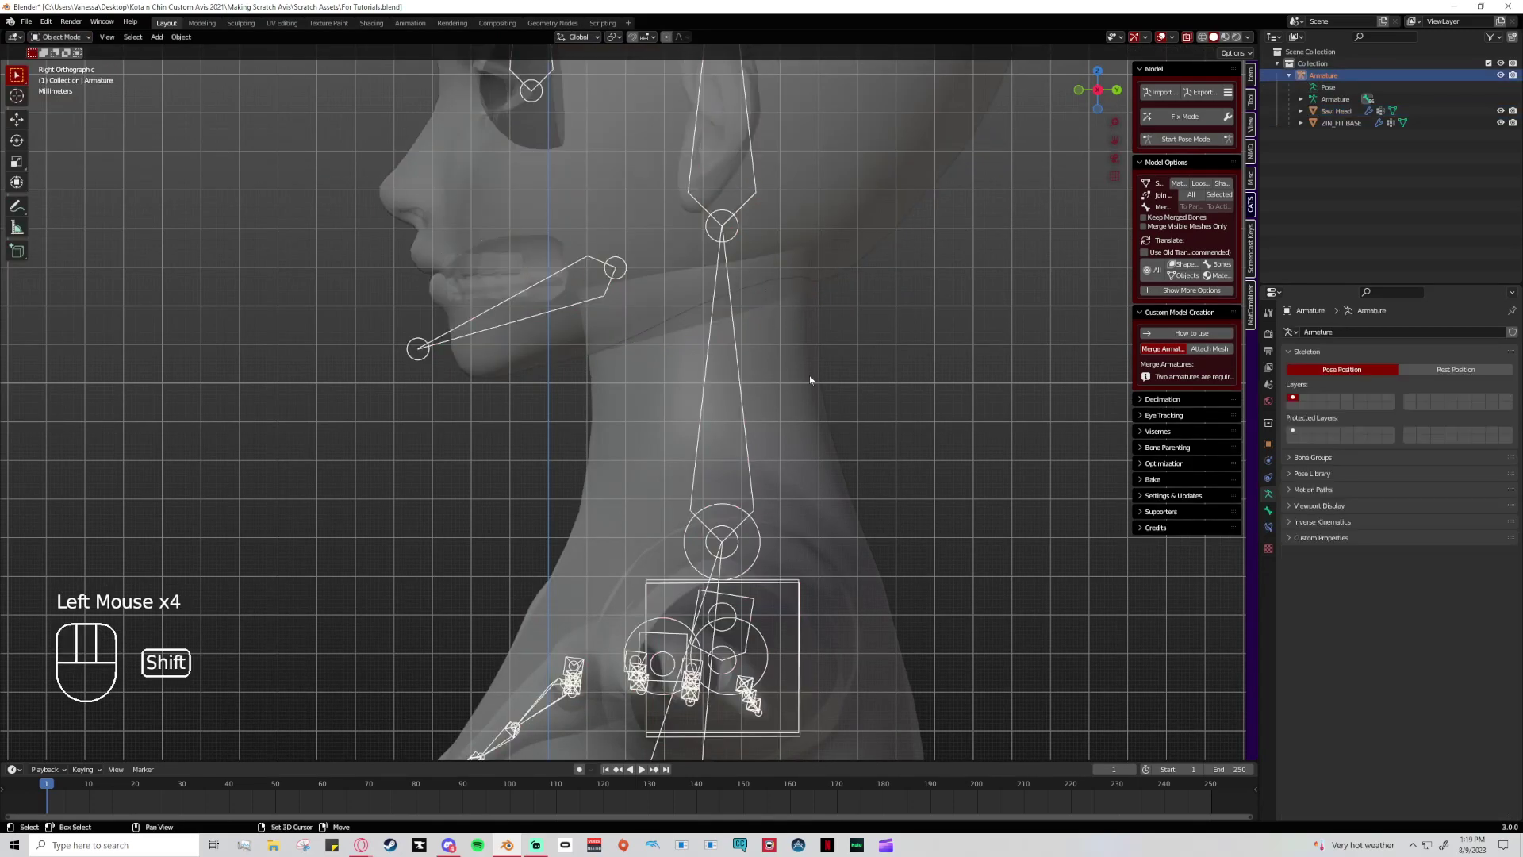
pyautogui.keyDown('shift'); pyautogui.click(675, 325); pyautogui.keyUp('shift')
pyautogui.click(76, 37)
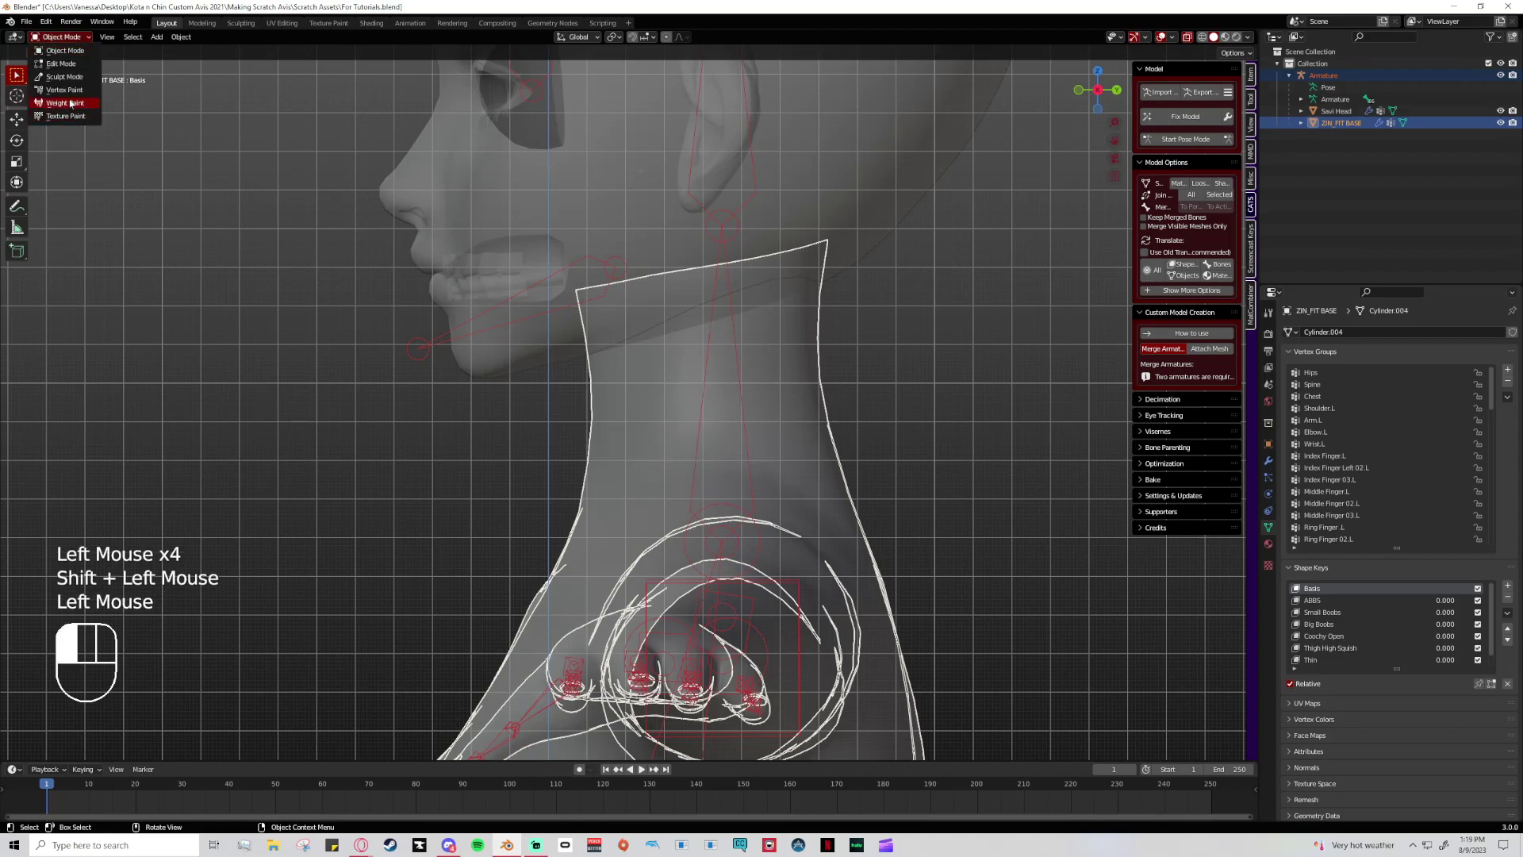
pyautogui.click(65, 103)
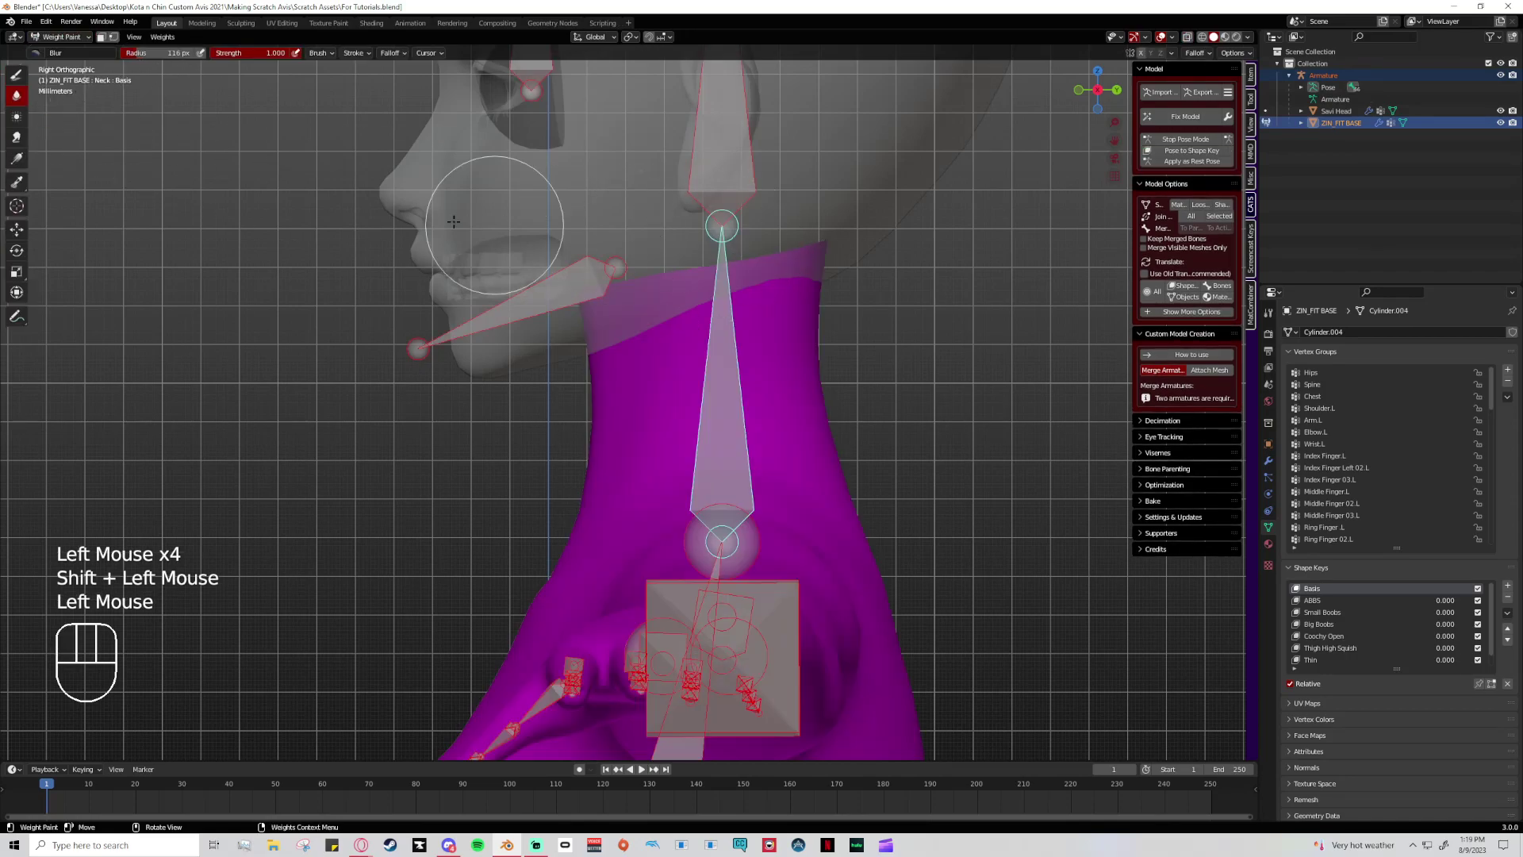
# - Switch to the Draw brush and display the Neck bone's weights on the body mesh
pyautogui.click(15, 75)
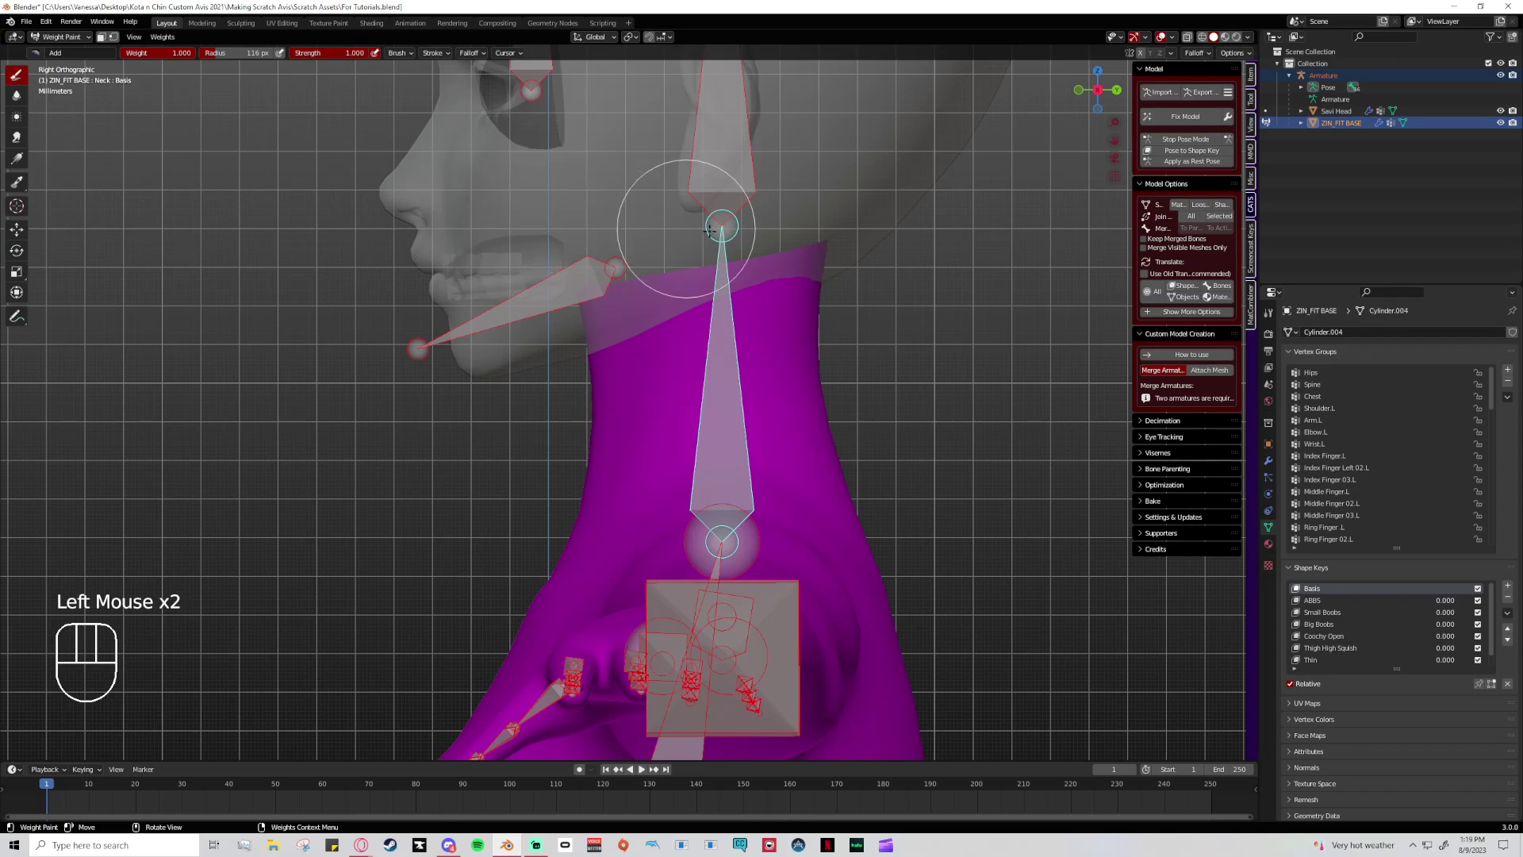
pyautogui.moveTo(1491, 417)
pyautogui.mouseDown()
pyautogui.moveTo(1486, 531)
pyautogui.moveTo(1493, 387)
pyautogui.mouseUp()
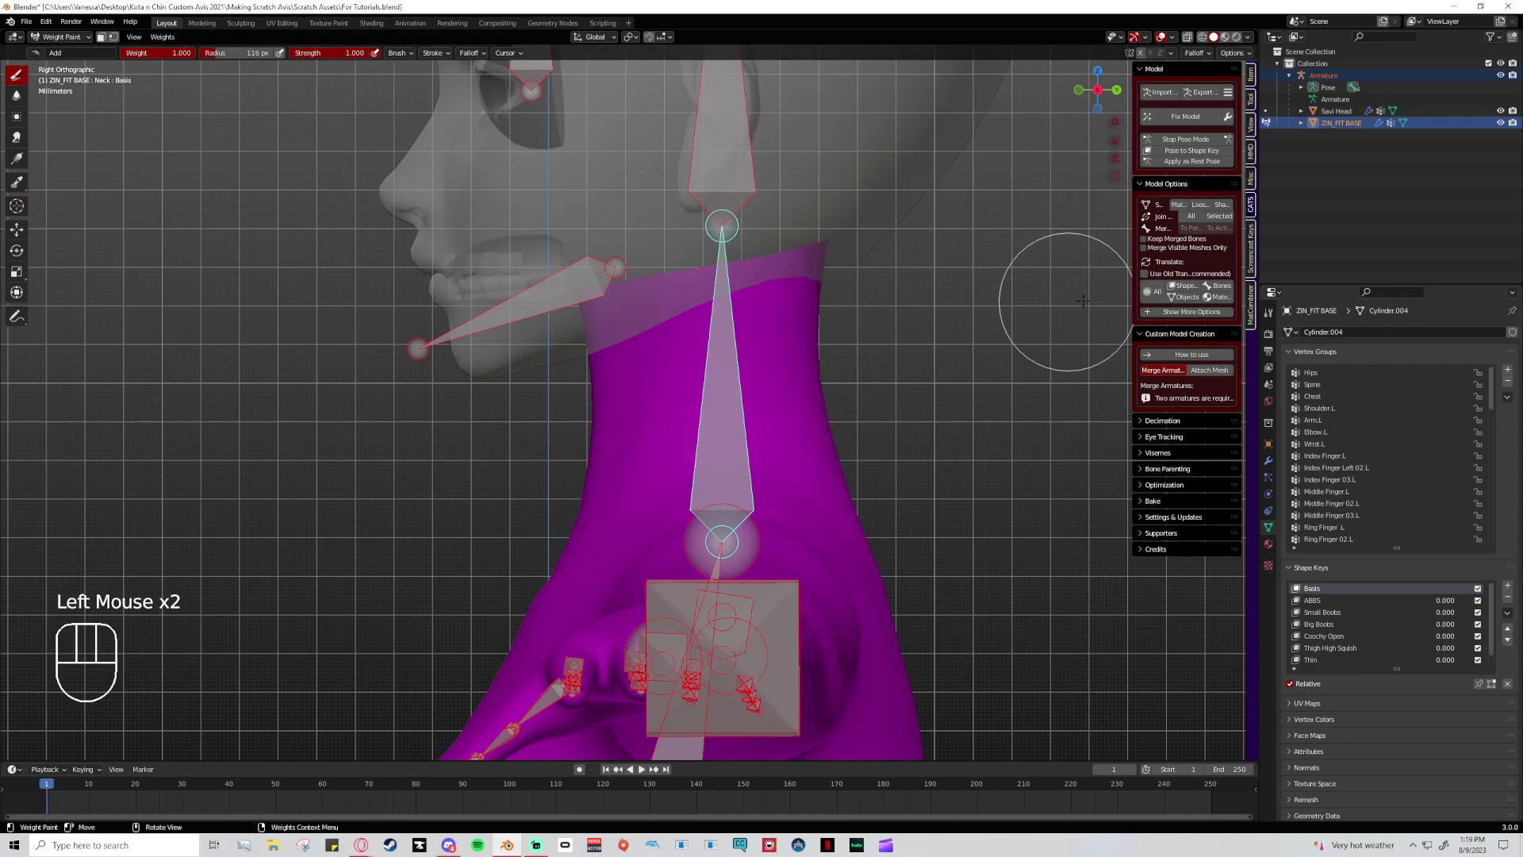
pyautogui.click(722, 242)
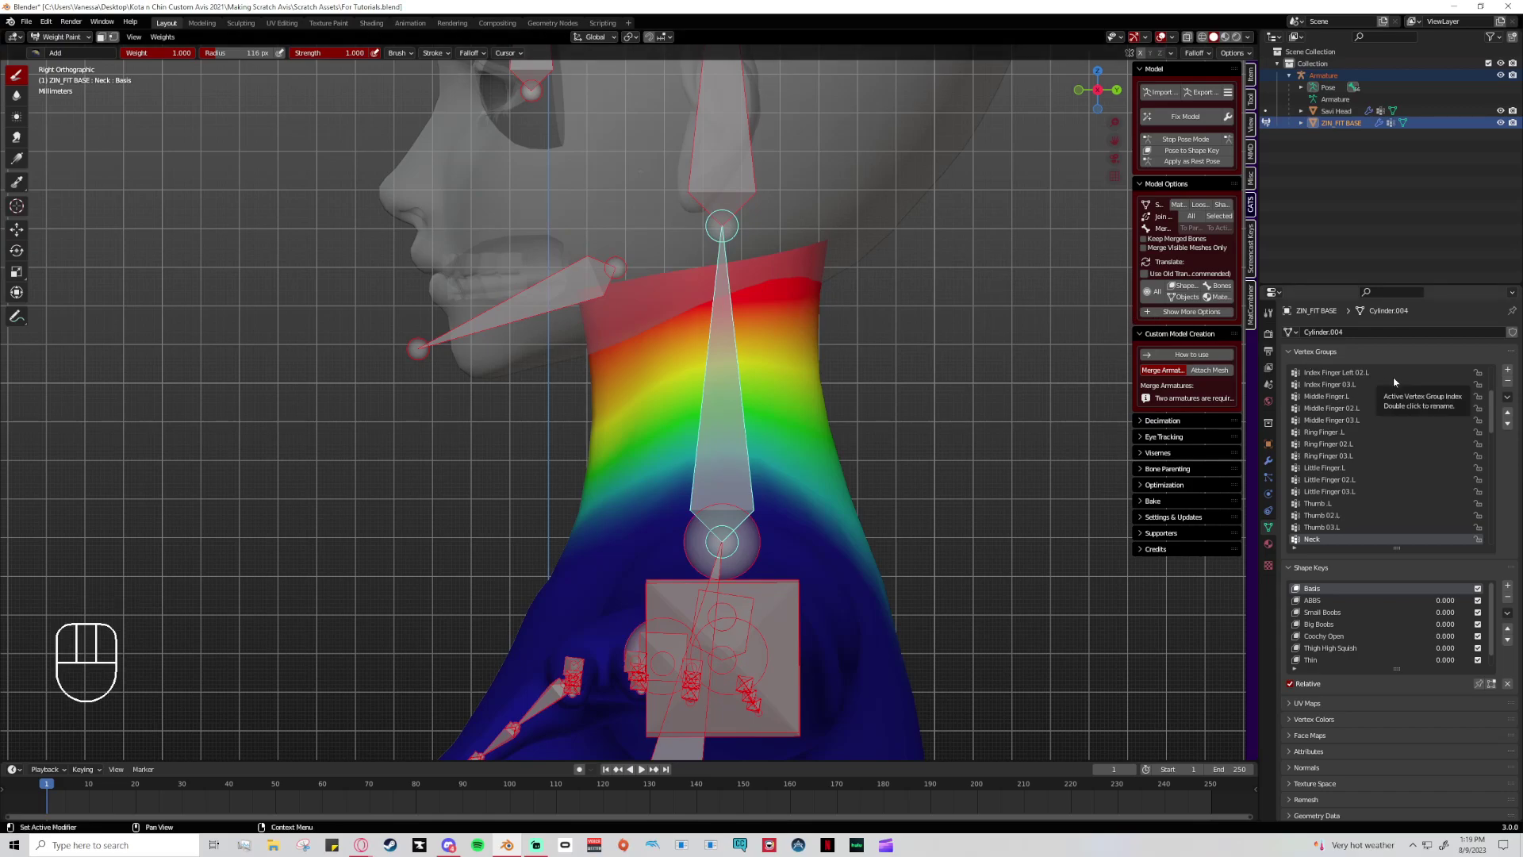
pyautogui.scroll(-4, 1467, 468)
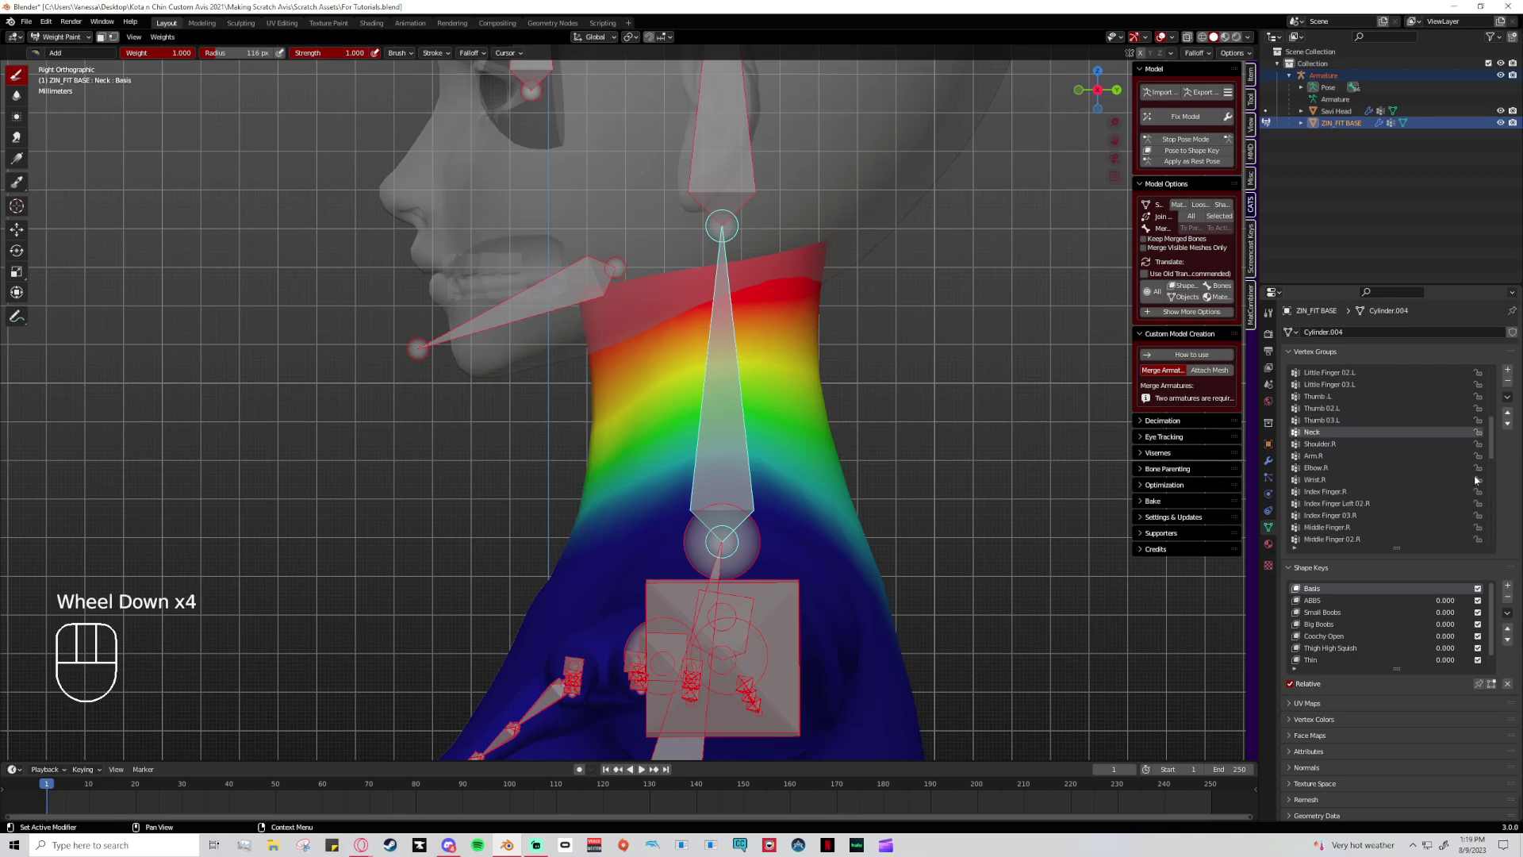
# - Select the Head bone as well and try painting its weight across the top of the body's neck
pyautogui.keyDown('shift'); pyautogui.click(731, 174); pyautogui.keyUp('shift')
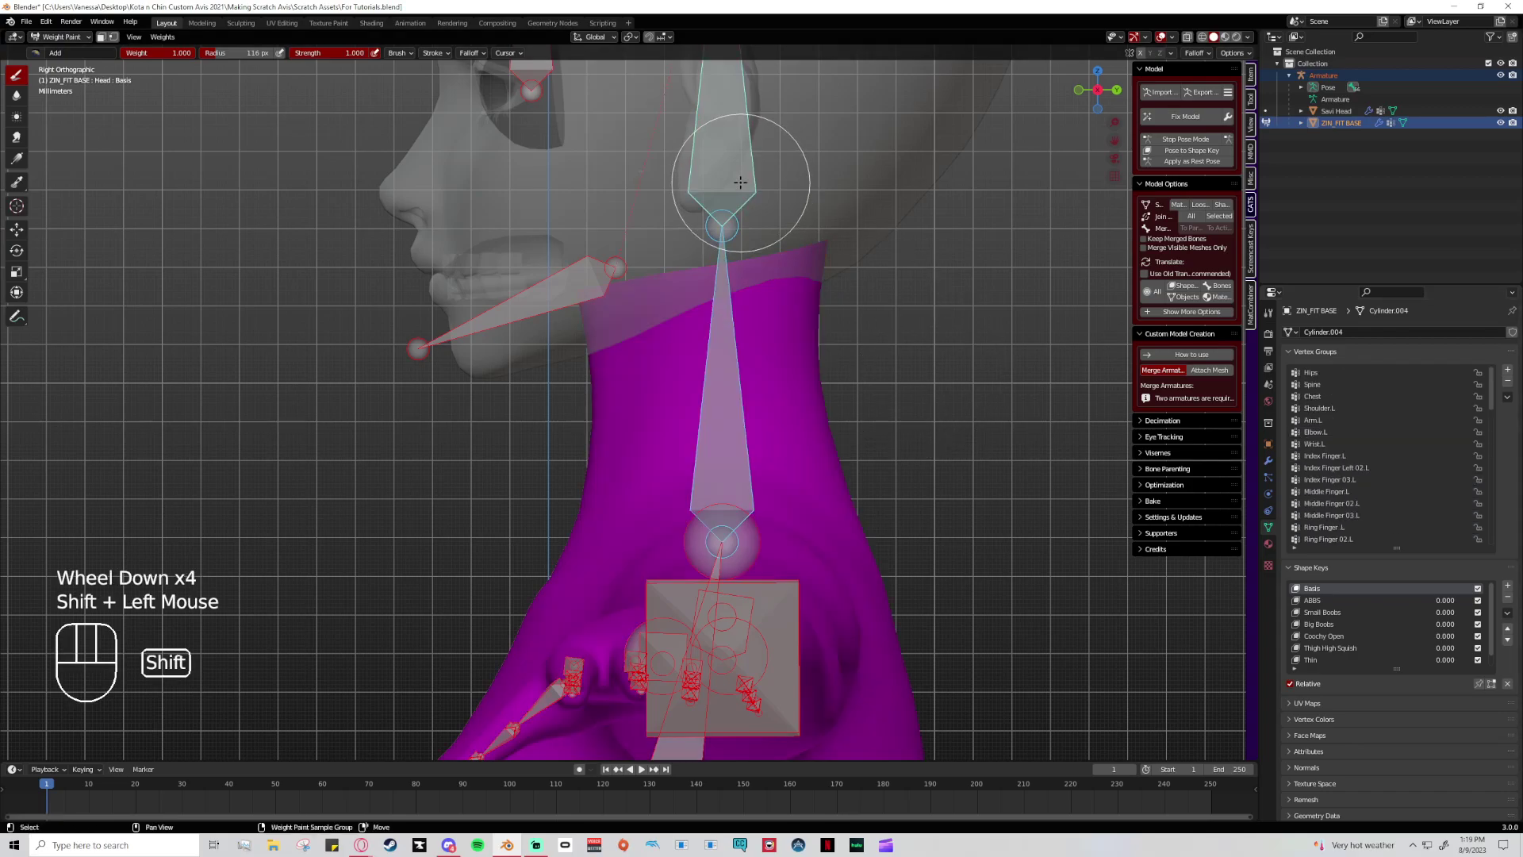
pyautogui.moveTo(1491, 406); pyautogui.dragTo(1492, 527)
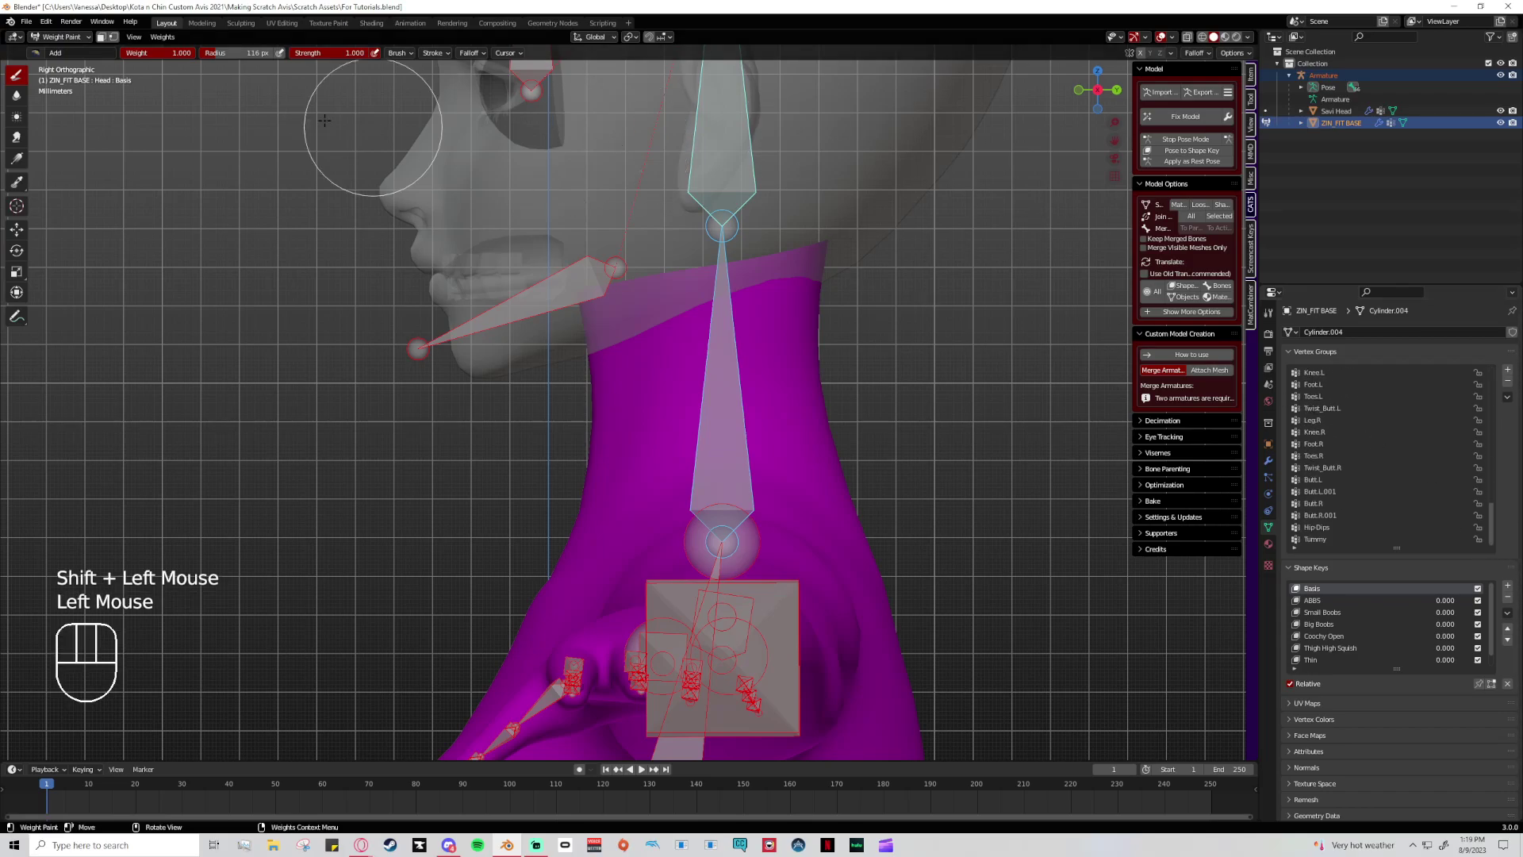
pyautogui.click(782, 255)
pyautogui.click(810, 257)
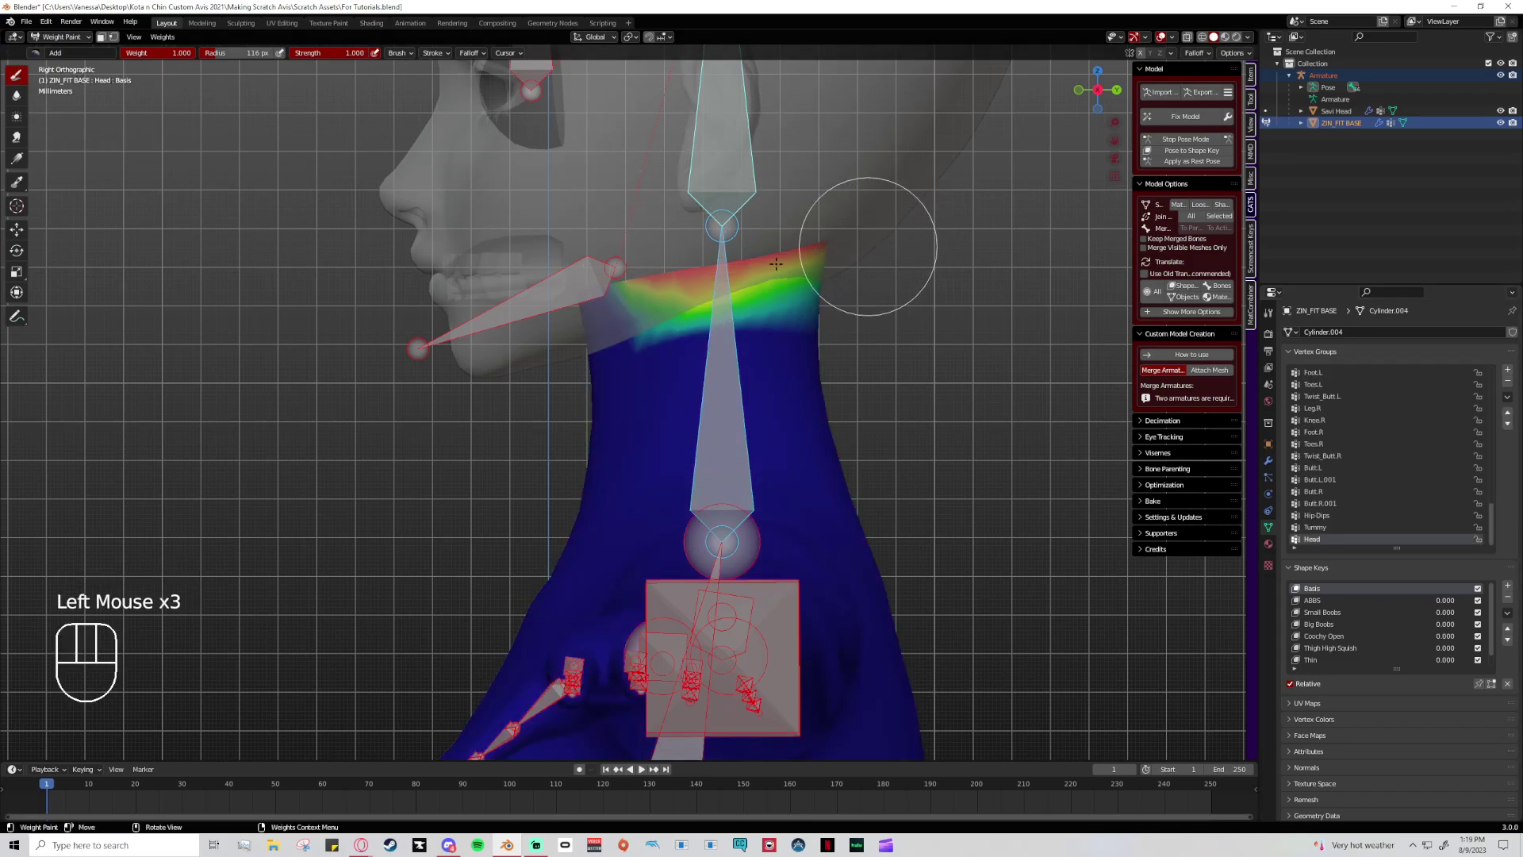
pyautogui.click(591, 286)
pyautogui.click(634, 278)
pyautogui.click(761, 270)
pyautogui.click(856, 285)
pyautogui.click(603, 318)
pyautogui.click(523, 337)
pyautogui.click(532, 353)
# - Undo all the Head weight strokes painted on the body's neck
pyautogui.hotkey('ctrl', 'z')
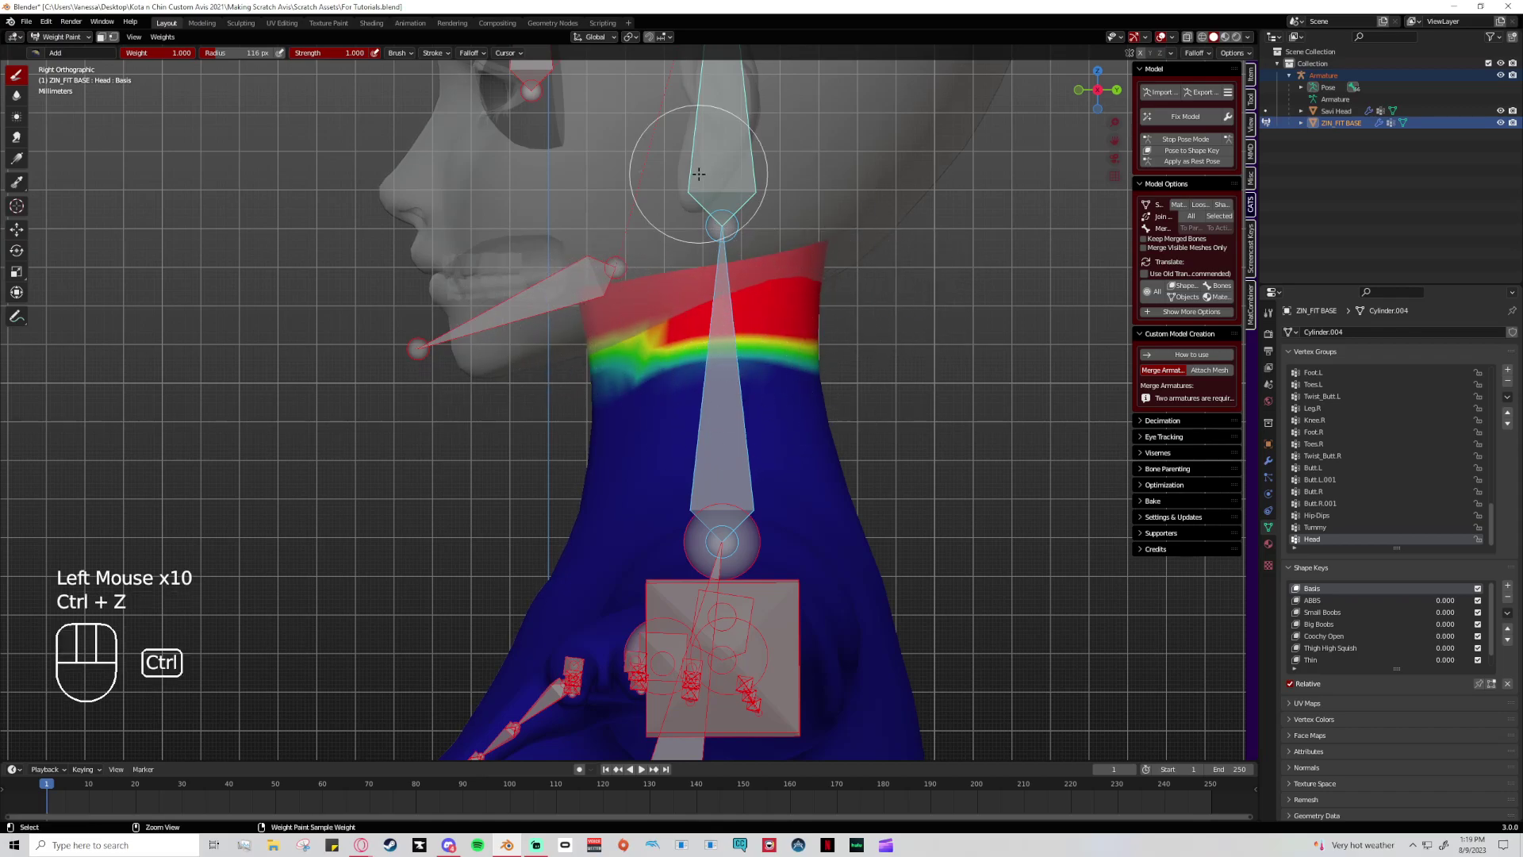
pyautogui.hotkey('ctrl', 'z')
pyautogui.hotkey('ctrl', 'z')
pyautogui.hotkey('ctrl', 'z')
pyautogui.hotkey('ctrl', 'z')
pyautogui.hotkey('ctrl', 'z')
pyautogui.hotkey('ctrl', 'z')
pyautogui.hotkey('ctrl', 'z')
pyautogui.hotkey('ctrl', 'z')
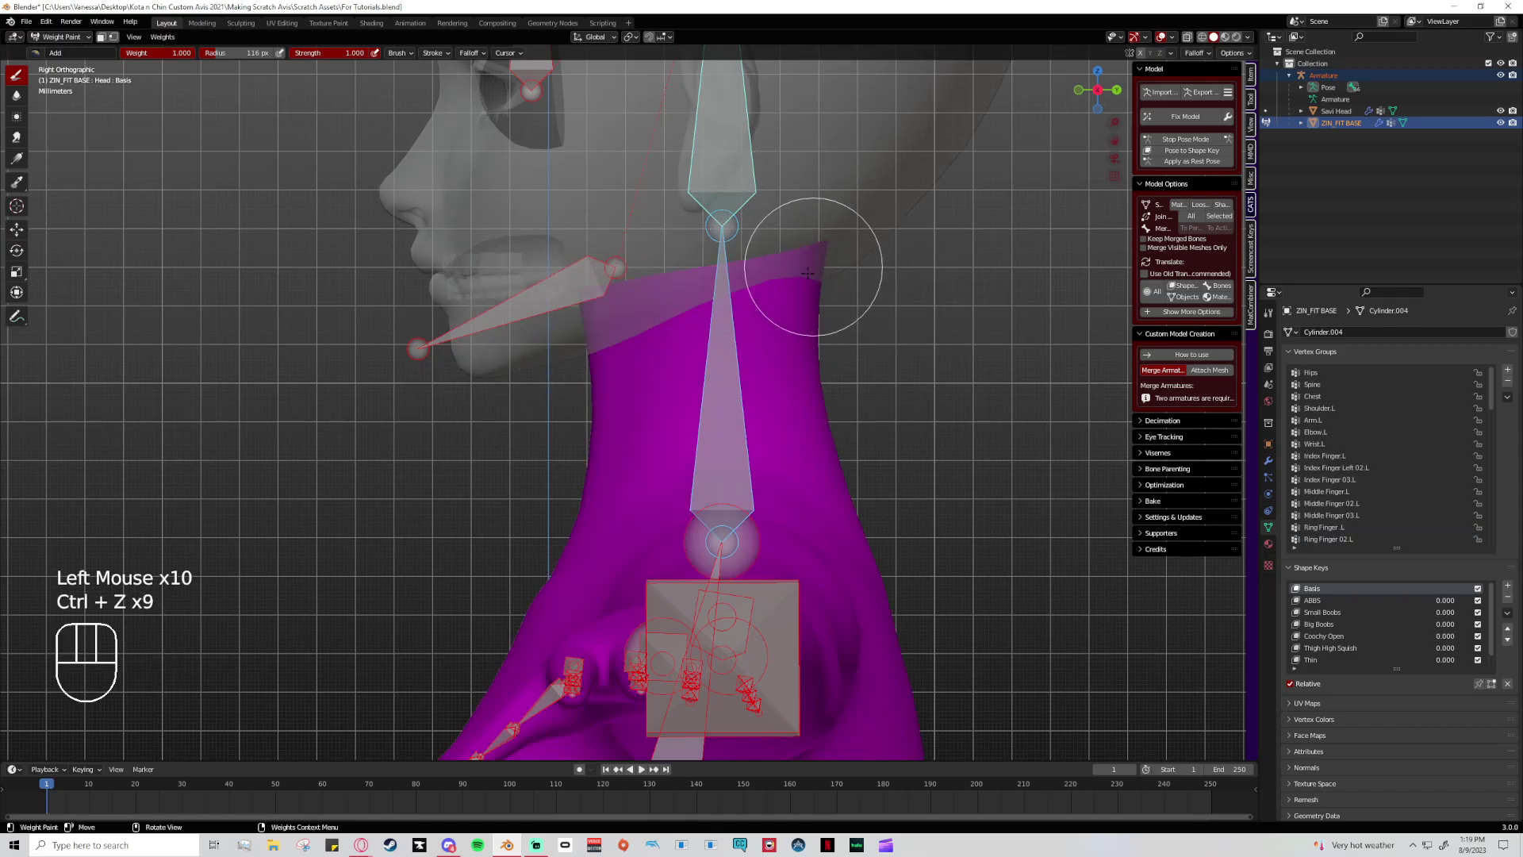
# - Select only the Head bone and paint its weight at 1.000 over the upper part of the body's neck
pyautogui.keyDown('shift'); pyautogui.click(722, 333); pyautogui.keyUp('shift')
pyautogui.keyDown('shift'); pyautogui.click(721, 333); pyautogui.keyUp('shift')
pyautogui.keyDown('shift'); pyautogui.click(719, 155); pyautogui.keyUp('shift')
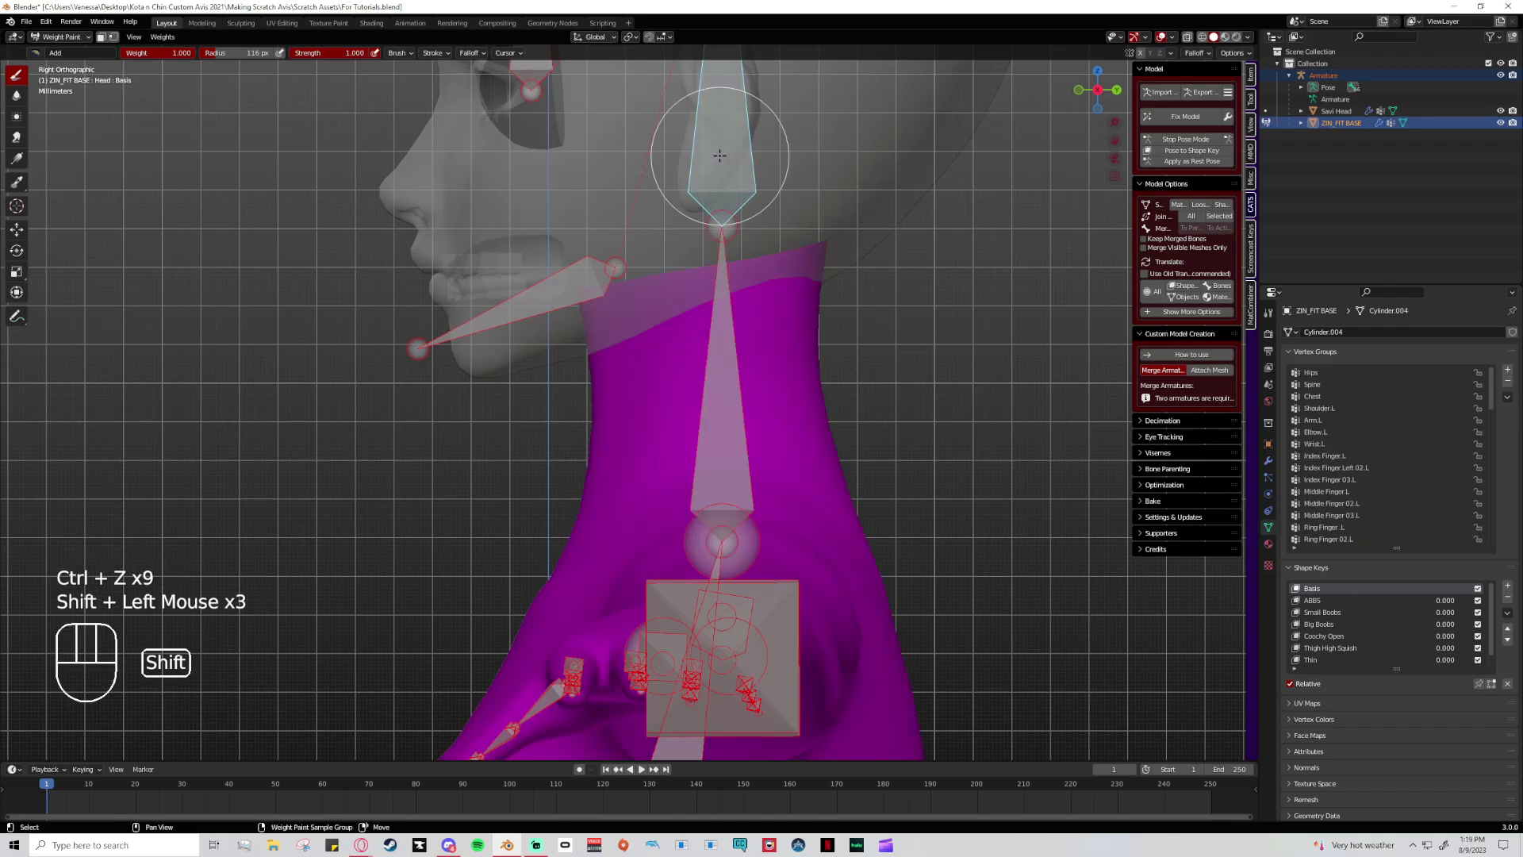
pyautogui.click(559, 325)
pyautogui.moveTo(544, 323); pyautogui.dragTo(875, 242)
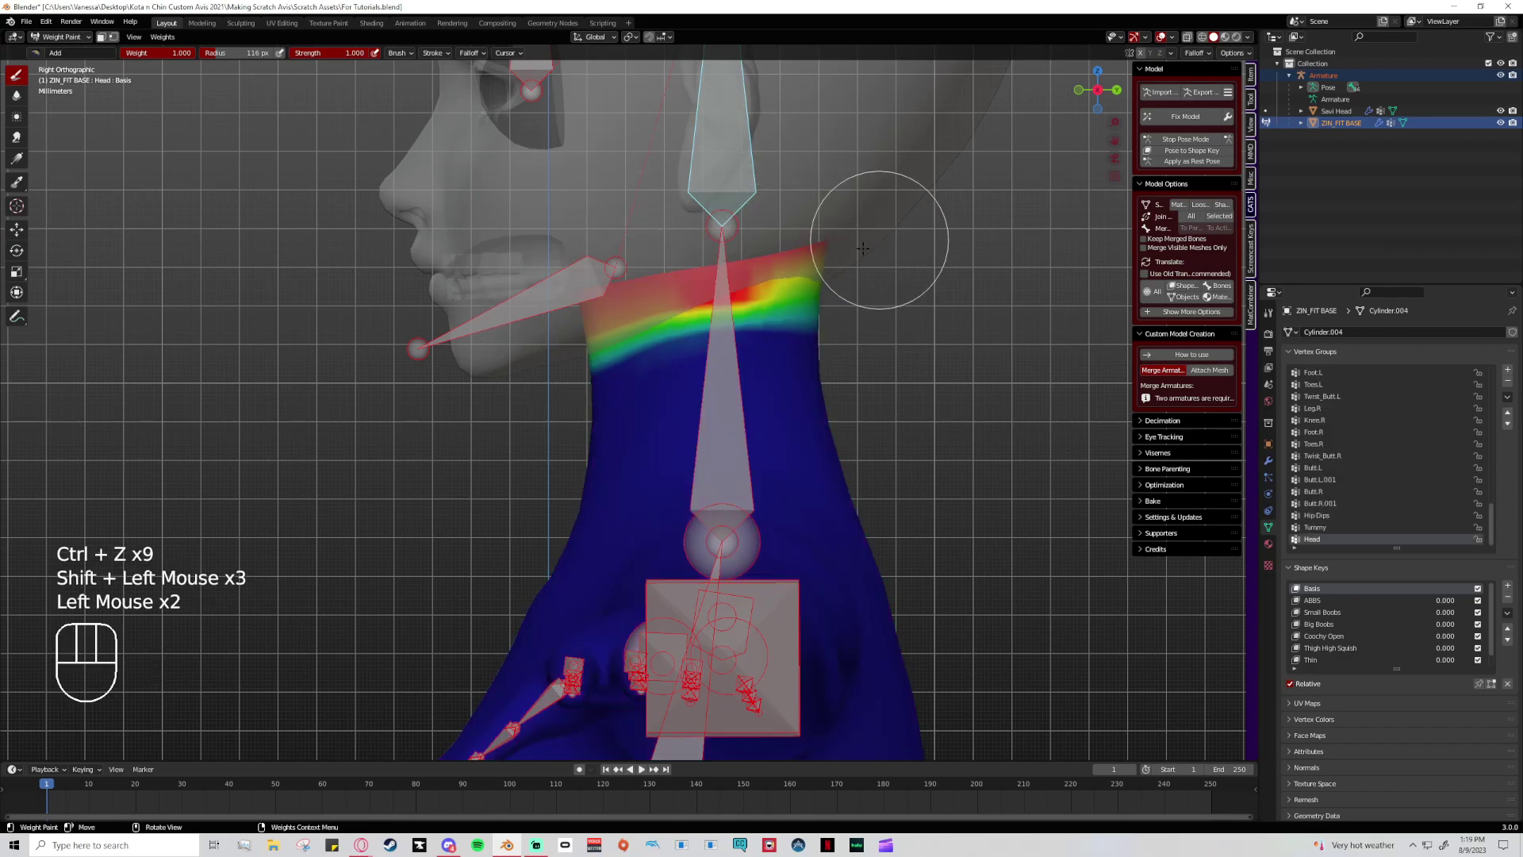
pyautogui.click(872, 250)
pyautogui.click(867, 265)
pyautogui.click(754, 266)
pyautogui.click(653, 265)
pyautogui.click(654, 289)
pyautogui.click(656, 312)
pyautogui.click(674, 321)
pyautogui.click(698, 328)
pyautogui.moveTo(698, 329)
pyautogui.mouseDown()
pyautogui.moveTo(714, 318)
pyautogui.moveTo(561, 323)
pyautogui.mouseUp()
pyautogui.moveTo(674, 365); pyautogui.dragTo(493, 381)
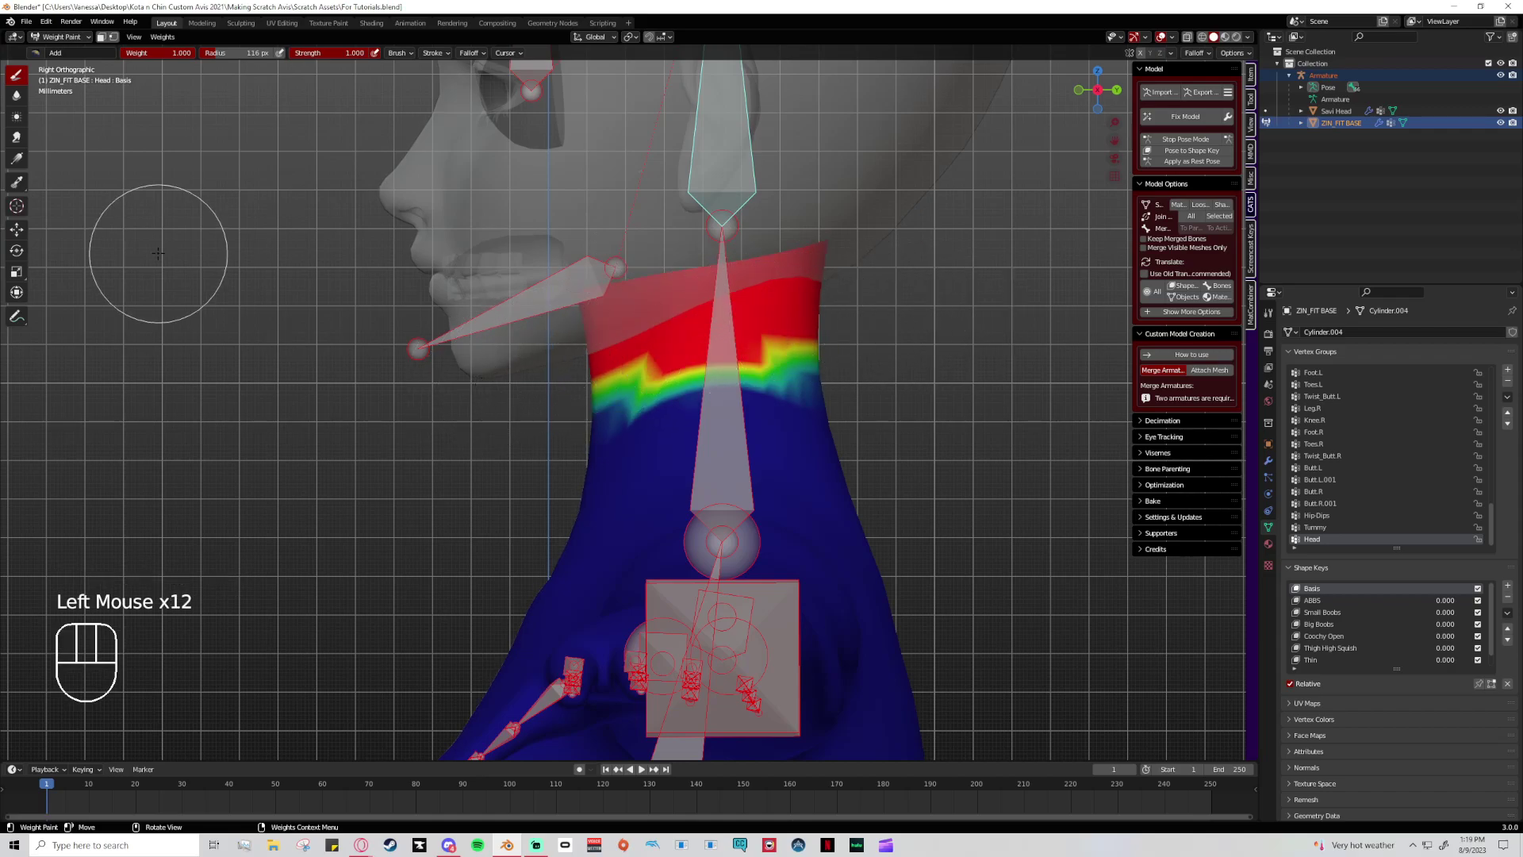
# - Blur the lower edge of the Head weight down the neck and test-rotate the Head bone backward to check it
pyautogui.click(15, 115)
pyautogui.moveTo(601, 354)
pyautogui.mouseDown()
pyautogui.moveTo(714, 373)
pyautogui.moveTo(533, 402)
pyautogui.mouseUp()
pyautogui.moveTo(549, 343)
pyautogui.mouseDown()
pyautogui.moveTo(607, 440)
pyautogui.moveTo(578, 438)
pyautogui.moveTo(610, 459)
pyautogui.moveTo(595, 439)
pyautogui.moveTo(707, 348)
pyautogui.moveTo(840, 318)
pyautogui.moveTo(856, 380)
pyautogui.moveTo(749, 442)
pyautogui.moveTo(557, 473)
pyautogui.moveTo(1061, 408)
pyautogui.mouseUp()
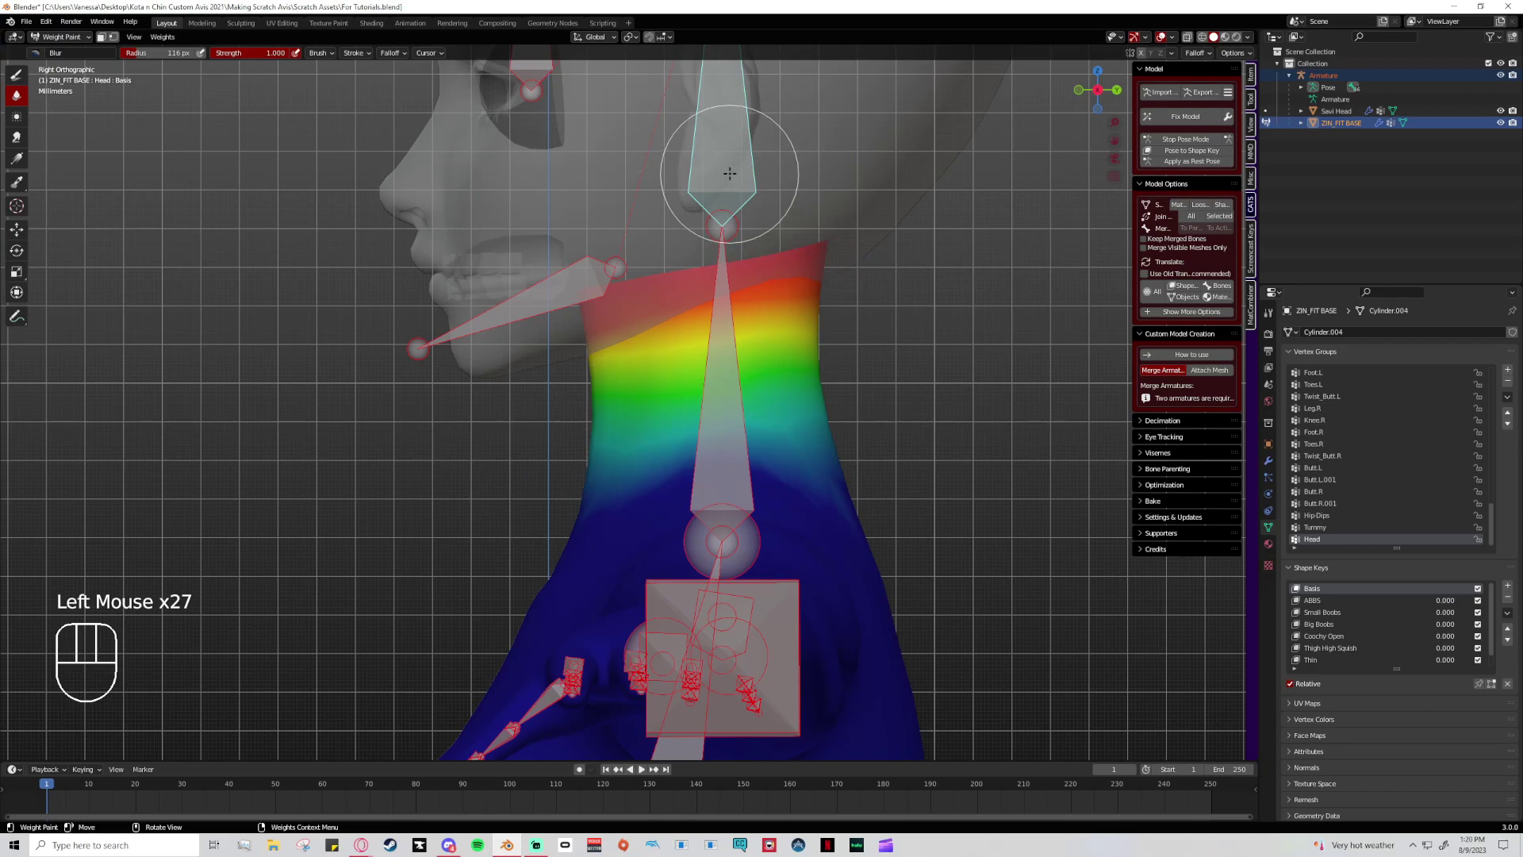
pyautogui.press('r')
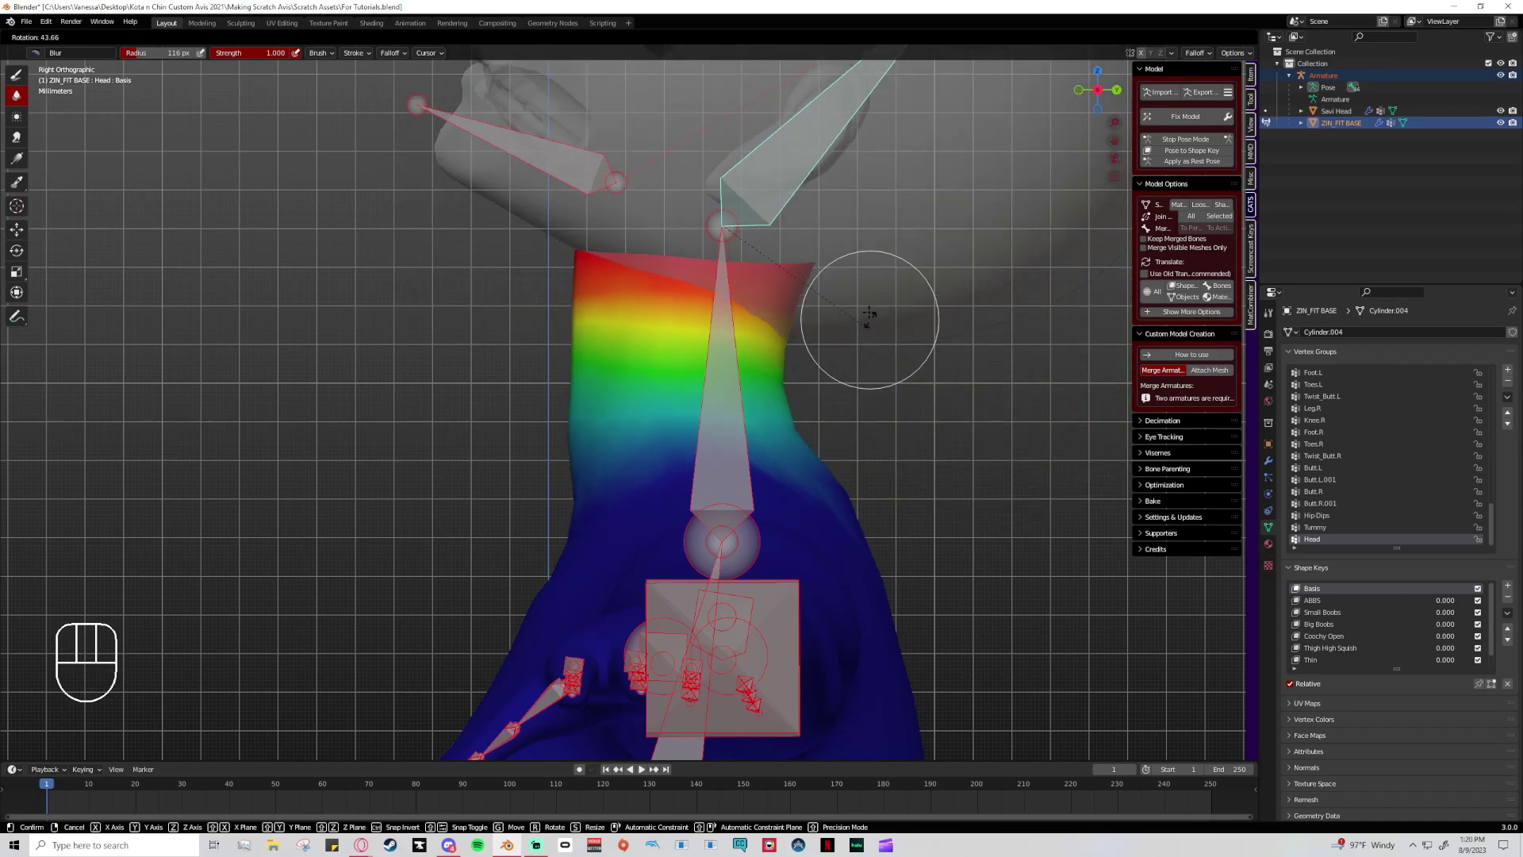
pyautogui.click(839, 506)
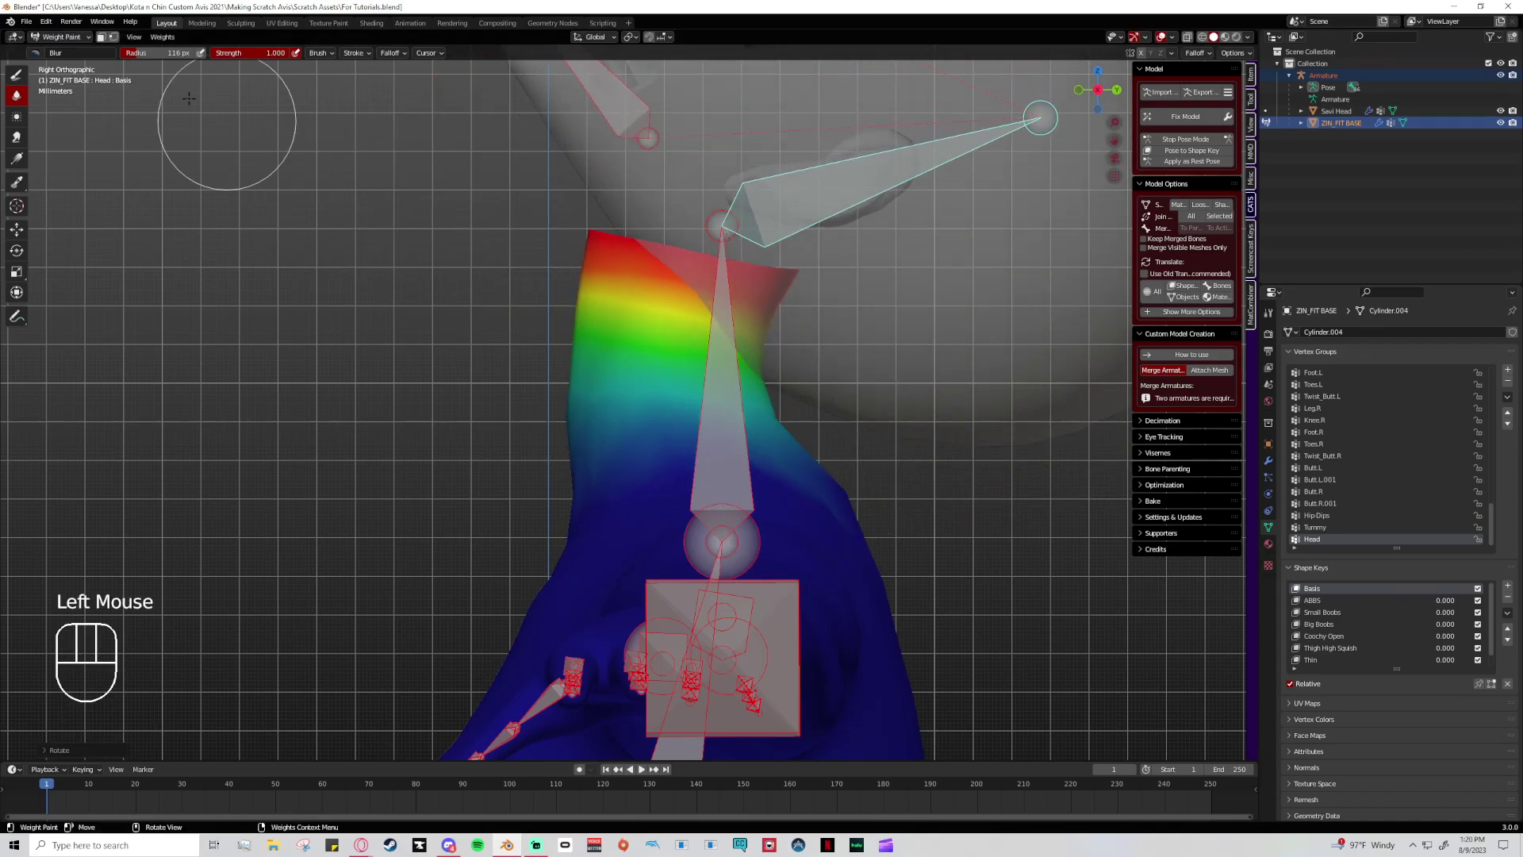
# - Try removing Head weight from the back of the posed neck with the Draw brush set to Subtract
pyautogui.click(16, 75)
pyautogui.click(35, 52)
pyautogui.click(338, 89)
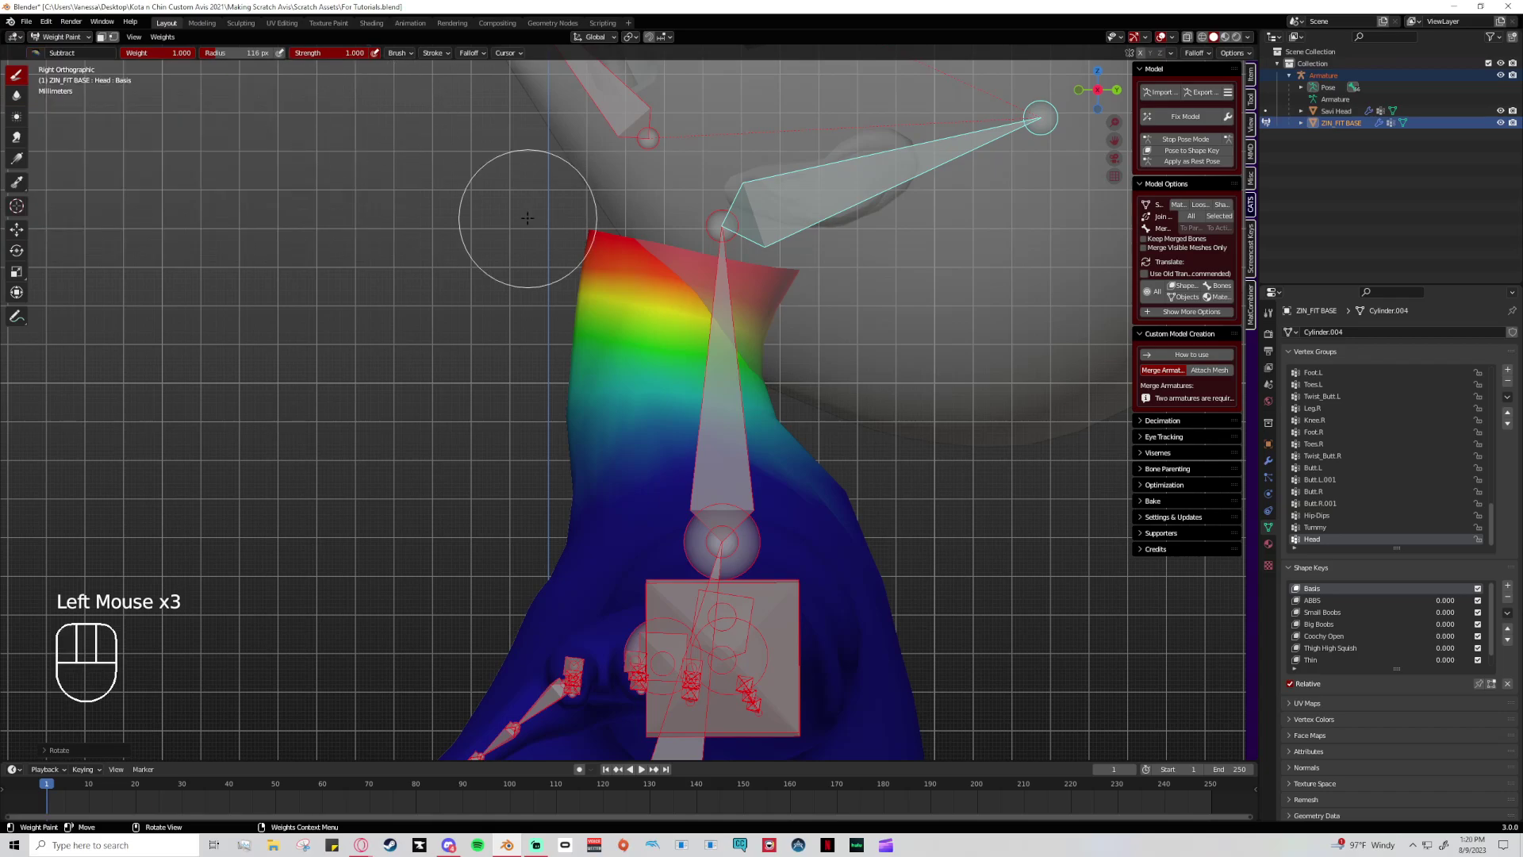
pyautogui.click(472, 52)
pyautogui.click(830, 510)
pyautogui.click(821, 484)
pyautogui.click(821, 484)
pyautogui.moveTo(821, 484)
pyautogui.mouseDown()
pyautogui.moveTo(737, 444)
pyautogui.moveTo(767, 418)
pyautogui.moveTo(772, 384)
pyautogui.moveTo(794, 420)
pyautogui.moveTo(810, 291)
pyautogui.moveTo(812, 357)
pyautogui.moveTo(780, 426)
pyautogui.moveTo(671, 440)
pyautogui.moveTo(587, 506)
pyautogui.moveTo(591, 469)
pyautogui.moveTo(564, 473)
pyautogui.moveTo(723, 338)
pyautogui.mouseUp()
# - Undo the subtracting strokes on the back of the neck
pyautogui.hotkey('ctrl', 'z')
pyautogui.hotkey('ctrl', 'z')
pyautogui.hotkey('ctrl', 'z')
pyautogui.hotkey('ctrl', 'z')
pyautogui.hotkey('ctrl', 'z')
pyautogui.hotkey('ctrl', 'z')
pyautogui.hotkey('ctrl', 'z')
pyautogui.hotkey('ctrl', 'z')
pyautogui.hotkey('ctrl', 'z')
pyautogui.hotkey('ctrl', 'z')
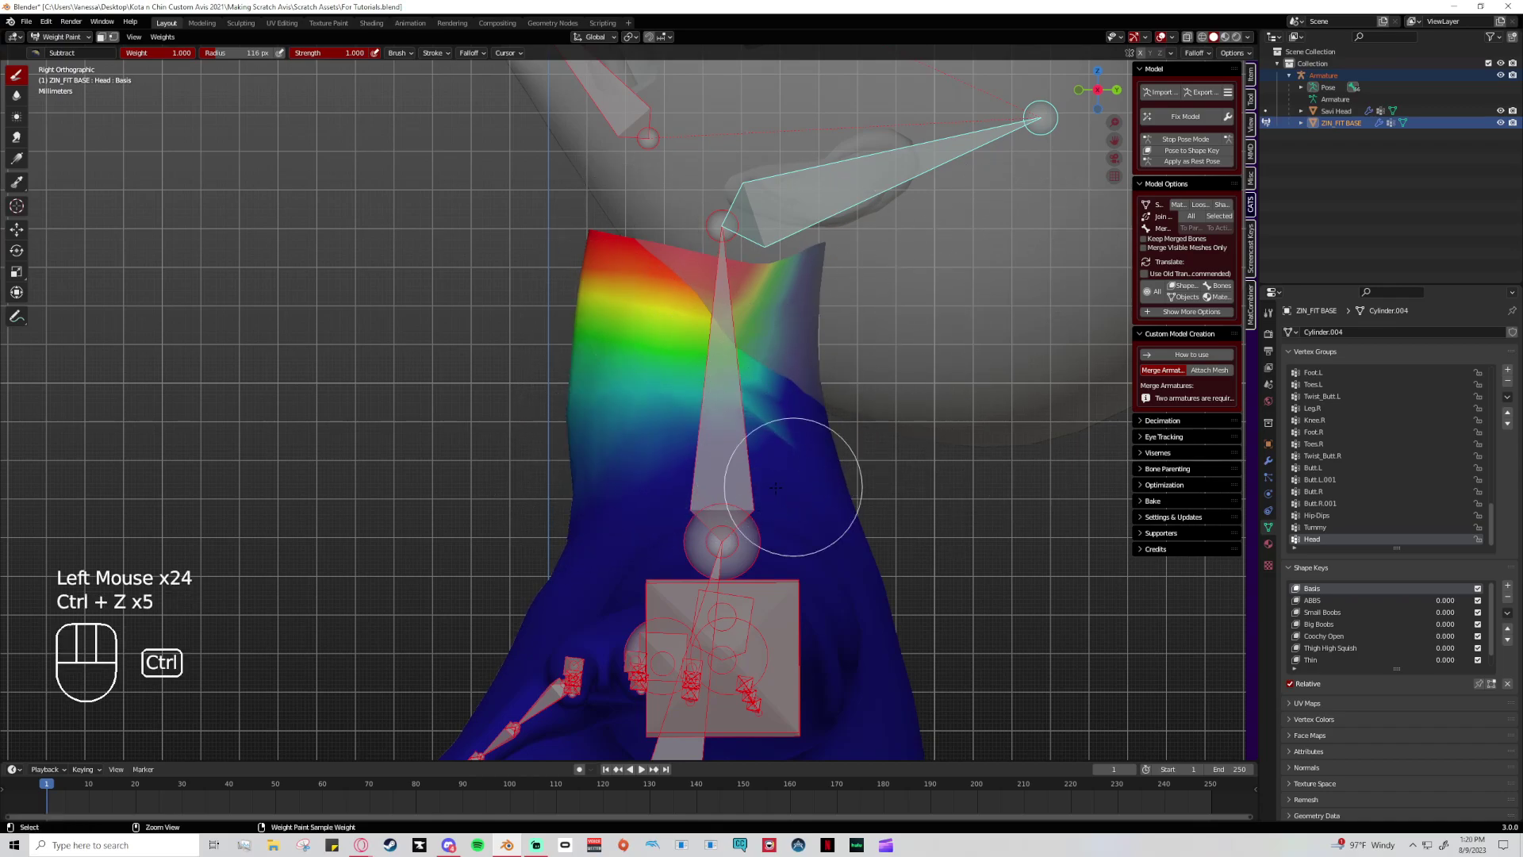
pyautogui.hotkey('ctrl', 'z')
pyautogui.hotkey('ctrl', 'z')
pyautogui.hotkey('ctrl', 'z')
pyautogui.hotkey('ctrl', 'z')
pyautogui.hotkey('ctrl', 'z')
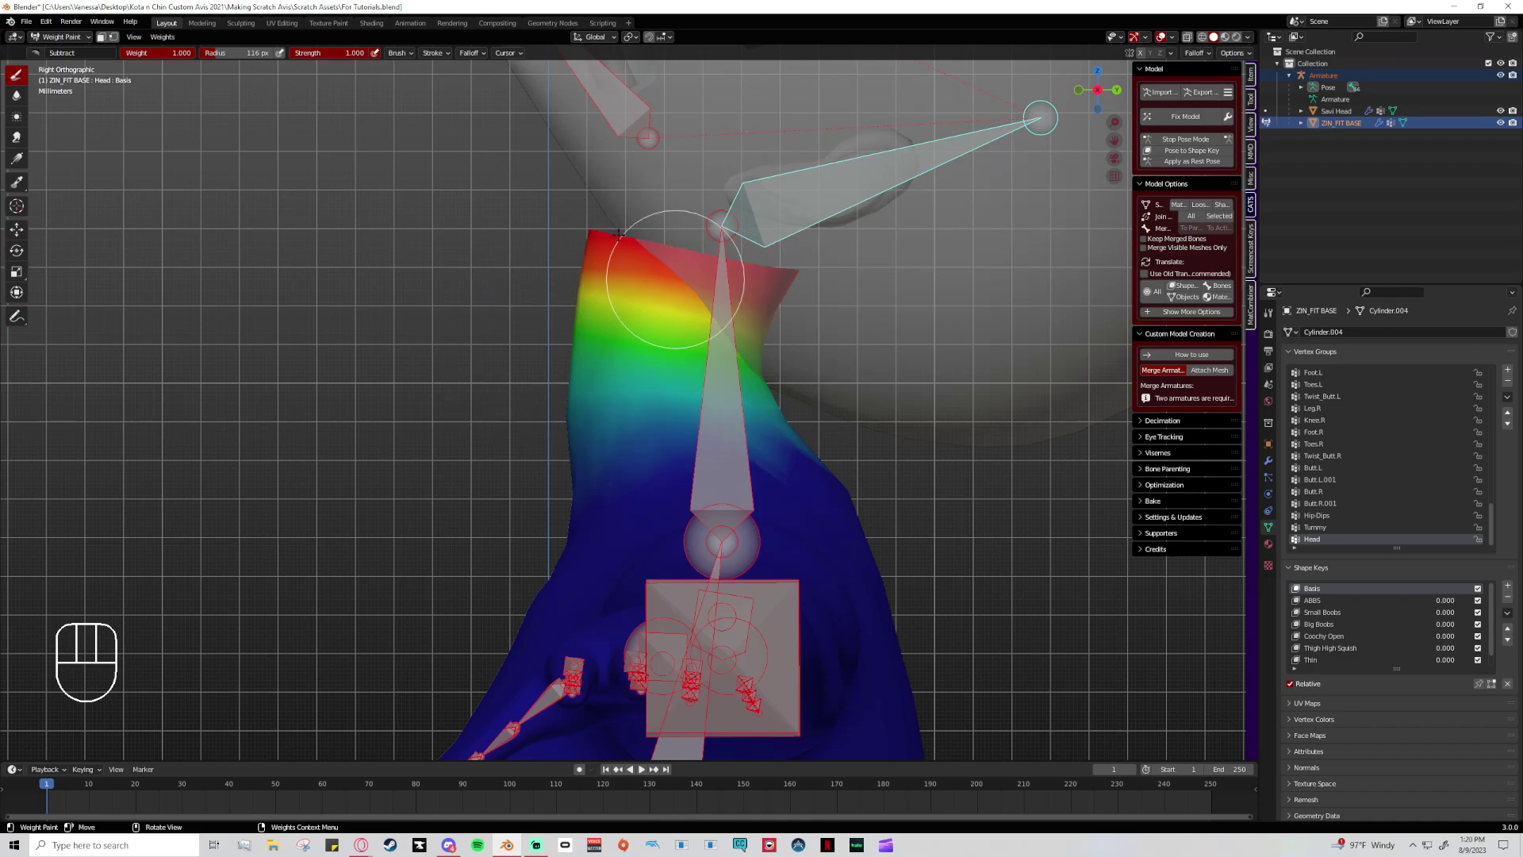
# - Set the brush to Add, try painting full Head weight on the front of the posed neck, and undo the strokes
pyautogui.click(35, 53)
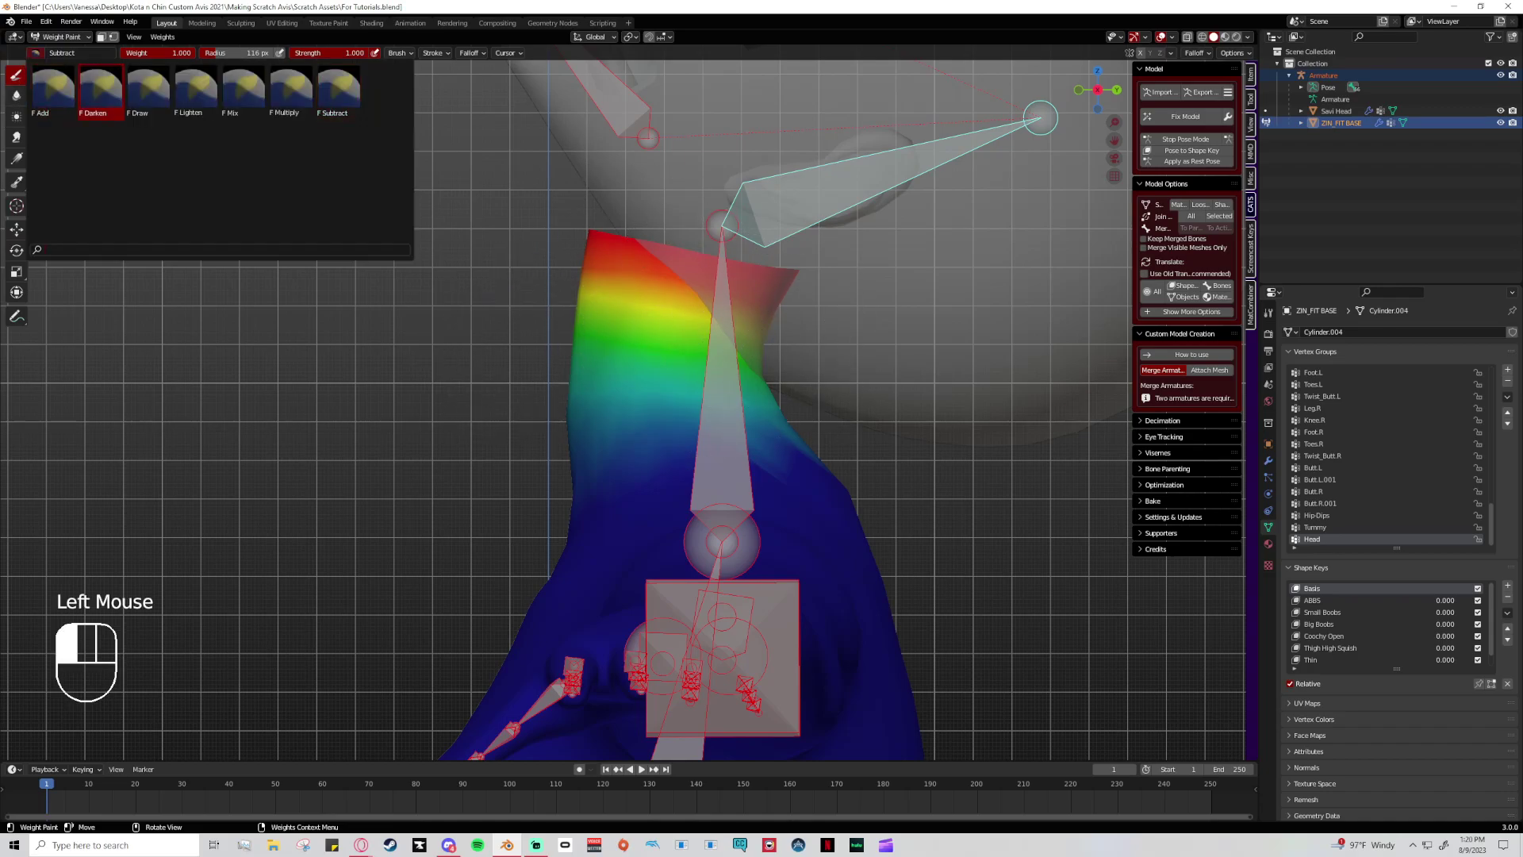
pyautogui.click(53, 91)
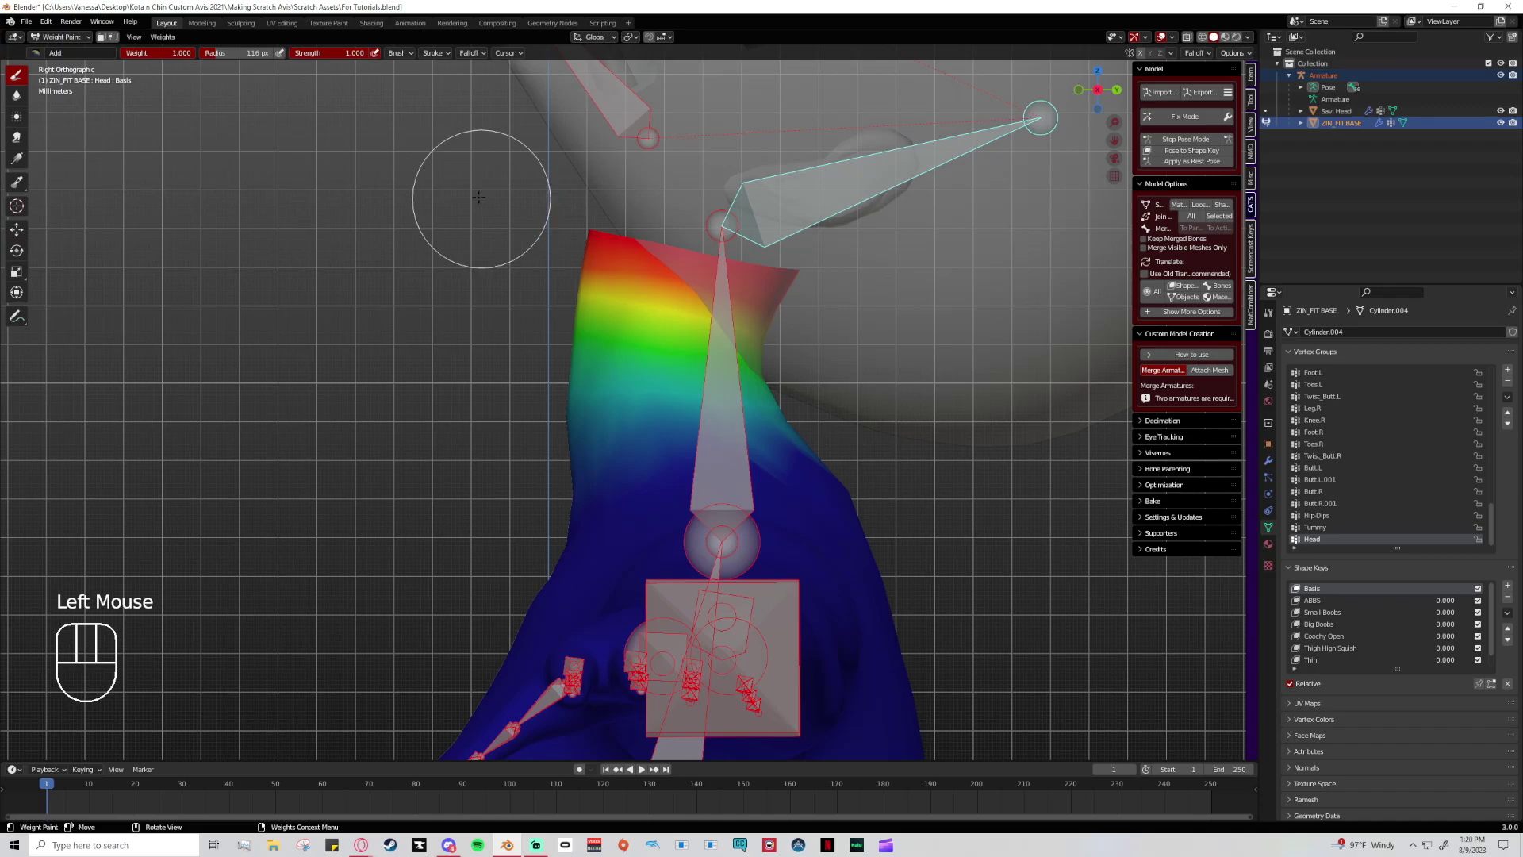
pyautogui.click(619, 254)
pyautogui.click(579, 221)
pyautogui.click(578, 237)
pyautogui.click(567, 286)
pyautogui.click(563, 307)
pyautogui.moveTo(563, 307)
pyautogui.mouseDown()
pyautogui.moveTo(744, 332)
pyautogui.moveTo(579, 350)
pyautogui.moveTo(636, 346)
pyautogui.mouseUp()
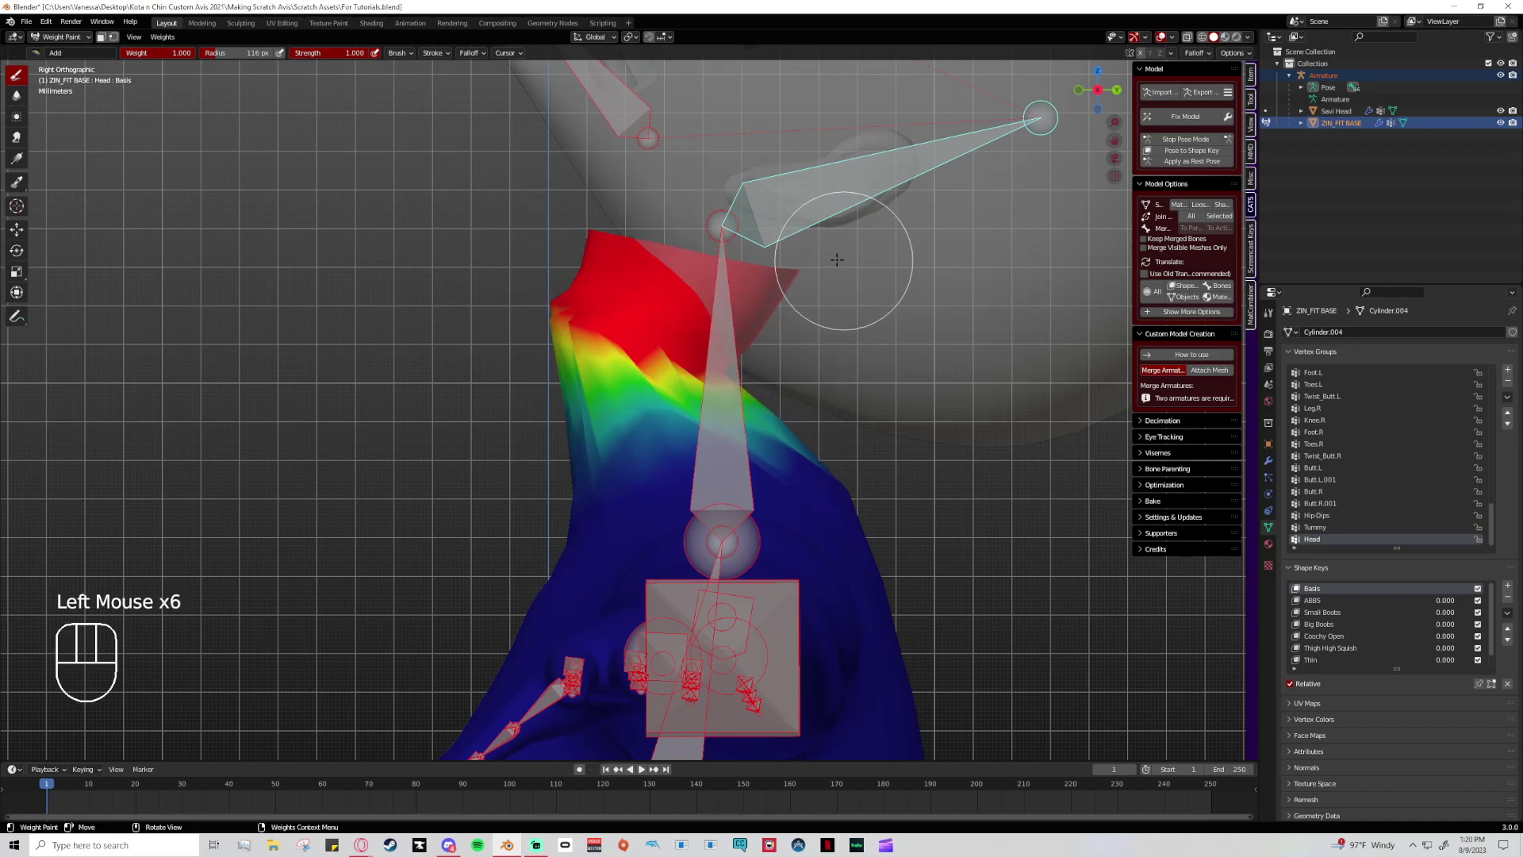
pyautogui.hotkey('ctrl', 'z')
pyautogui.hotkey('ctrl', 'z')
pyautogui.hotkey('ctrl', 'z')
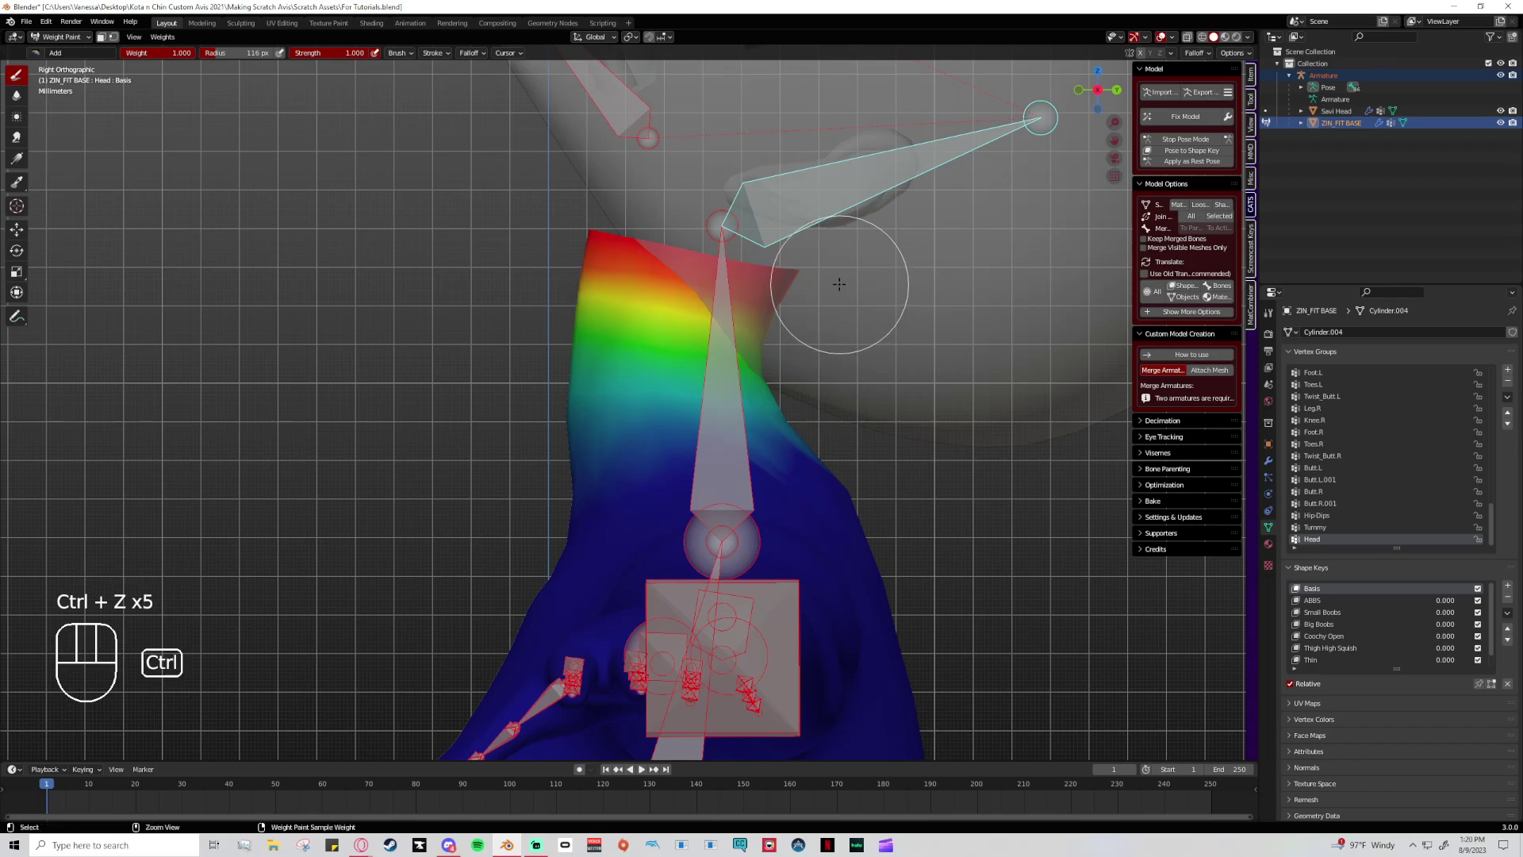
pyautogui.hotkey('ctrl', 'z')
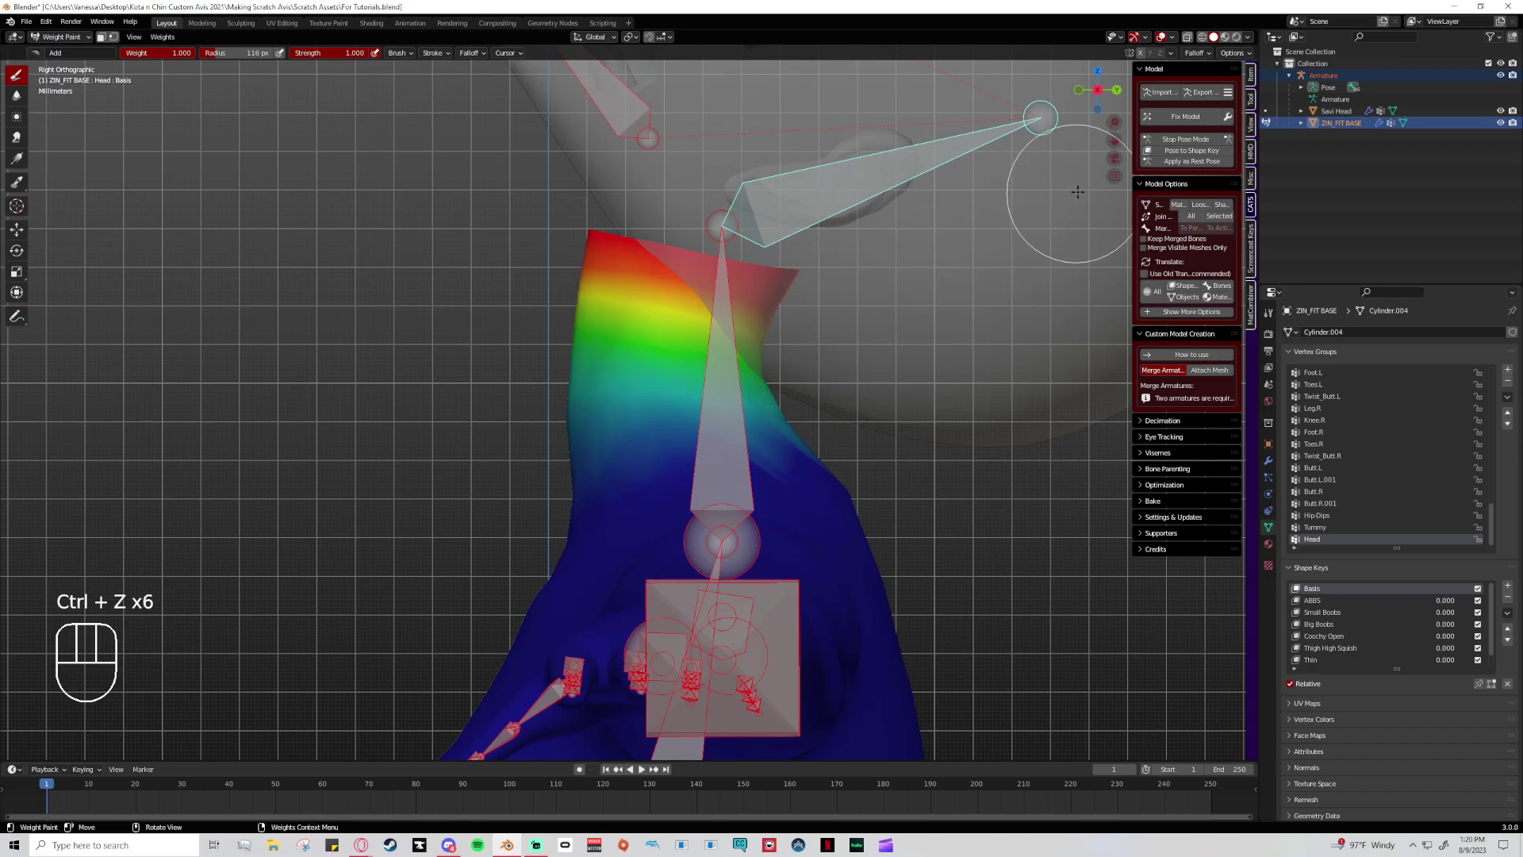
# - Try rotating the Head bone back toward upright, and undo the rotation
pyautogui.press('r')
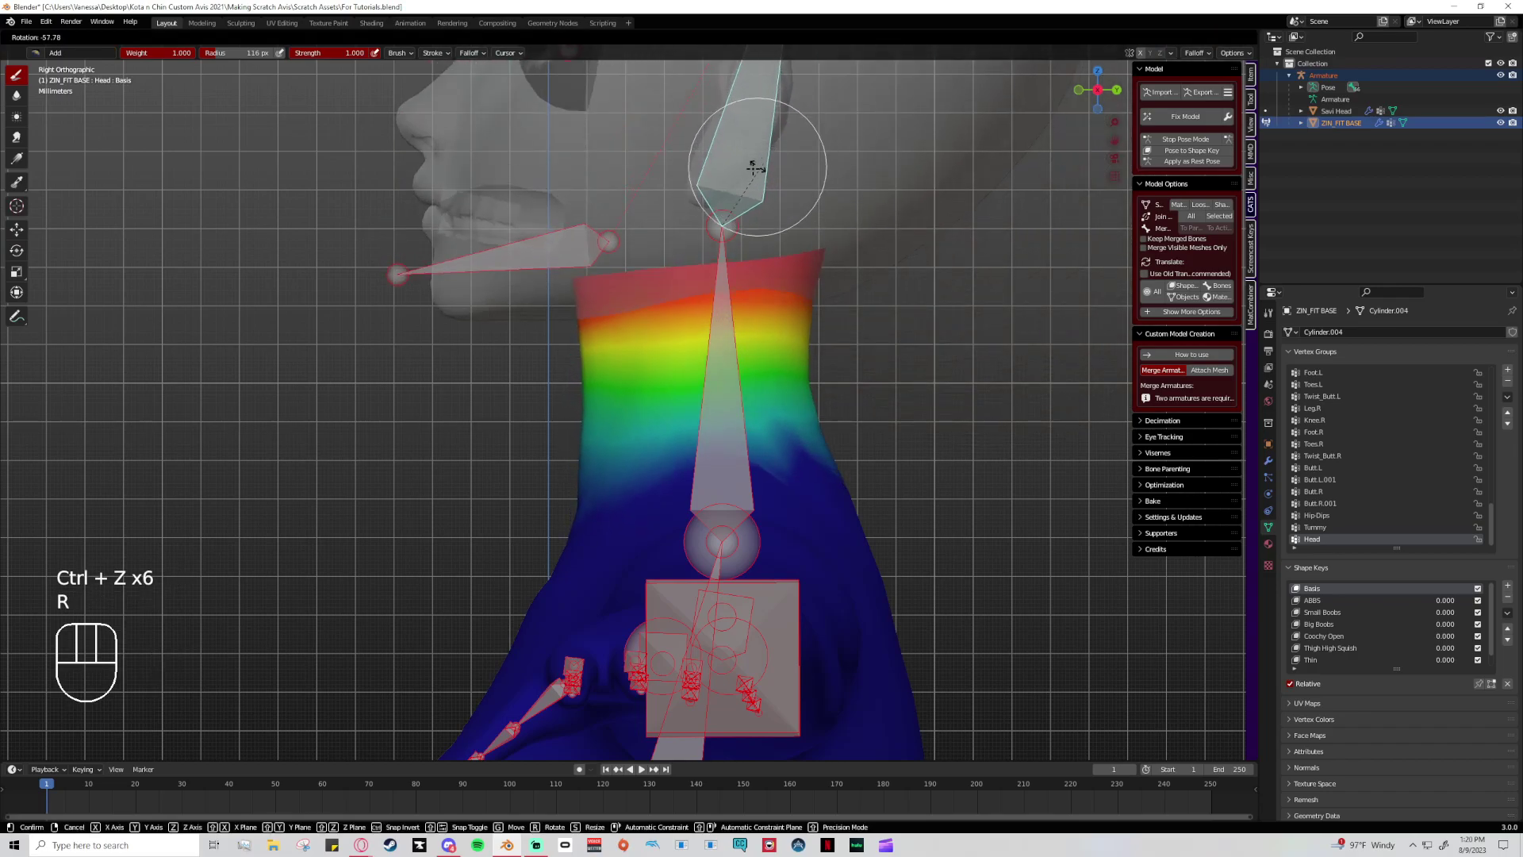
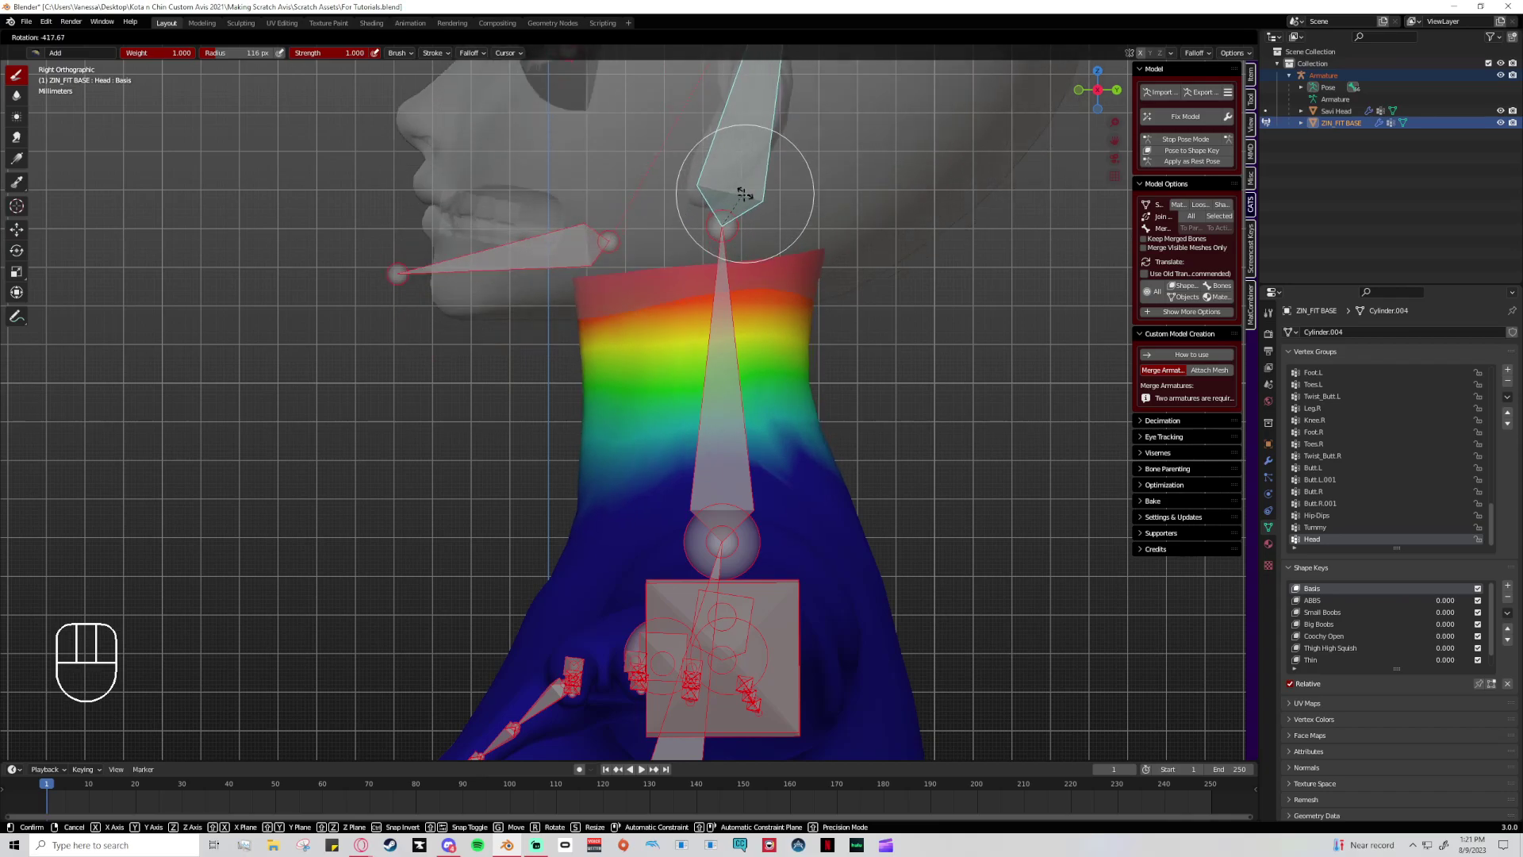
pyautogui.click(766, 163)
pyautogui.hotkey('ctrl', 'z')
pyautogui.hotkey('ctrl', 'z')
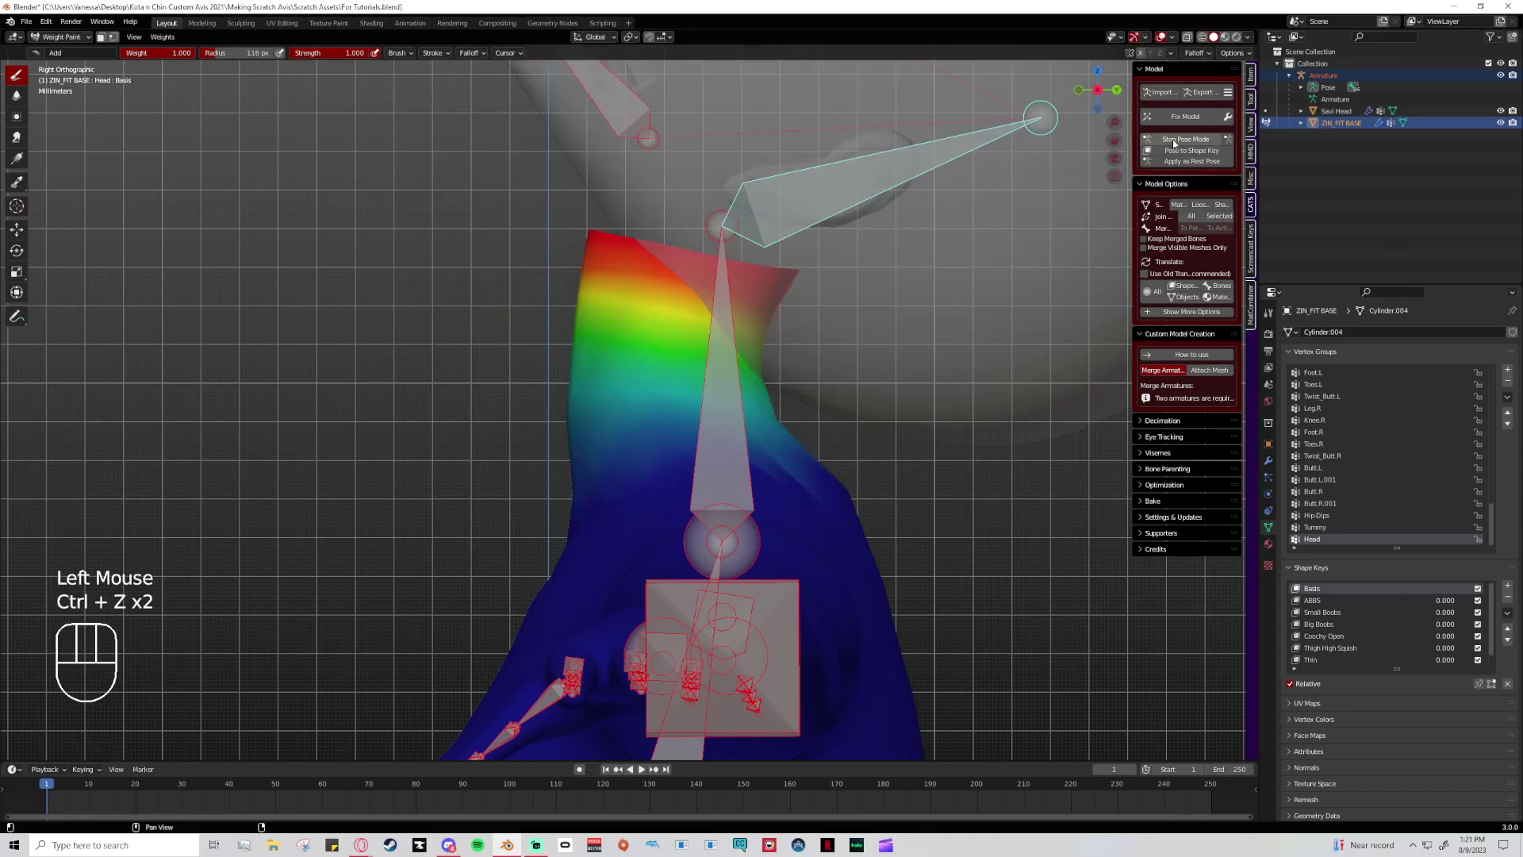
# - Stop pose mode, select the body mesh in Object Mode, and switch it to Sculpt Mode
pyautogui.click(1174, 143)
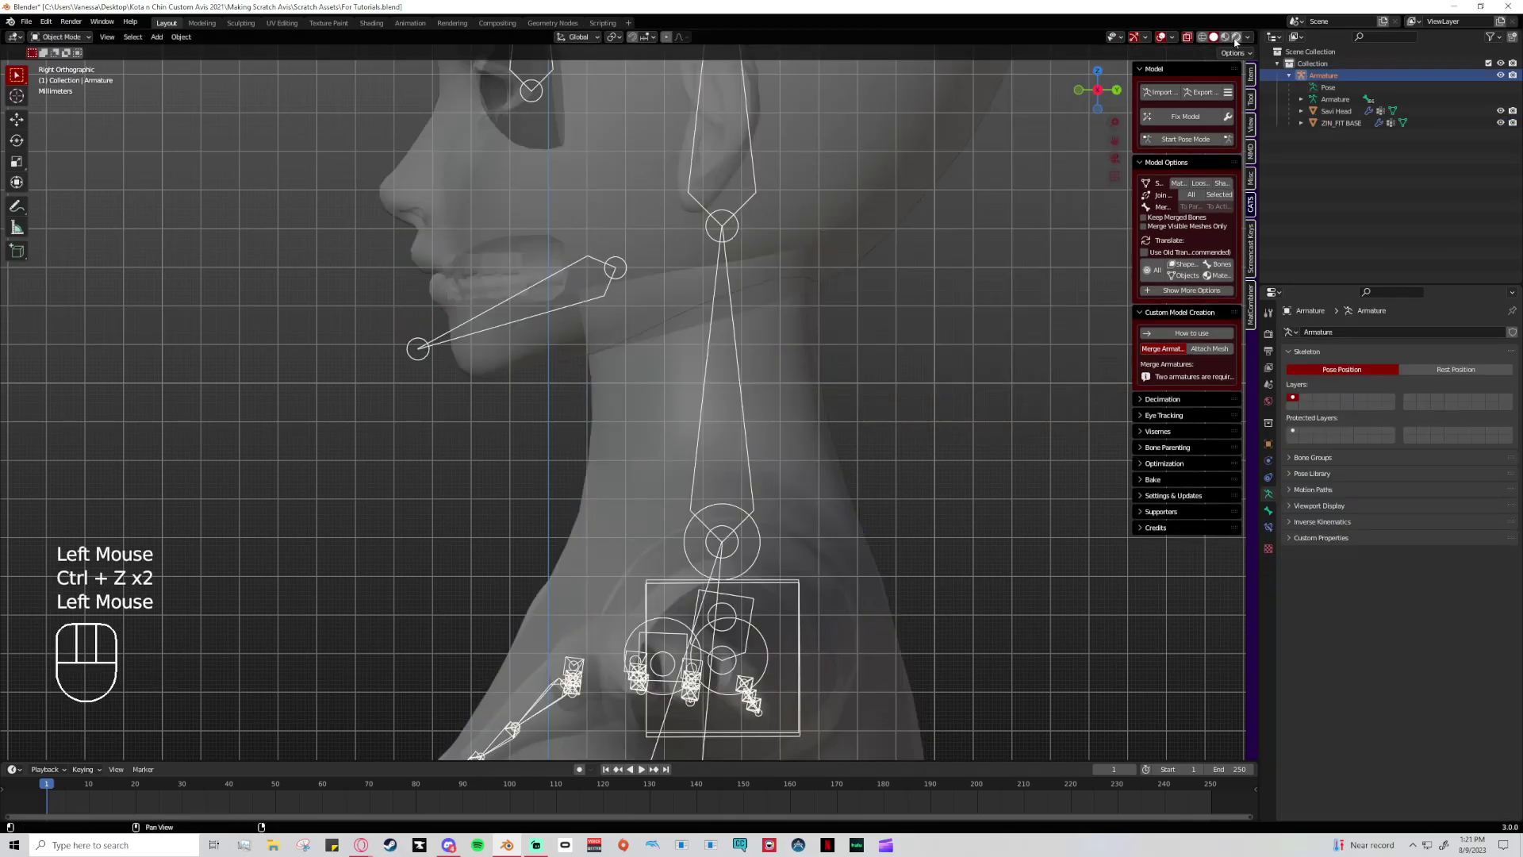
pyautogui.click(1235, 37)
pyautogui.click(1214, 37)
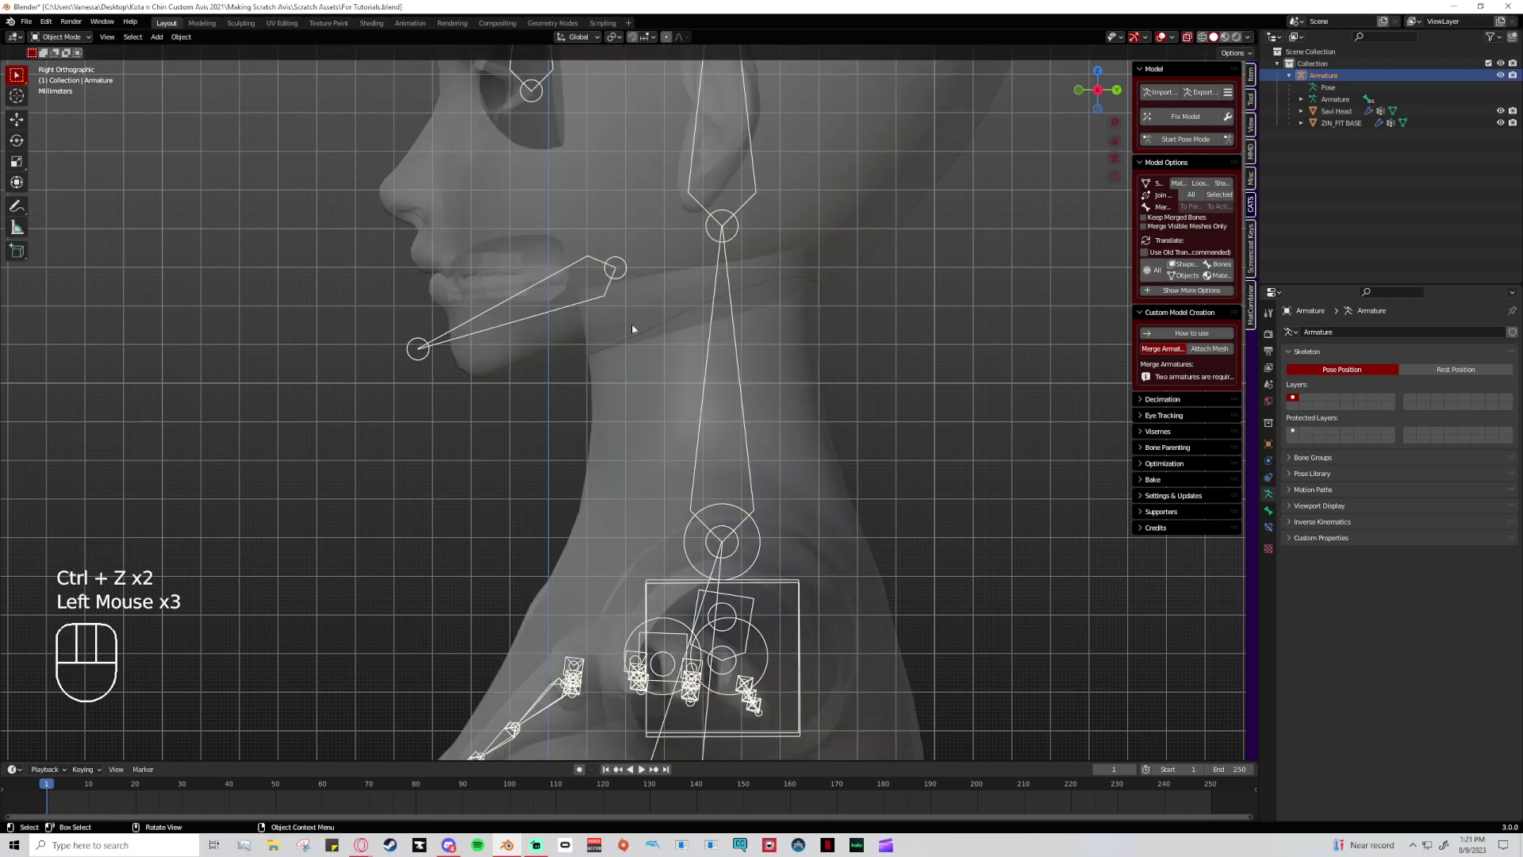
pyautogui.click(549, 265)
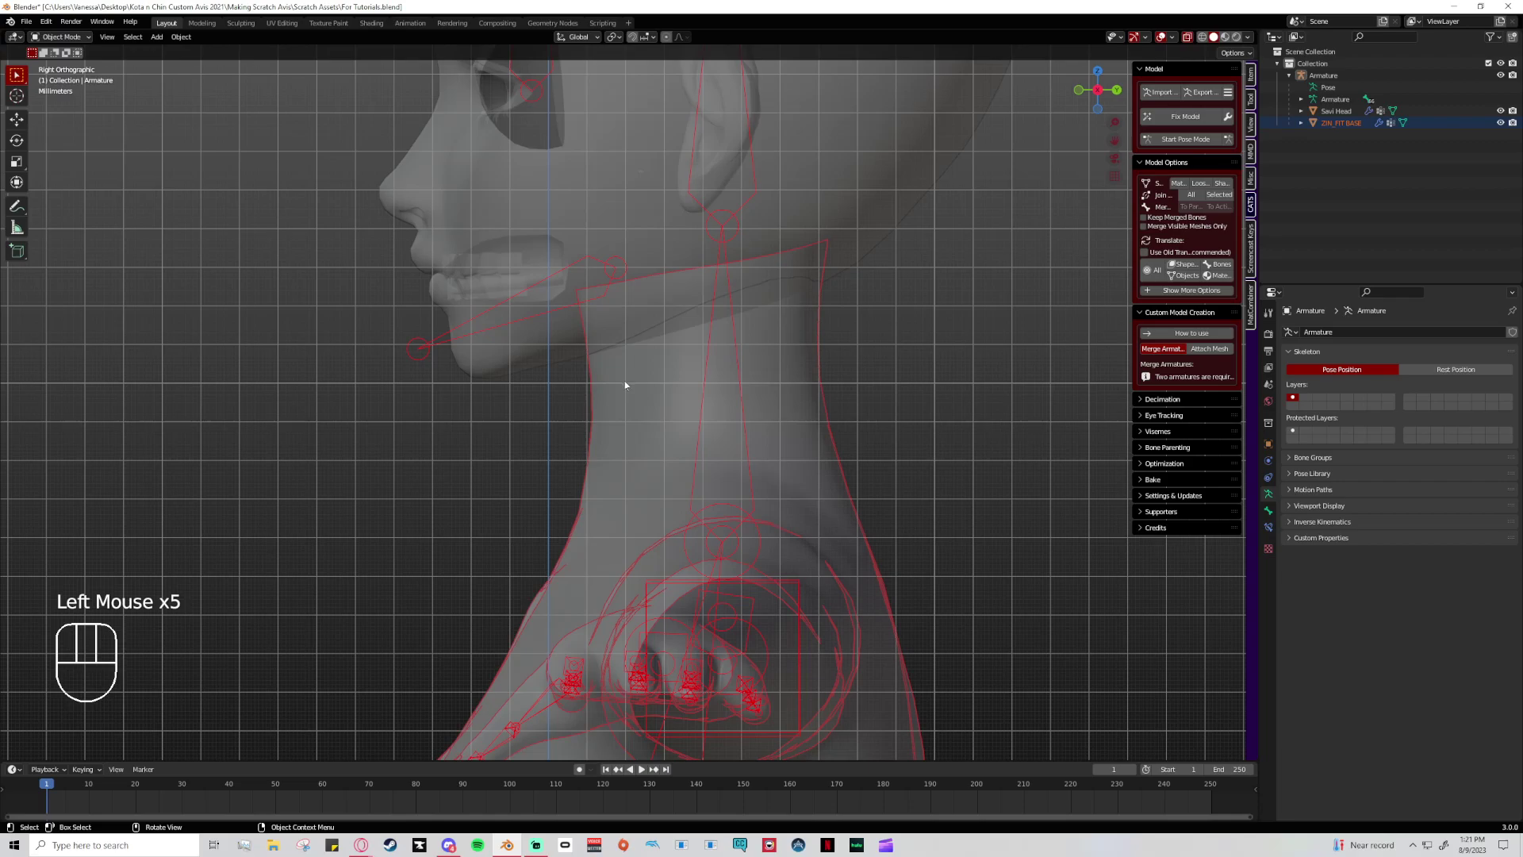
pyautogui.click(61, 37)
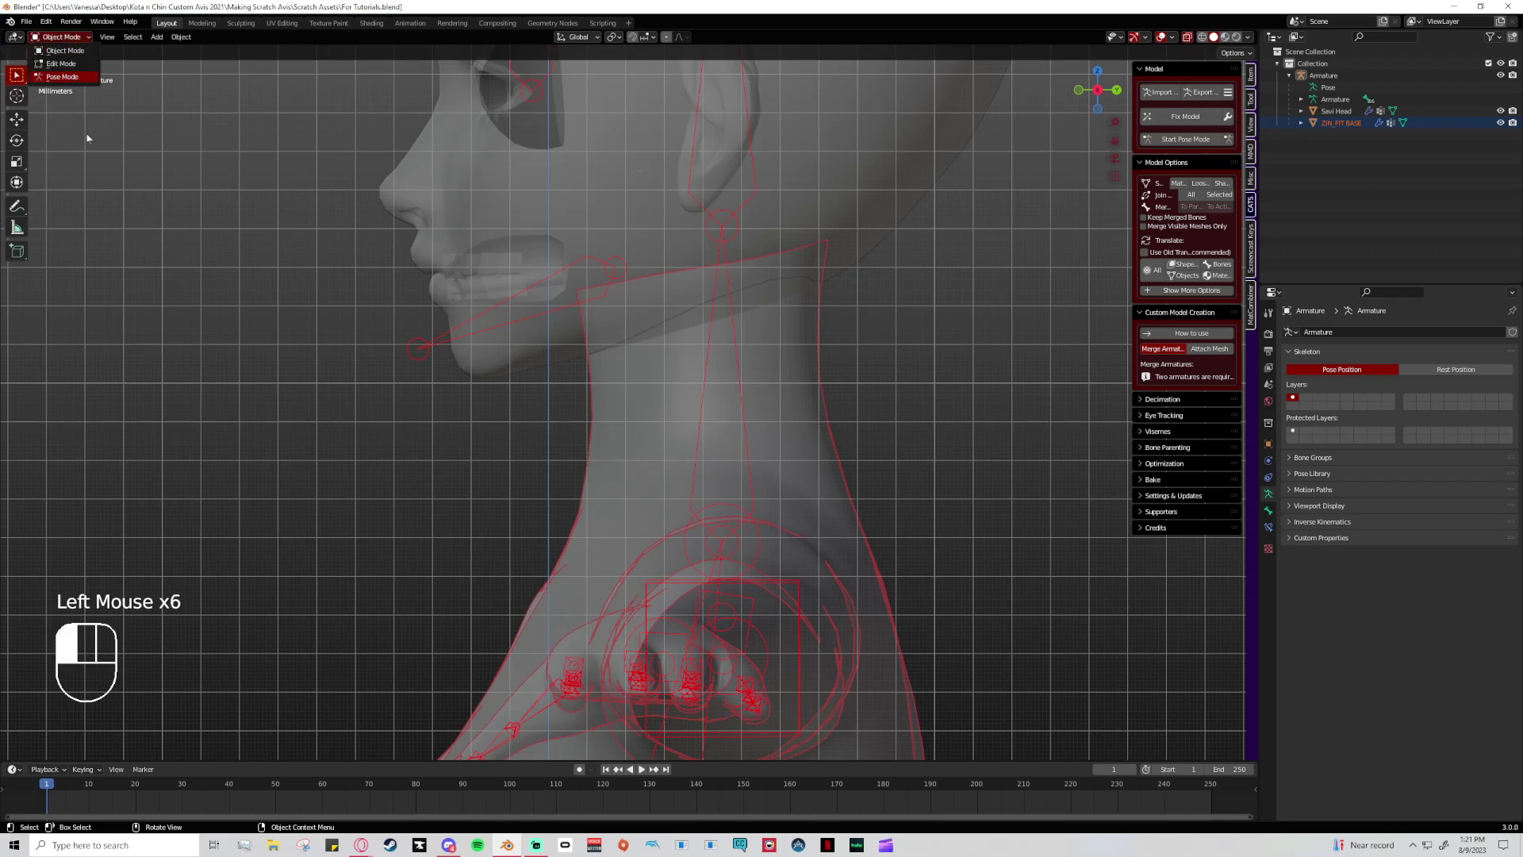
pyautogui.click(582, 361)
pyautogui.click(61, 36)
pyautogui.click(61, 36)
pyautogui.press('Return')
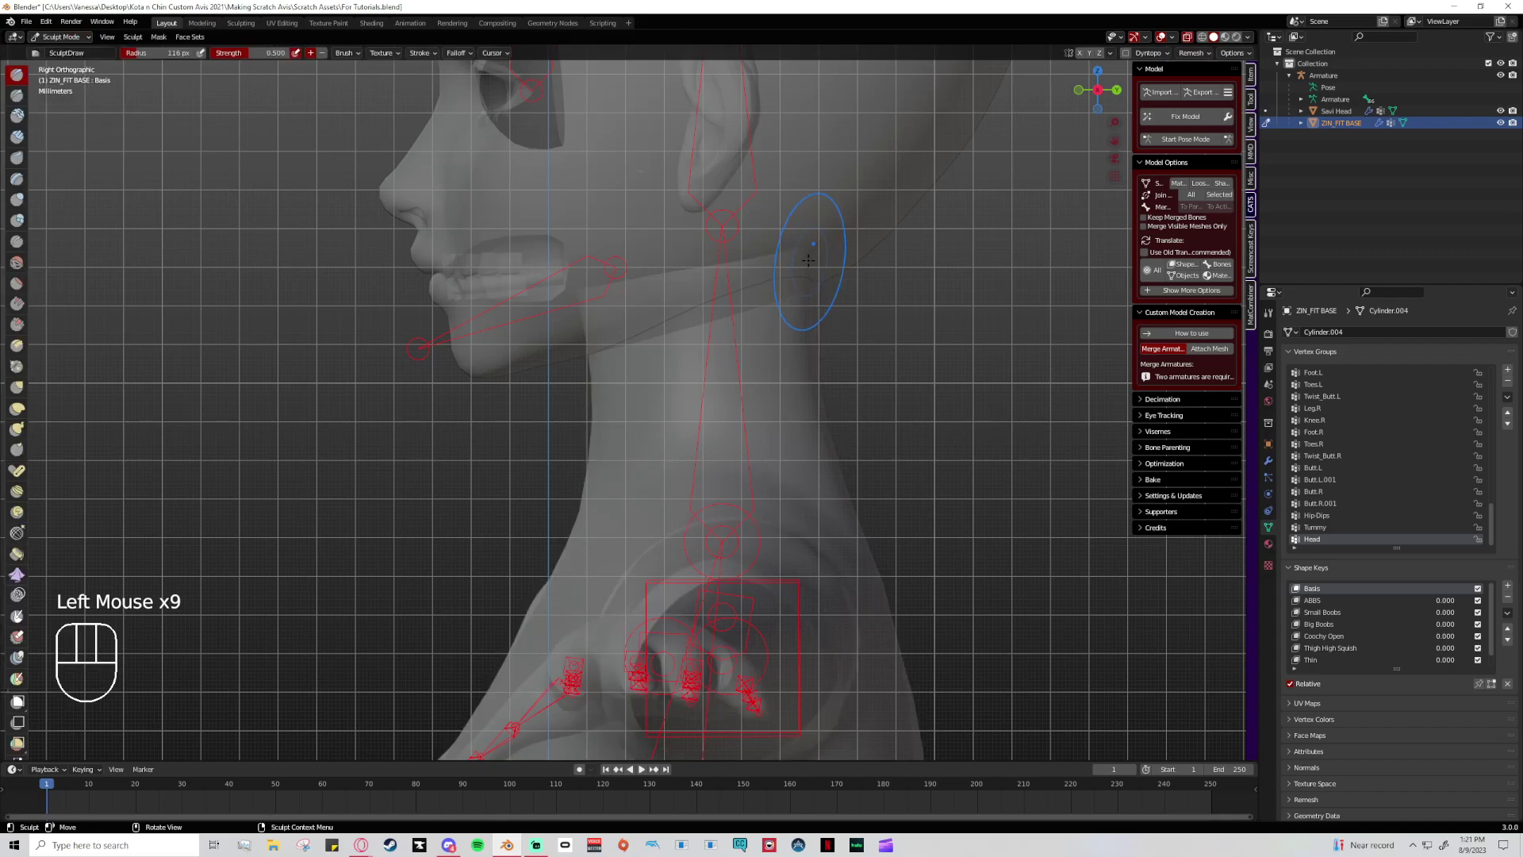
# - Try pulling the body's neck with the Elastic Deform brush, and undo the deformation
pyautogui.click(17, 410)
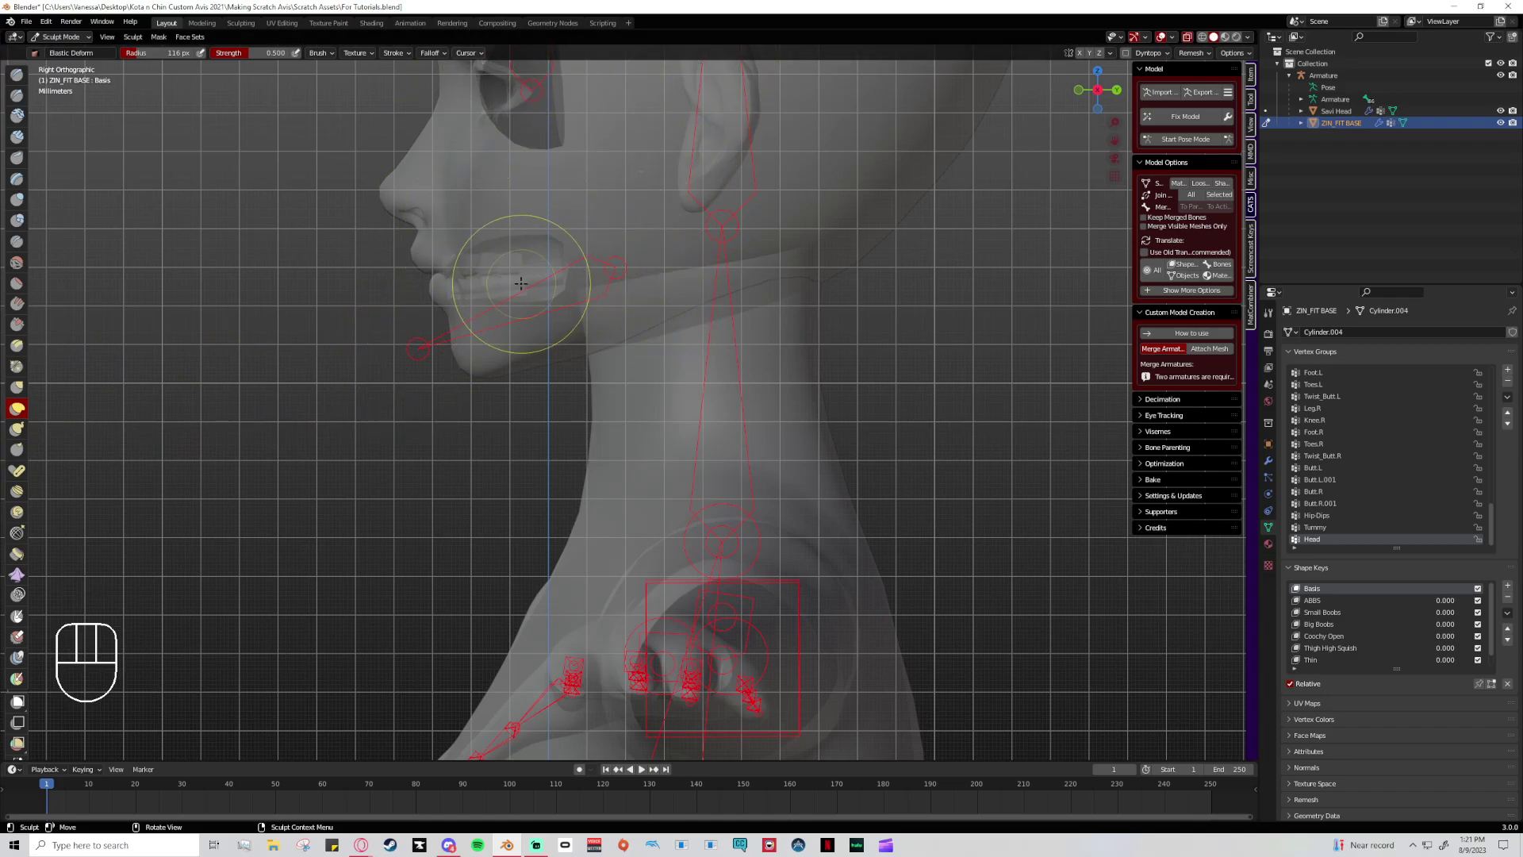
pyautogui.moveTo(587, 381)
pyautogui.mouseDown()
pyautogui.moveTo(458, 394)
pyautogui.moveTo(620, 373)
pyautogui.mouseUp()
pyautogui.moveTo(645, 311)
pyautogui.mouseDown()
pyautogui.moveTo(714, 270)
pyautogui.moveTo(793, 340)
pyautogui.mouseUp()
pyautogui.hotkey('ctrl', 'z')
# - Demonstrate the Elastic Deform brush by pulling the chest outward, and undo the stroke
pyautogui.scroll(-3, 803, 350)
pyautogui.scroll(-1, 803, 350)
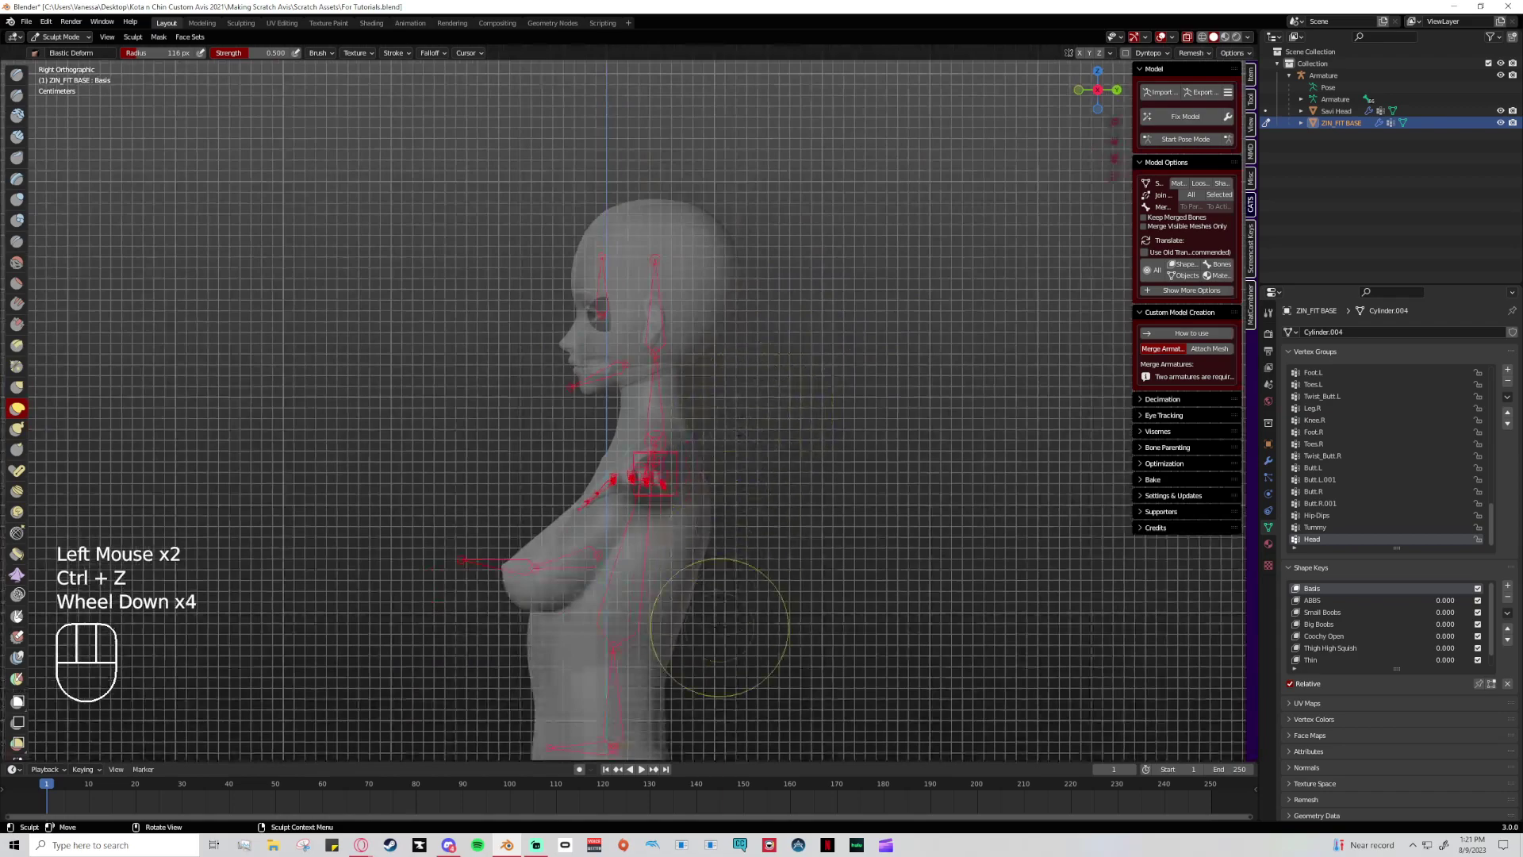
pyautogui.moveTo(498, 582); pyautogui.dragTo(468, 556)
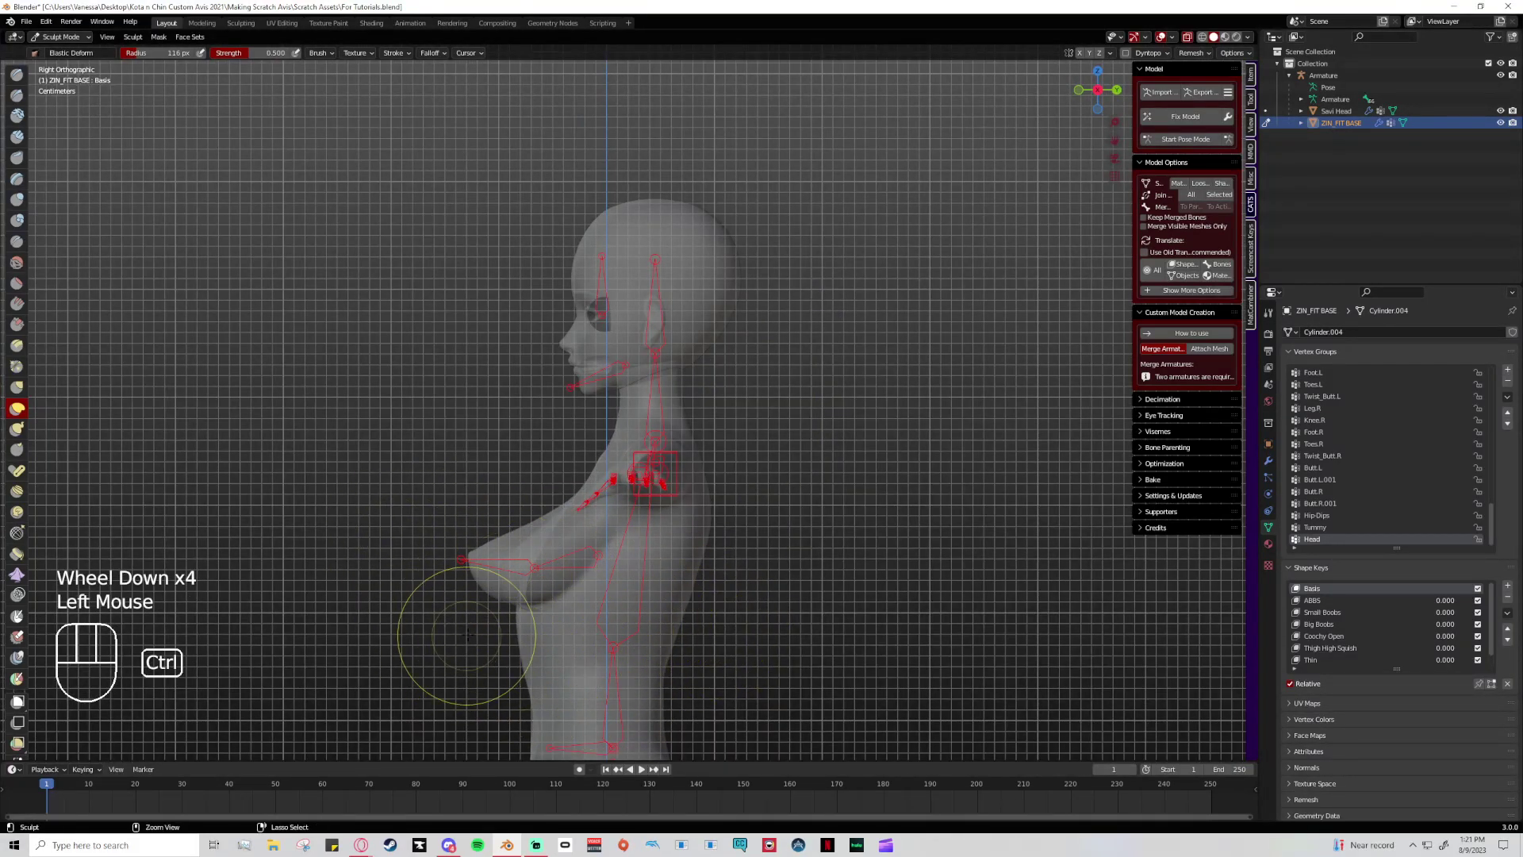
pyautogui.hotkey('ctrl', 'z')
# - Switch to the Grab brush, test it by pulling the chest outward, and undo the stroke
pyautogui.click(17, 385)
pyautogui.moveTo(537, 544)
pyautogui.mouseDown()
pyautogui.moveTo(514, 572)
pyautogui.moveTo(391, 521)
pyautogui.moveTo(476, 556)
pyautogui.mouseUp()
pyautogui.hotkey('ctrl', 'z')
pyautogui.hotkey('ctrl', 'z')
pyautogui.scroll(2, 690, 413)
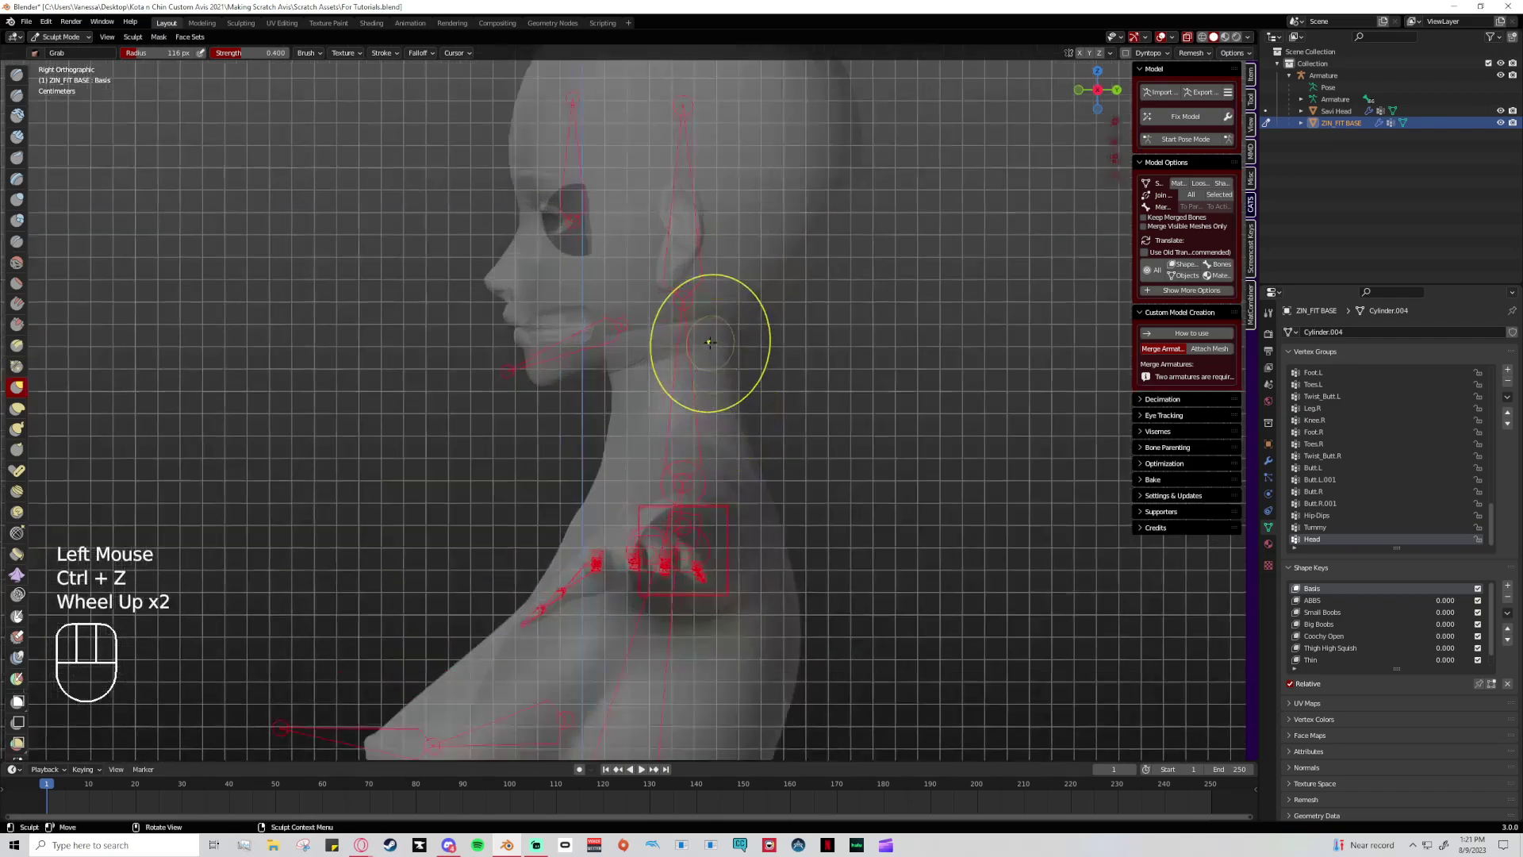
# - Try pulling the front of the body's neck downward with the Elastic Deform and Grab brushes, undoing each stroke
pyautogui.scroll(1, 710, 343)
pyautogui.keyDown('shift'); pyautogui.moveTo(809, 238); pyautogui.dragTo(620, 332, button='middle'); pyautogui.keyUp('shift')
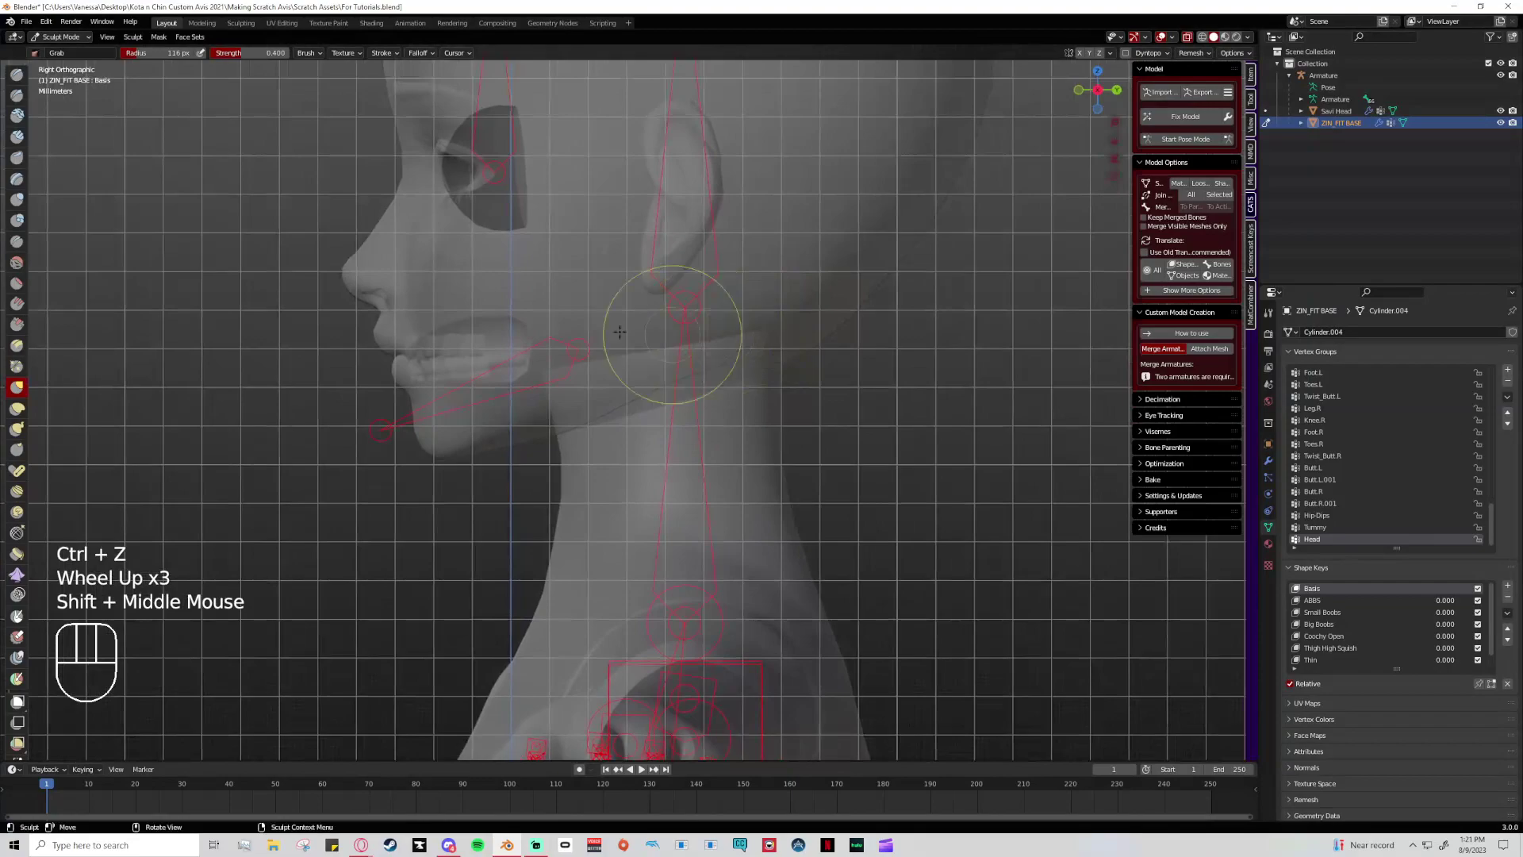
pyautogui.click(17, 408)
pyautogui.moveTo(544, 373)
pyautogui.mouseDown()
pyautogui.moveTo(558, 196)
pyautogui.moveTo(538, 307)
pyautogui.moveTo(540, 474)
pyautogui.mouseUp()
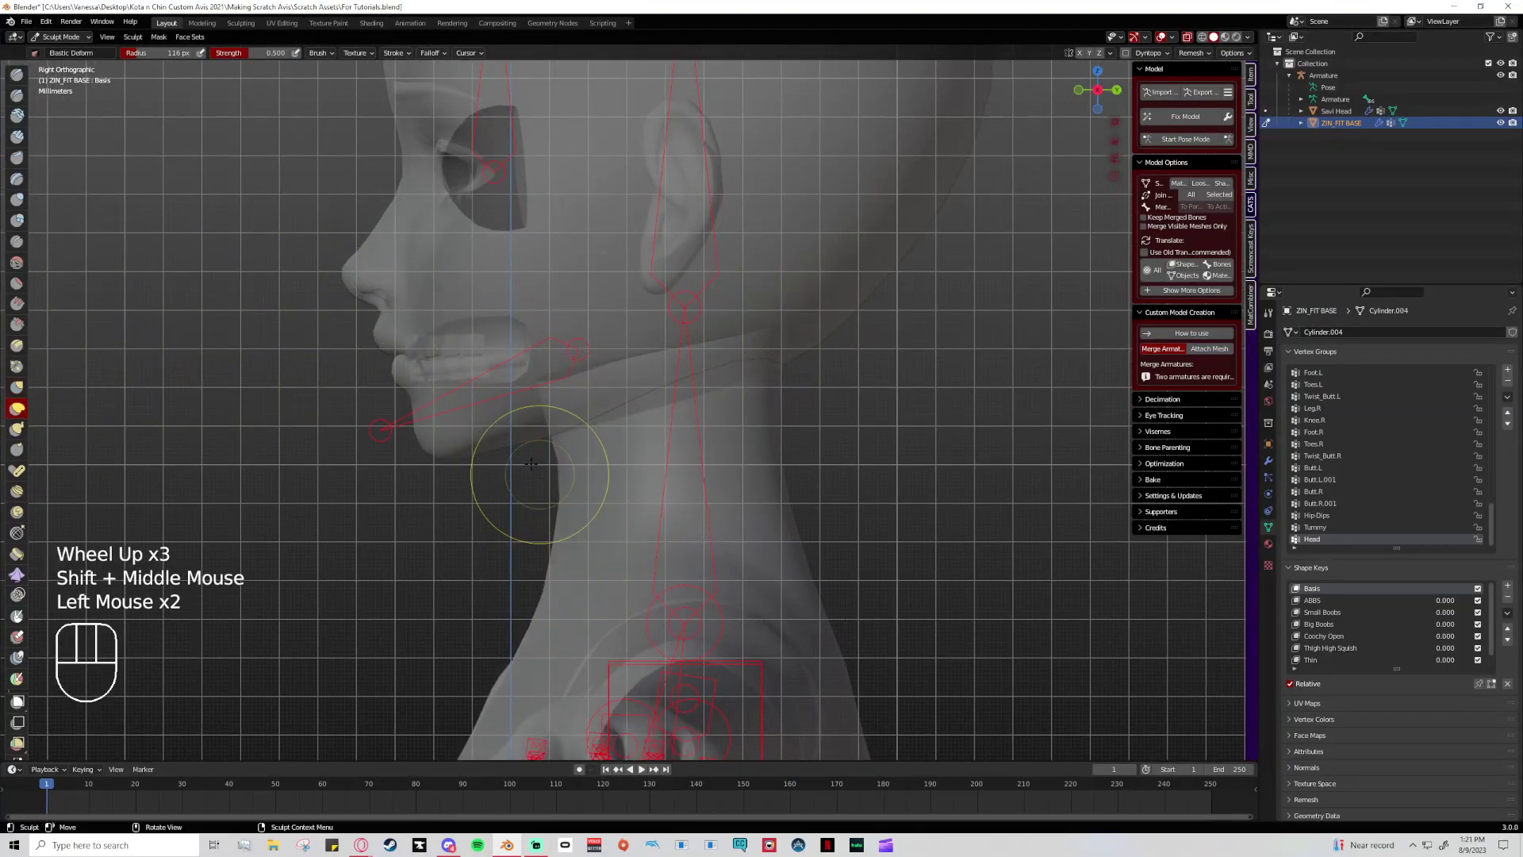
pyautogui.hotkey('ctrl', 'z')
pyautogui.click(17, 386)
pyautogui.moveTo(551, 368); pyautogui.dragTo(548, 408)
pyautogui.hotkey('ctrl', 'z')
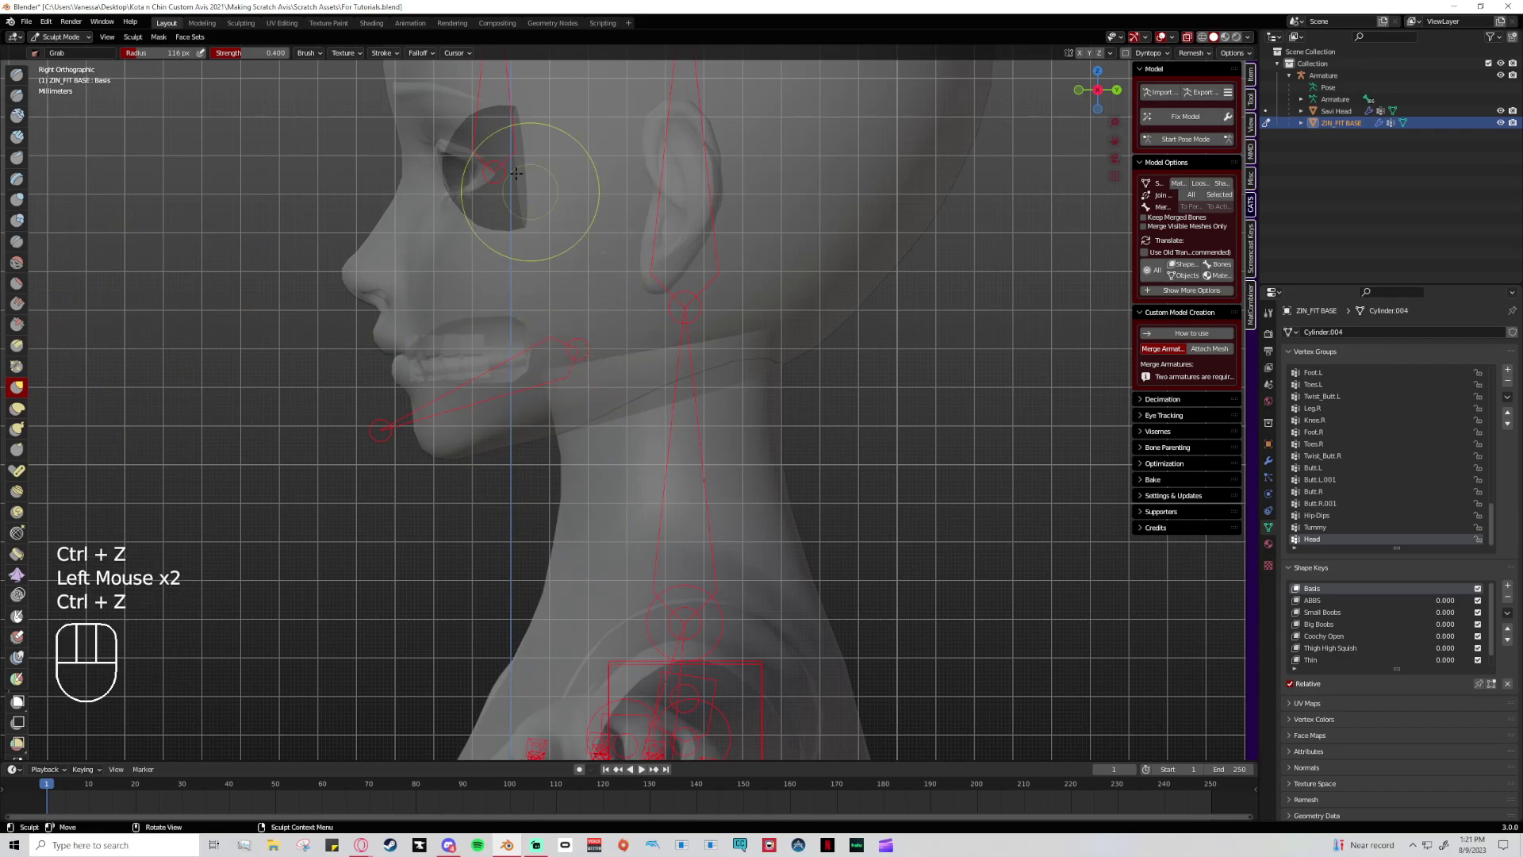
# - Set the Grab brush's falloff shape to Projected
pyautogui.click(528, 267)
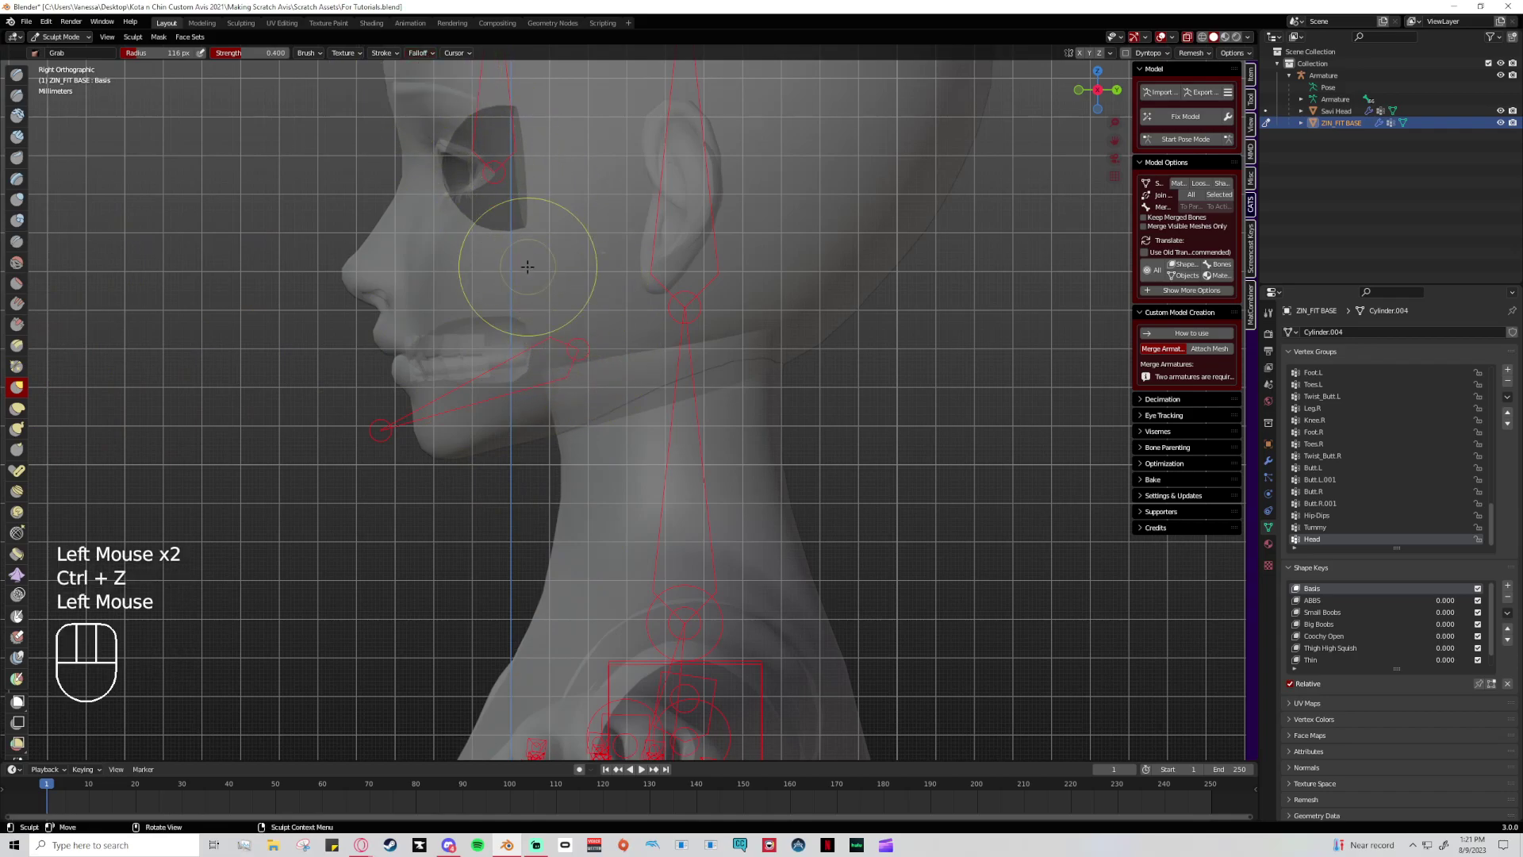
pyautogui.click(424, 54)
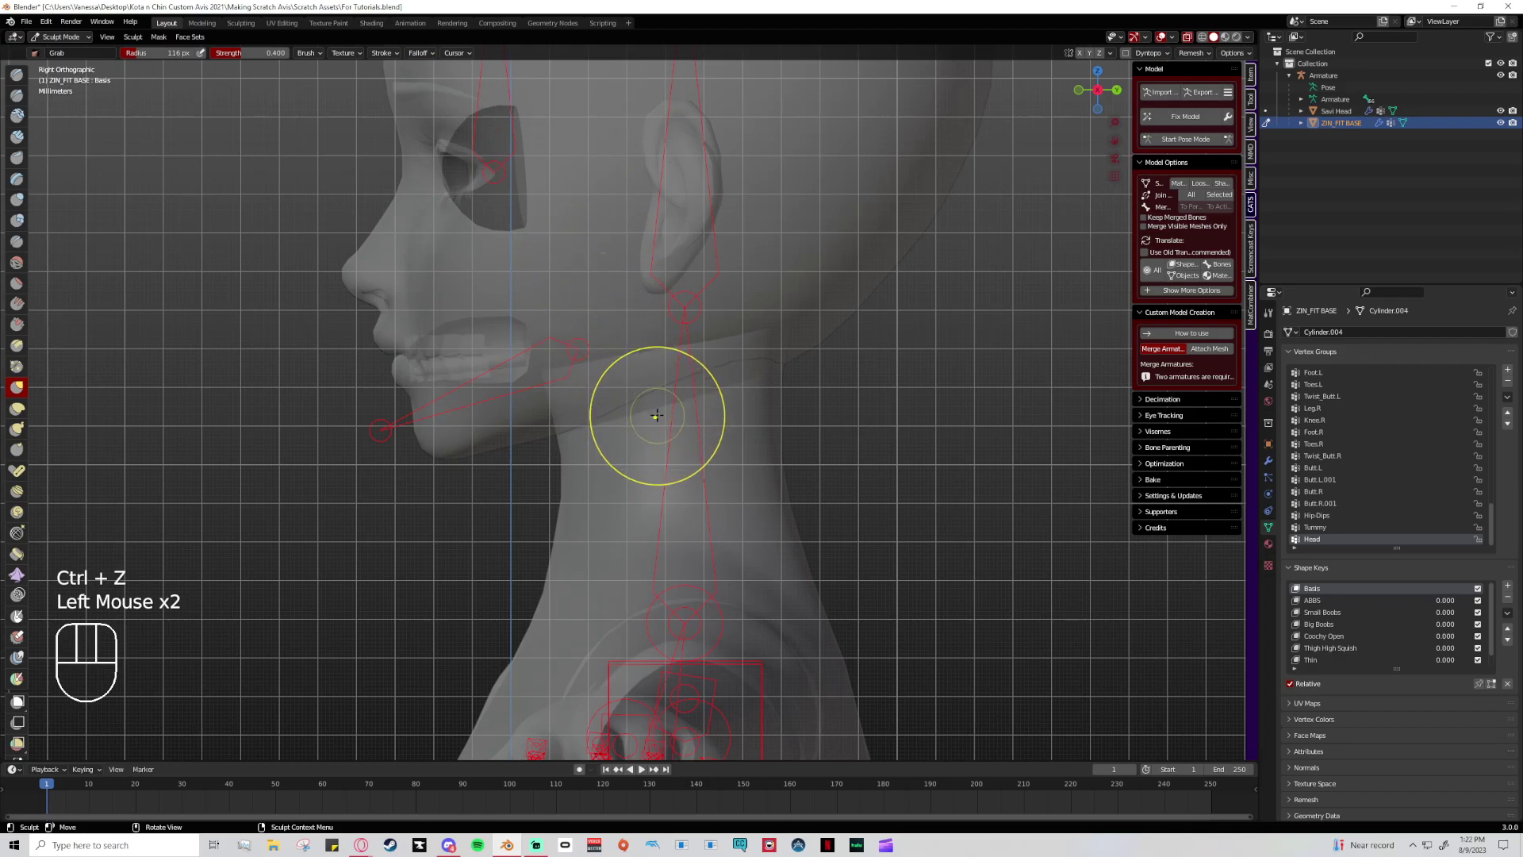
pyautogui.click(429, 54)
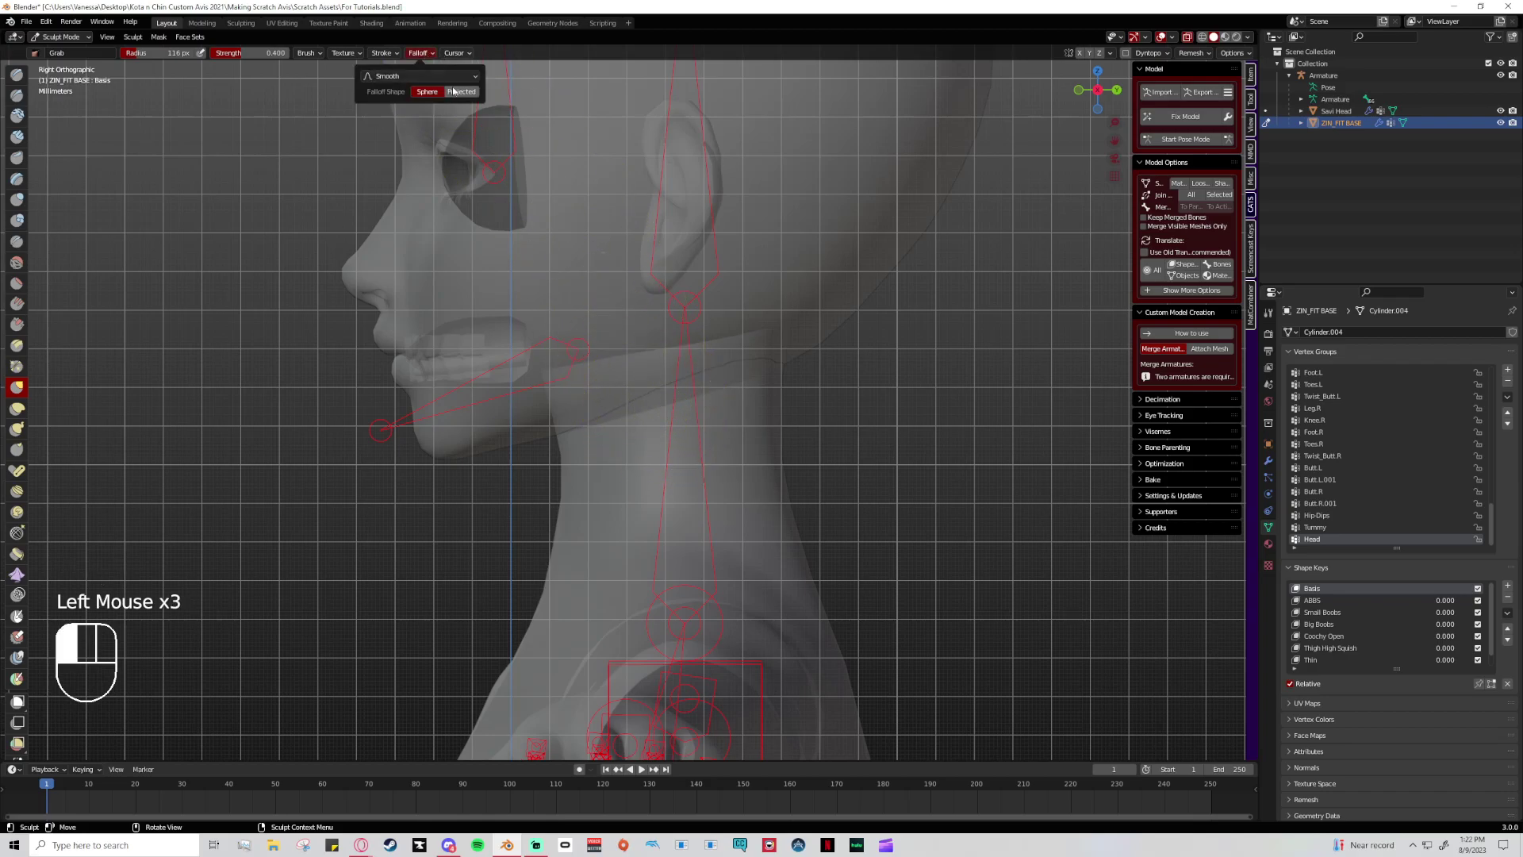
# - Pull the neck's open upper rim upward inside the head with Grab strokes, from behind the jaw to the nape
pyautogui.click(571, 389)
pyautogui.click(547, 353)
pyautogui.click(622, 350)
pyautogui.click(639, 345)
pyautogui.click(649, 341)
pyautogui.click(657, 338)
pyautogui.click(666, 332)
pyautogui.click(679, 324)
pyautogui.click(702, 312)
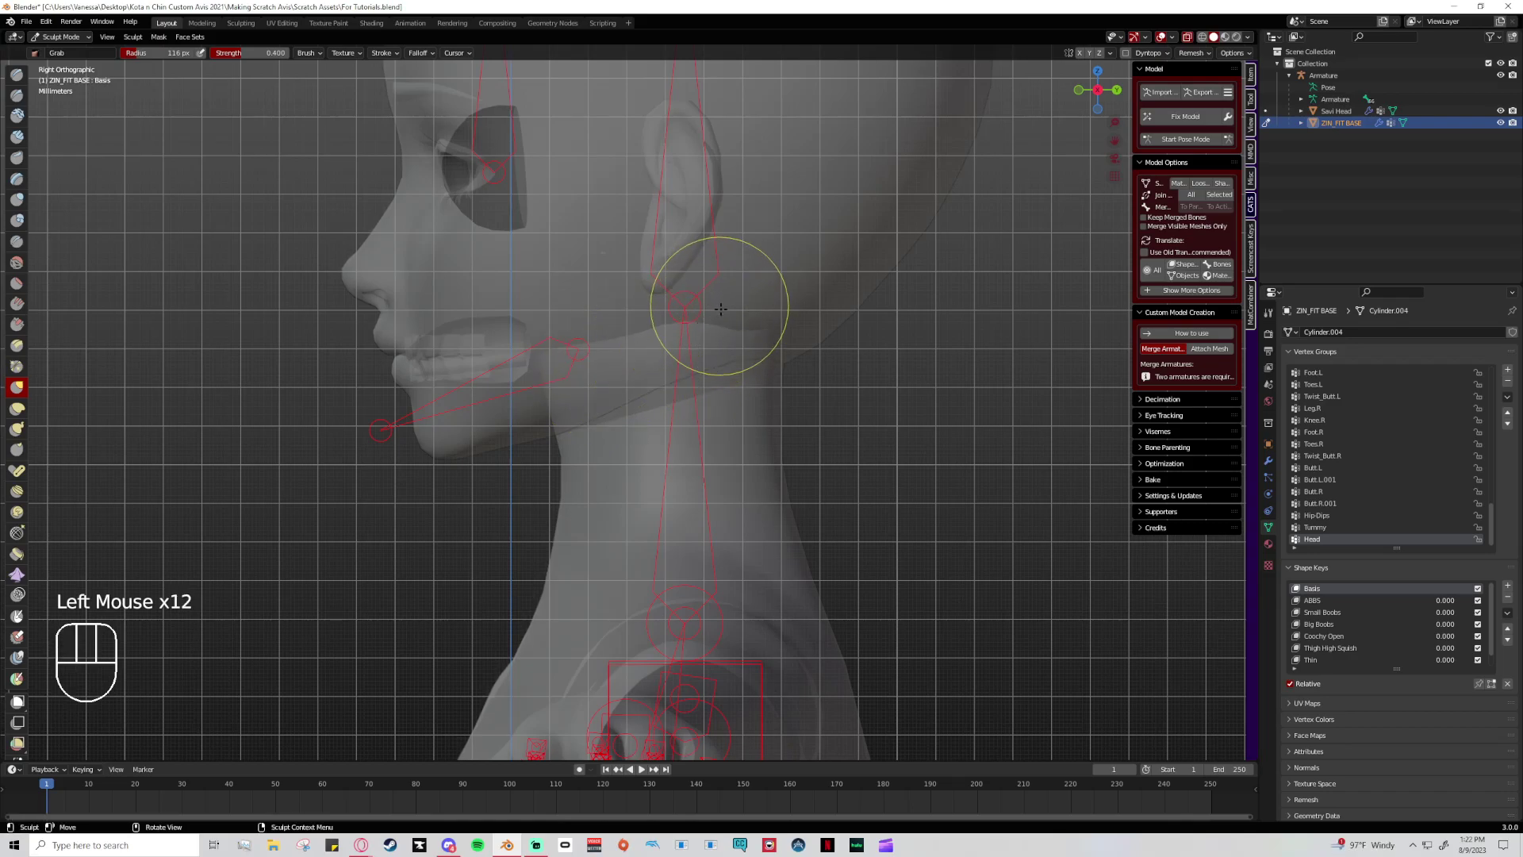
pyautogui.click(728, 307)
pyautogui.click(745, 306)
pyautogui.click(789, 295)
pyautogui.click(797, 282)
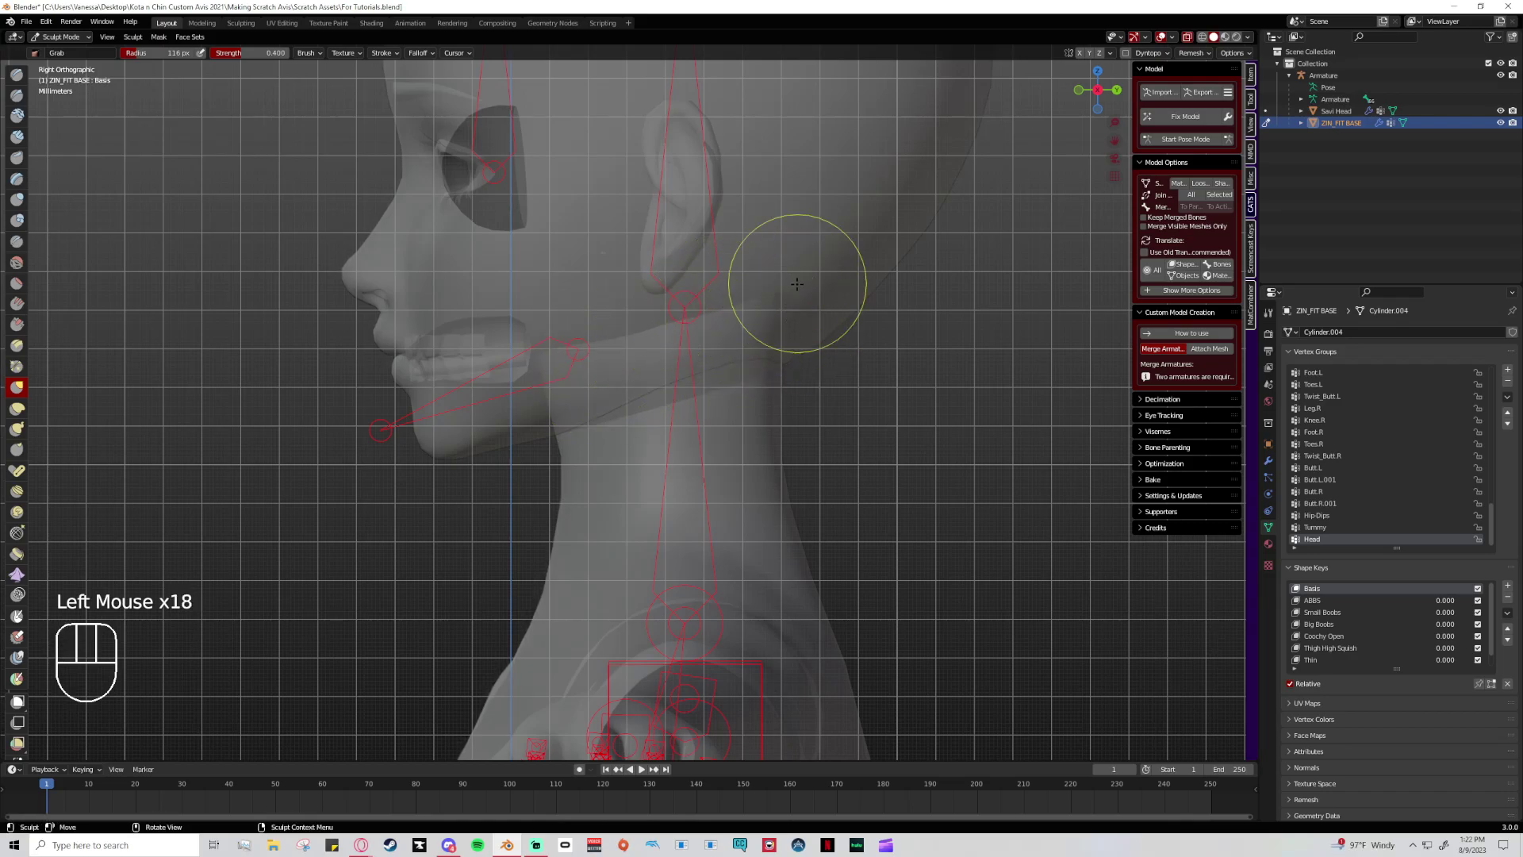
pyautogui.click(698, 305)
pyautogui.click(670, 311)
pyautogui.click(650, 319)
pyautogui.click(626, 327)
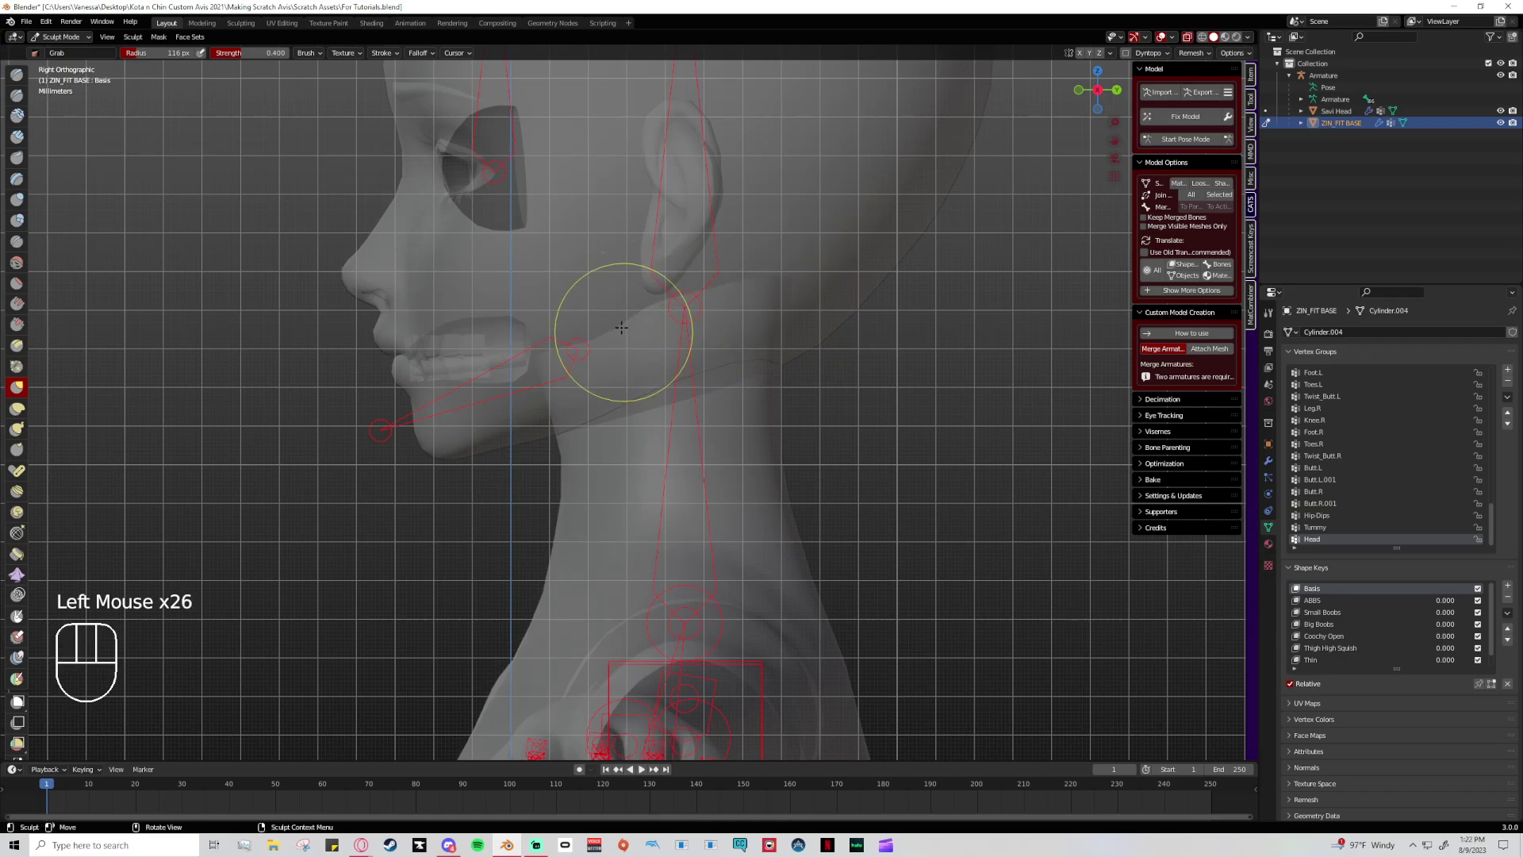
pyautogui.click(615, 329)
pyautogui.click(600, 328)
pyautogui.click(585, 327)
pyautogui.click(548, 333)
pyautogui.click(555, 323)
pyautogui.click(611, 312)
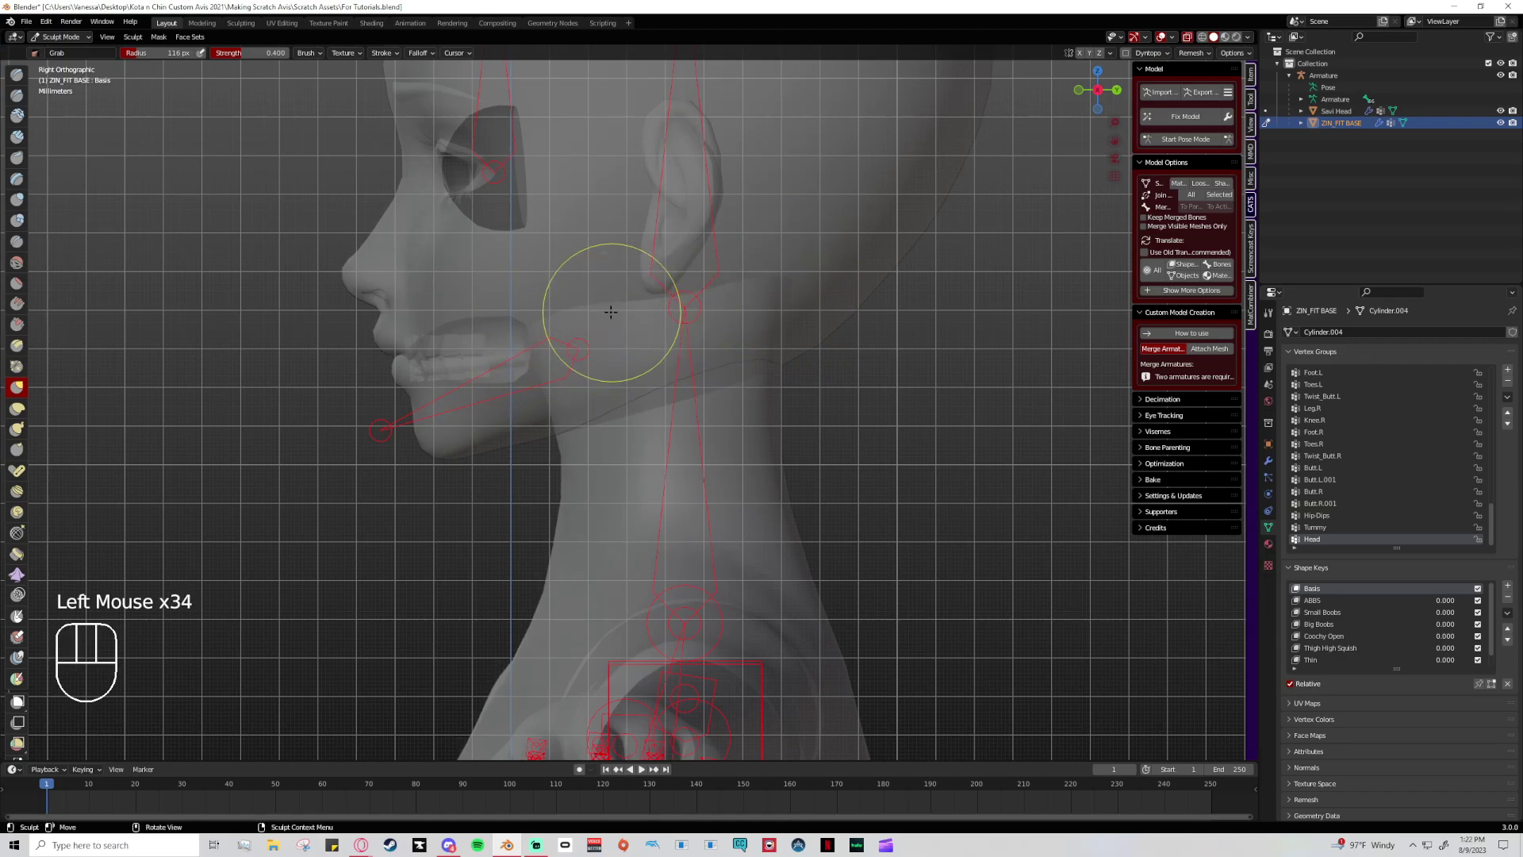
pyautogui.click(559, 357)
pyautogui.click(554, 406)
pyautogui.click(593, 314)
pyautogui.click(615, 318)
pyautogui.click(633, 289)
pyautogui.click(746, 280)
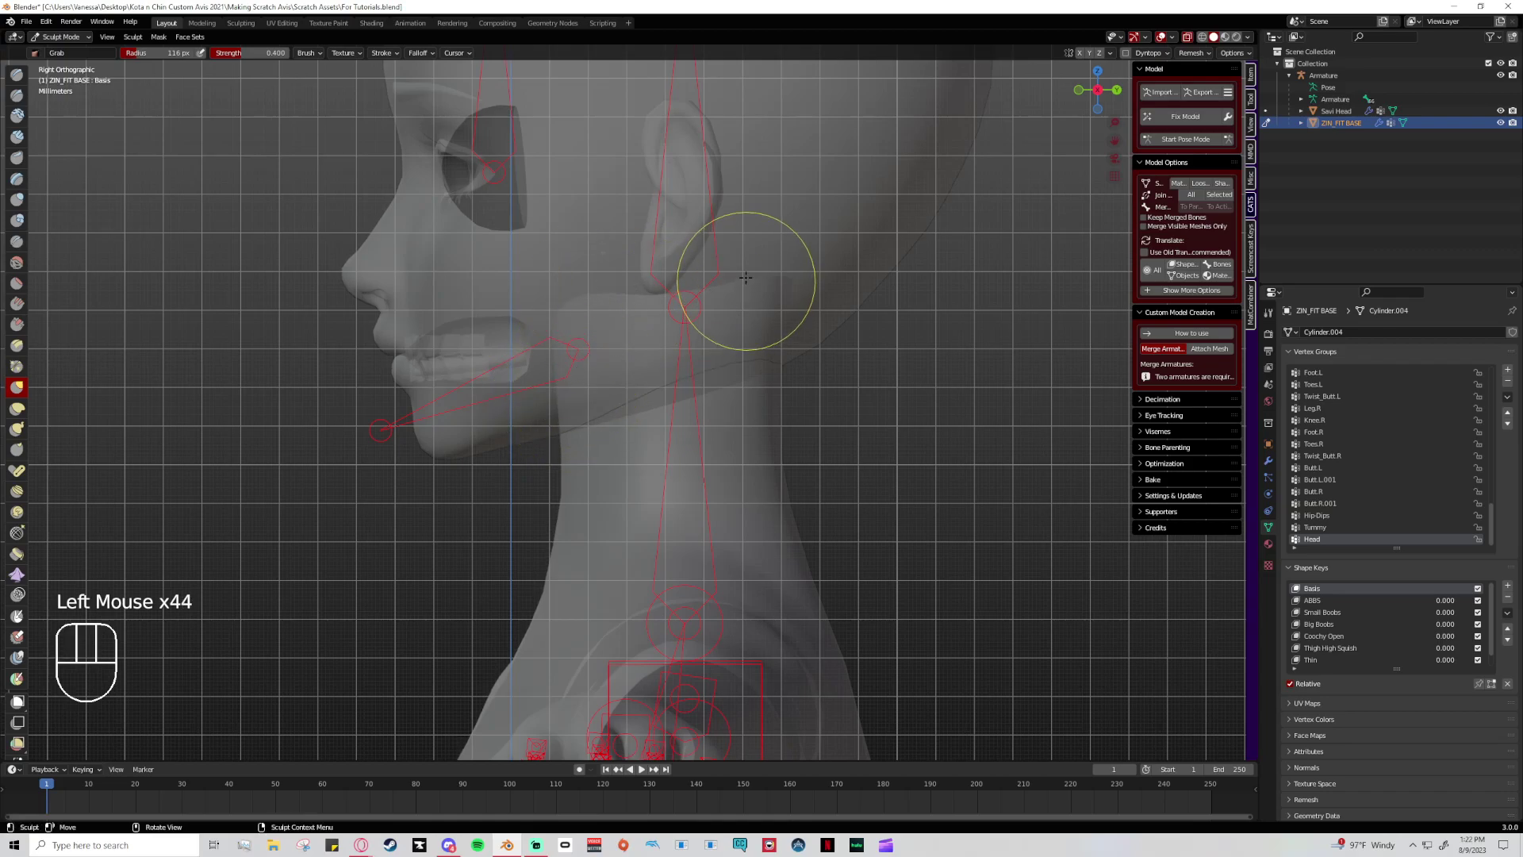
# - Return to Object Mode, select the armature together with the body mesh, and switch the mesh to Weight Paint mode
pyautogui.click(61, 36)
pyautogui.click(69, 49)
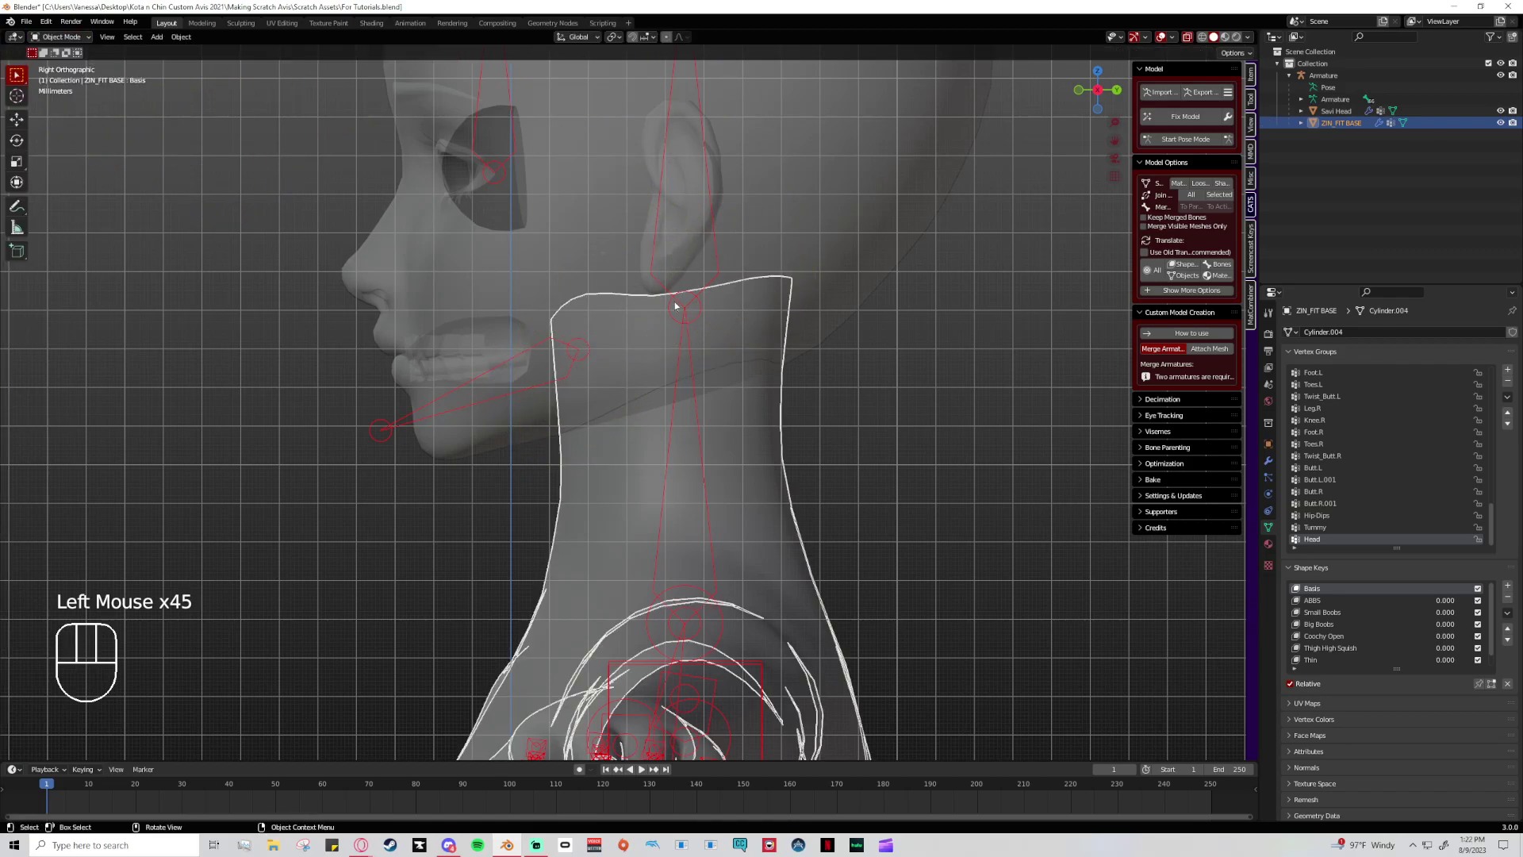
pyautogui.keyDown('shift'); pyautogui.click(739, 410); pyautogui.keyUp('shift')
pyautogui.keyDown('shift'); pyautogui.click(739, 410); pyautogui.keyUp('shift')
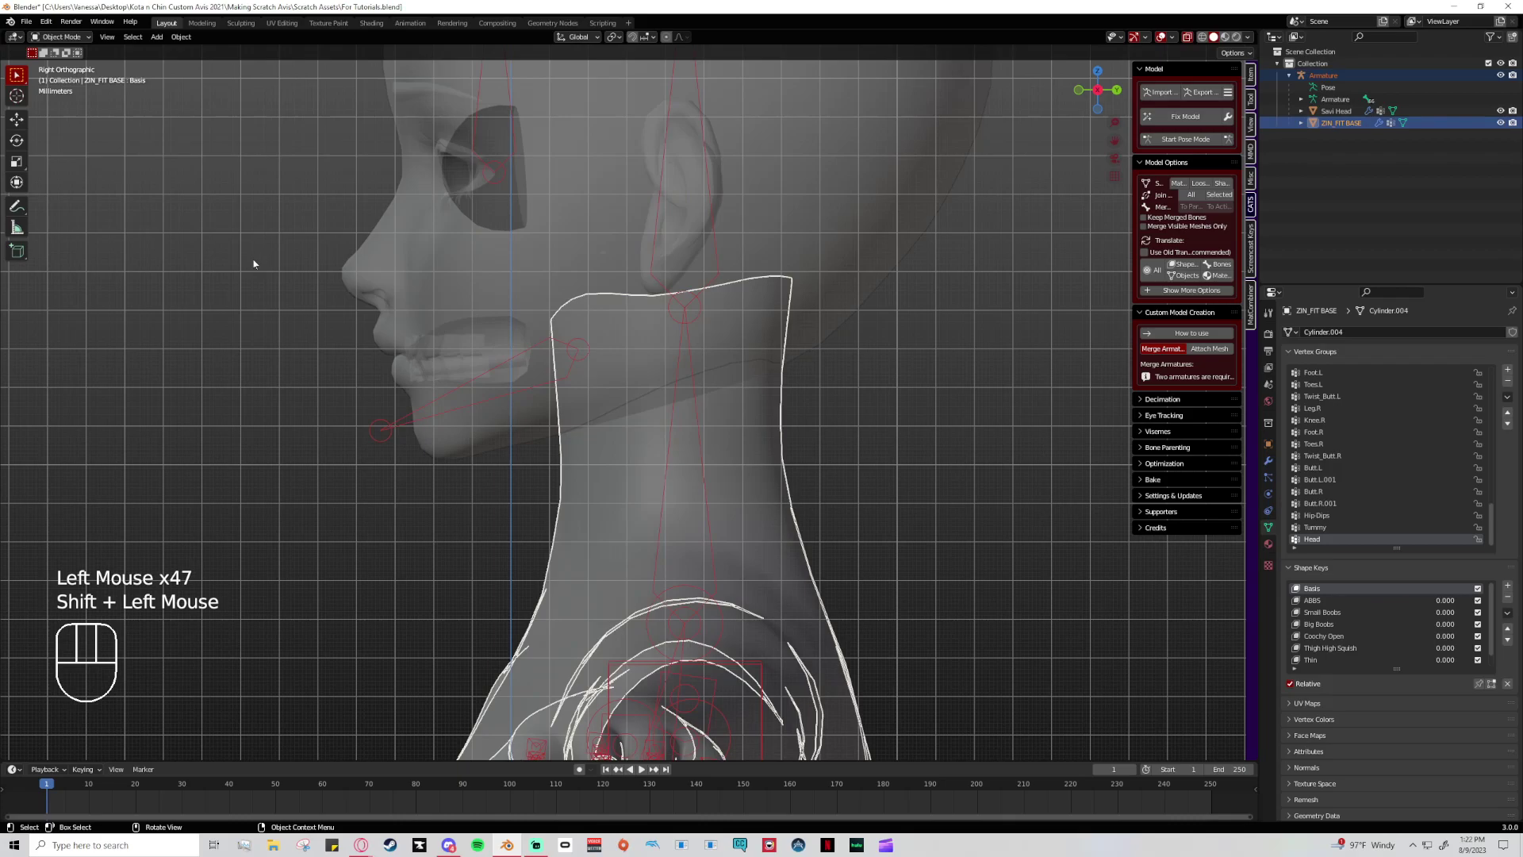
pyautogui.click(66, 38)
pyautogui.click(62, 106)
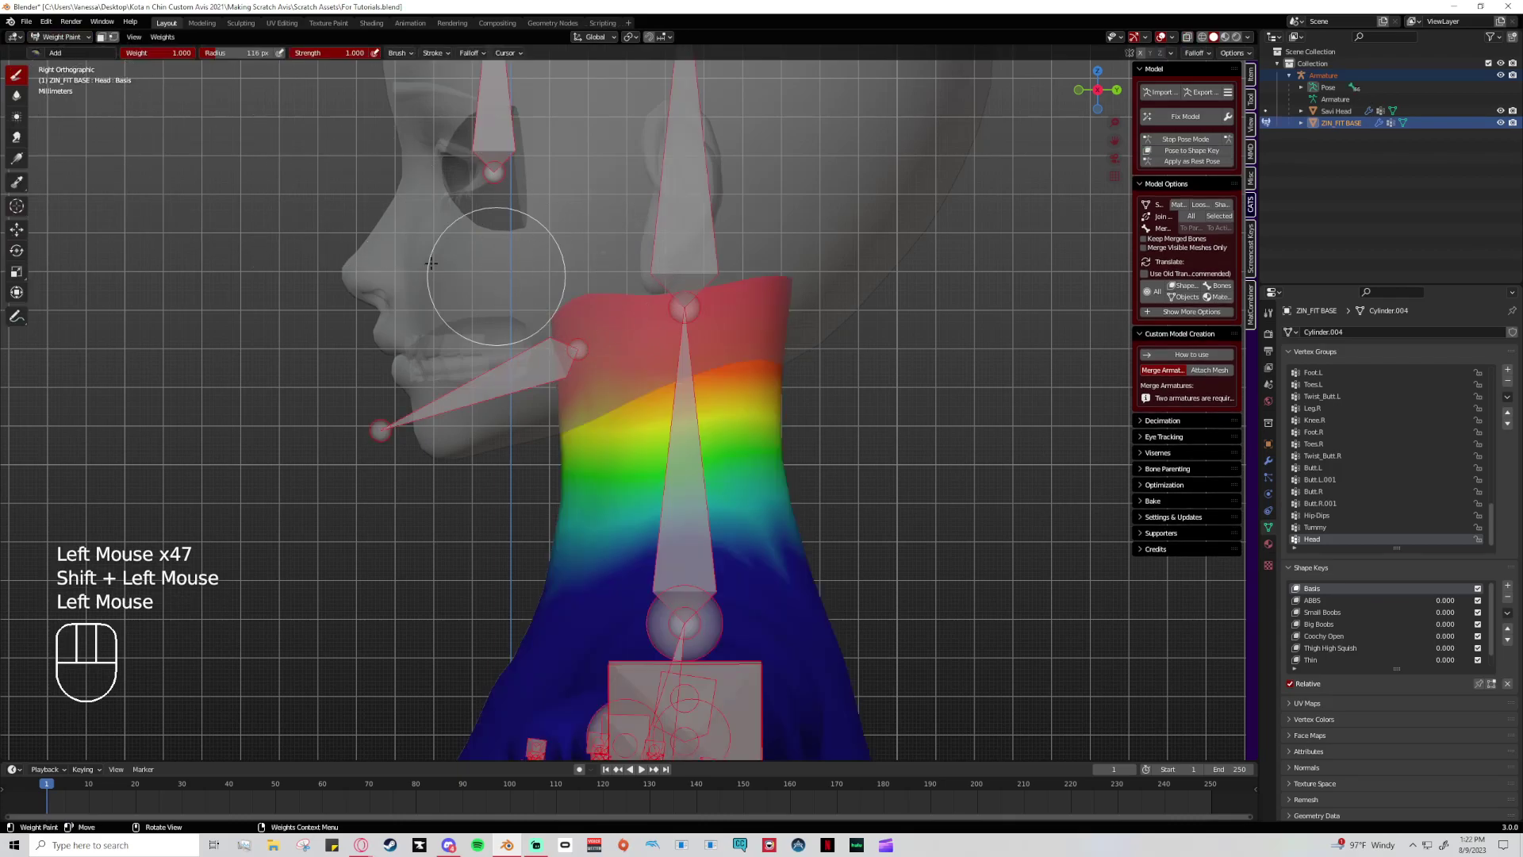
# - Even out the Head weights across the upper neck with the Average brush and smooth them with the Blur brush
pyautogui.moveTo(578, 407)
pyautogui.mouseDown()
pyautogui.moveTo(663, 390)
pyautogui.moveTo(840, 363)
pyautogui.mouseUp()
pyautogui.click(15, 117)
pyautogui.moveTo(579, 433); pyautogui.dragTo(682, 412)
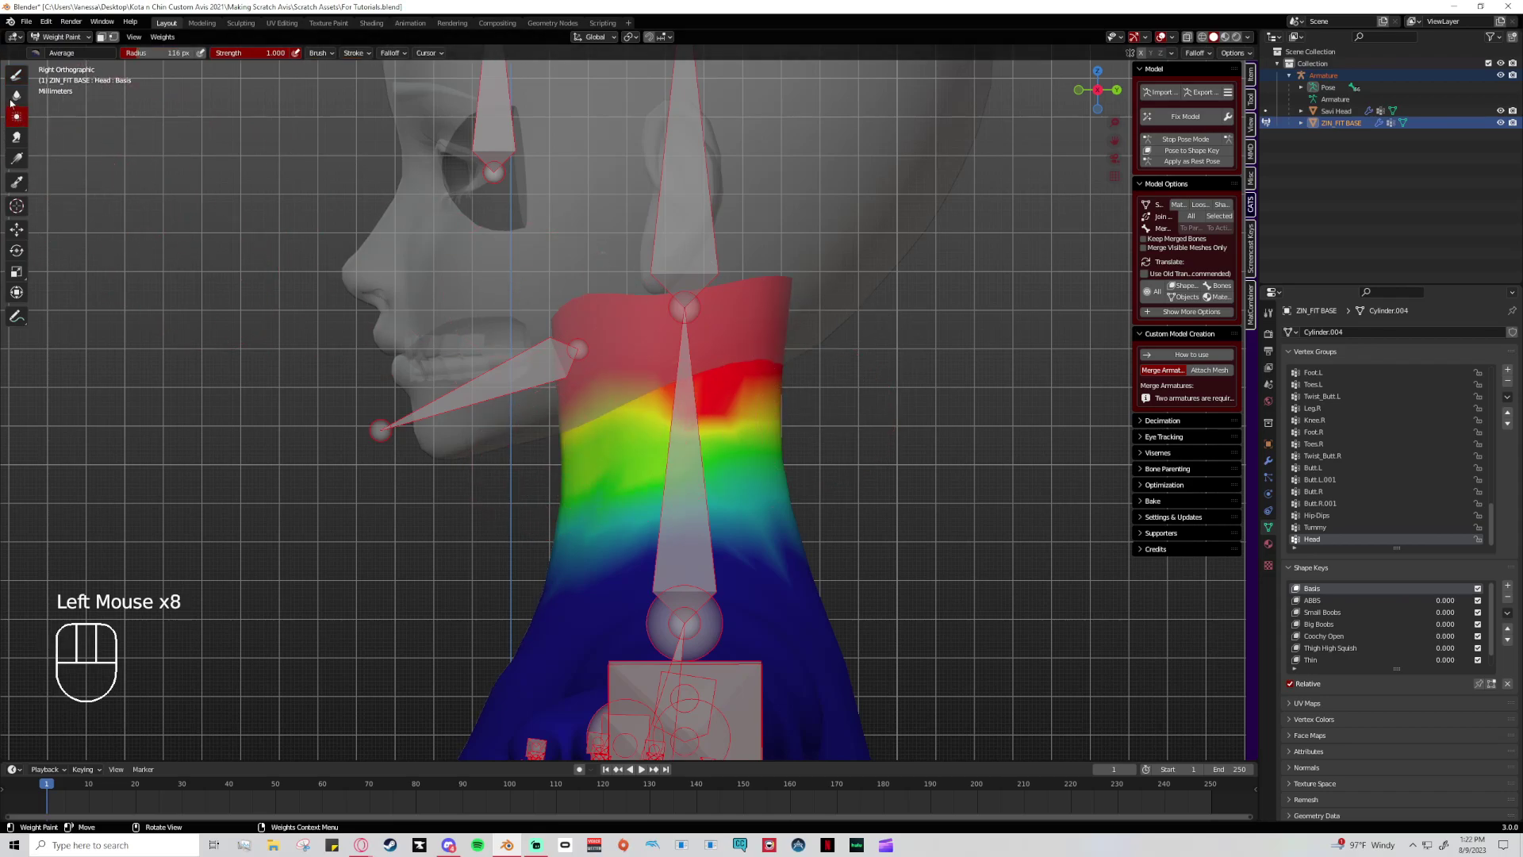
pyautogui.moveTo(561, 382)
pyautogui.mouseDown()
pyautogui.moveTo(690, 434)
pyautogui.moveTo(640, 415)
pyautogui.moveTo(711, 399)
pyautogui.moveTo(644, 463)
pyautogui.moveTo(566, 494)
pyautogui.moveTo(563, 514)
pyautogui.moveTo(760, 406)
pyautogui.mouseUp()
pyautogui.click(943, 287)
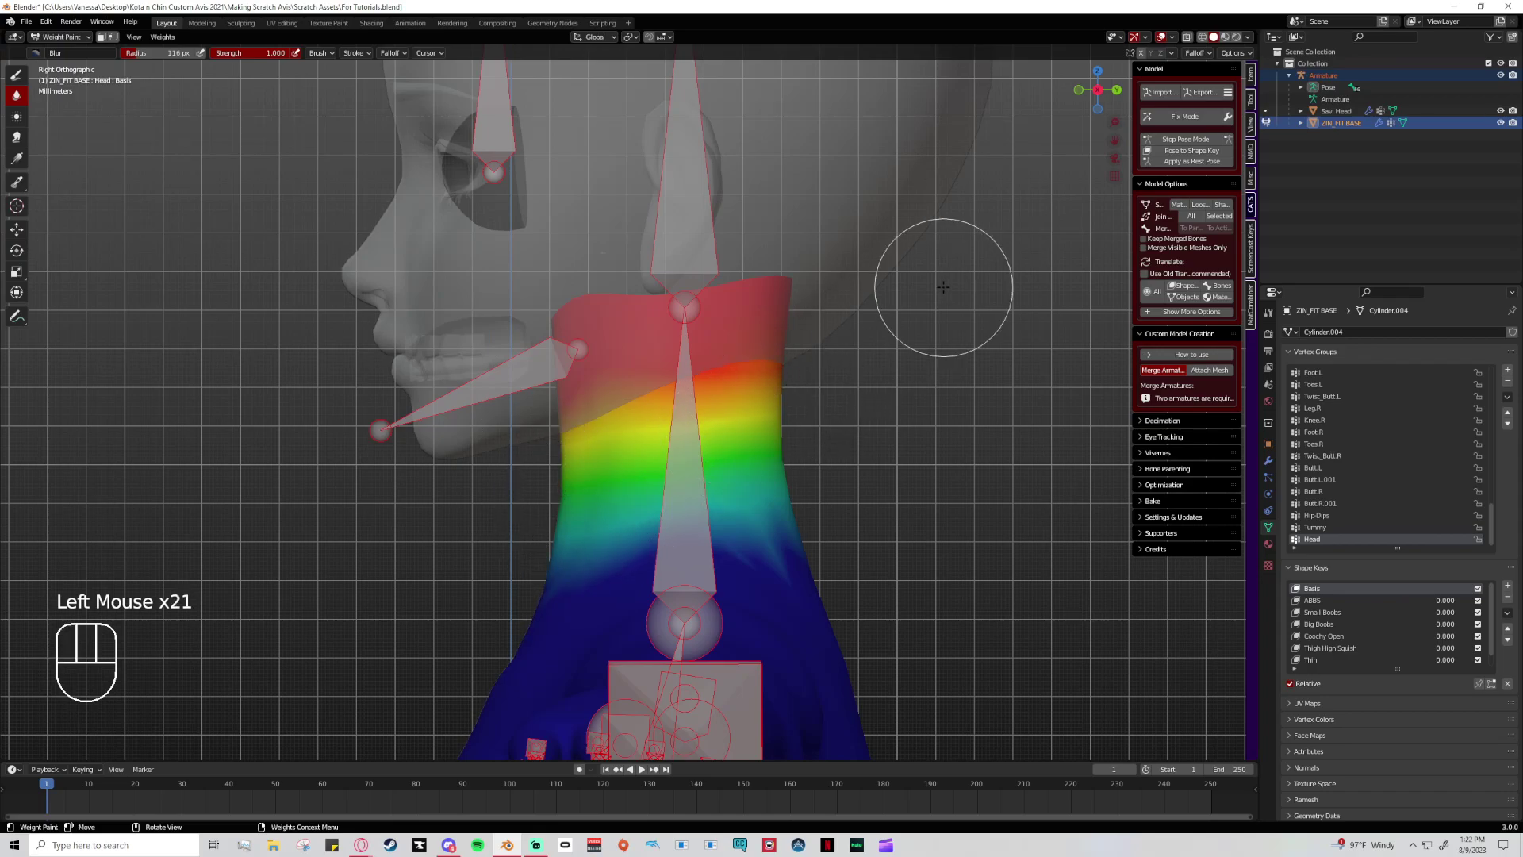
pyautogui.click(527, 541)
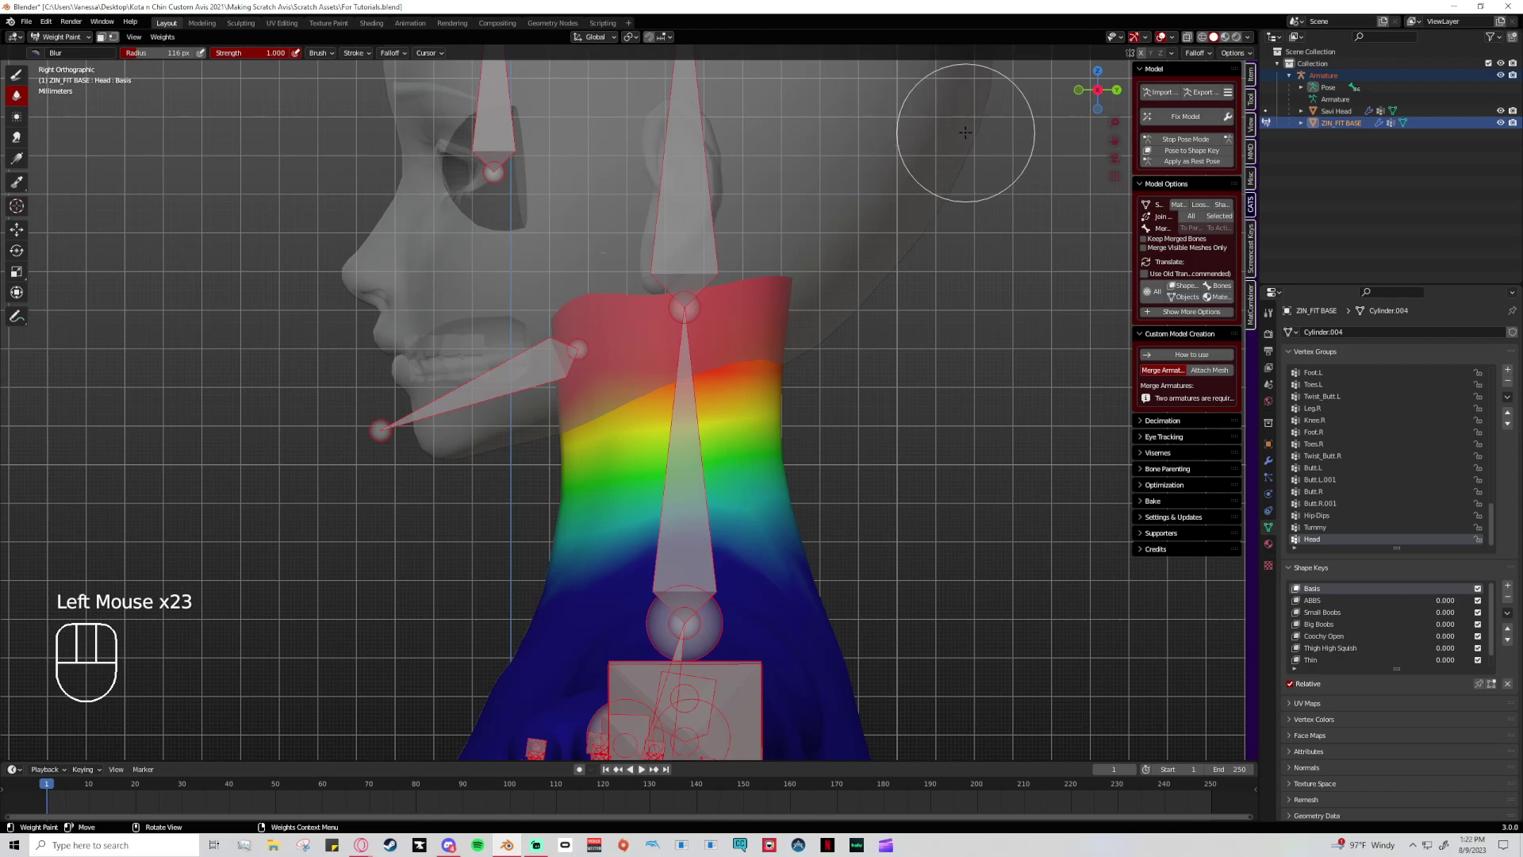
# - Rotate the Head bone to test how the neck deforms, and undo the rotation
pyautogui.keyDown('shift'); pyautogui.click(696, 241); pyautogui.keyUp('shift')
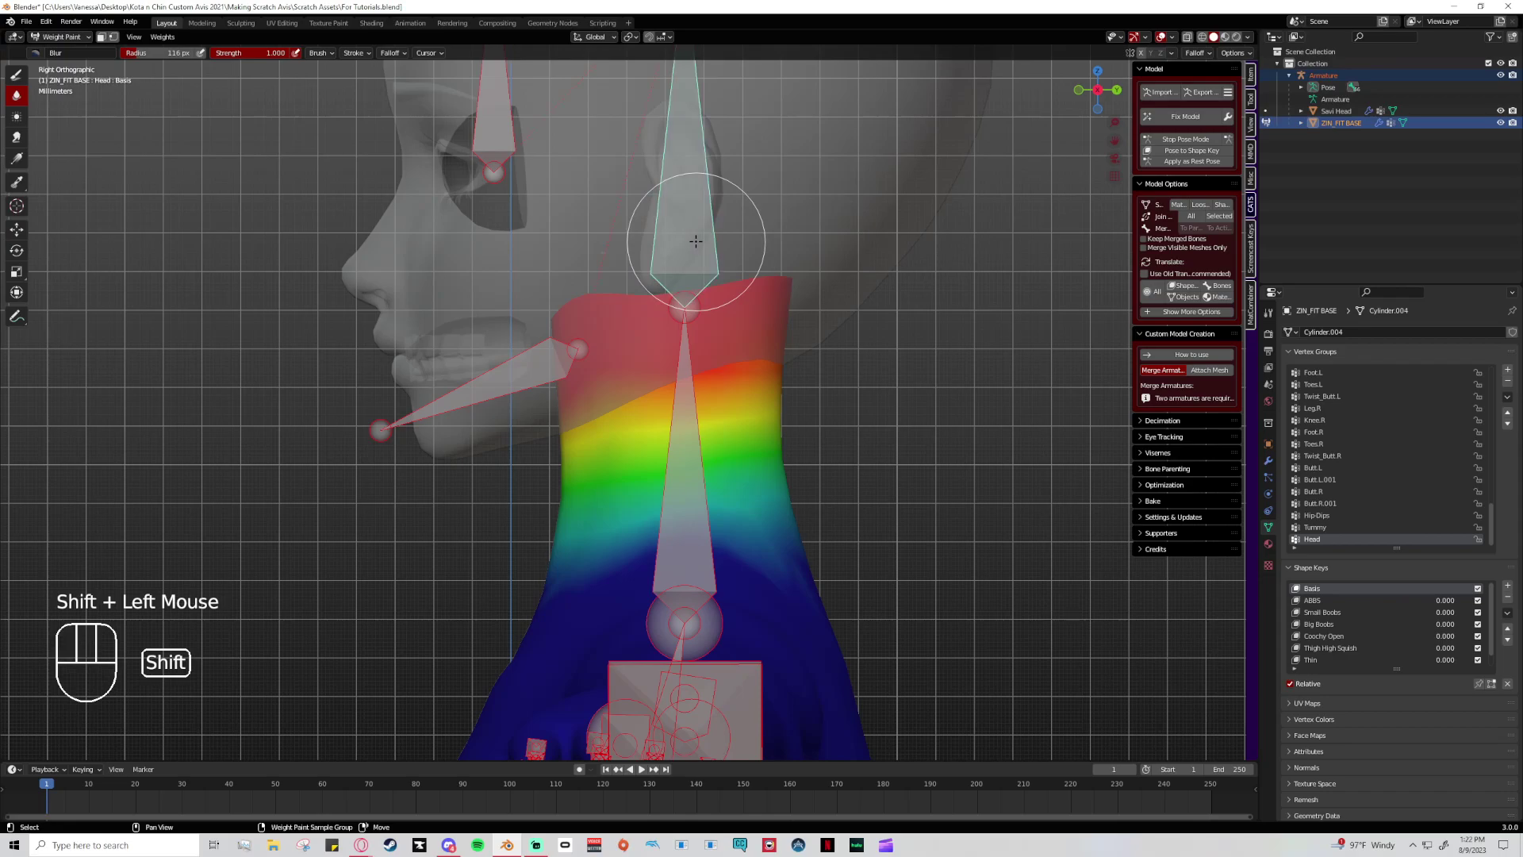
pyautogui.press('shift')
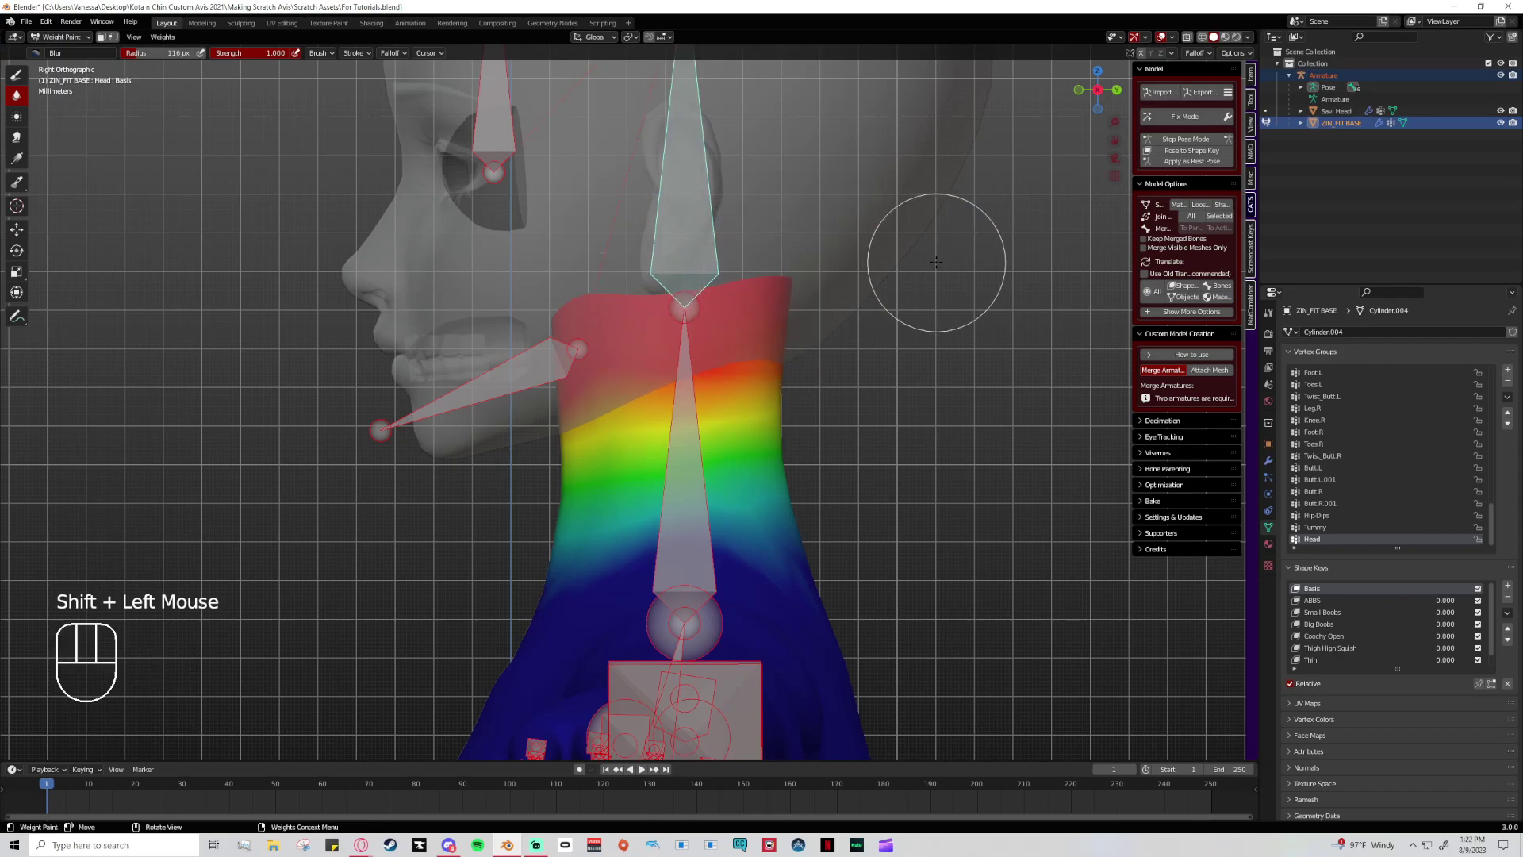
pyautogui.press('r')
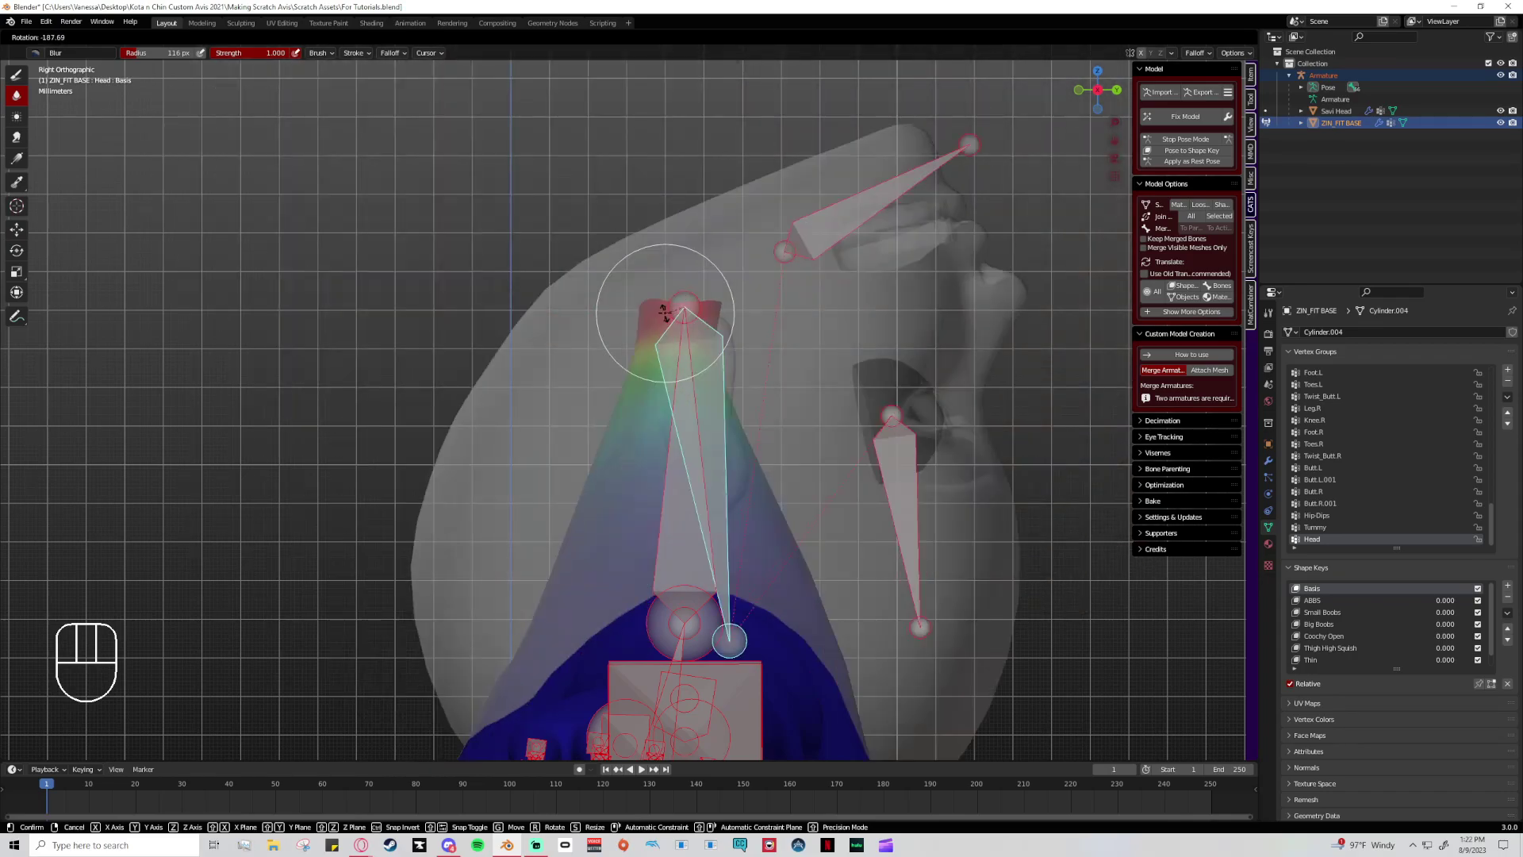
pyautogui.click(782, 289)
pyautogui.hotkey('ctrl', 'z')
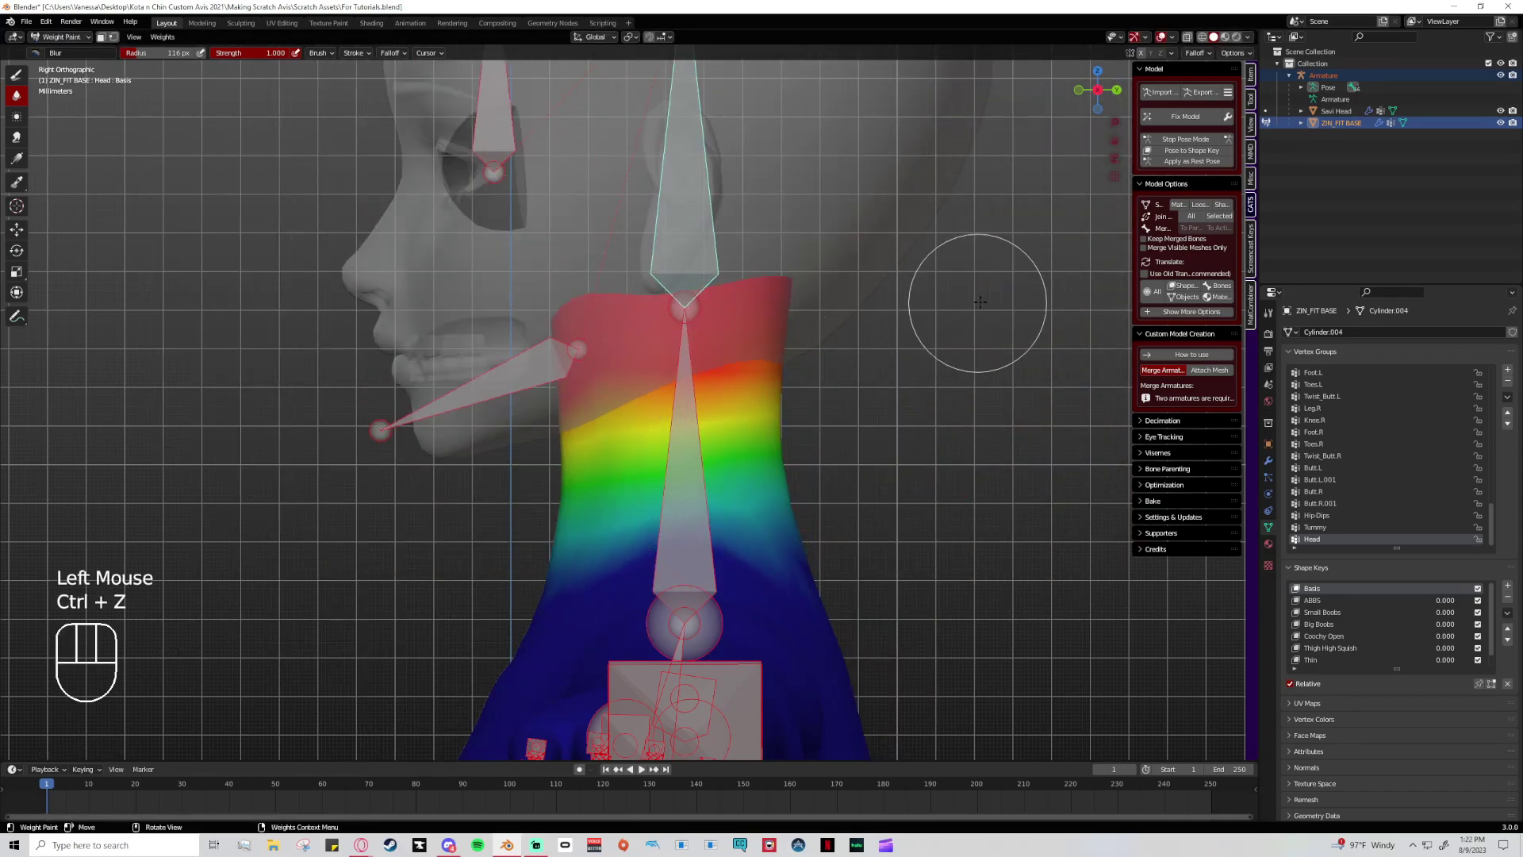
# - Stop pose mode and switch the viewport to Material Preview shading
pyautogui.click(1164, 140)
pyautogui.click(1225, 37)
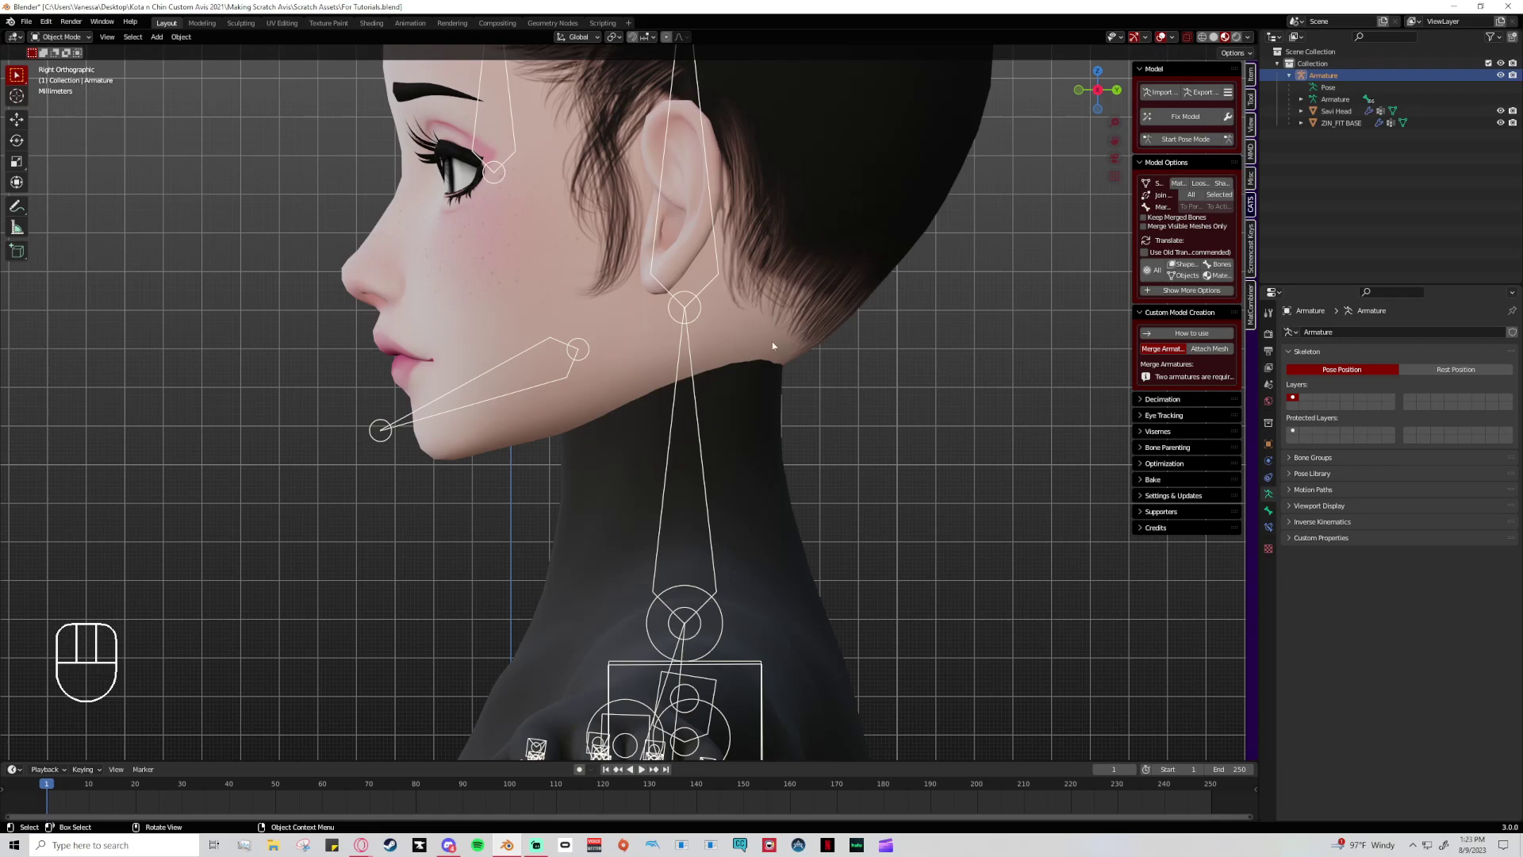
# - Mark up the join between head and neck with the Annotate tool, and undo the strokes
pyautogui.click(17, 206)
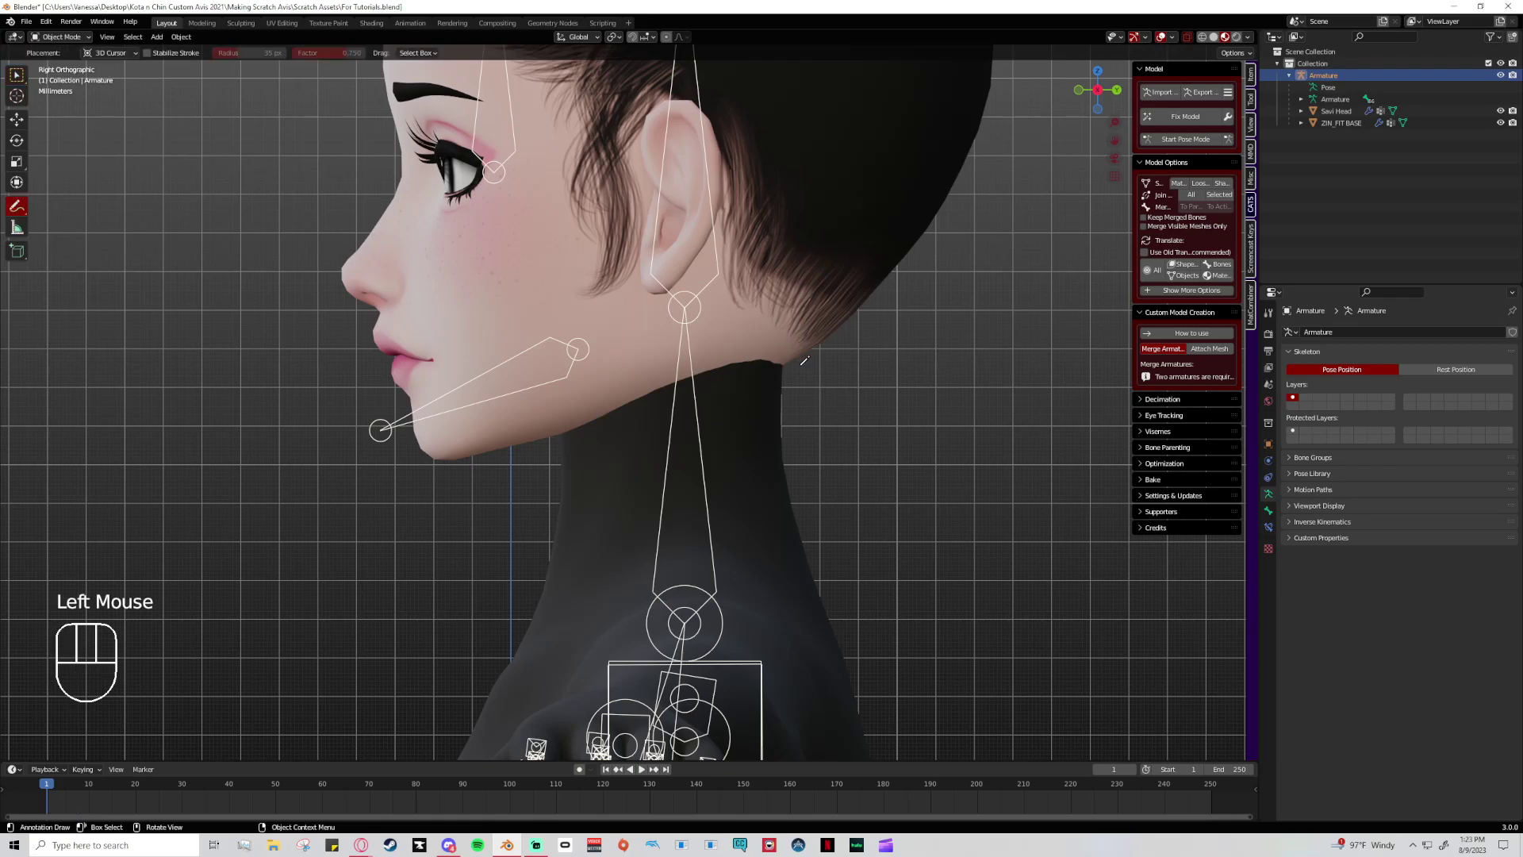
pyautogui.moveTo(770, 381)
pyautogui.mouseDown()
pyautogui.moveTo(819, 210)
pyautogui.moveTo(664, 340)
pyautogui.moveTo(555, 376)
pyautogui.moveTo(542, 419)
pyautogui.moveTo(564, 448)
pyautogui.mouseUp()
pyautogui.hotkey('ctrl', 'z')
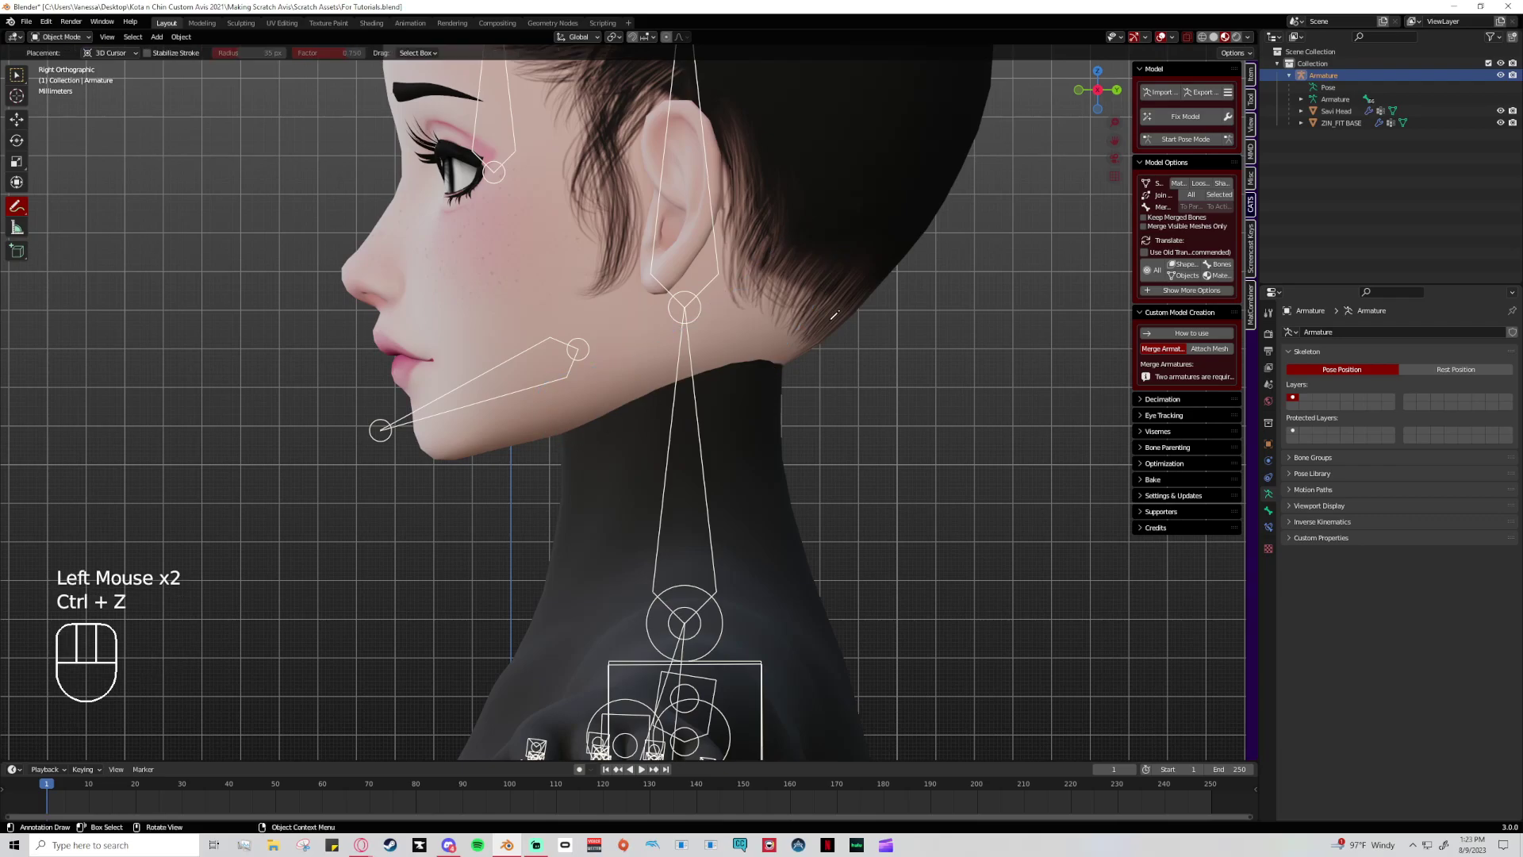
pyautogui.moveTo(939, 205)
pyautogui.mouseDown()
pyautogui.moveTo(766, 417)
pyautogui.moveTo(576, 495)
pyautogui.moveTo(615, 380)
pyautogui.moveTo(515, 395)
pyautogui.moveTo(464, 367)
pyautogui.mouseUp()
pyautogui.moveTo(569, 493)
pyautogui.mouseDown()
pyautogui.moveTo(687, 458)
pyautogui.moveTo(661, 455)
pyautogui.moveTo(733, 456)
pyautogui.mouseUp()
pyautogui.hotkey('ctrl', 'z')
pyautogui.hotkey('ctrl', 'z')
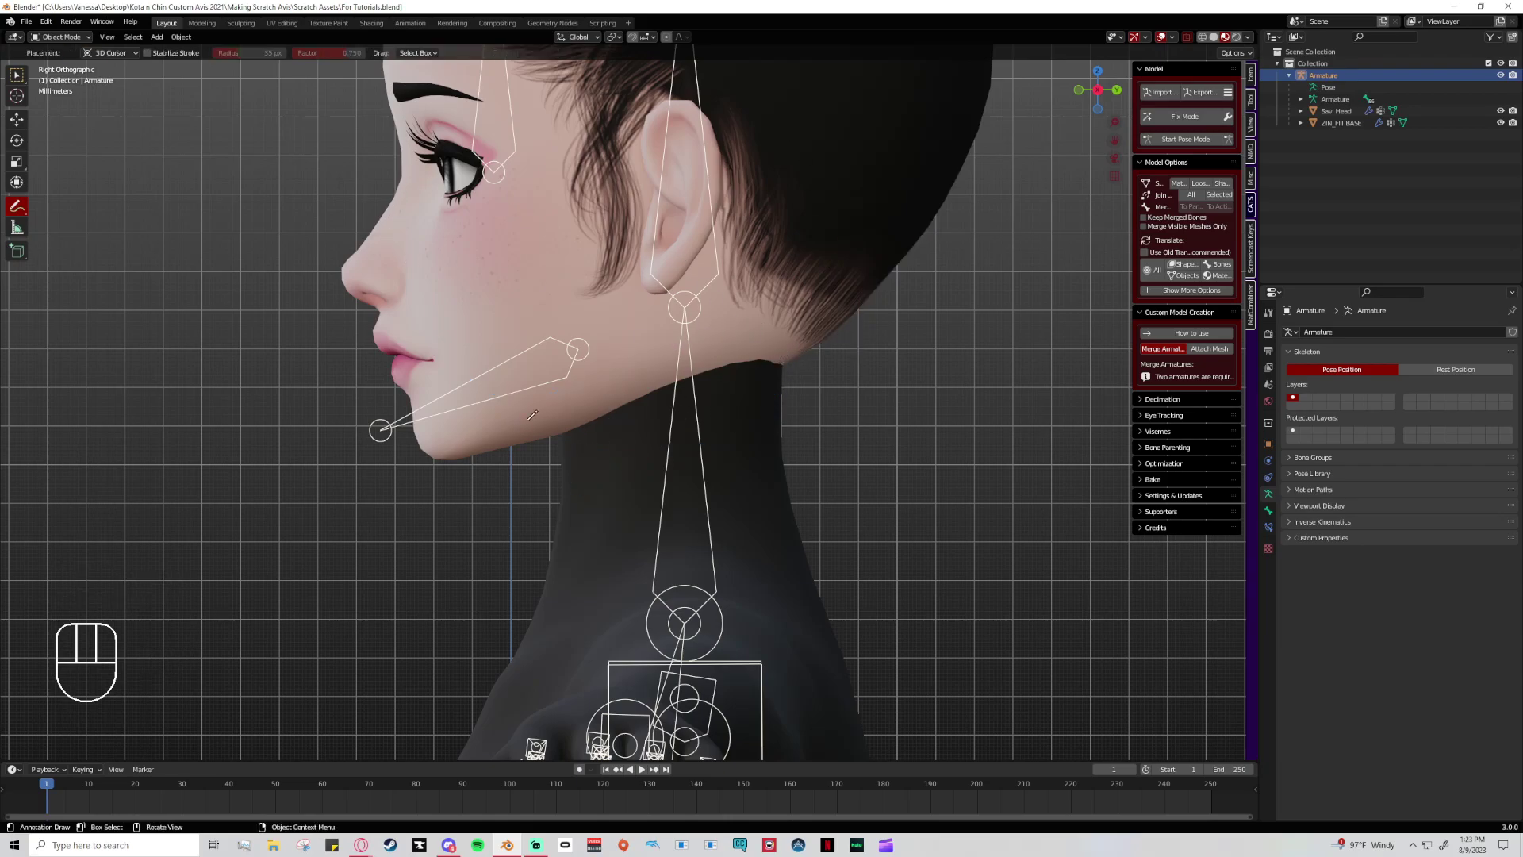
# - Annotate a curve along the jawline from under the jaw to the nape, and undo it
pyautogui.moveTo(557, 428)
pyautogui.mouseDown()
pyautogui.moveTo(645, 366)
pyautogui.moveTo(741, 339)
pyautogui.moveTo(781, 349)
pyautogui.mouseUp()
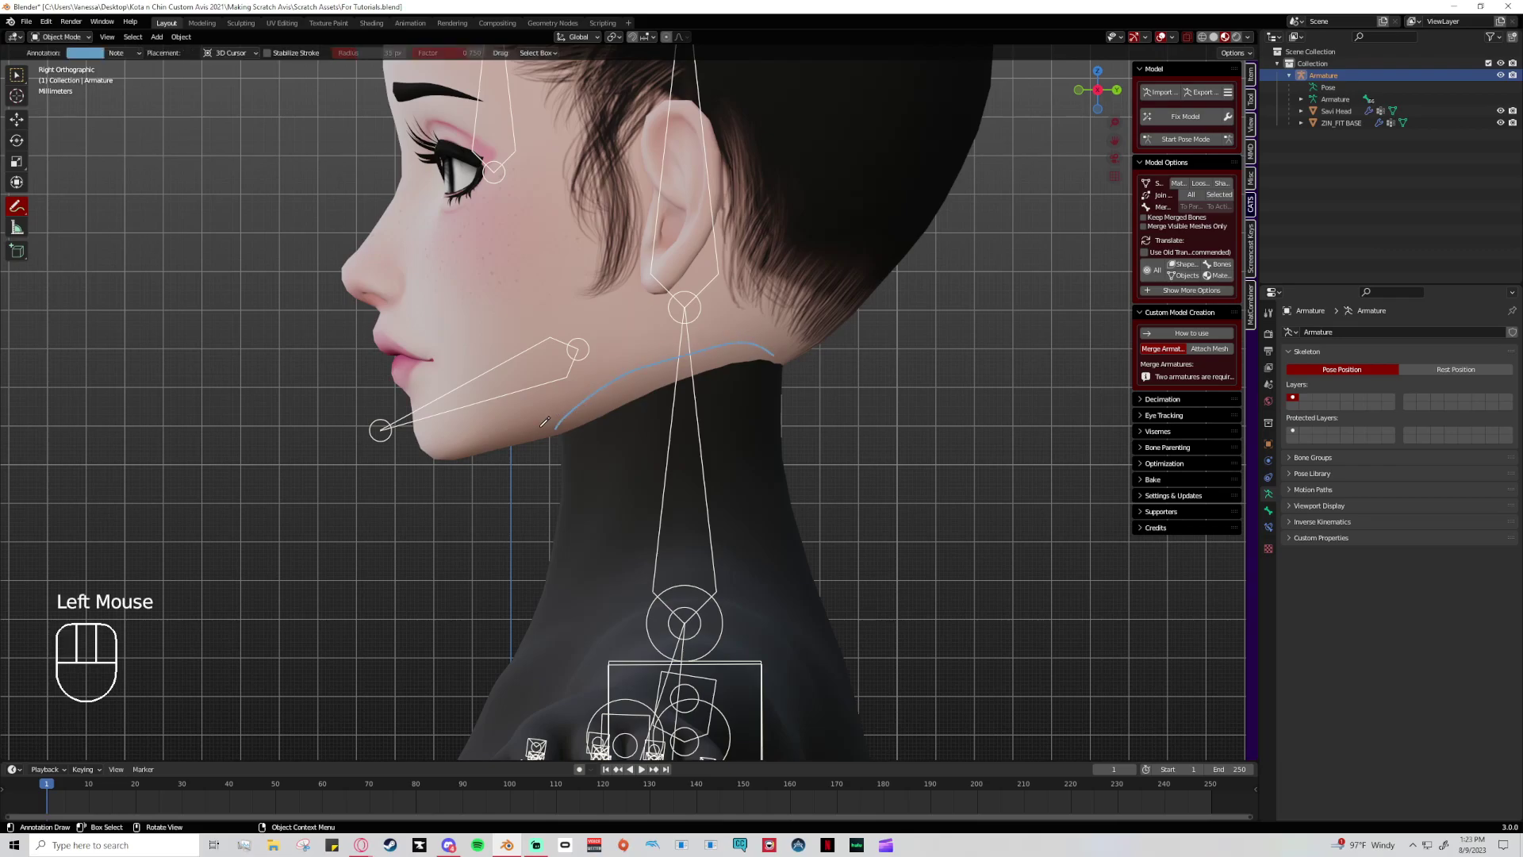
pyautogui.click(665, 390)
pyautogui.hotkey('ctrl', 'z')
pyautogui.hotkey('ctrl', 'z')
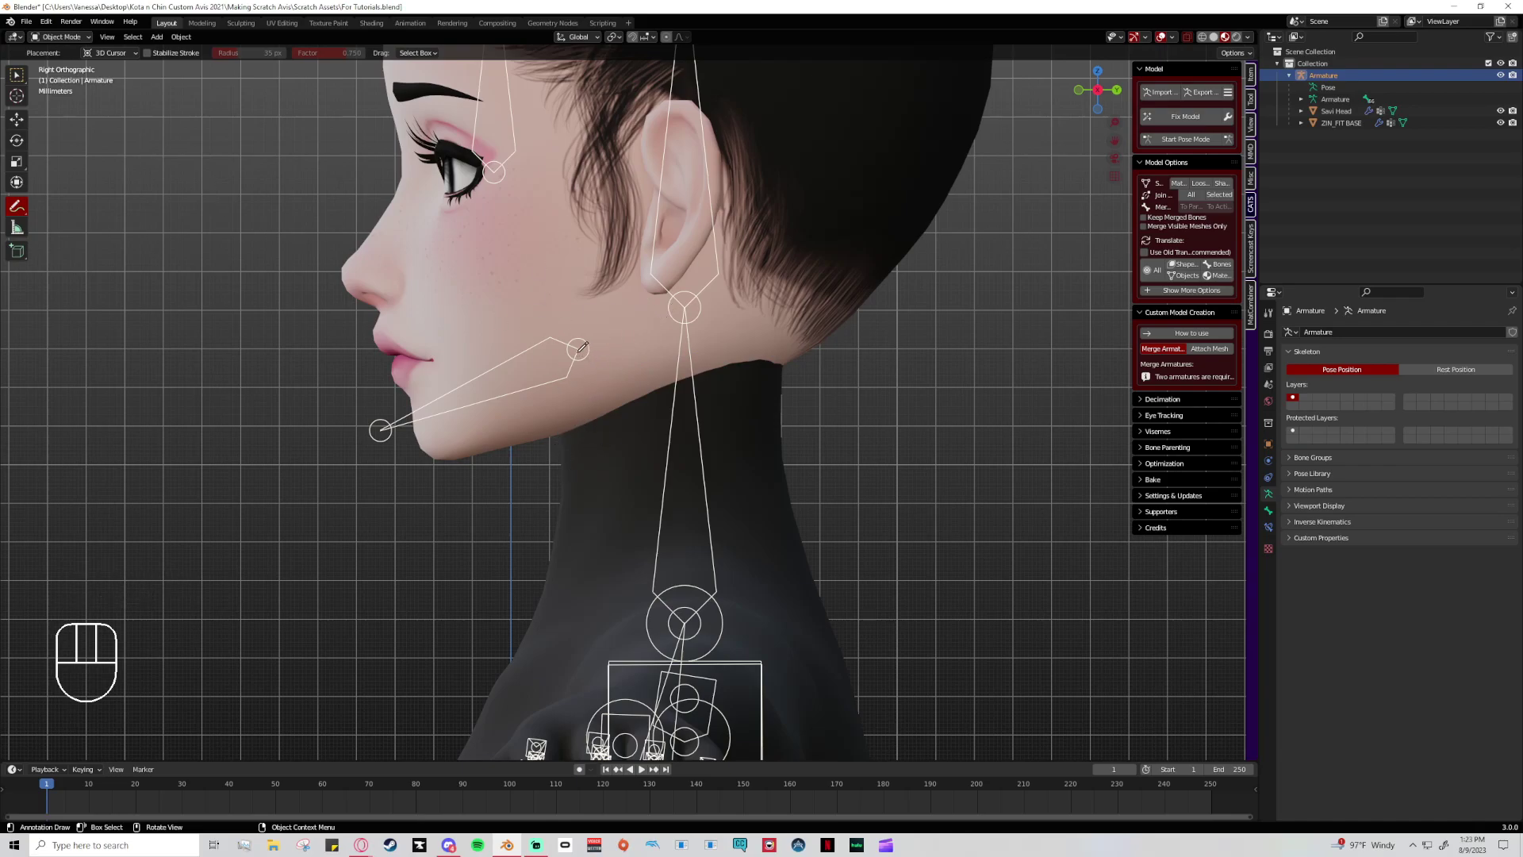
# - Annotate the raised neck rim inside the head and the mouth area in front of it
pyautogui.moveTo(556, 328)
pyautogui.mouseDown()
pyautogui.moveTo(773, 268)
pyautogui.moveTo(789, 349)
pyautogui.mouseUp()
pyautogui.moveTo(545, 292); pyautogui.dragTo(579, 413)
pyautogui.moveTo(554, 323); pyautogui.dragTo(421, 341)
pyautogui.moveTo(406, 408); pyautogui.dragTo(571, 370)
# - Switch the viewport to Solid shading, circle the back of the mouth interior, and undo all the annotations
pyautogui.click(1213, 36)
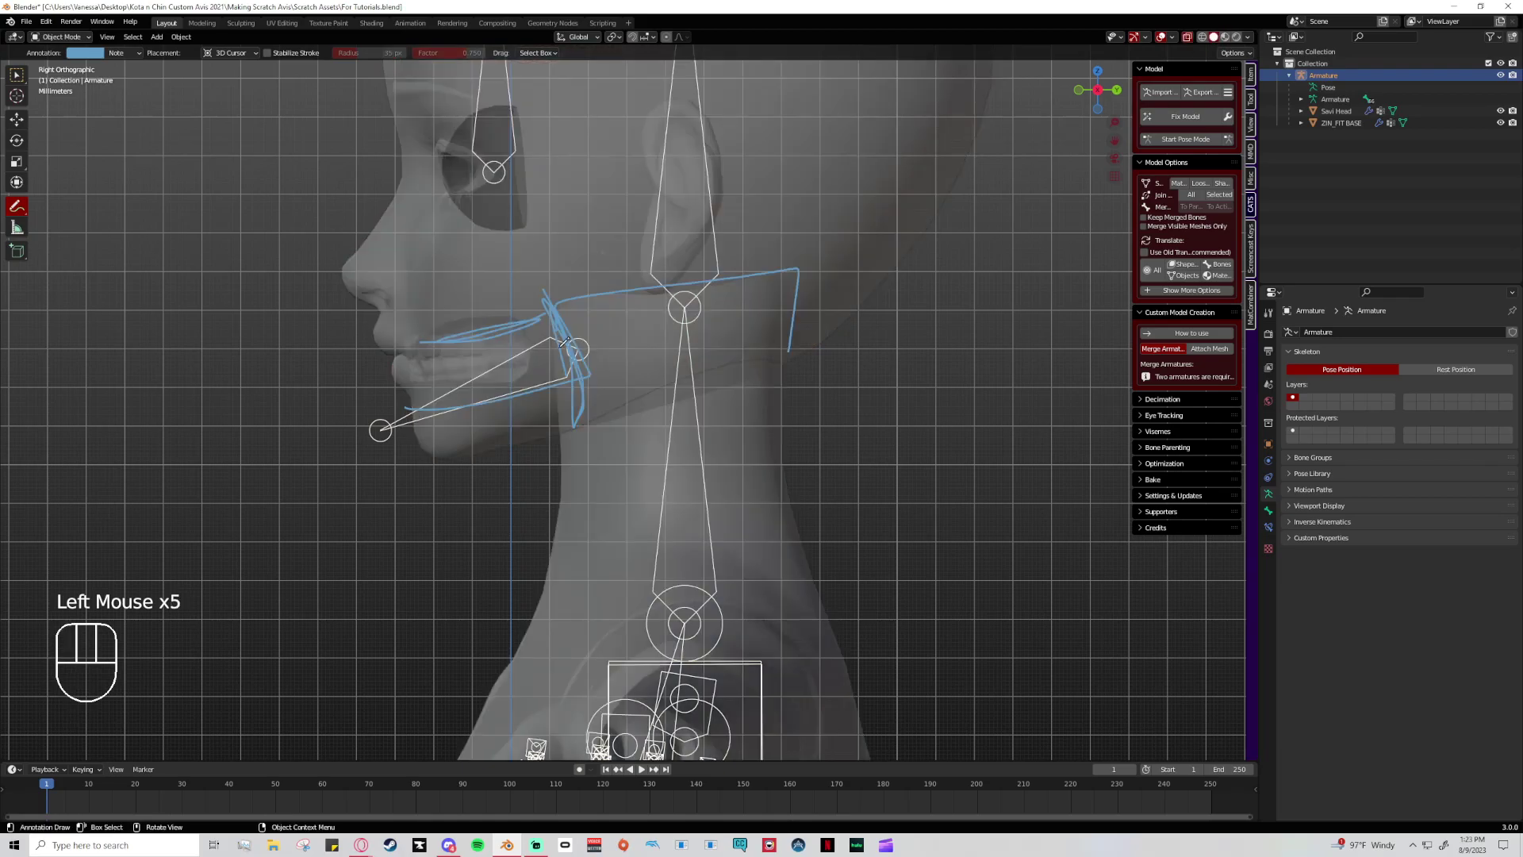
pyautogui.moveTo(529, 317)
pyautogui.mouseDown()
pyautogui.moveTo(519, 363)
pyautogui.moveTo(533, 335)
pyautogui.moveTo(532, 356)
pyautogui.moveTo(444, 383)
pyautogui.moveTo(519, 358)
pyautogui.moveTo(512, 311)
pyautogui.moveTo(489, 321)
pyautogui.moveTo(546, 307)
pyautogui.moveTo(517, 325)
pyautogui.mouseUp()
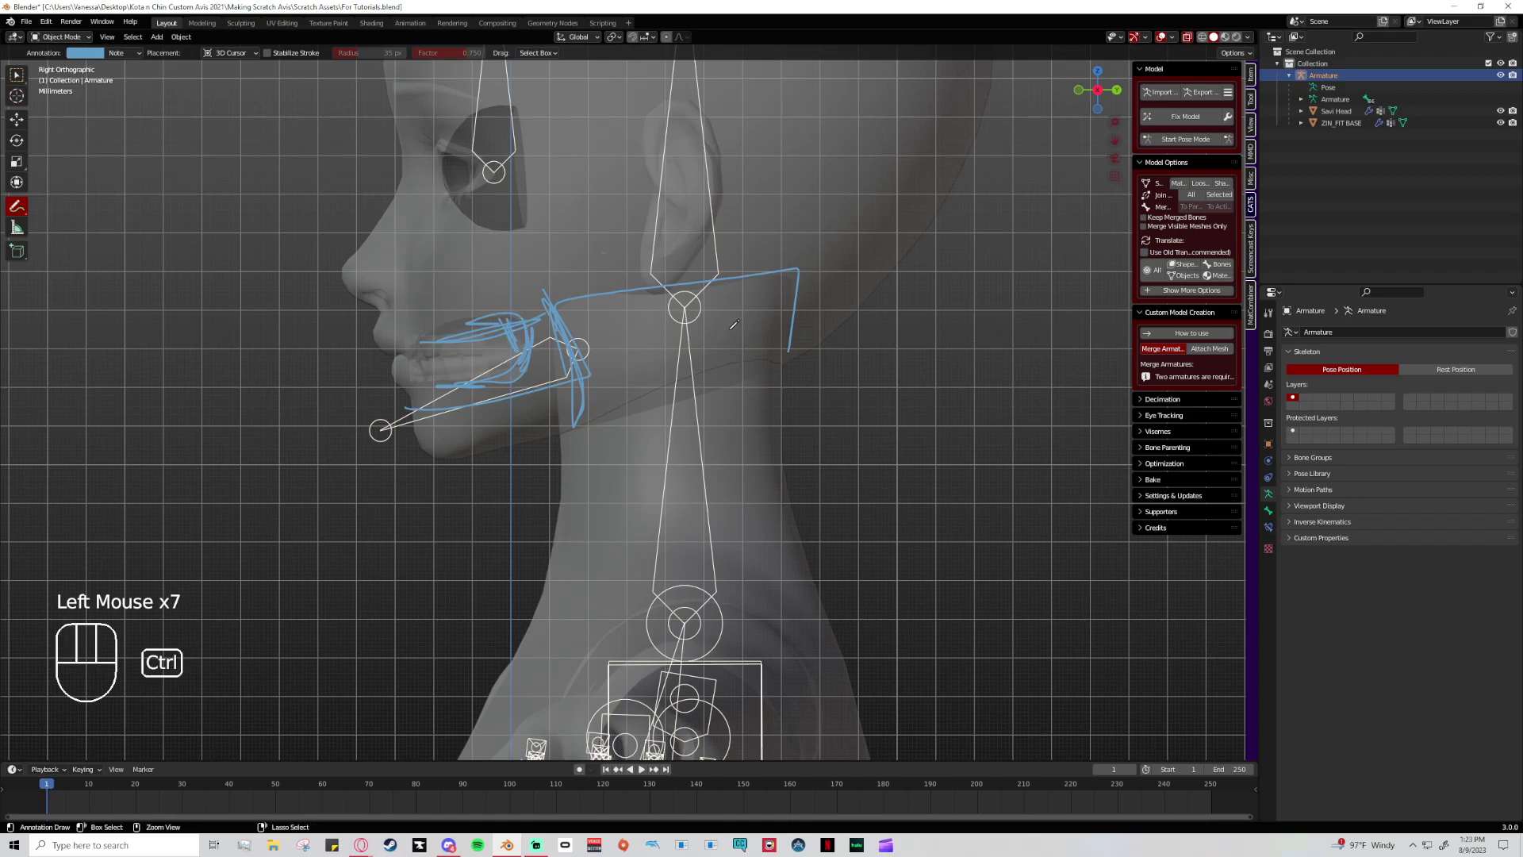
pyautogui.hotkey('ctrl', 'z')
pyautogui.hotkey('ctrl', 'z')
pyautogui.hotkey('ctrl', 'z')
pyautogui.hotkey('ctrl', 'z')
pyautogui.hotkey('ctrl', 'z')
pyautogui.hotkey('ctrl', 'z')
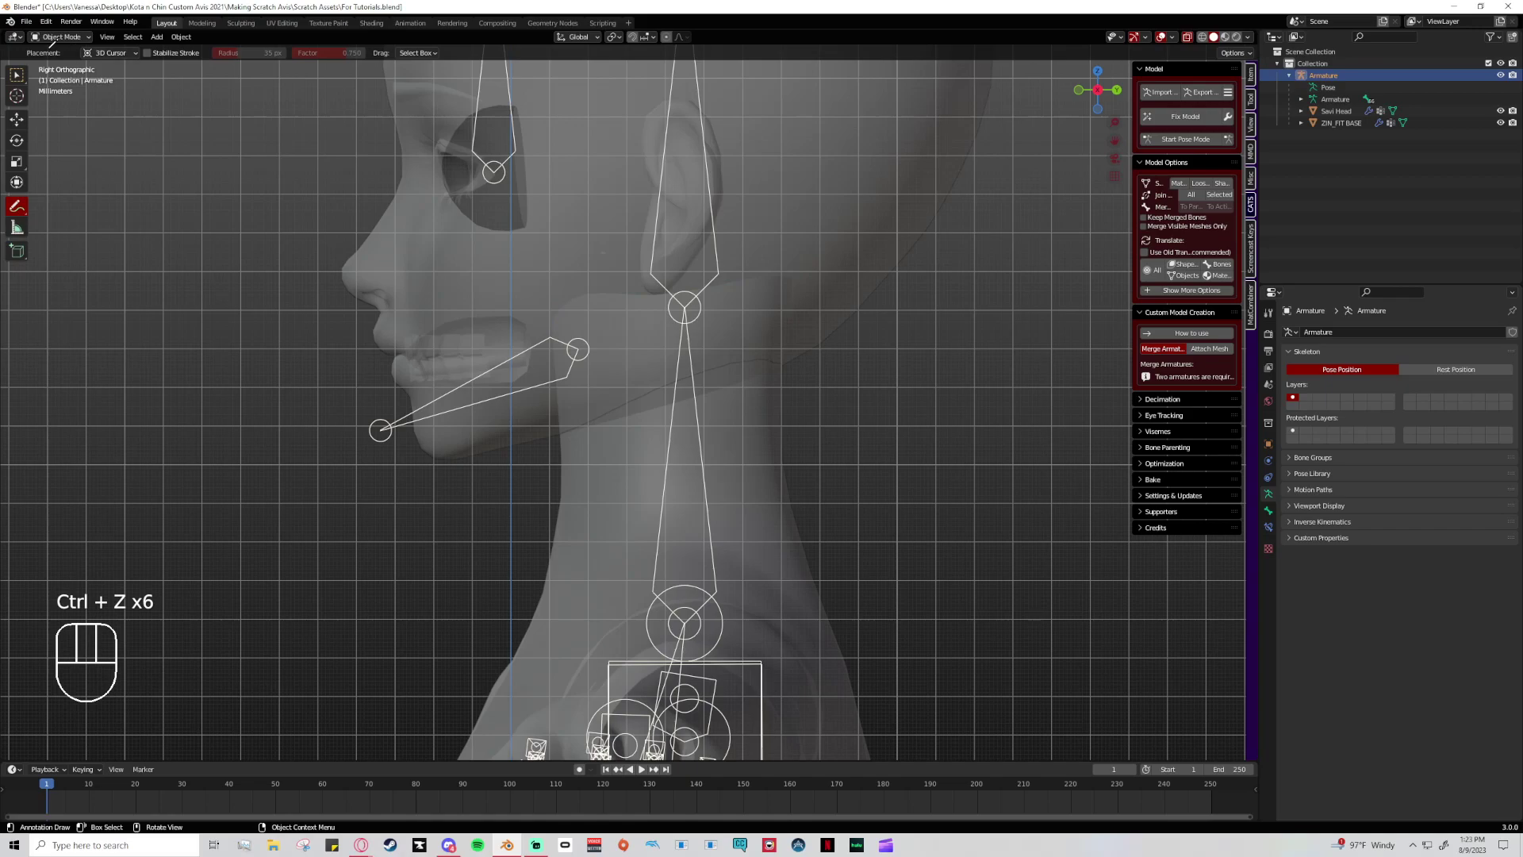
# - Leave the Annotate tool and make the Move tool active in Object Mode
pyautogui.click(58, 48)
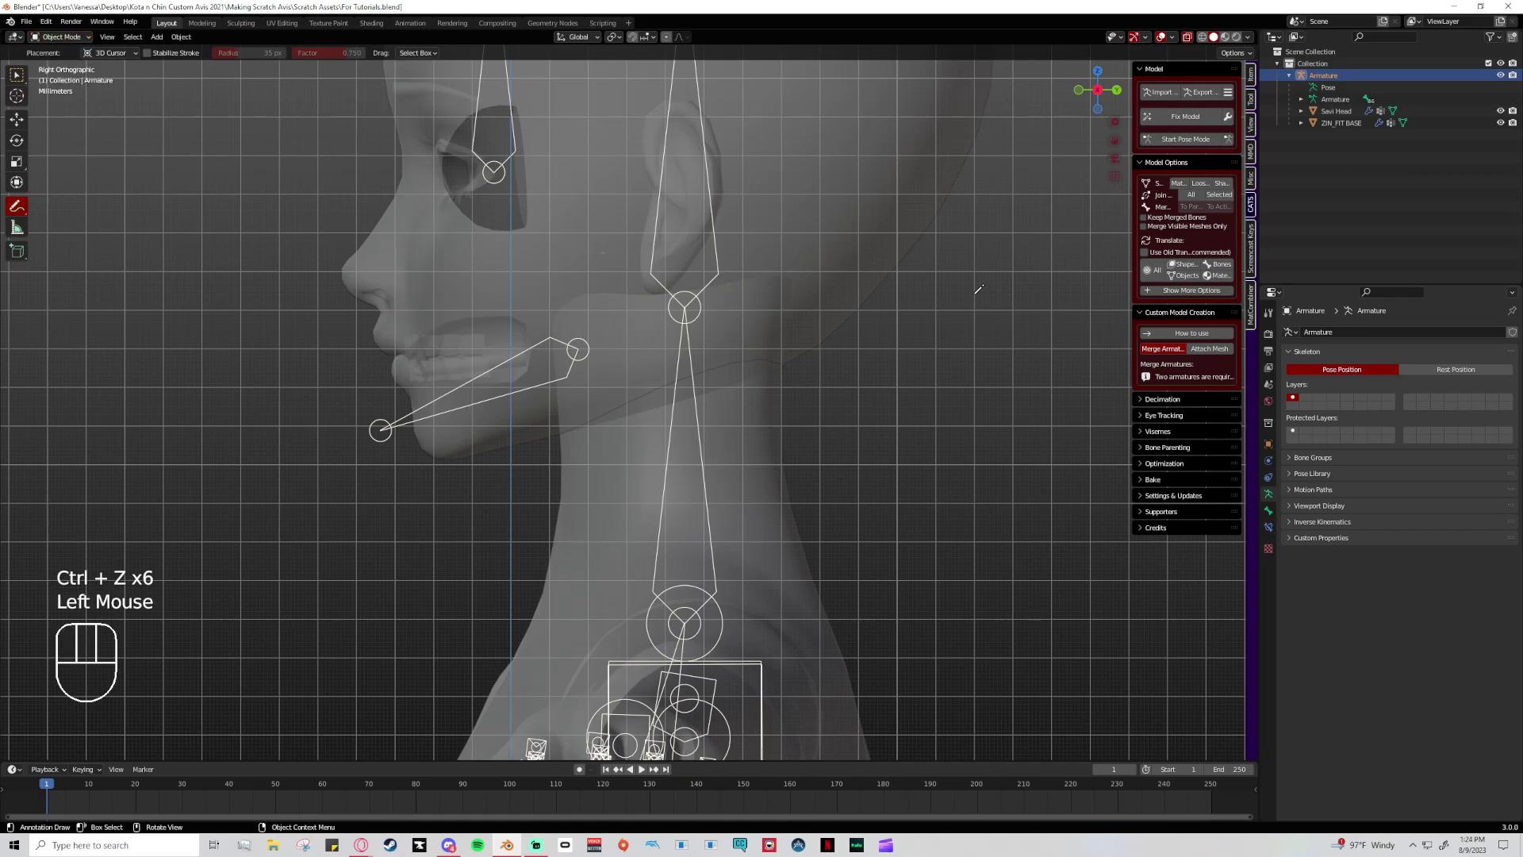
pyautogui.click(16, 119)
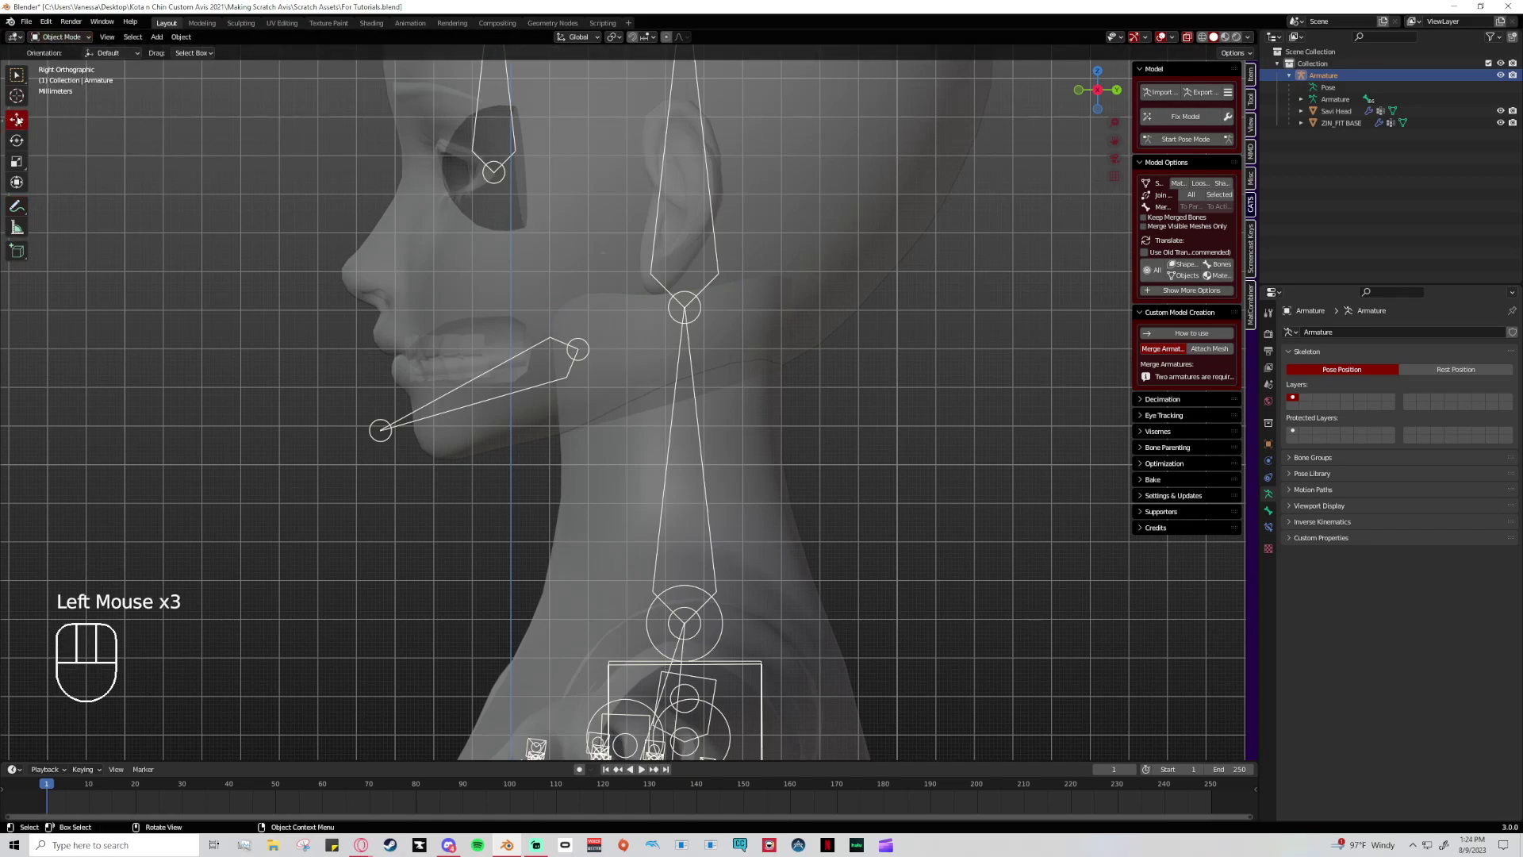
pyautogui.click(17, 204)
pyautogui.click(139, 54)
pyautogui.click(16, 119)
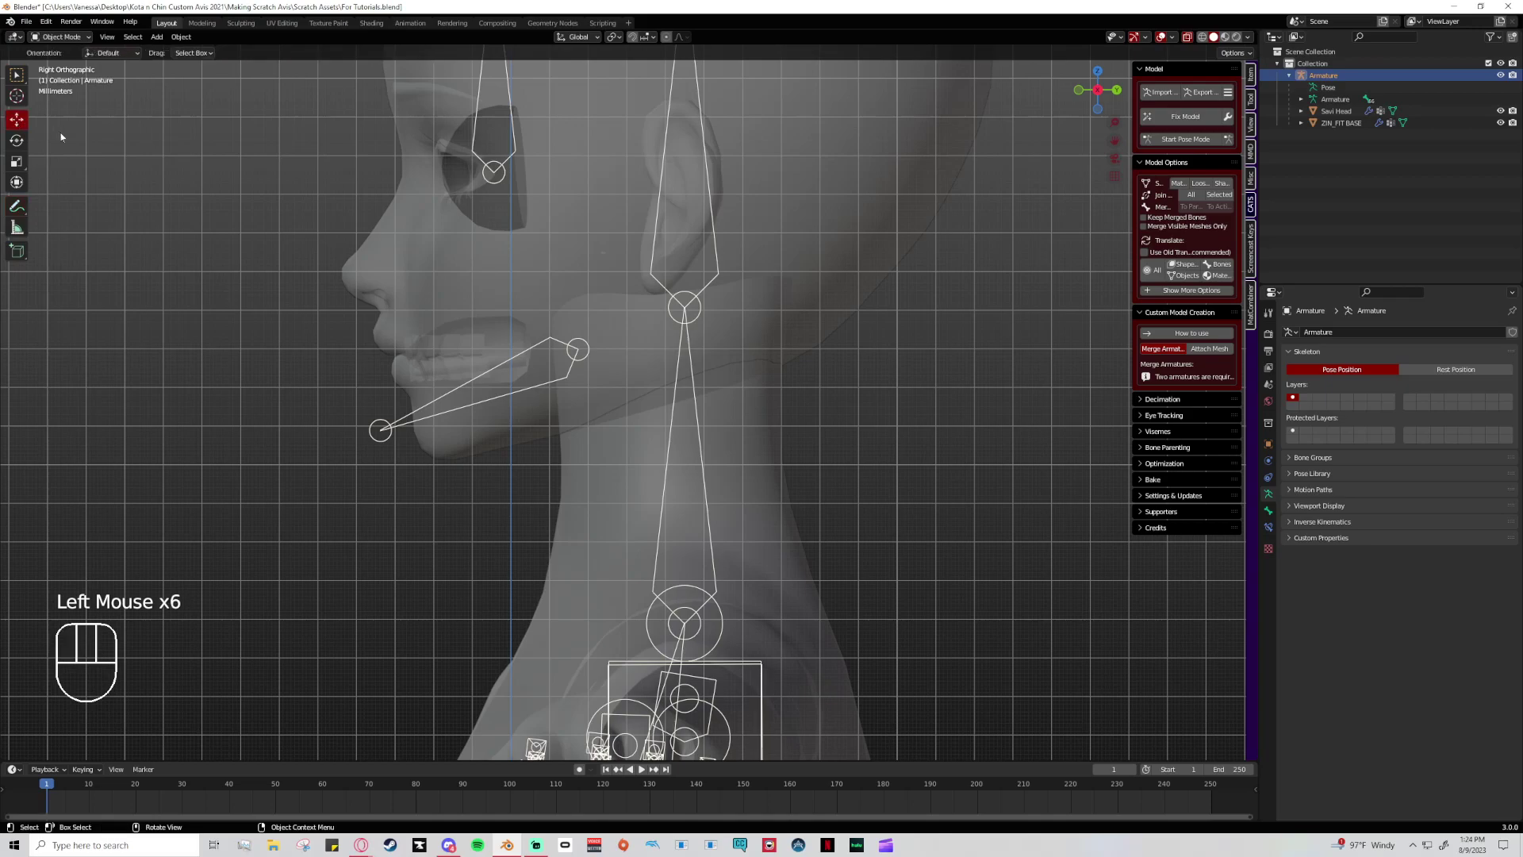